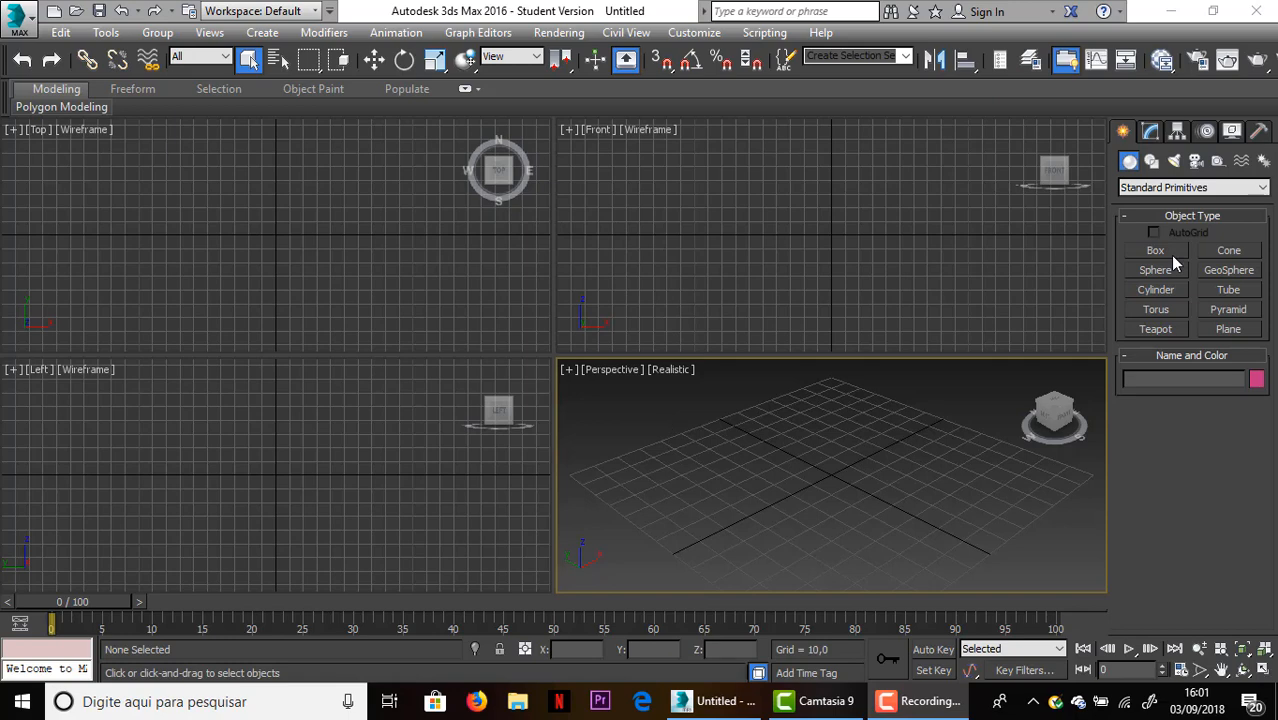
Draw a plane about 48.9 long and 67.1 wide around the centre of the grid in the perspective view
left_click(1227, 330)
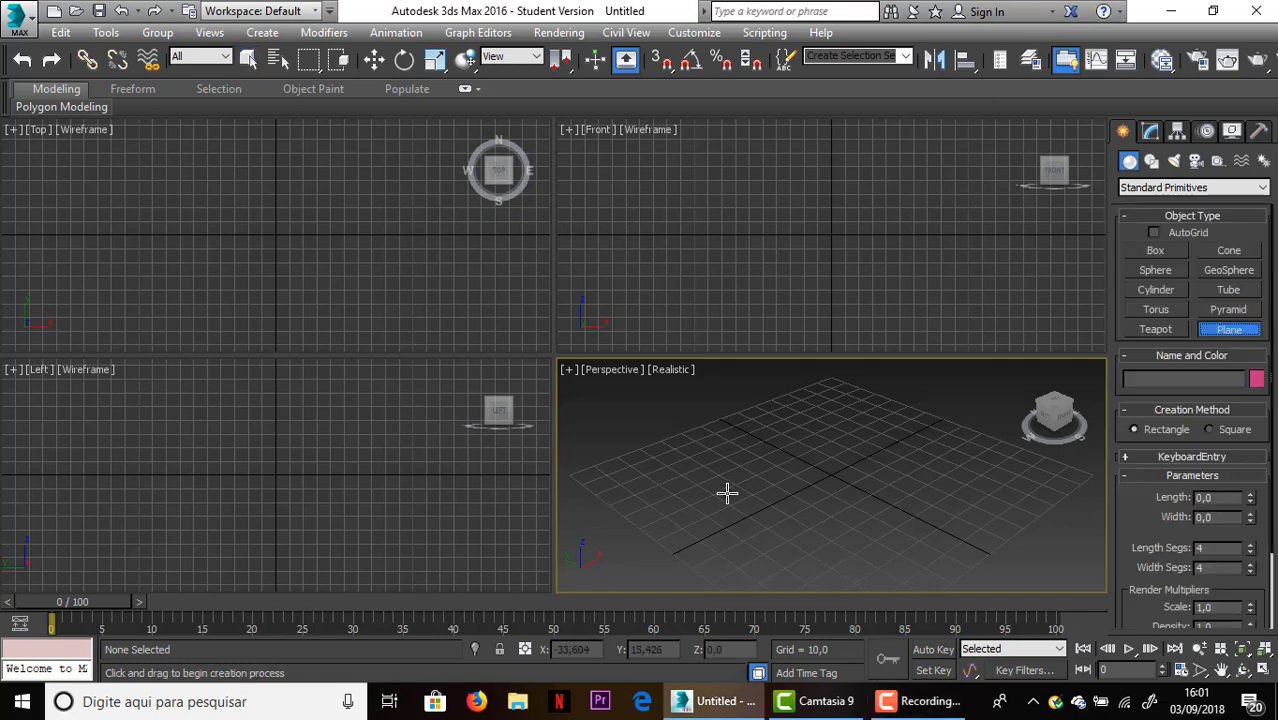
left_click_drag(713, 492, 936, 471)
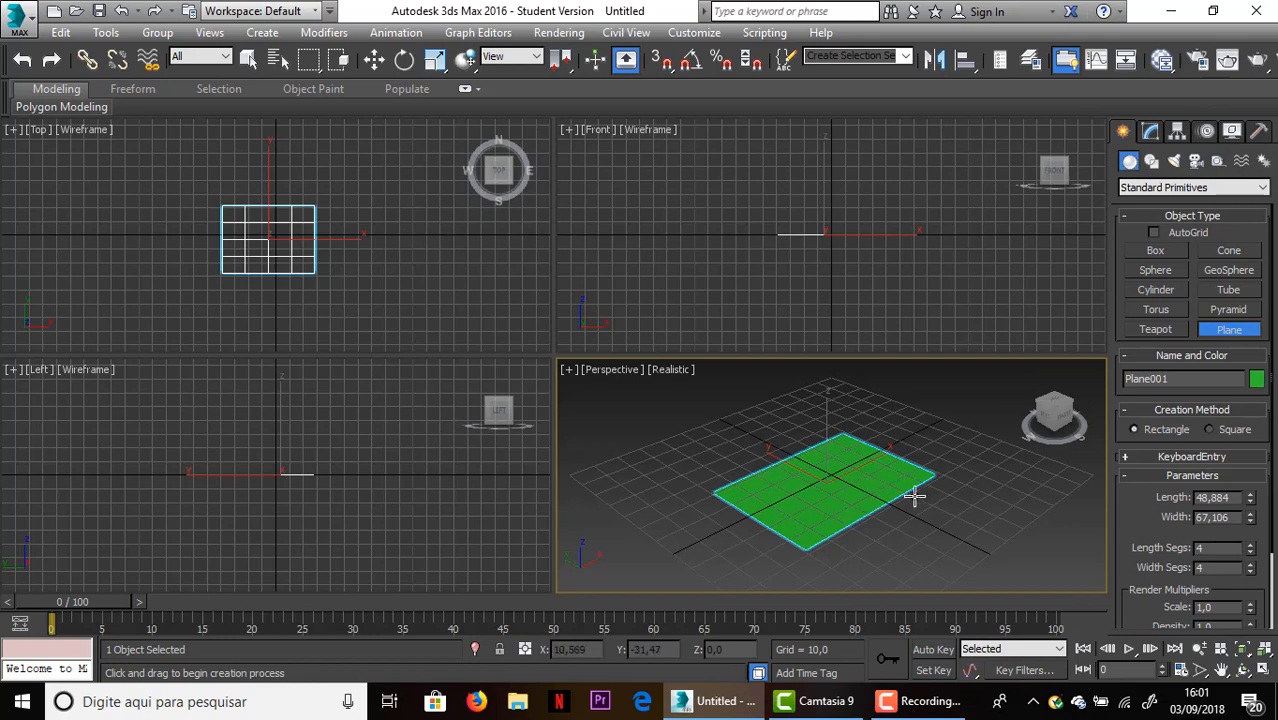
Open the material editor and switch it to the Compact Material Editor mode
left_click(1161, 62)
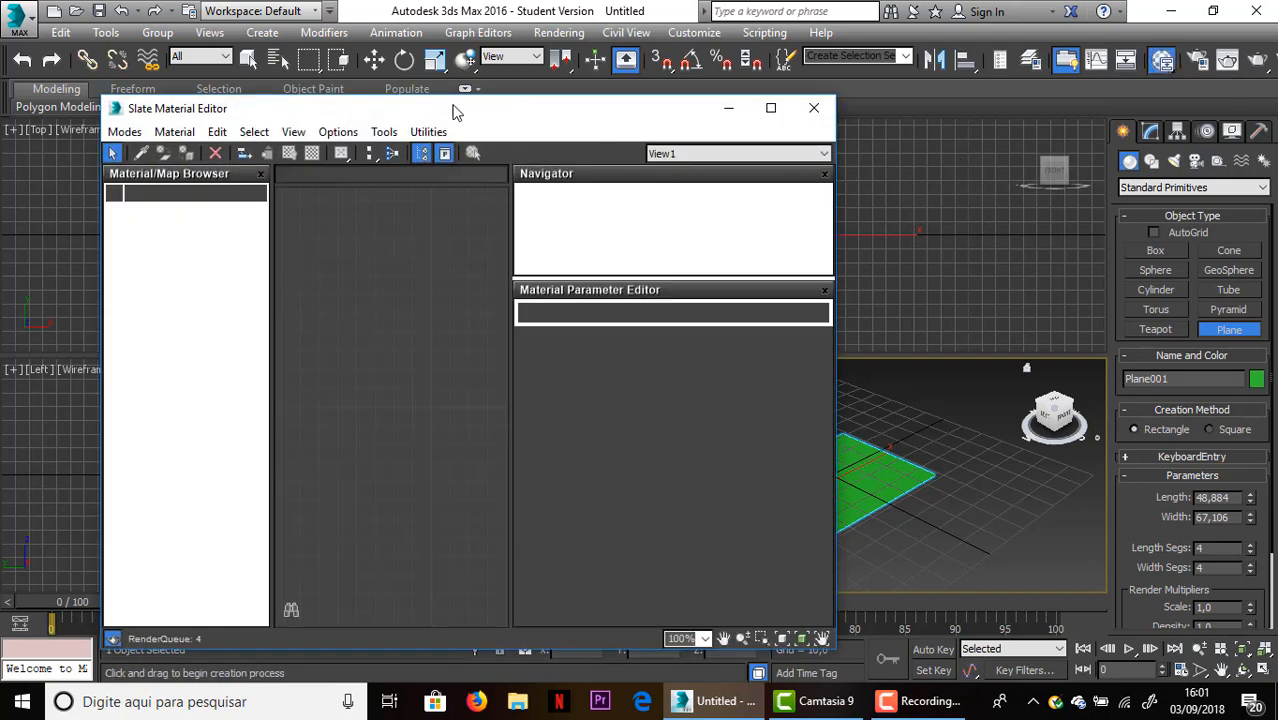
left_click_drag(440, 110, 381, 79)
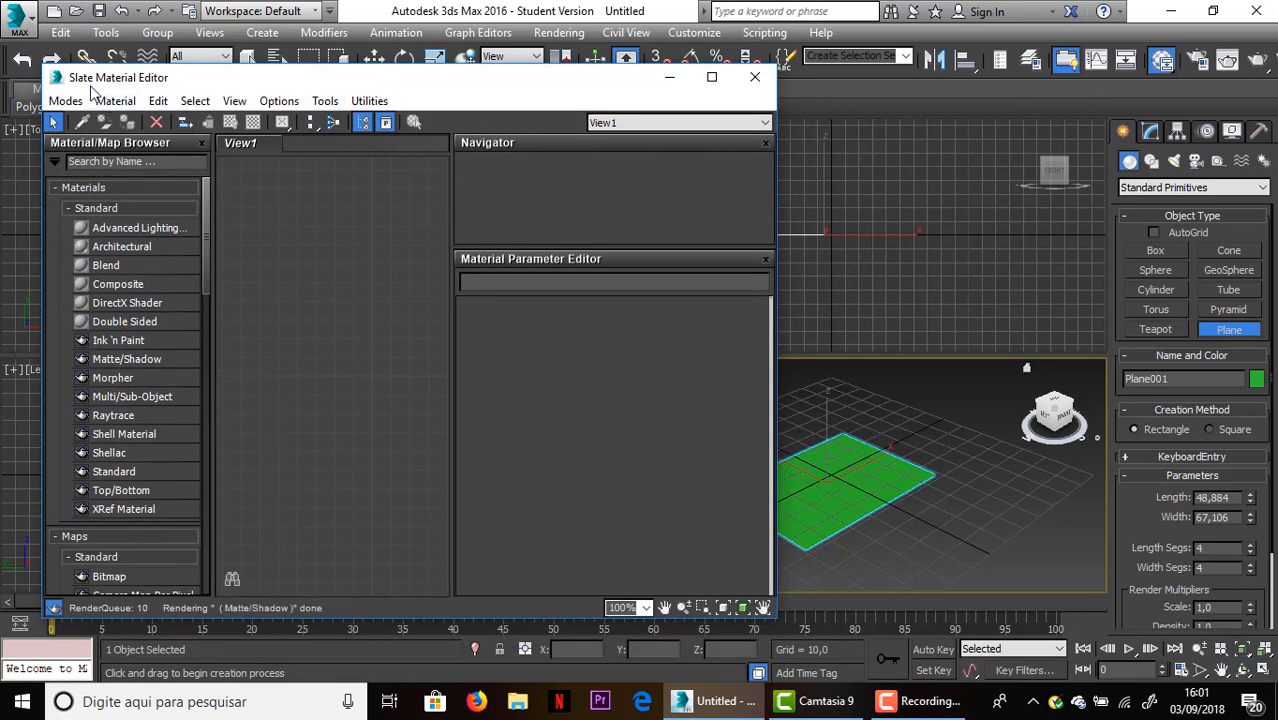
left_click(66, 101)
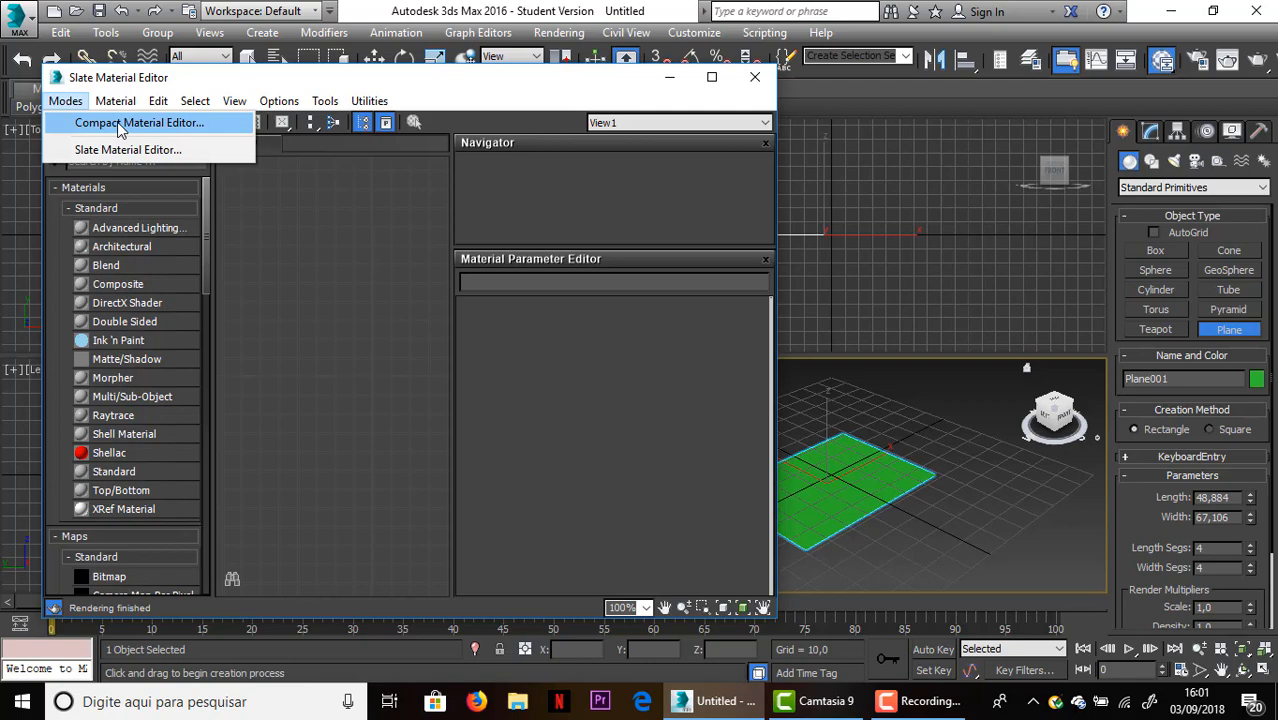
left_click(122, 124)
left_click_drag(401, 112, 308, 96)
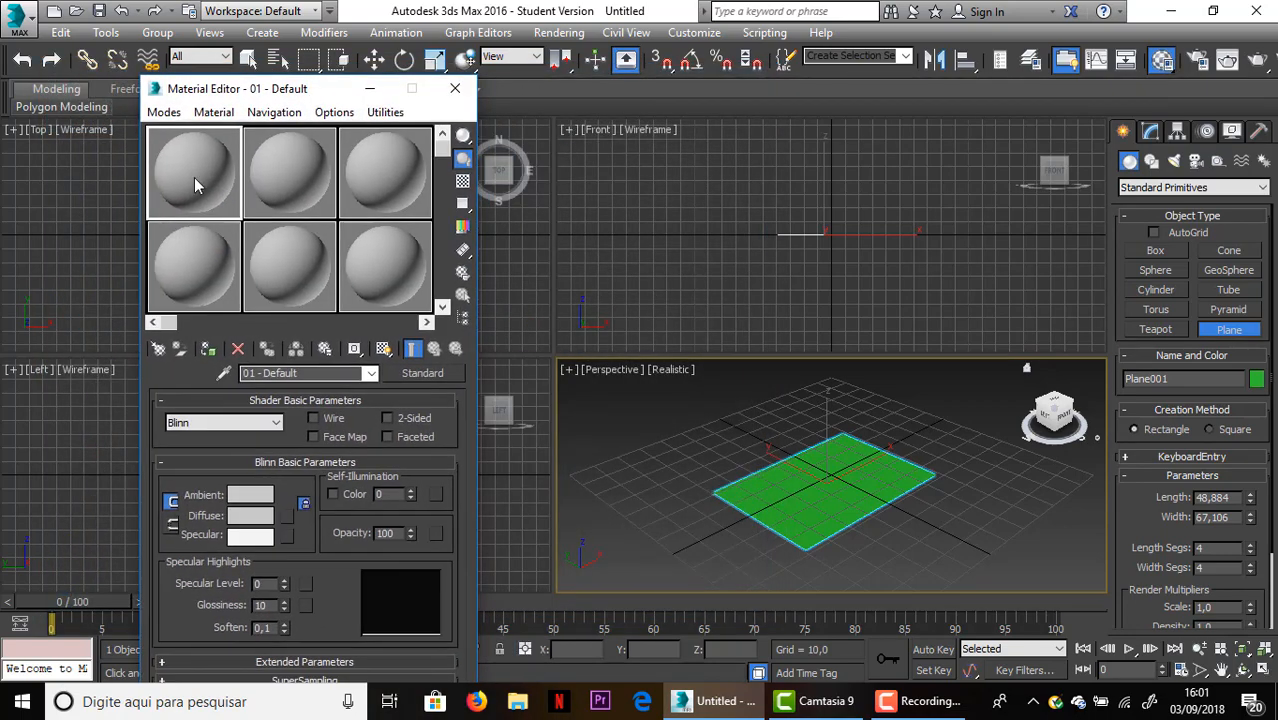
Choose a Bitmap map for the diffuse colour of the first material slot
left_click(288, 516)
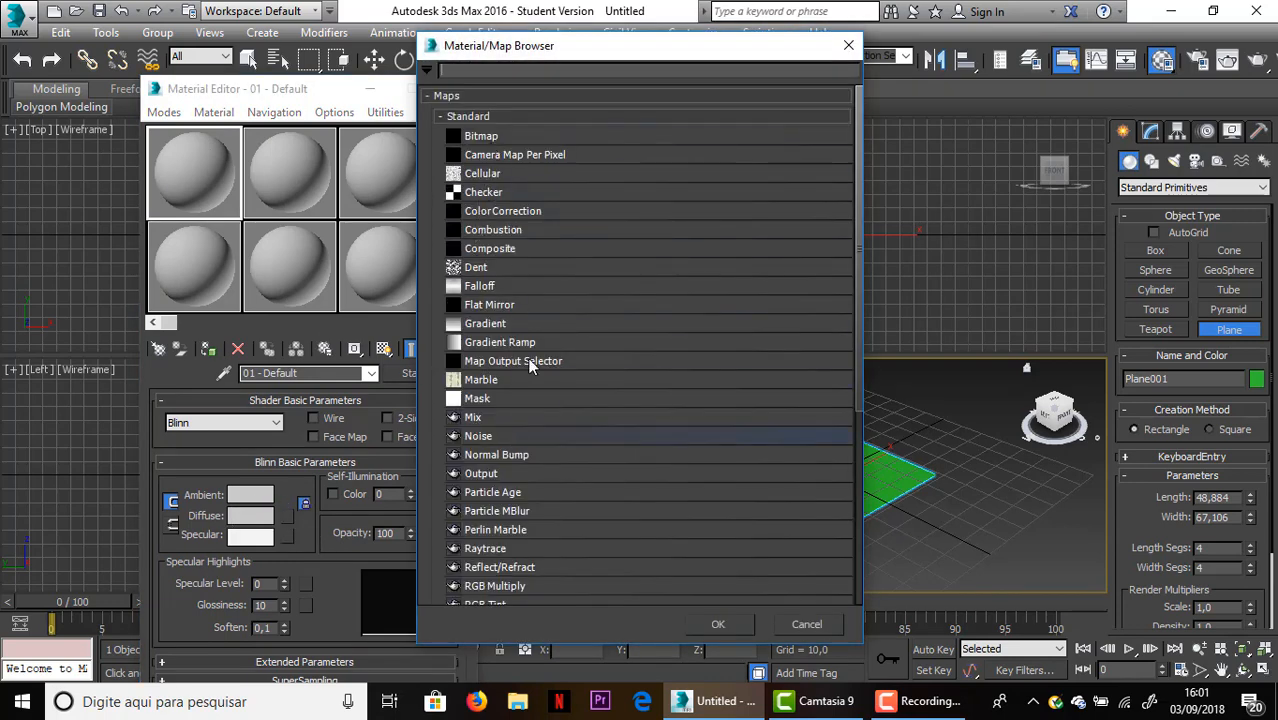
left_click(495, 138)
double_click(495, 138)
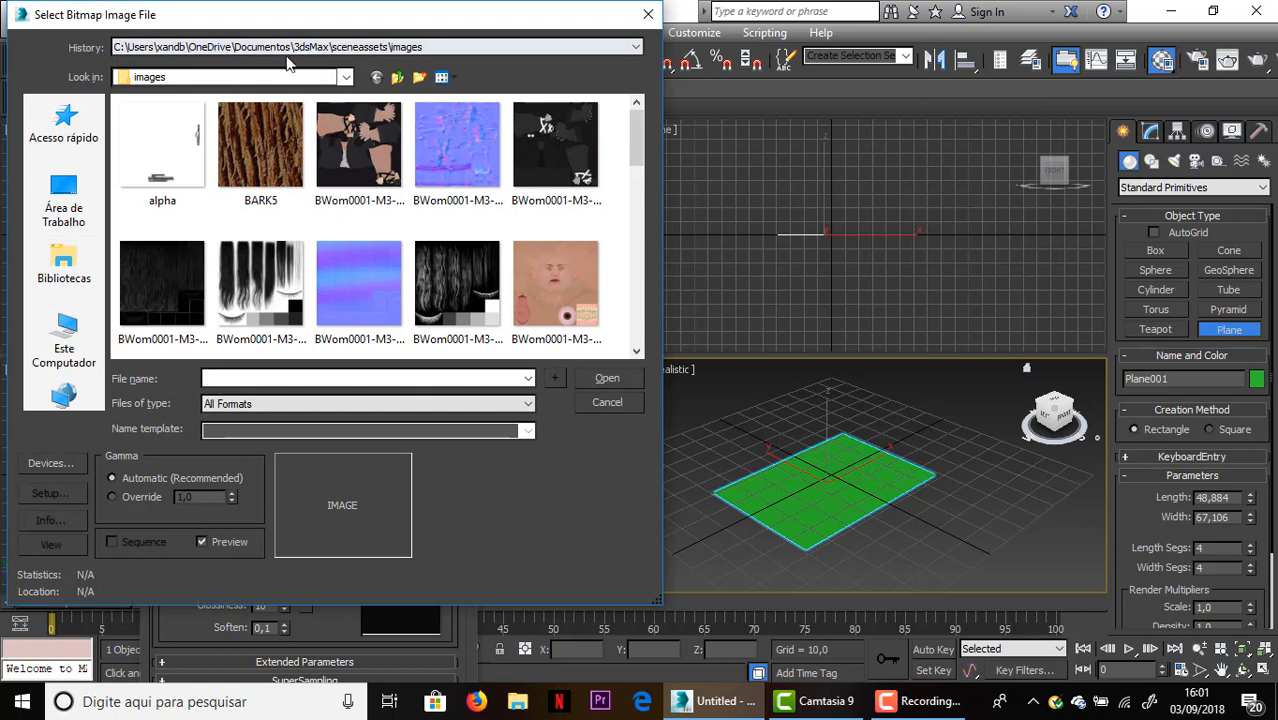
Load the concept_avião image from Imagens > FACULDADES > UNISANTOS > ANIMAÇÃO_GAMES as the diffuse bitmap
left_click(57, 358)
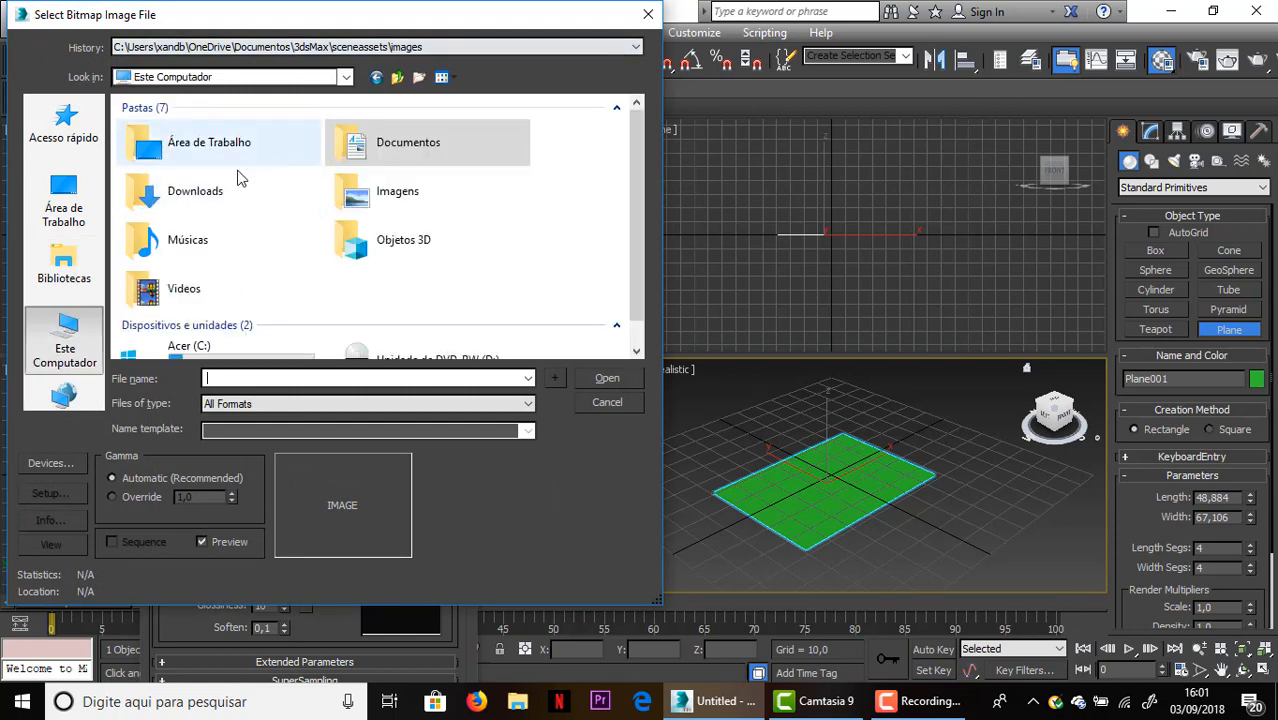
left_click(397, 197)
double_click(397, 197)
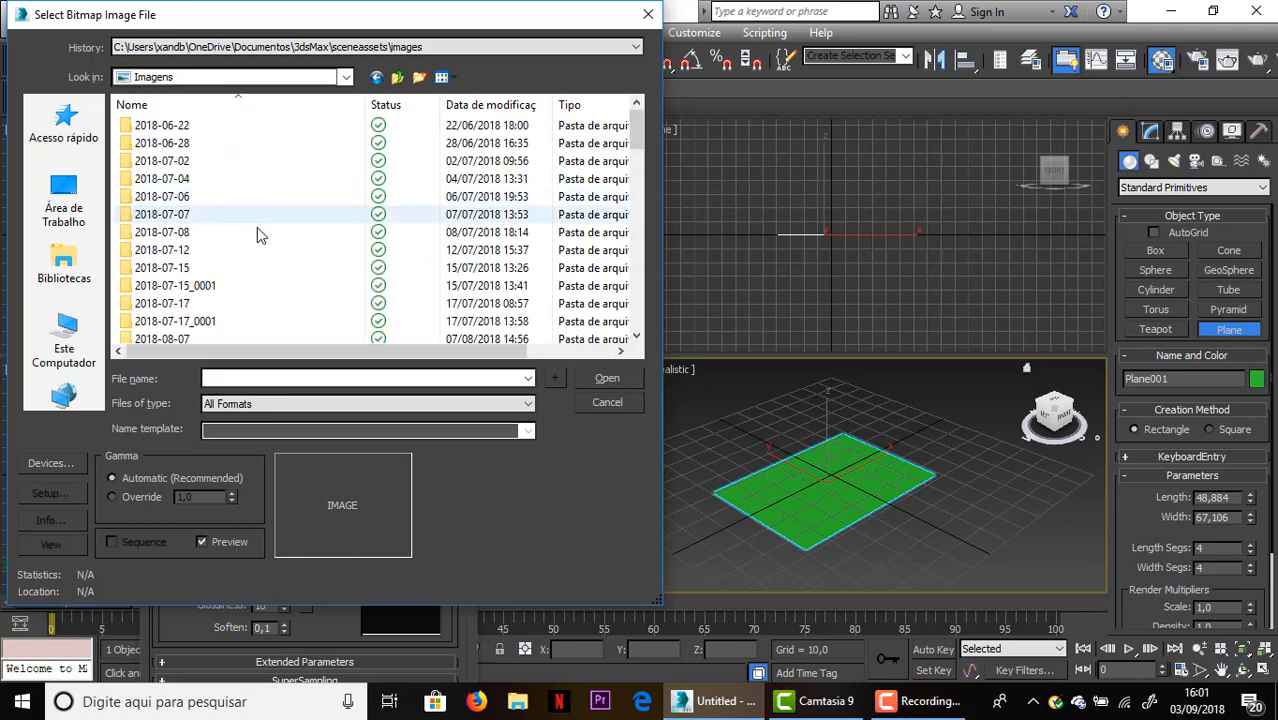
scroll(263, 234, "down", 8)
left_click(194, 233)
double_click(194, 233)
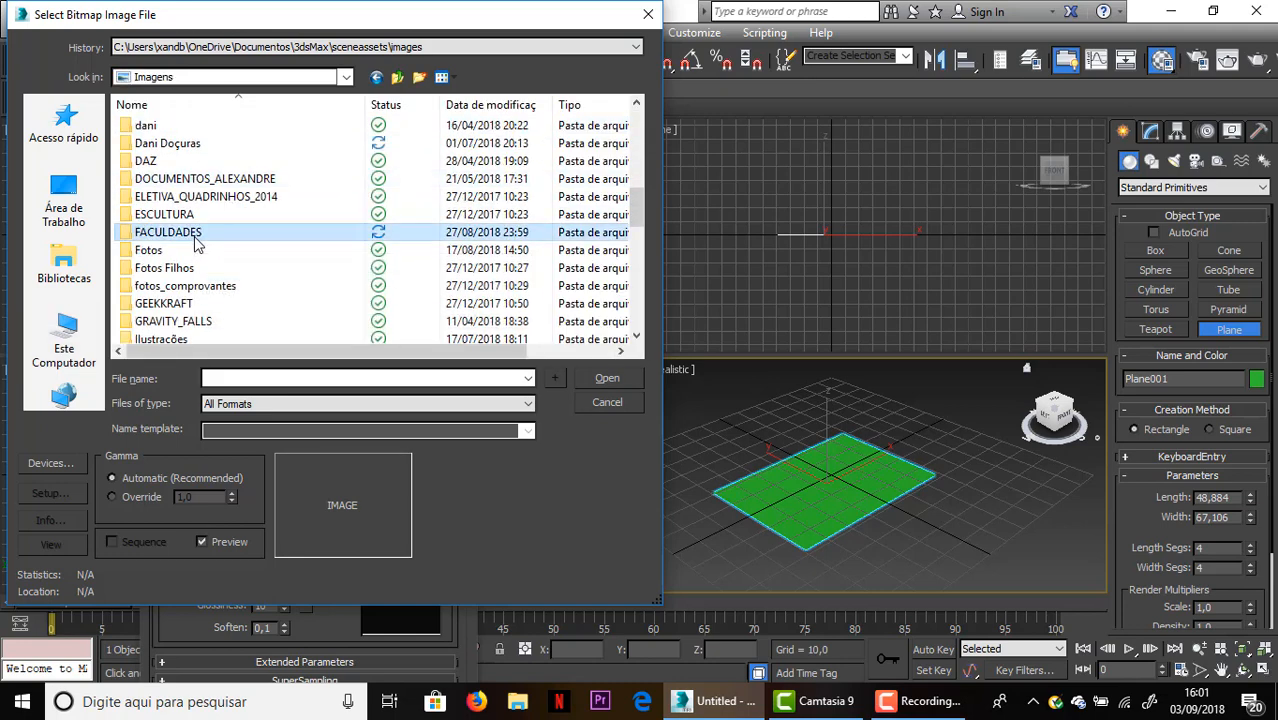
double_click(184, 146)
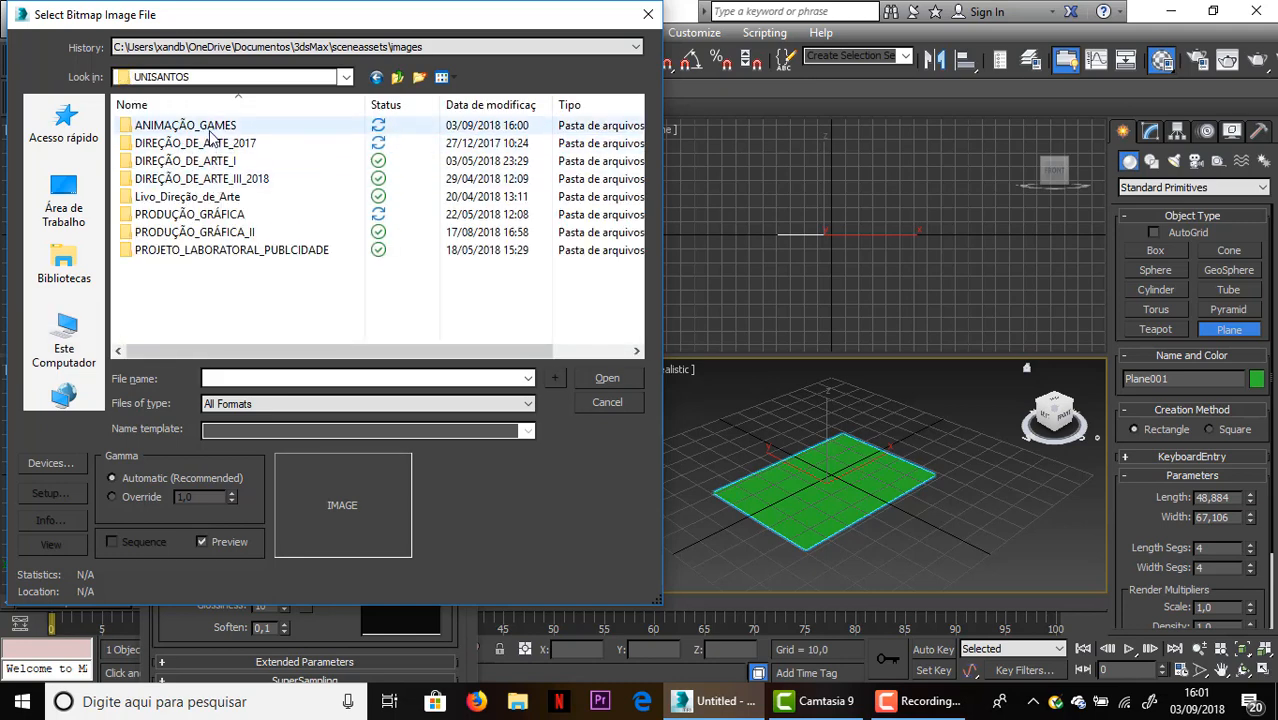
double_click(212, 126)
scroll(268, 210, "down", 1)
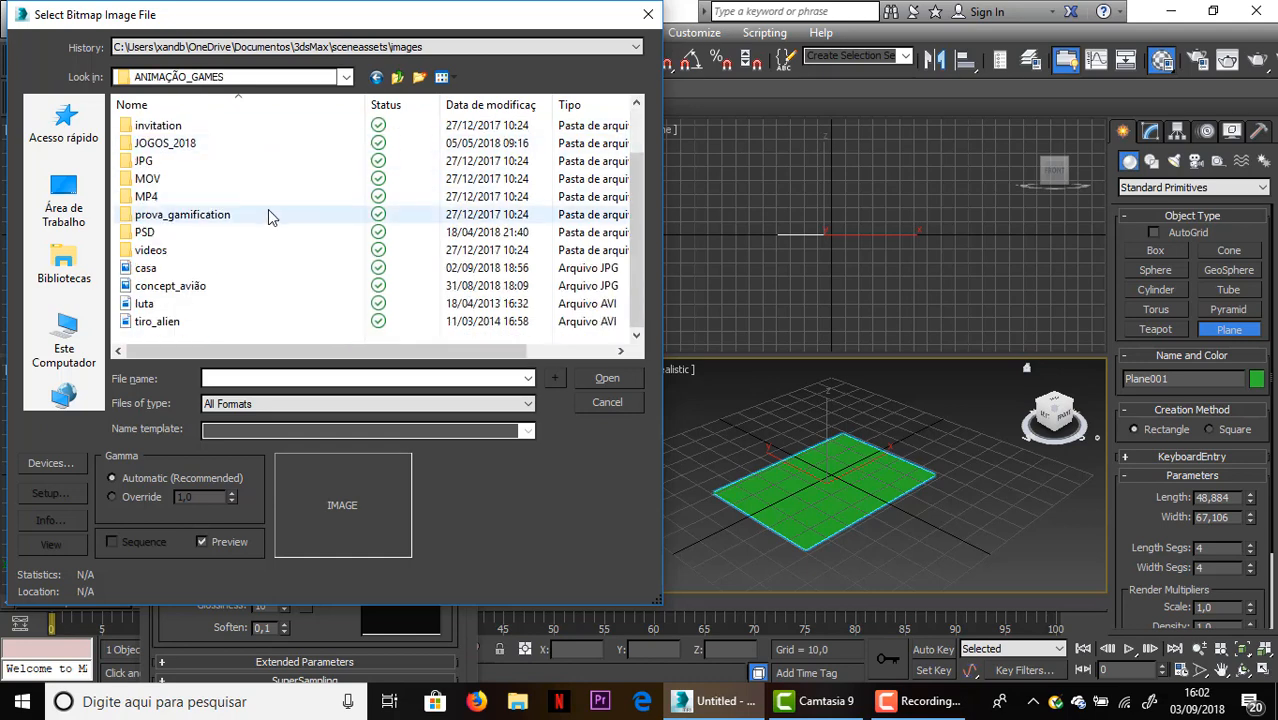
mouse_move(222, 296)
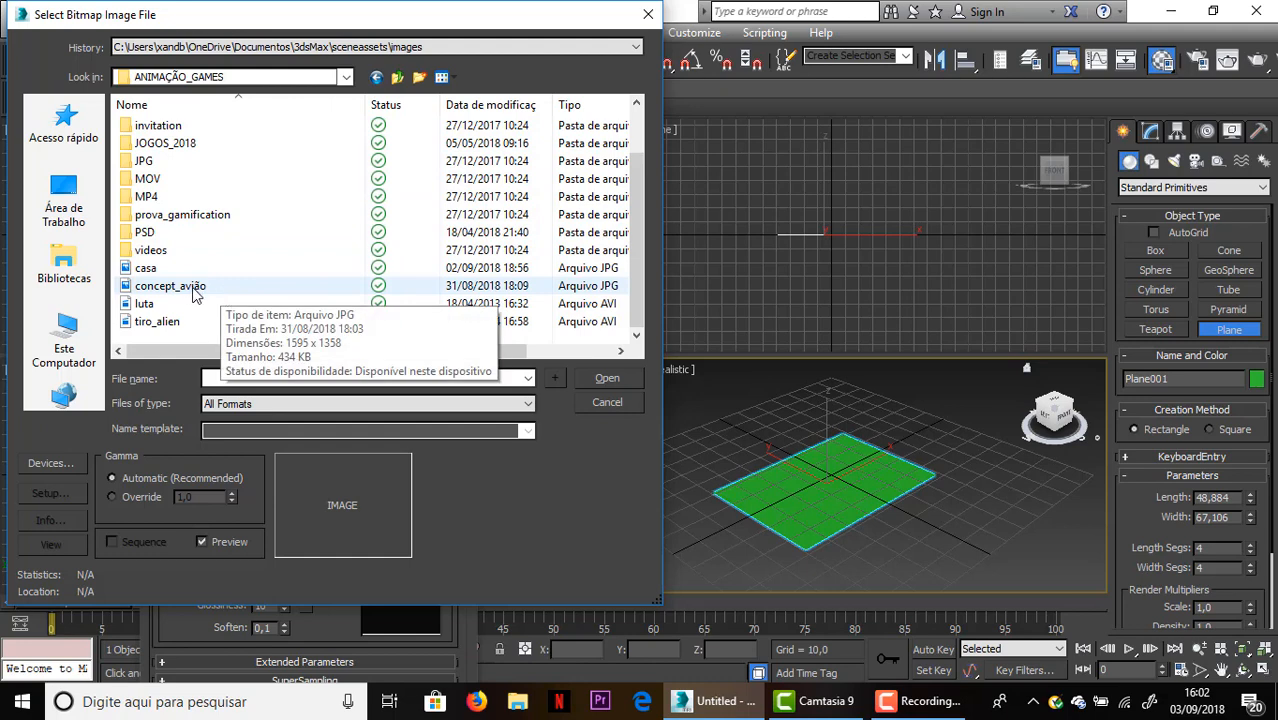
left_click(195, 287)
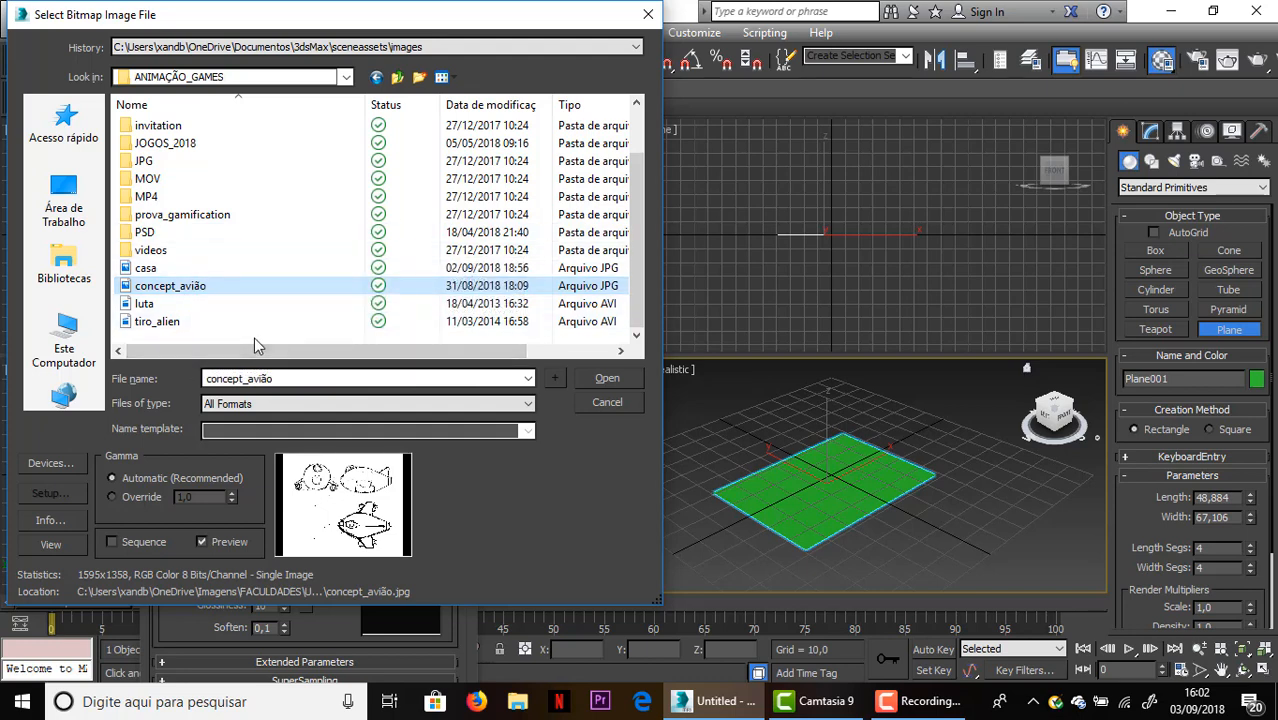
left_click(588, 375)
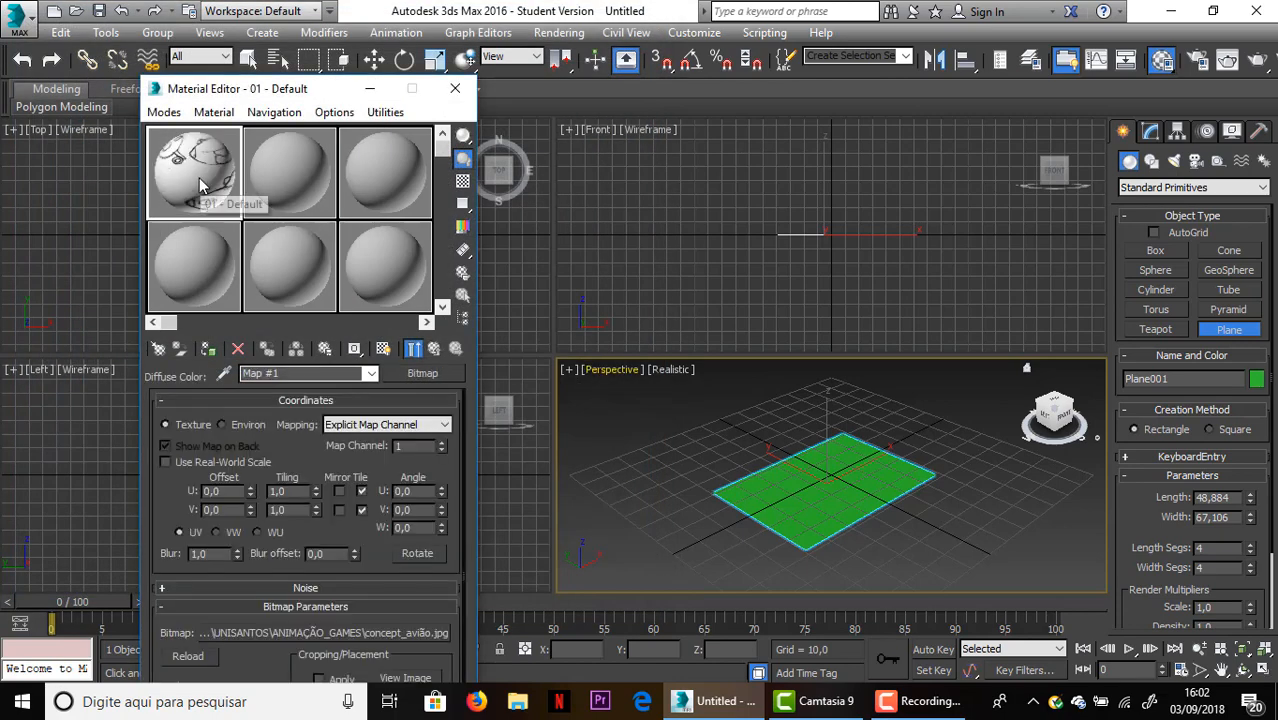
Assign the concept_avião material to the selected plane, enable its texture display in the viewport, and close the material editor
left_click(208, 348)
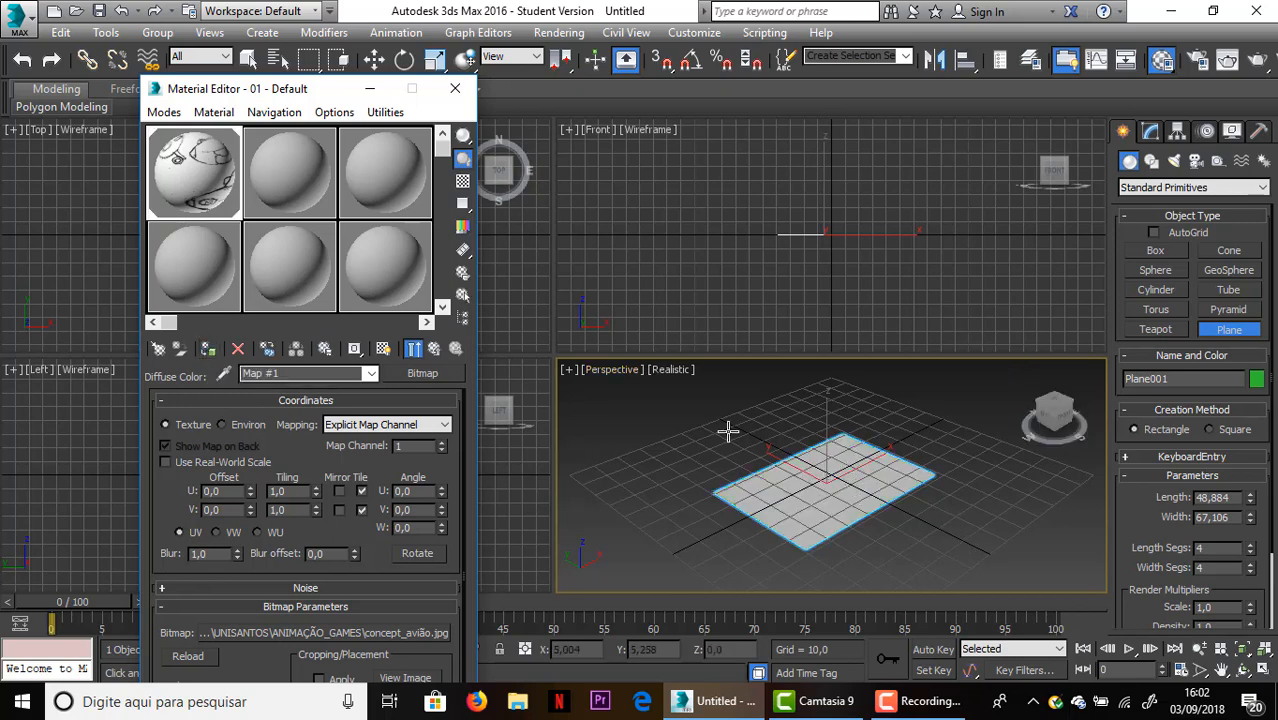
left_click(383, 349)
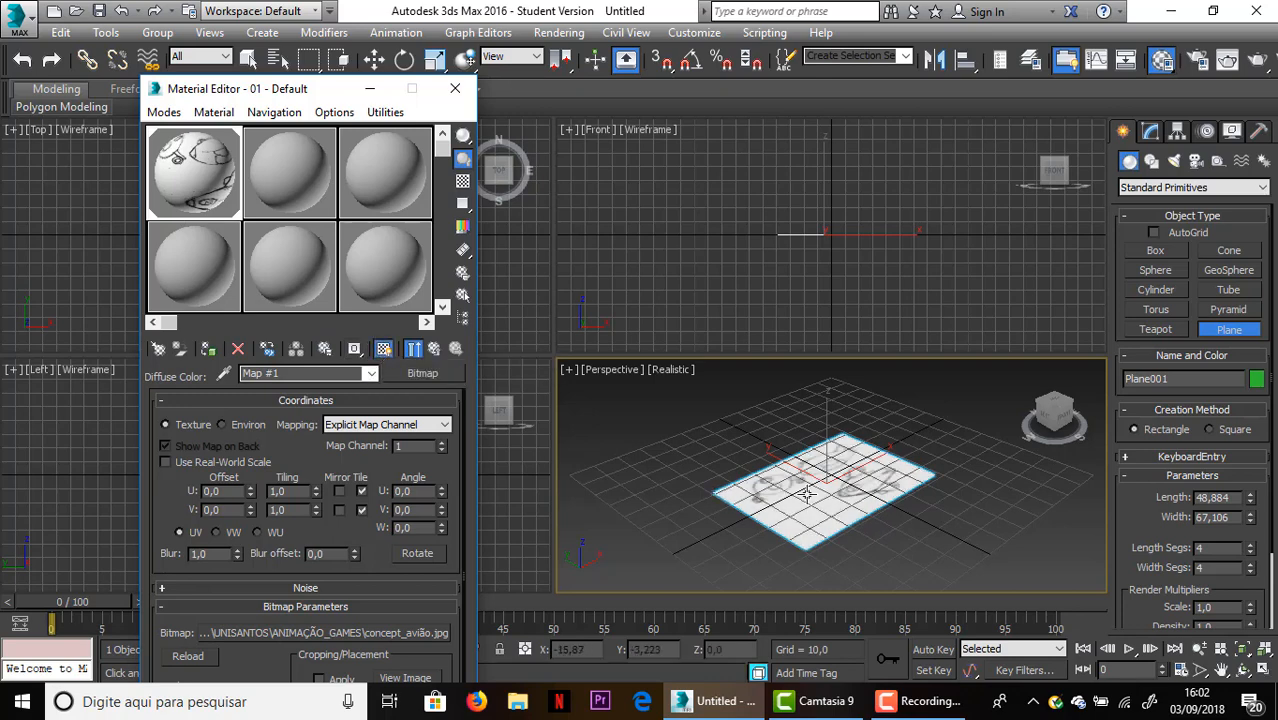
left_click(455, 88)
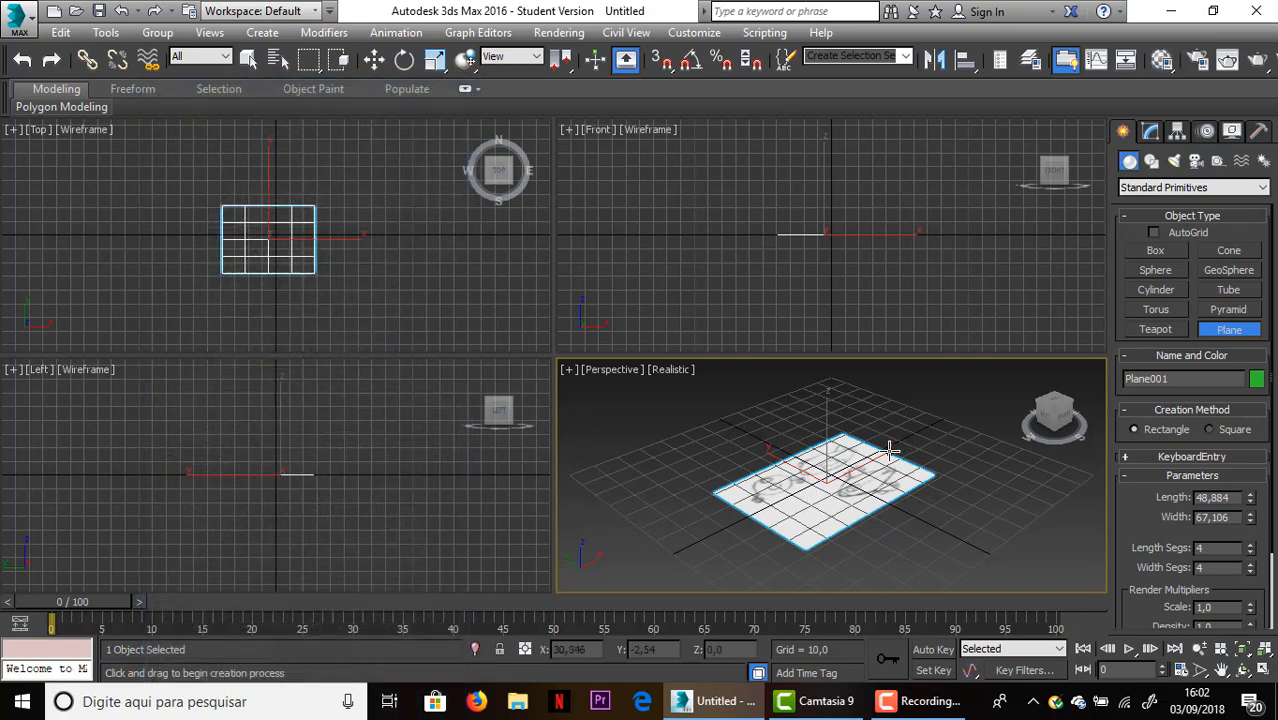
In the maximized perspective view, draw a similar-sized second plane beside the textured plane's long rear edge and shift it to about X -5.1
scroll(889, 452, "up", 4)
scroll(889, 452, "down", 3)
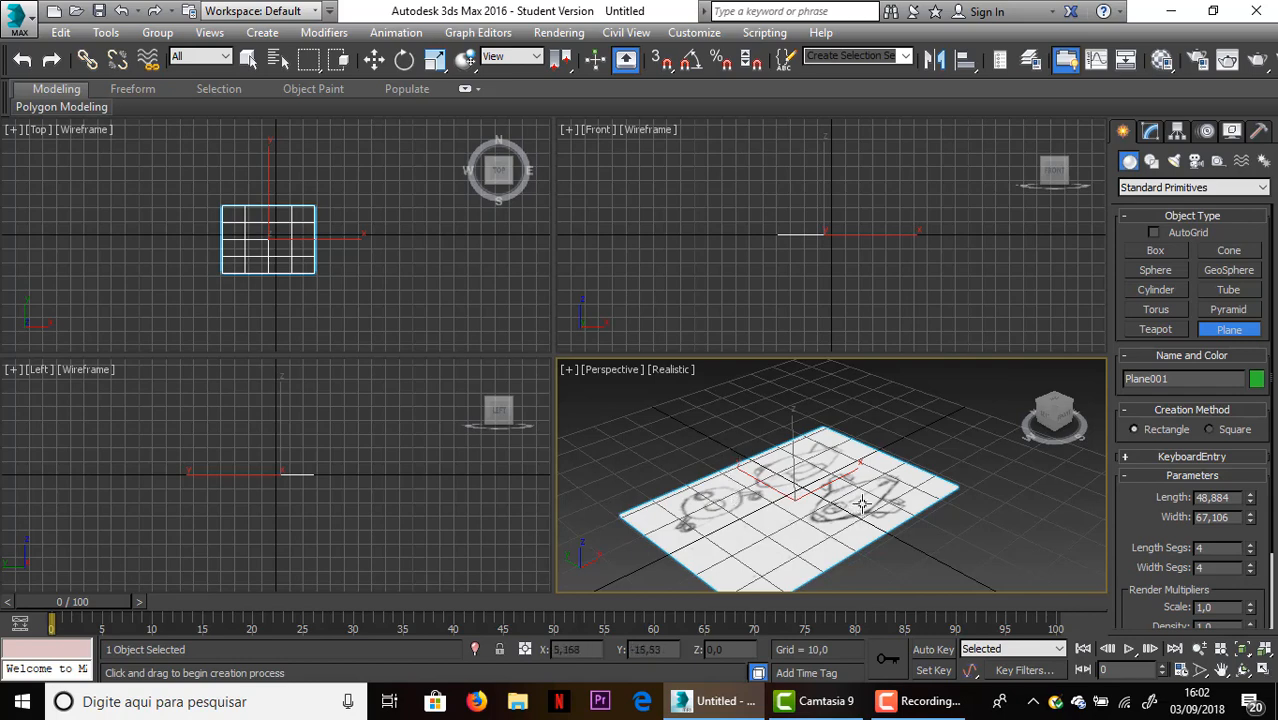
key("alt+w")
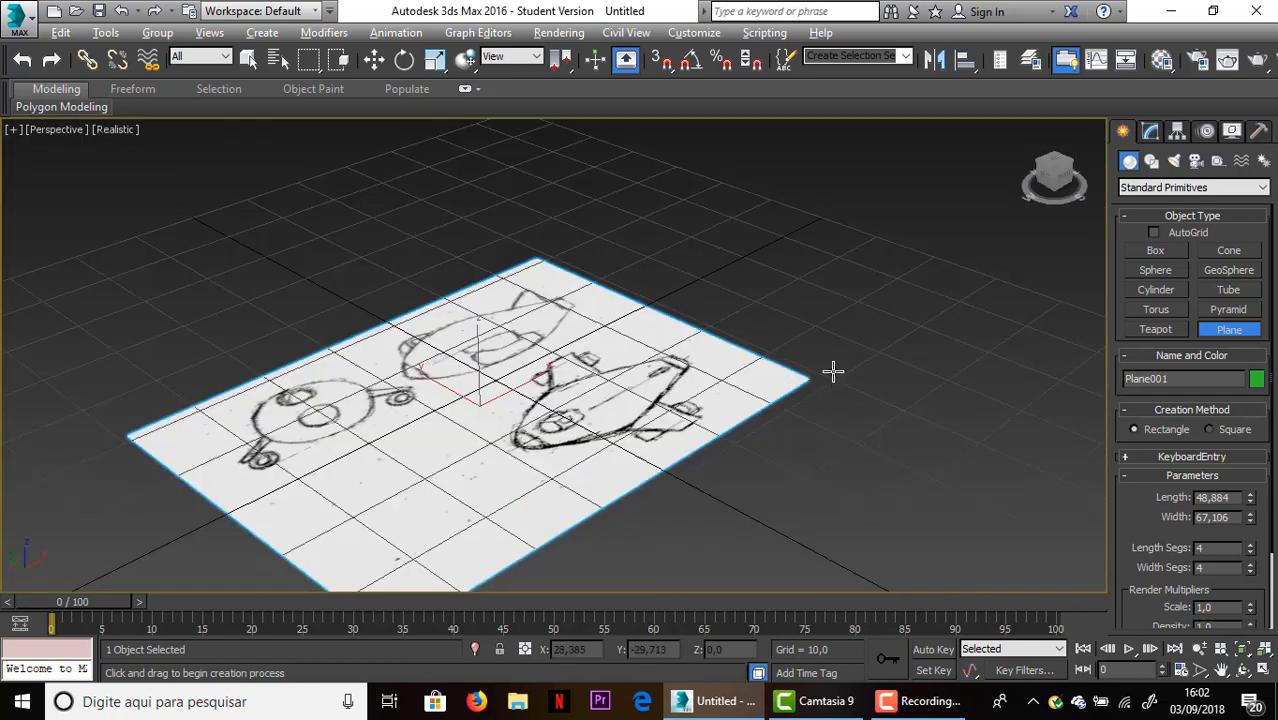
middle_click_drag(833, 371, 883, 316)
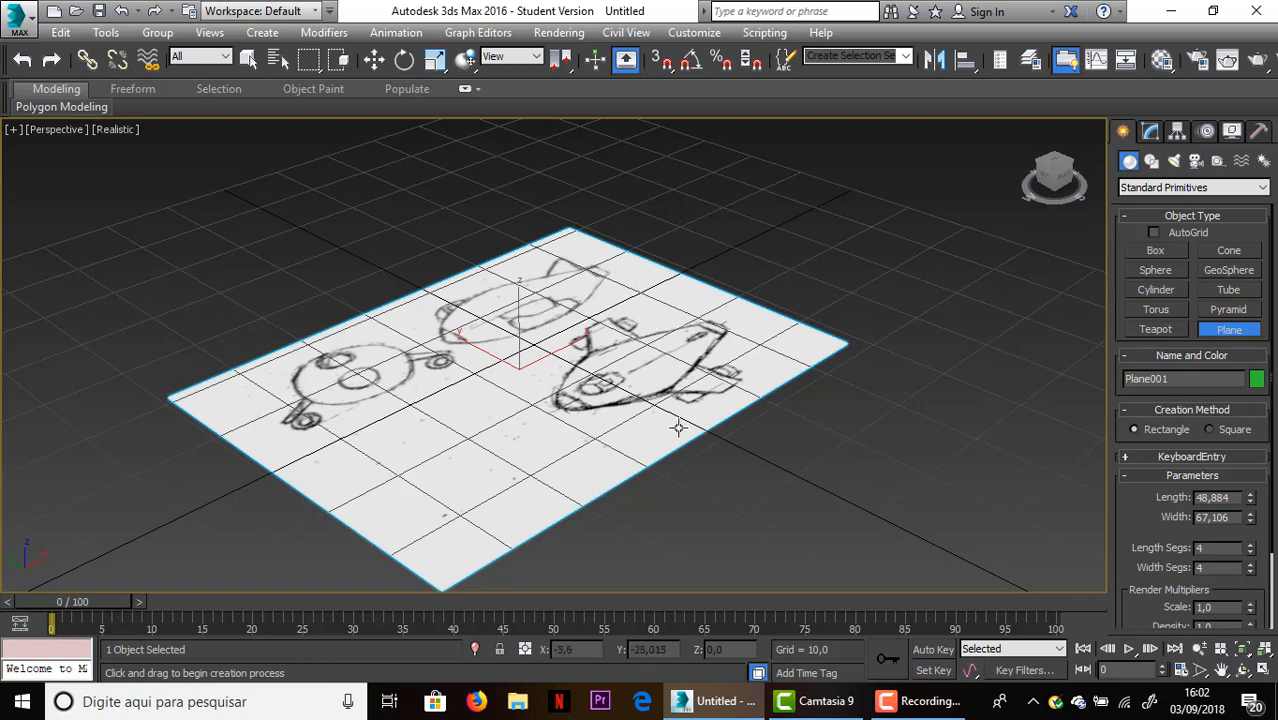
scroll(679, 347, "down", 5)
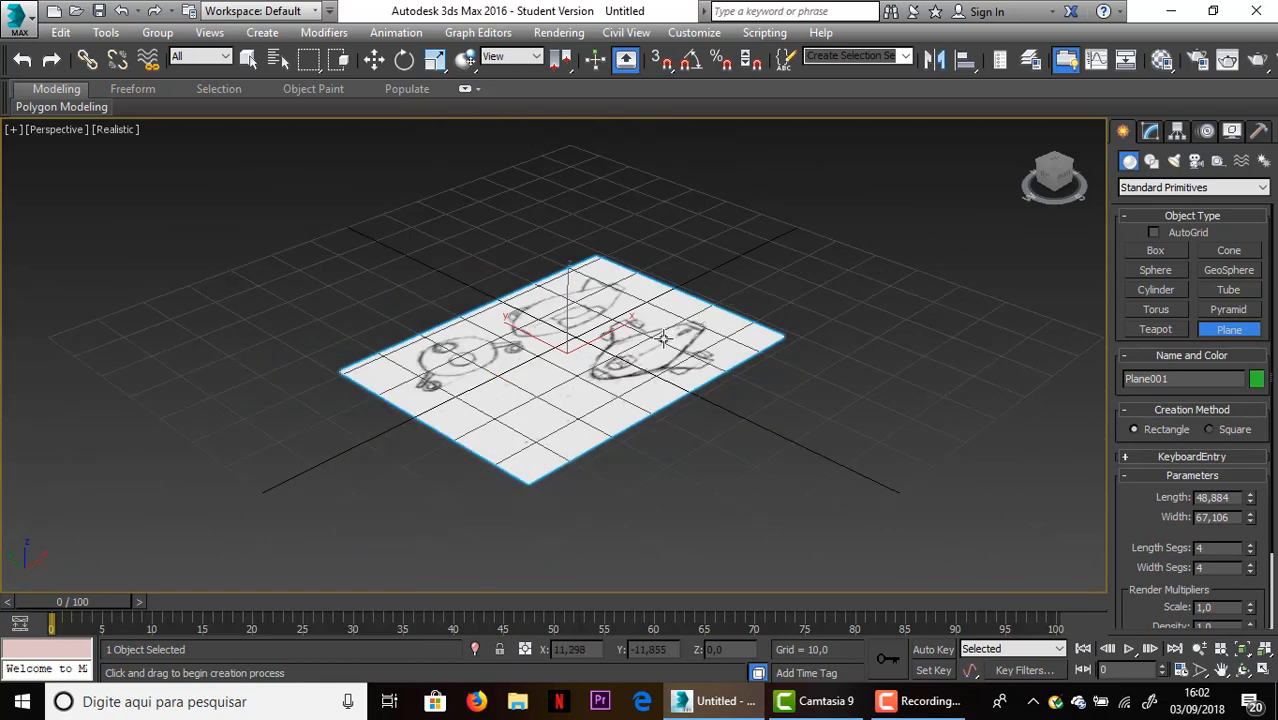
left_click(1236, 330)
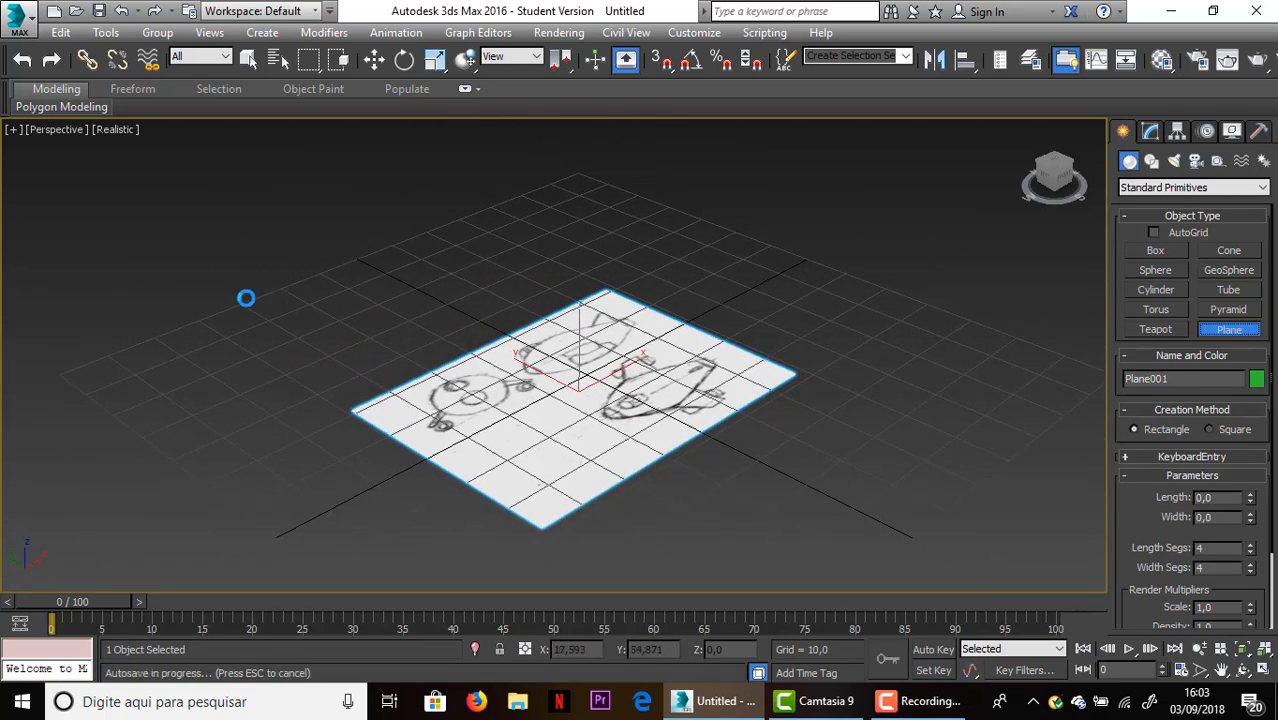
left_click_drag(247, 298, 622, 270)
left_click(373, 60)
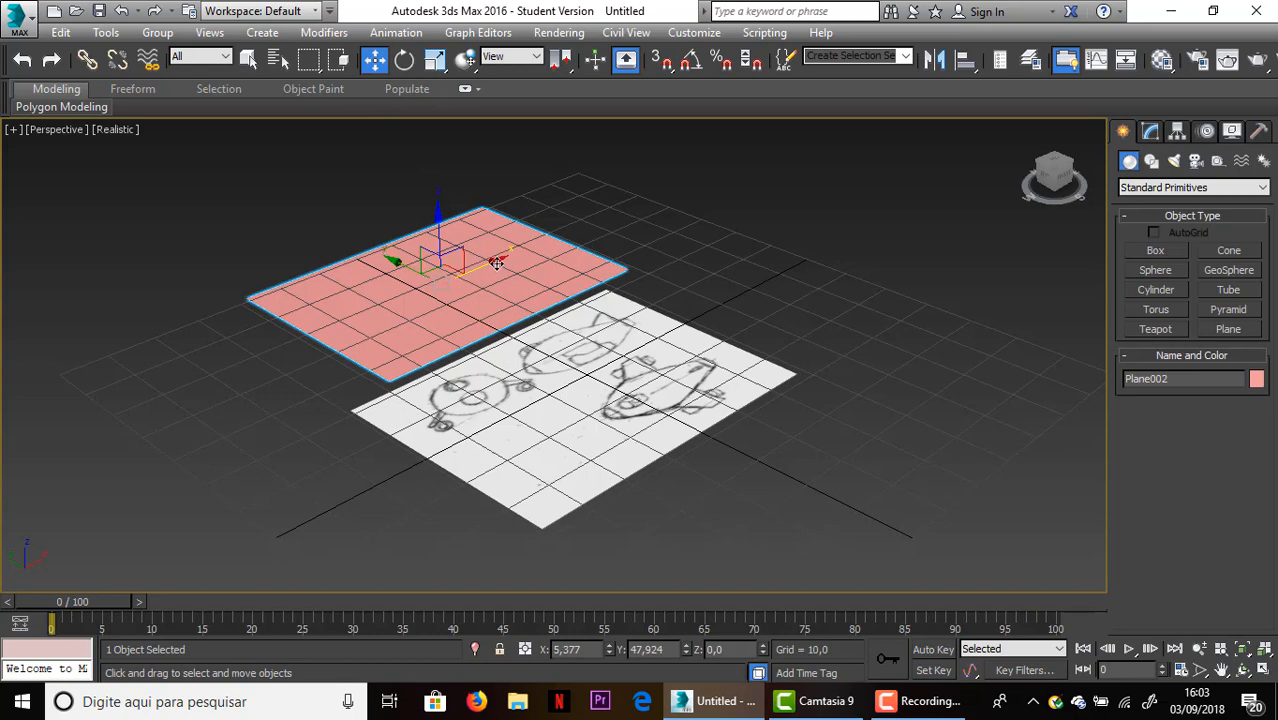
left_click_drag(491, 262, 459, 277)
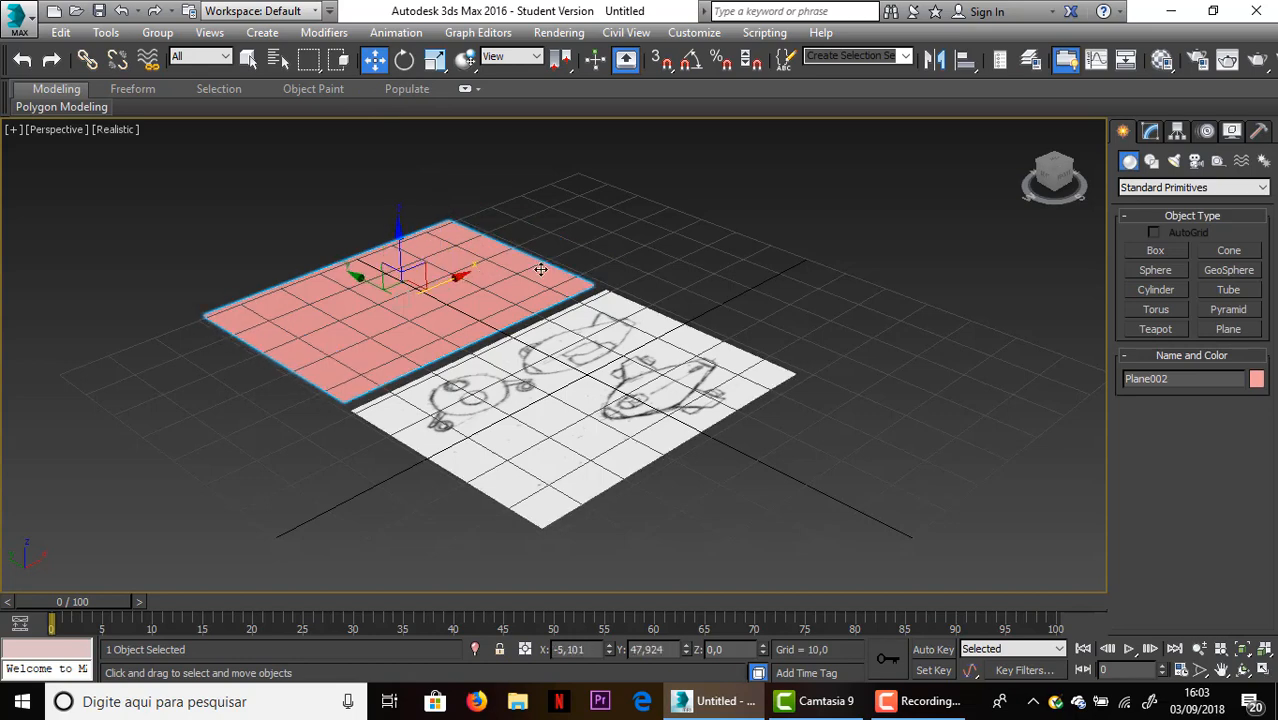
Assign the same concept_avião material to the second plane and close the material editor
left_click(1157, 61)
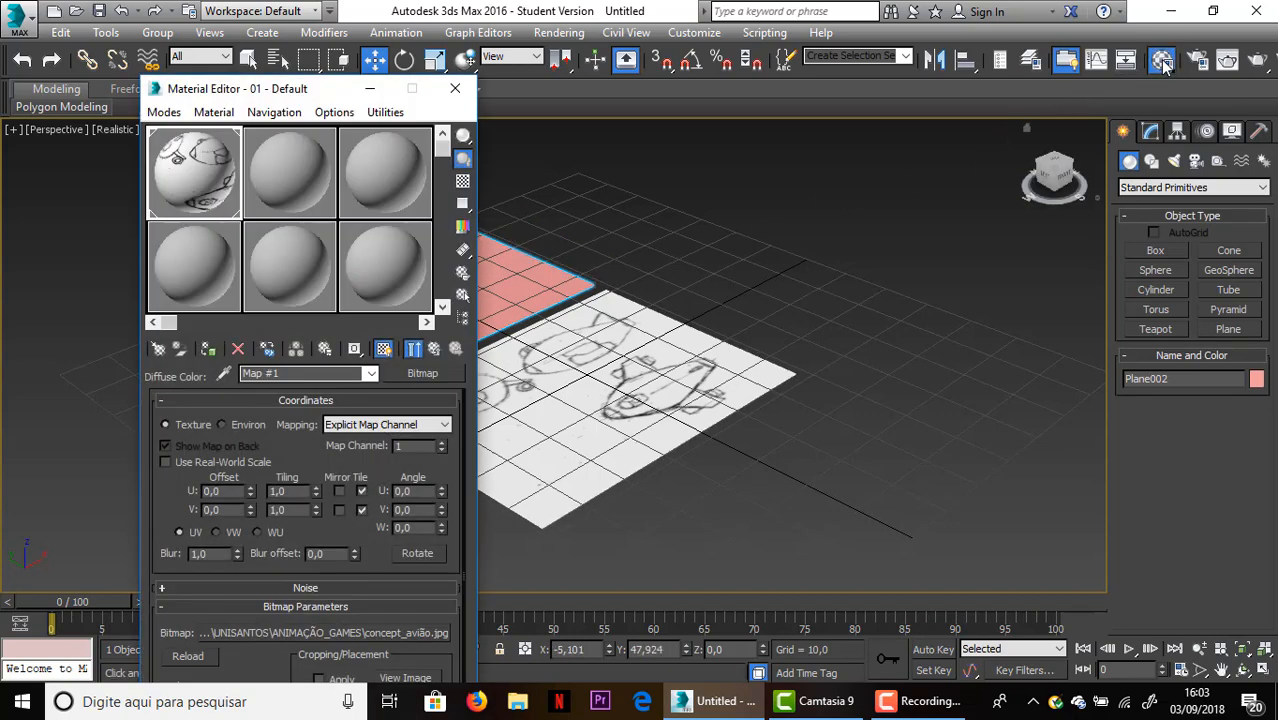
left_click(208, 348)
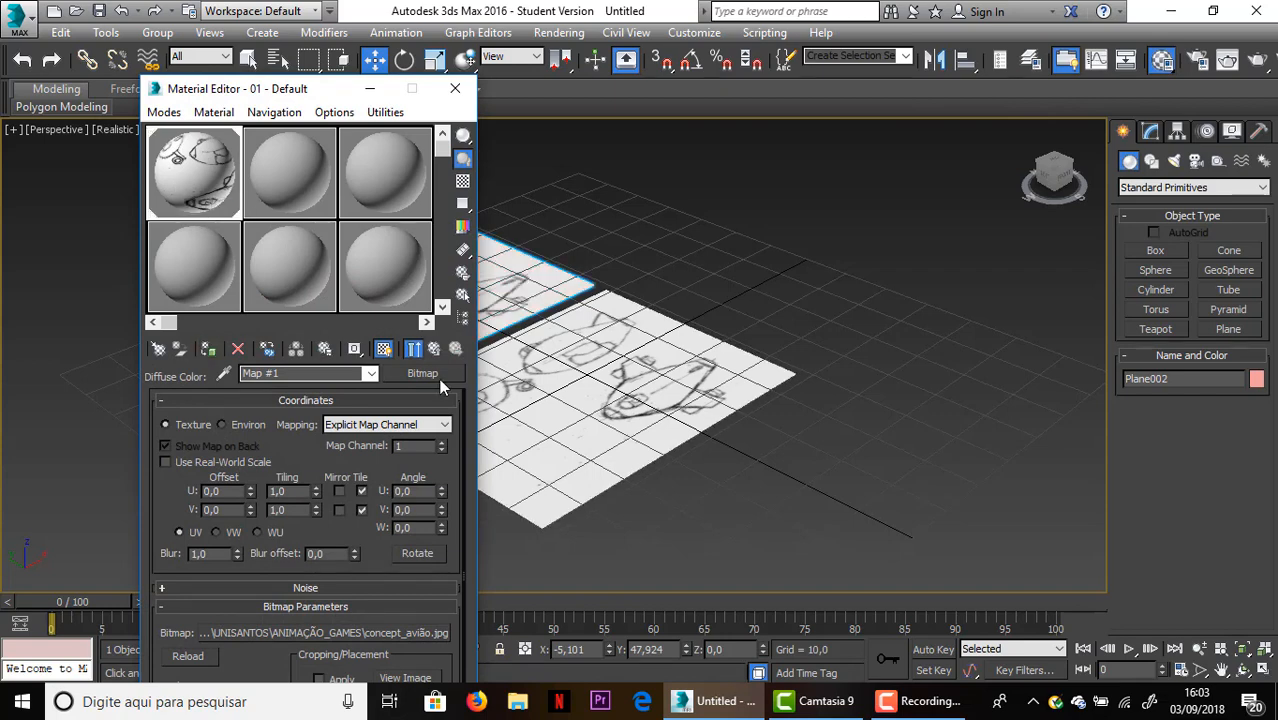
left_click(455, 88)
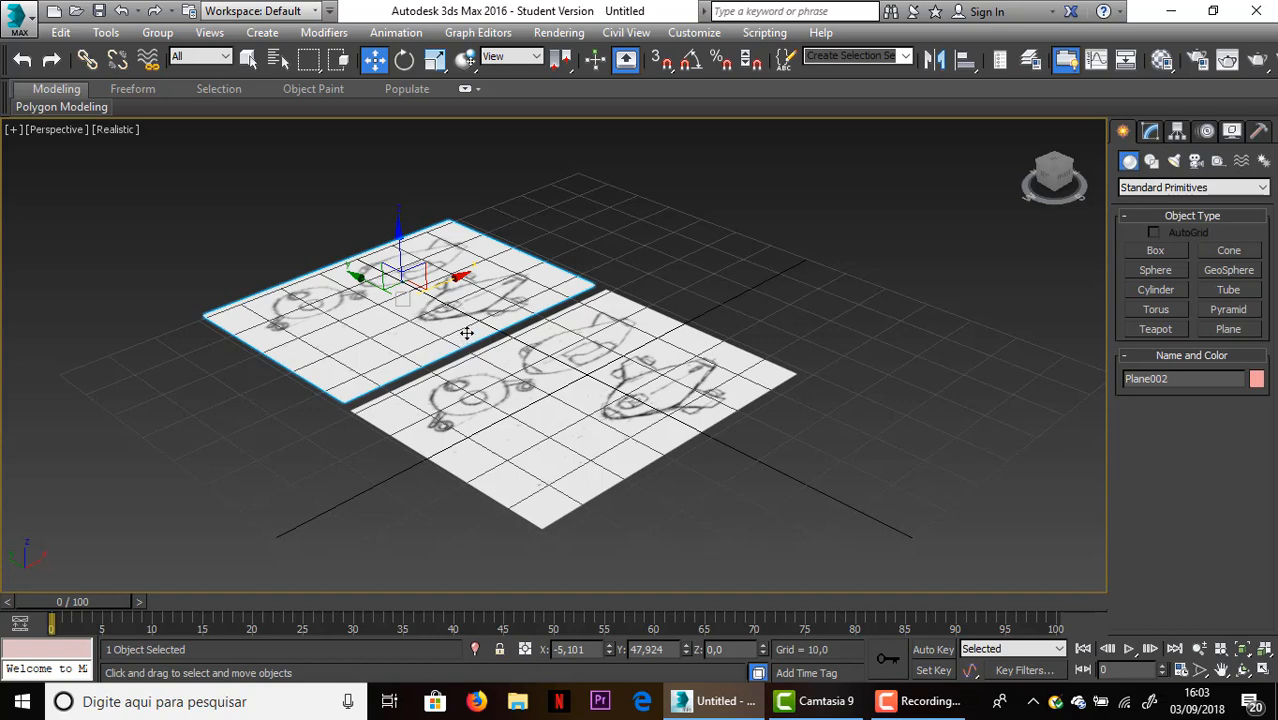
Move only the second plane's pivot along Y to about 23, onto its edge next to the first plane
left_click(1178, 133)
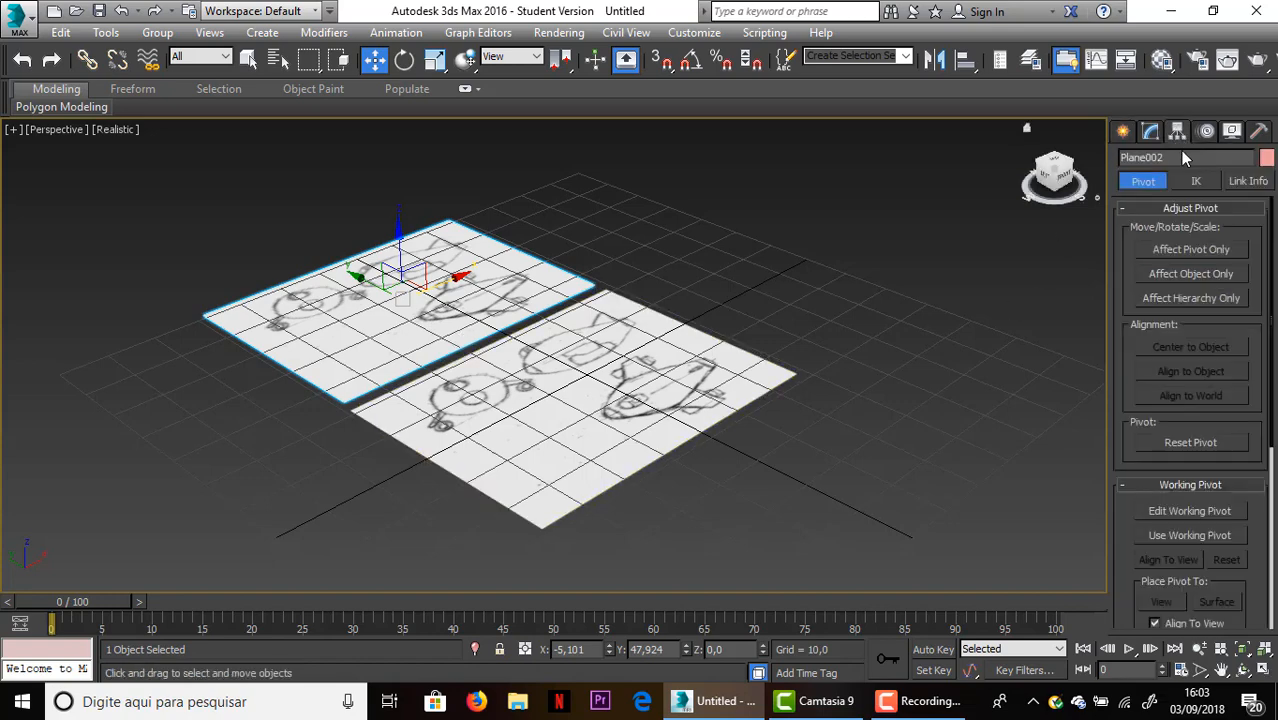
left_click(1188, 252)
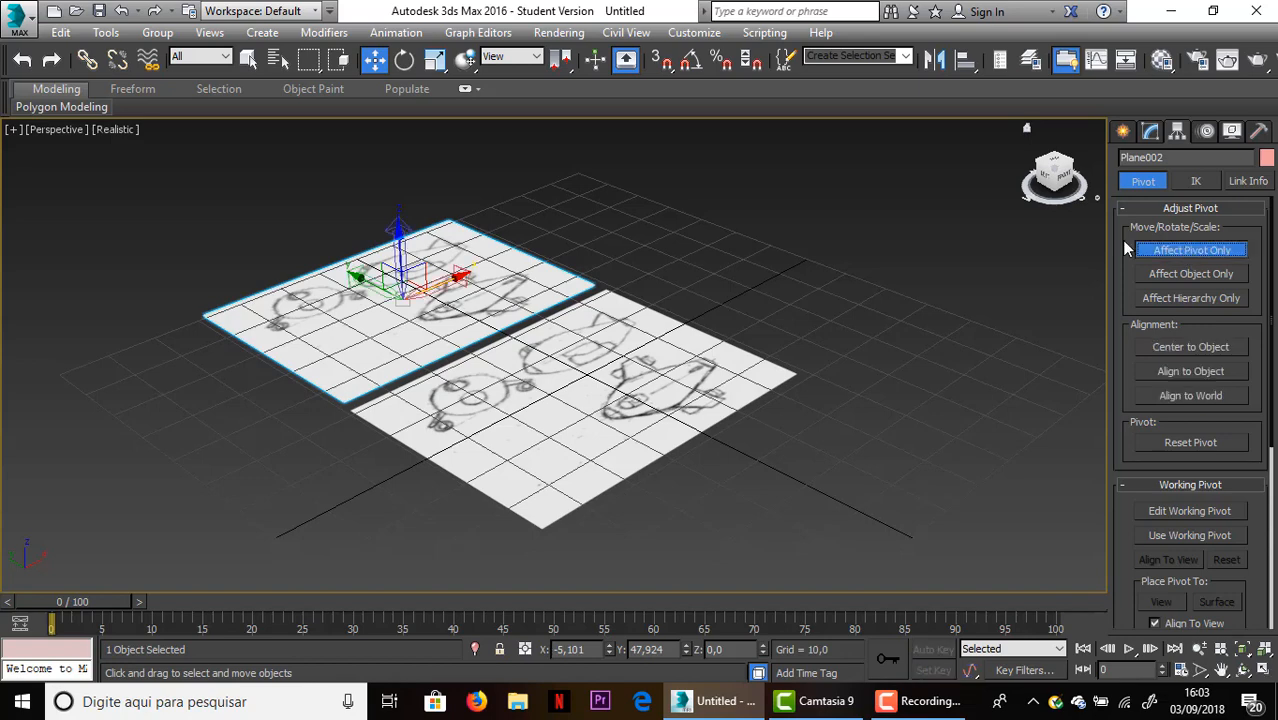
left_click_drag(355, 278, 438, 338)
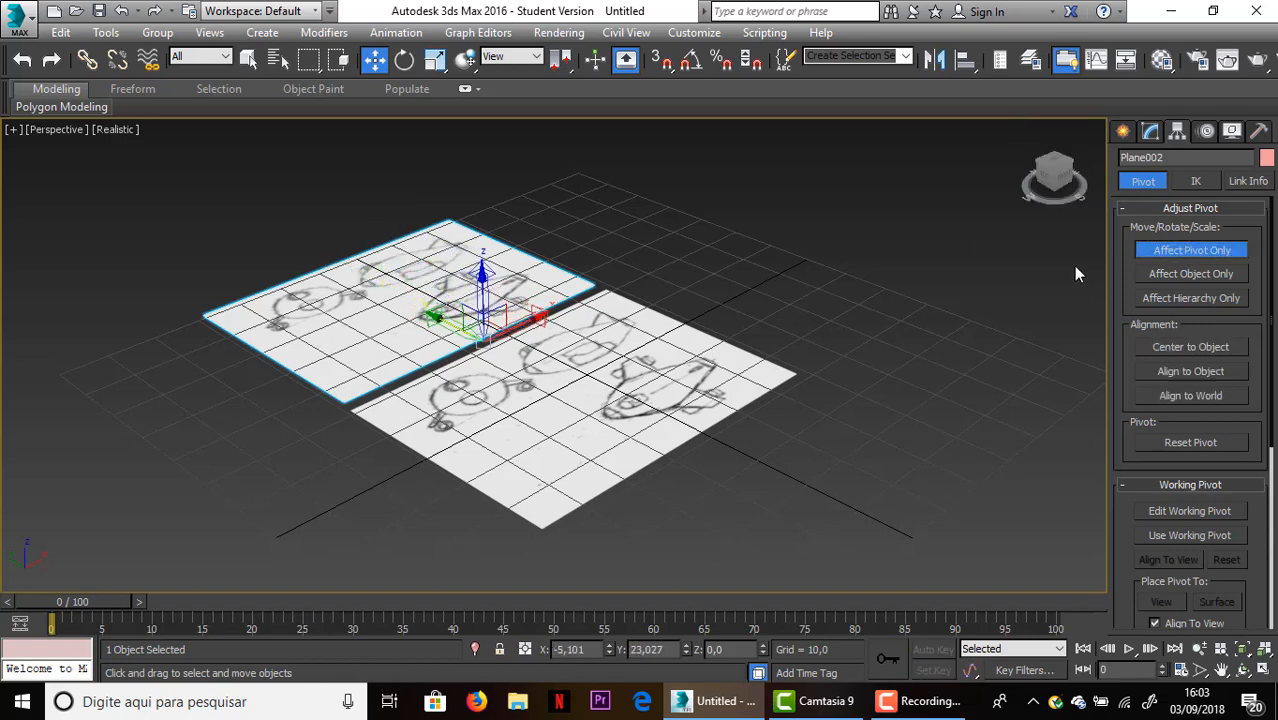
left_click(1155, 252)
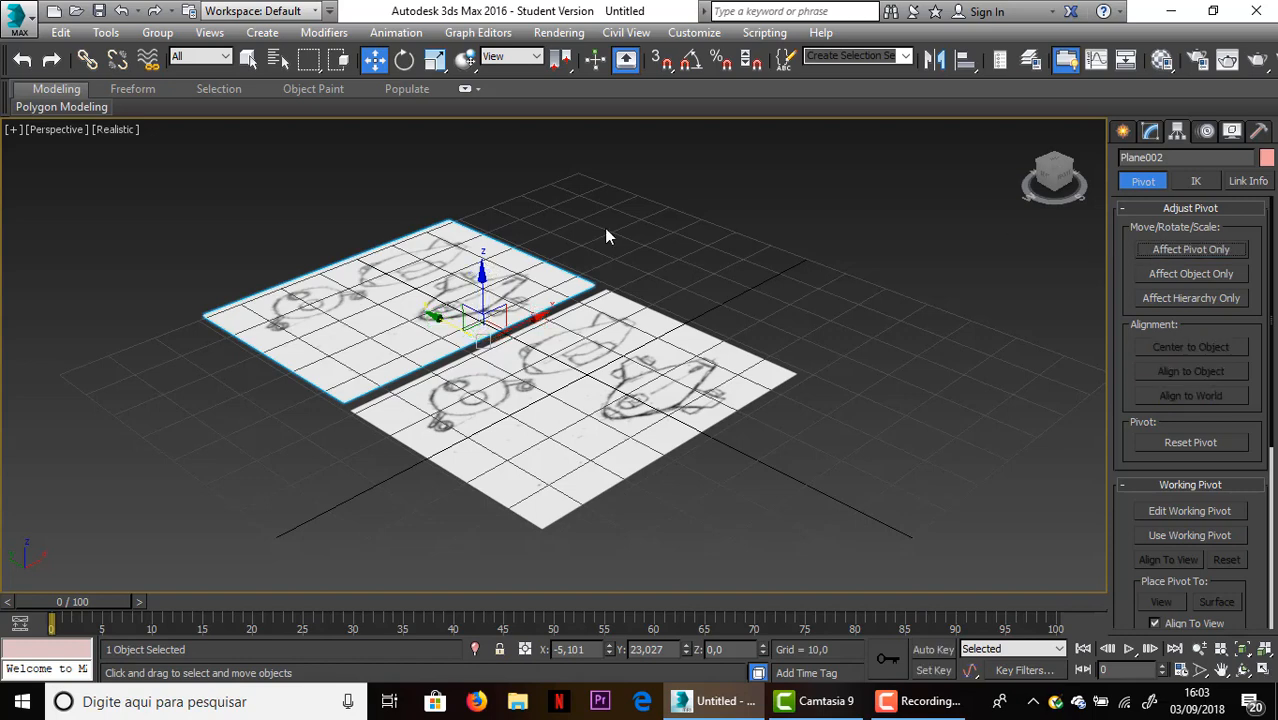
Rotate the second reference plane upright about its shared edge, setting its X rotation to exactly 90 degrees
left_click(405, 62)
left_click_drag(533, 330, 587, 570)
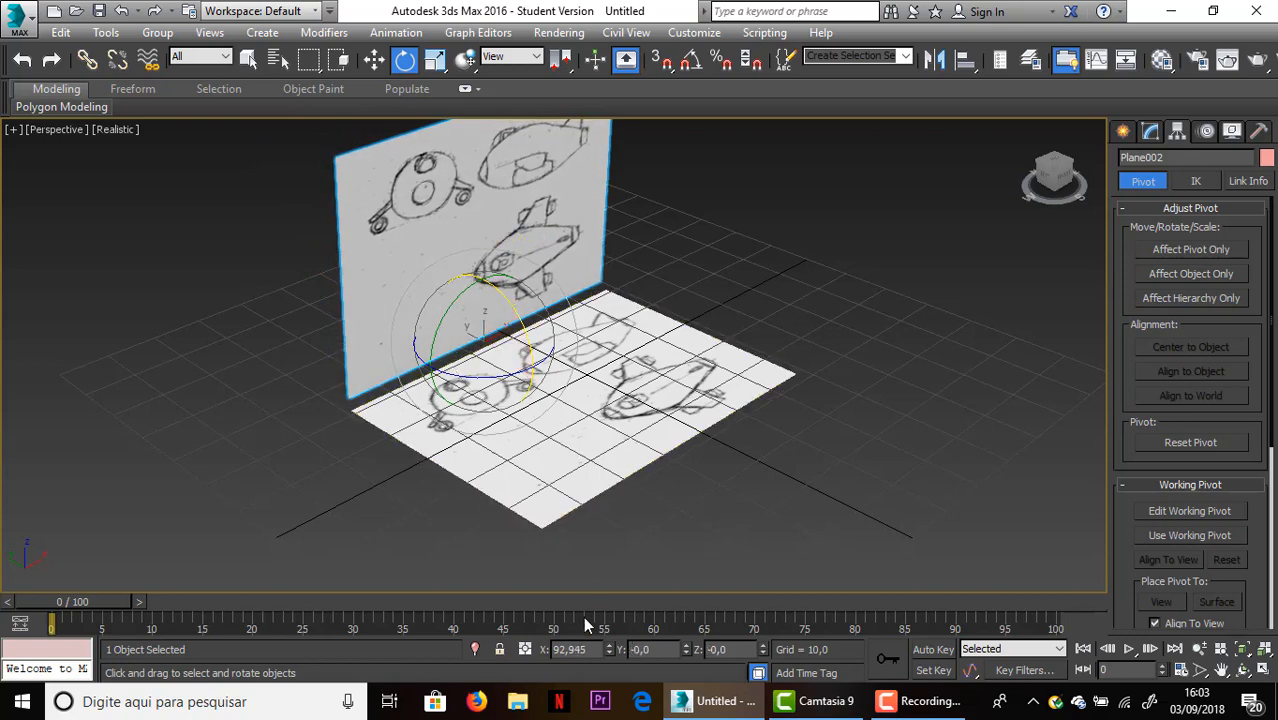
left_click_drag(590, 649, 529, 643)
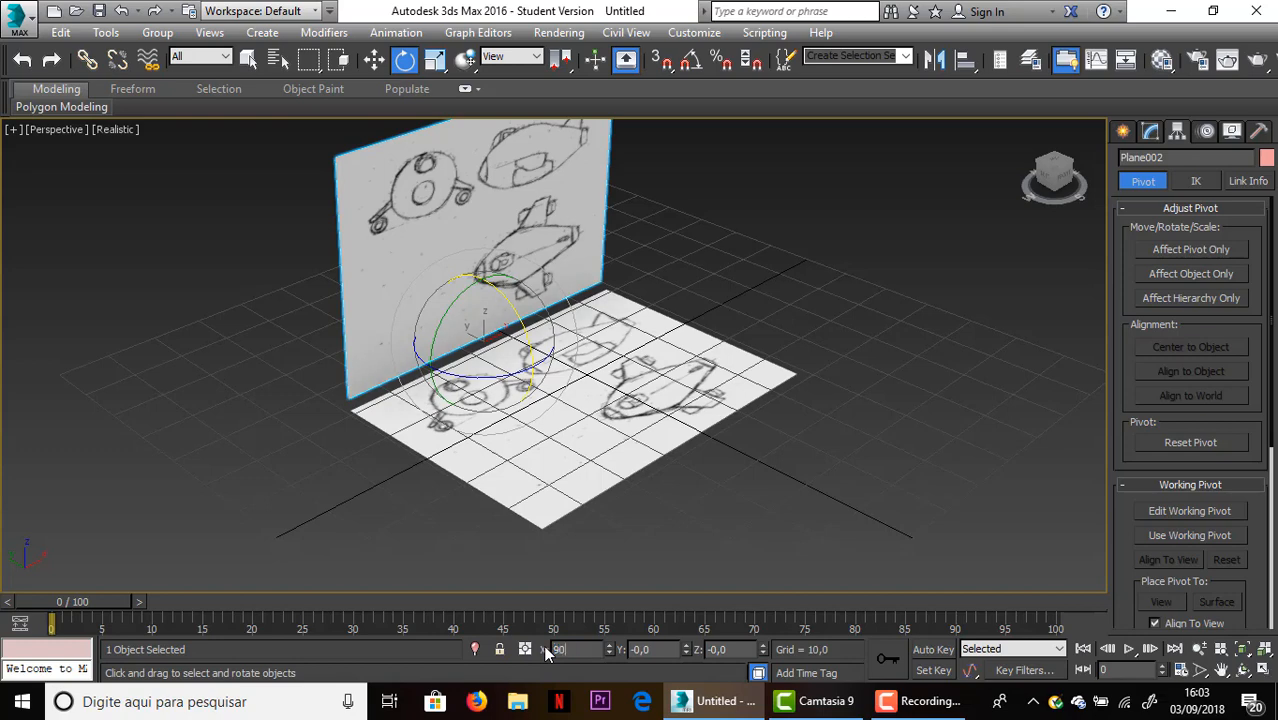
key("Return")
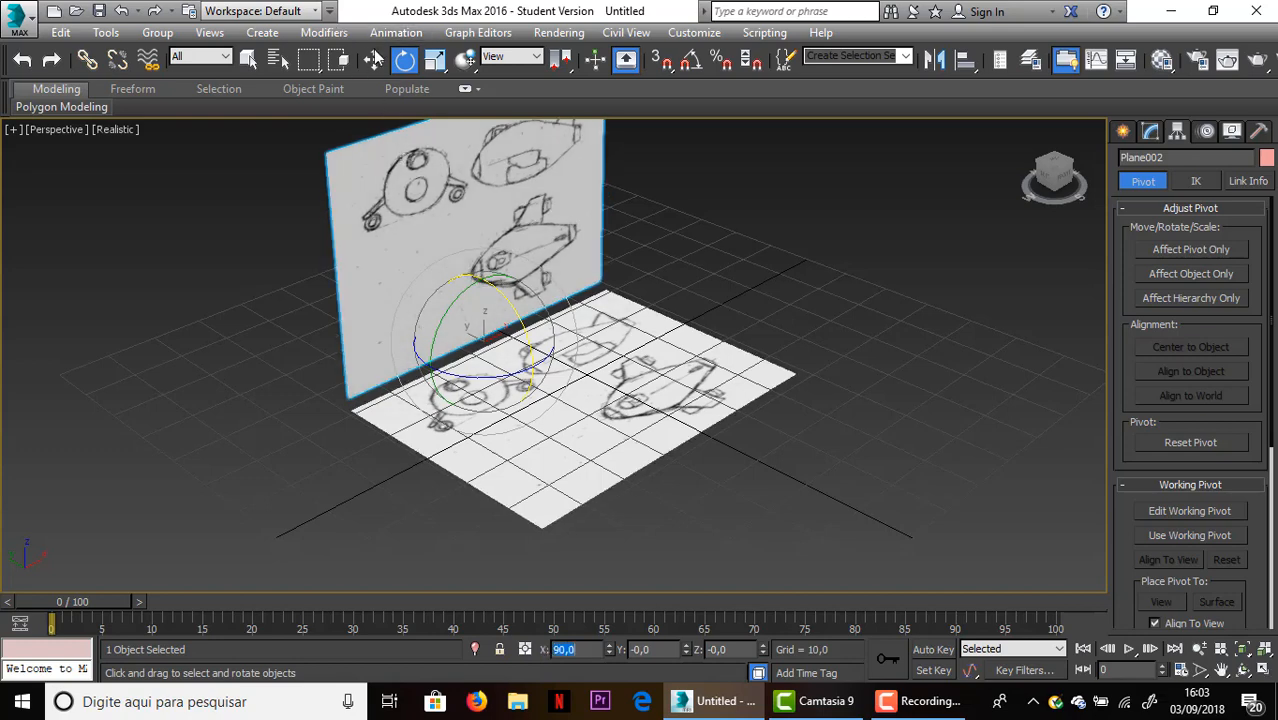
left_click(374, 59)
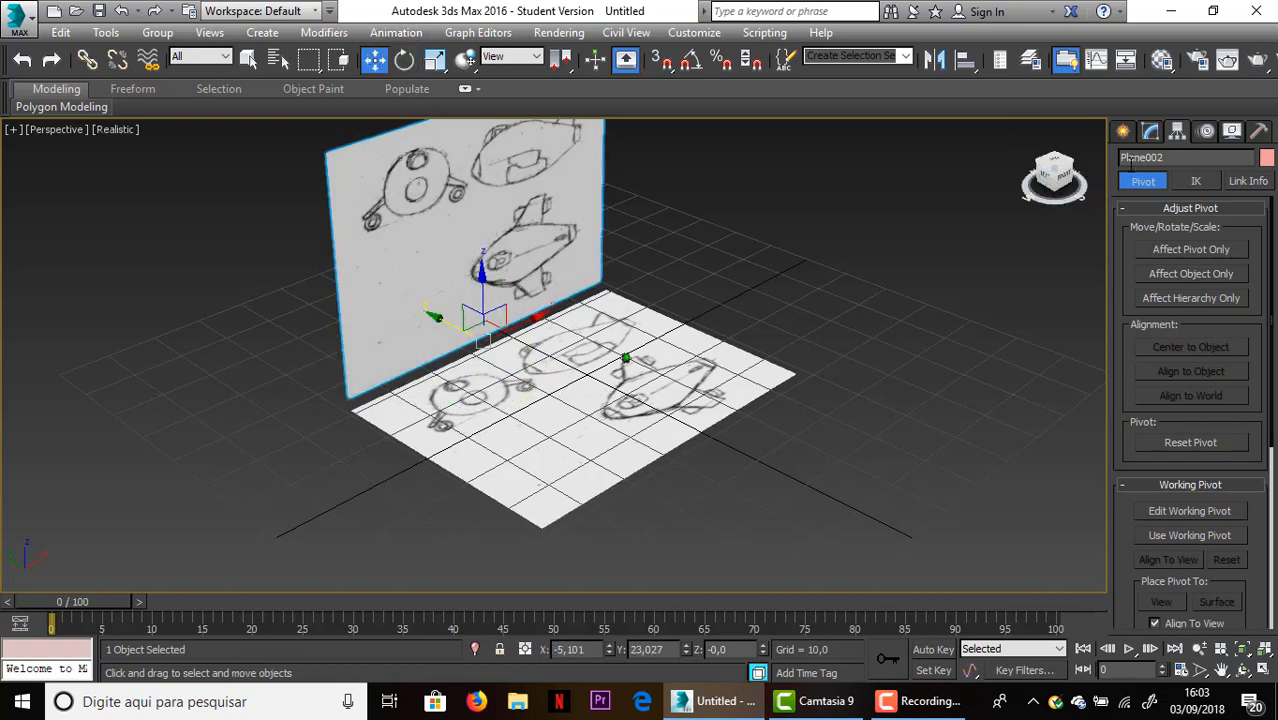
Create a standing cylinder of about 6.9 radius and 33.1 height on the horizontal reference plane
mouse_move(1056, 182)
left_mouse_down()
mouse_move(1062, 164)
mouse_move(1046, 170)
left_mouse_up()
middle_click_drag(973, 228, 908, 263)
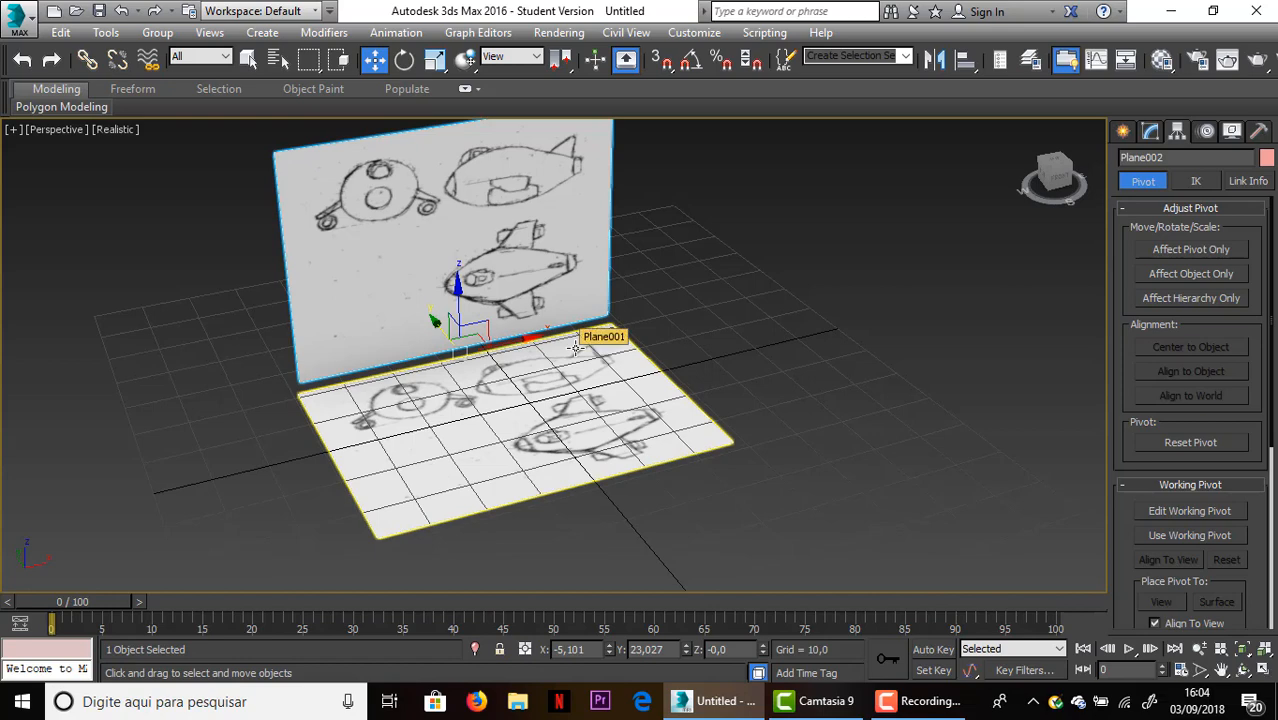
left_click(1124, 133)
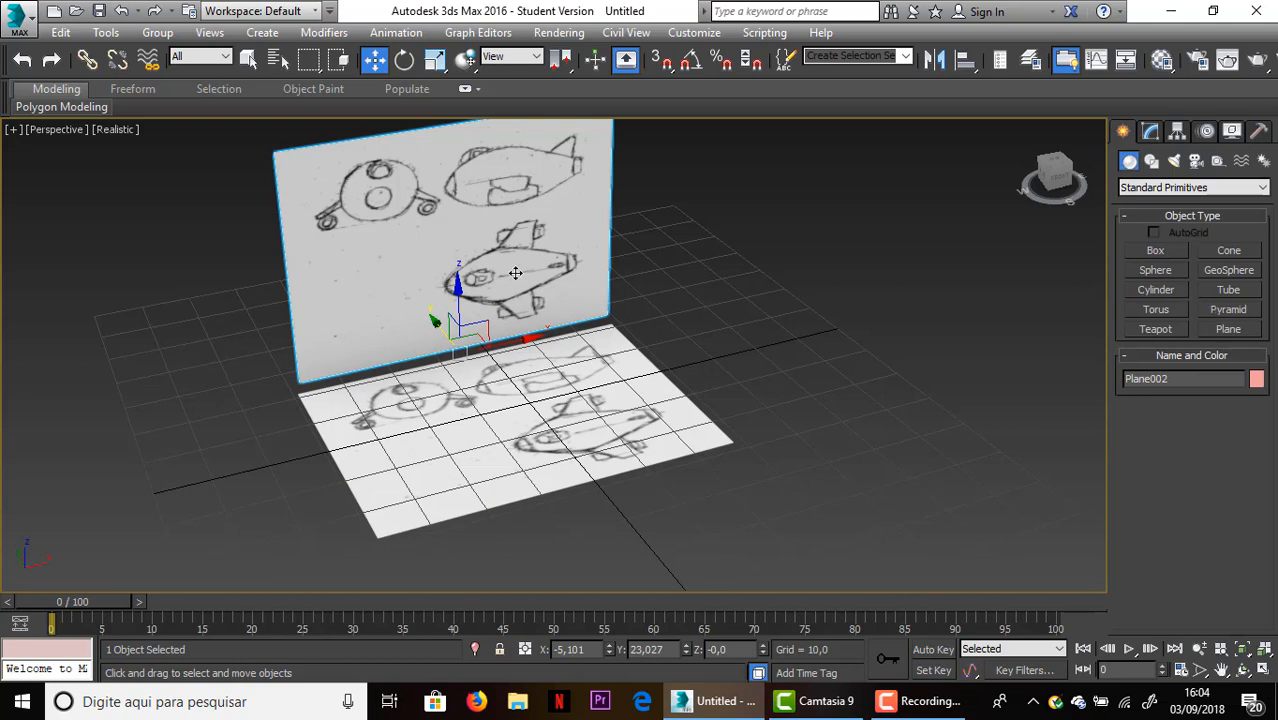
left_click(1156, 290)
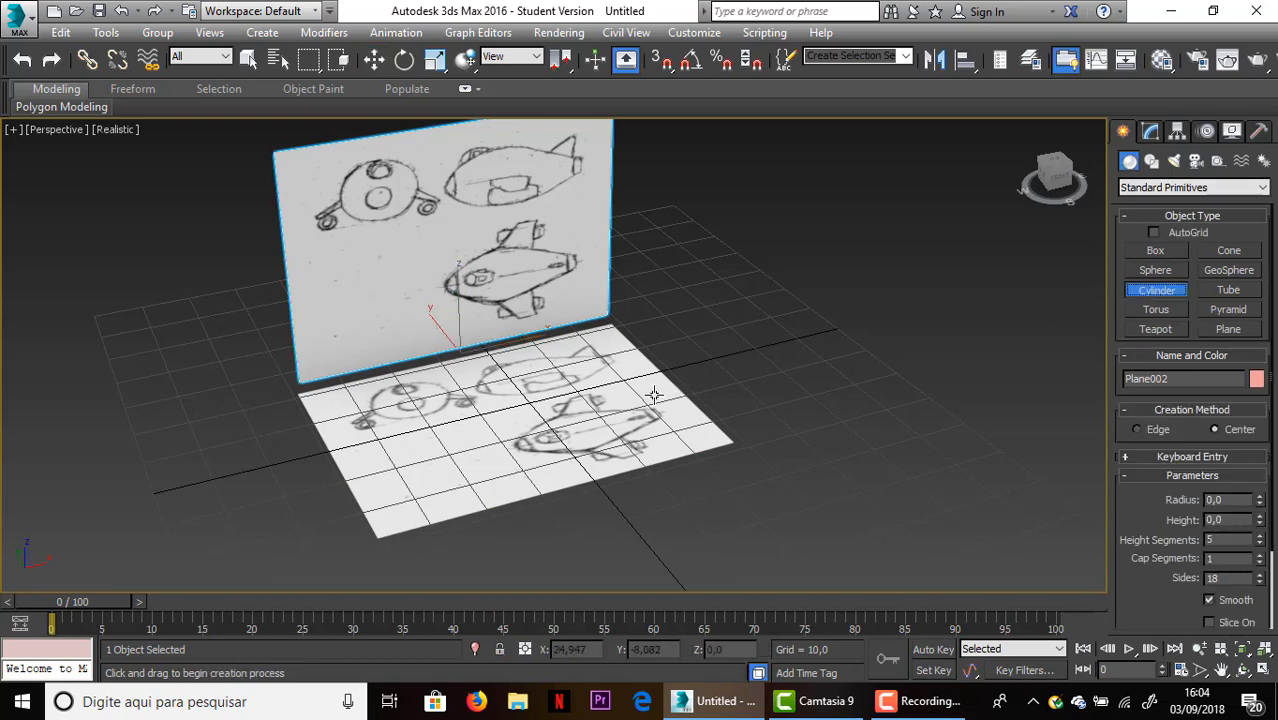
left_click_drag(615, 391, 645, 408)
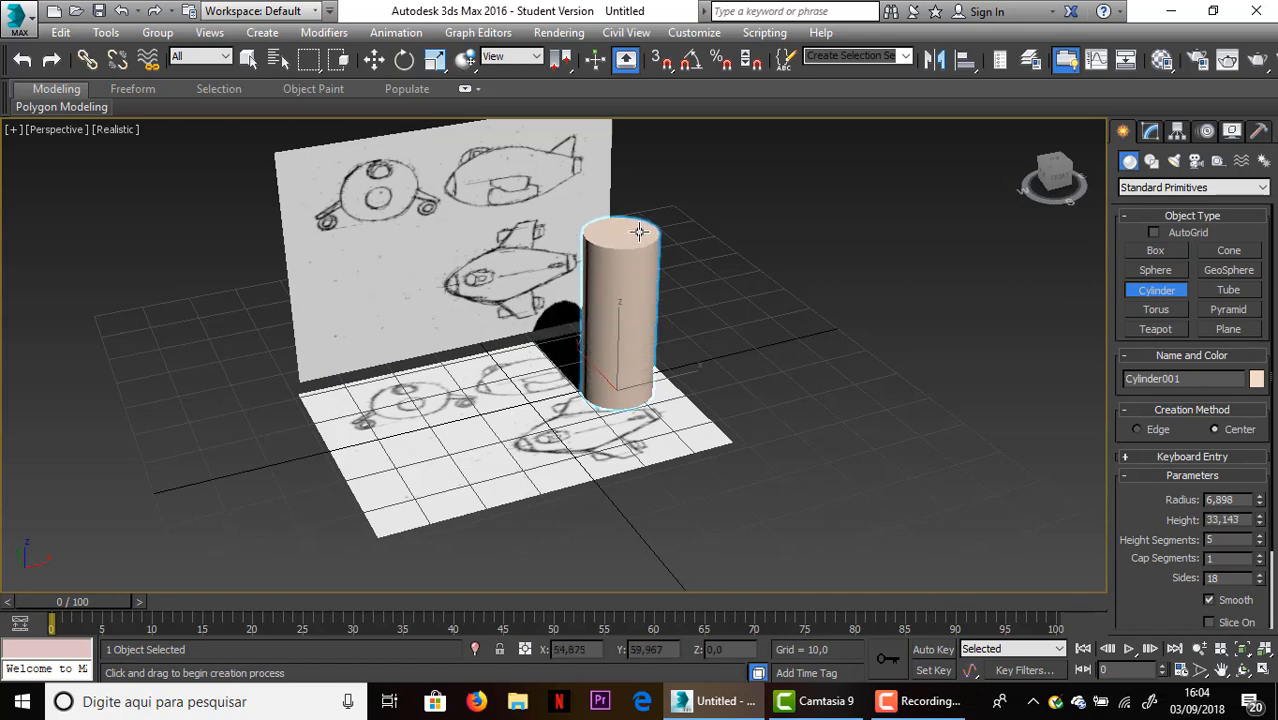
left_click(638, 234)
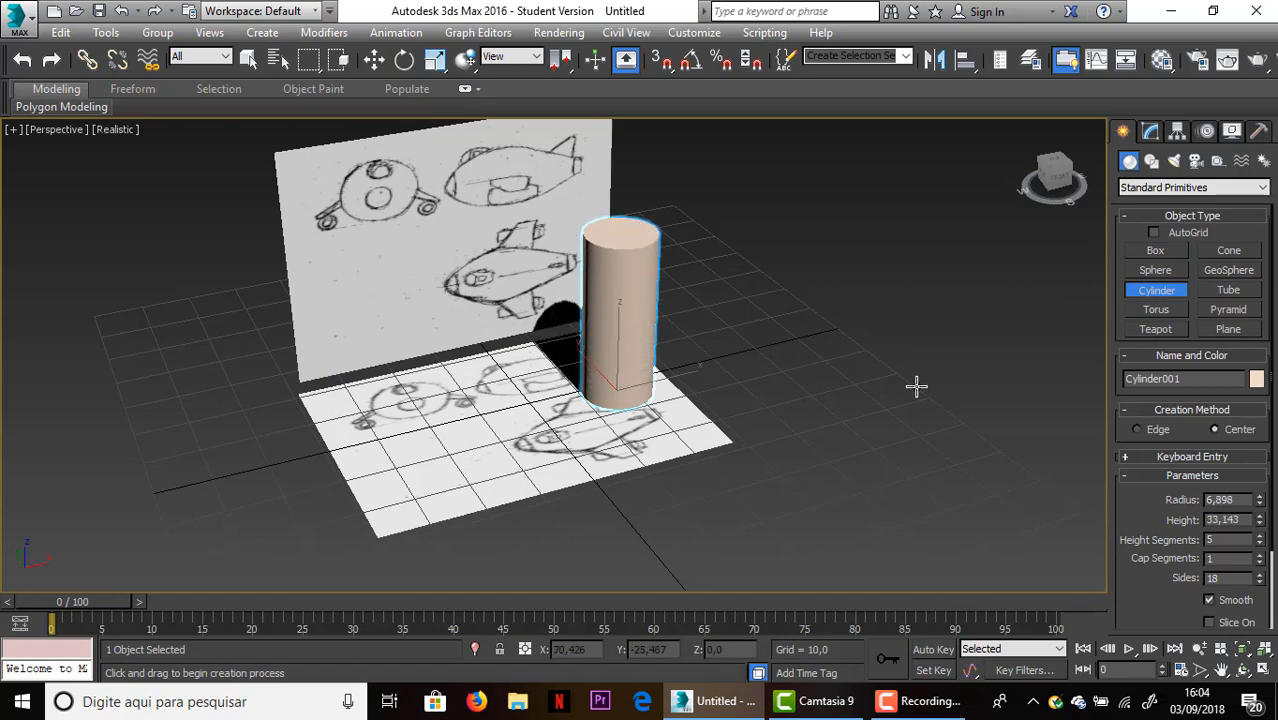
Rotate the cylinder about -90 degrees around Y so it lies lengthwise, and raise it to about Z 25
left_click(403, 61)
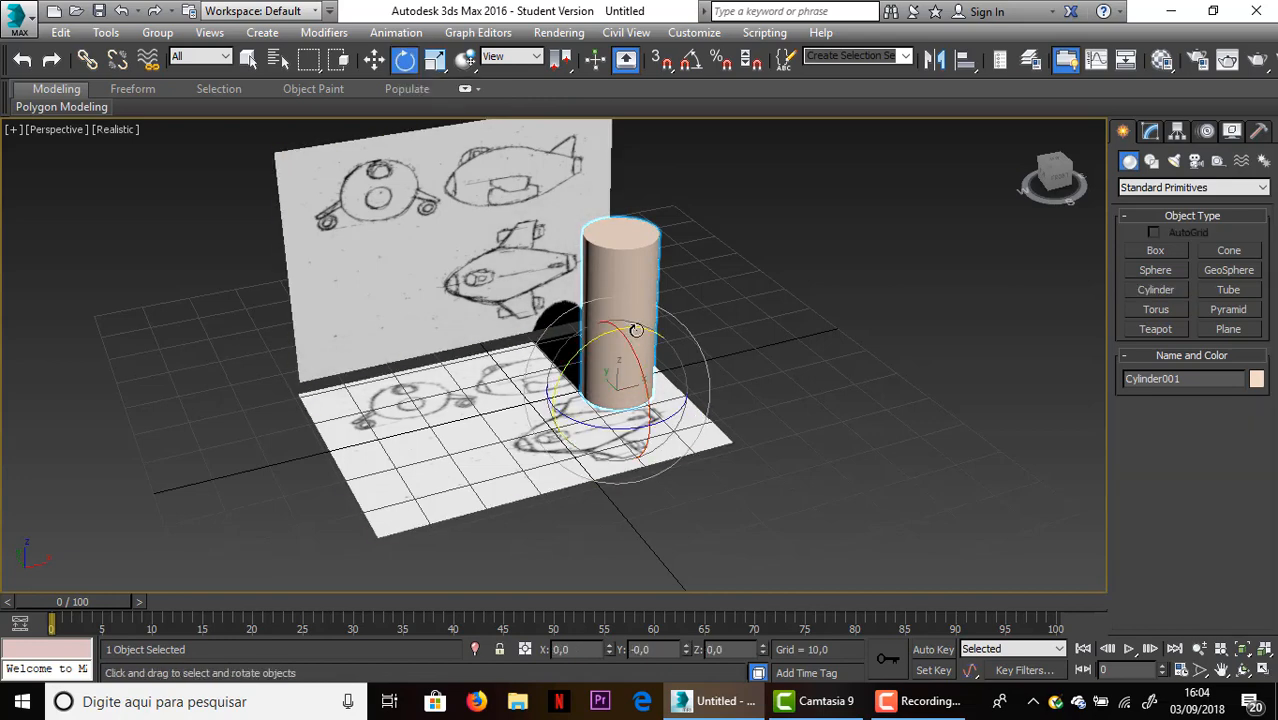
left_click_drag(630, 329, 611, 335)
left_click_drag(528, 388, 445, 530)
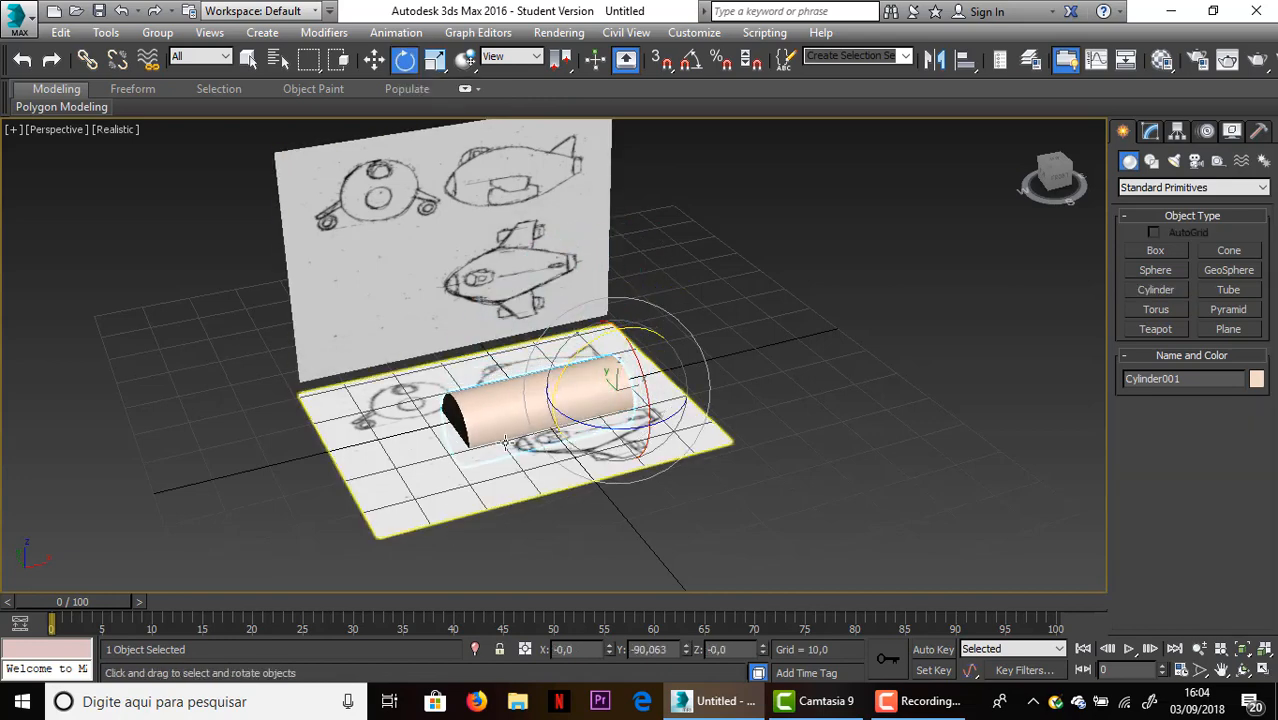
left_click(375, 60)
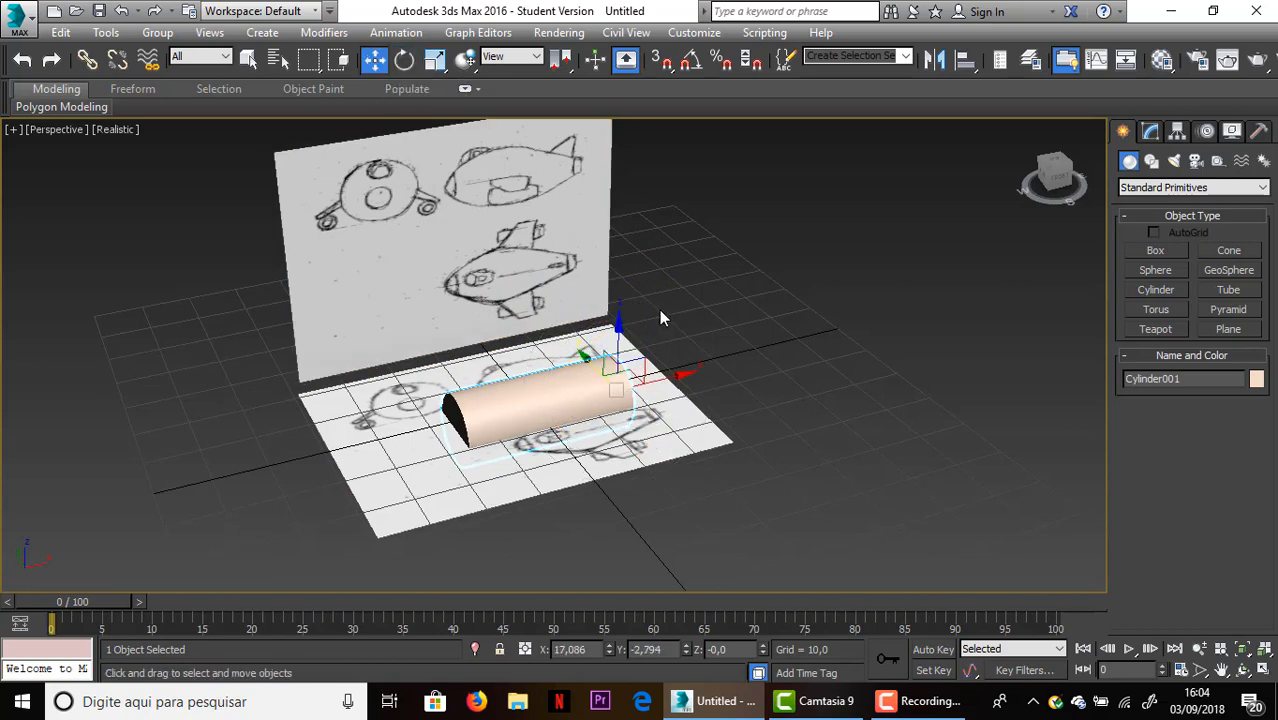
left_click_drag(620, 334, 612, 218)
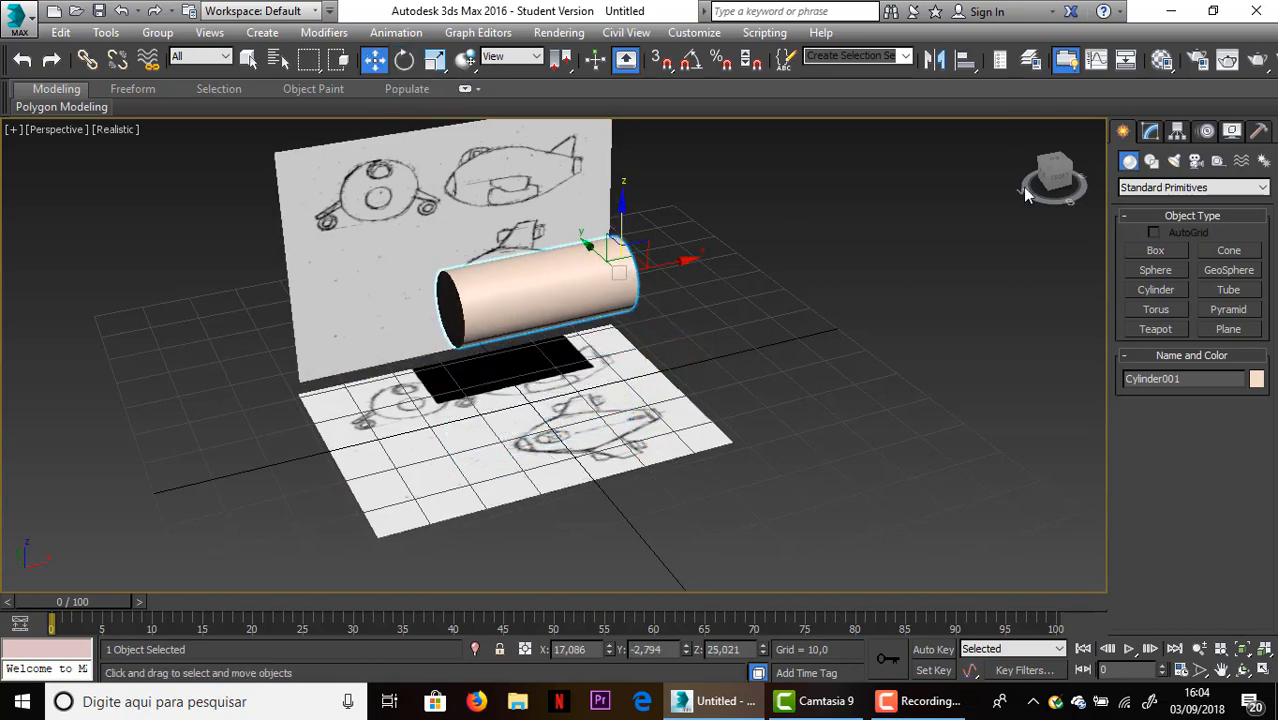
Turn on Edged Faces in the perspective viewport's shading to show the cylinder's segments
left_click(1050, 184)
left_click_drag(1050, 176, 1072, 188)
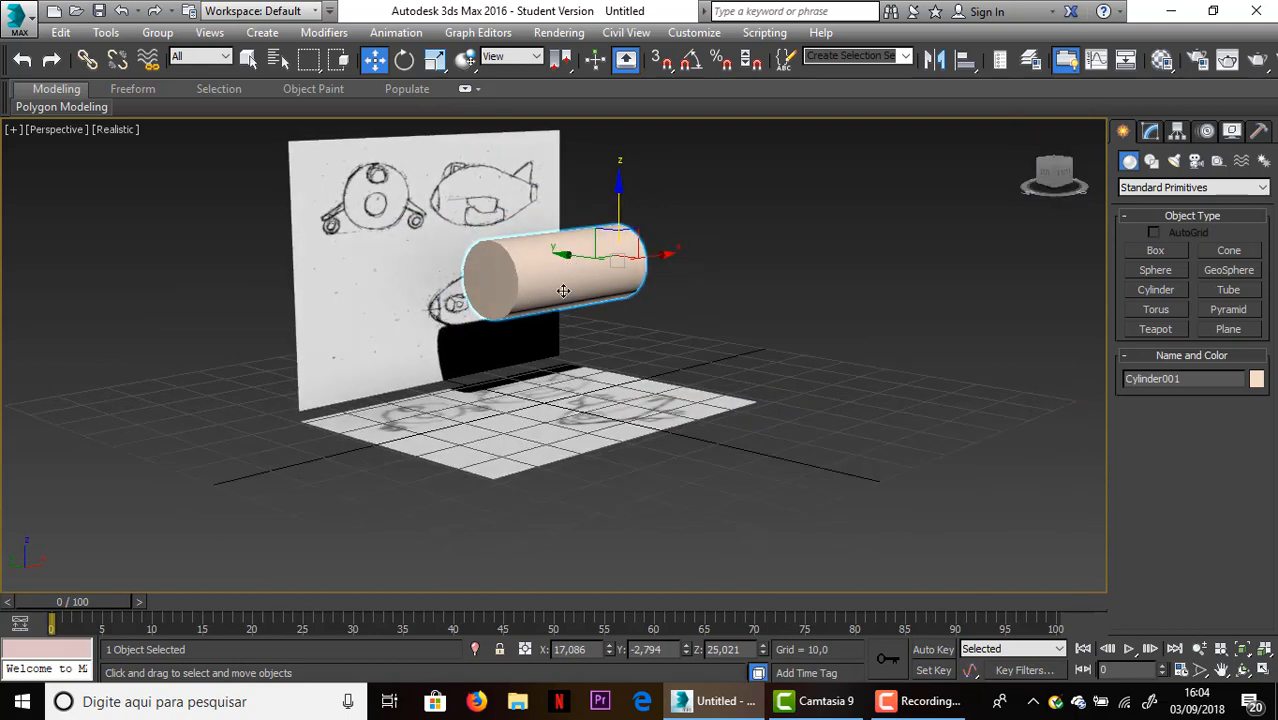
scroll(580, 266, "up", 3)
scroll(585, 266, "down", 1)
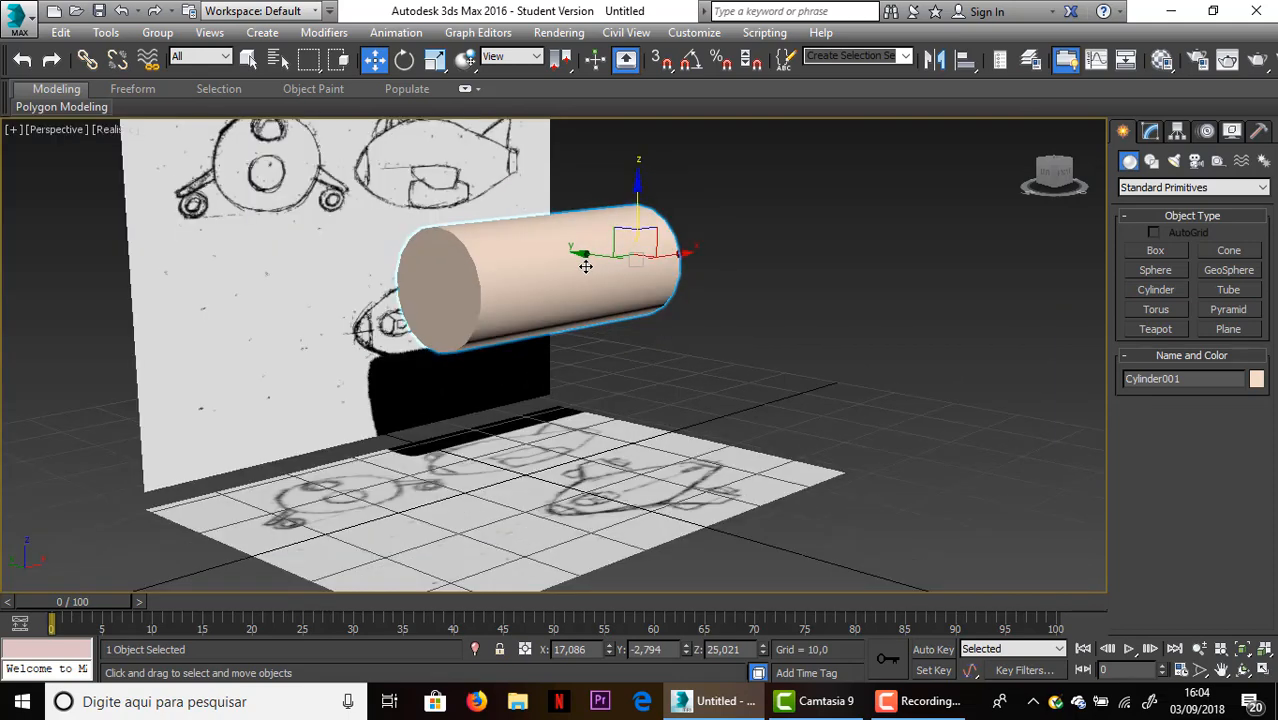
left_click(105, 131)
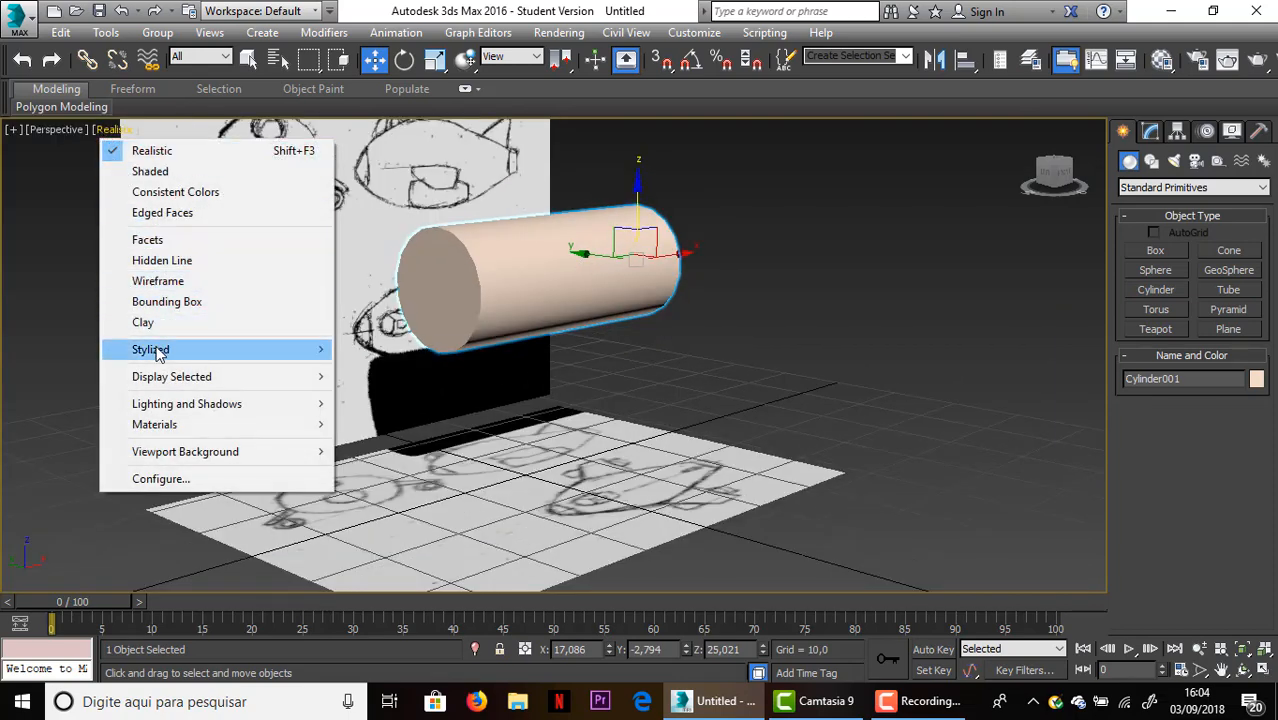
mouse_move(157, 354)
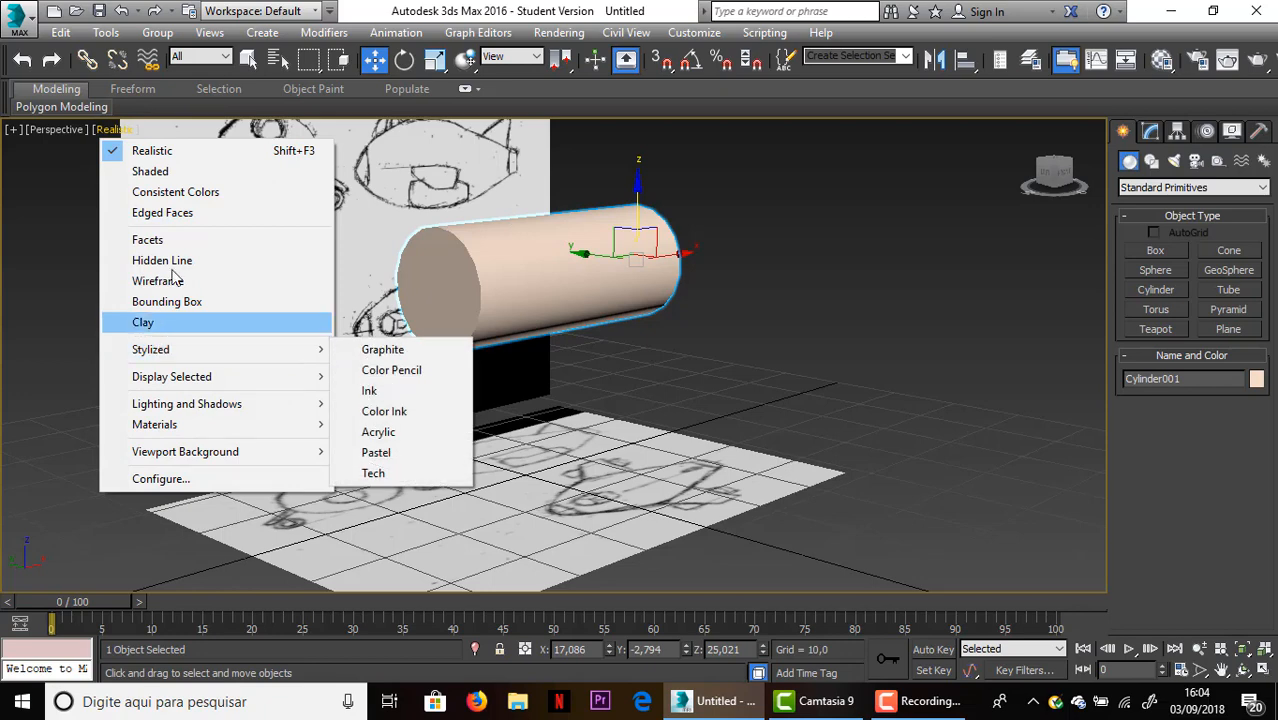
left_click(200, 217)
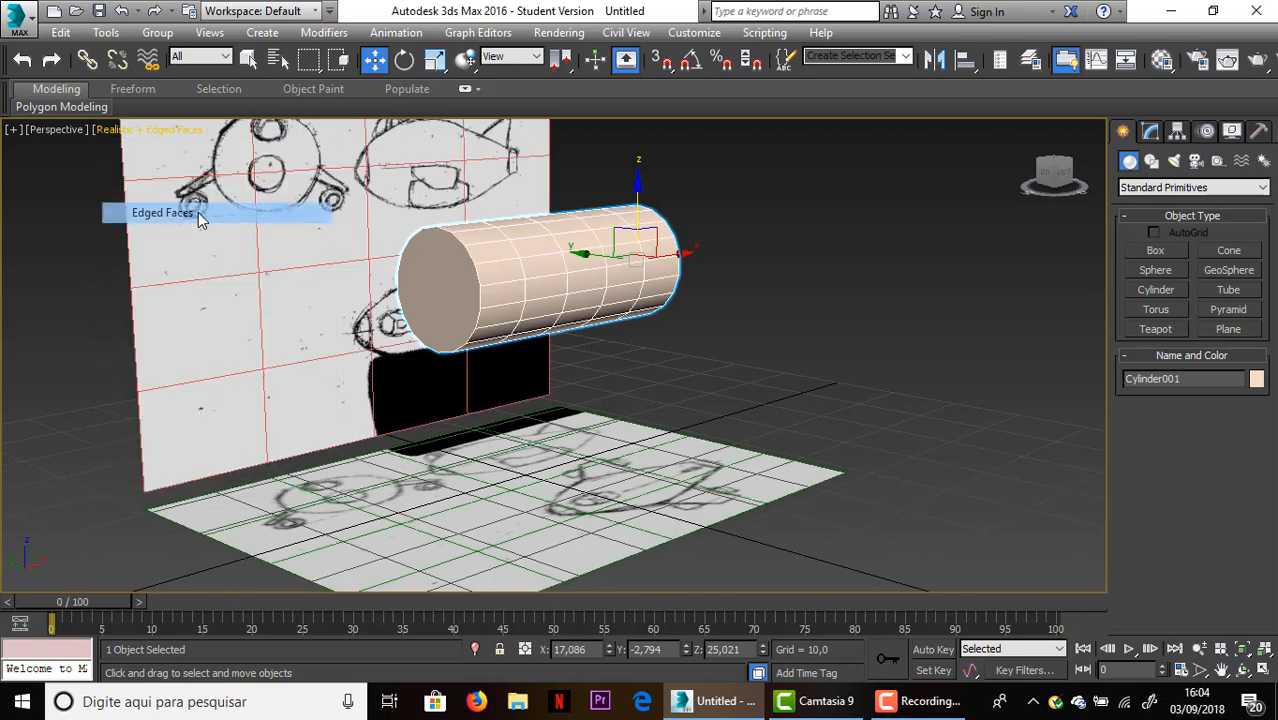
Set the cylinder's cap segments to 2
scroll(743, 262, "up", 3)
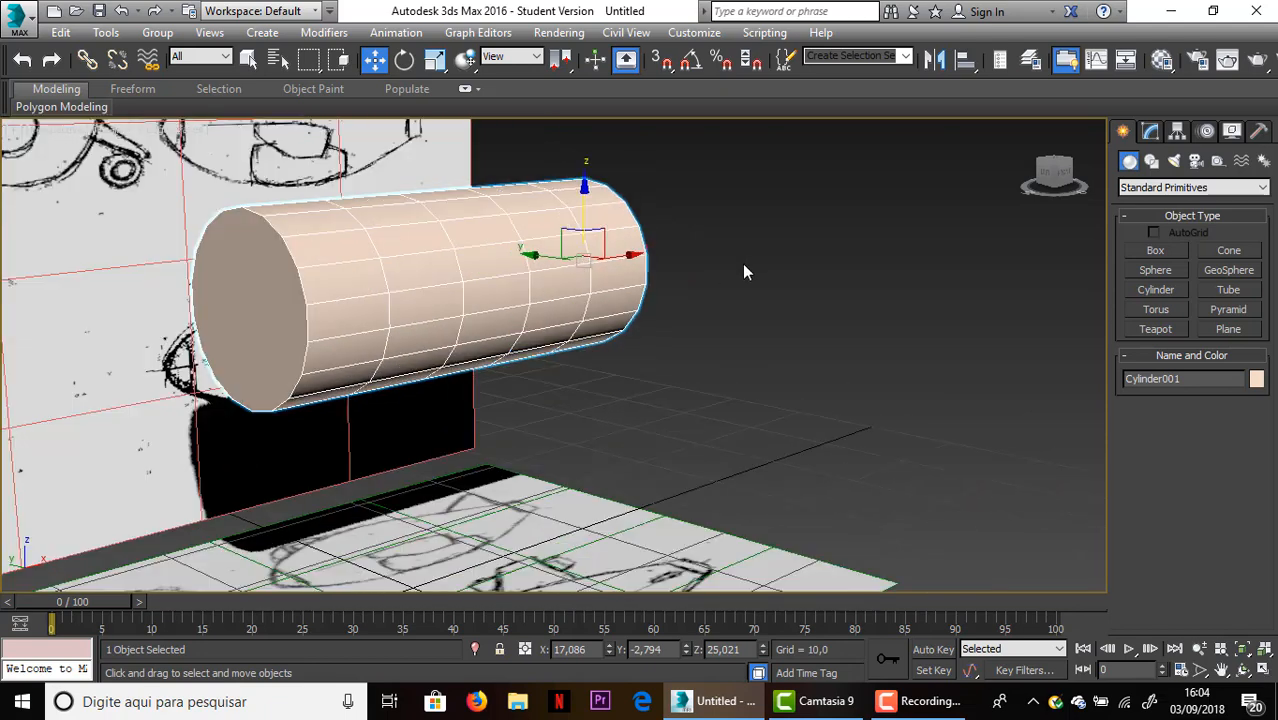
middle_click_drag(744, 266, 833, 271)
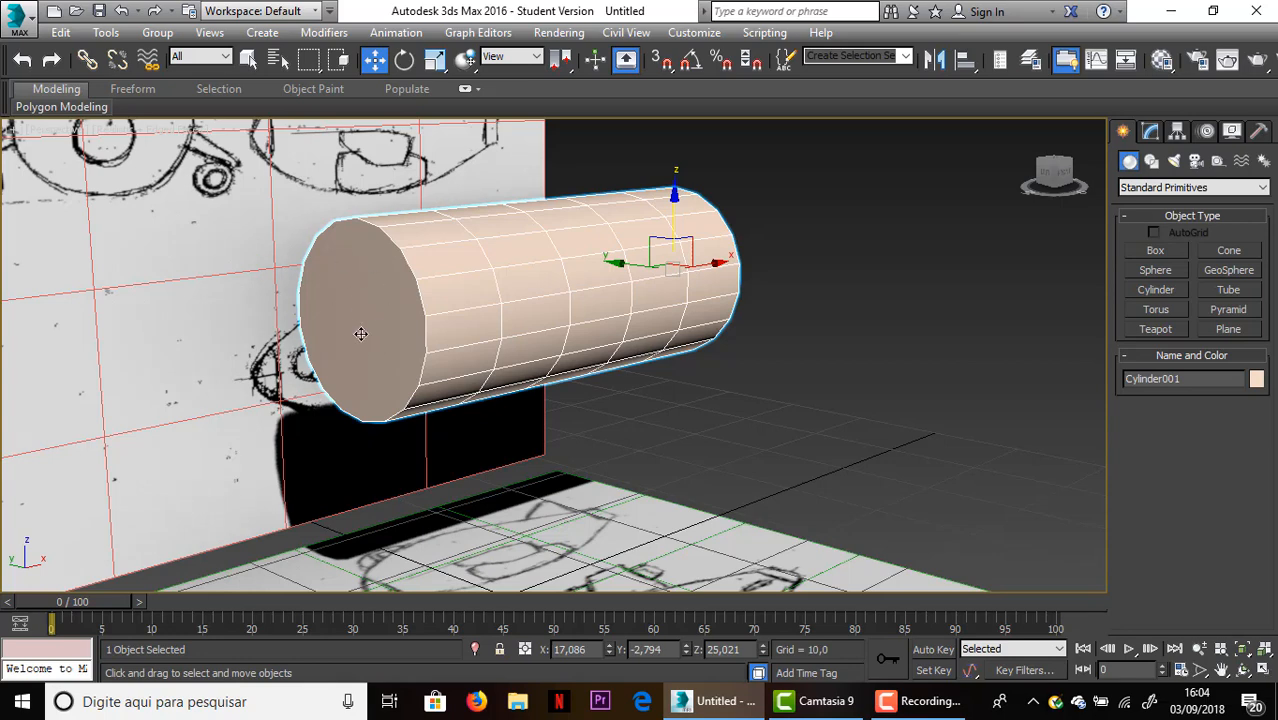
left_click(1152, 133)
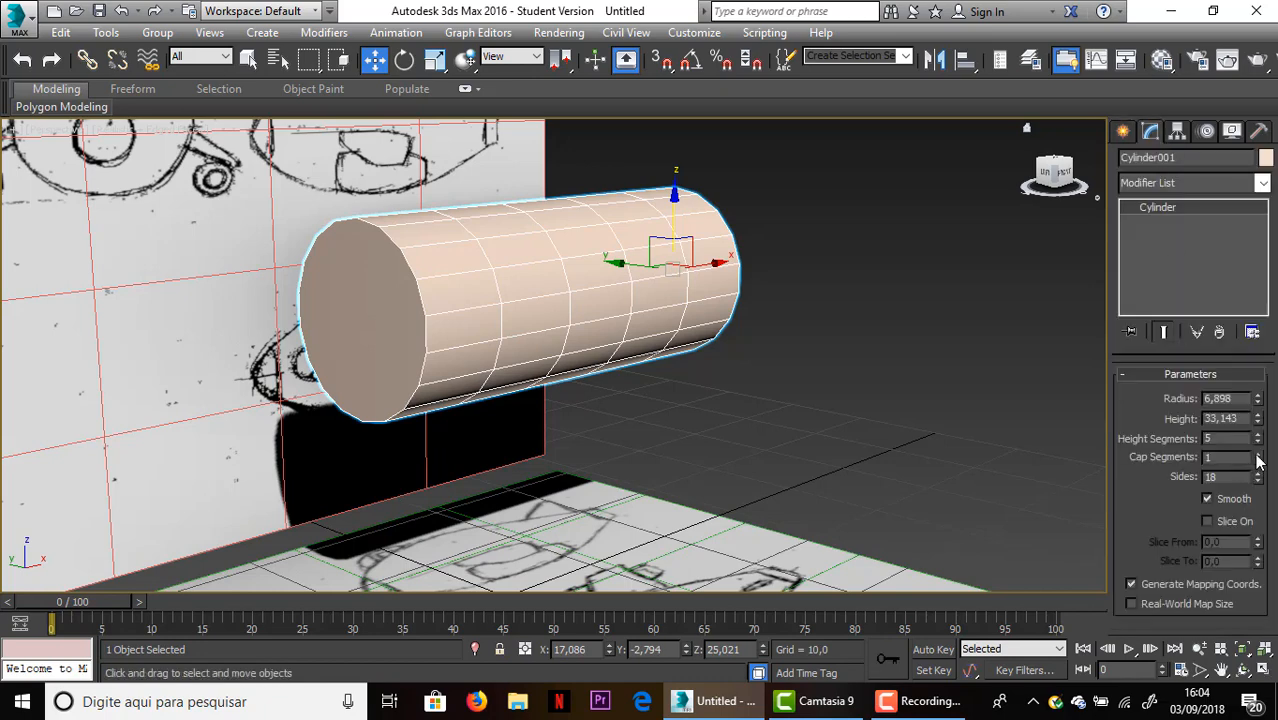
left_click(1258, 453)
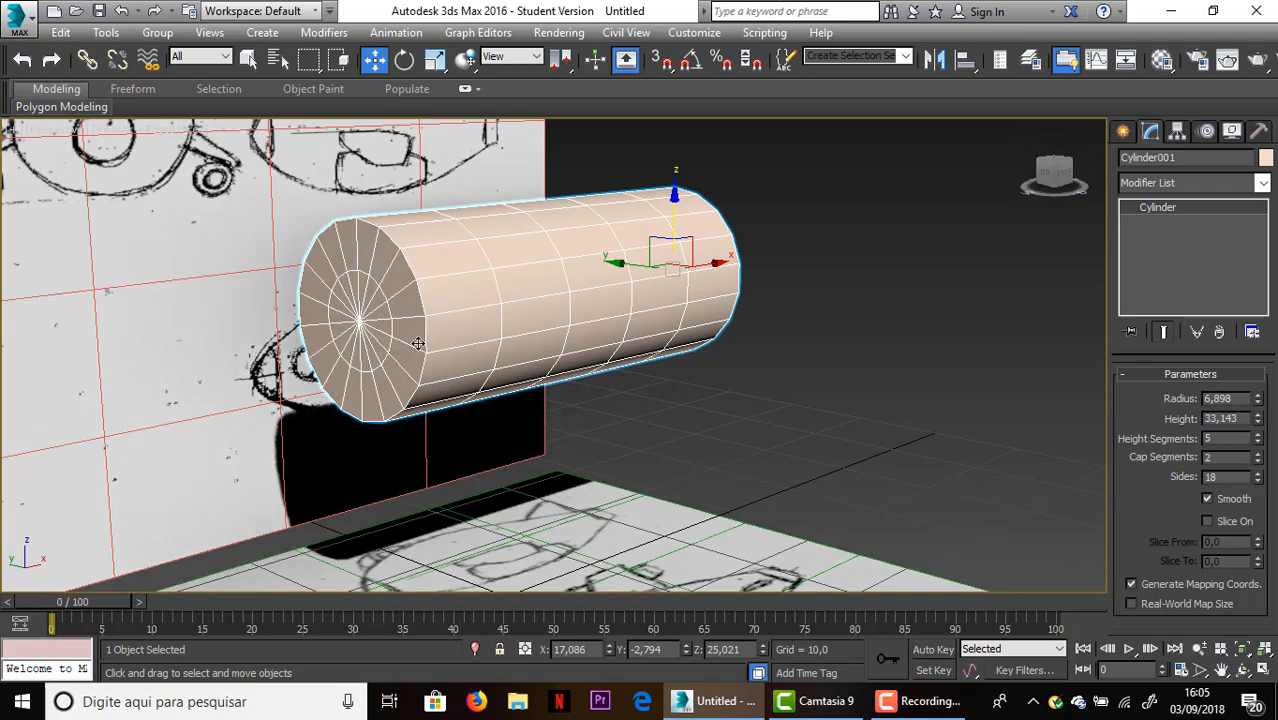
Convert the cylinder to an Editable Poly
left_click(1054, 178)
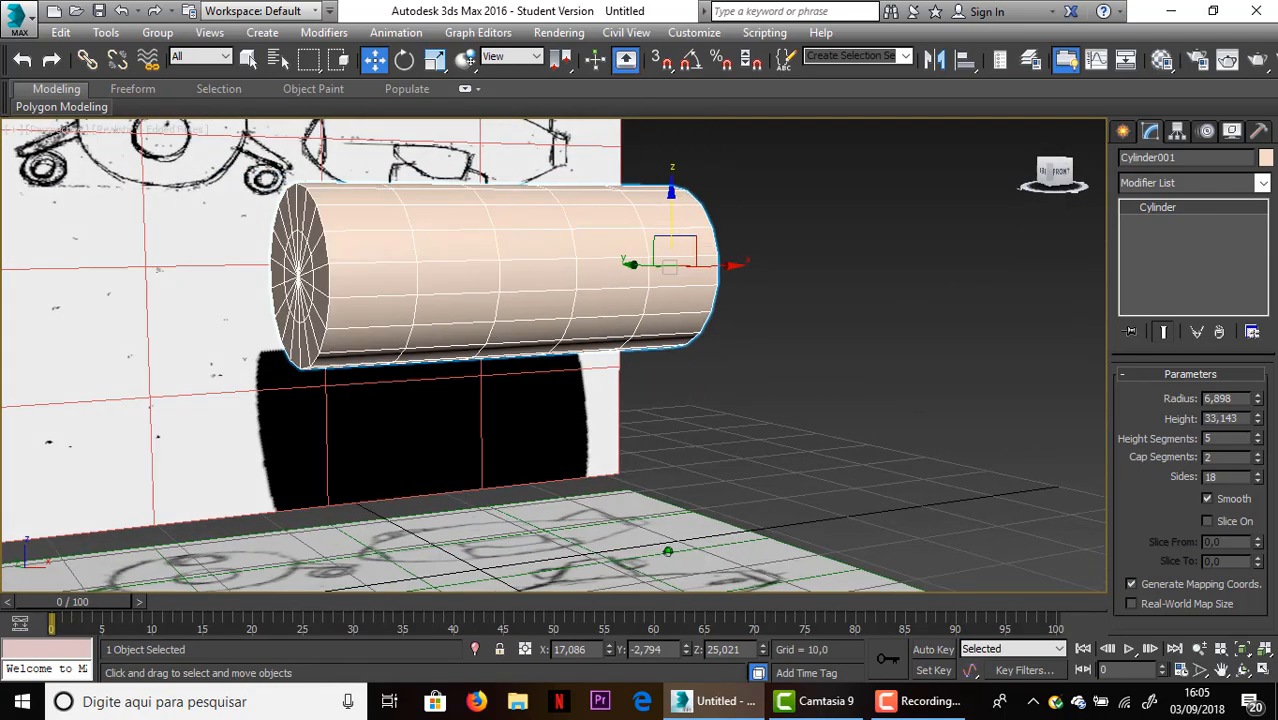
left_click_drag(1054, 178, 866, 204)
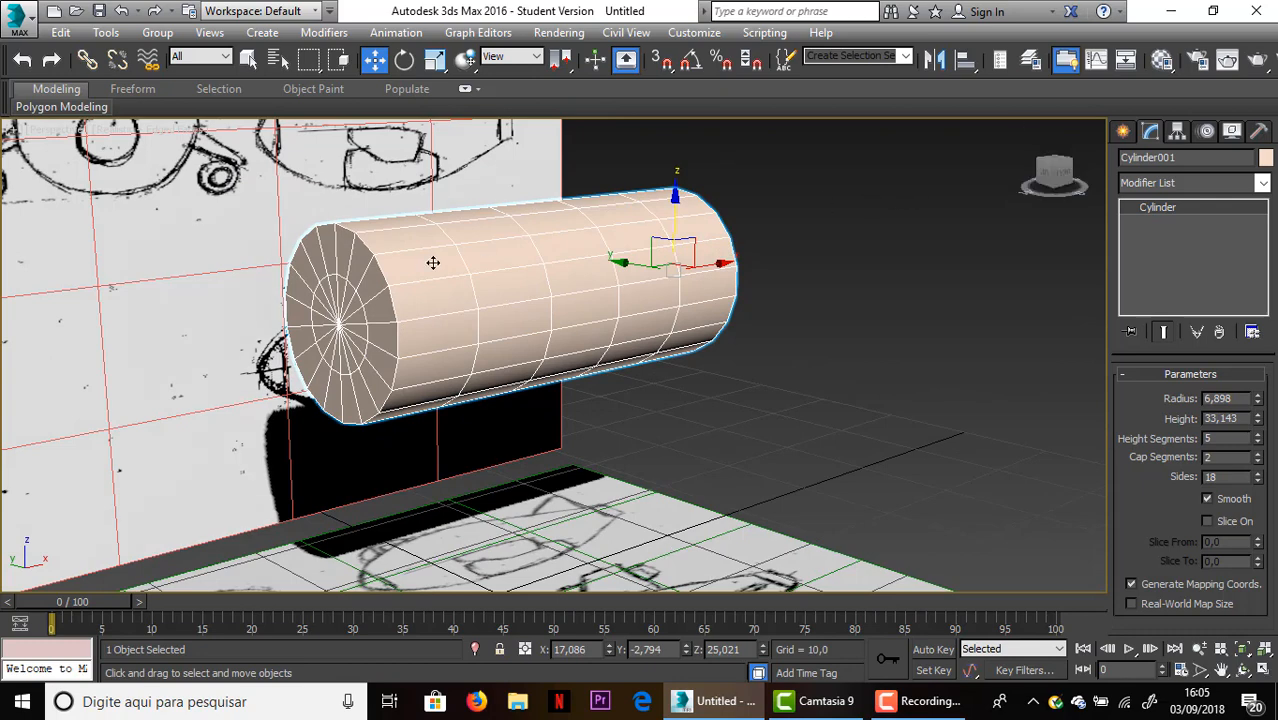
right_click(488, 275)
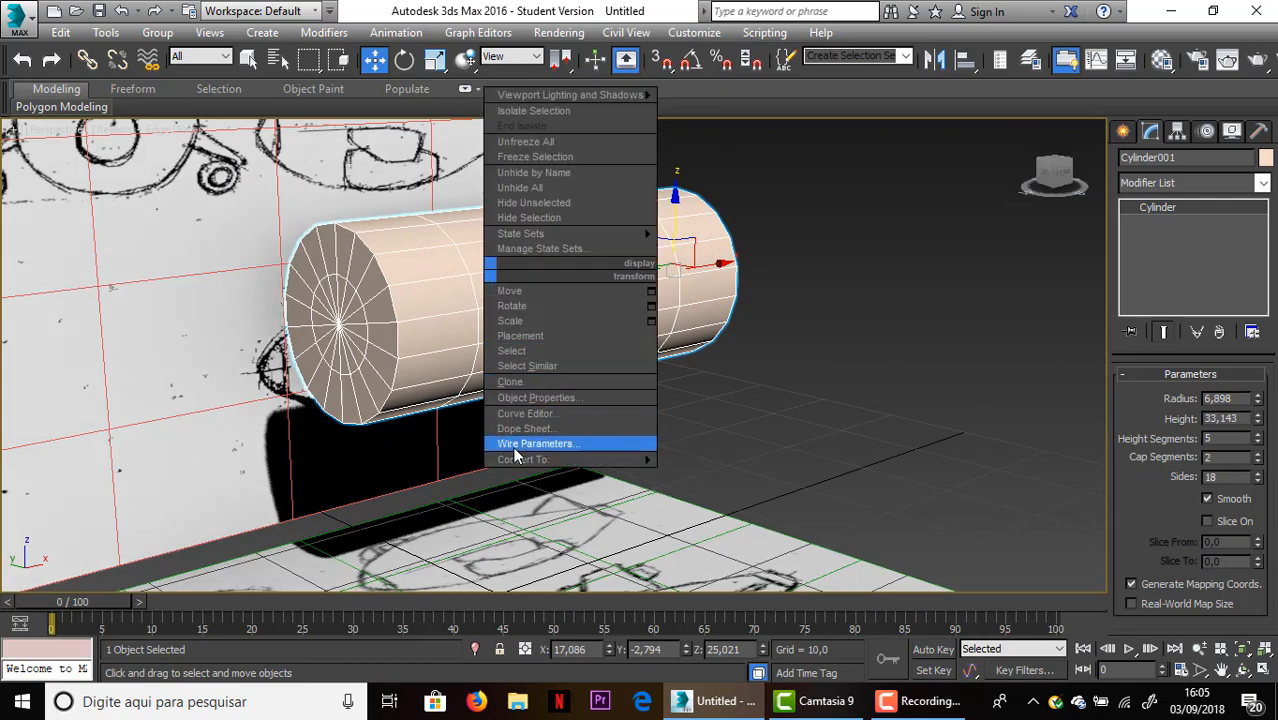
mouse_move(518, 459)
left_click(758, 478)
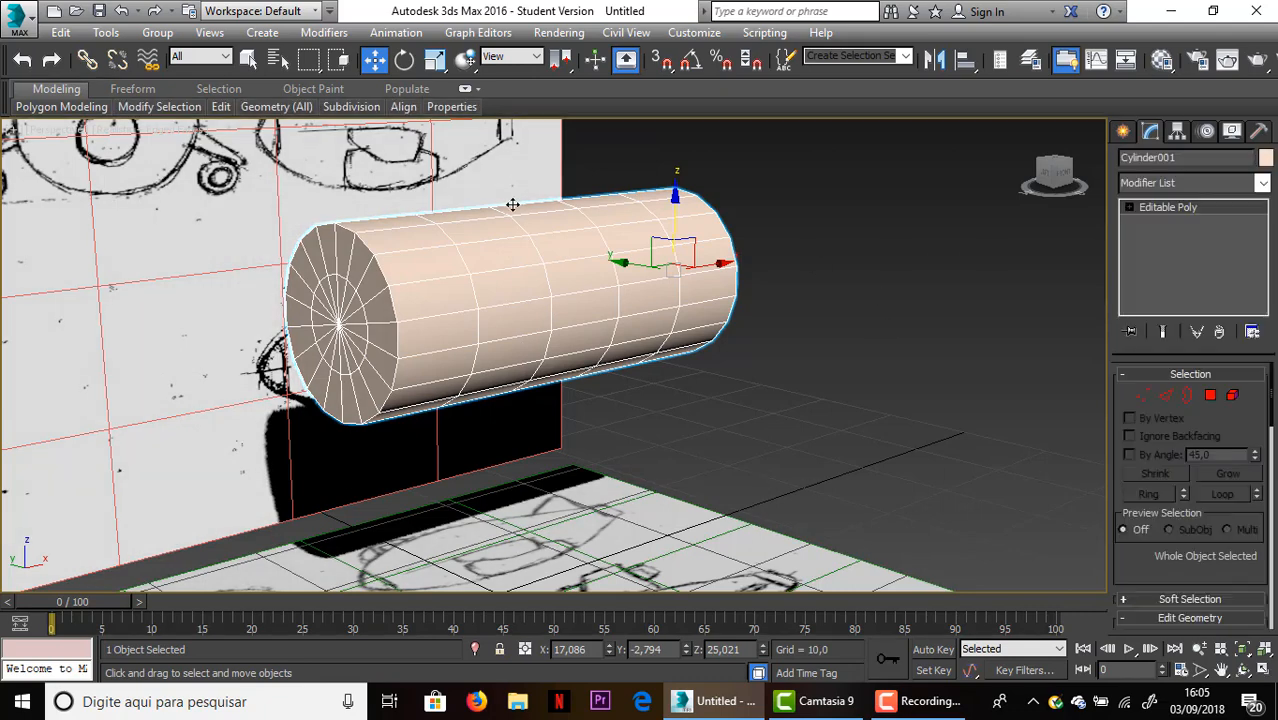
Select the second edge loop behind the cylinder's near cap and scale it up uniformly into a bulge
left_click(1166, 396)
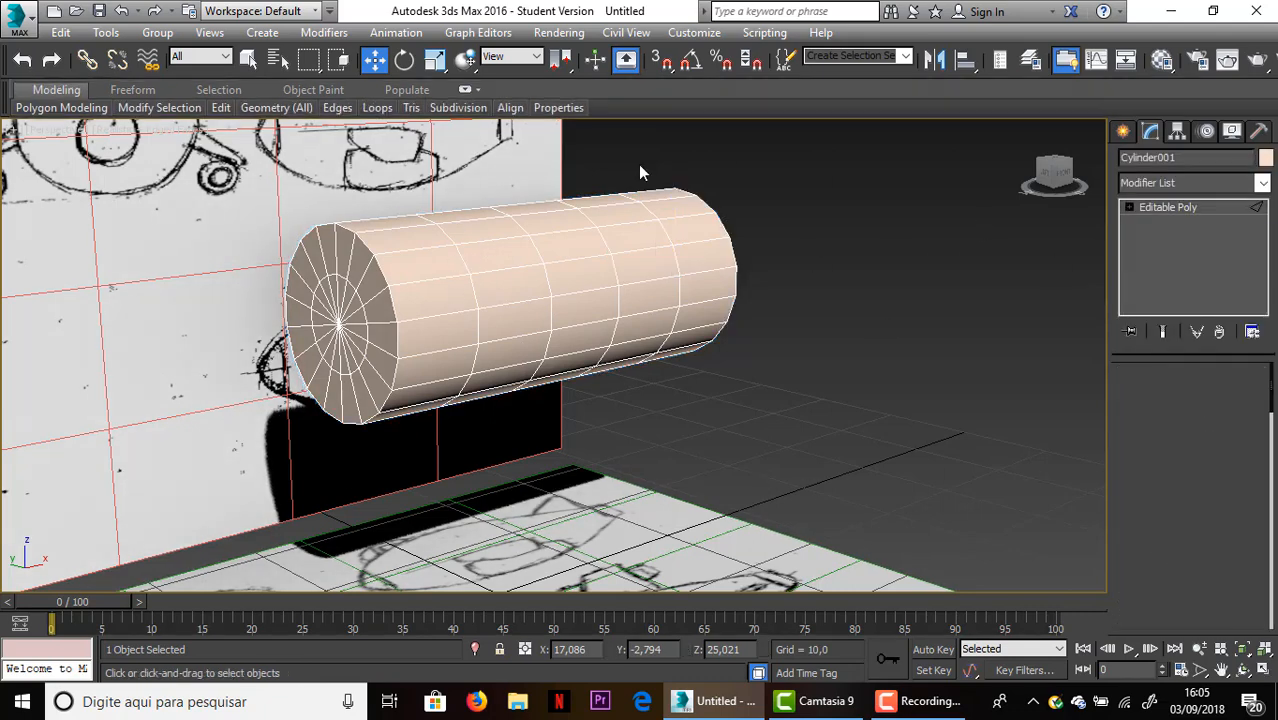
left_click(538, 250)
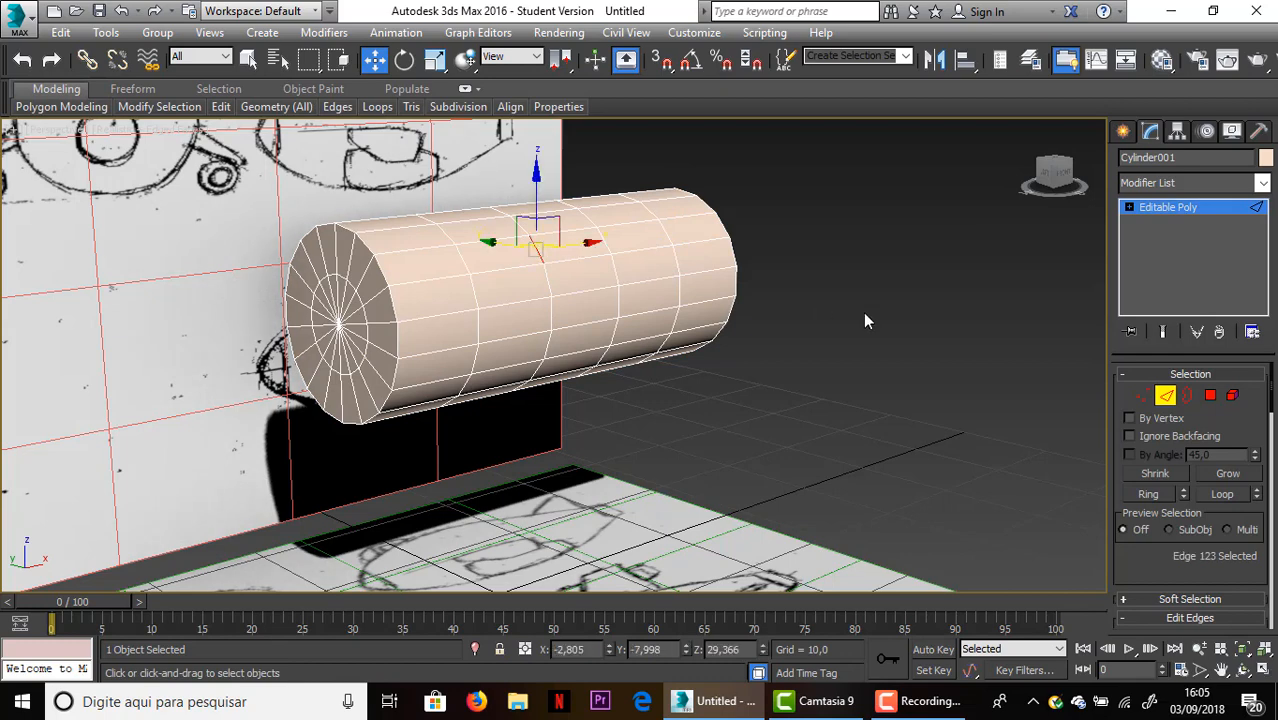
left_click(1224, 495)
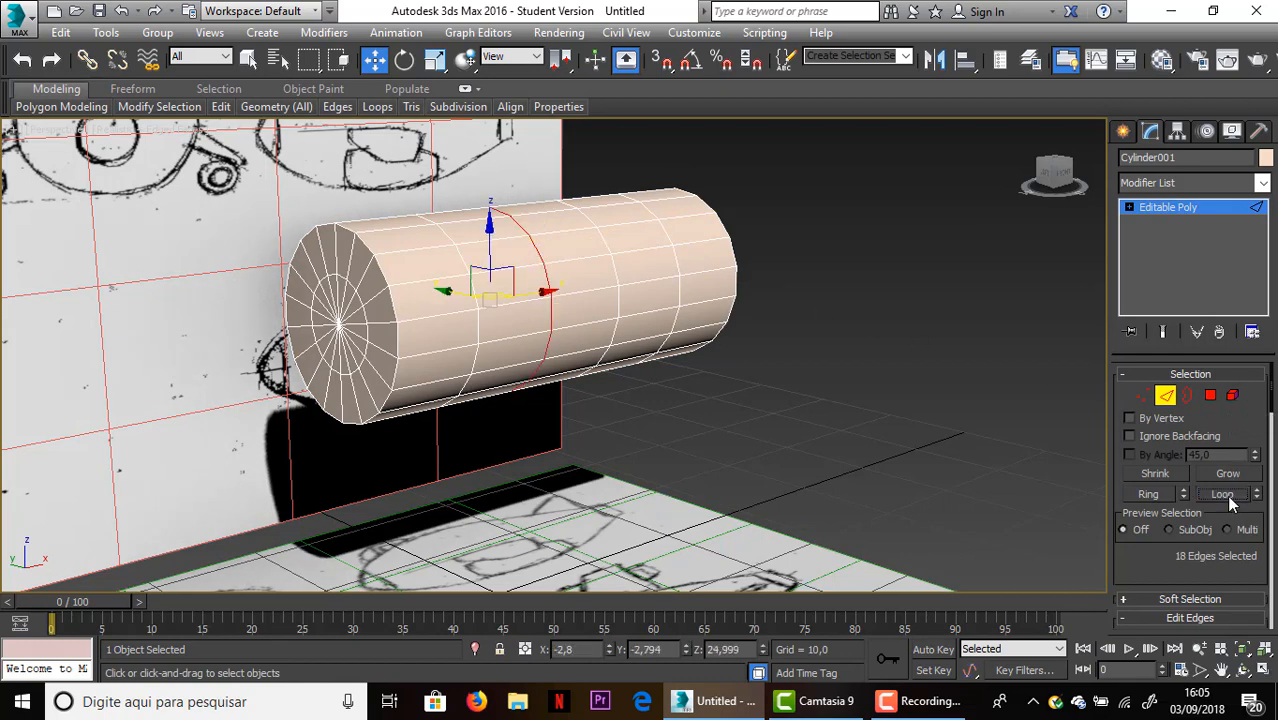
left_click(434, 60)
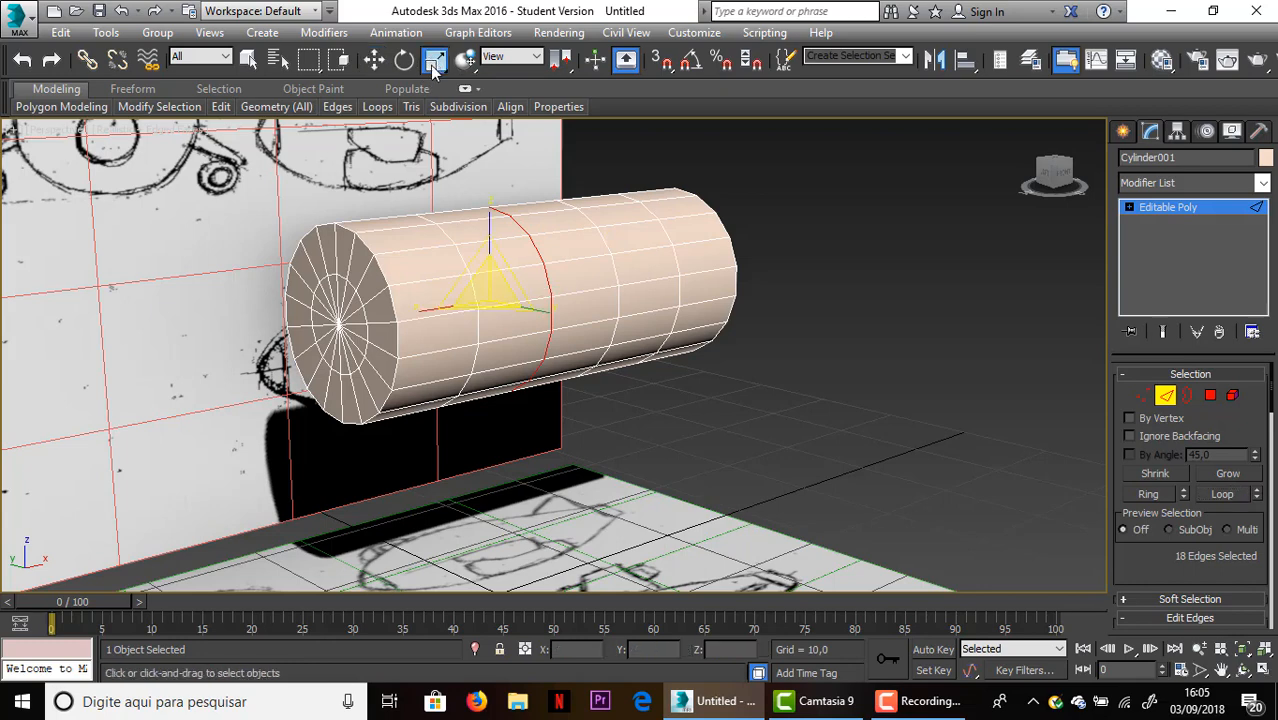
left_click_drag(485, 285, 486, 248)
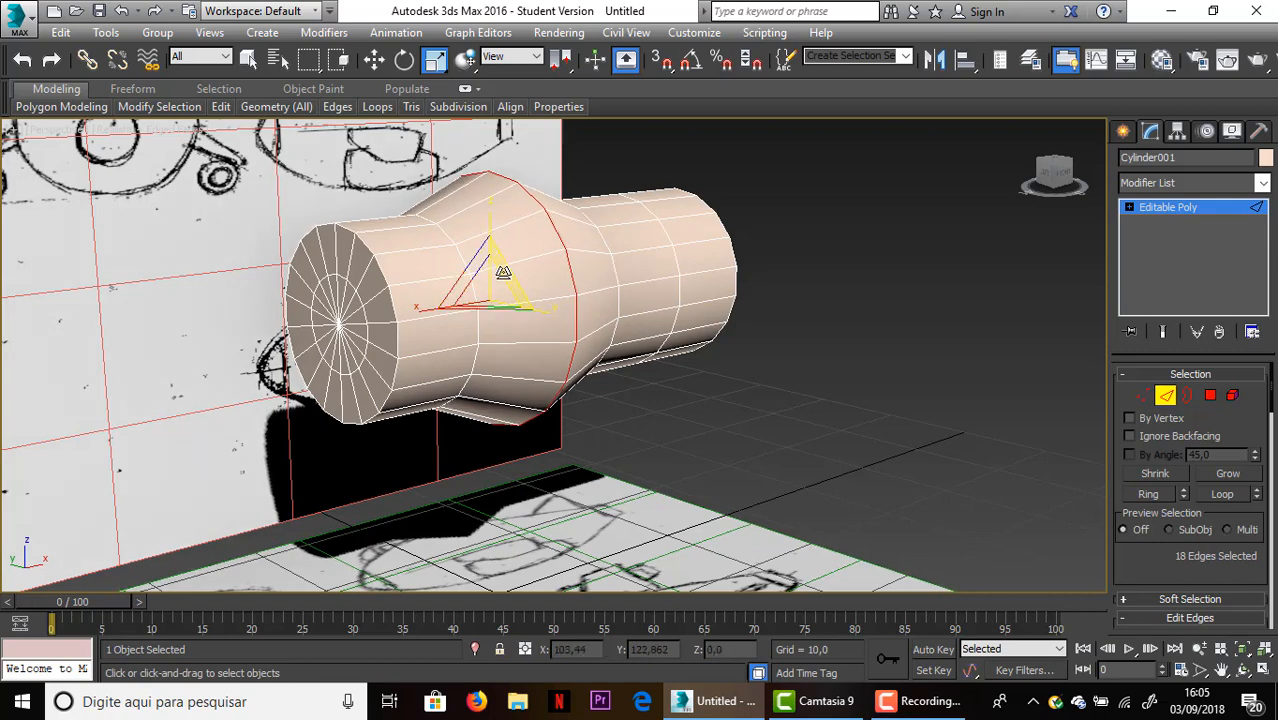
Select the edge loop between the near cap and the bulge, and scale it up slightly to smooth the taper
left_click(460, 251)
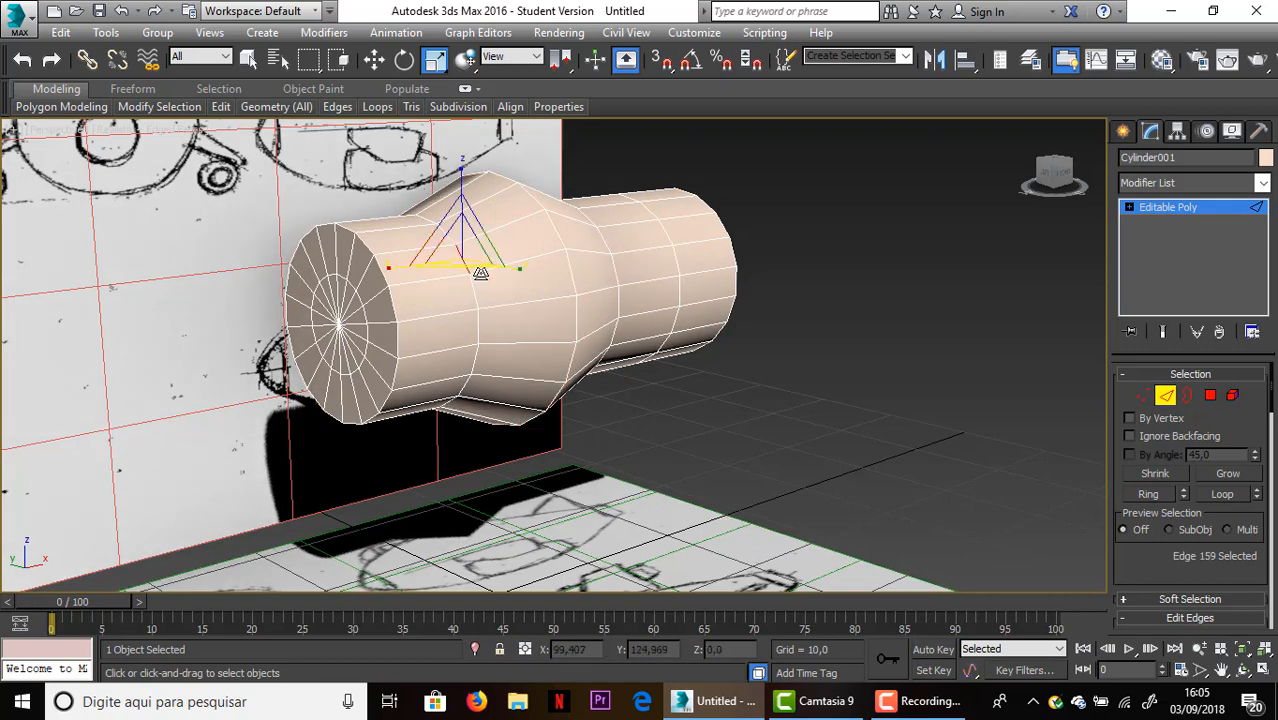
left_click(1222, 494)
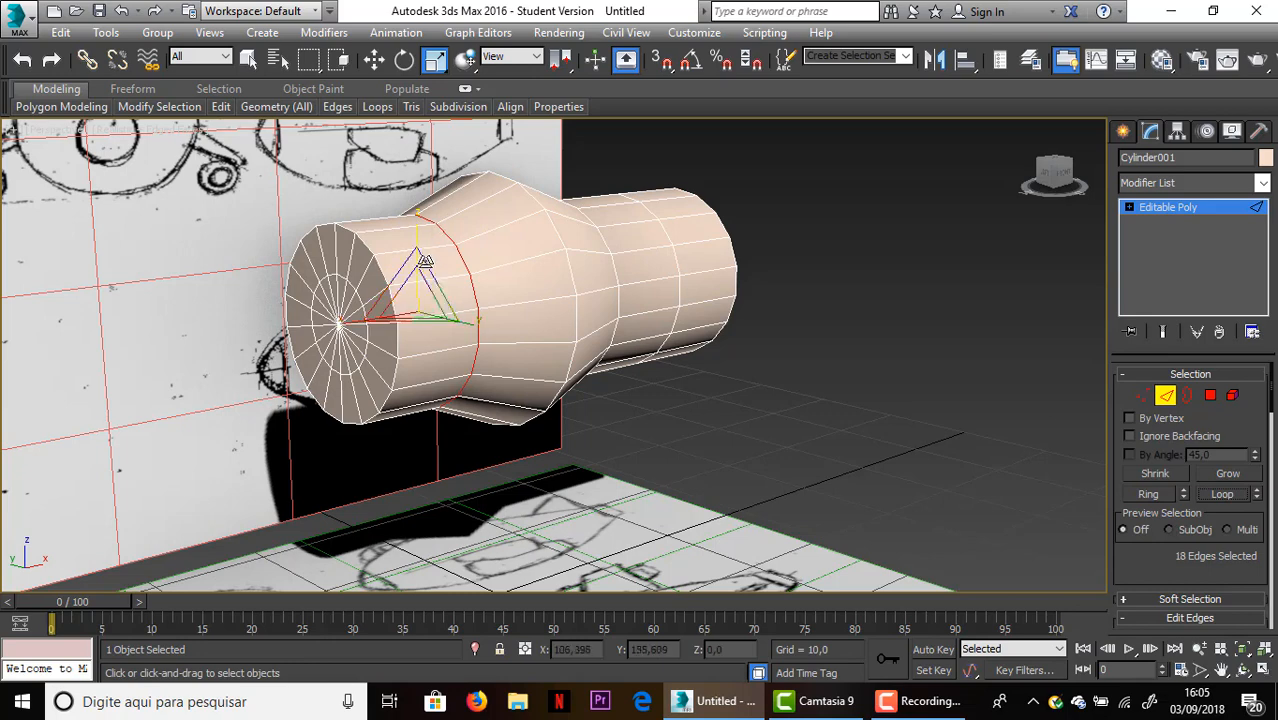
left_click_drag(422, 280, 426, 269)
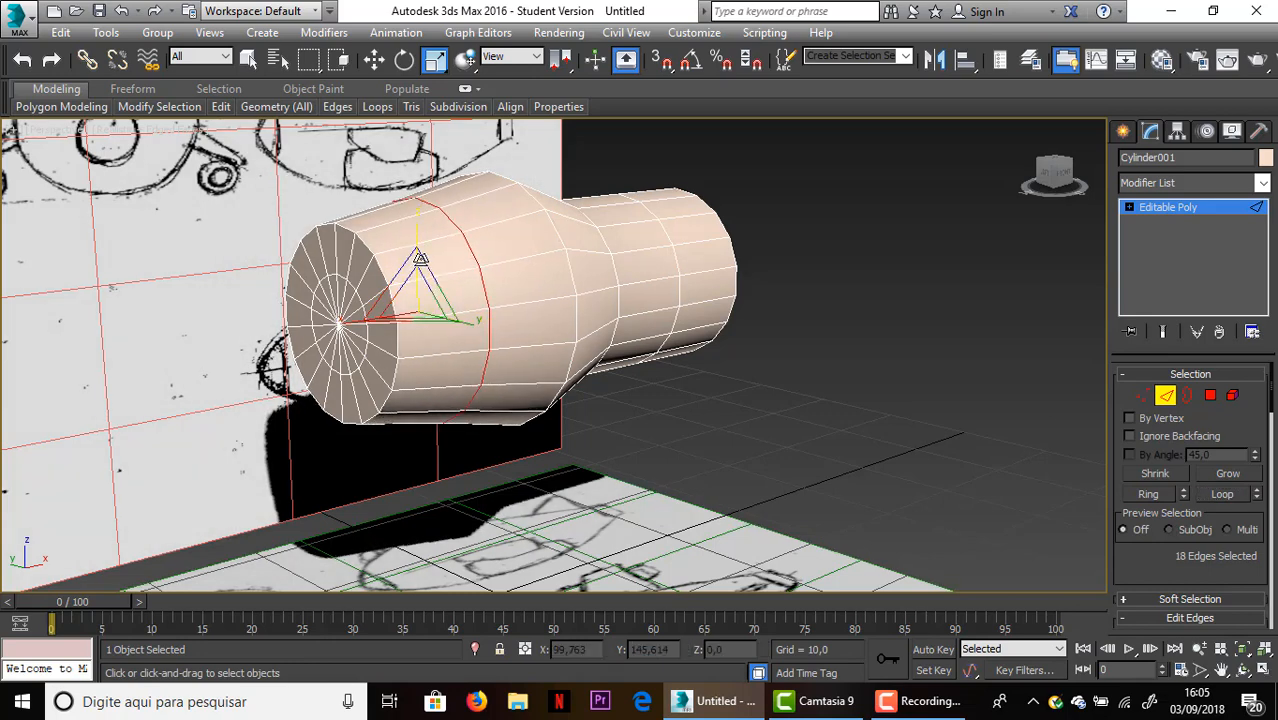
Select the edge loop just behind the cylinder's bulge and scale it up uniformly to about 128%
left_click(609, 244)
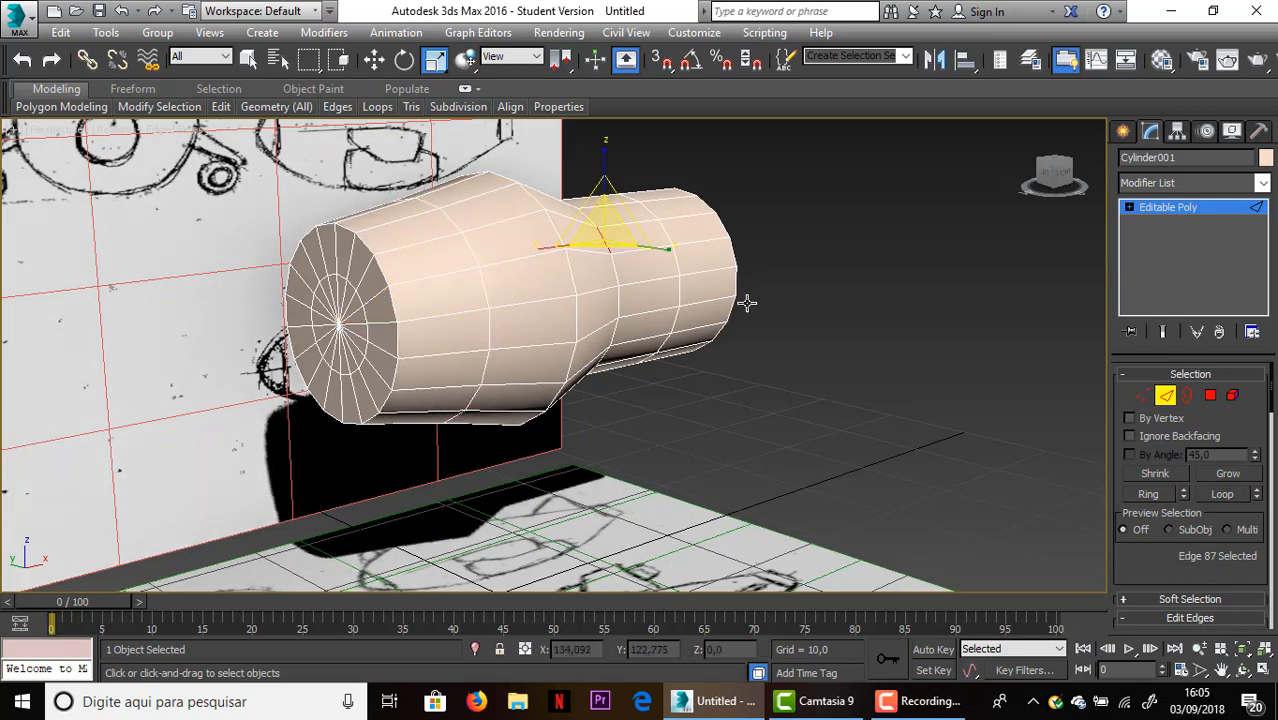
left_click(1222, 494)
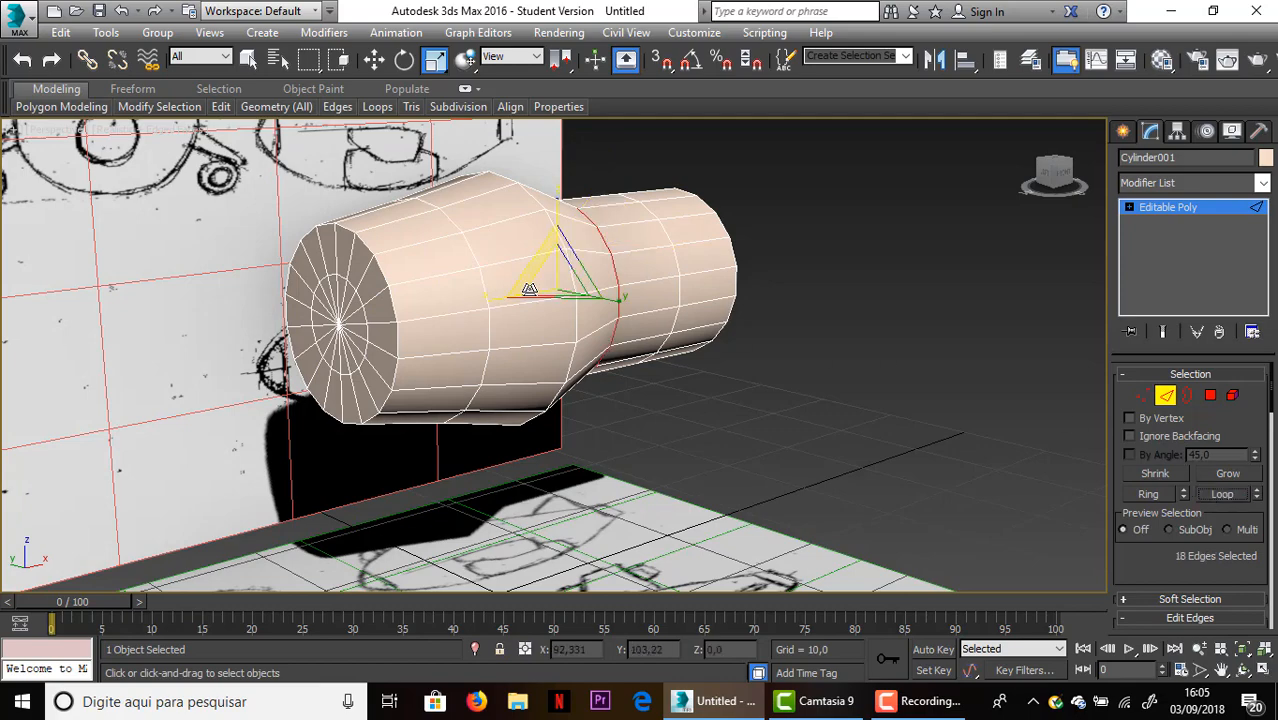
left_click_drag(540, 262, 536, 251)
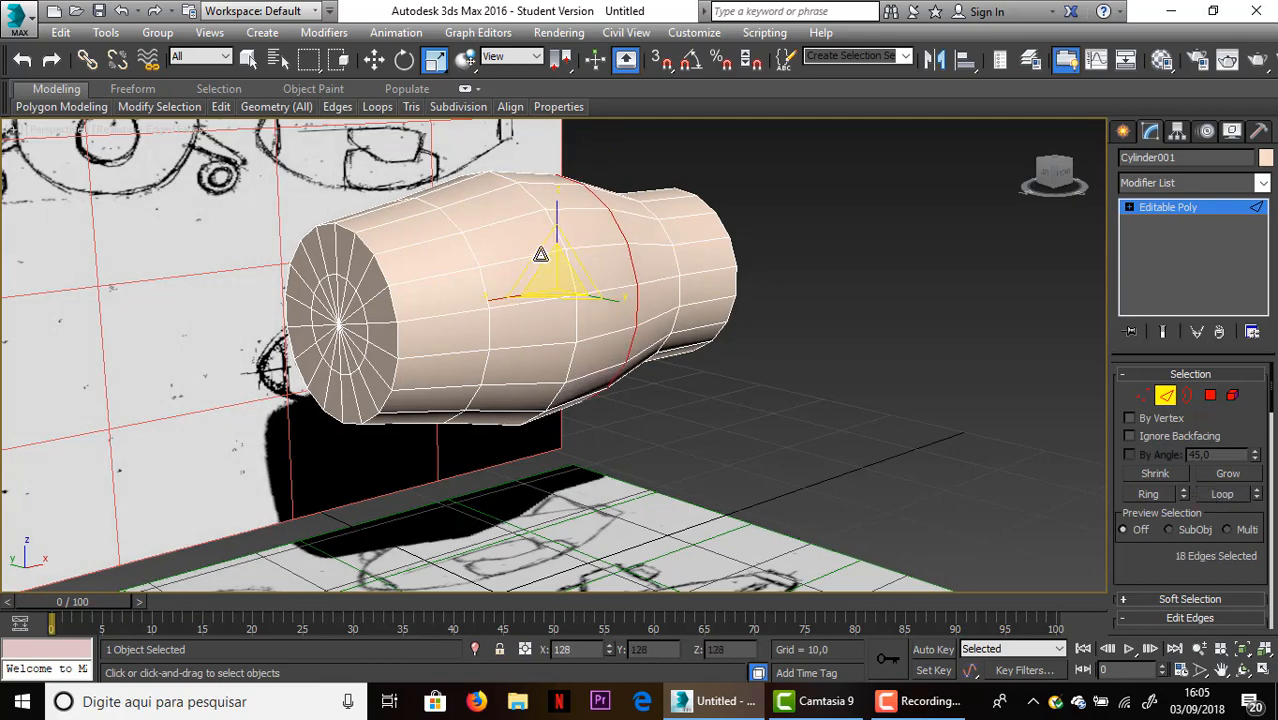
Select the edge loop nearest the cylinder's rear end, scale it up uniformly to smooth the taper, and clear the selection
left_click_drag(1044, 176, 824, 142)
left_click(618, 227)
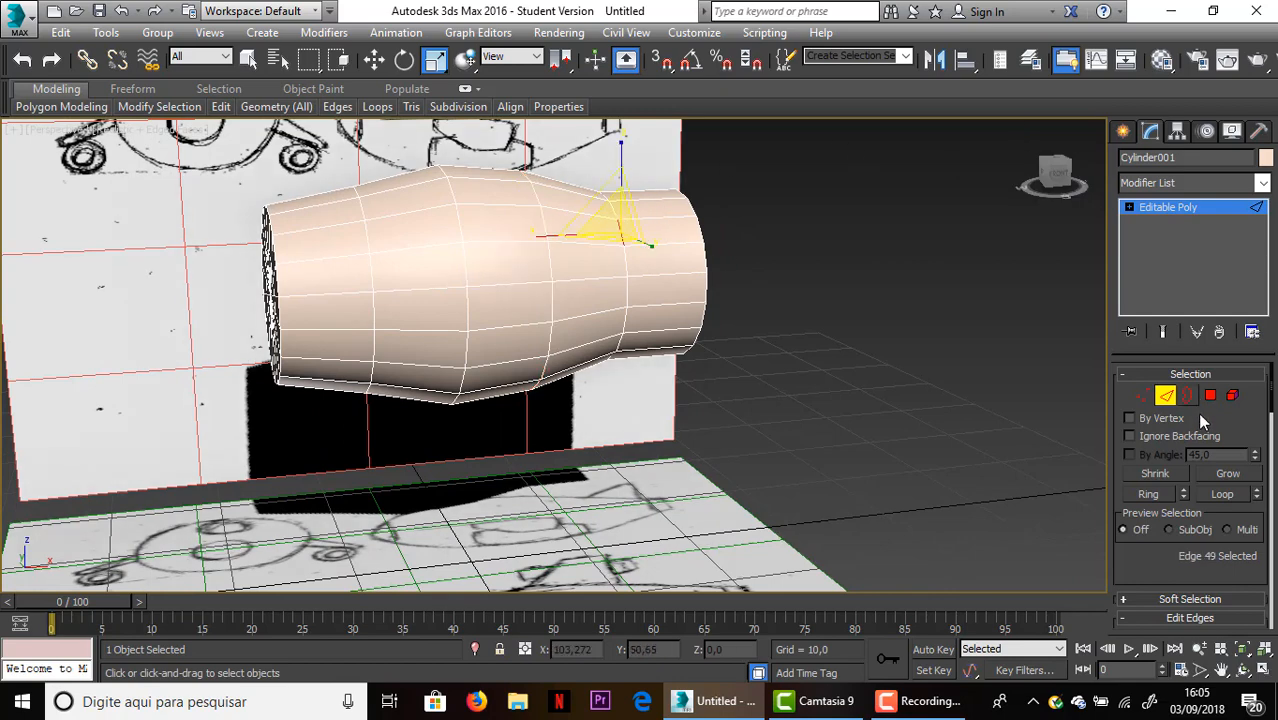
left_click(1222, 494)
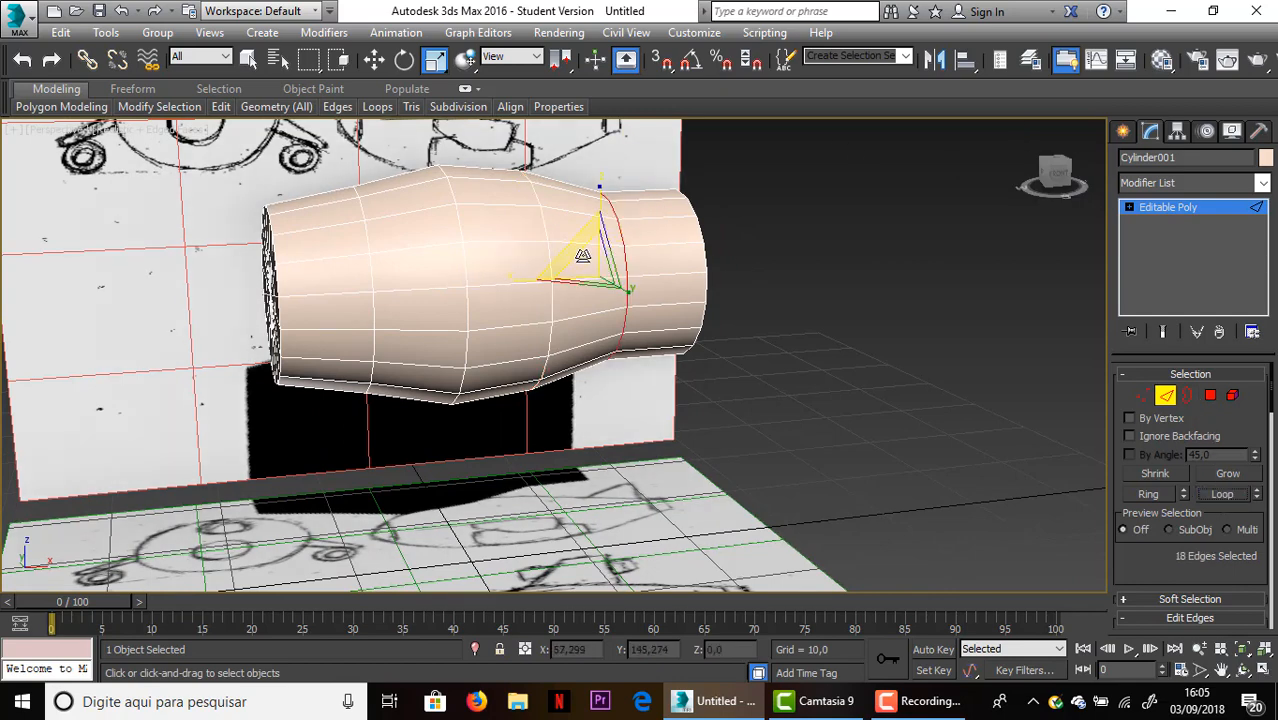
left_click_drag(582, 250, 585, 227)
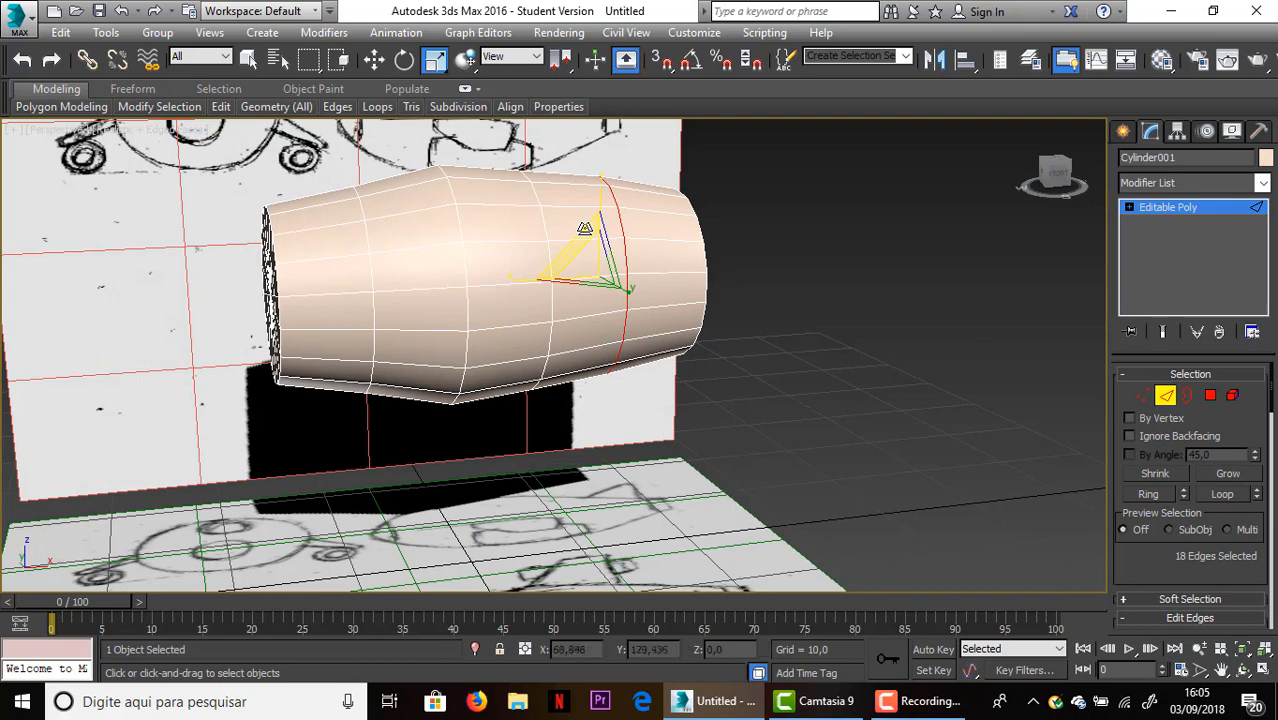
middle_click_drag(630, 548, 700, 552, "alt")
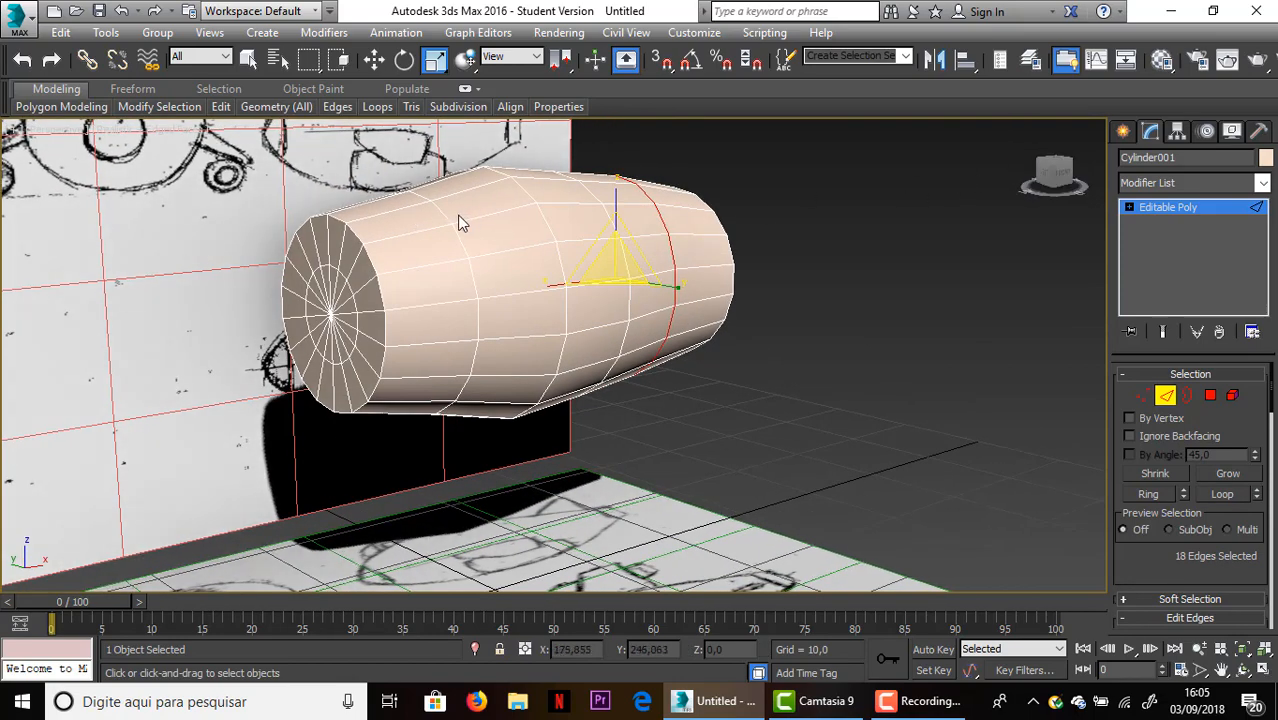
left_click(375, 61)
left_click(932, 282)
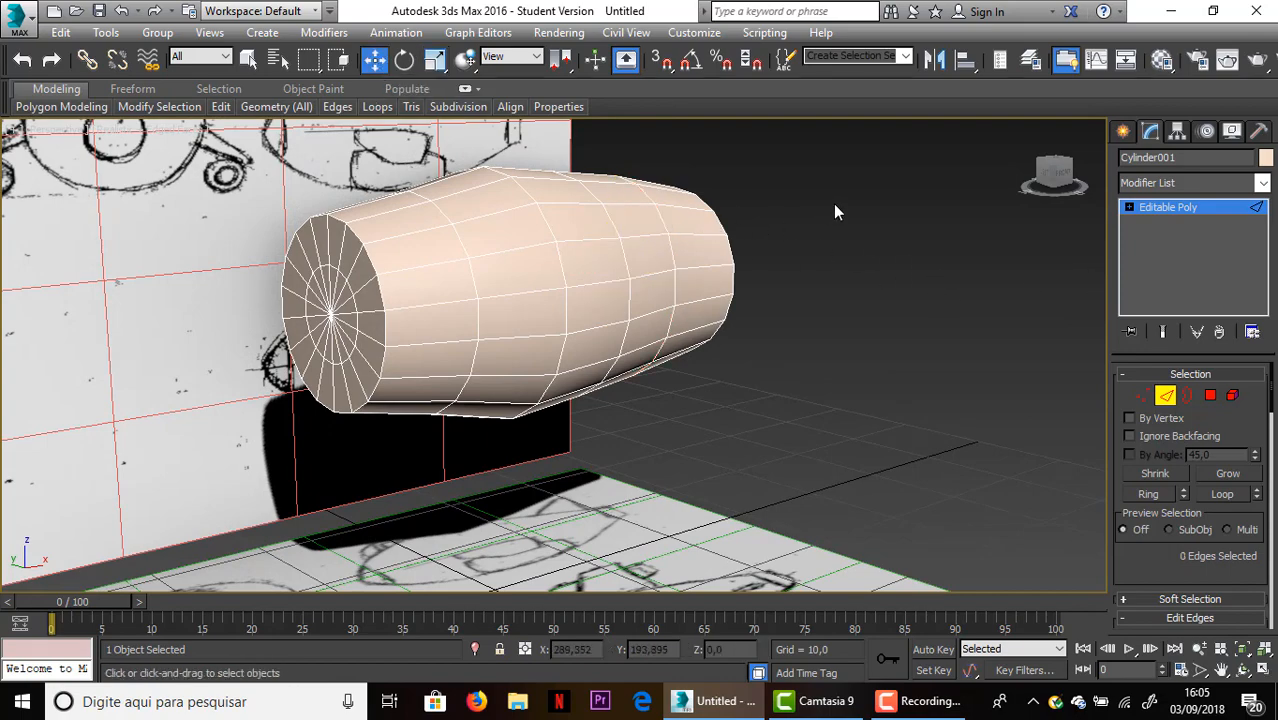
Chamfer the cylinder's widest edge loop with an amount of 2.688 and 3 segments
mouse_move(1057, 172)
left_mouse_down()
mouse_move(1005, 172)
mouse_move(1052, 169)
left_mouse_up()
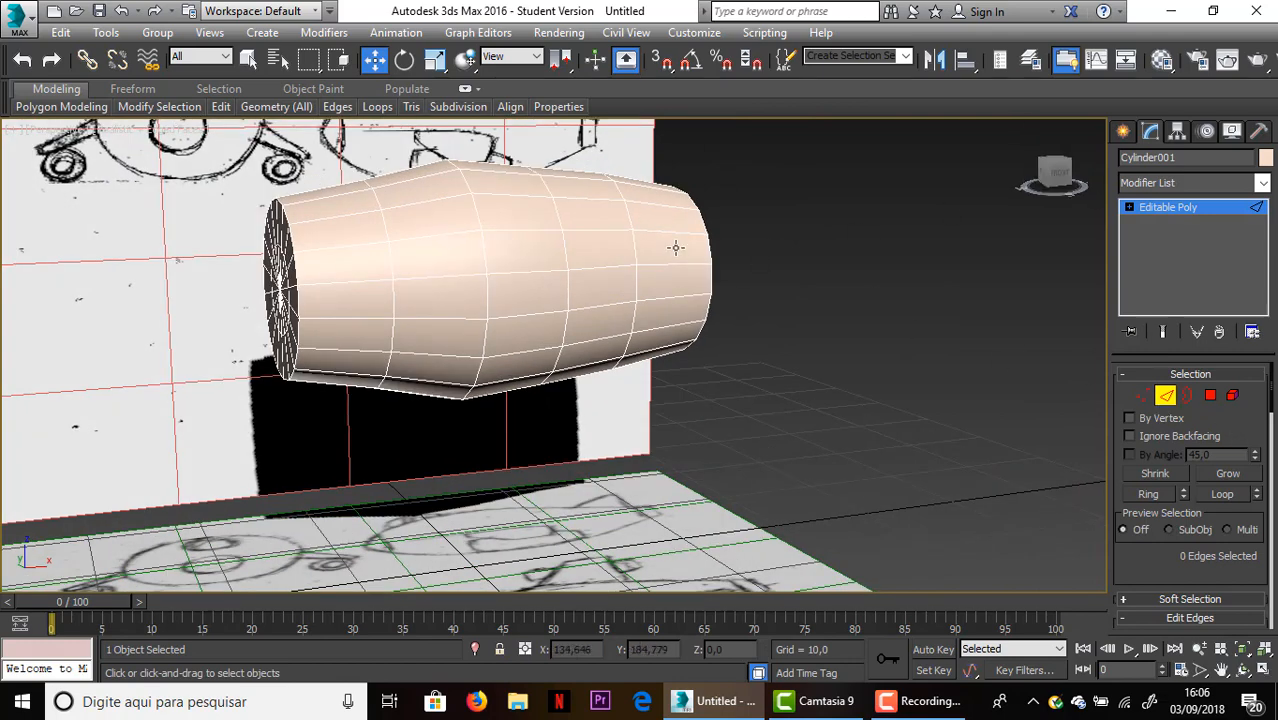
left_click(466, 181)
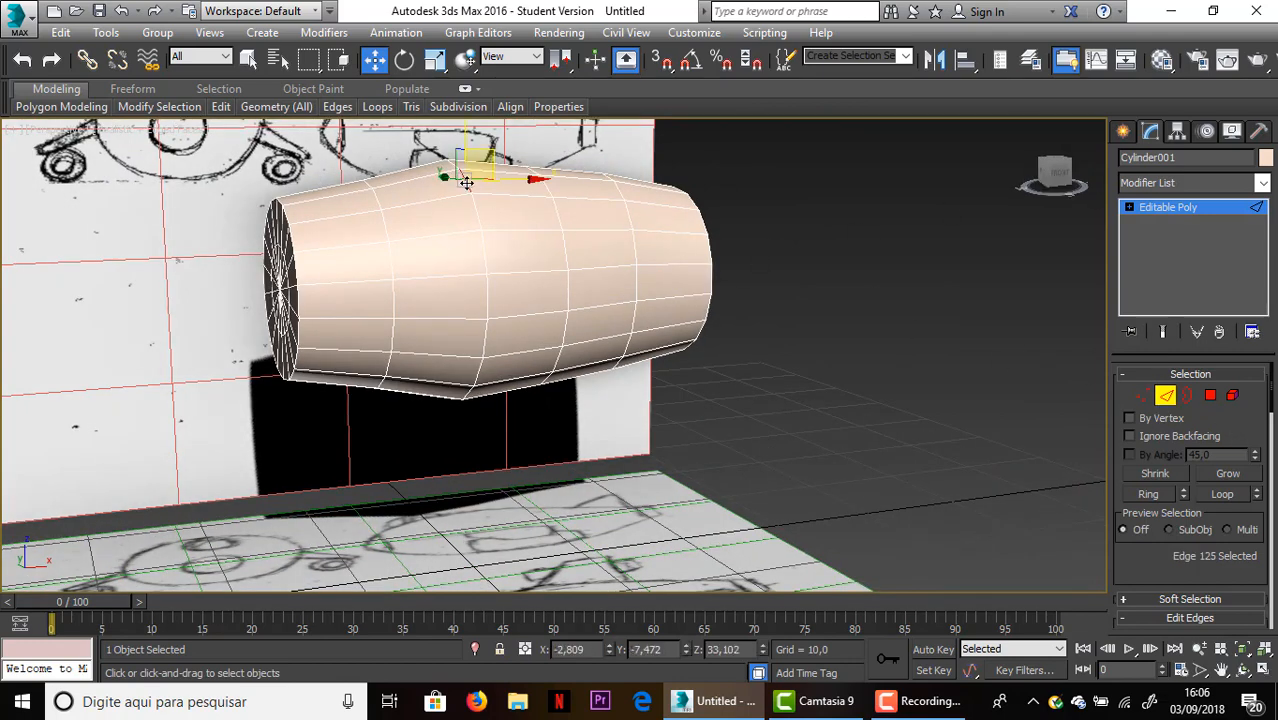
left_click(1220, 496)
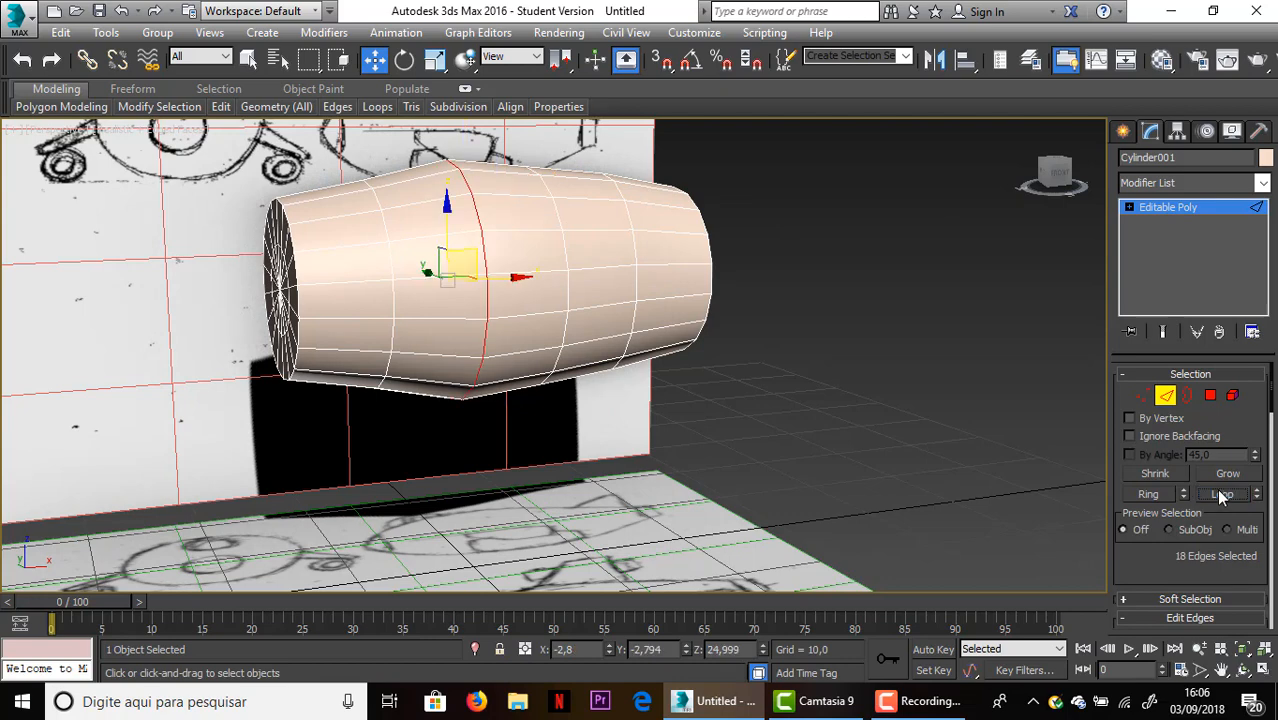
scroll(1210, 560, "down", 5)
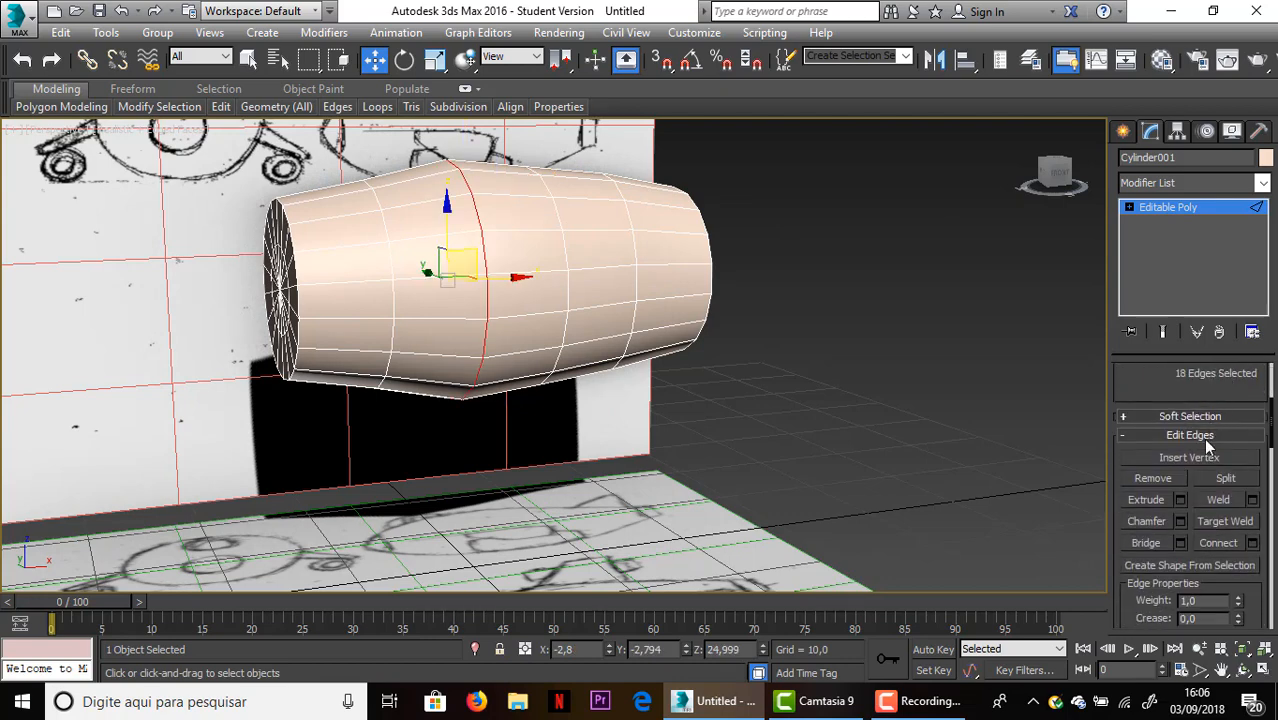
left_click(1181, 522)
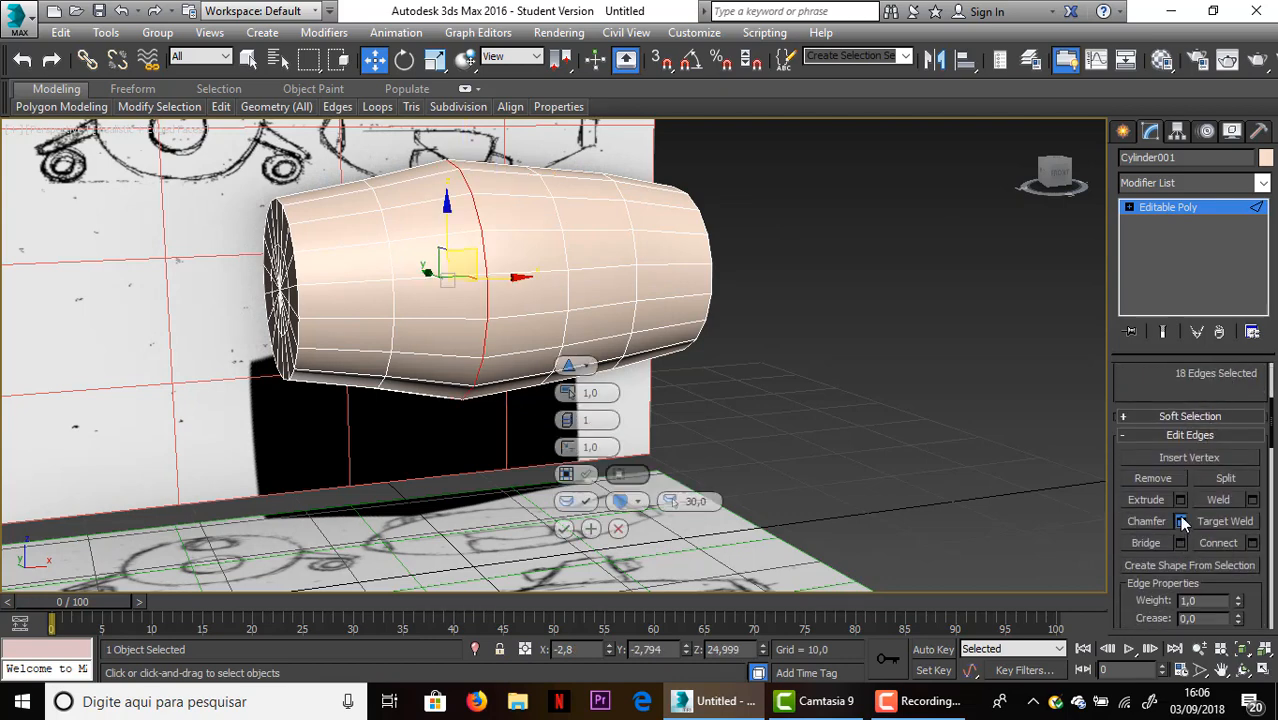
mouse_move(566, 394)
left_mouse_down()
mouse_move(566, 372)
mouse_move(571, 414)
mouse_move(572, 394)
left_mouse_up()
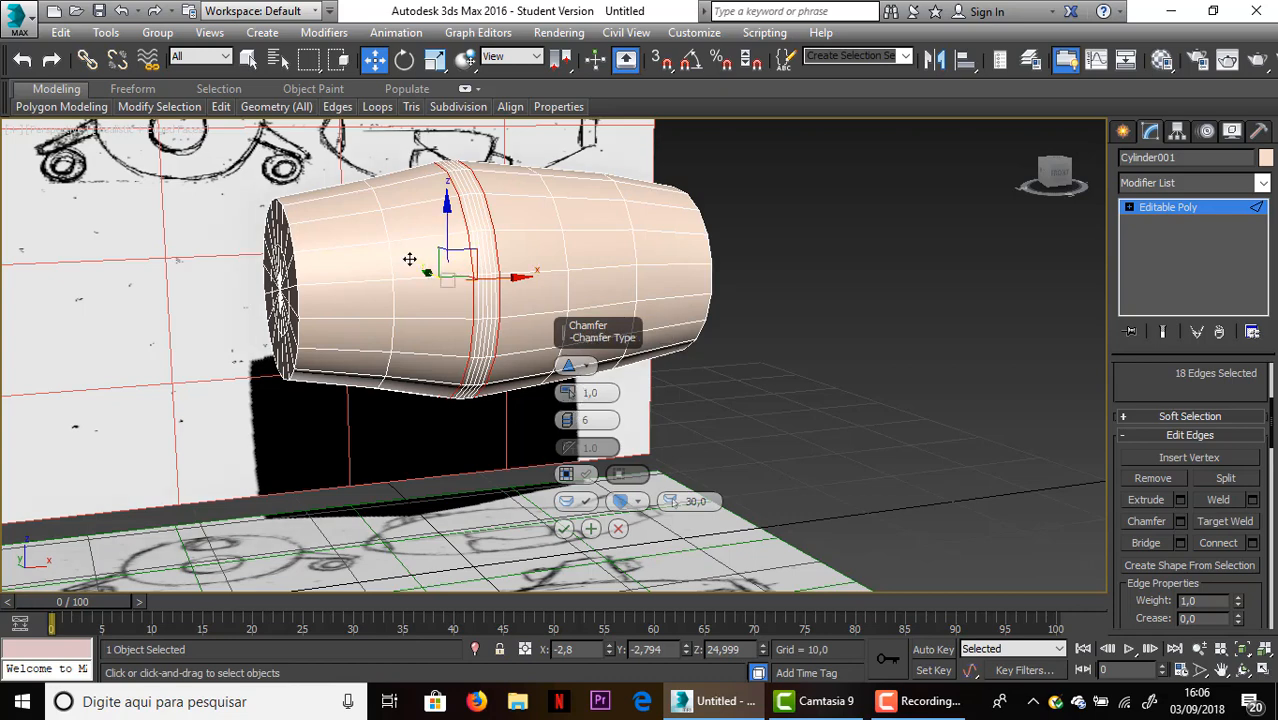
left_click_drag(566, 414, 568, 393)
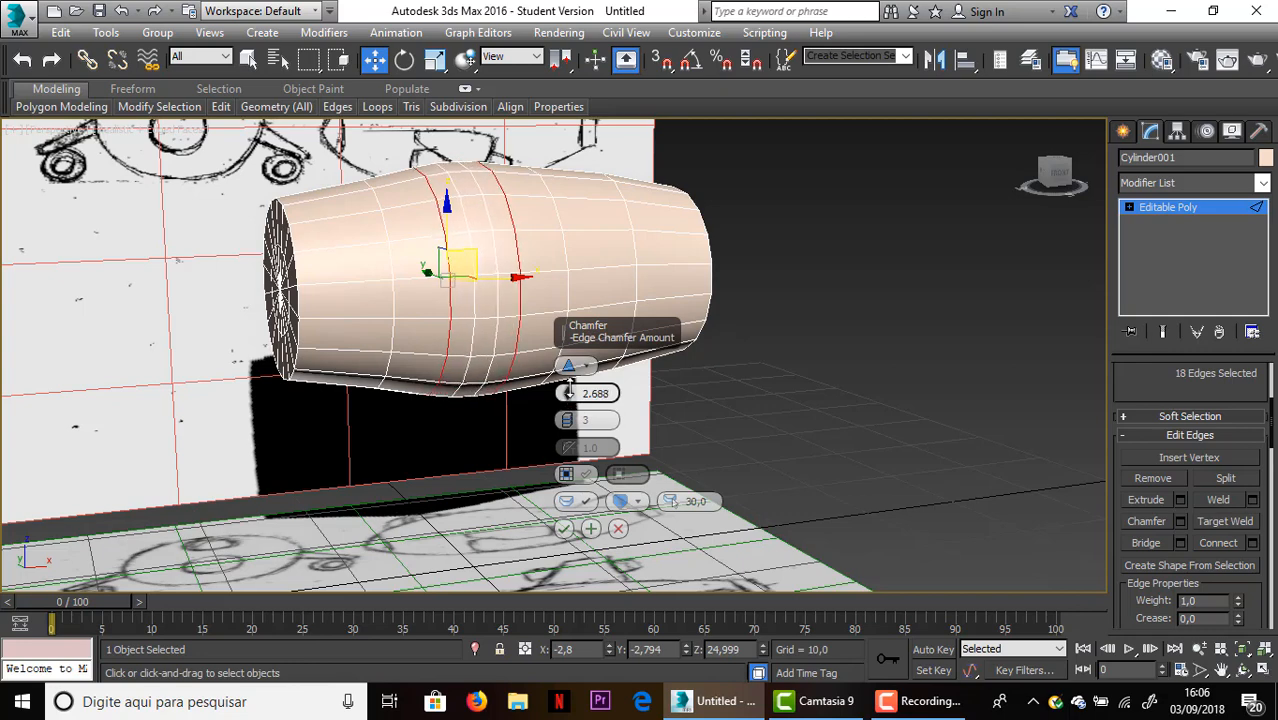
left_click(378, 204)
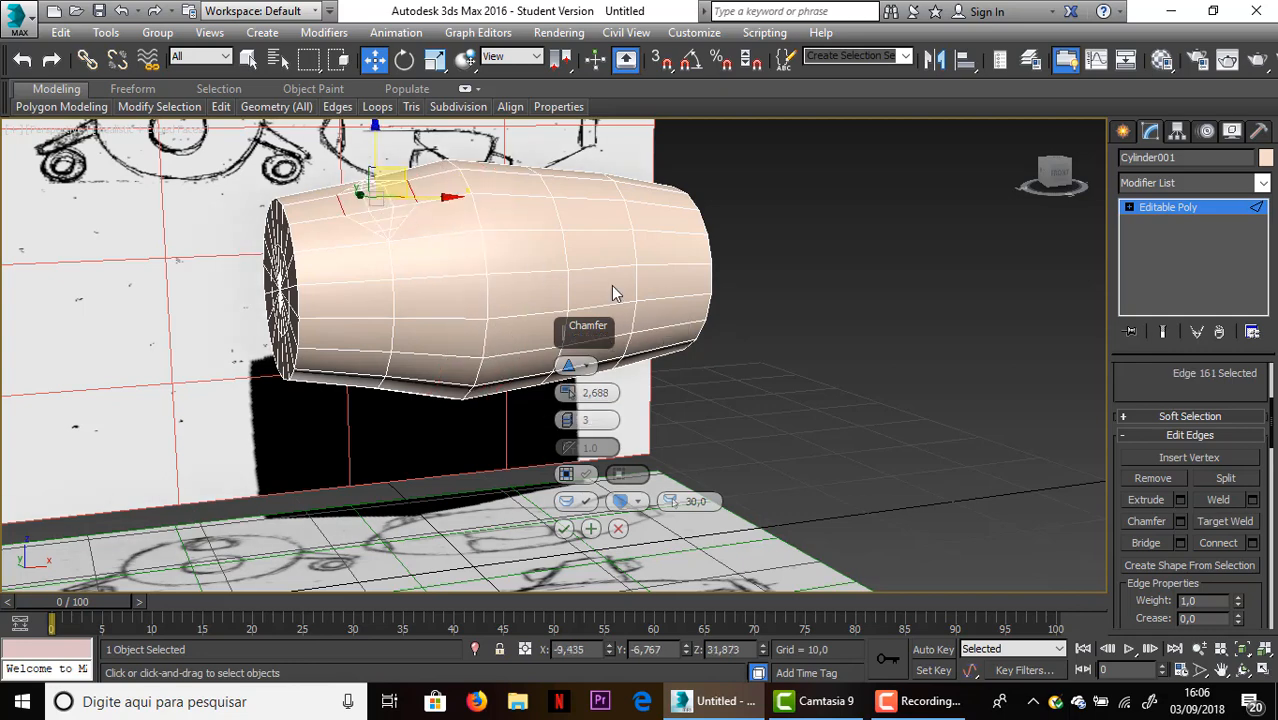
key("ctrl+z")
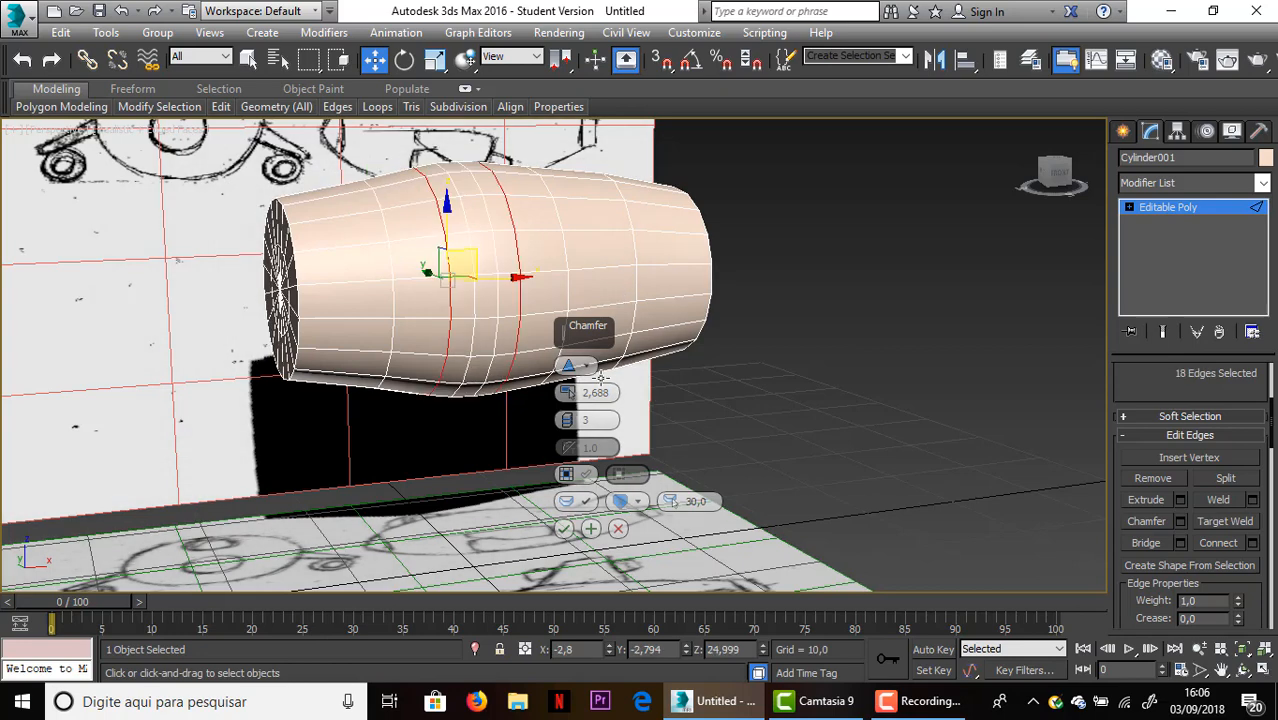
left_click(563, 529)
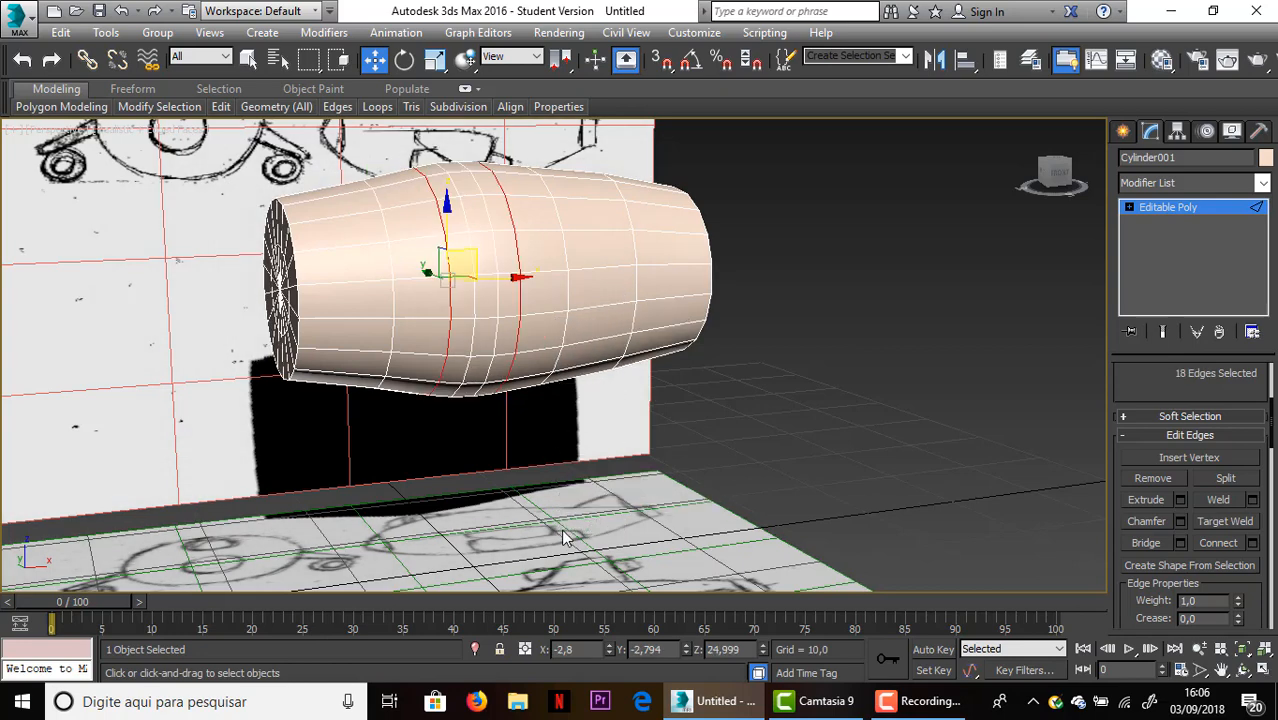
Chamfer the edge loop between the near cap and the bulge with an amount of 2.407 and 3 segments, and clear the selection
left_click(387, 220)
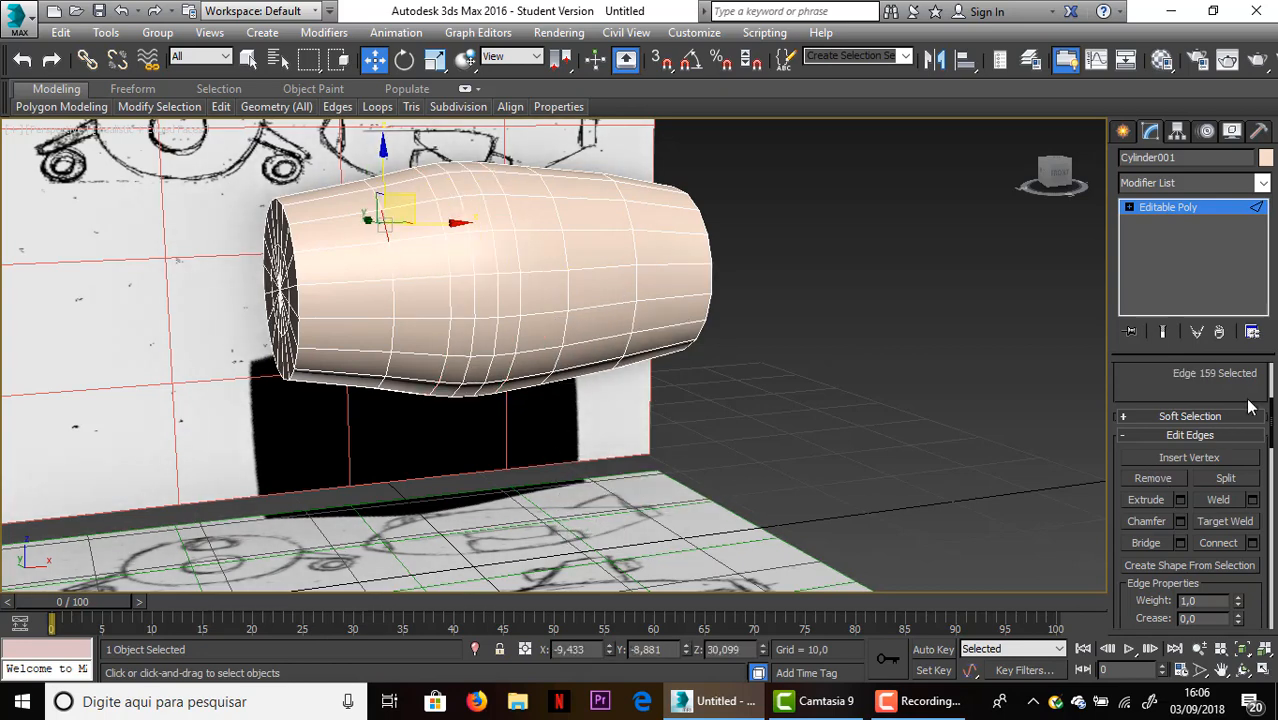
left_click_drag(1260, 391, 1257, 455)
left_click(1222, 375)
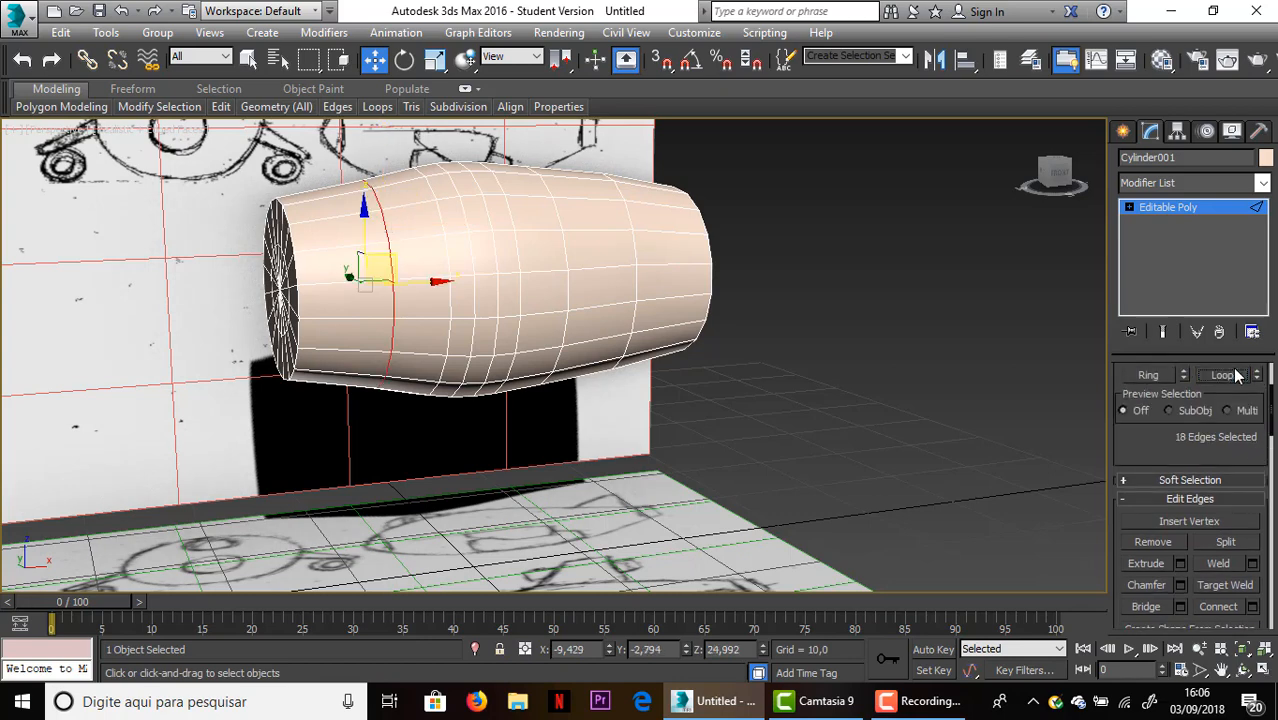
left_click(1181, 585)
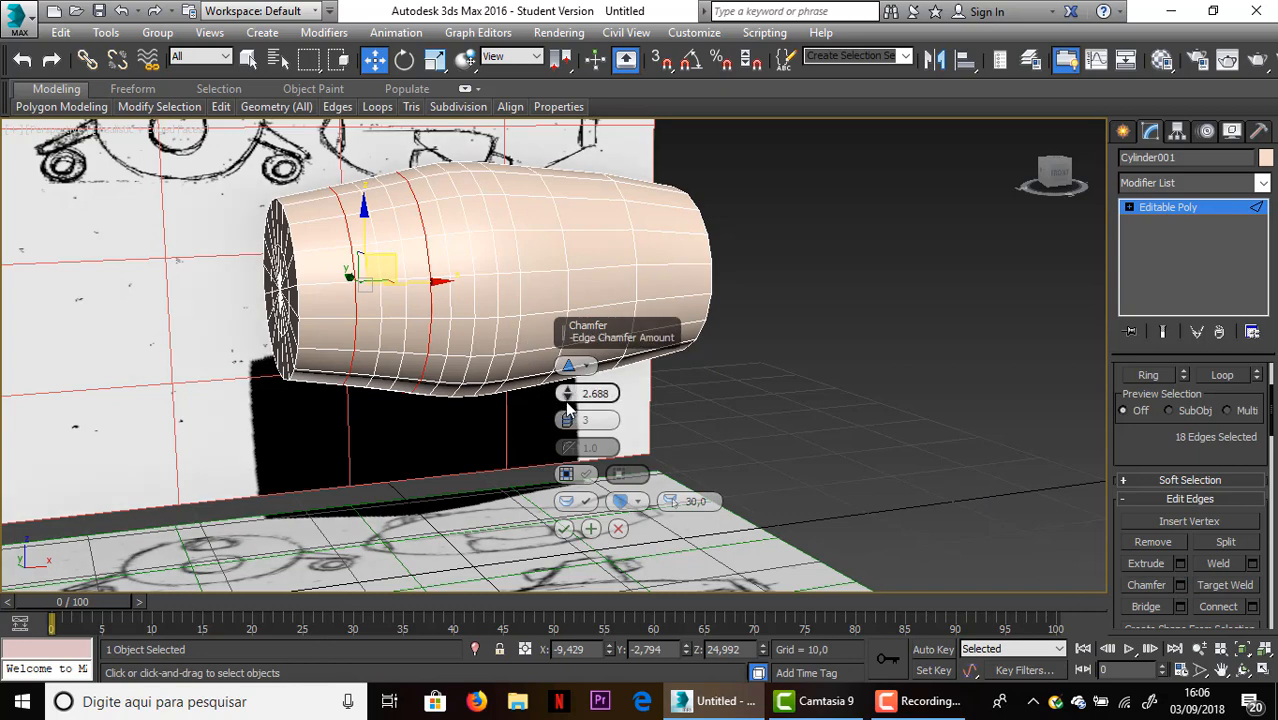
left_click_drag(571, 398, 566, 394)
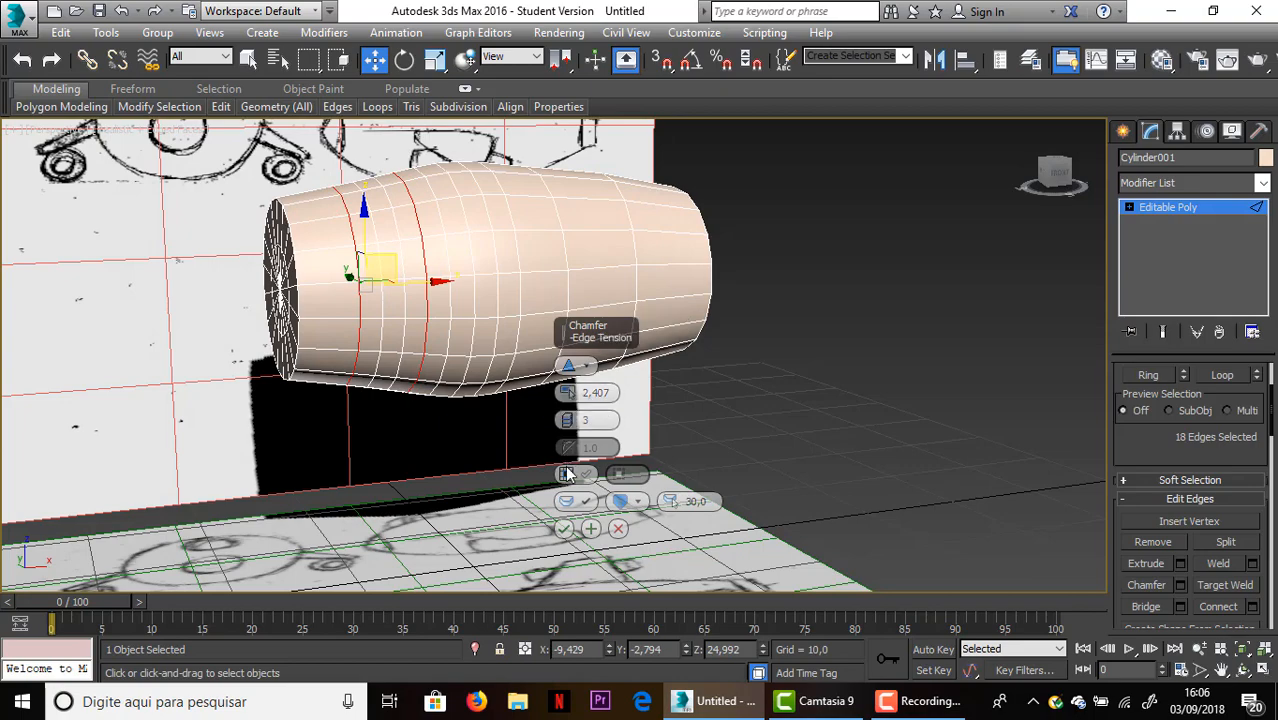
left_click(564, 528)
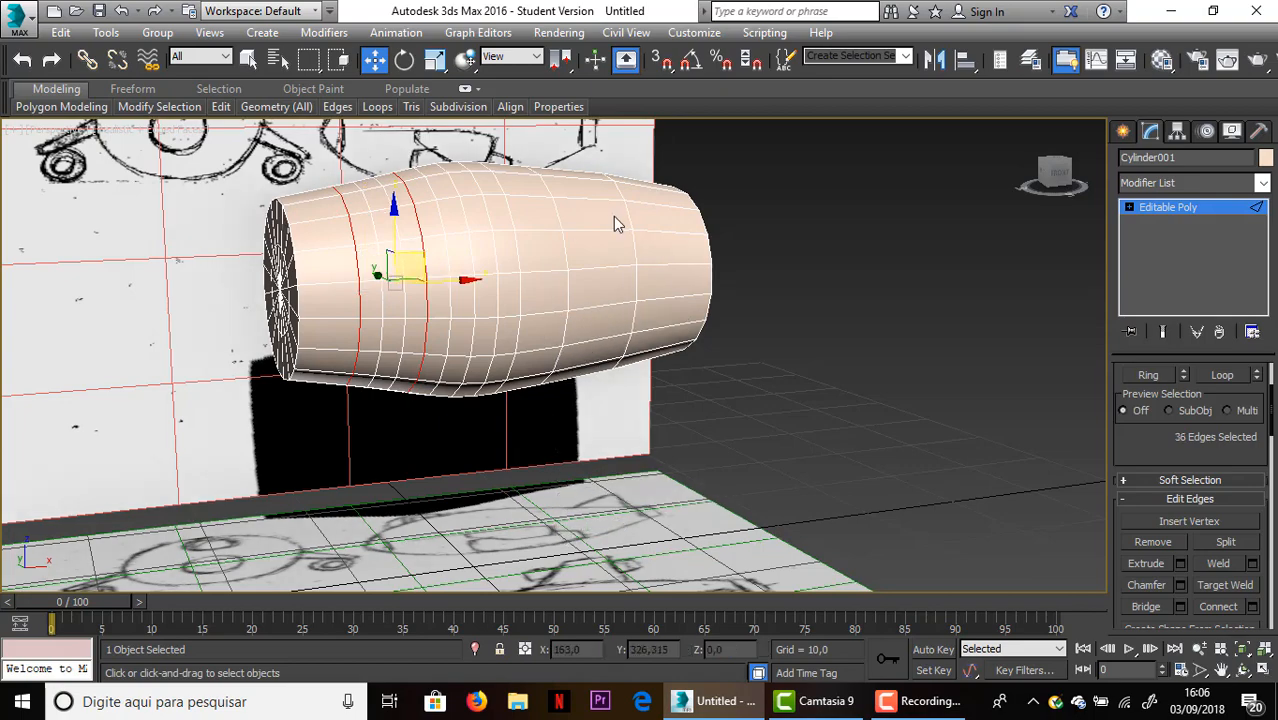
left_click(755, 228)
Select only the polygons of the cylinder's near cap, excluding the adjacent ring of side polygons
left_click(1055, 176)
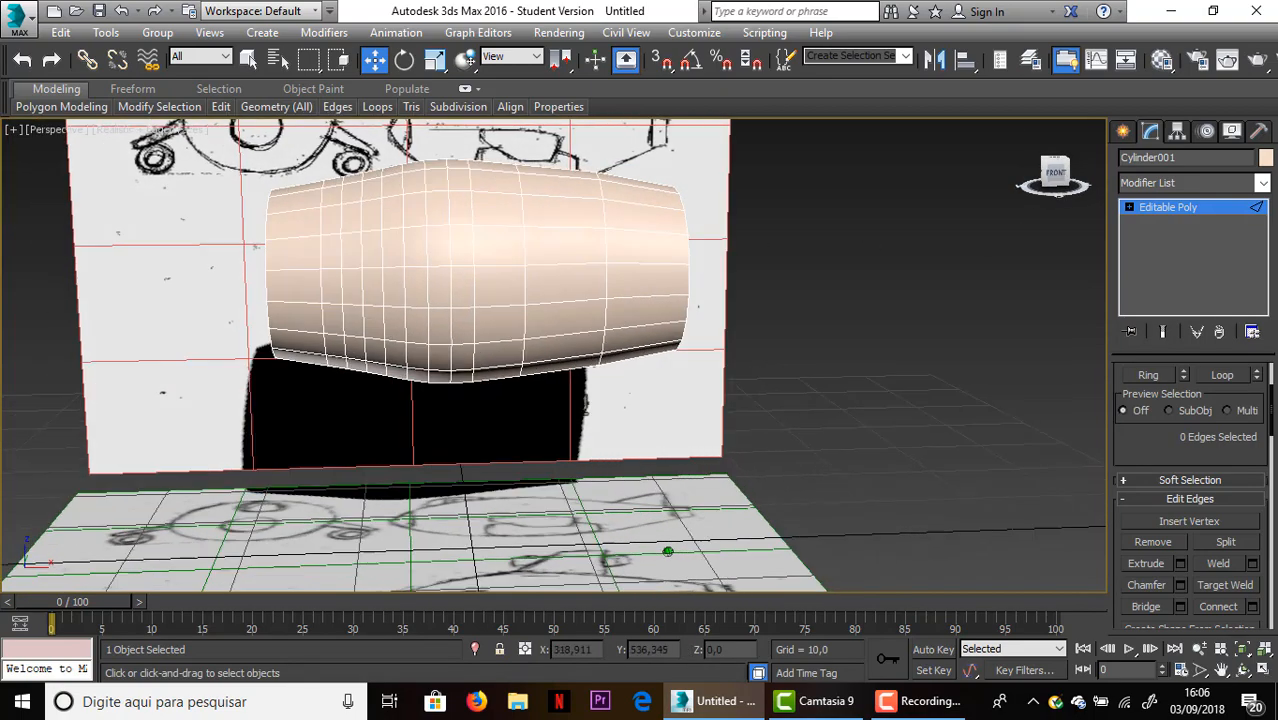
mouse_move(1055, 176)
left_mouse_down()
mouse_move(1032, 180)
mouse_move(1048, 180)
left_mouse_up()
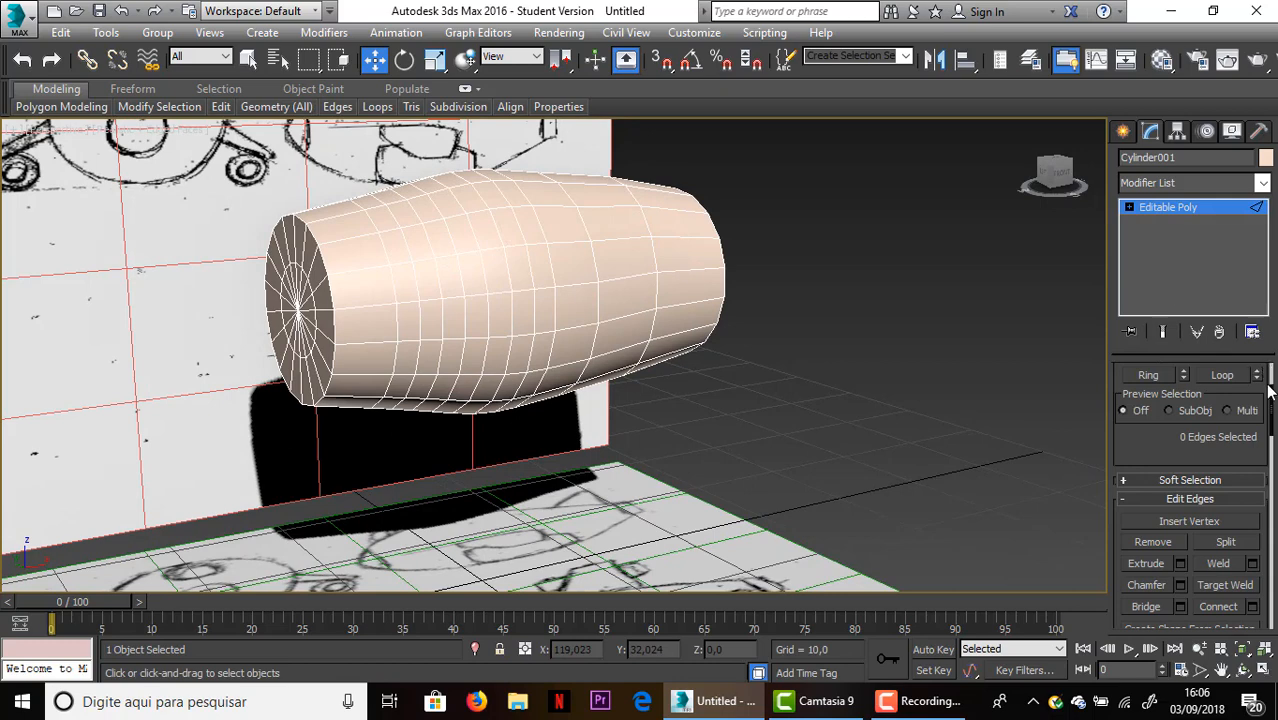
left_click_drag(1265, 381, 1262, 497)
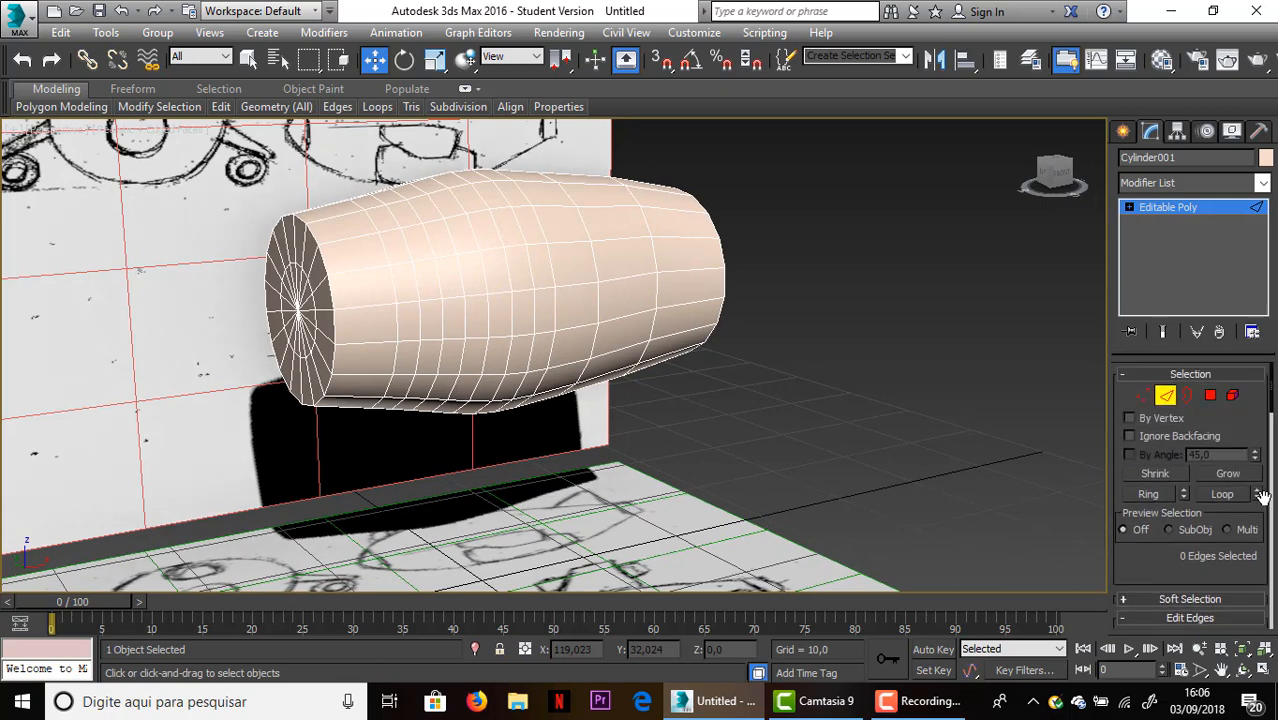
left_click(1210, 396)
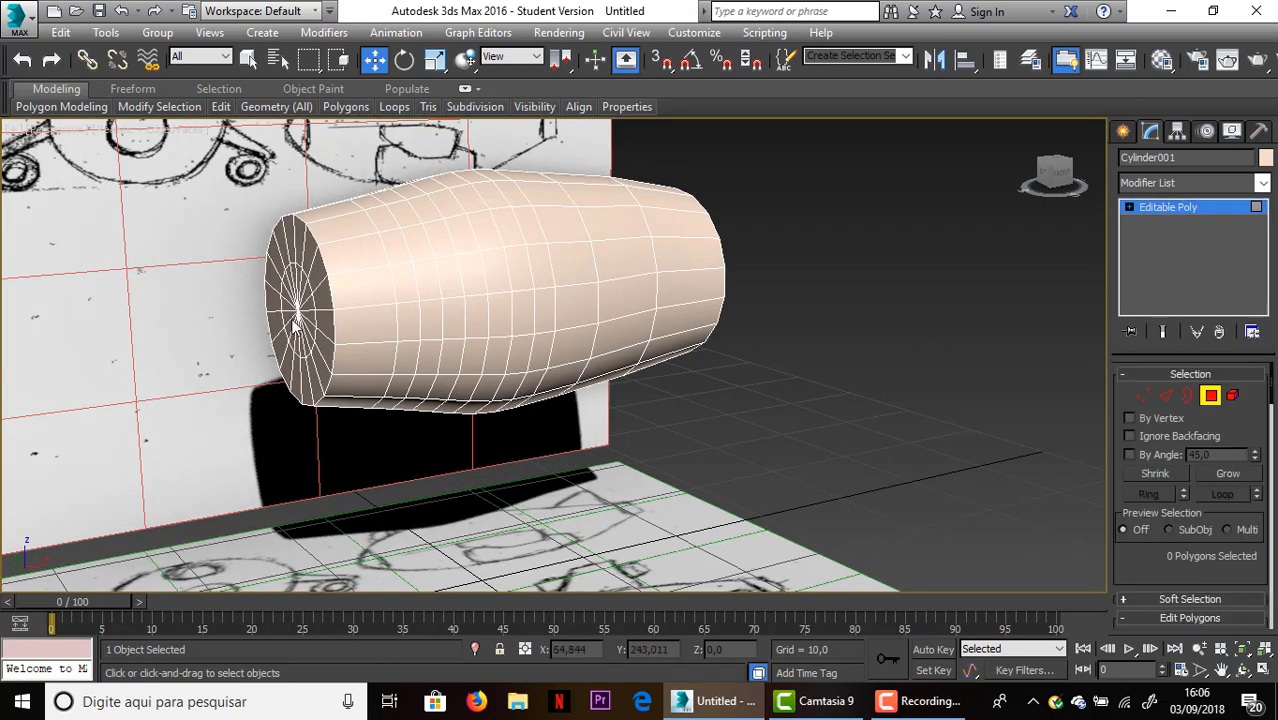
left_click_drag(256, 150, 336, 420)
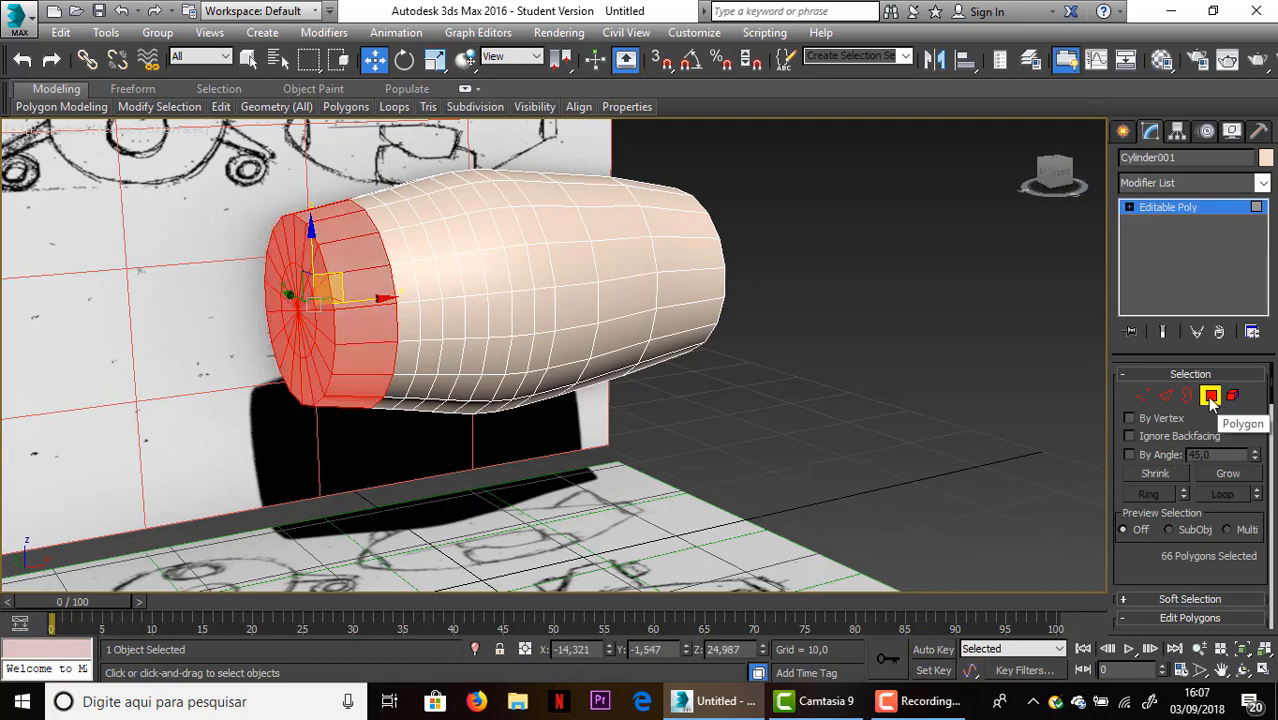
left_click_drag(1052, 172, 1020, 170)
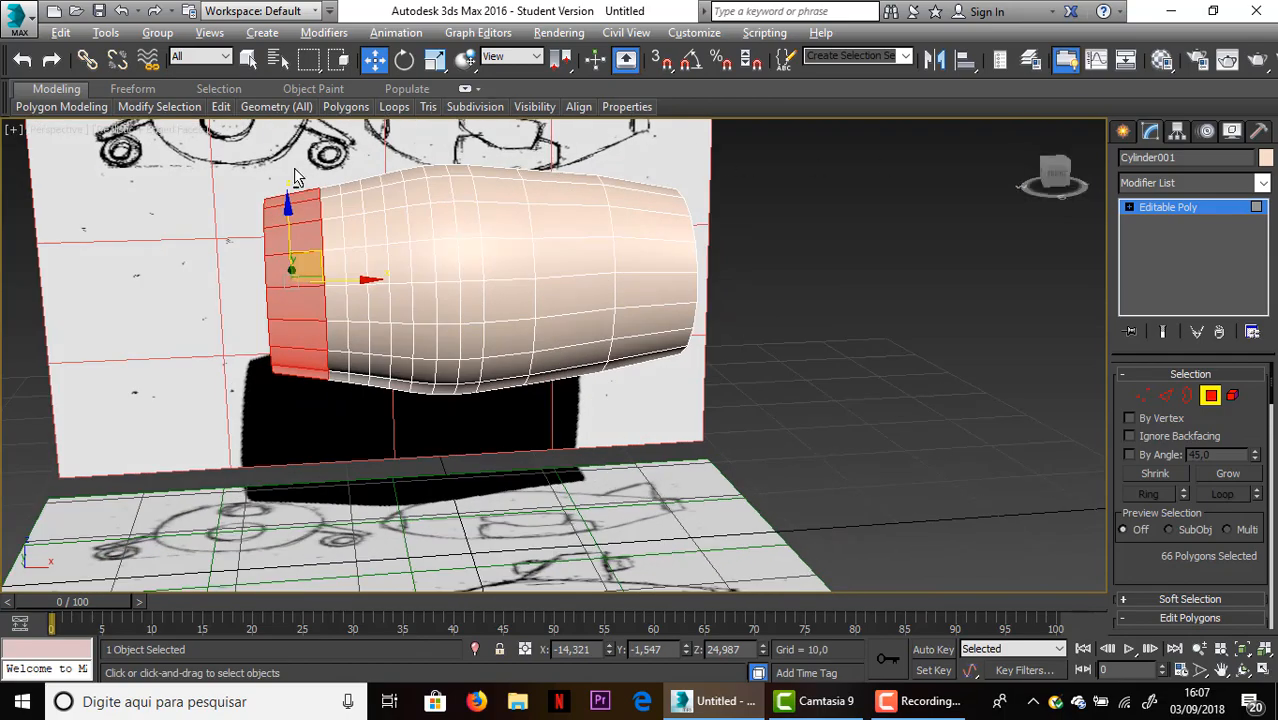
left_click_drag(291, 167, 366, 382)
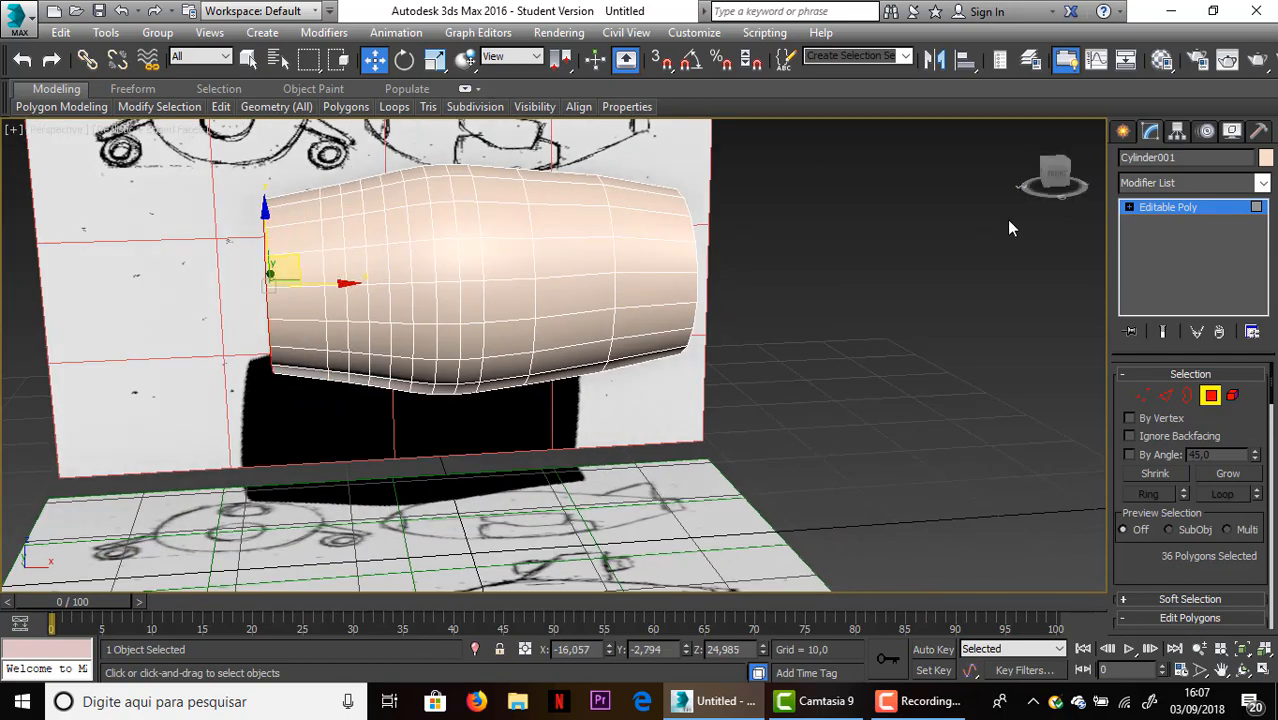
Move the near cap's polygons inward along the X axis to about X -14
left_click_drag(1052, 172, 1045, 175)
middle_click_drag(668, 551, 535, 552, "alt")
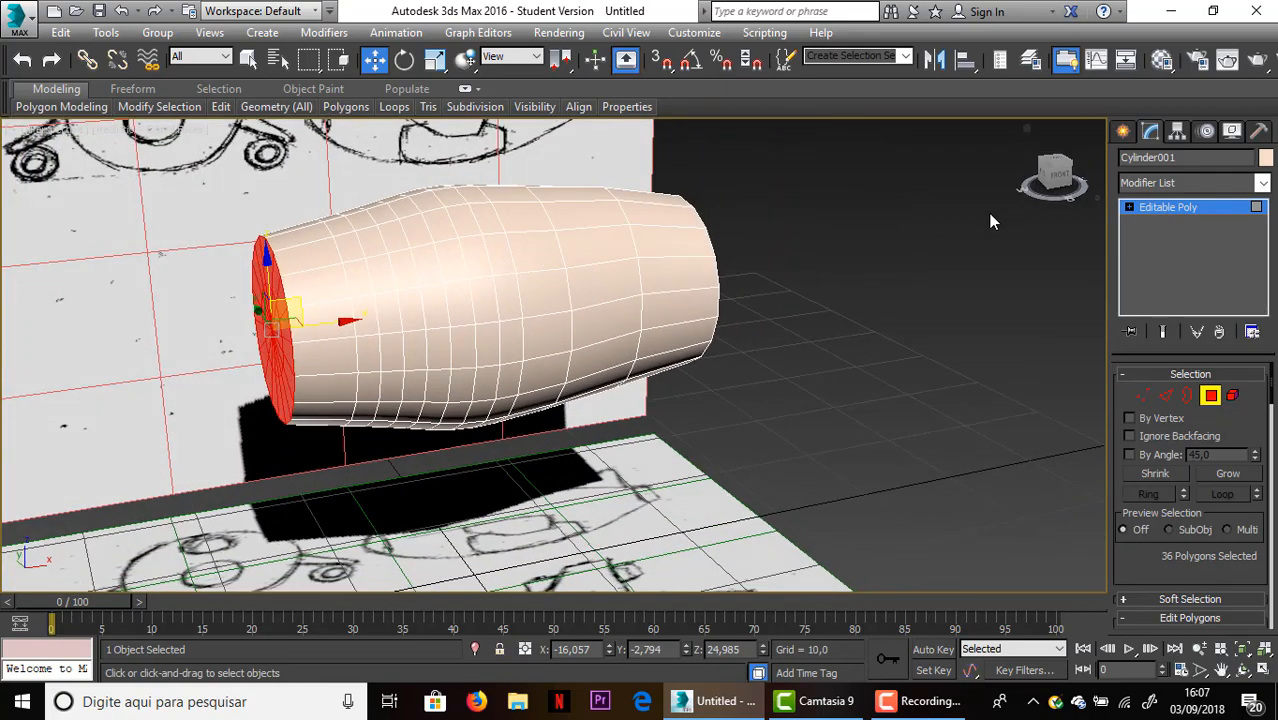
middle_click_drag(948, 236, 981, 196)
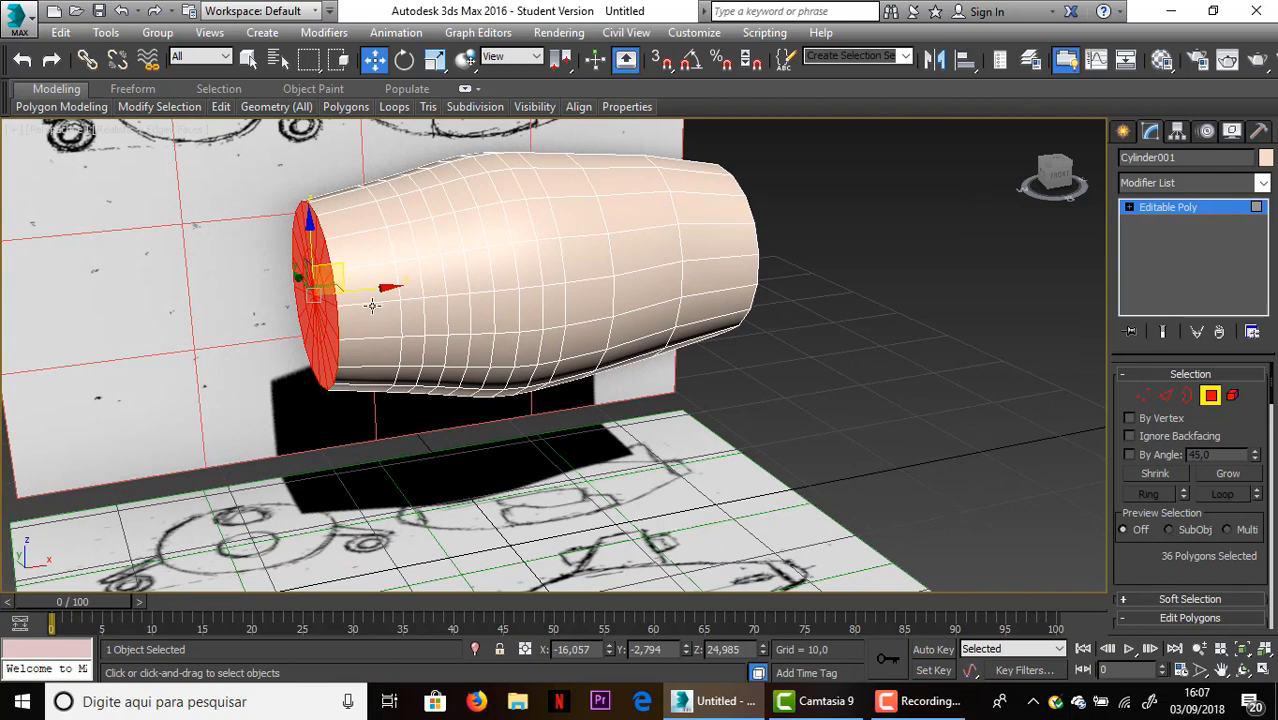
left_click_drag(386, 288, 411, 285)
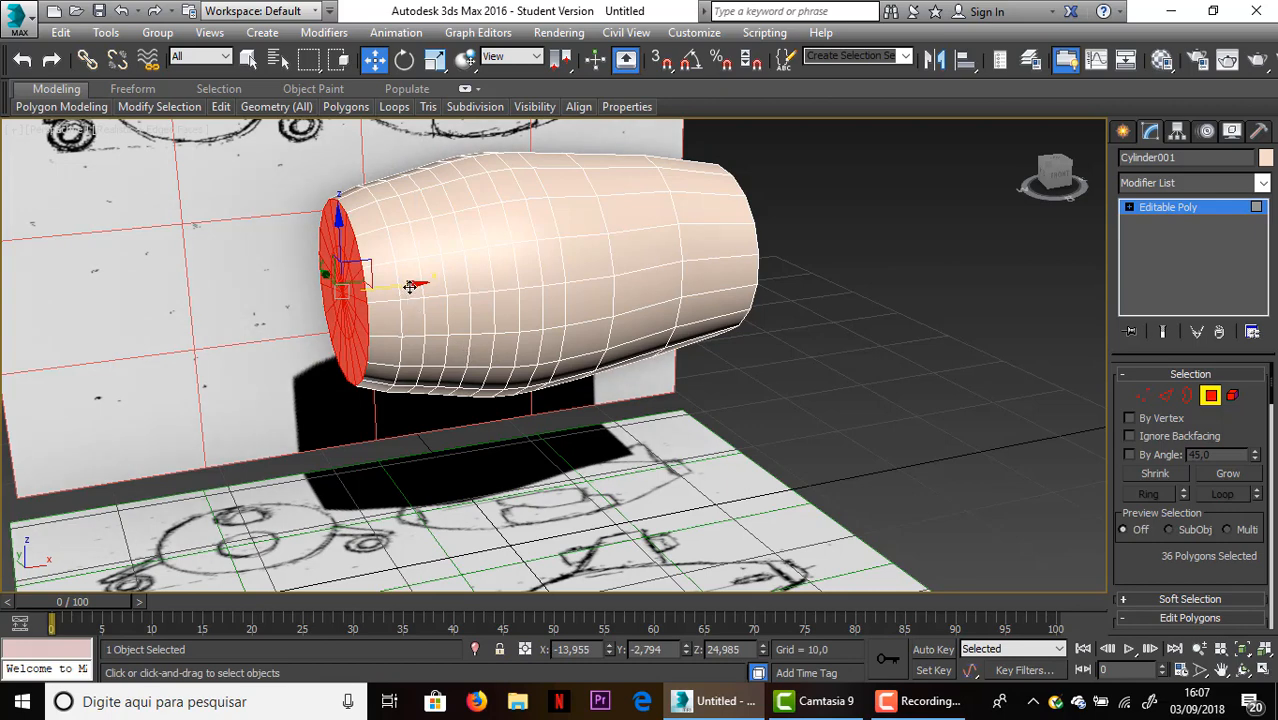
left_click_drag(409, 285, 402, 287)
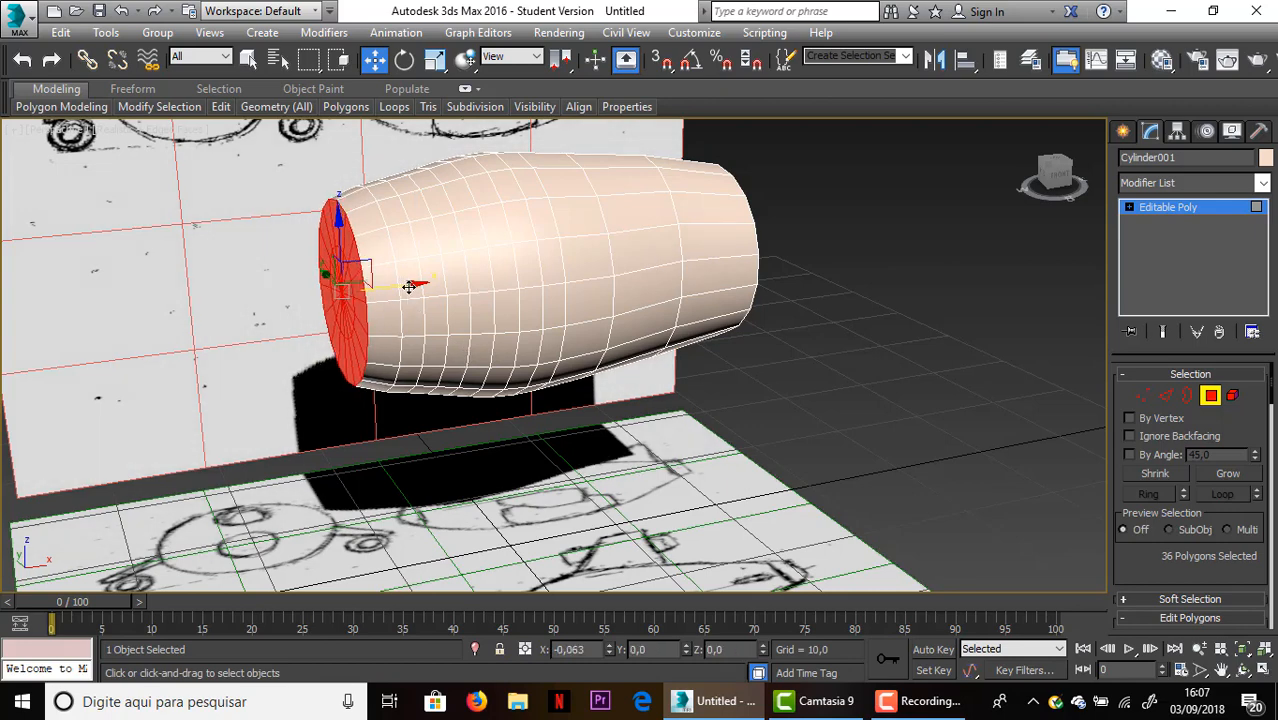
Scale the near cap's polygons down uniformly, move them outward along the X axis to about X -14.77, and clear the selection
left_click(434, 59)
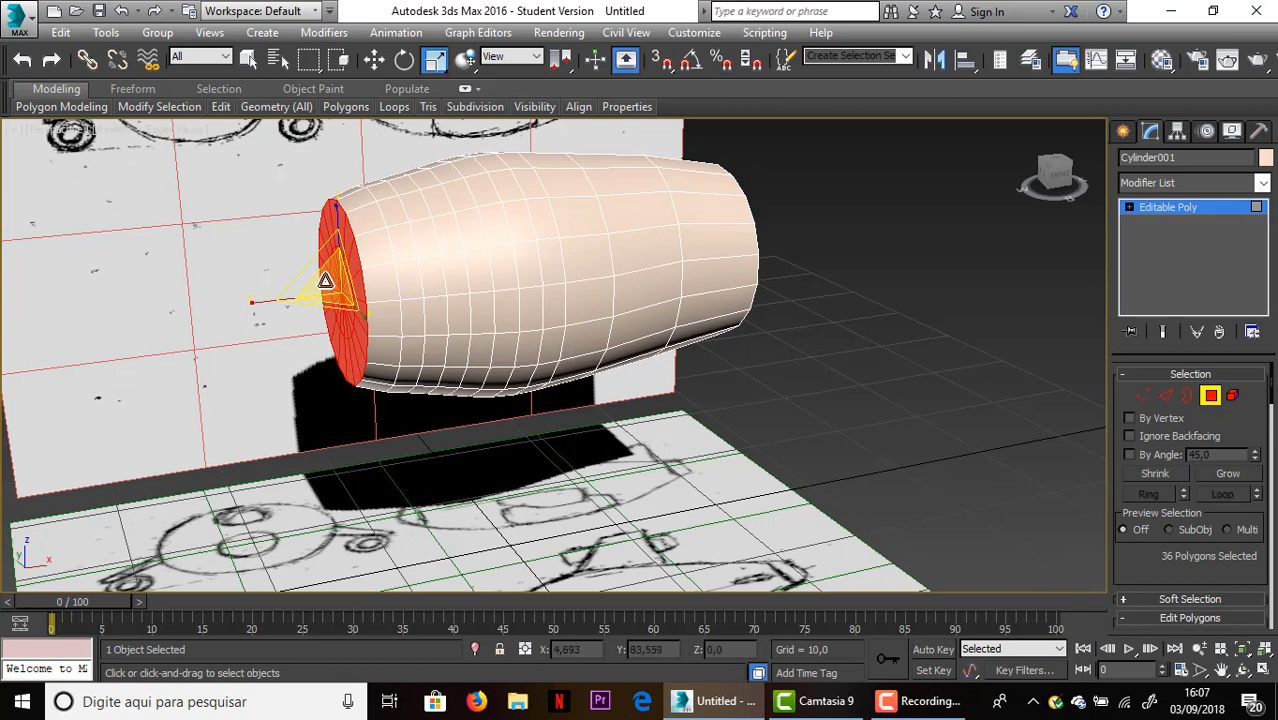
left_click_drag(328, 275, 324, 330)
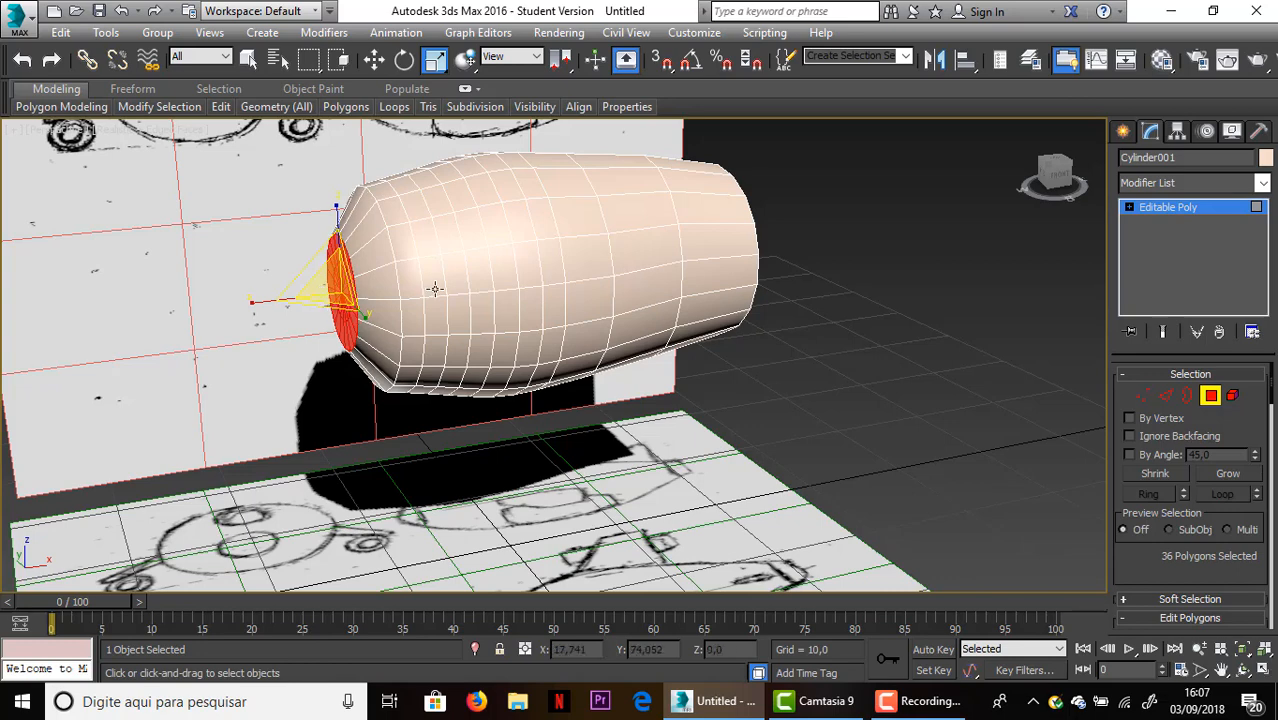
left_click(373, 59)
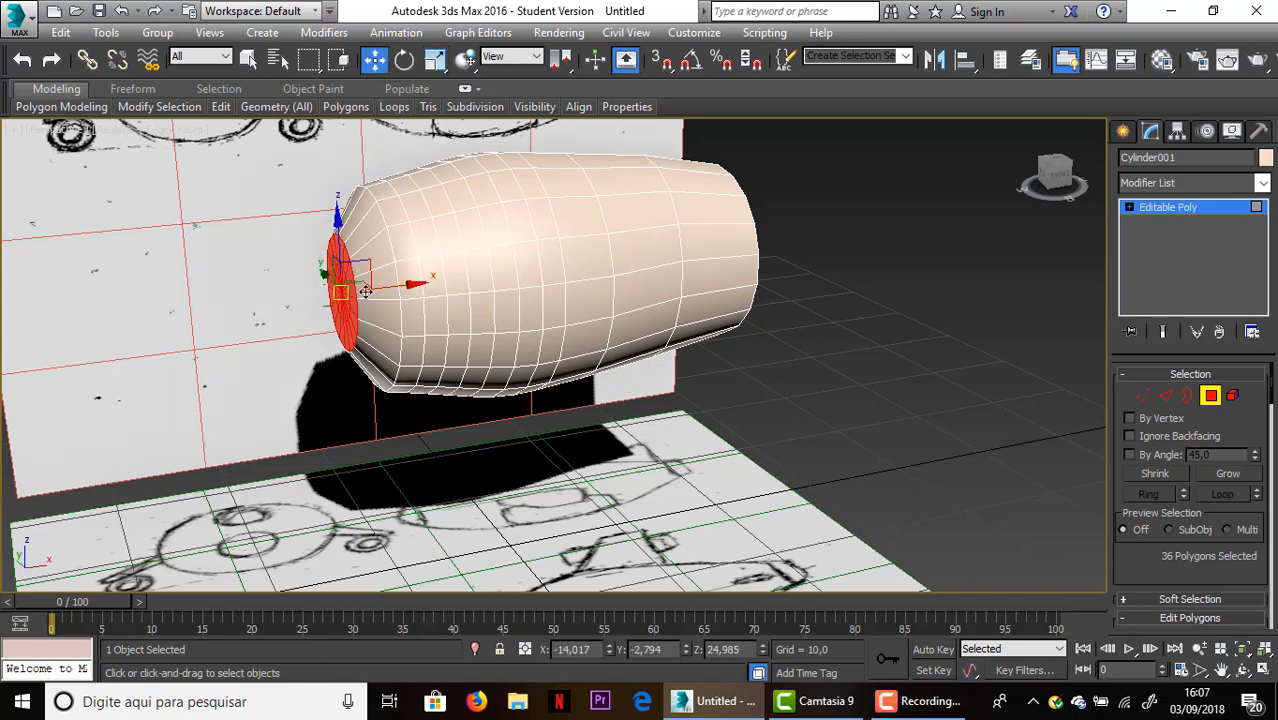
left_click_drag(379, 289, 369, 291)
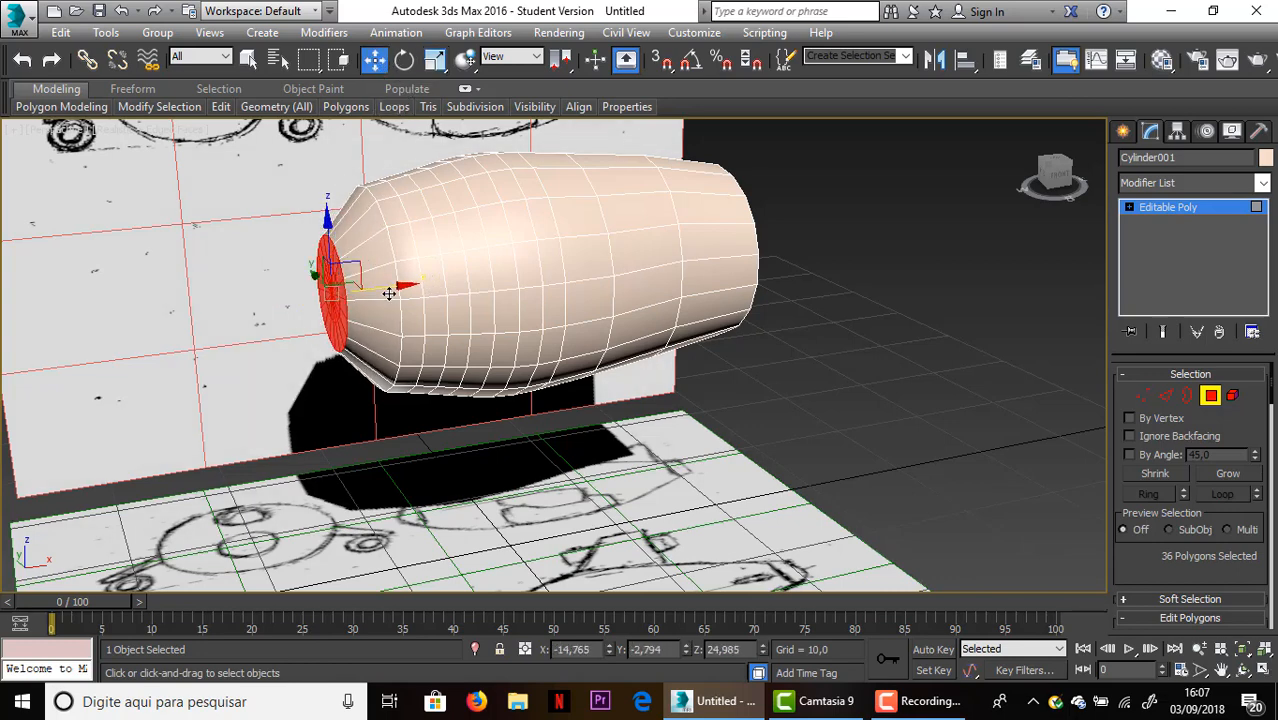
left_click(886, 343)
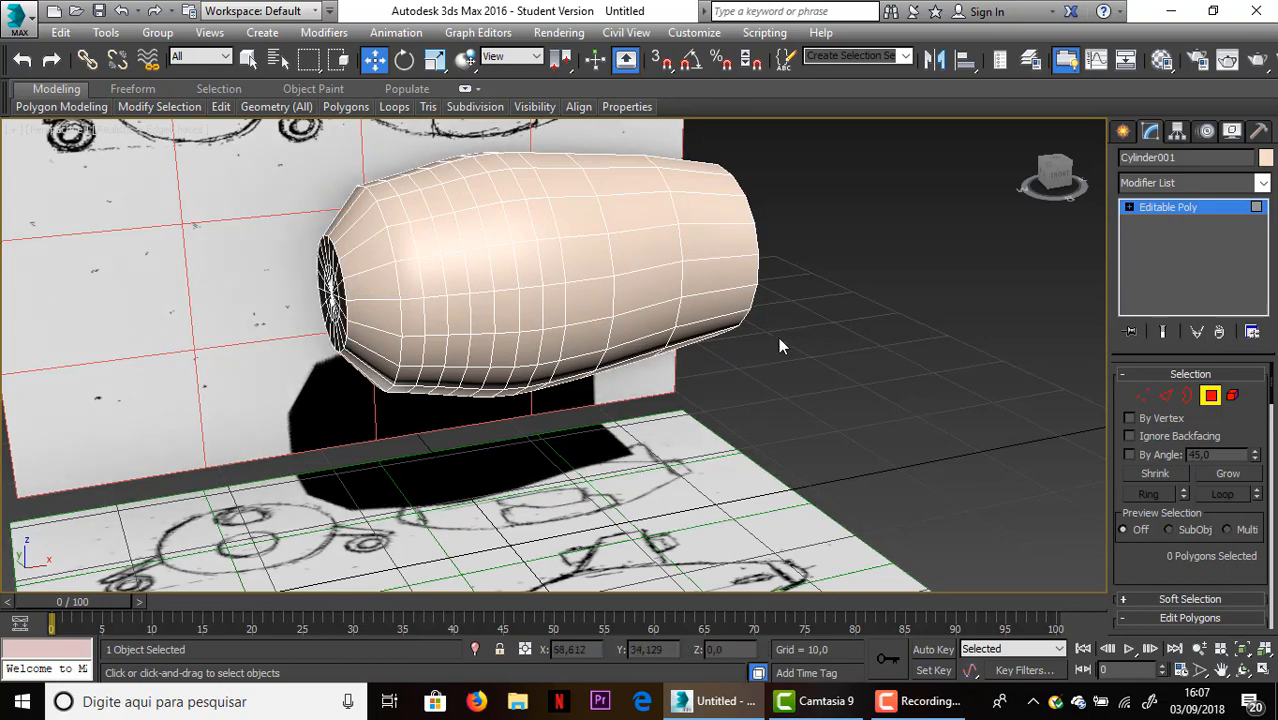
Chamfer the near cap's rim edge loop with an amount of 2.407 and 3 segments, and clear the selection
scroll(521, 320, "up", 3)
scroll(521, 320, "up", 2)
scroll(611, 331, "down", 4)
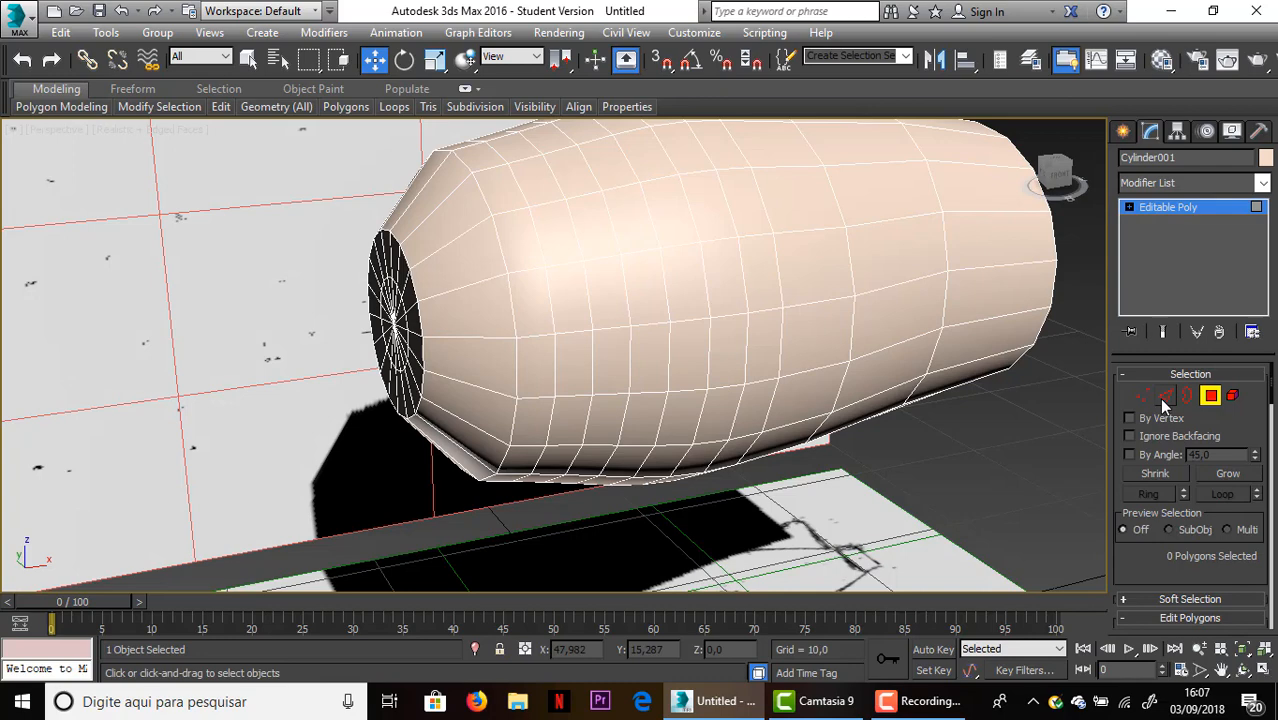
left_click(1164, 397)
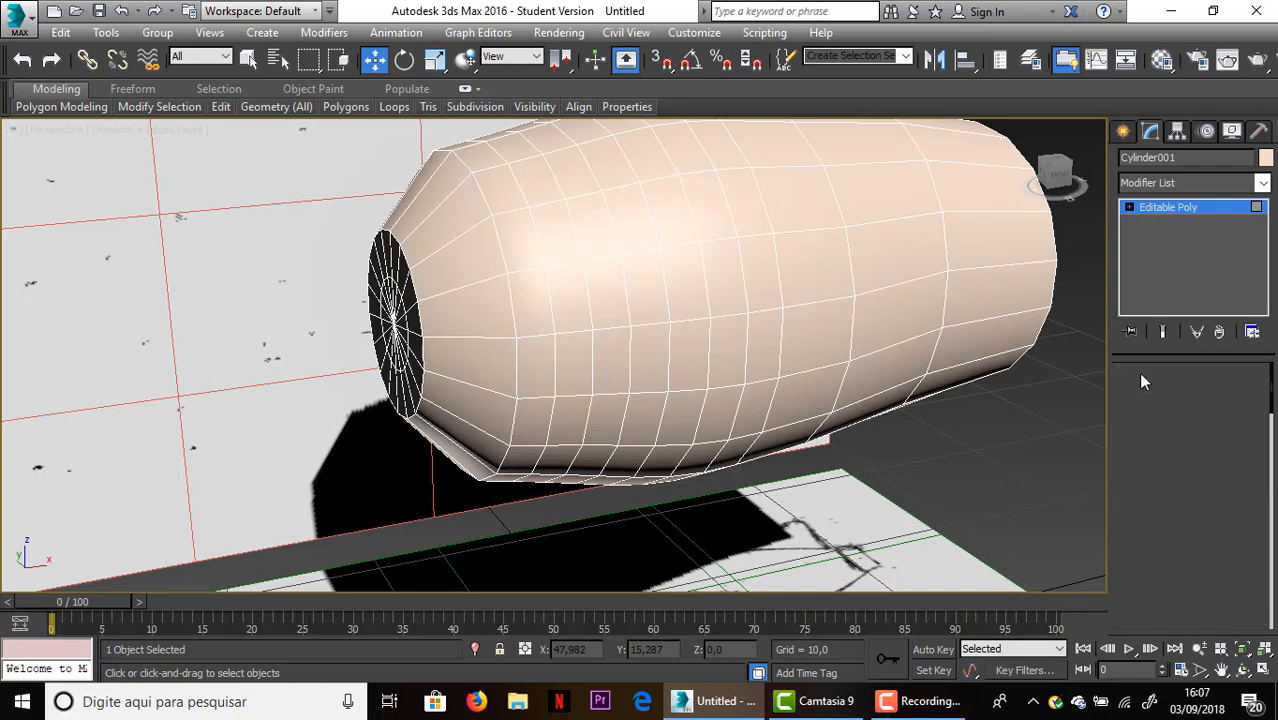
left_click(404, 257)
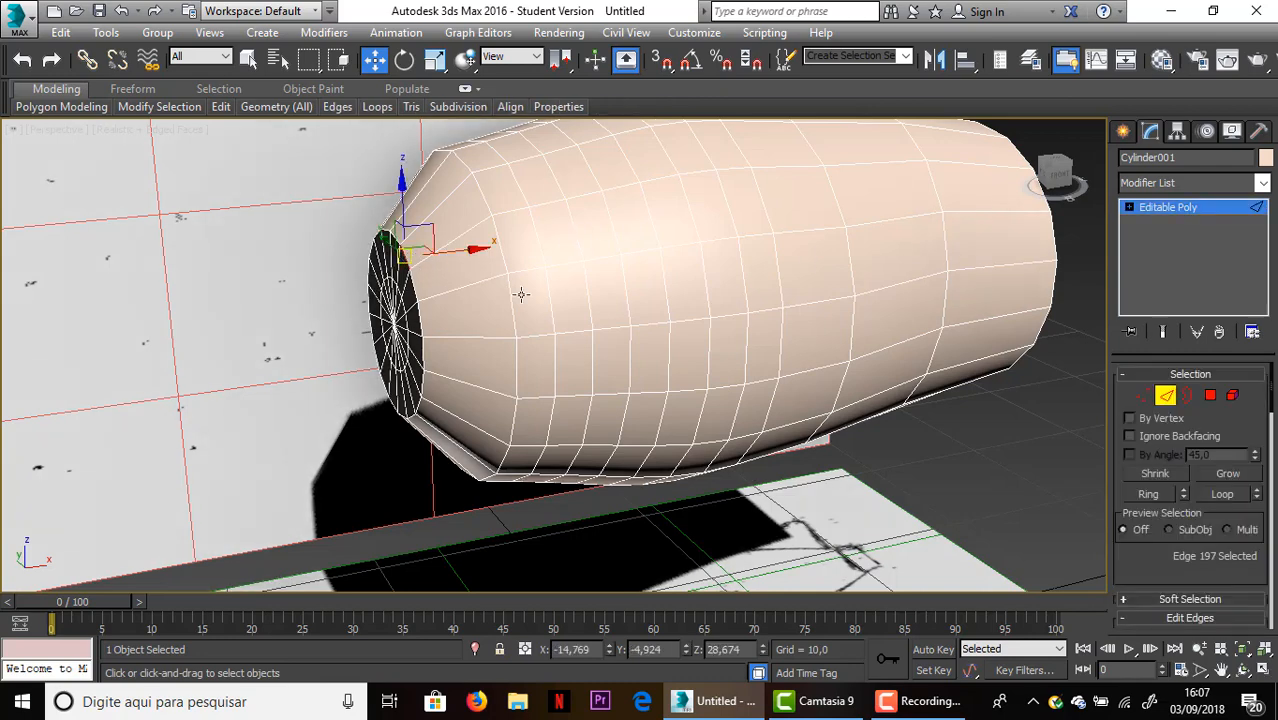
left_click(1209, 494)
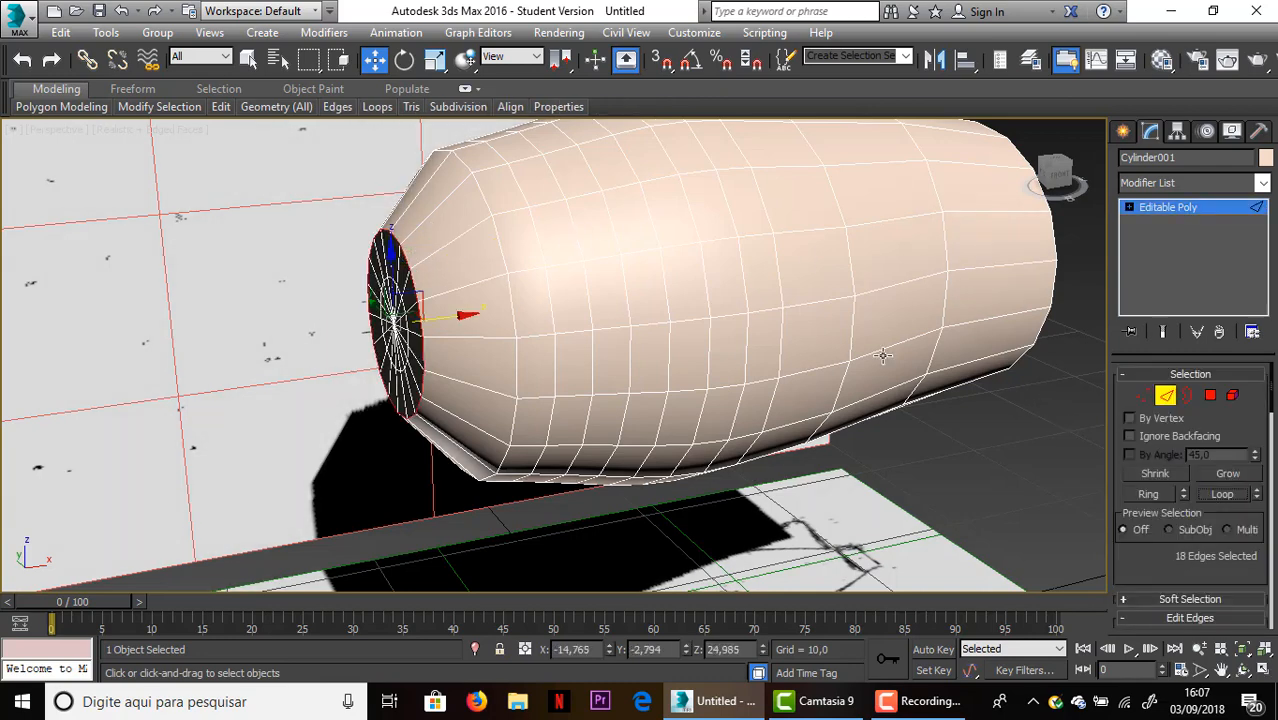
scroll(1143, 563, "down", 3)
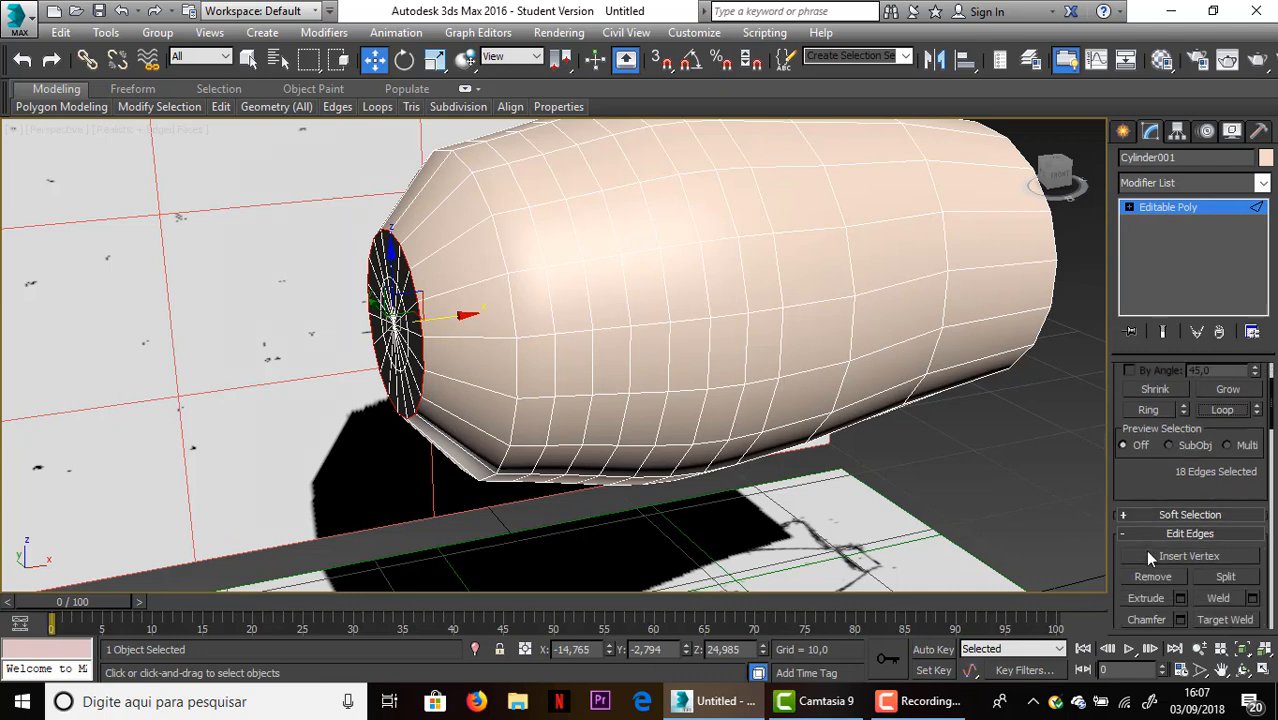
left_click(1180, 620)
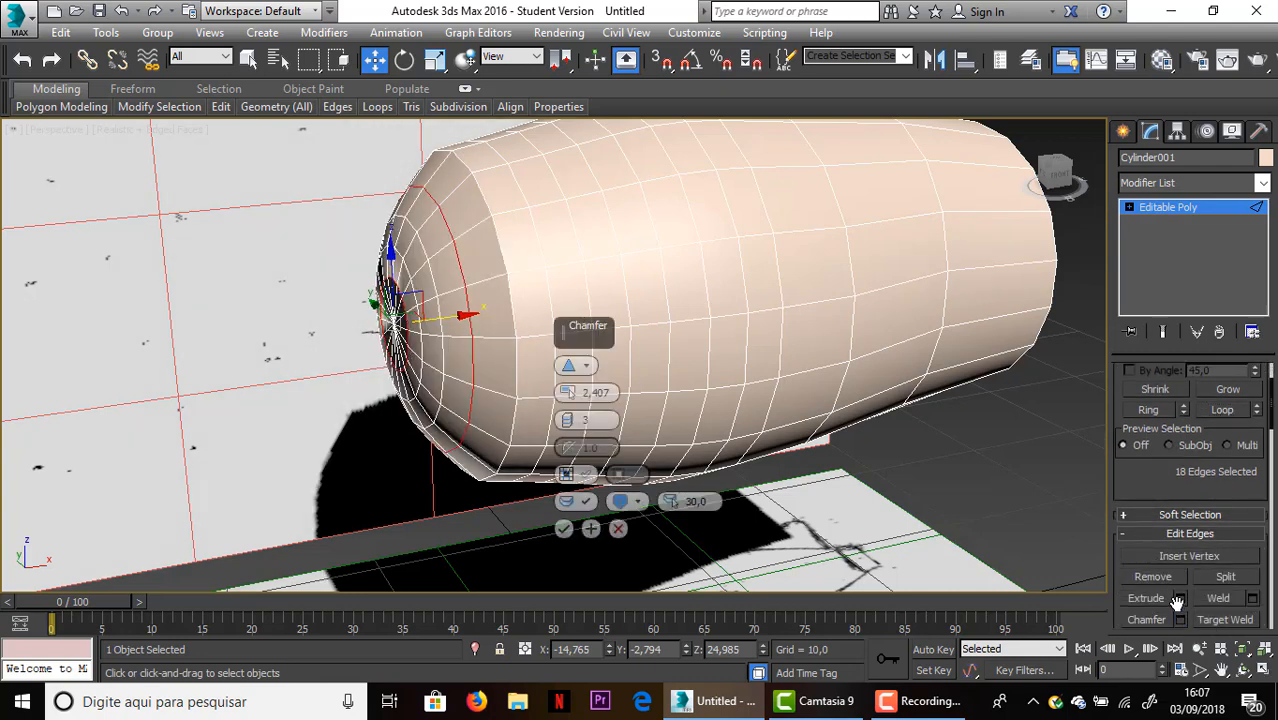
left_click(562, 529)
left_click(333, 430)
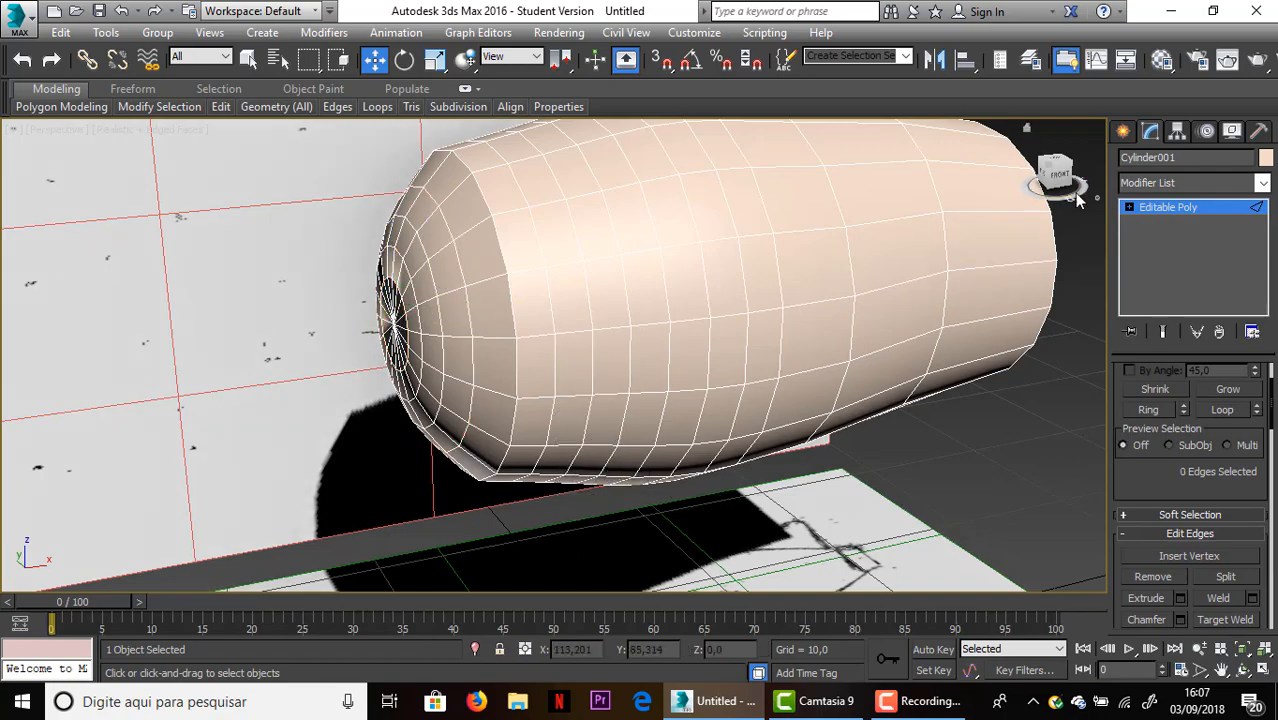
Chamfer the sharp edge loop between the rounded nose and the body with an amount of 2.407 and 3 segments, and clear the selection
left_click_drag(1062, 178, 1020, 178)
middle_click_drag(553, 355, 535, 349, "alt")
left_click(570, 226)
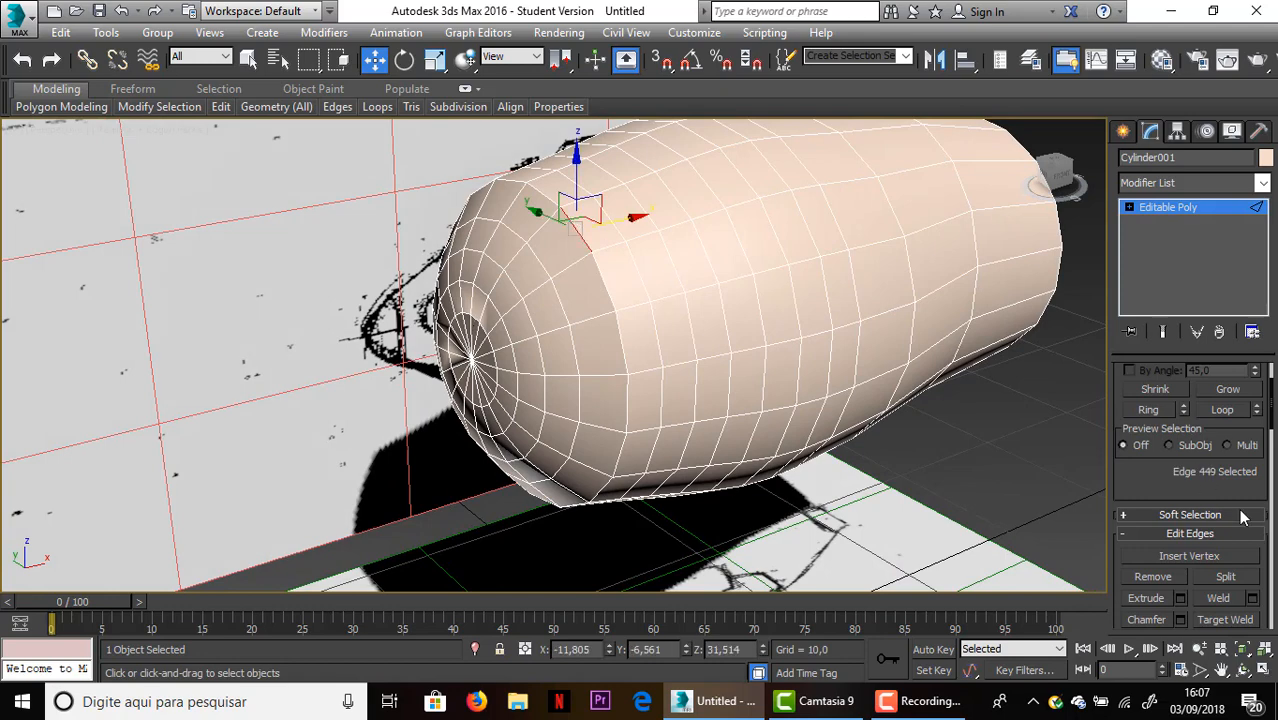
left_click(1222, 410)
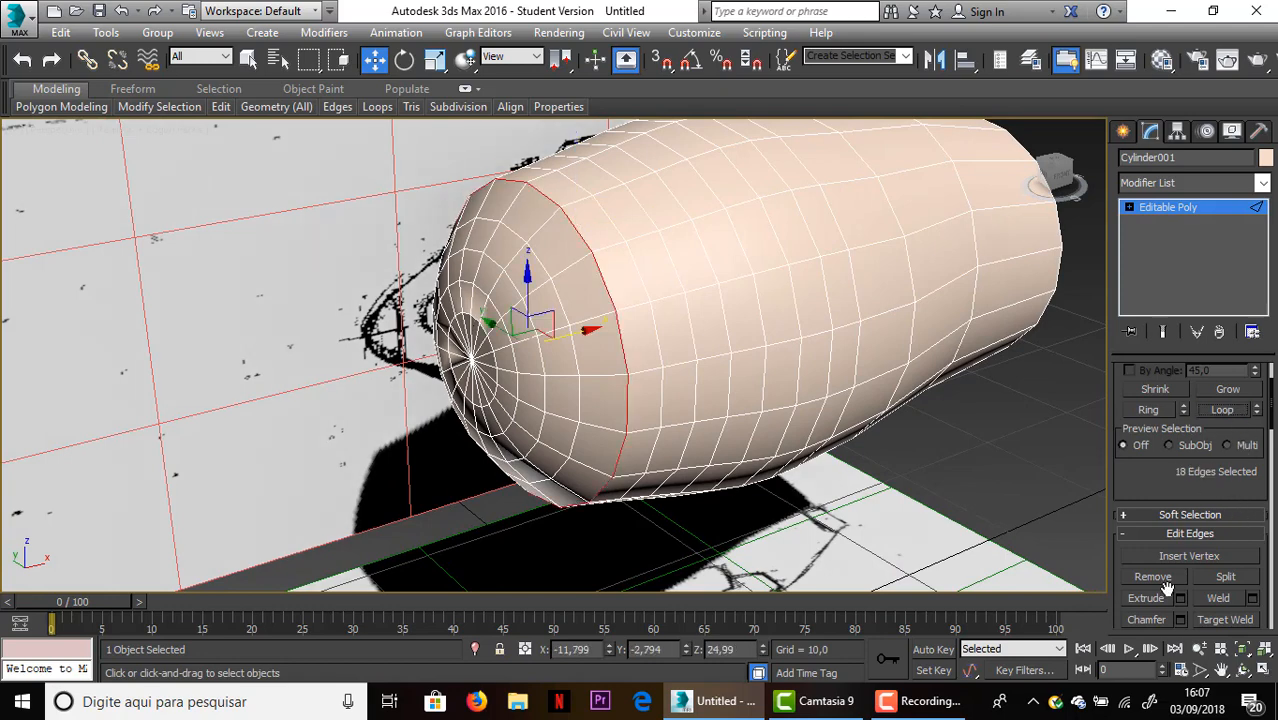
left_click(1180, 619)
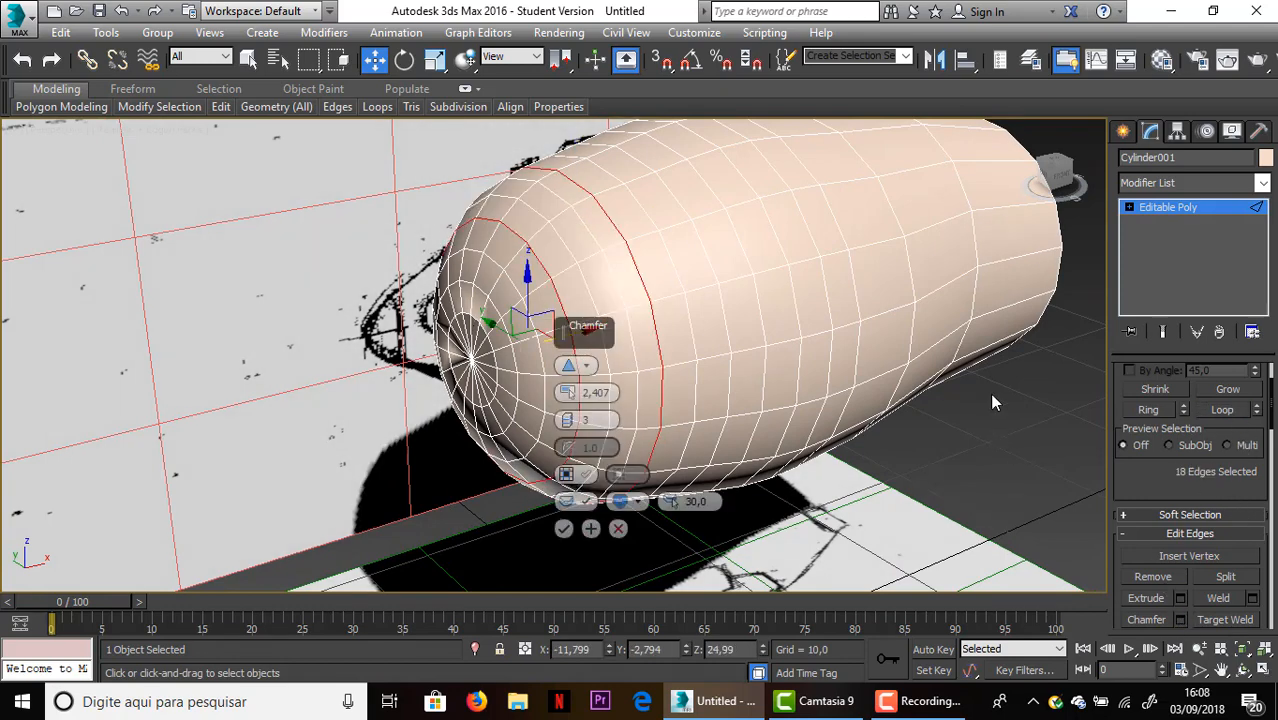
left_click(563, 528)
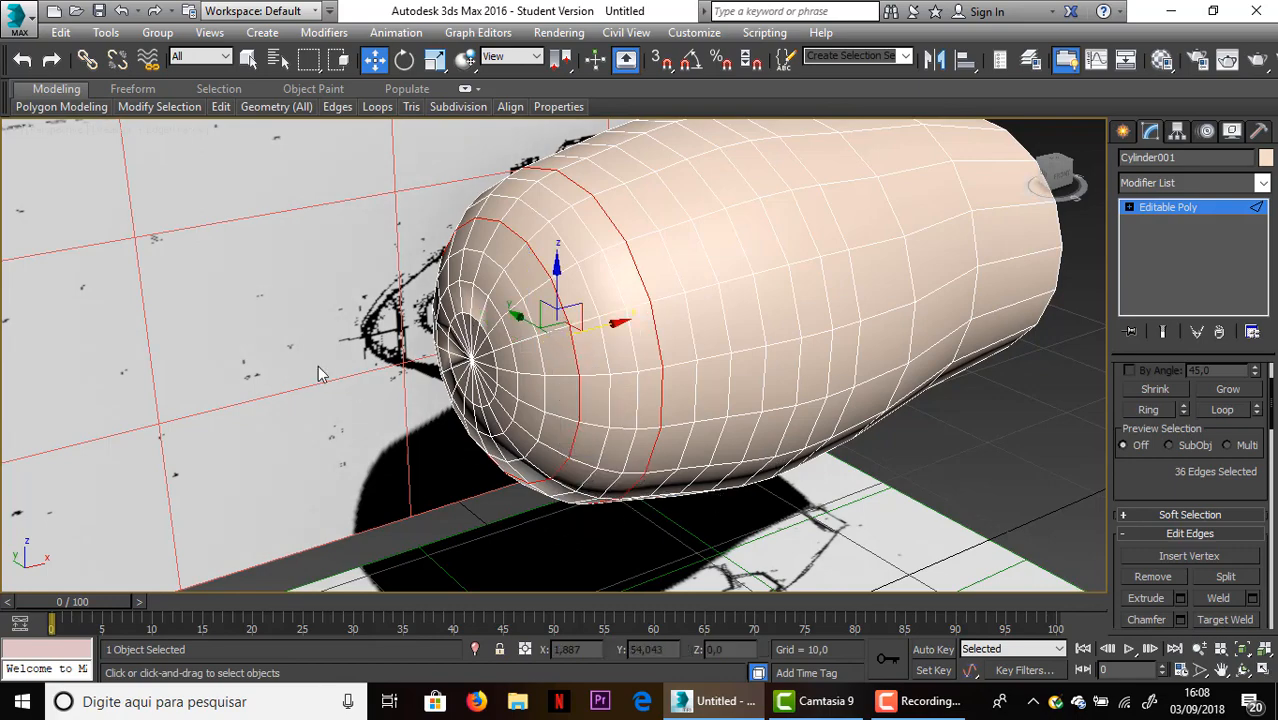
left_click(873, 252)
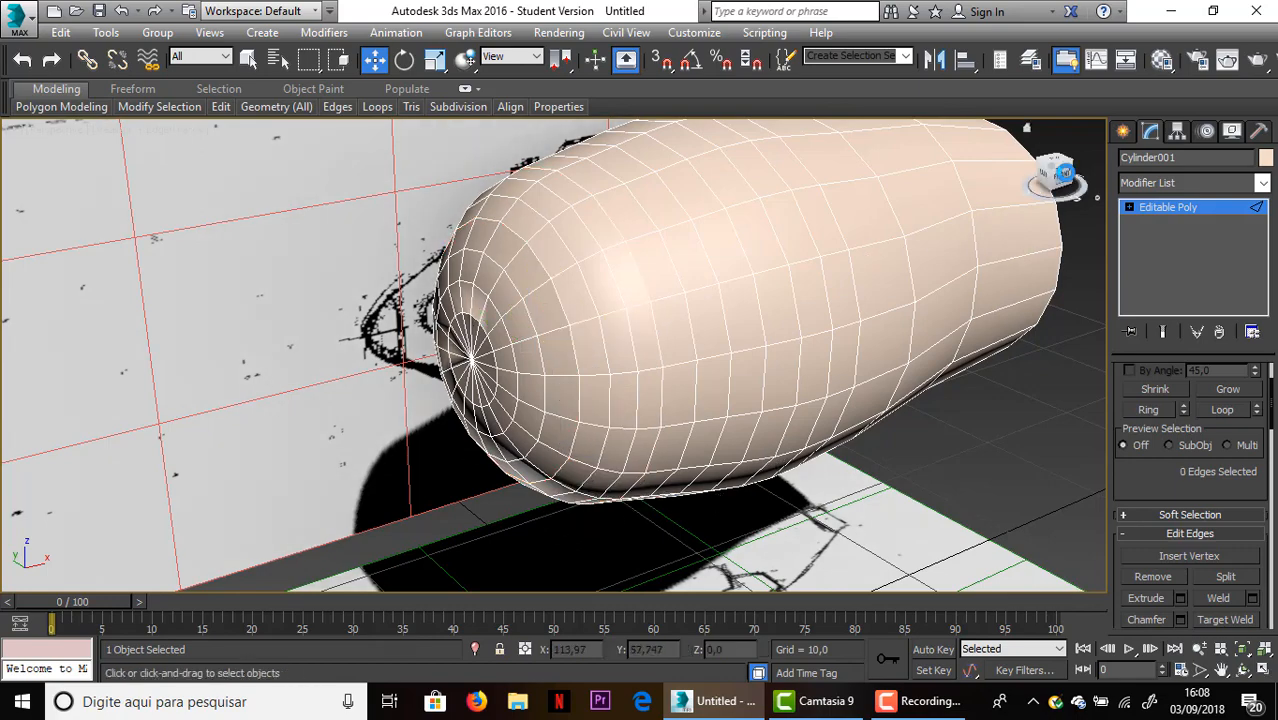
Move the nose cap's centre vertex outward along the X axis to about X -15.69
left_click_drag(1063, 172, 1010, 236)
scroll(1005, 241, "down", 4)
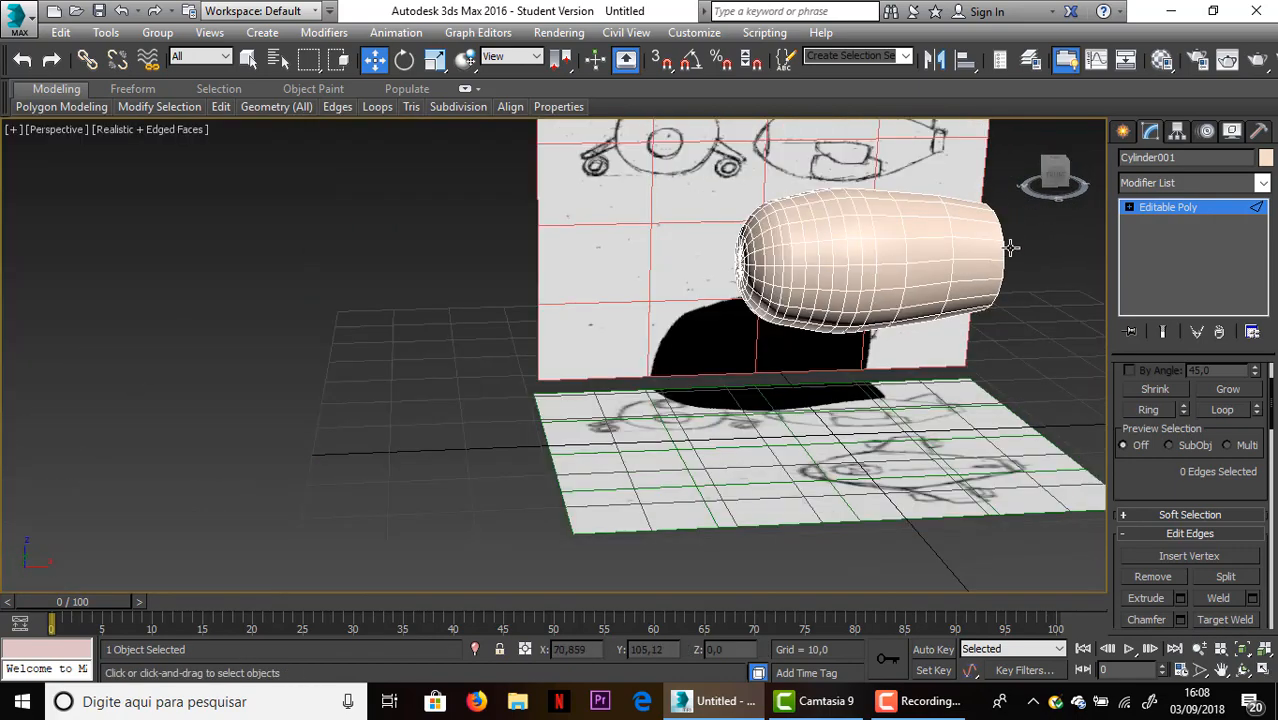
left_click_drag(1072, 180, 1038, 202)
scroll(997, 204, "up", 4)
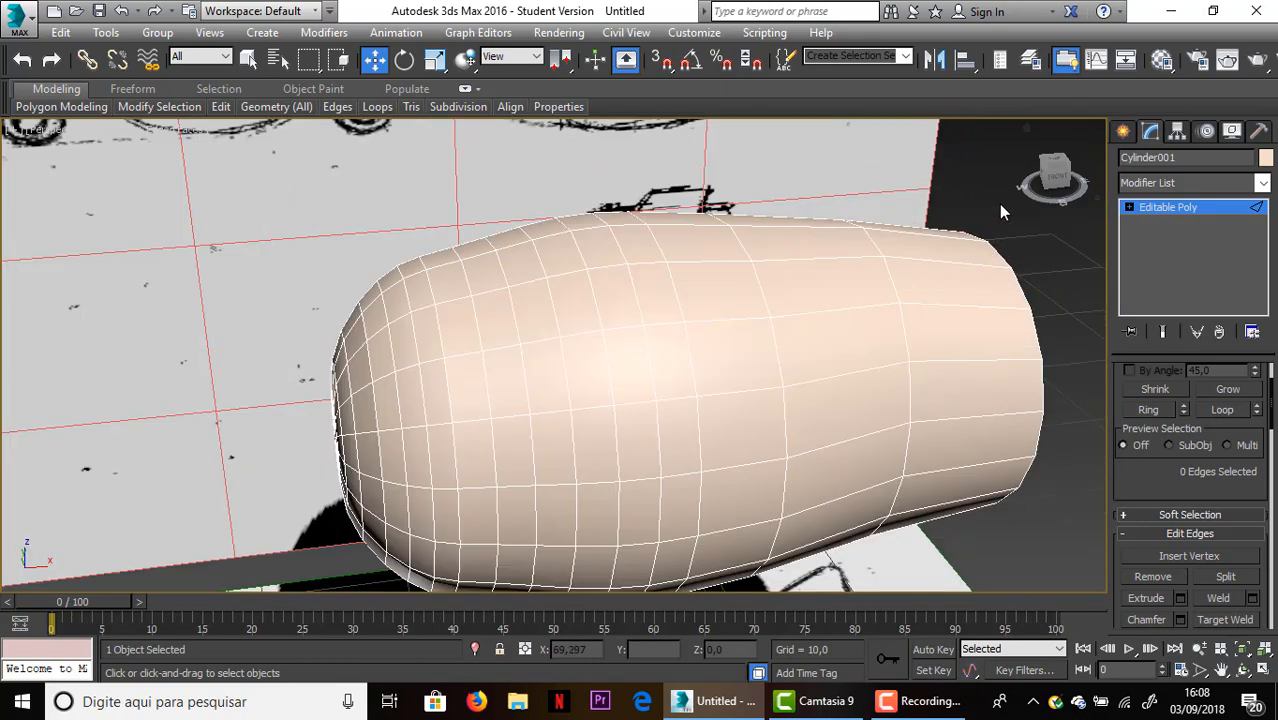
left_click_drag(1044, 185, 1051, 163)
scroll(1180, 369, "up", 3)
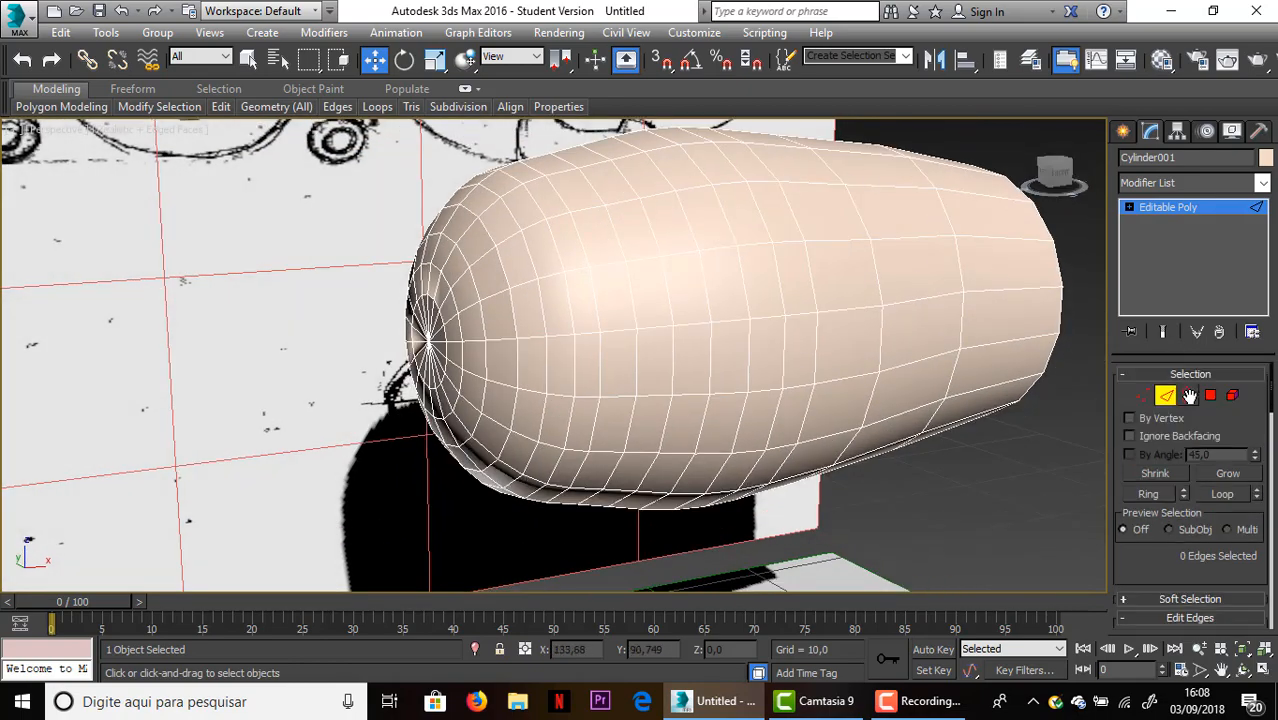
left_click(1123, 391)
key("1")
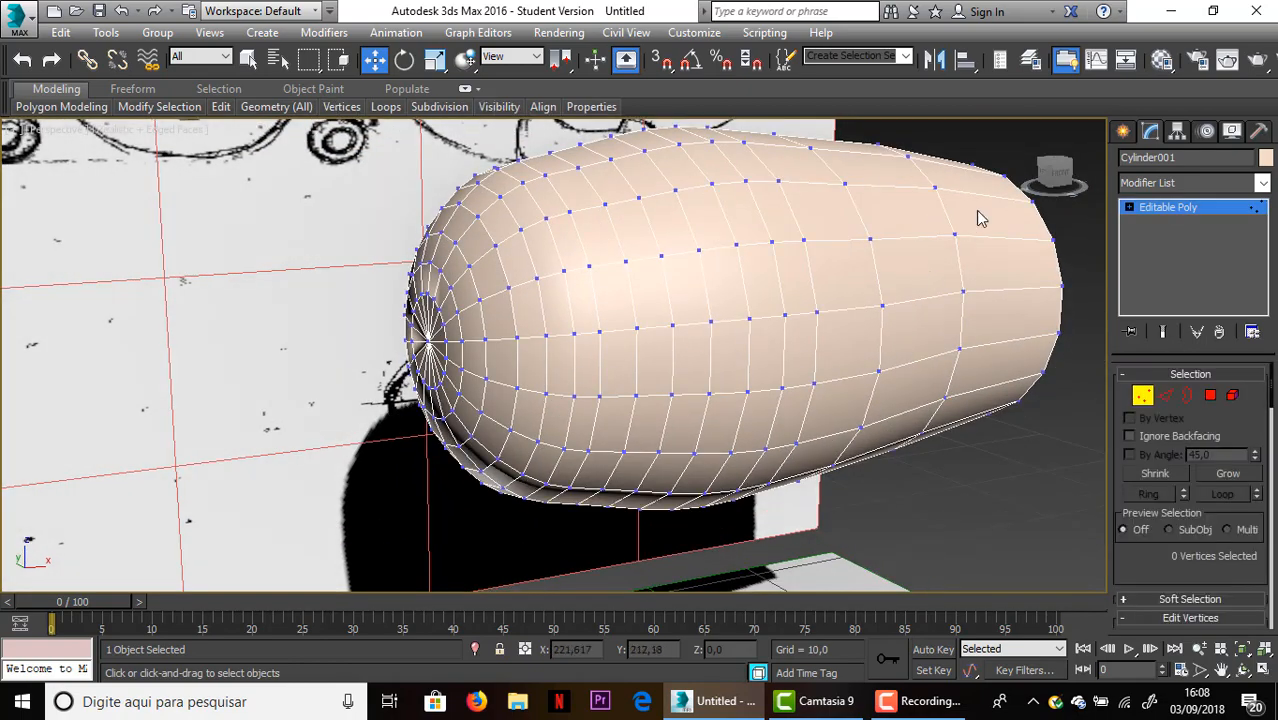
left_click_drag(1052, 175, 1062, 160)
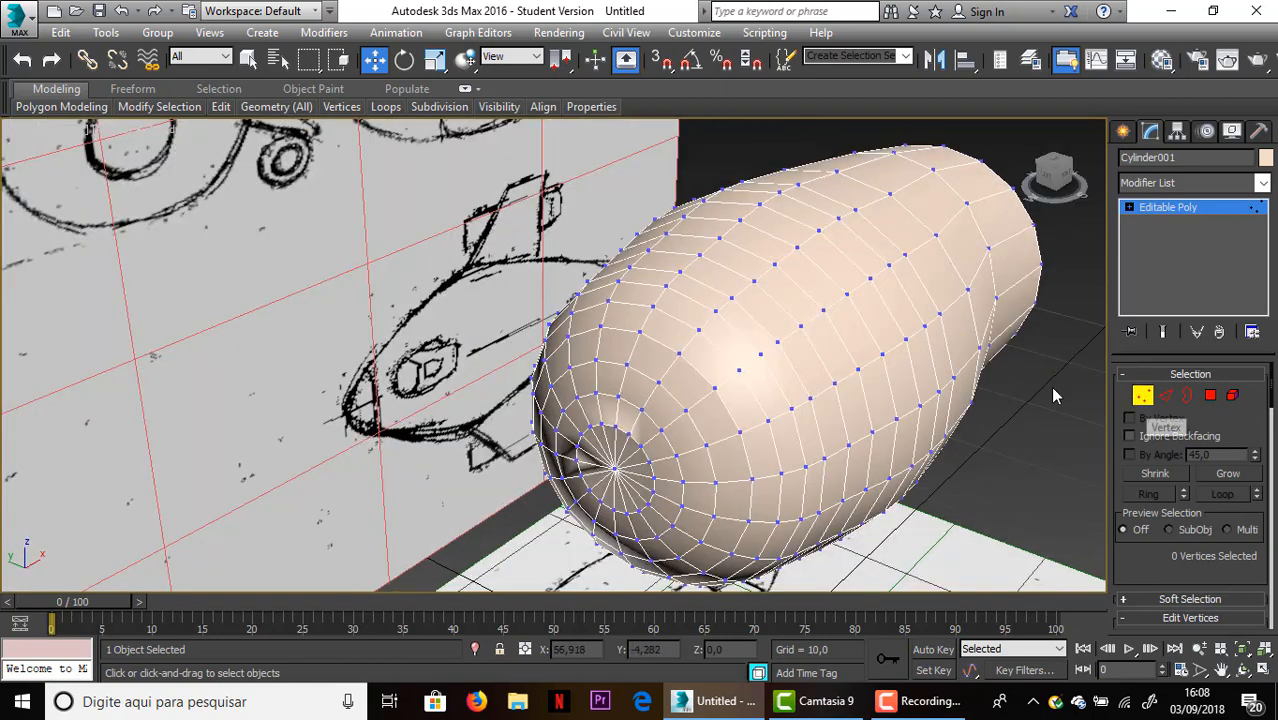
left_click(615, 467)
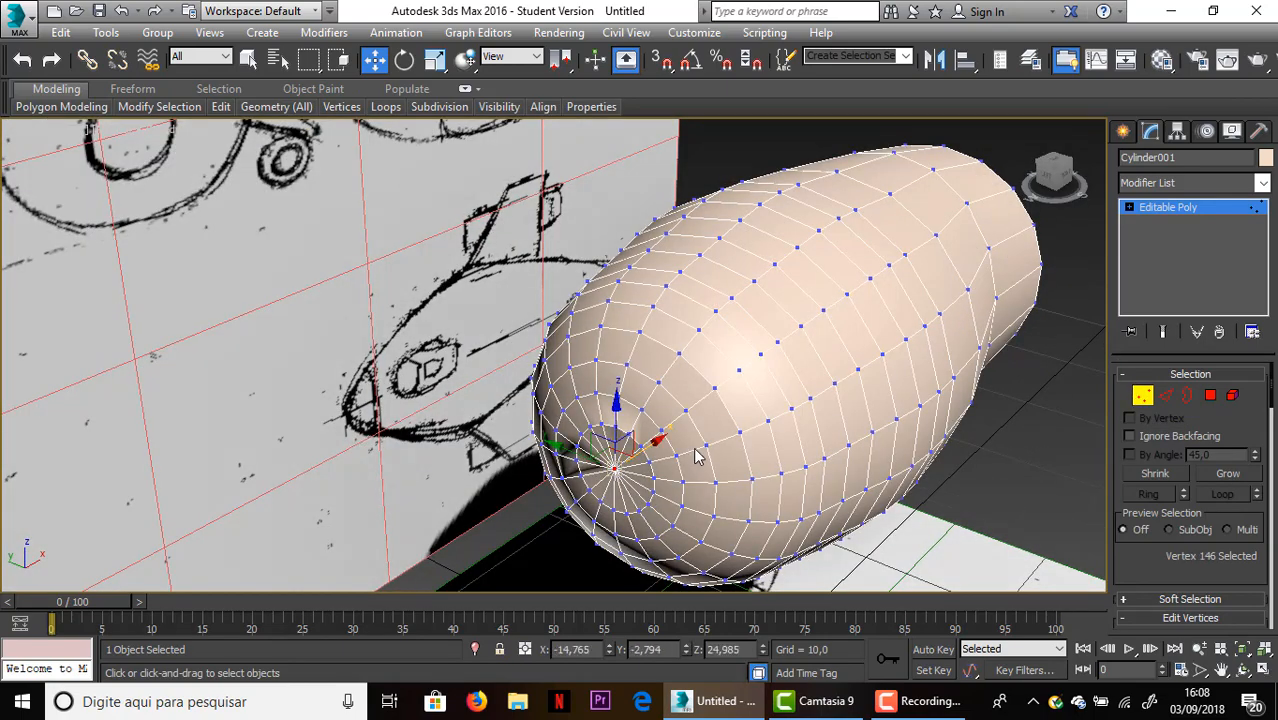
left_click_drag(657, 440, 646, 449)
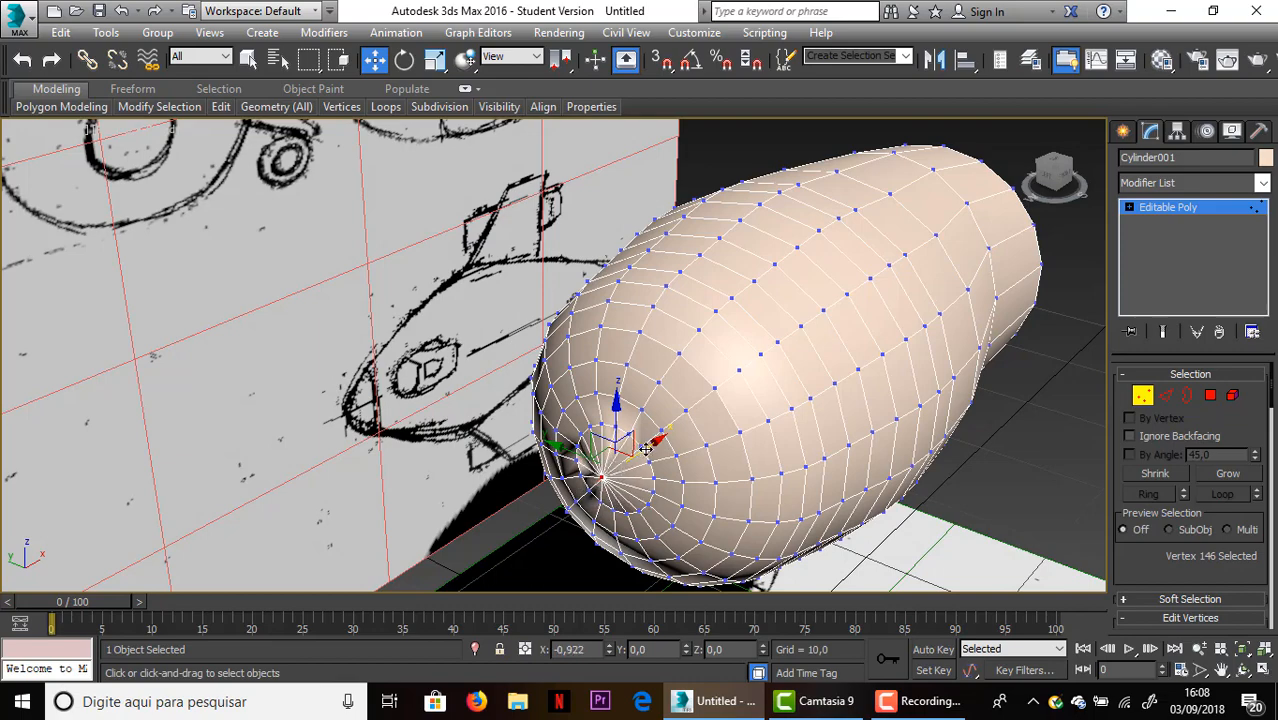
Select only the nose cap's vertices, excluding the stray side ones, move them outward along the X axis, and clear the selection
left_click(1062, 178)
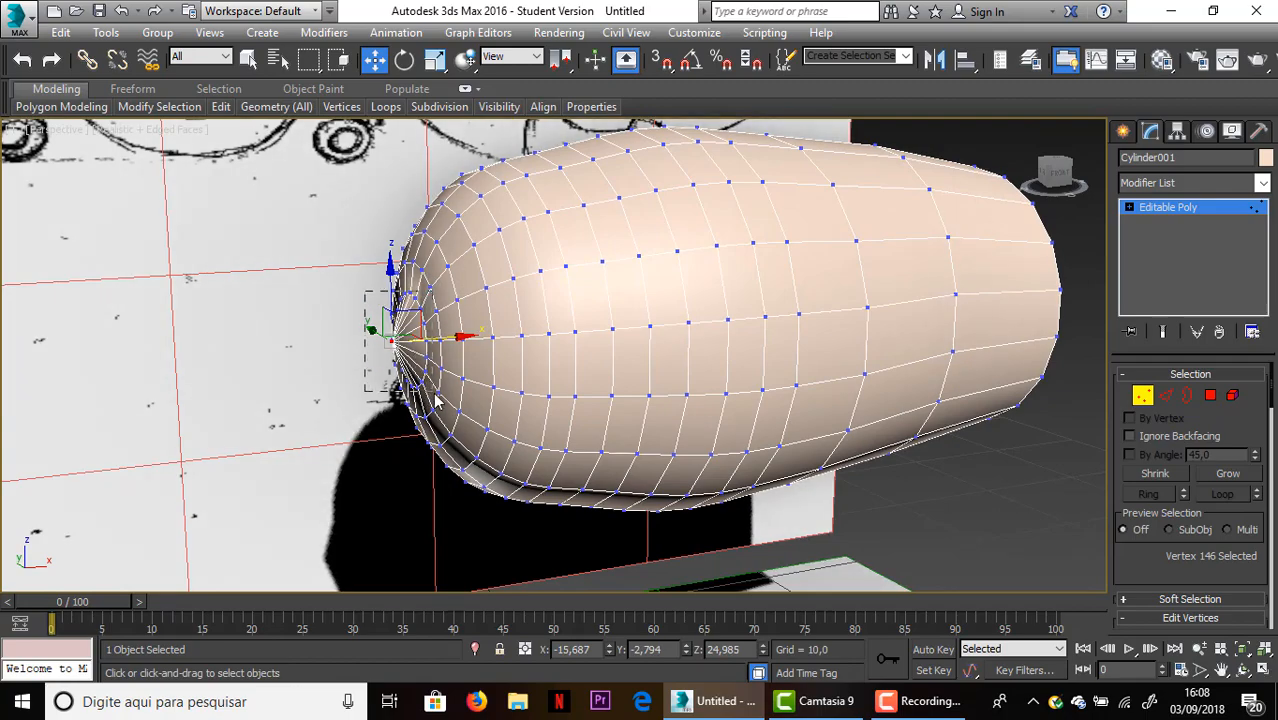
left_click_drag(435, 393, 429, 383)
left_click_drag(1054, 175, 1100, 178)
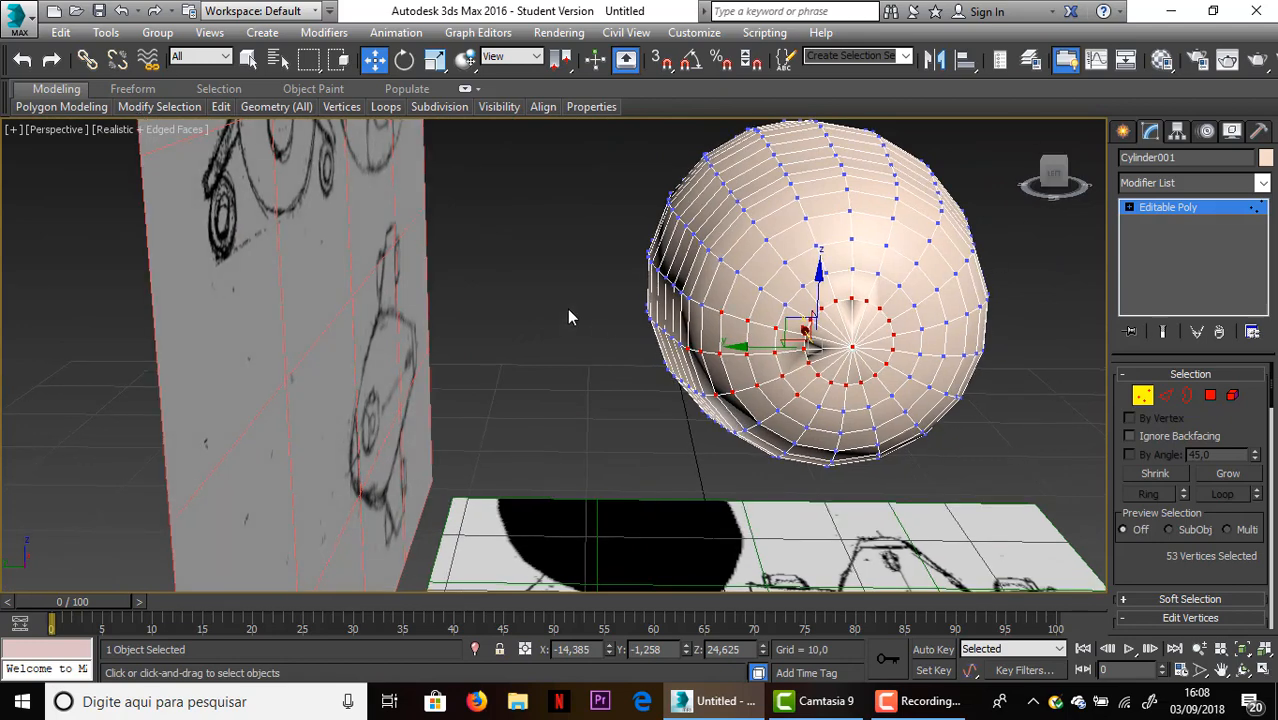
left_click_drag(745, 418, 760, 440, "alt")
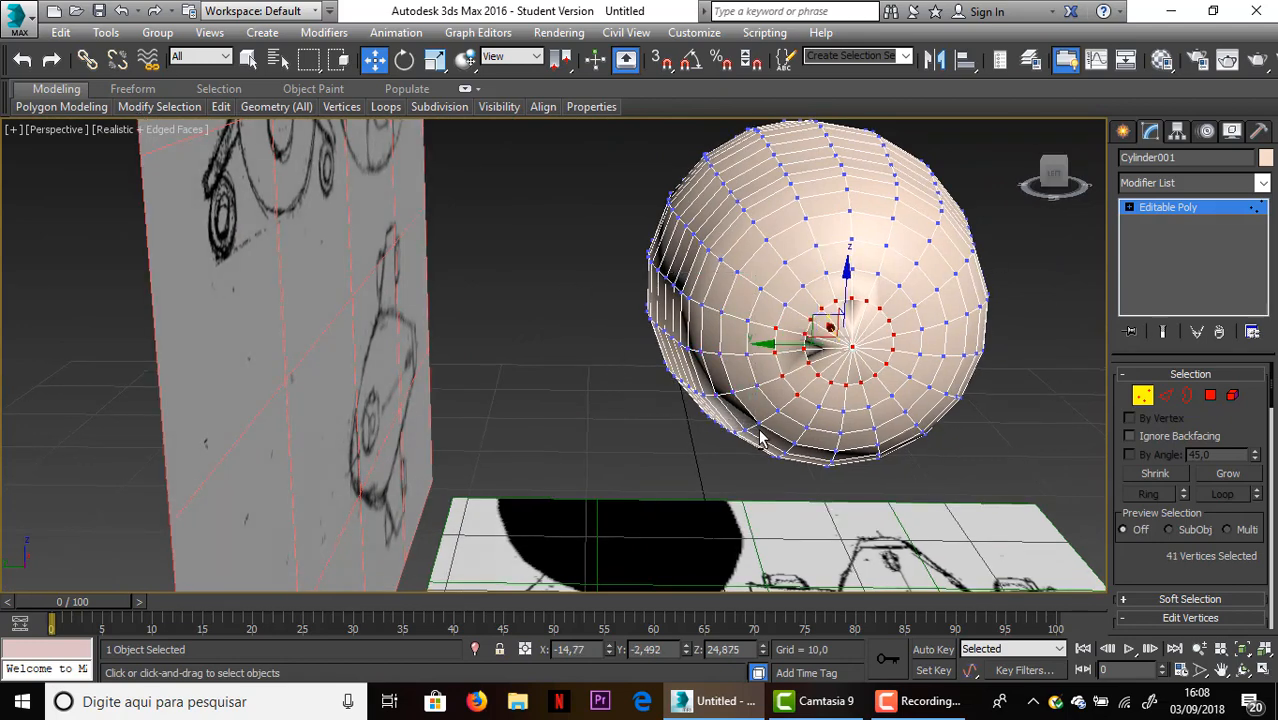
left_click_drag(746, 320, 808, 410)
left_click_drag(1048, 180, 850, 182)
left_click_drag(560, 410, 581, 296)
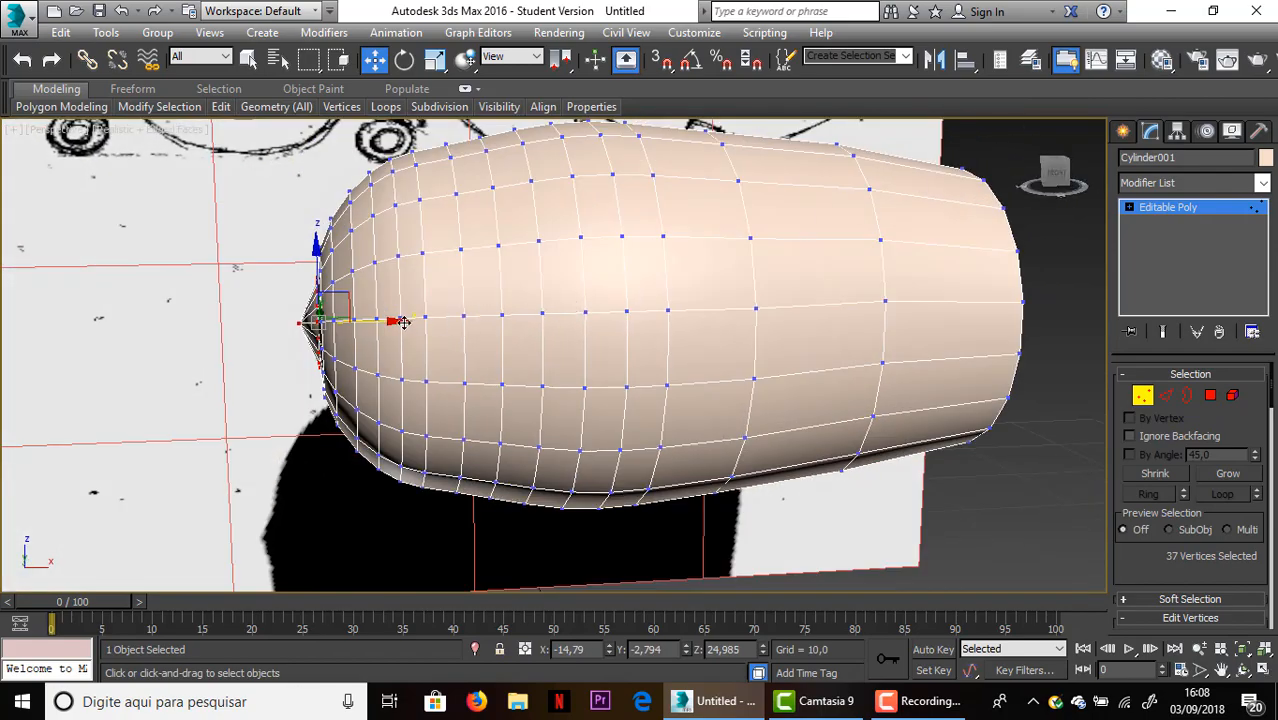
left_click_drag(402, 321, 375, 326)
left_click(248, 403)
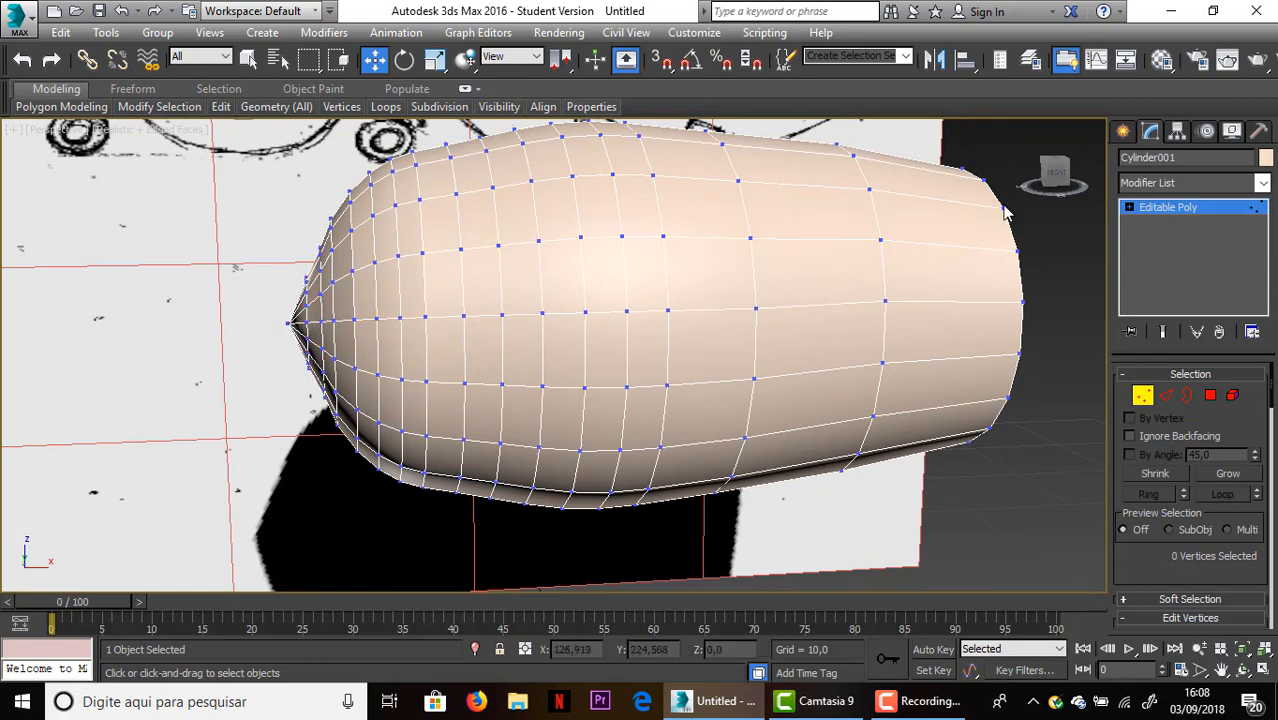
Select only the polygons of the cylinder's far cap, excluding the adjacent ring of side polygons
mouse_move(1055, 175)
left_mouse_down()
mouse_move(1090, 198)
mouse_move(964, 209)
mouse_move(728, 331)
mouse_move(1055, 172)
left_mouse_up()
scroll(1045, 182, "down", 3)
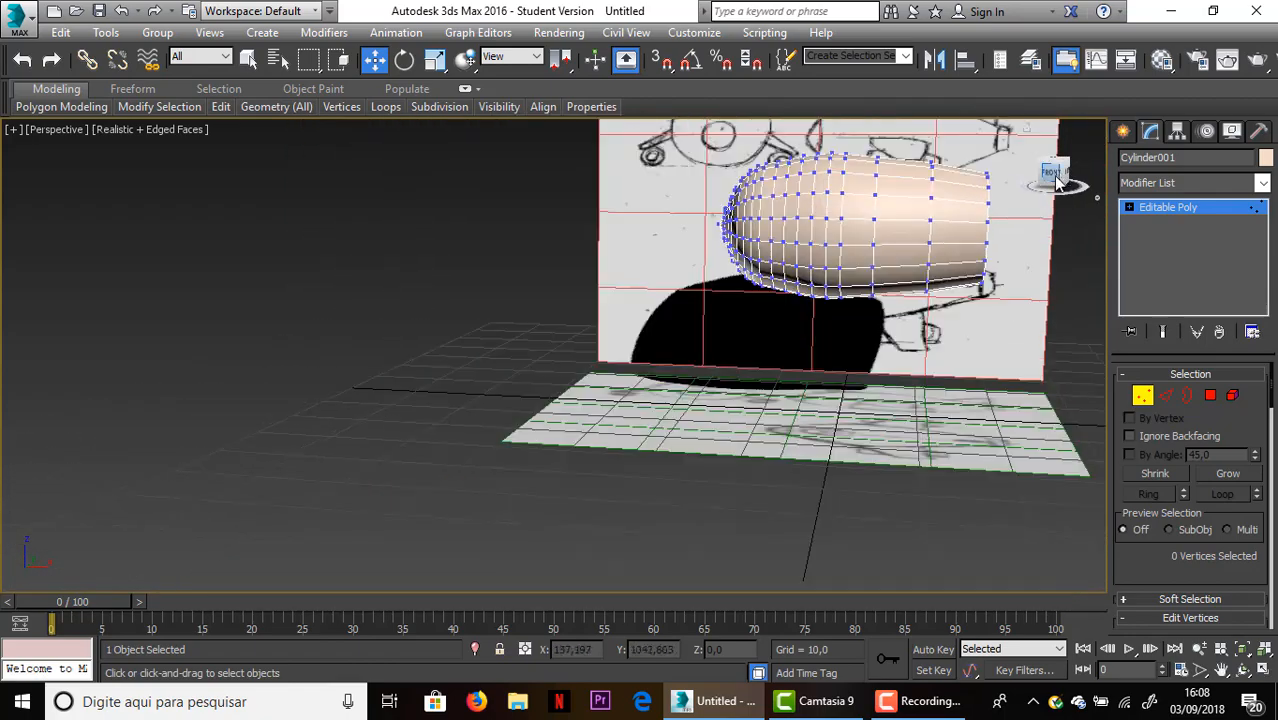
left_click(1210, 395)
left_click_drag(1060, 172, 1016, 188)
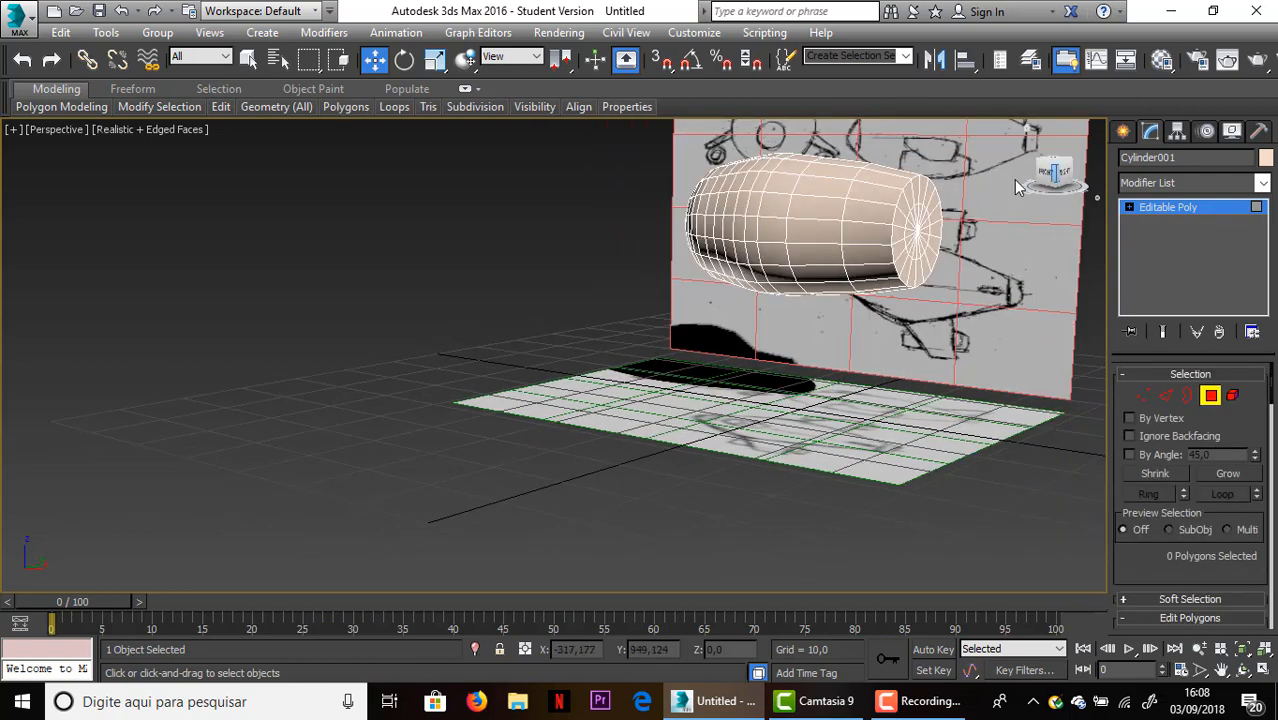
left_click_drag(899, 178, 967, 306)
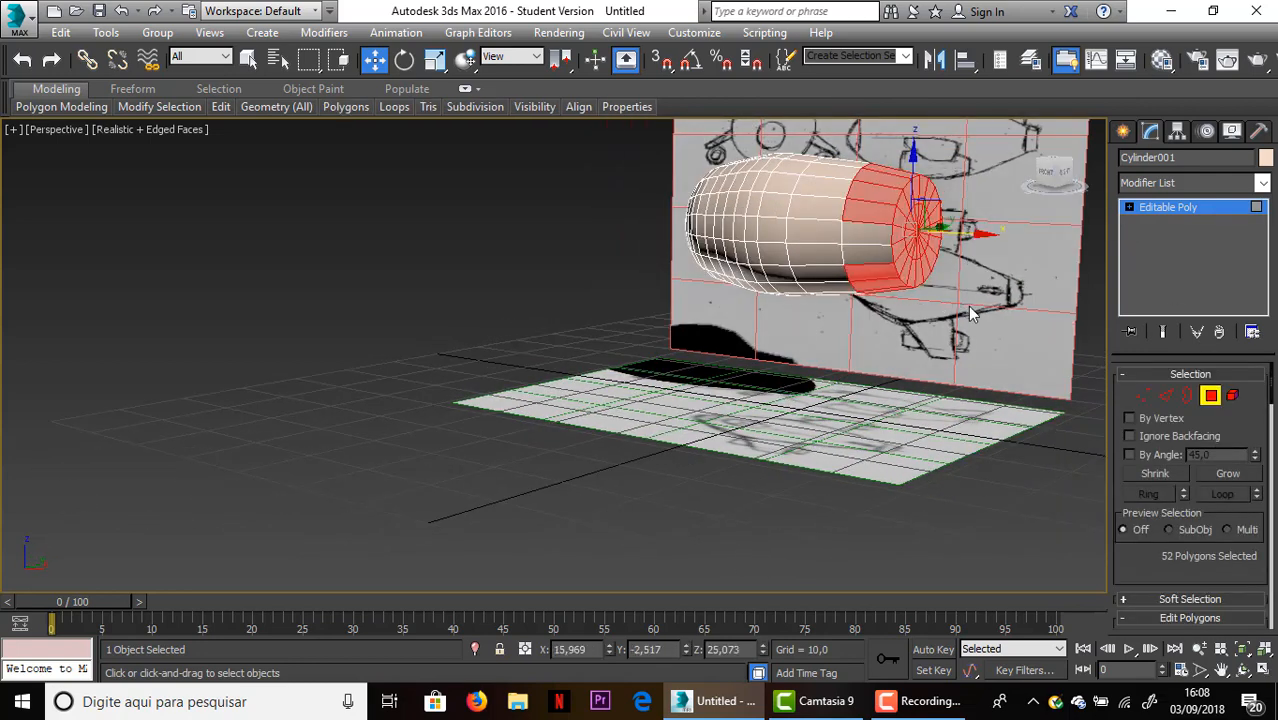
left_click_drag(1058, 177, 1042, 180)
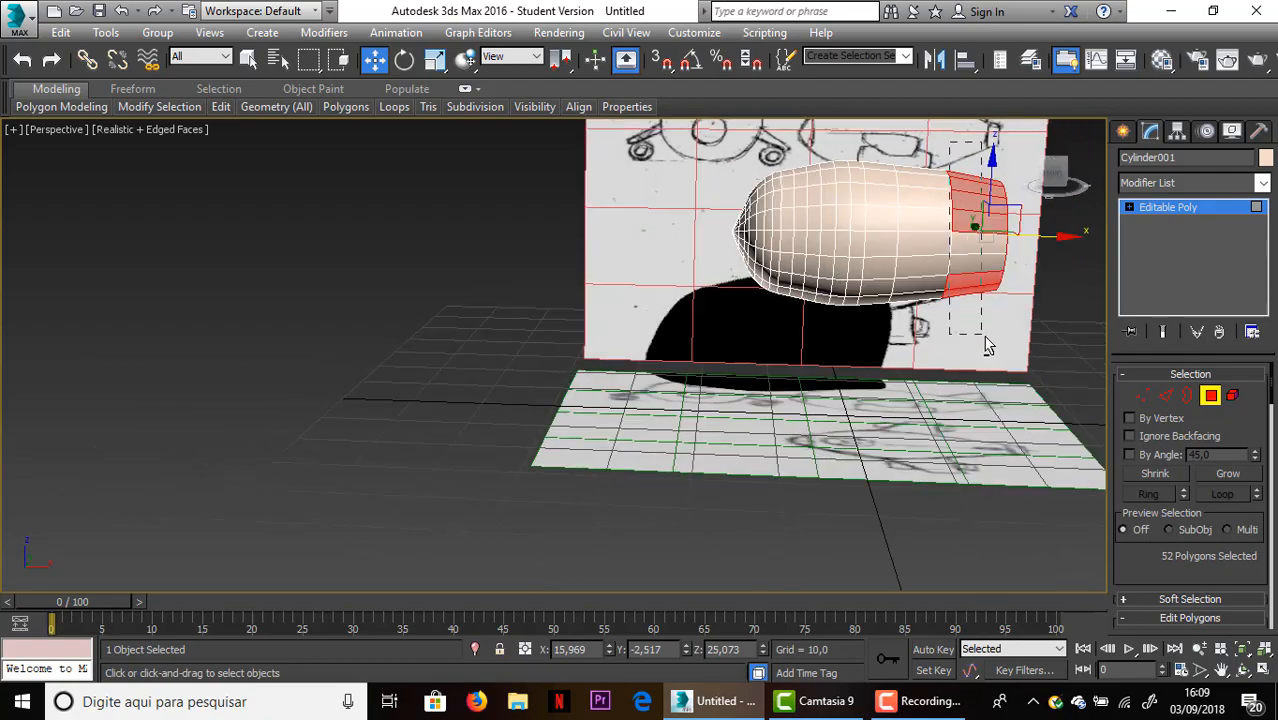
left_click_drag(985, 337, 985, 337, "alt")
left_click_drag(1056, 176, 1038, 198)
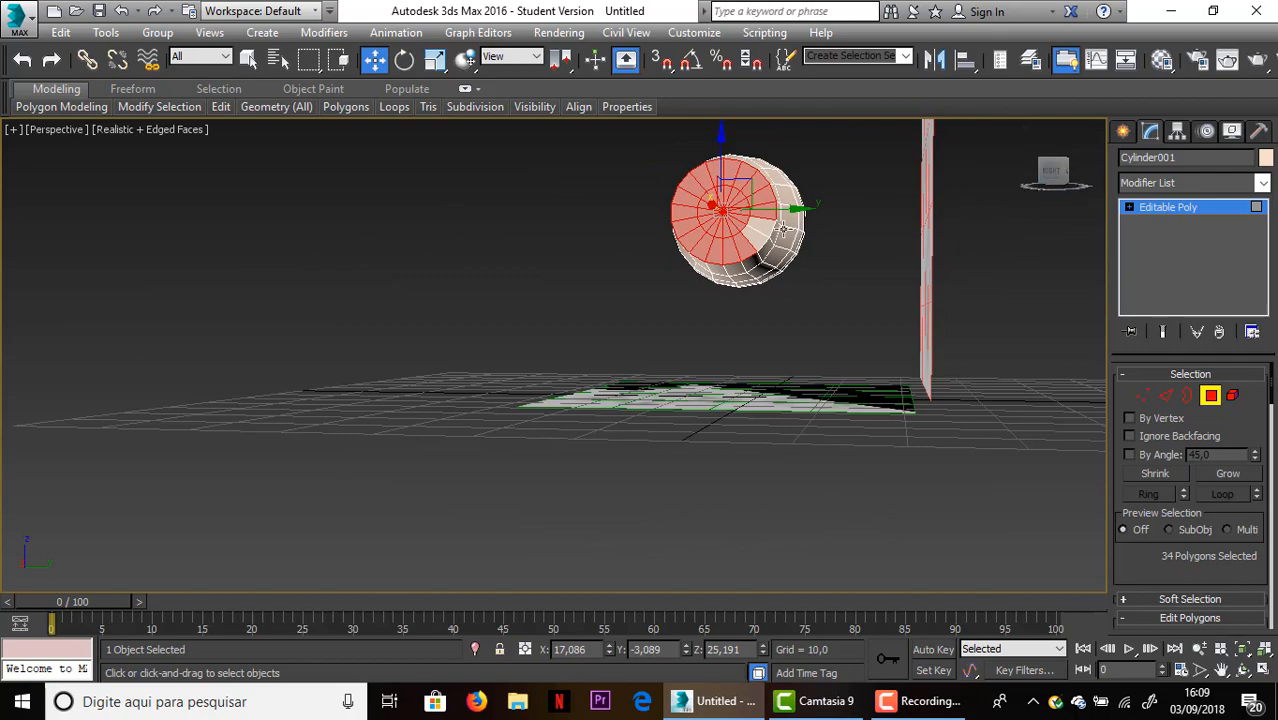
left_click(762, 228, "ctrl")
left_click(755, 241, "ctrl")
mouse_move(1043, 172)
left_mouse_down()
mouse_move(1062, 178)
mouse_move(1045, 180)
left_mouse_up()
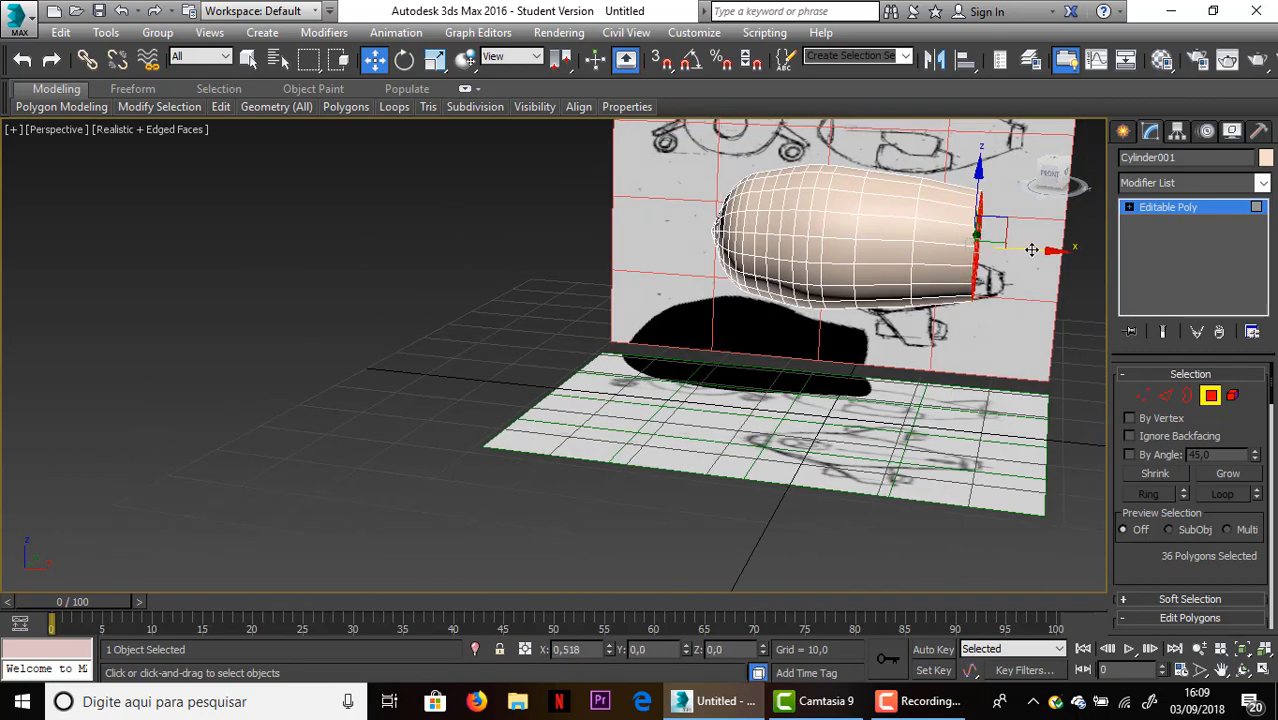
Move the tail cap polygons outward along the X axis to about X 19.15, scale them down uniformly, and clear the selection
left_click_drag(1031, 249, 1046, 246)
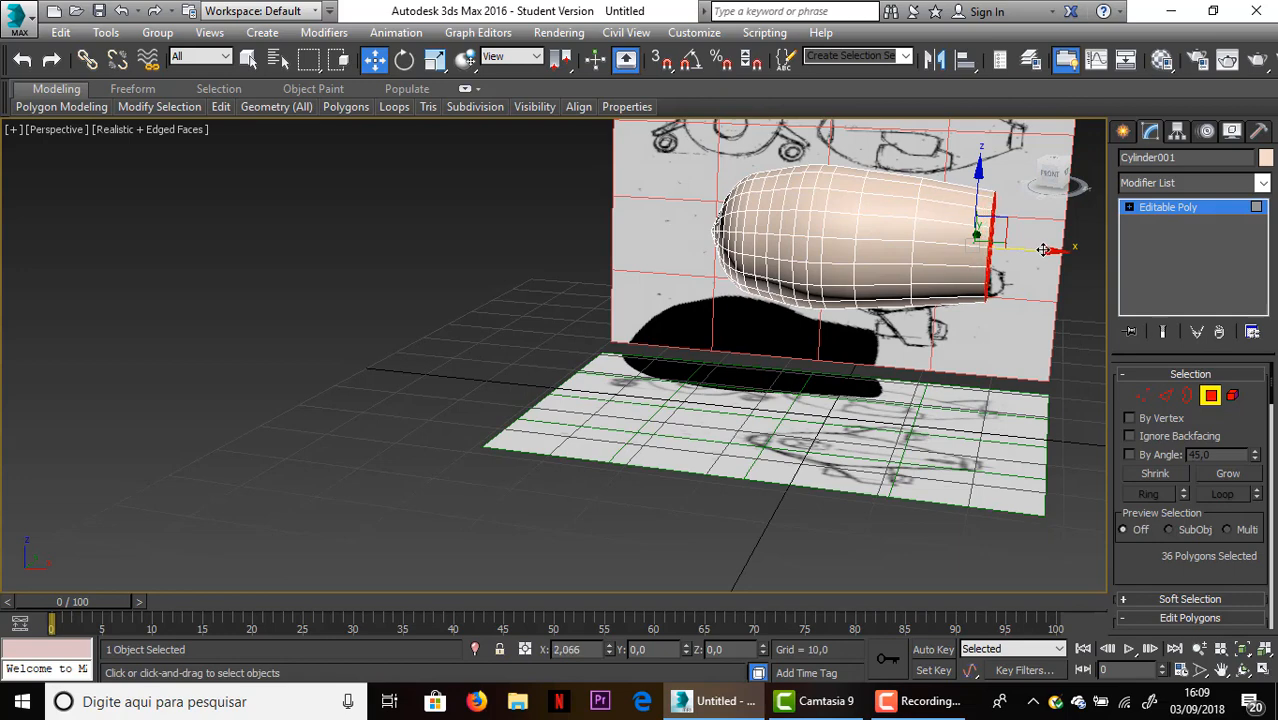
left_click(433, 59)
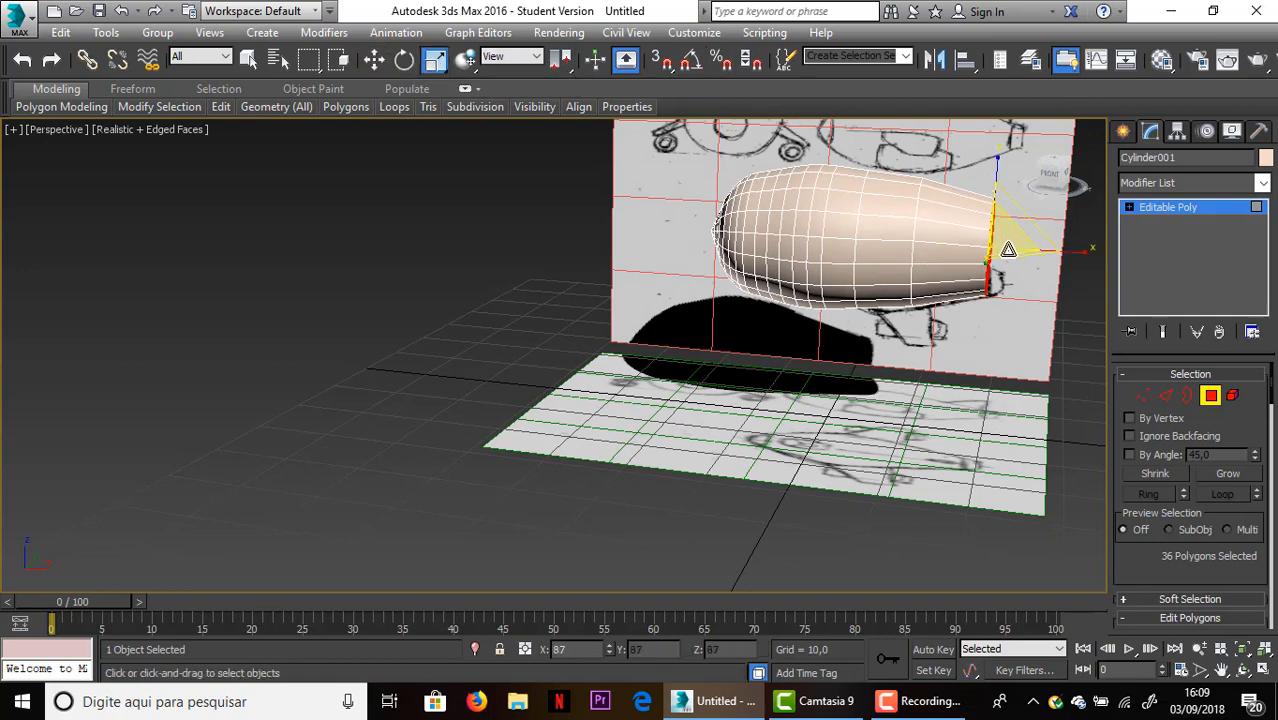
left_click_drag(1008, 249, 1015, 268)
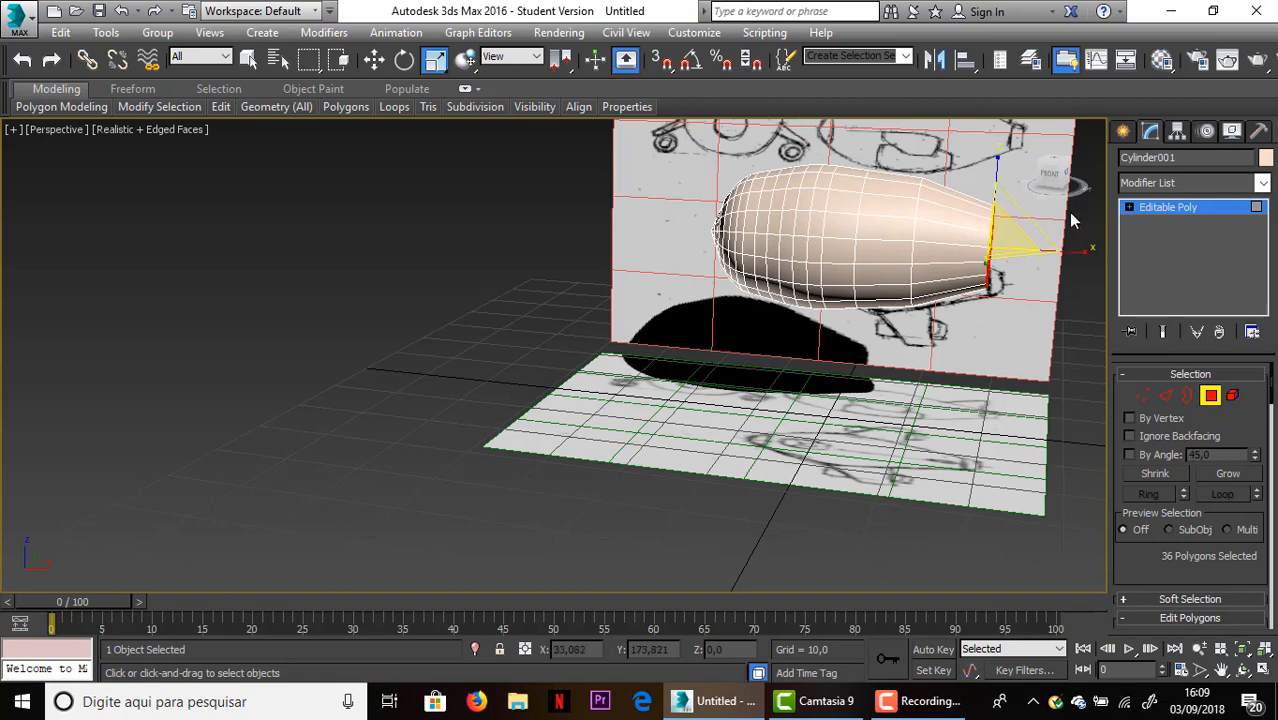
left_click_drag(1003, 225, 1015, 245)
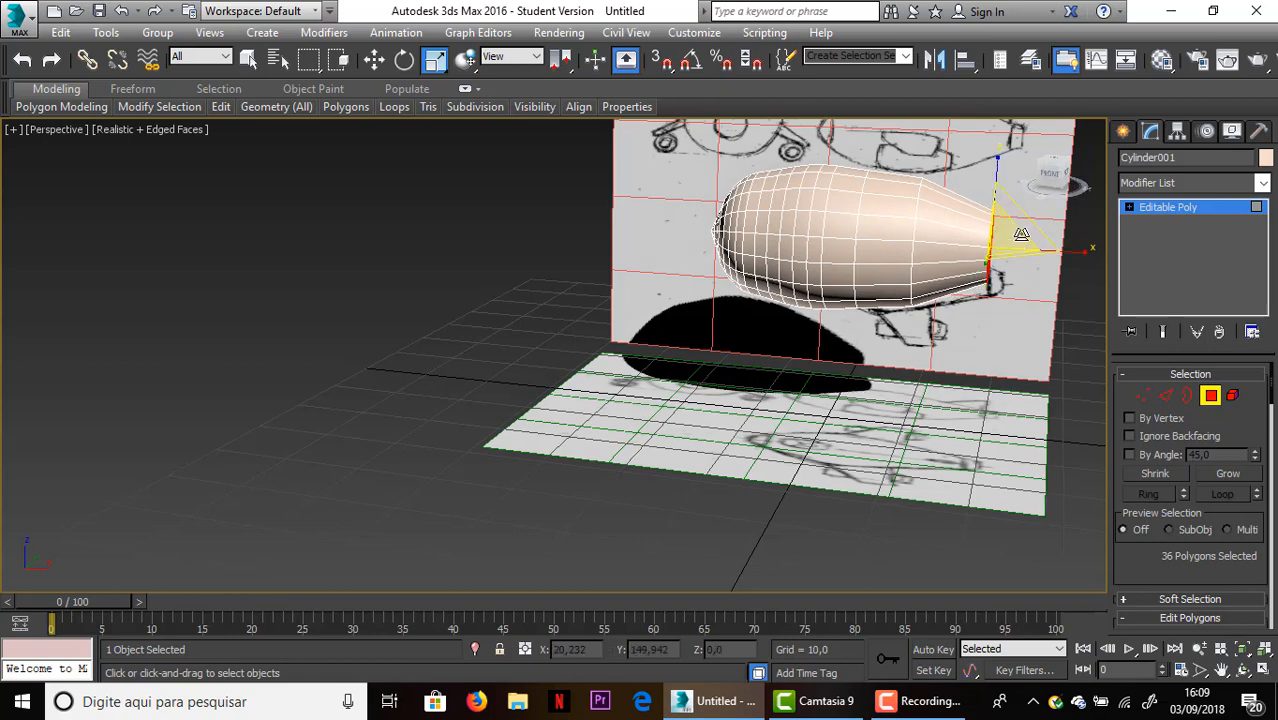
left_click(374, 60)
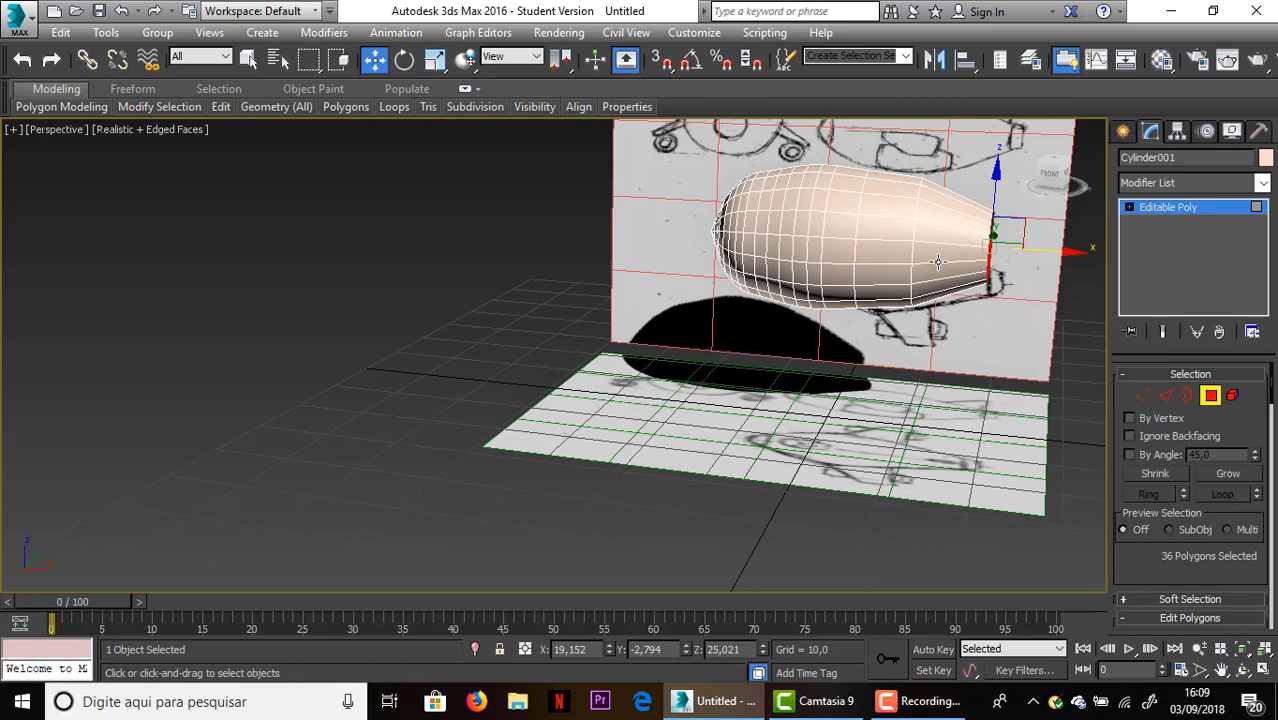
left_click(1038, 248)
scroll(1033, 207, "up", 3)
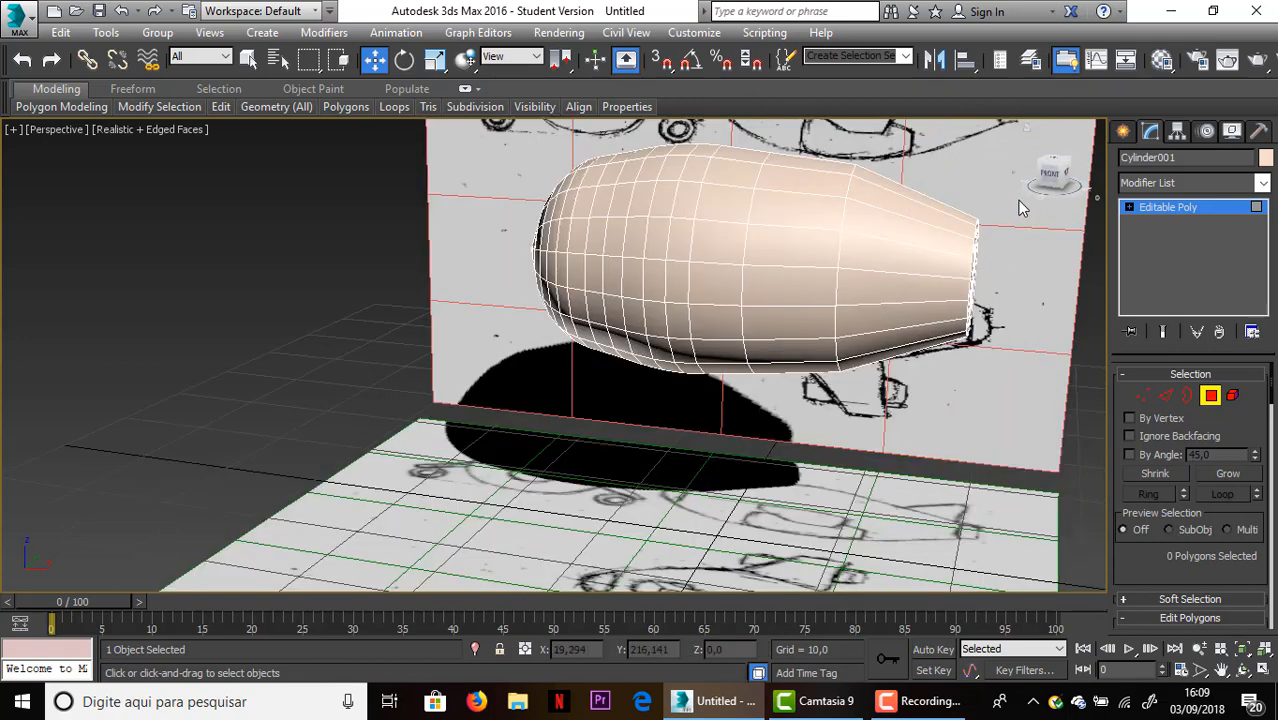
Chamfer the edge loop just ahead of the tail cap with an amount of 4.517 and 6 segments, and clear the selection
left_click(1166, 396)
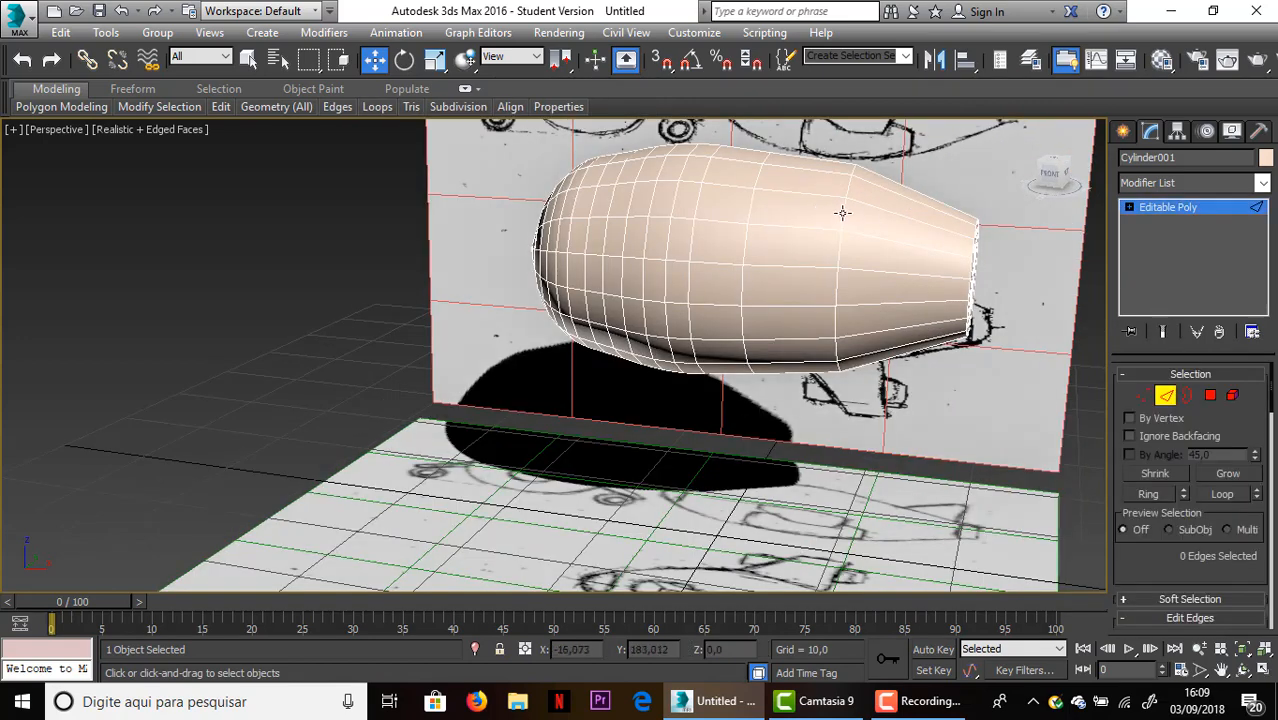
left_click(845, 208)
scroll(1183, 488, "down", 4)
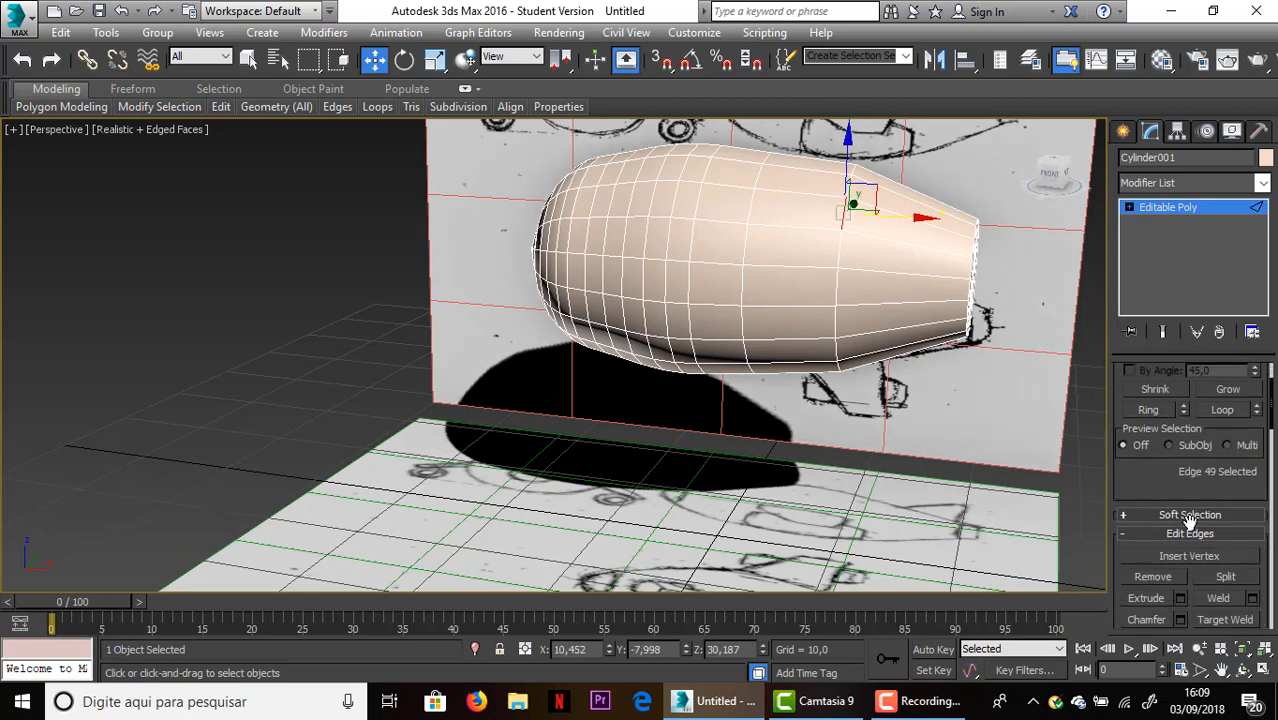
left_click(1237, 384)
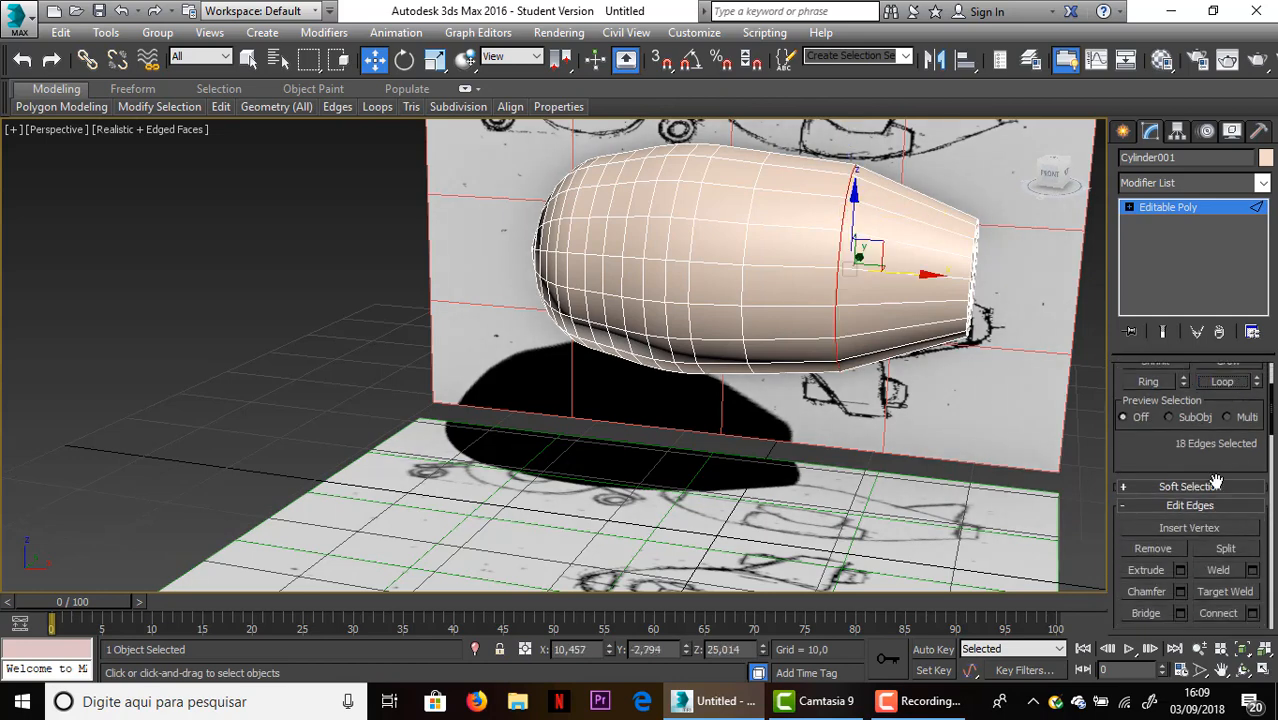
left_click(1180, 591)
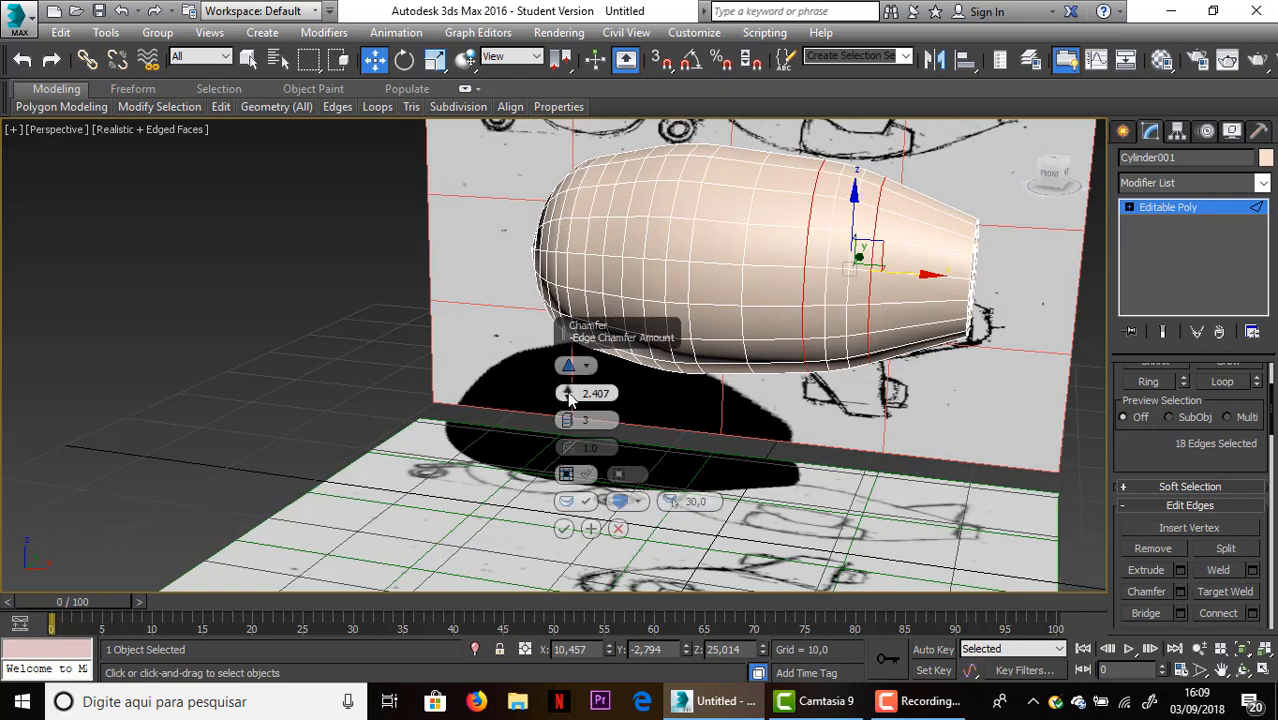
left_click_drag(568, 397, 568, 374)
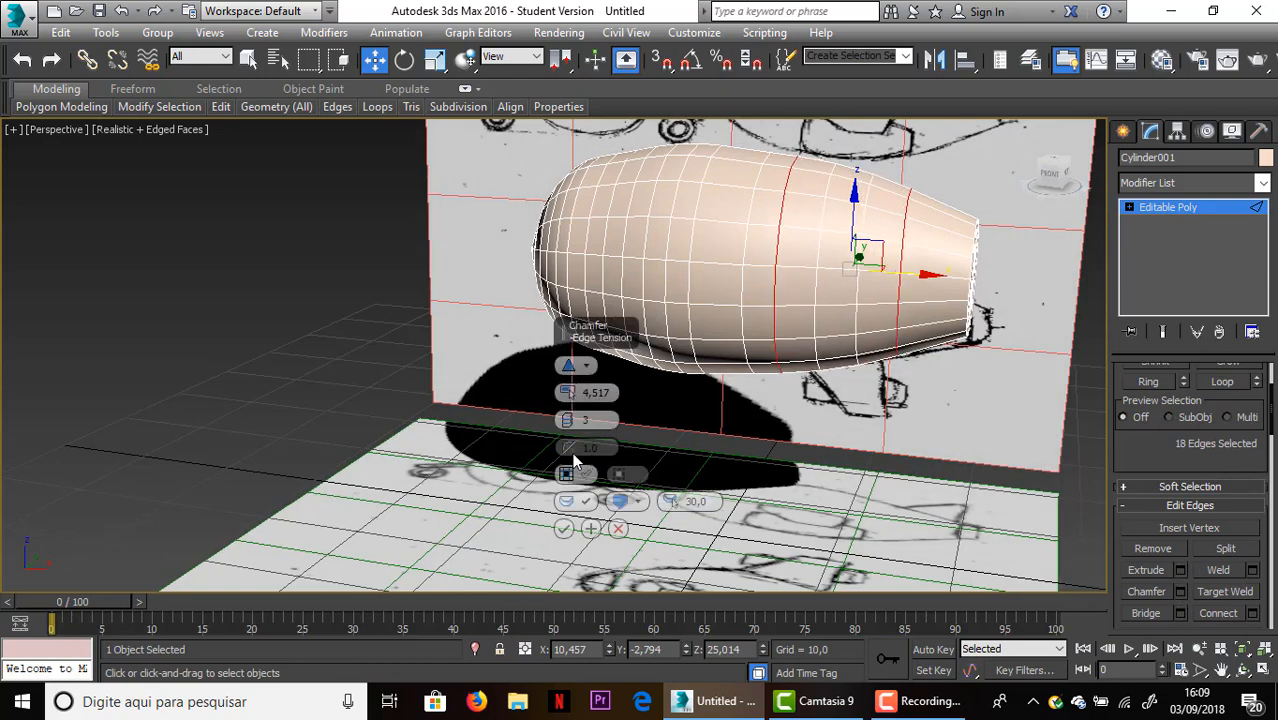
left_click_drag(567, 422, 567, 406)
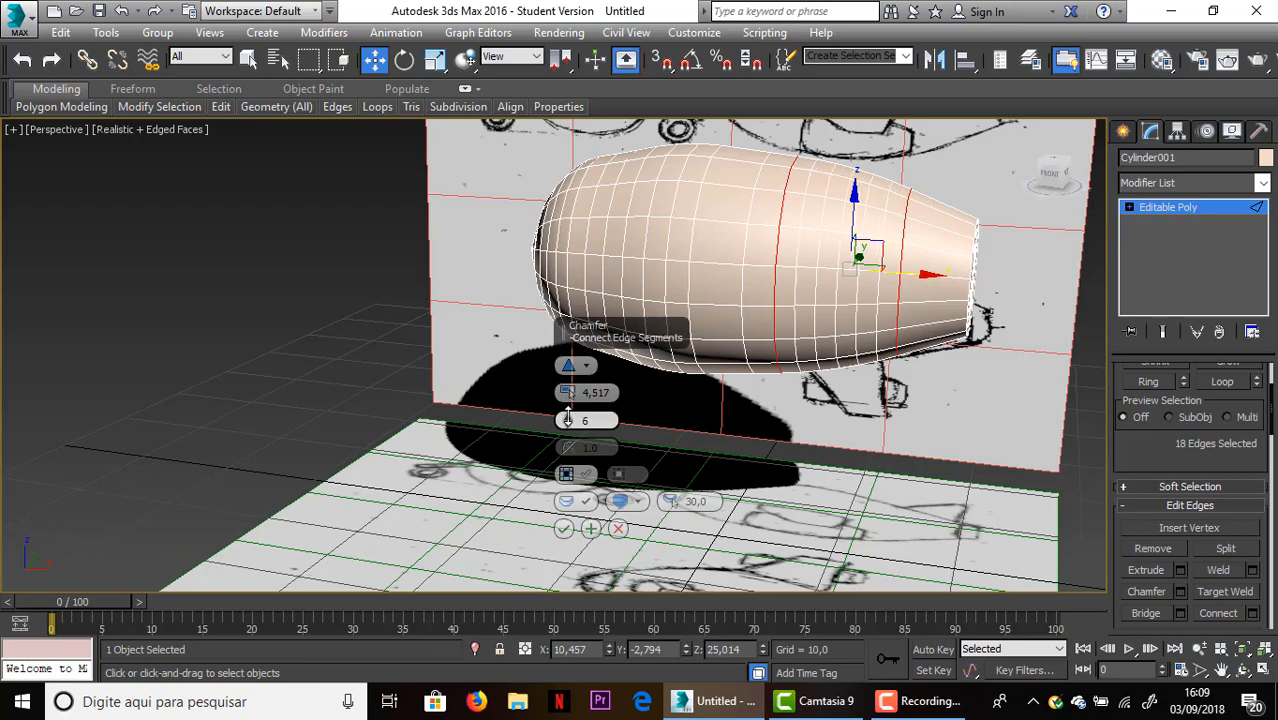
left_click(563, 528)
left_click(765, 322)
Examine the fuselage's nose, body and tail from several angles against the reference drawings
scroll(765, 322, "up", 4)
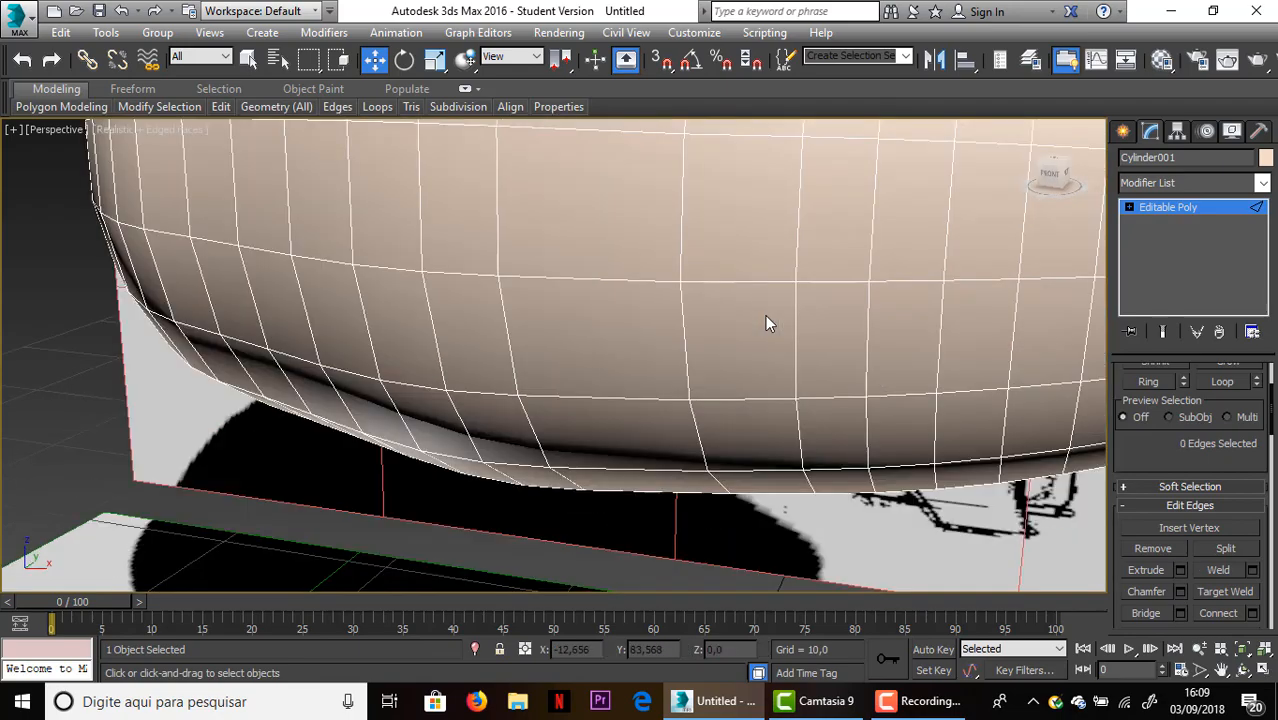
scroll(765, 315, "down", 5)
mouse_move(1073, 188)
left_mouse_down()
mouse_move(1015, 195)
mouse_move(1055, 185)
mouse_move(1050, 198)
left_mouse_up()
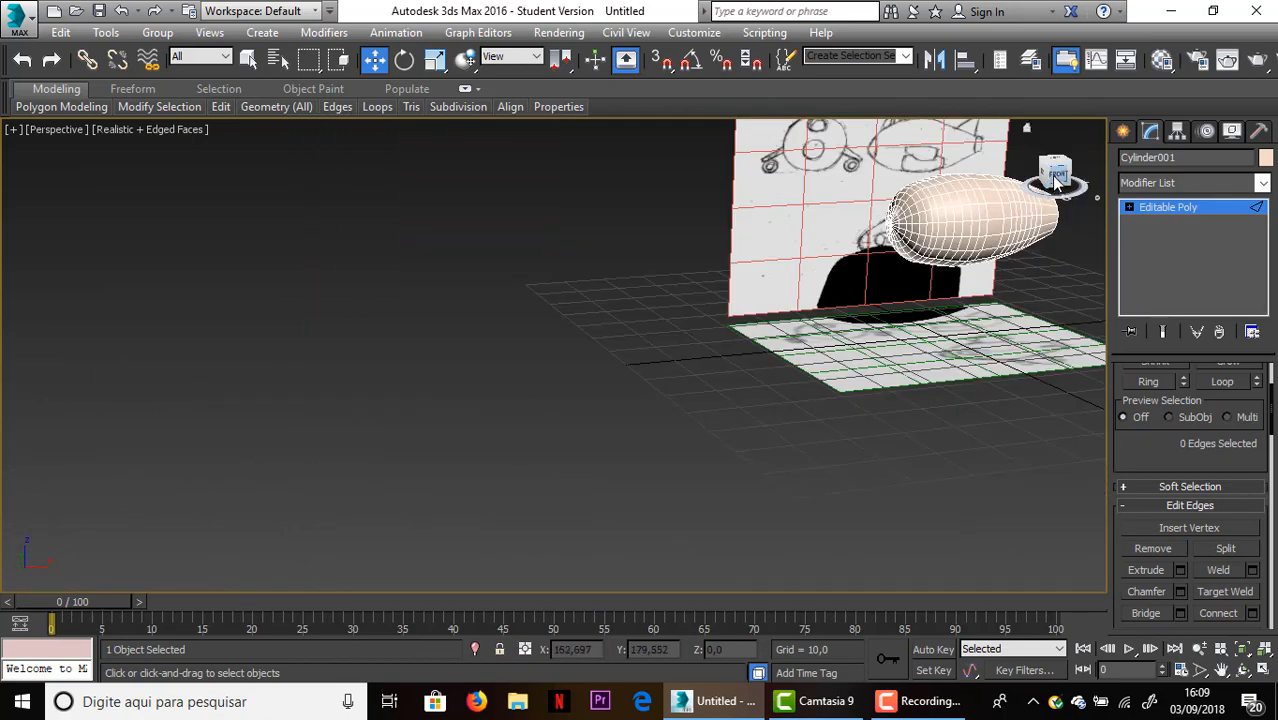
left_click(1055, 183)
scroll(712, 282, "up", 4)
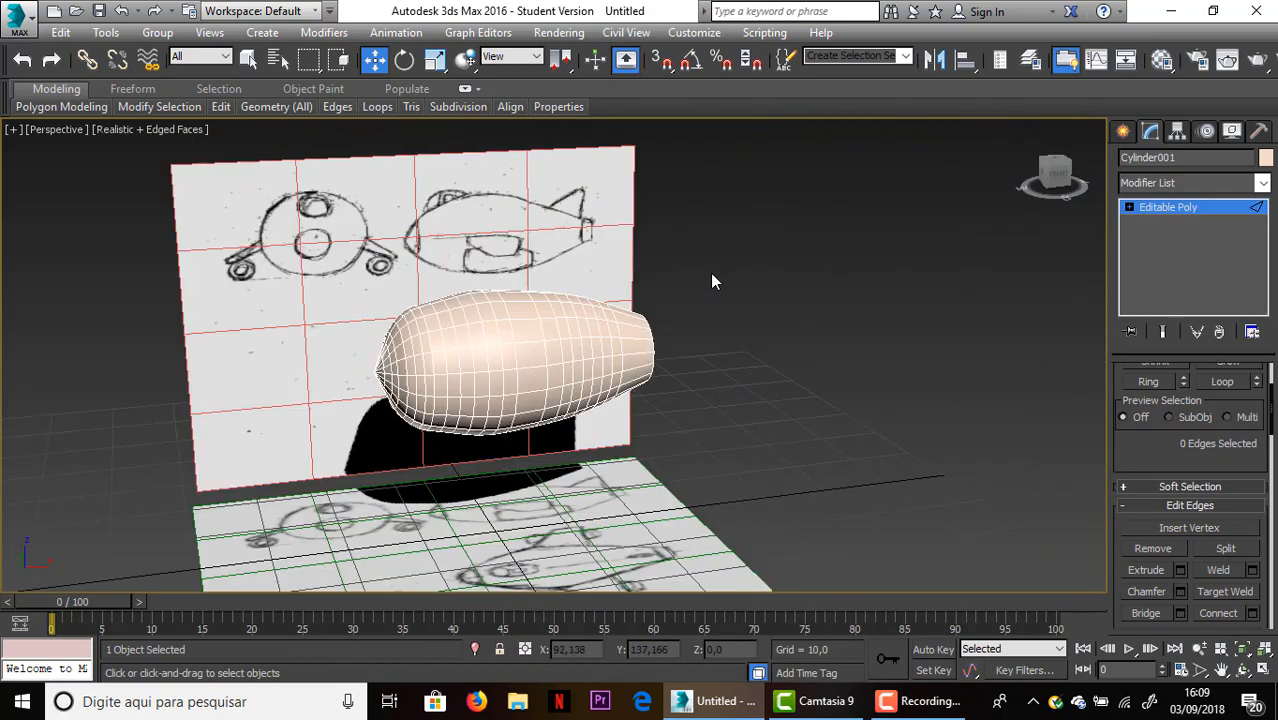
scroll(712, 281, "up", 3)
middle_click_drag(719, 275, 901, 343)
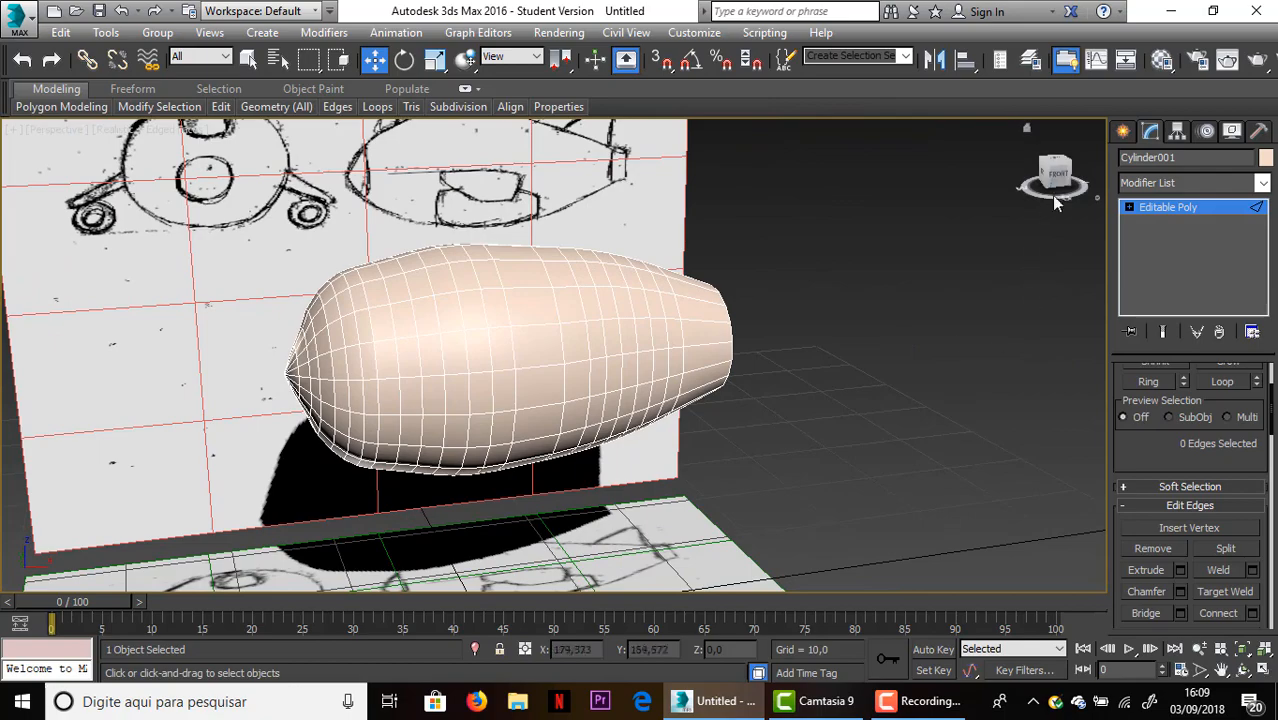
mouse_move(1055, 200)
left_mouse_down()
mouse_move(970, 198)
mouse_move(1050, 195)
mouse_move(1040, 180)
mouse_move(1056, 177)
left_mouse_up()
scroll(875, 222, "up", 4)
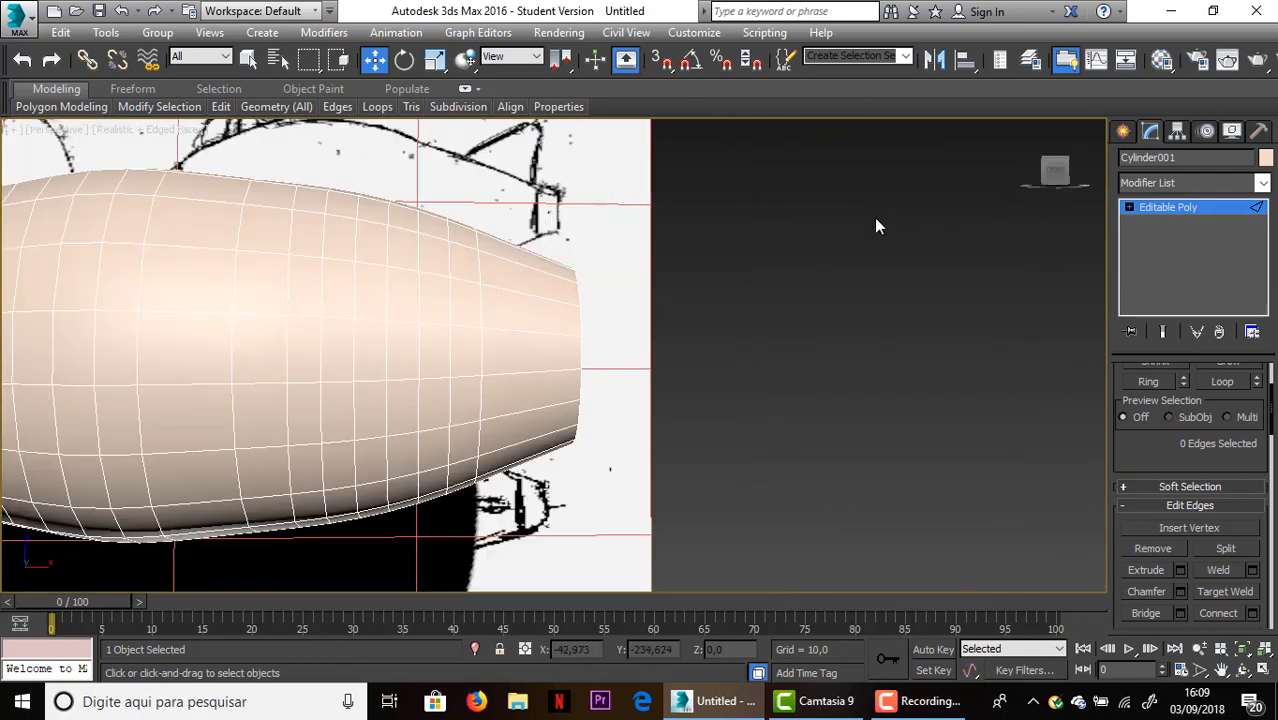
scroll(877, 224, "down", 4)
left_click_drag(1055, 172, 1045, 178)
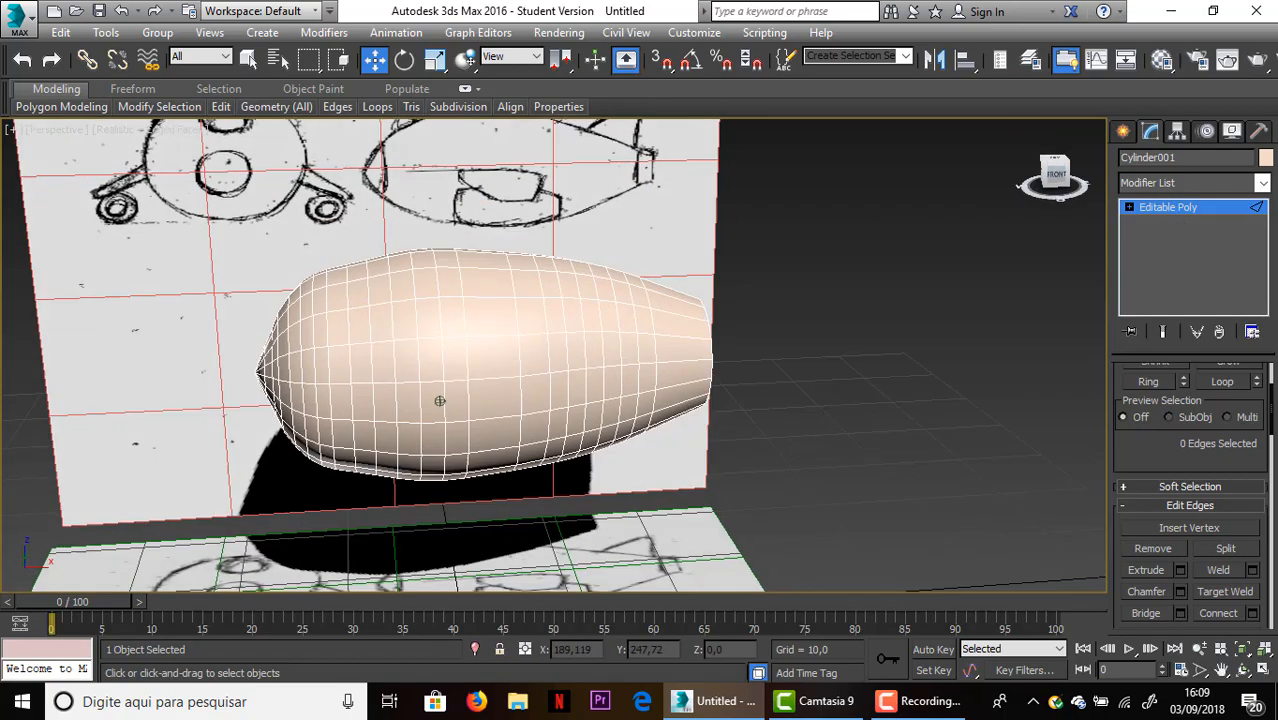
middle_click_drag(439, 401, 439, 400, "alt")
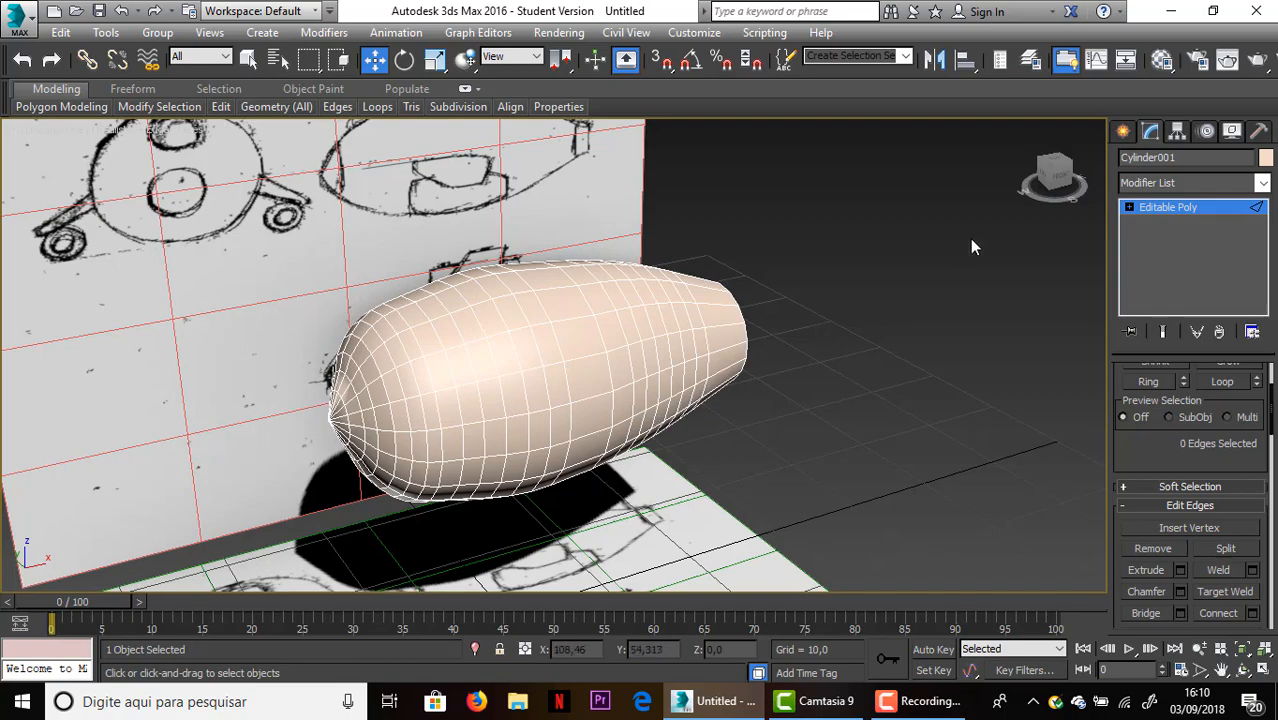
middle_click_drag(439, 401, 439, 401, "alt")
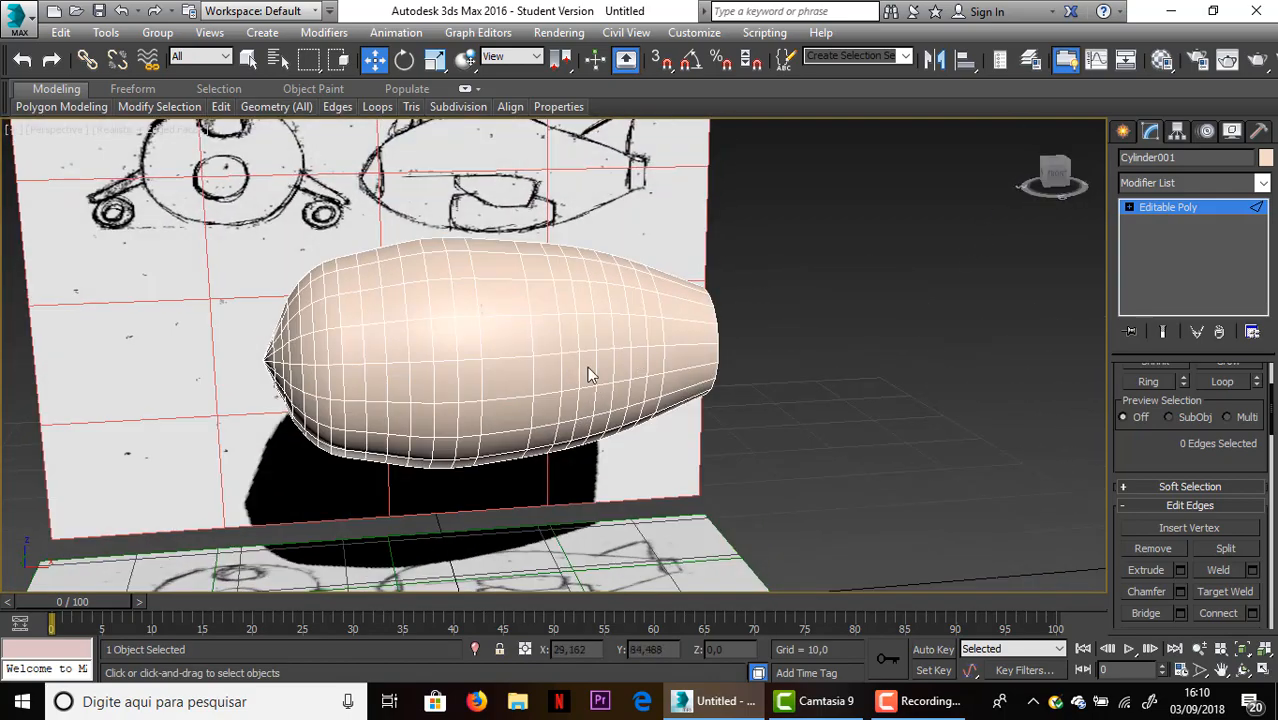
left_click_drag(1045, 176, 1190, 180)
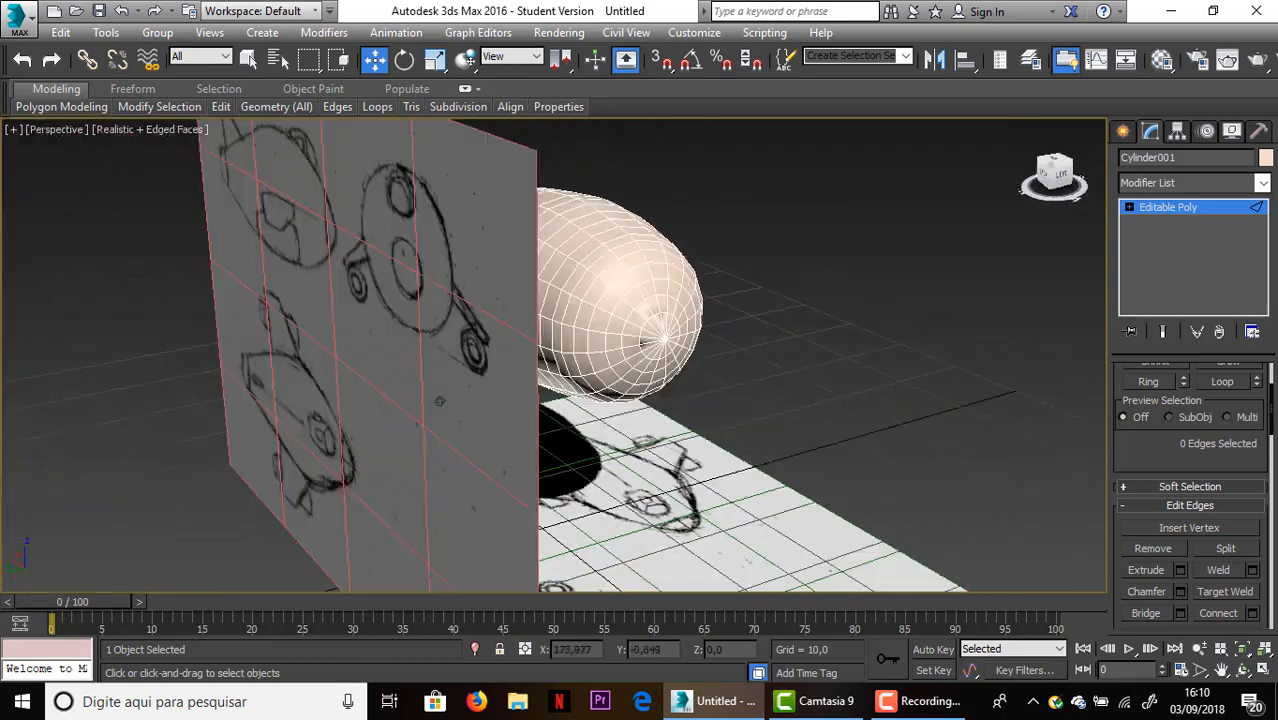
middle_click_drag(439, 401, 439, 401, "alt")
scroll(1152, 450, "up", 3)
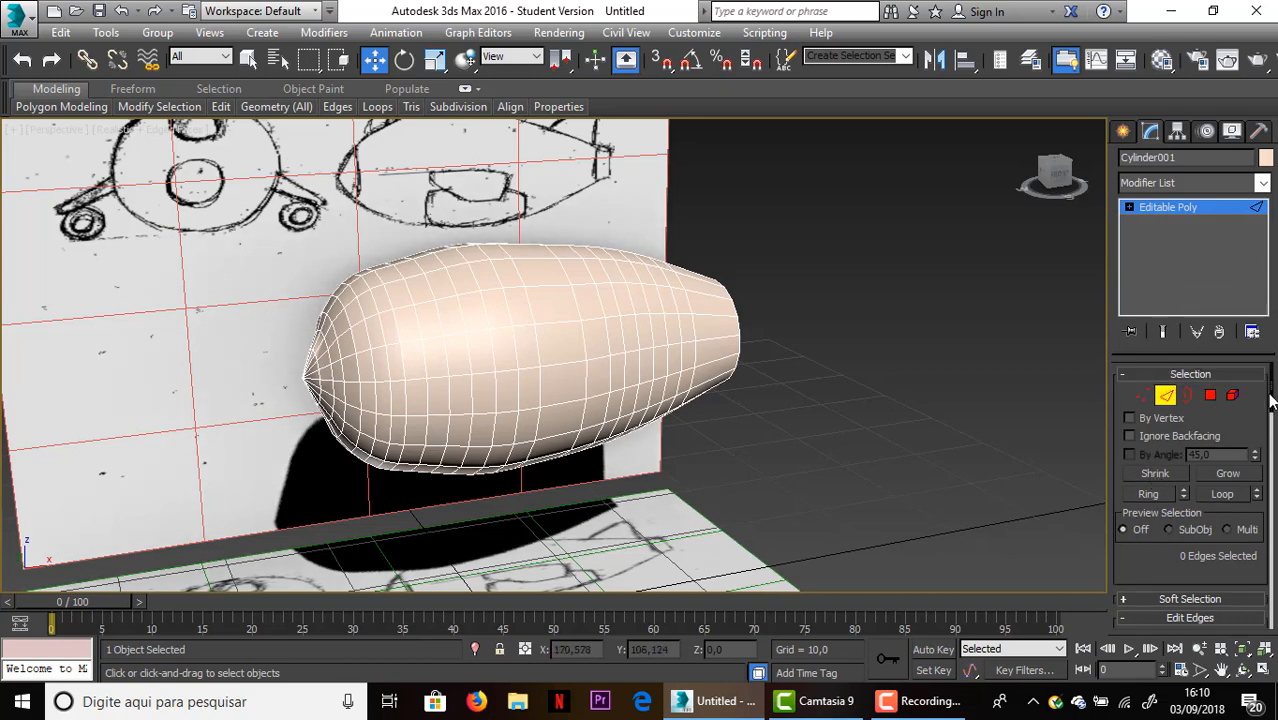
Create a box about 12.77 long, 8.84 wide and 1.32 high on the horizontal reference plane, over the lower airplane sketch
left_click_drag(1267, 470, 1255, 430)
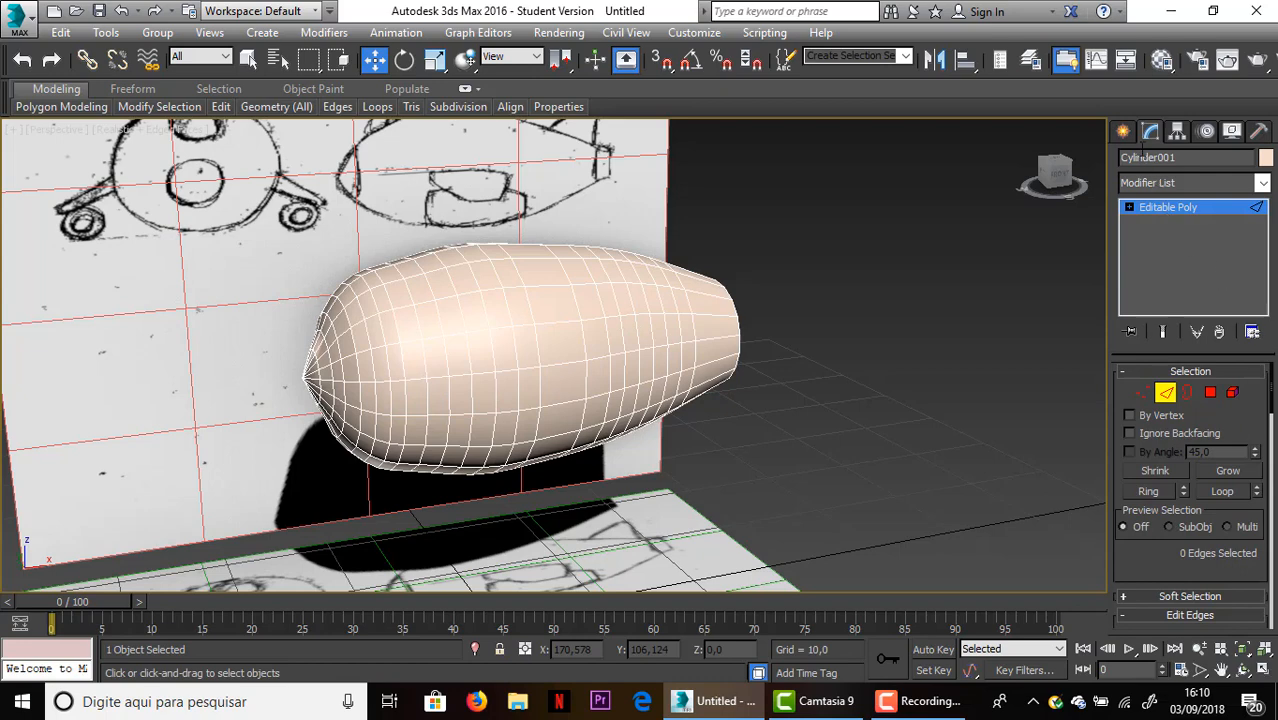
left_click(1124, 133)
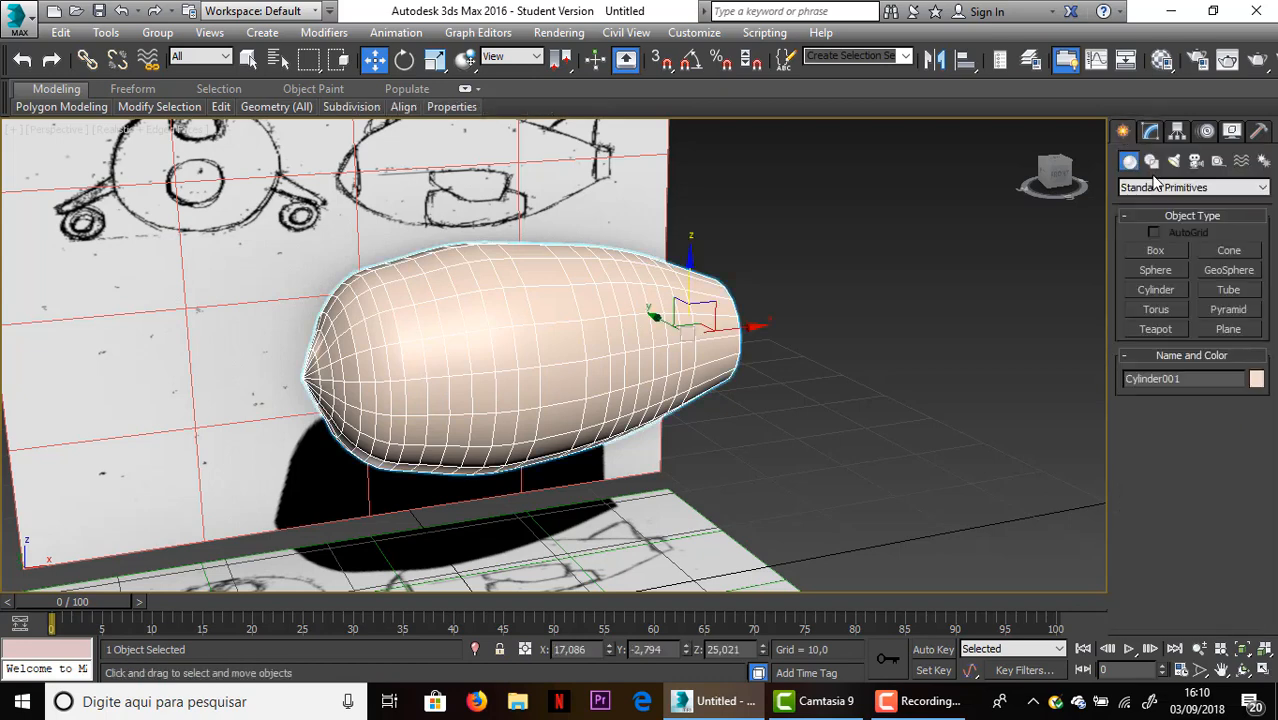
scroll(762, 203, "down", 3)
scroll(757, 195, "up", 3)
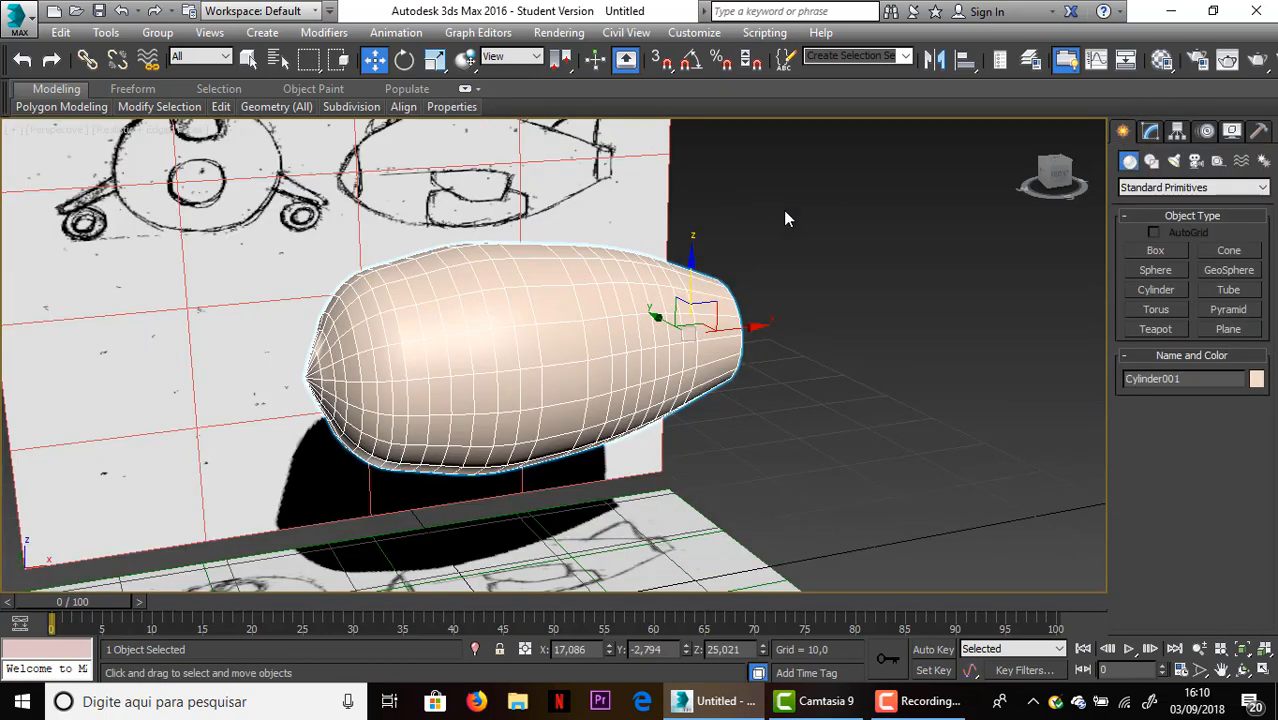
left_click(1157, 250)
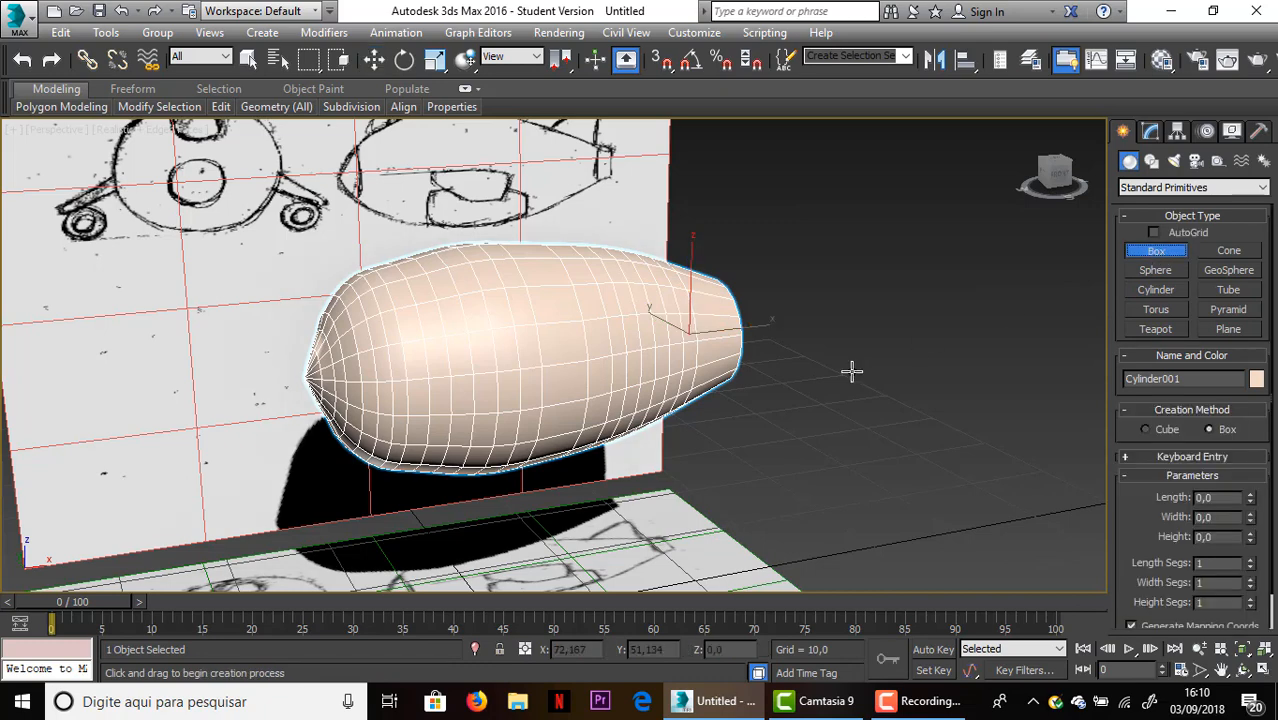
scroll(748, 460, "down", 4)
left_click_drag(703, 532, 764, 542)
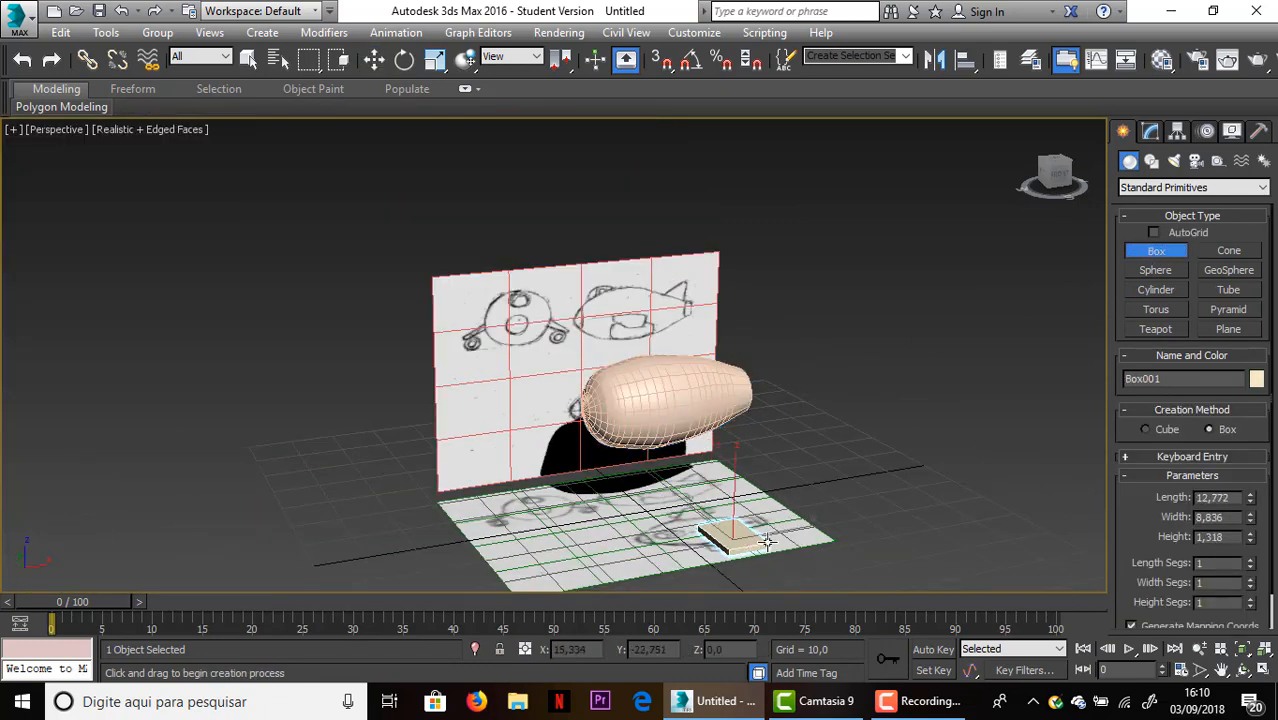
left_click(750, 528)
Resize the new box to length 12.006, width 8.306 and height 0.659
scroll(797, 477, "up", 4)
middle_click_drag(797, 477, 785, 300)
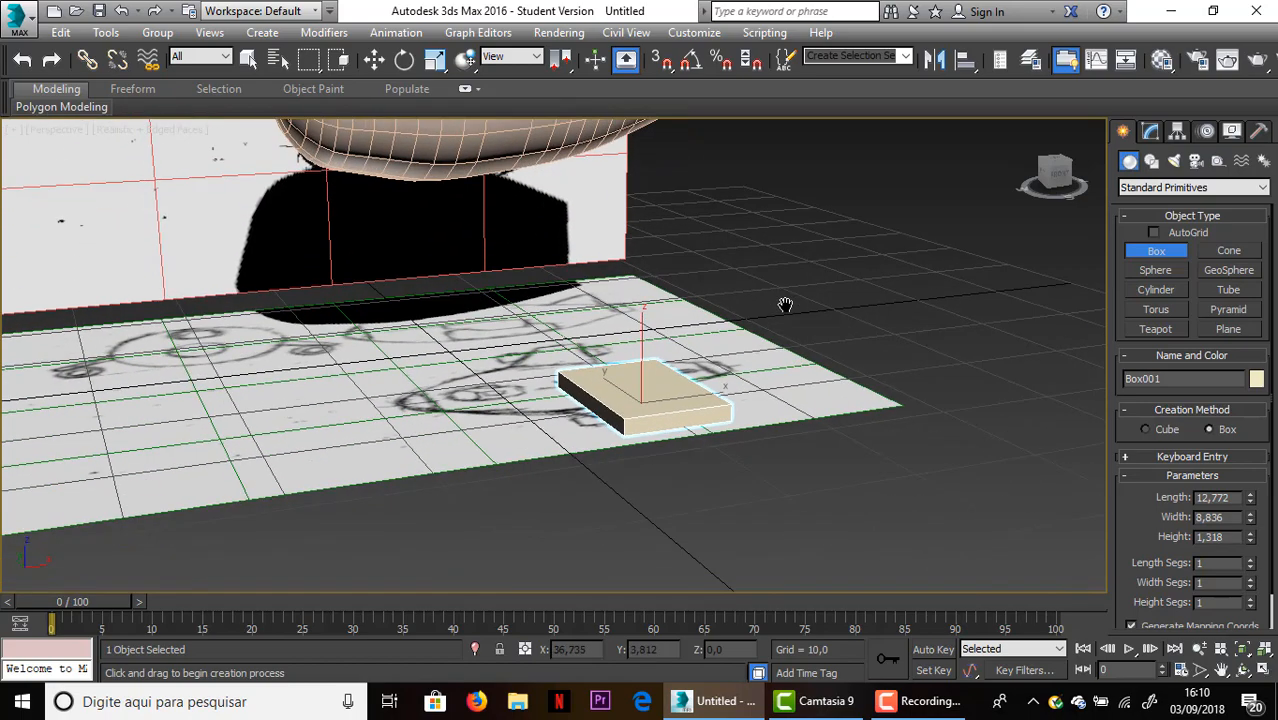
scroll(785, 300, "up", 3)
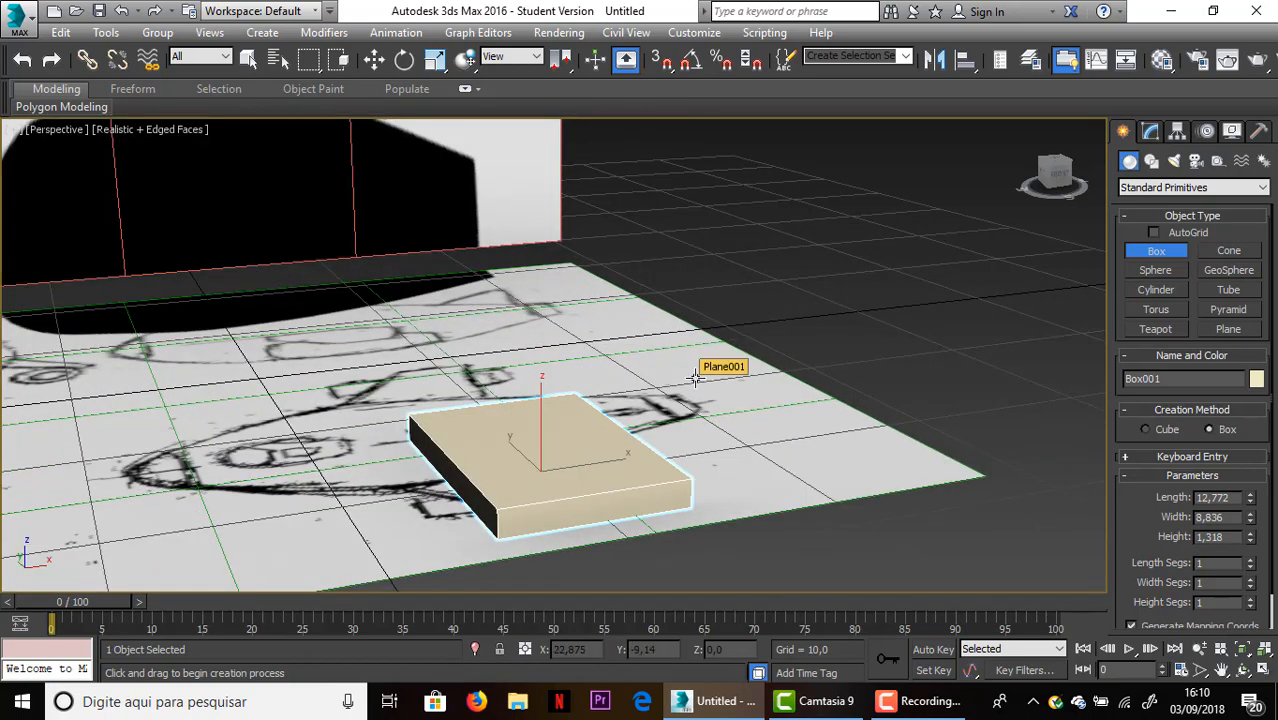
left_click(374, 59)
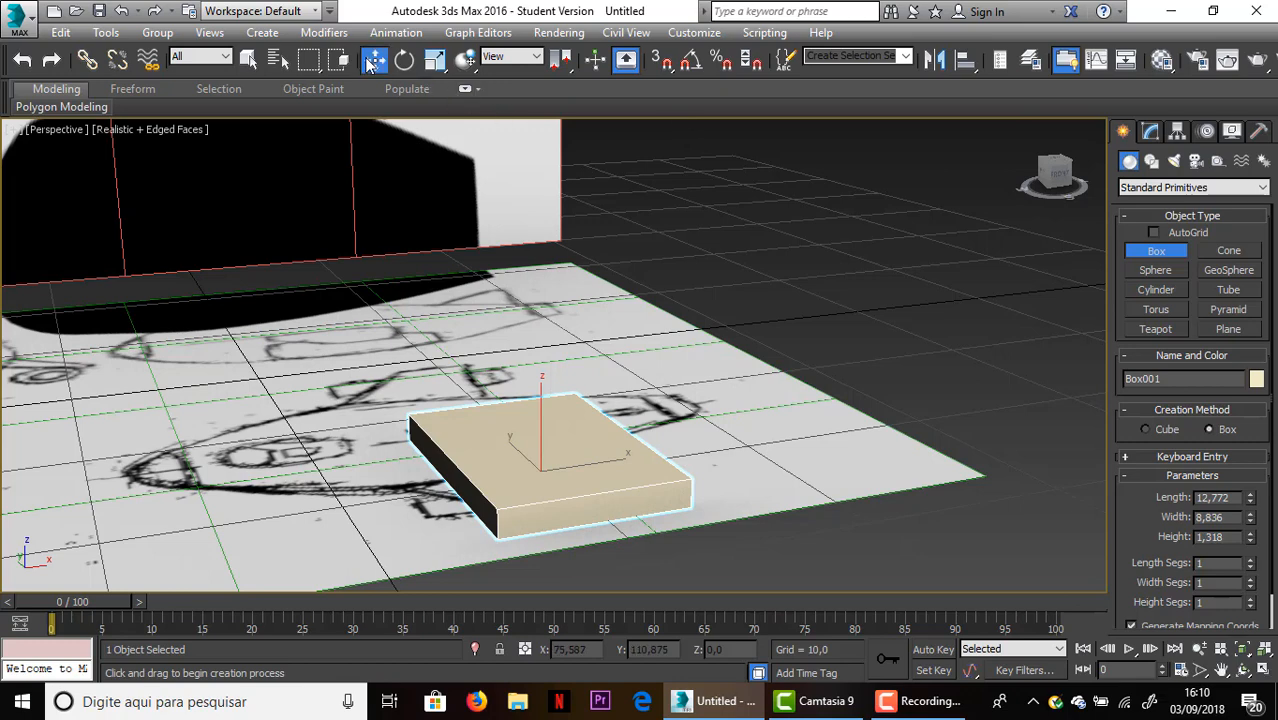
left_click(1150, 133)
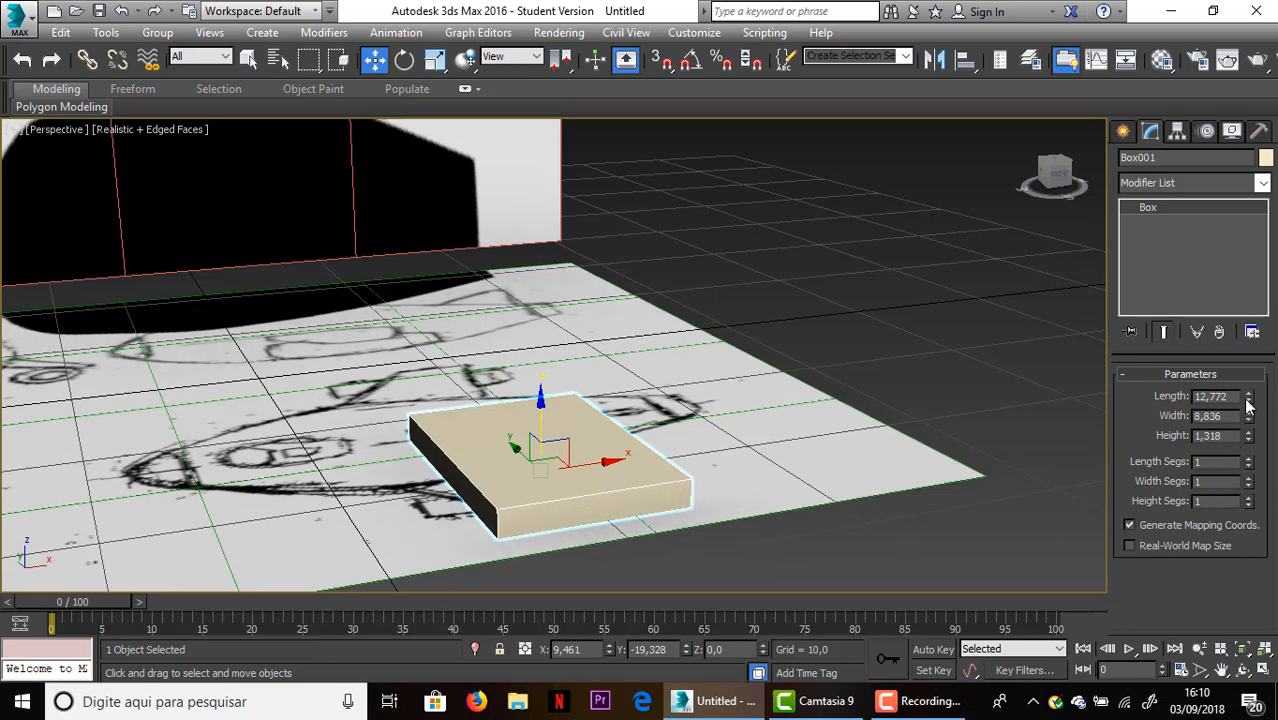
left_click_drag(1247, 402, 1250, 480)
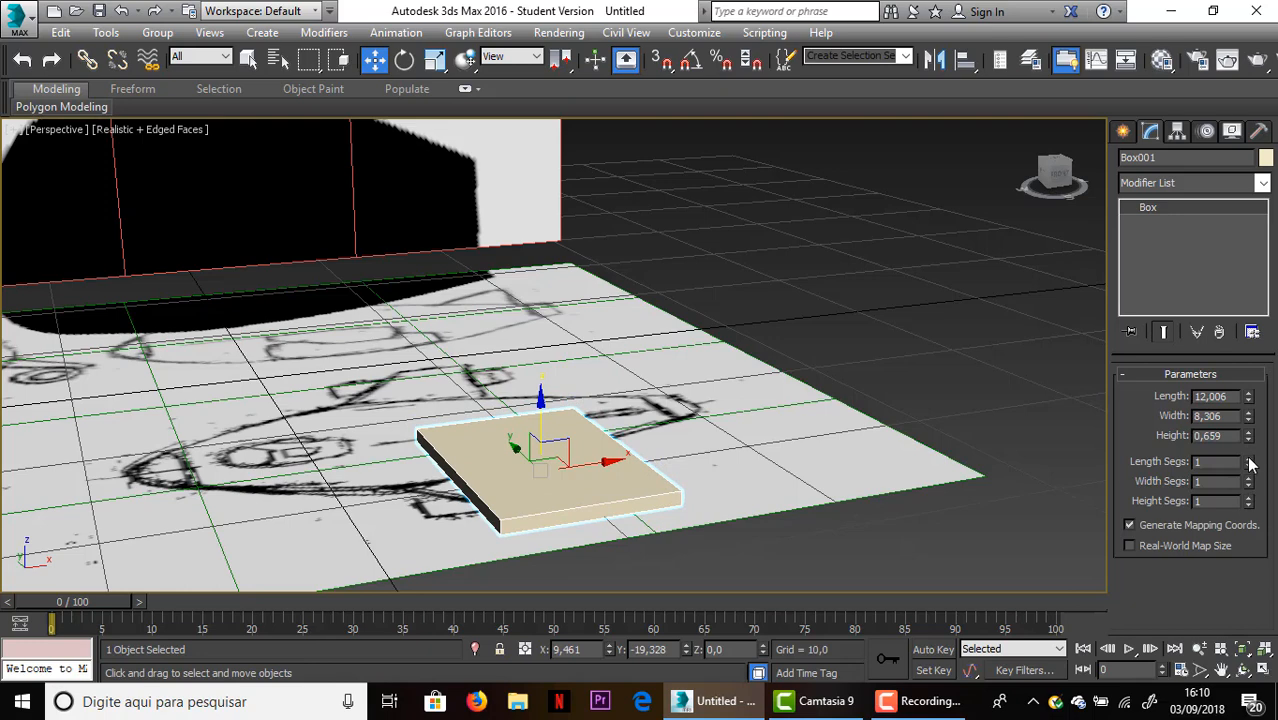
Divide the box into 4 length segments and 4 width segments
left_click(1249, 461)
left_click(1249, 461)
left_click(1249, 461)
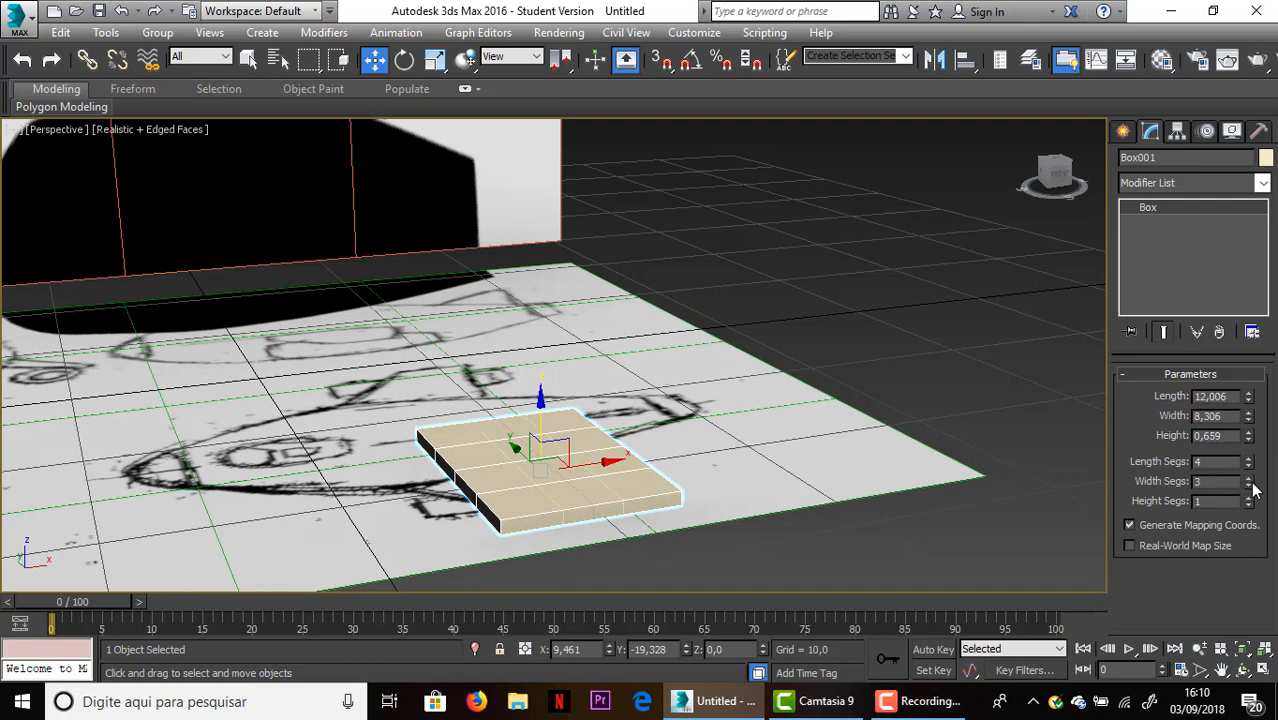
left_click(1249, 478)
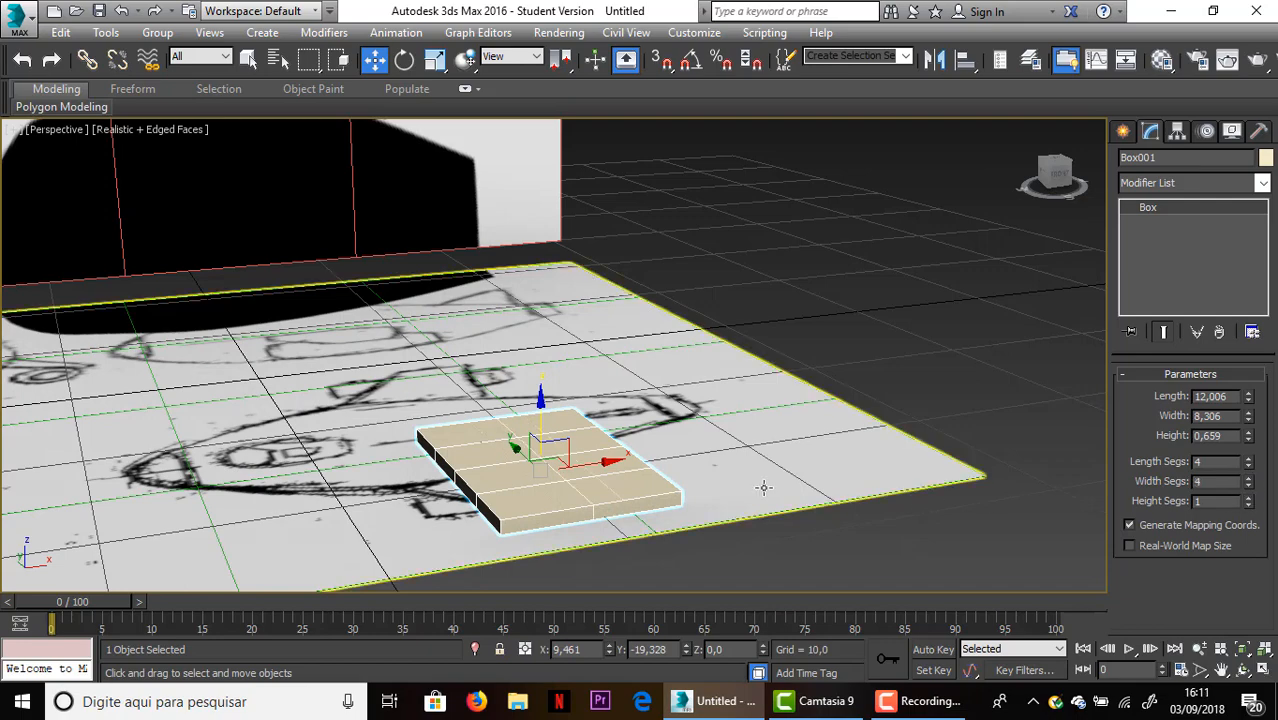
scroll(762, 484, "up", 3)
middle_click_drag(764, 484, 842, 413)
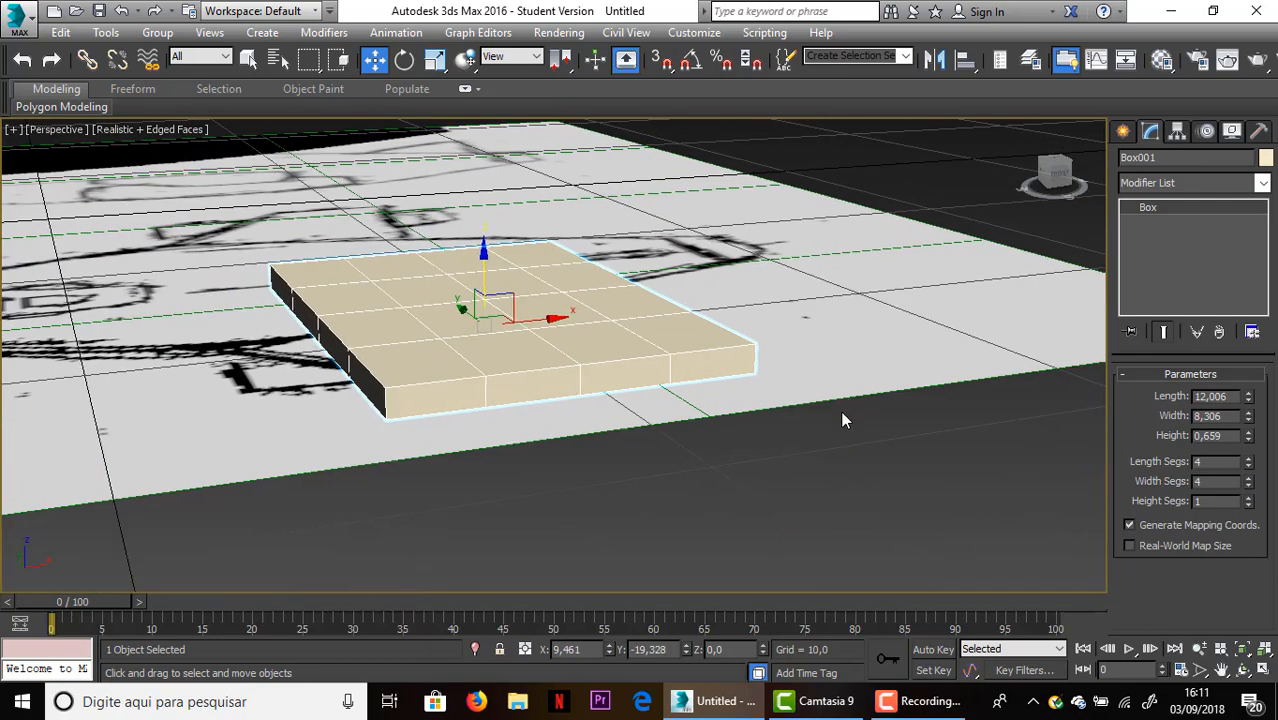
Set the box's height segments to 2 and convert it to an Editable Poly
left_click(1248, 497)
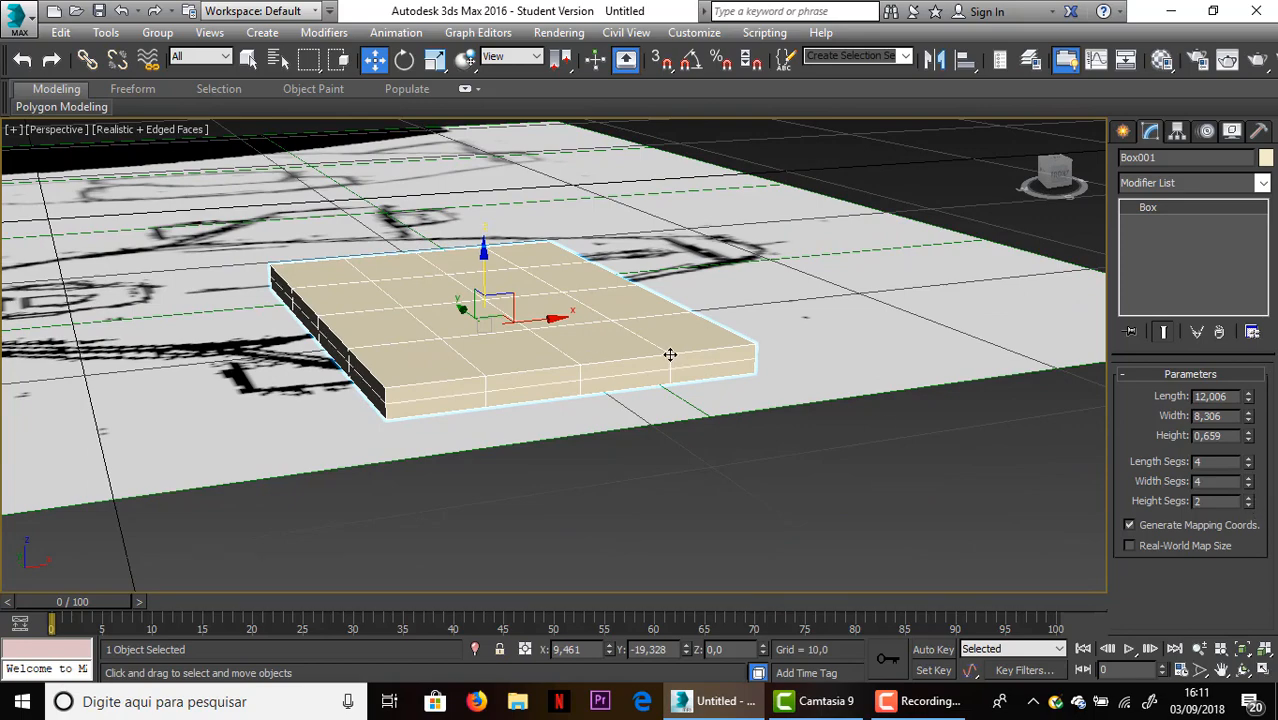
middle_click_drag(670, 354, 553, 355, "alt")
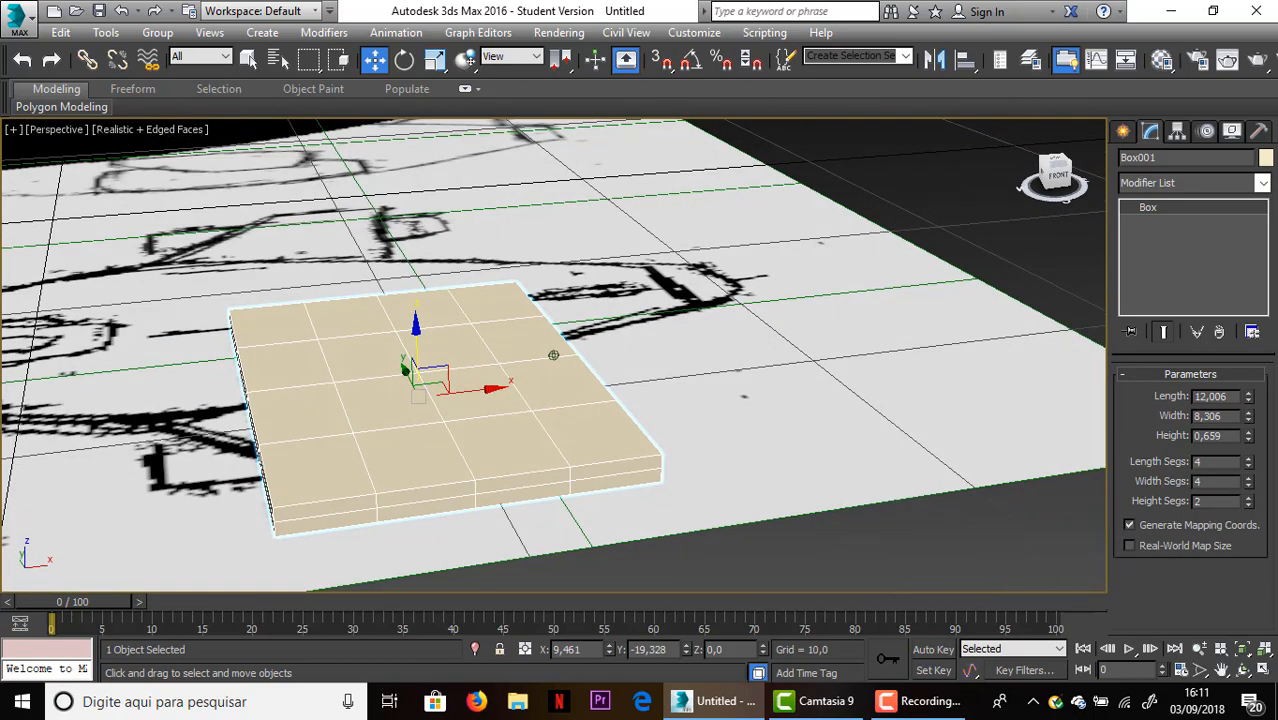
left_click_drag(1060, 182, 1084, 184)
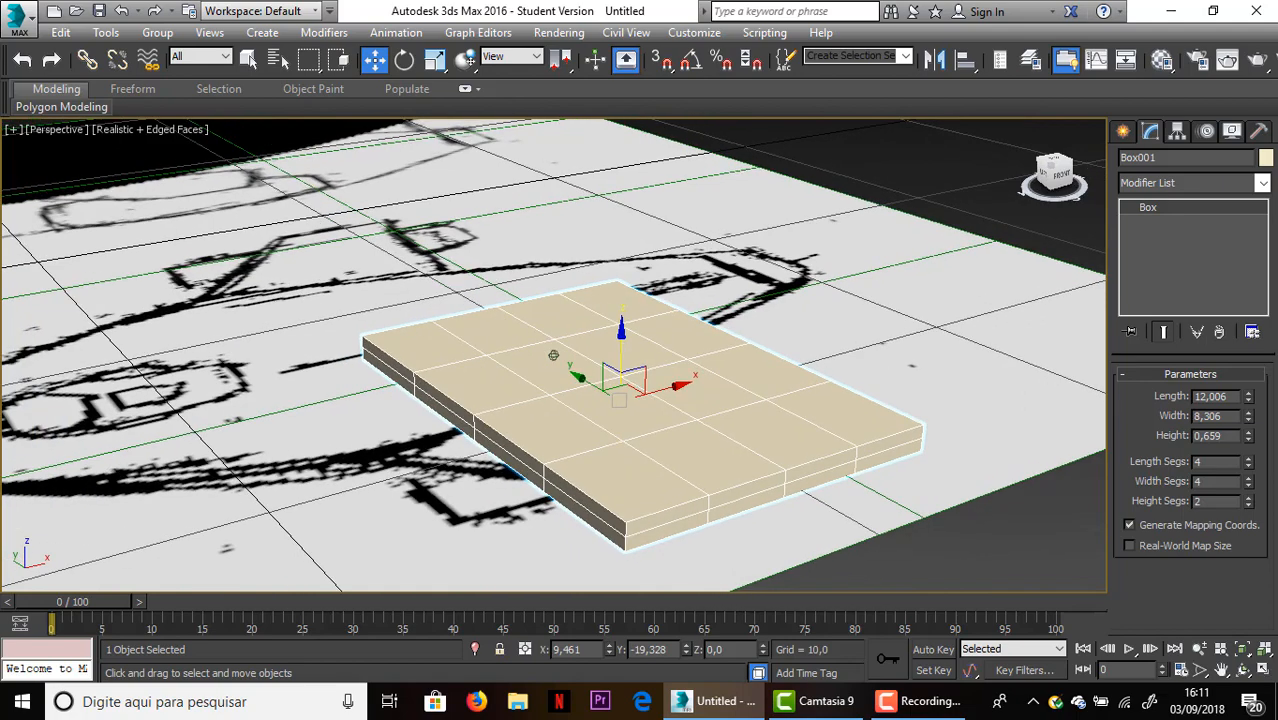
middle_click_drag(845, 362, 817, 308)
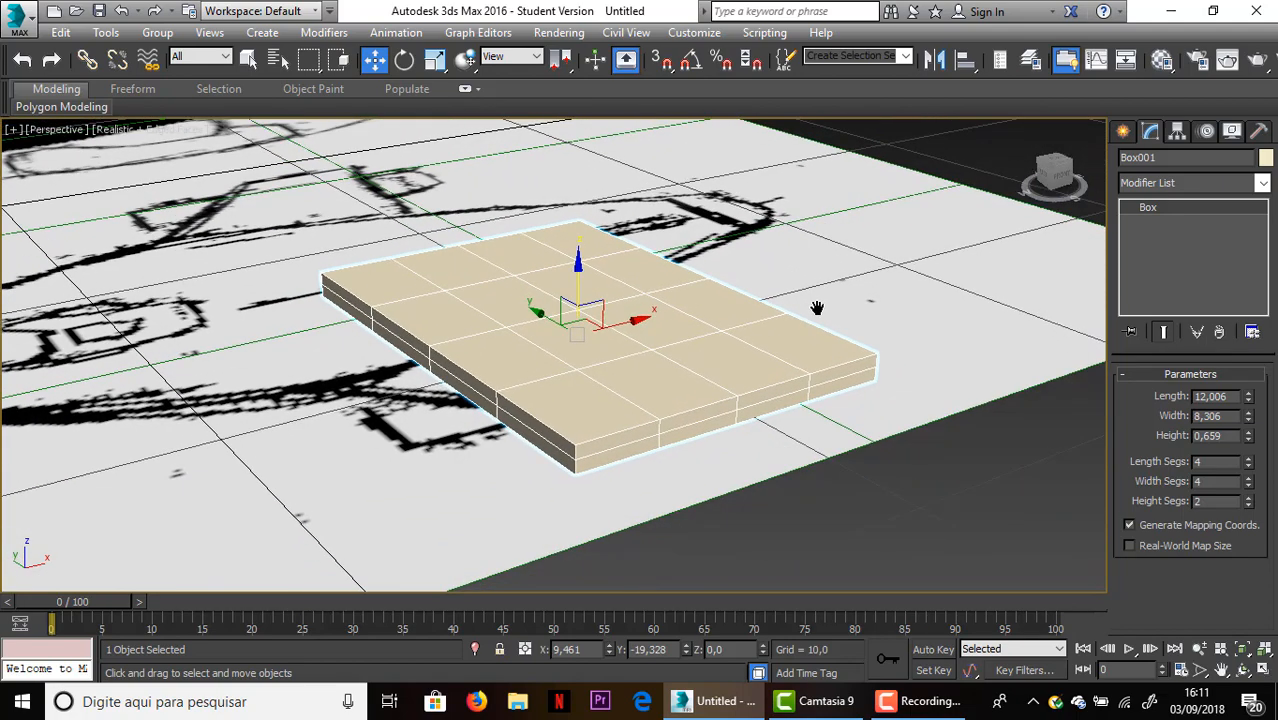
scroll(727, 365, "up", 5)
scroll(746, 342, "down", 5)
right_click(720, 354)
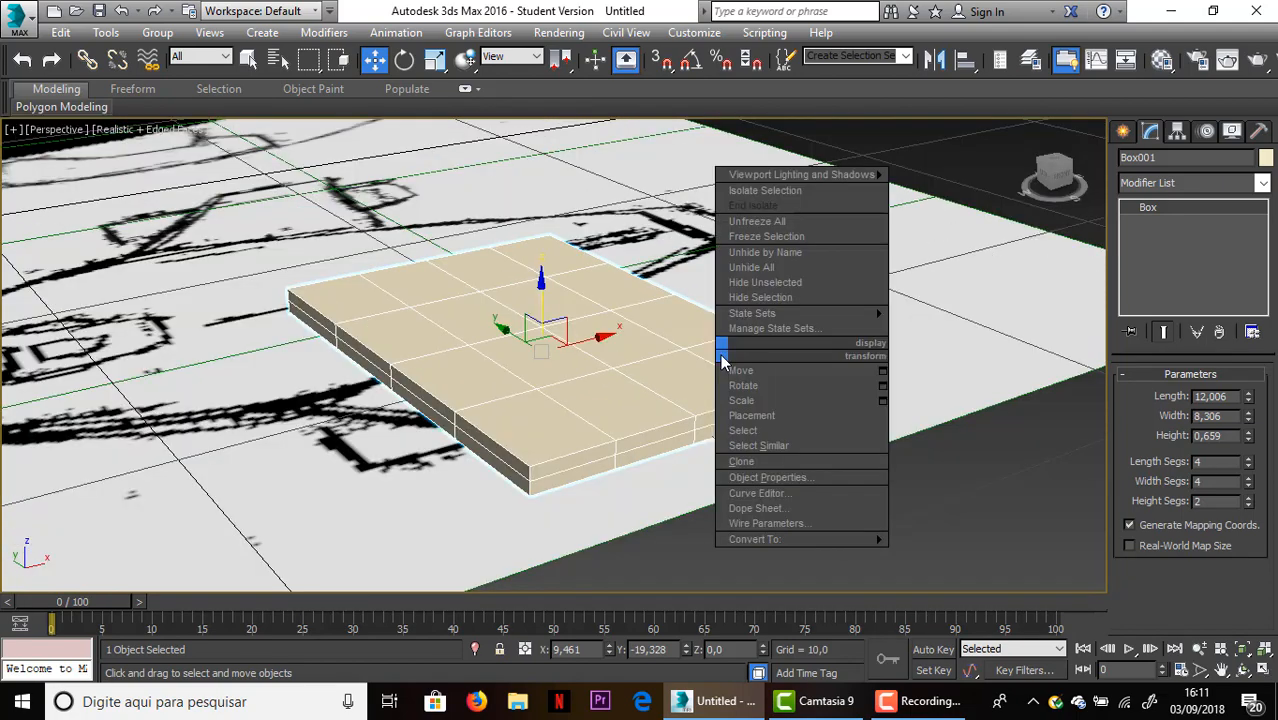
mouse_move(780, 540)
left_click(923, 556)
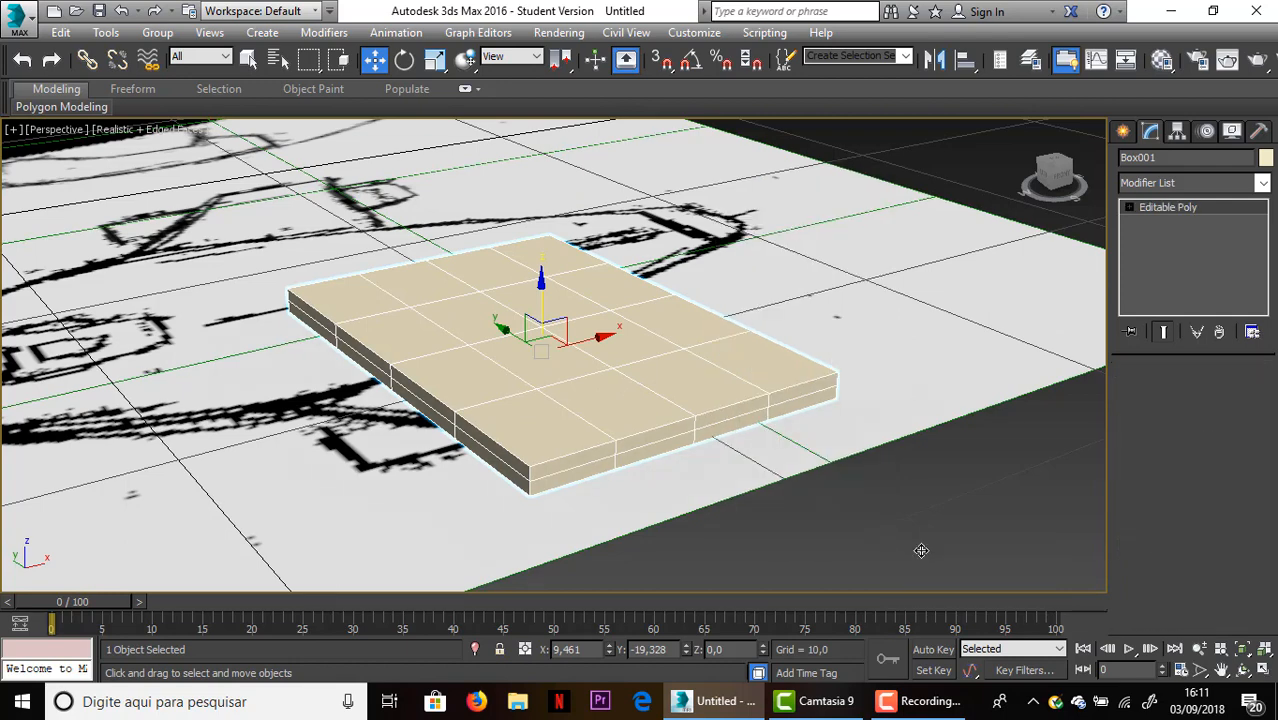
Move the two stacked vertical edges at the box's nearest corner inward along X by about 1.16
left_click(1165, 396)
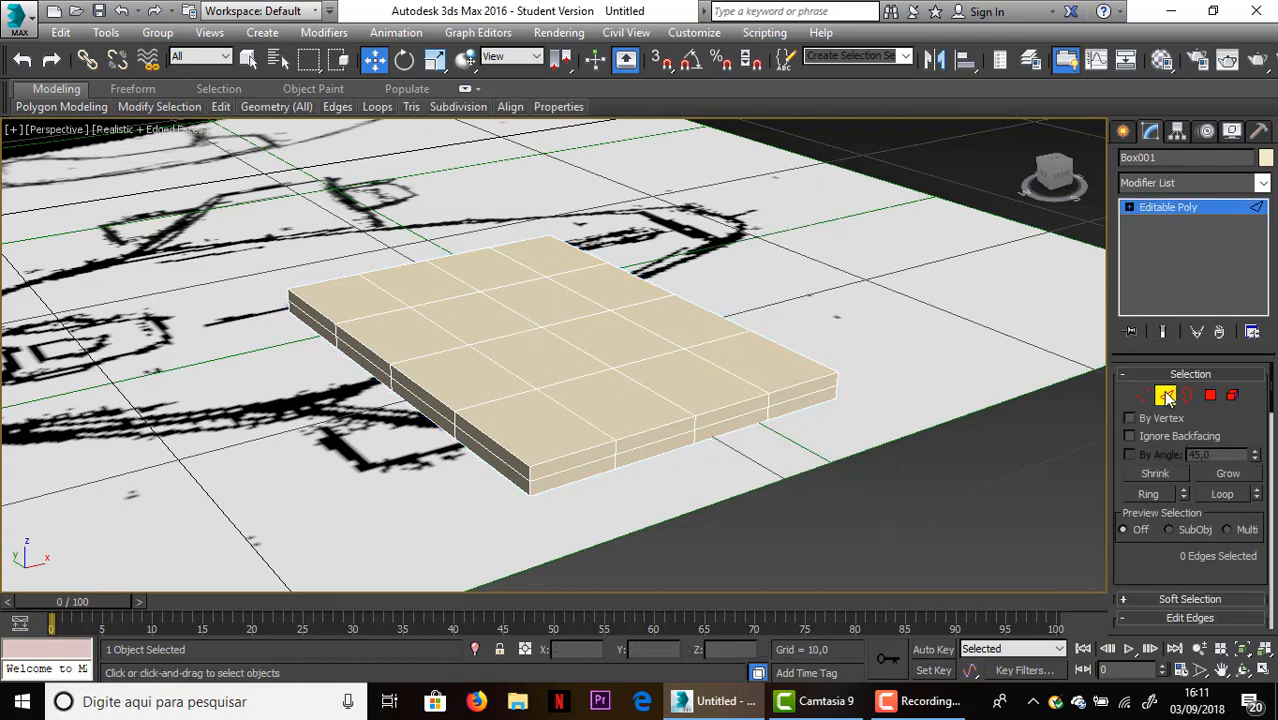
left_click(528, 474)
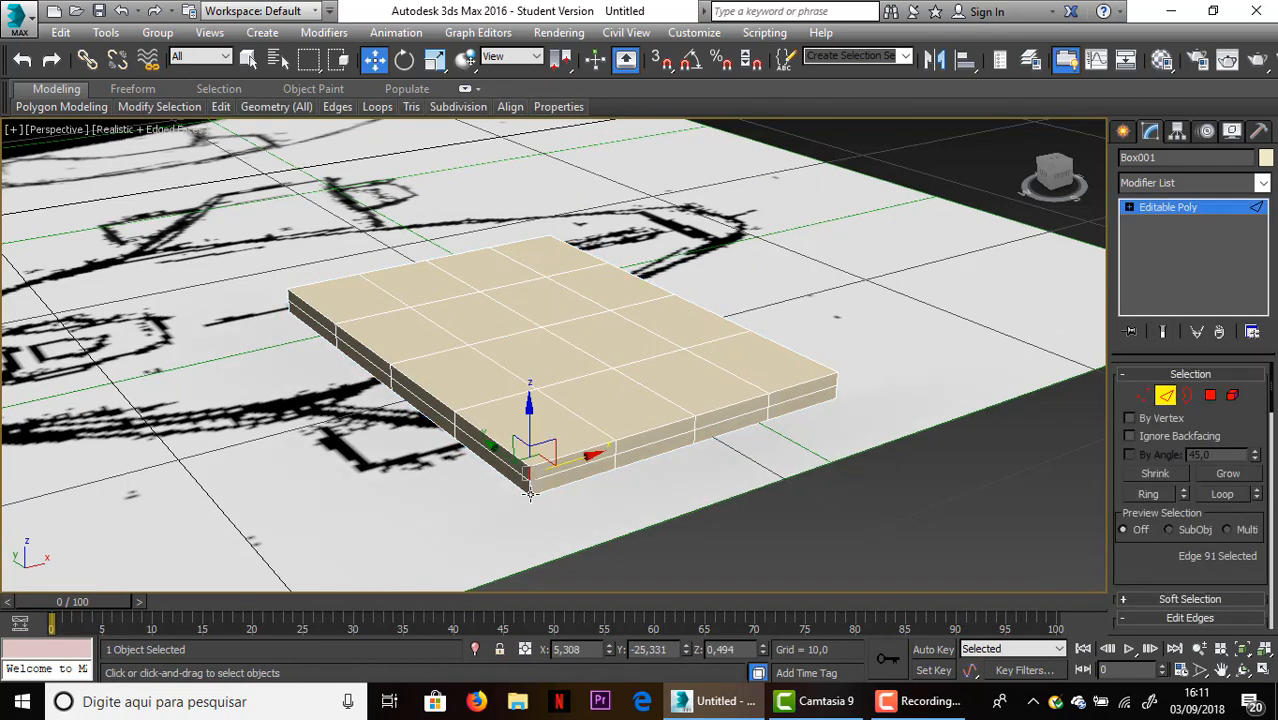
left_click(528, 491)
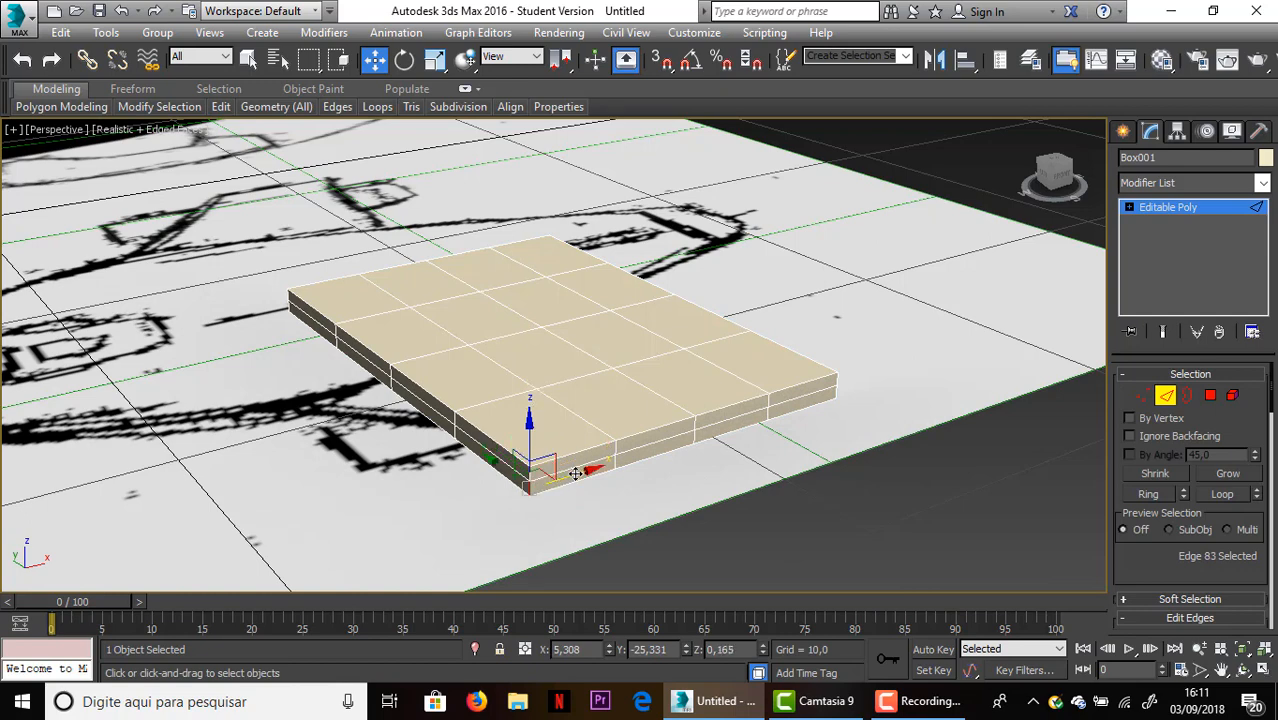
left_click_drag(576, 474, 624, 457)
key("ctrl+z")
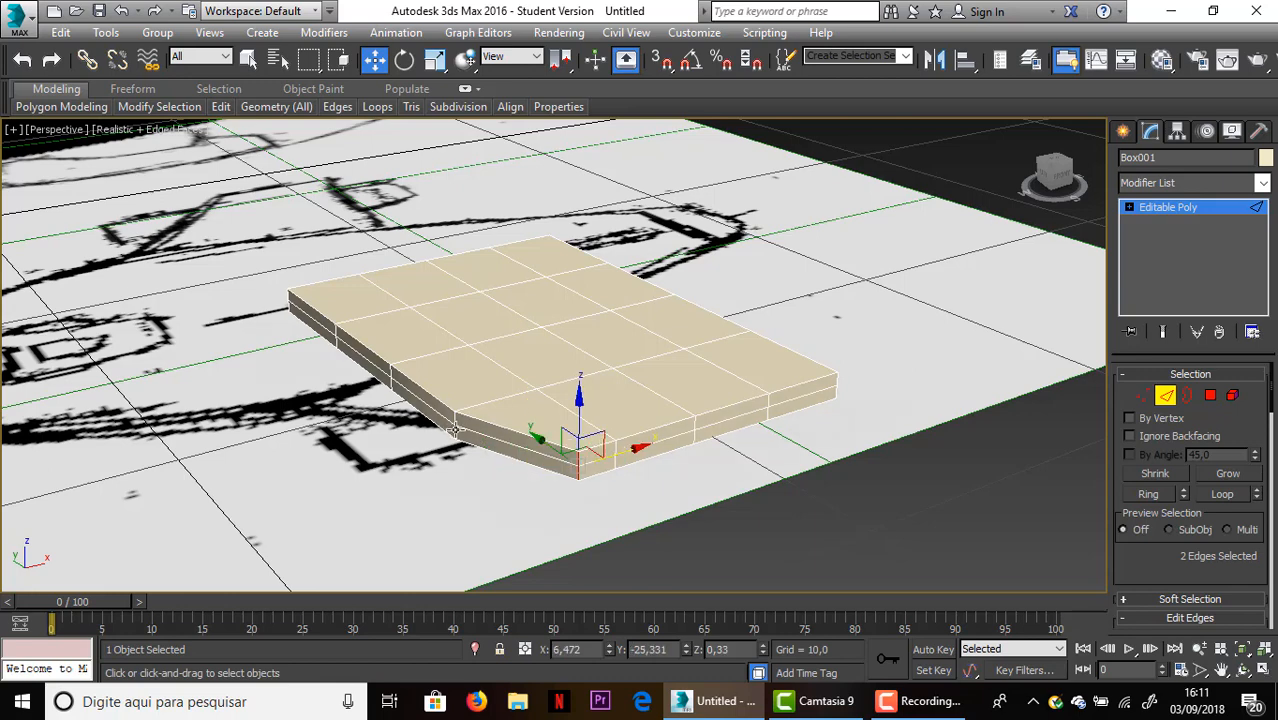
Add the next pair of vertical edges on the long side to the selection and shift all four slightly inward along X
left_click(455, 416, "ctrl")
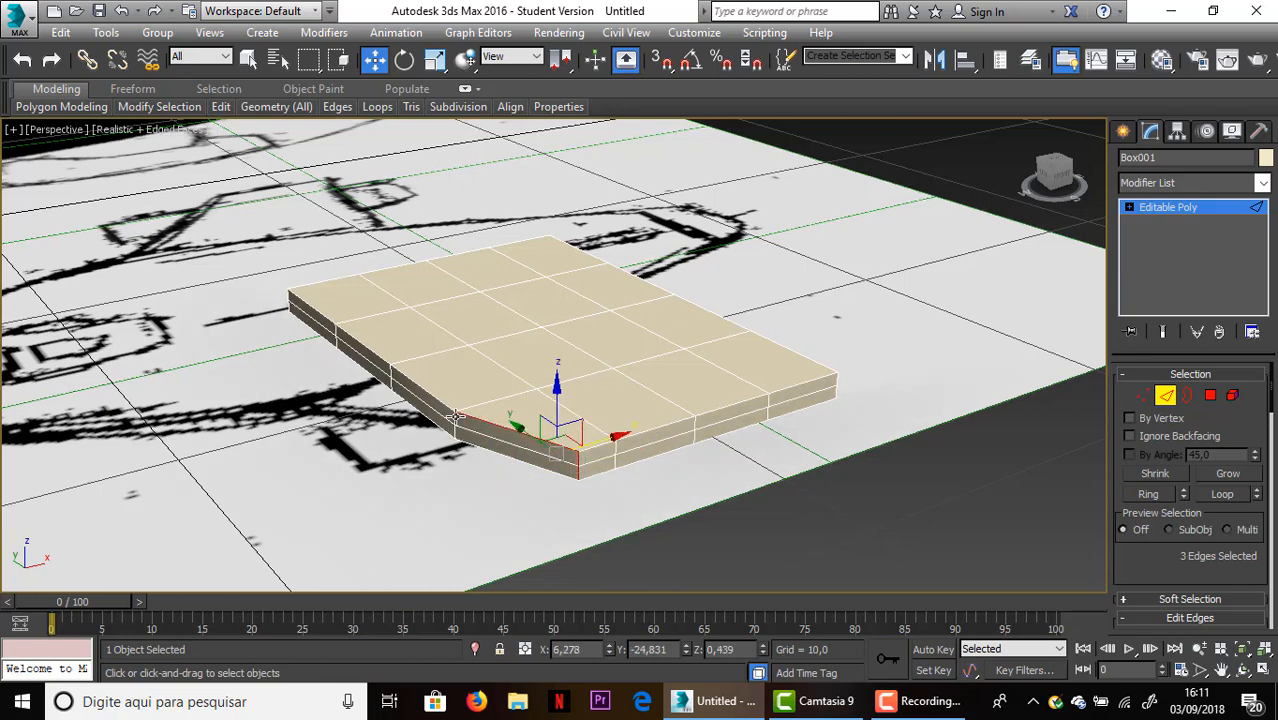
left_click(454, 424, "alt")
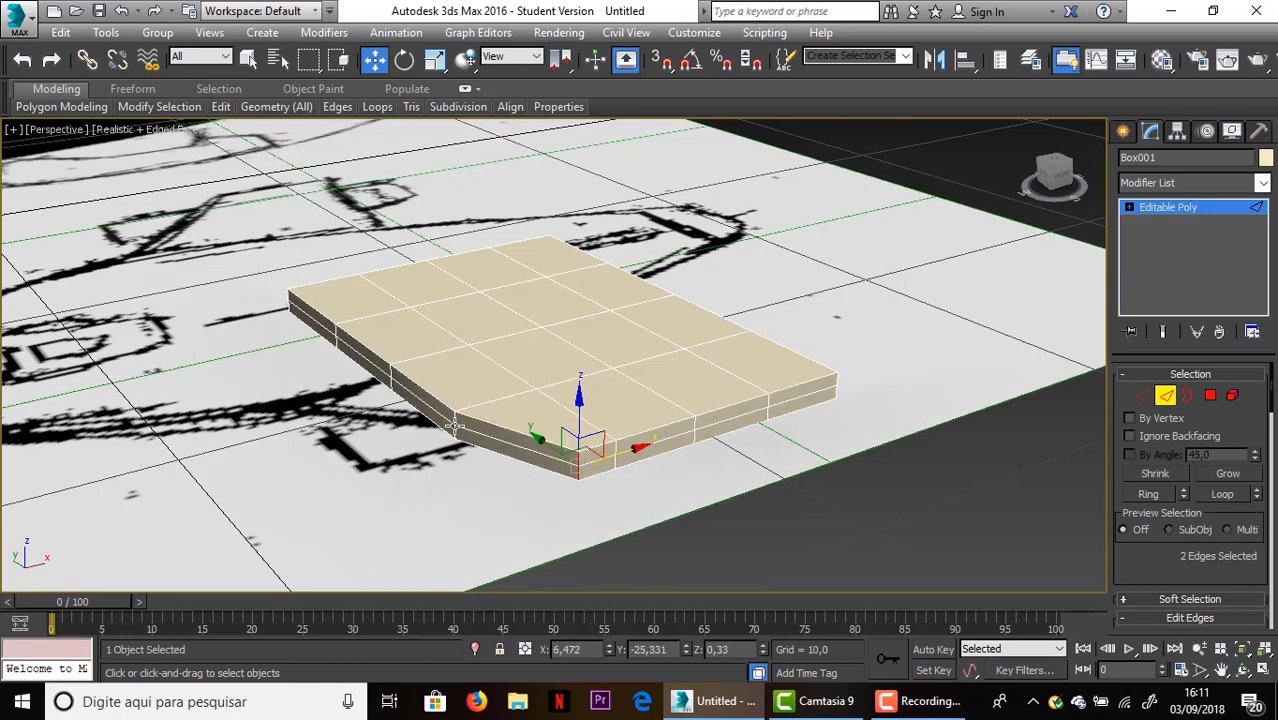
left_click(455, 424, "ctrl")
left_click(455, 437, "ctrl")
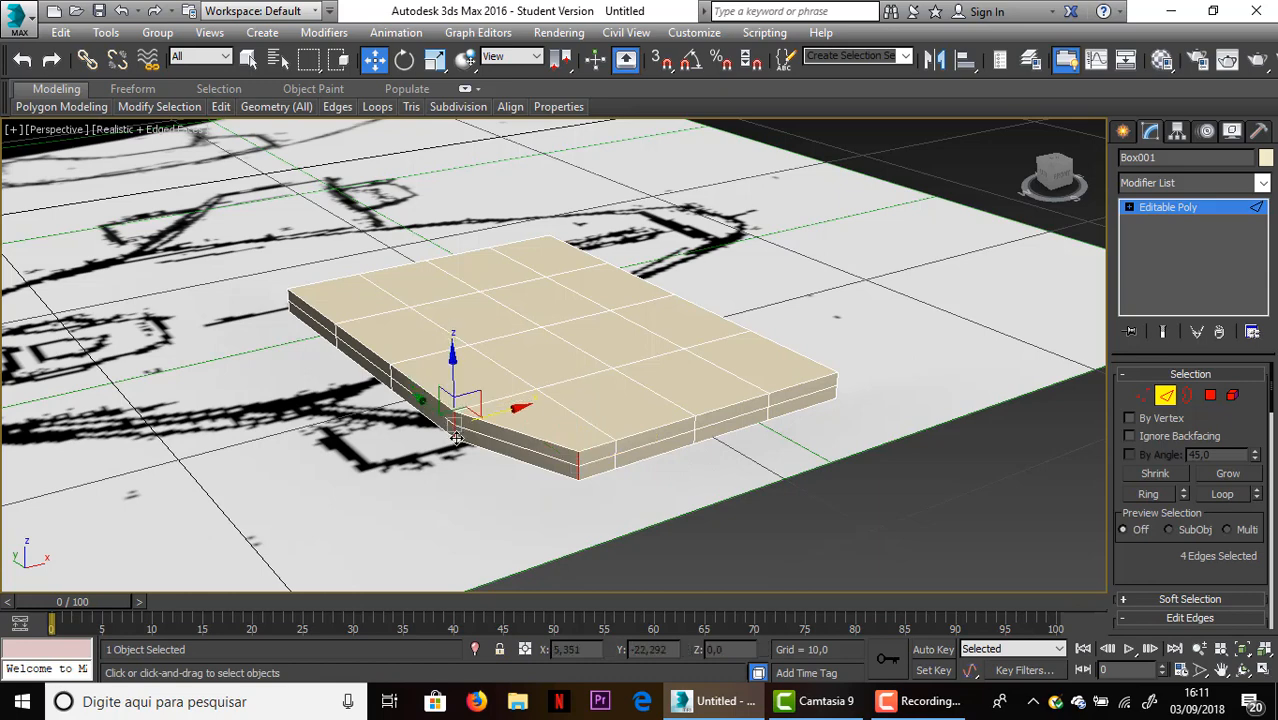
left_click_drag(488, 411, 593, 471)
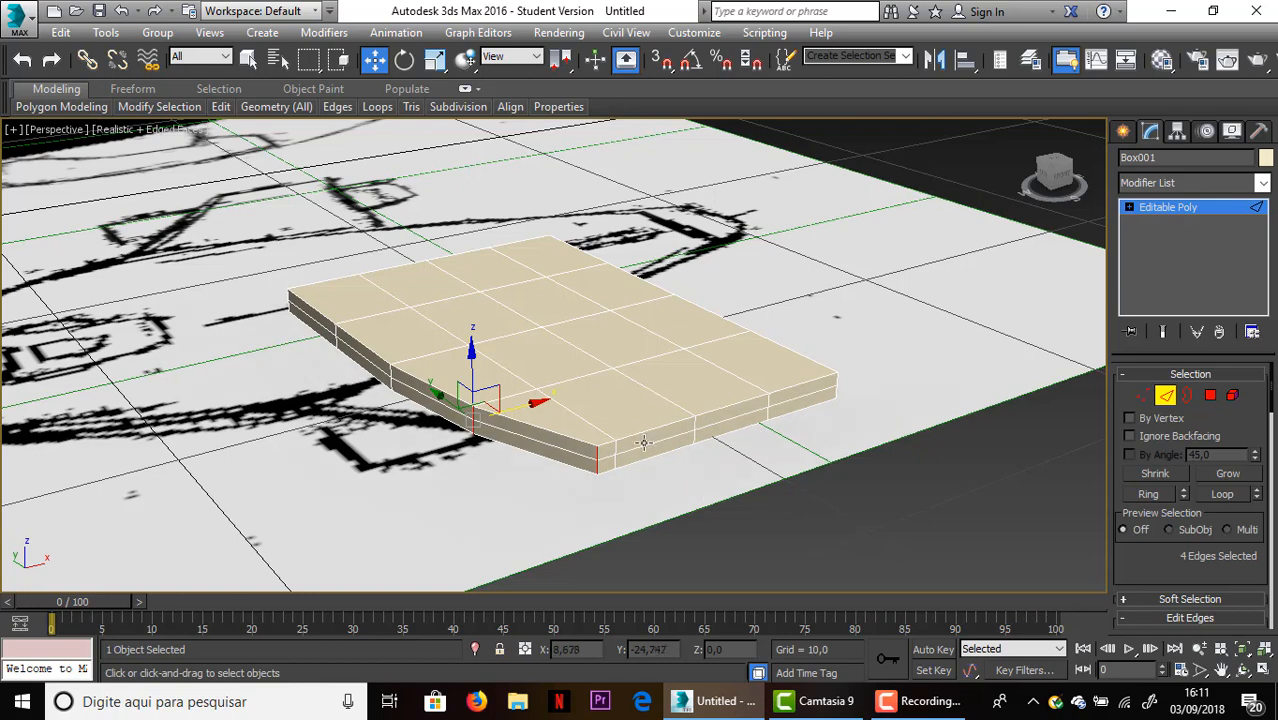
Add the third pair of side edges and move all six inward along X by about 0.19 to round the wing's long side
left_click(392, 372, "ctrl")
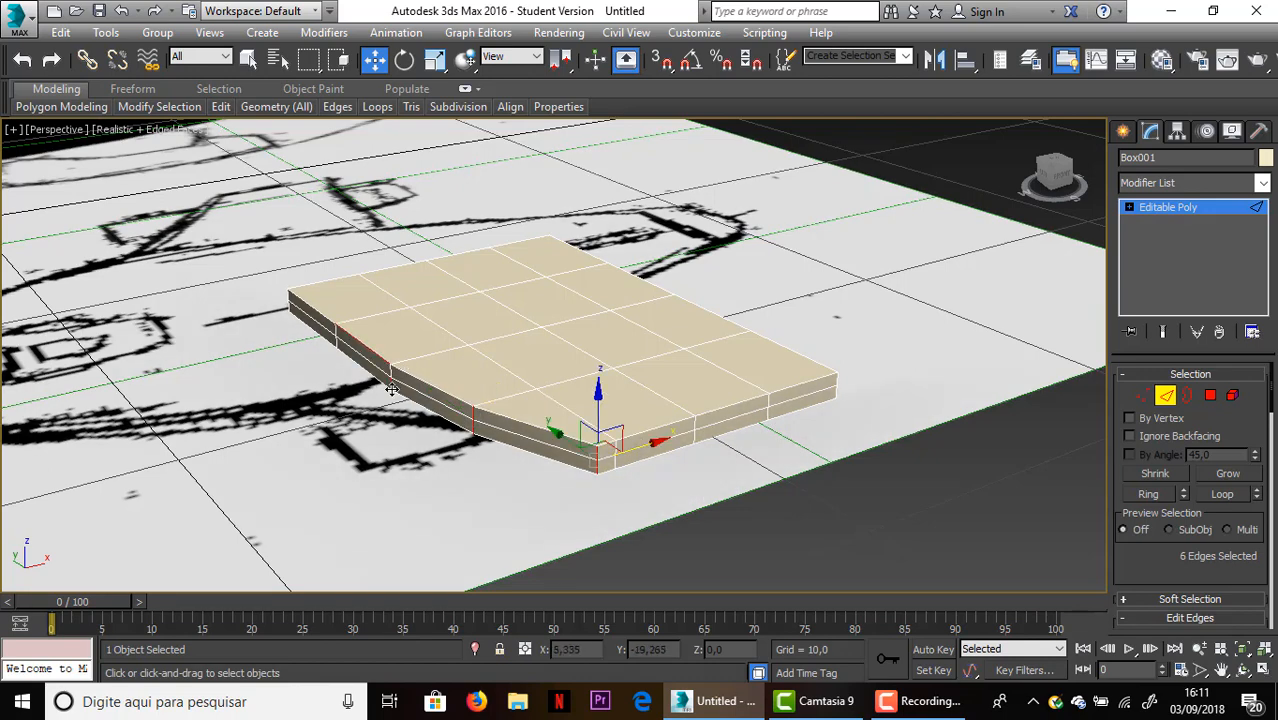
left_click(392, 378, "ctrl")
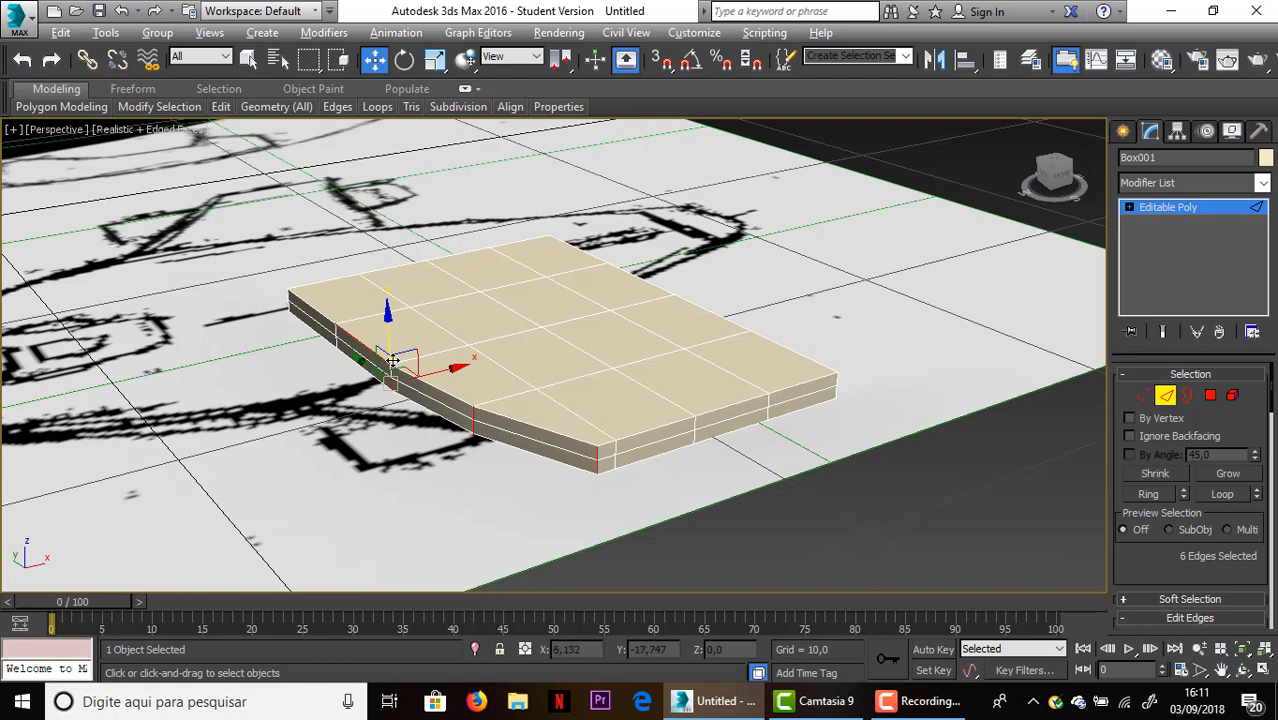
left_click(384, 358, "alt")
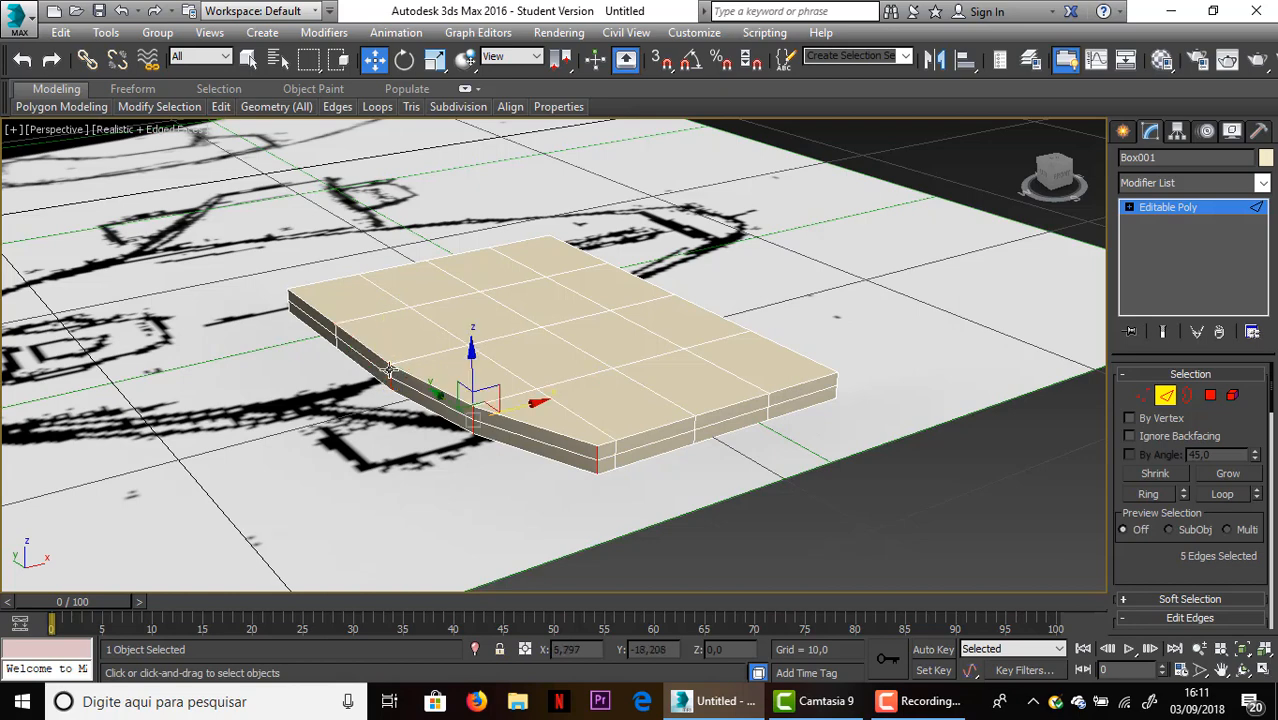
left_click(443, 366, "ctrl")
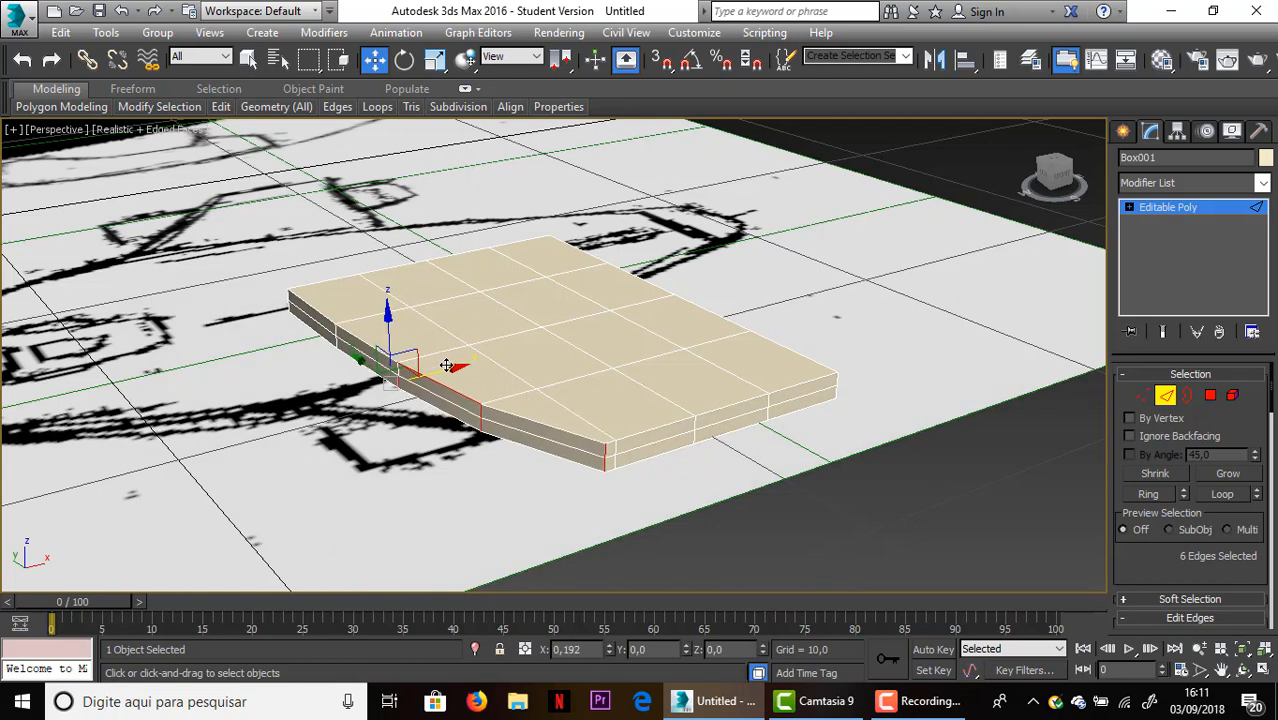
left_click(728, 520)
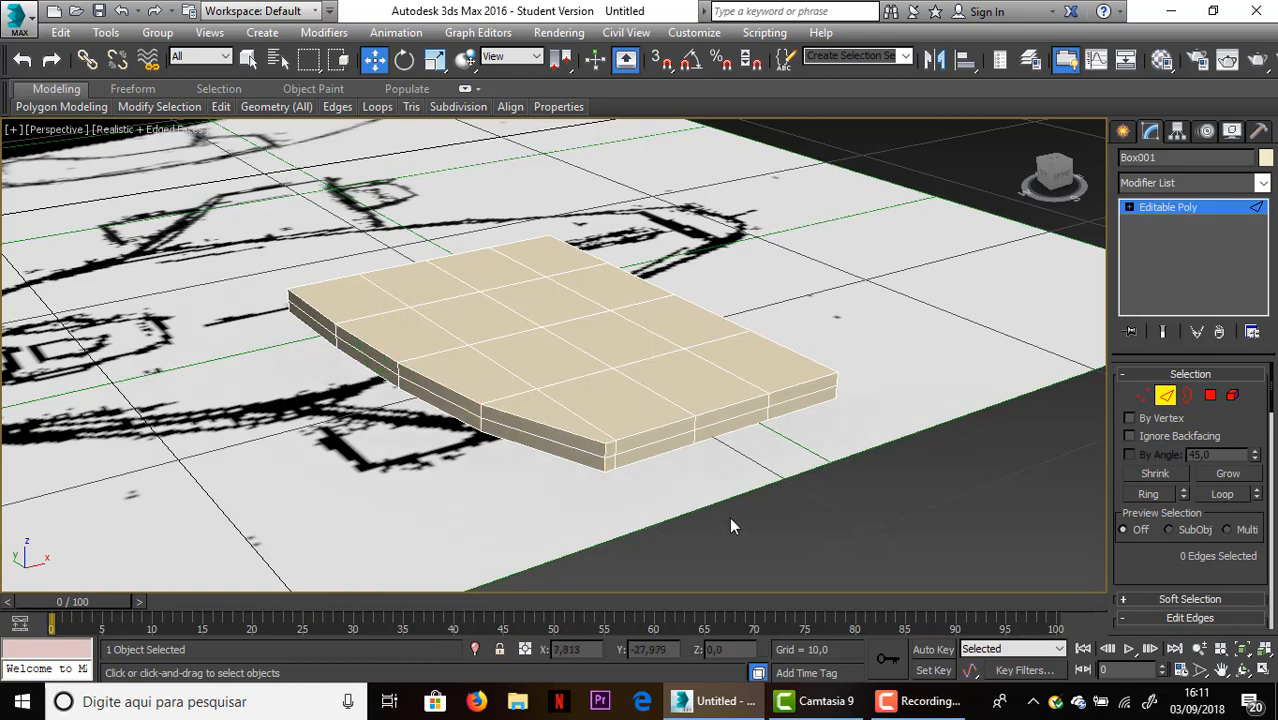
Examine the wing's rounded outline from above and at an angle against the airplane sketch
middle_click_drag(847, 454, 870, 428, "alt")
middle_click_drag(996, 271, 933, 12, "alt")
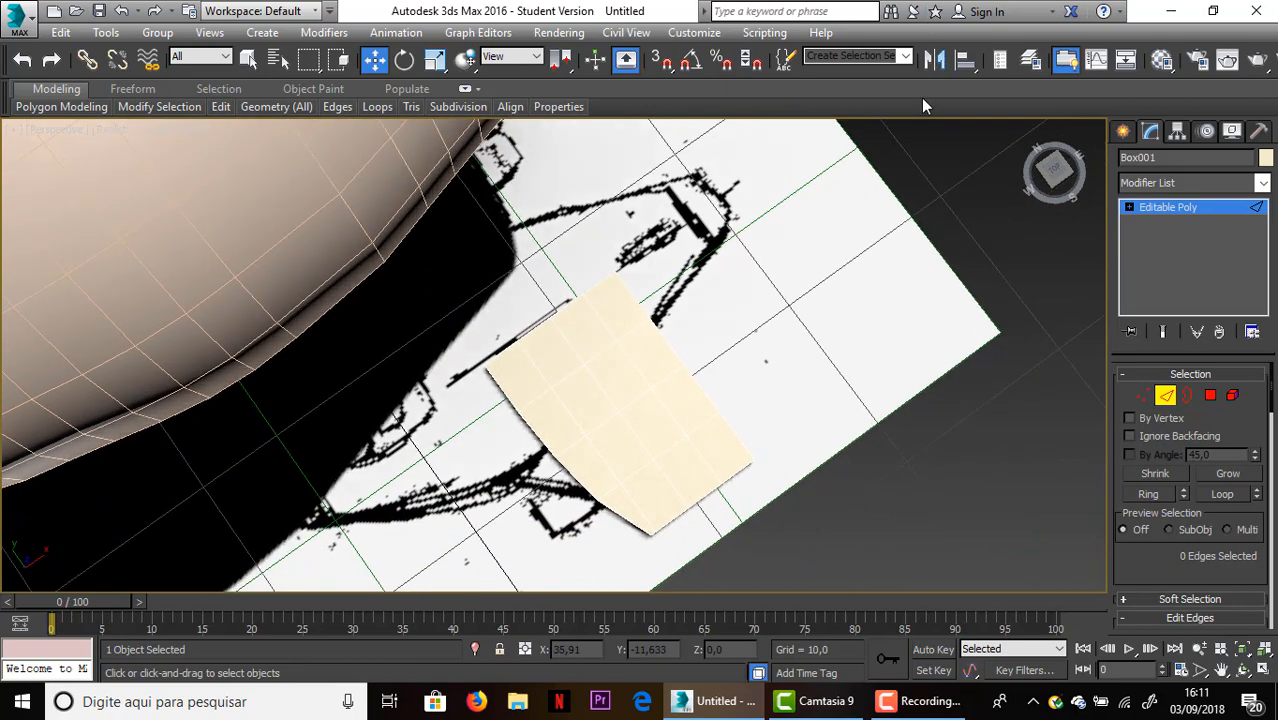
scroll(827, 228, "up", 5)
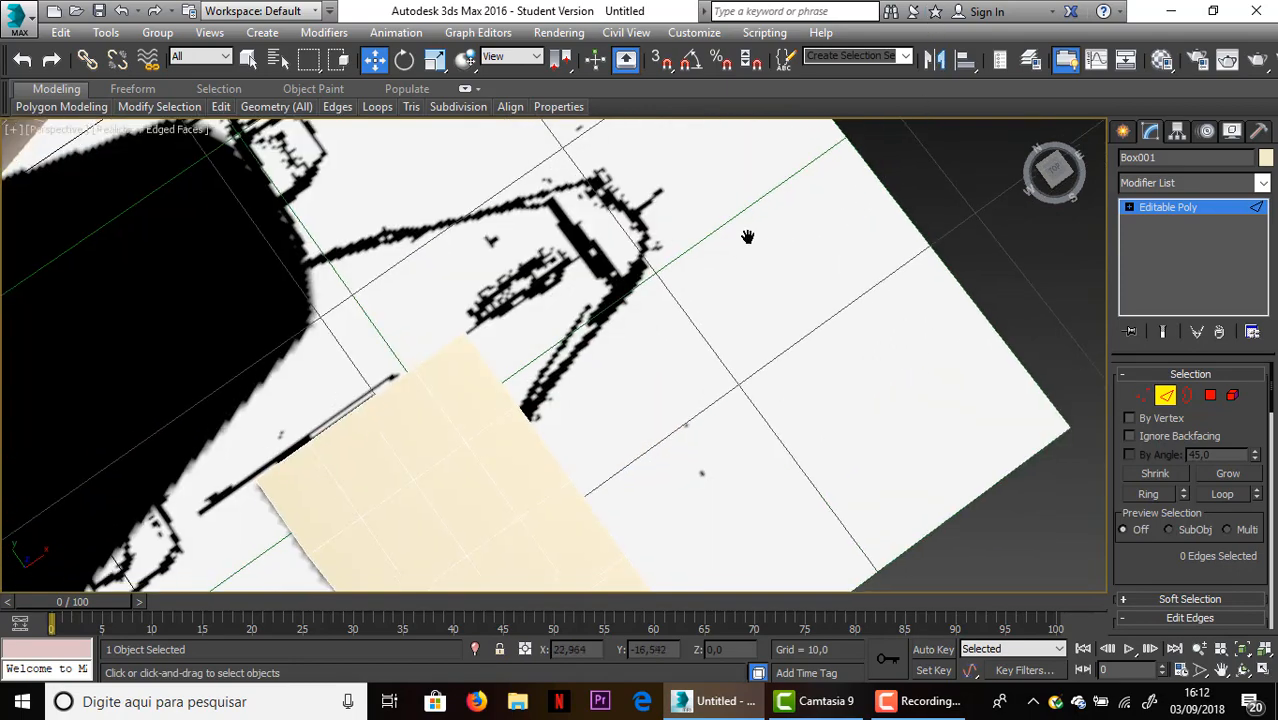
scroll(771, 300, "up", 2)
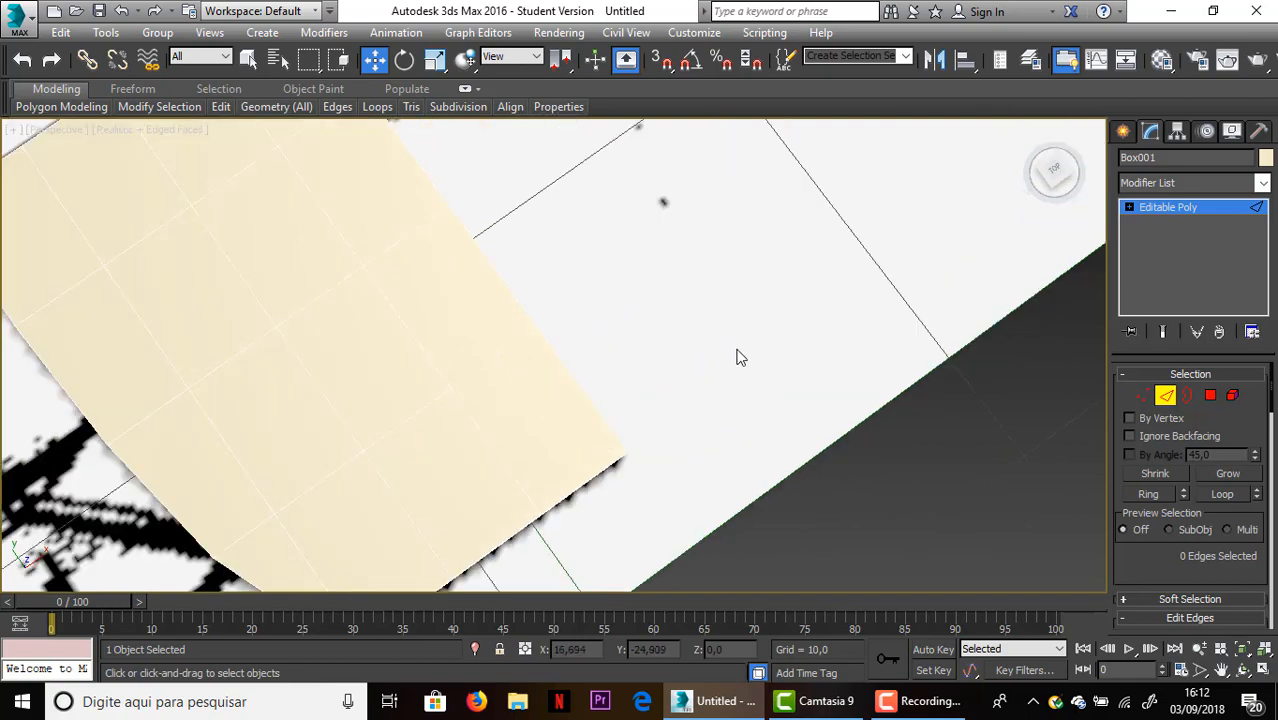
left_click(1053, 180)
middle_click_drag(890, 359, 862, 585)
Select all eight polygons on the wing's near end face and scale them narrower along X
left_click(1210, 396)
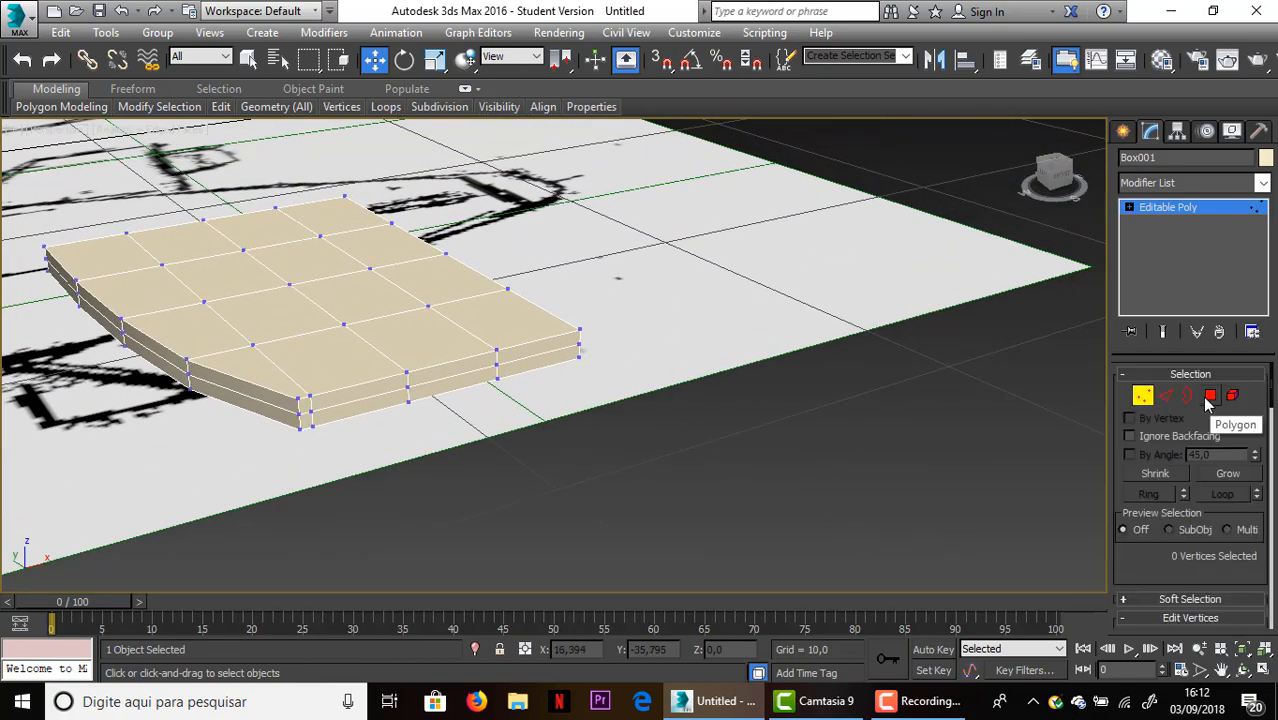
left_click(333, 404)
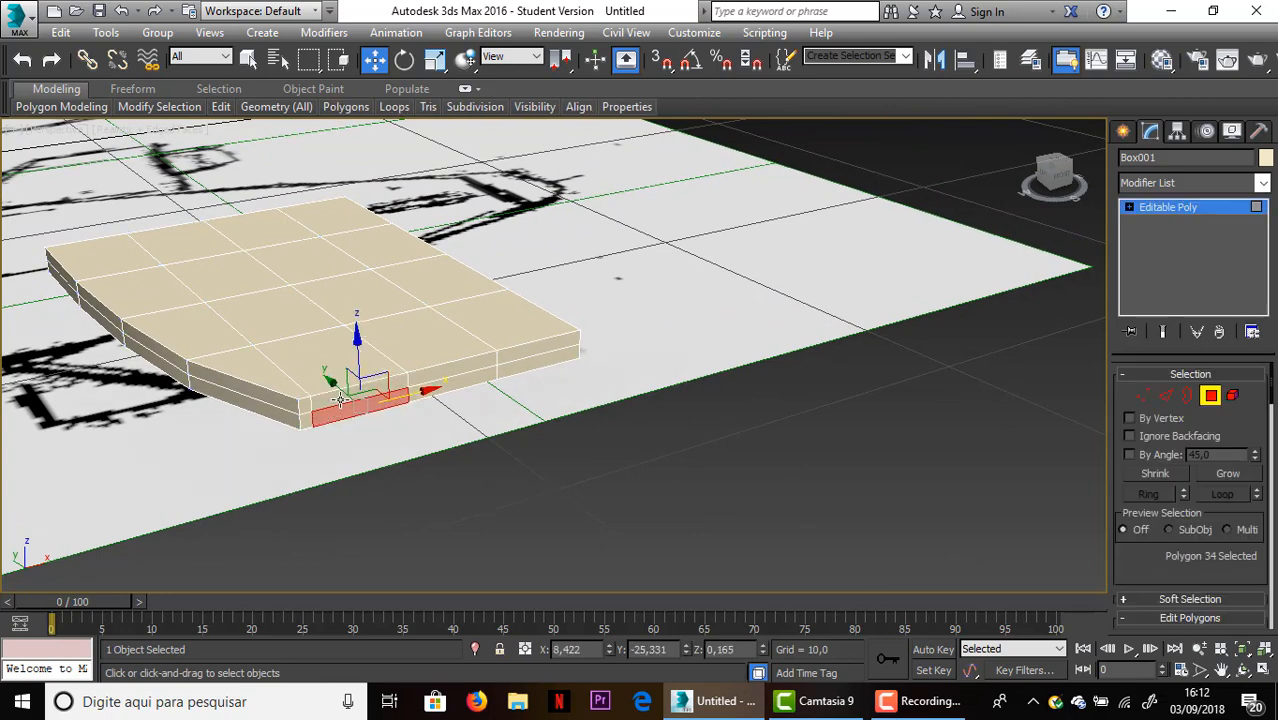
left_click(340, 400, "ctrl")
left_click(305, 406, "ctrl")
left_click(306, 420, "ctrl")
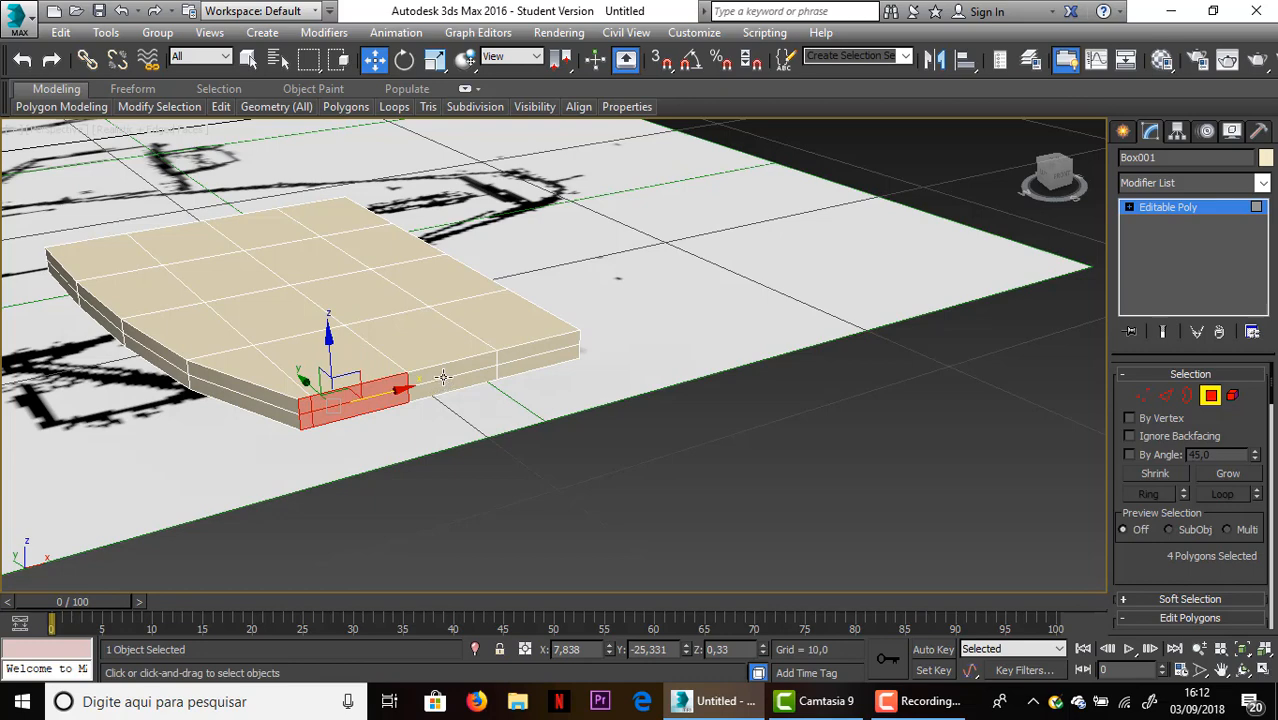
left_click(443, 378, "ctrl")
left_click(446, 390, "ctrl")
left_click(516, 351, "ctrl")
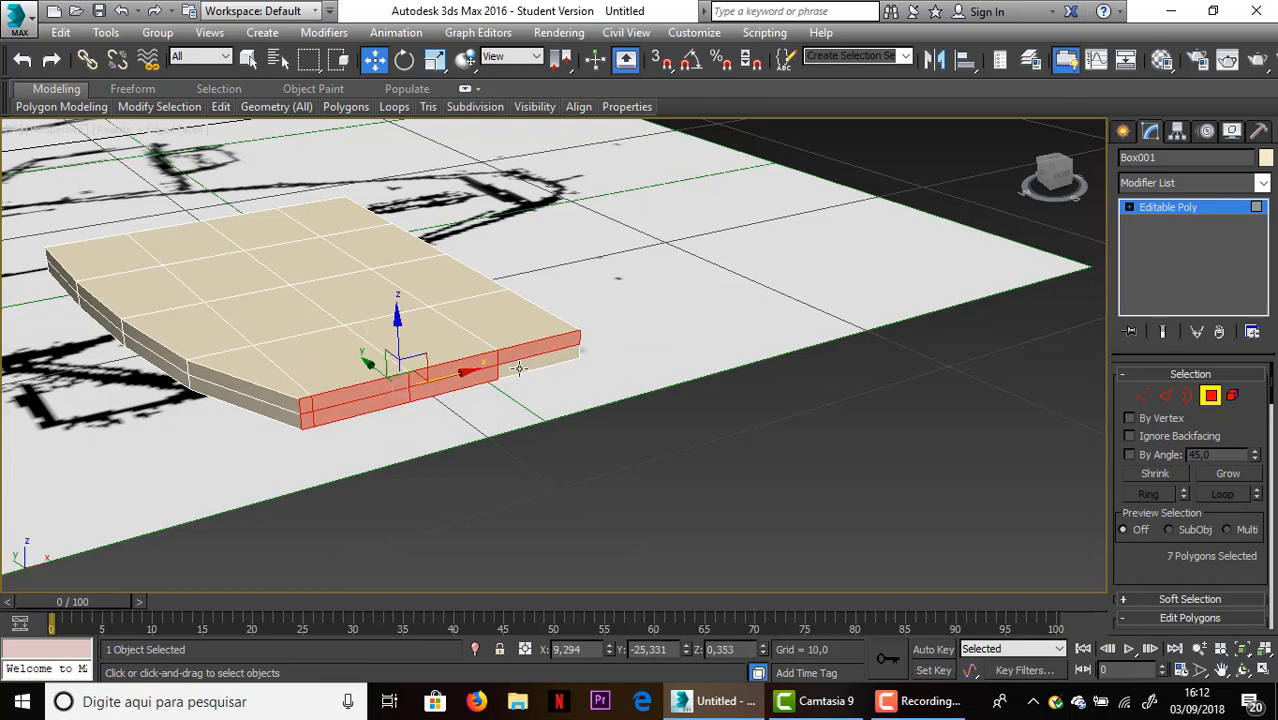
left_click(517, 367, "ctrl")
left_click(434, 62)
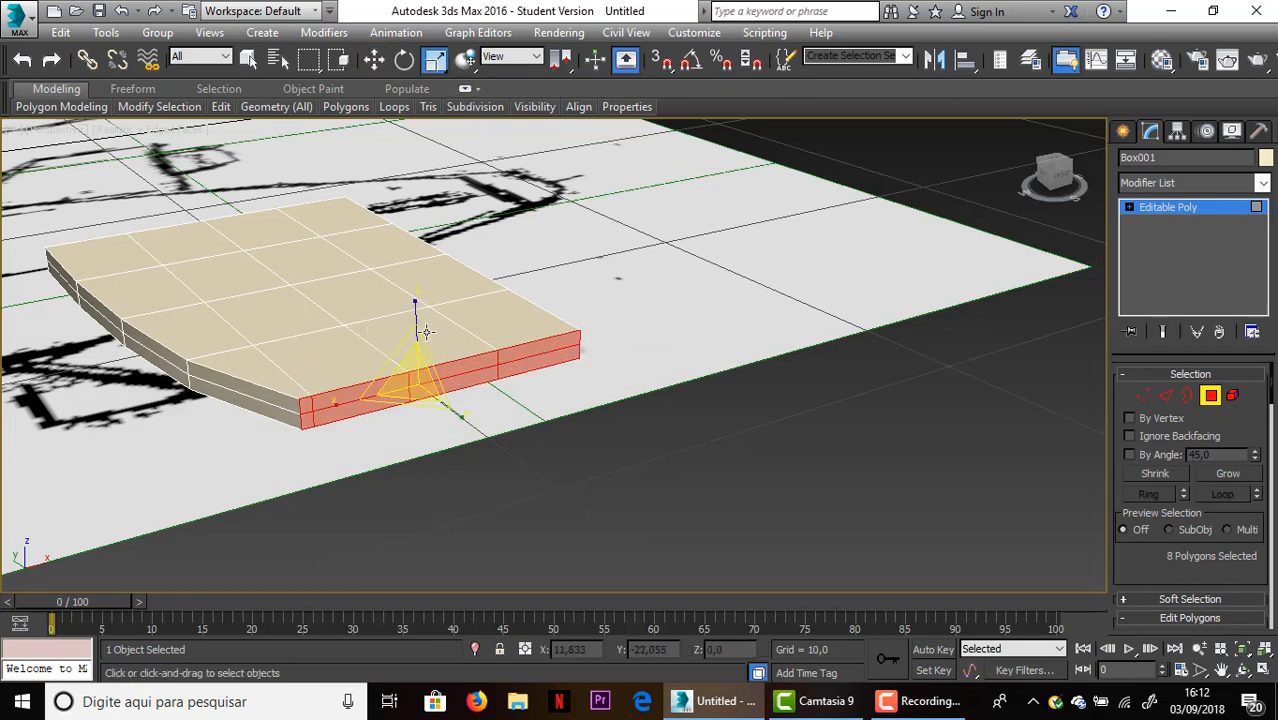
left_click_drag(407, 385, 363, 436)
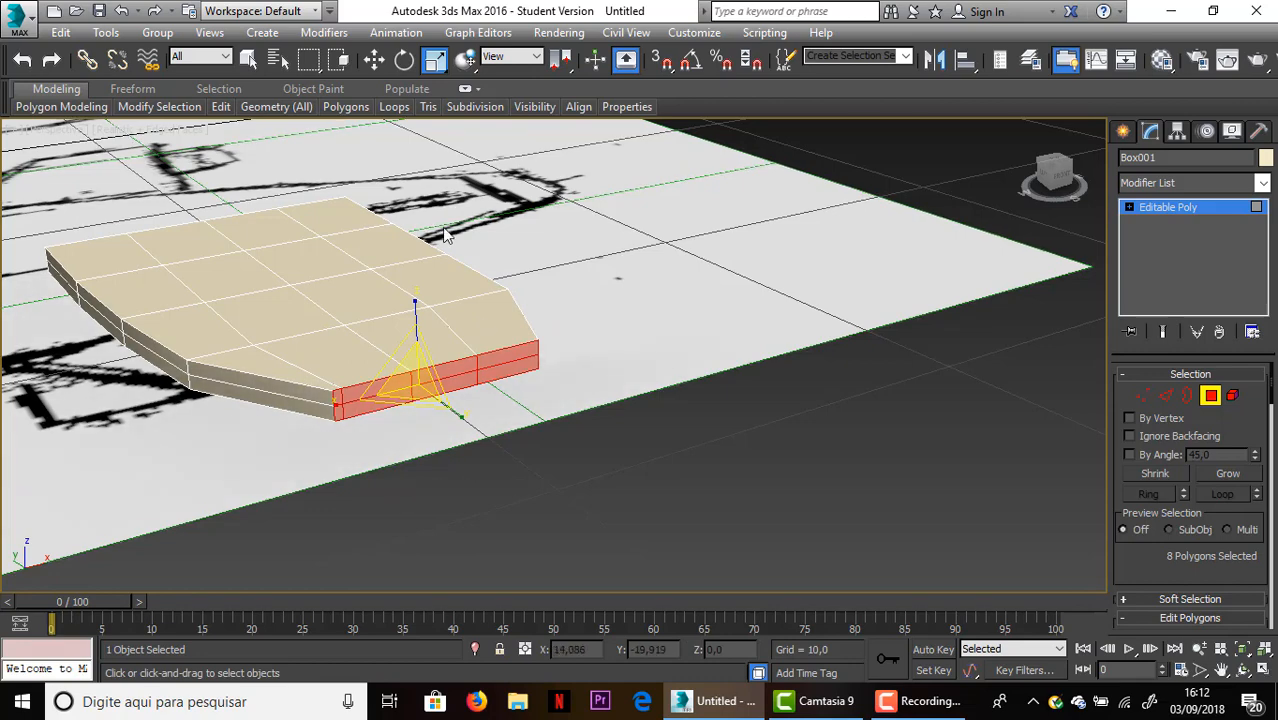
Select the four vertical edges at one corner and the adjacent division of the wing's near end and move them outward along X
left_click(374, 59)
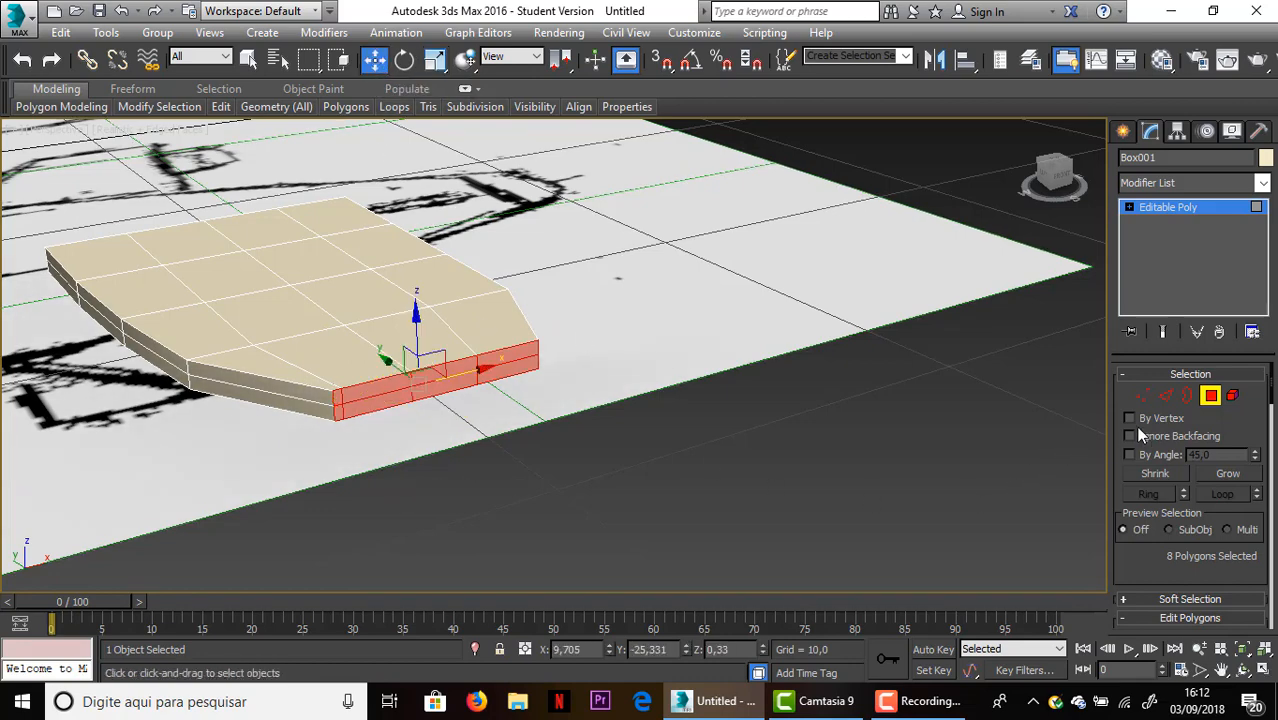
left_click(1164, 398)
left_click(537, 352)
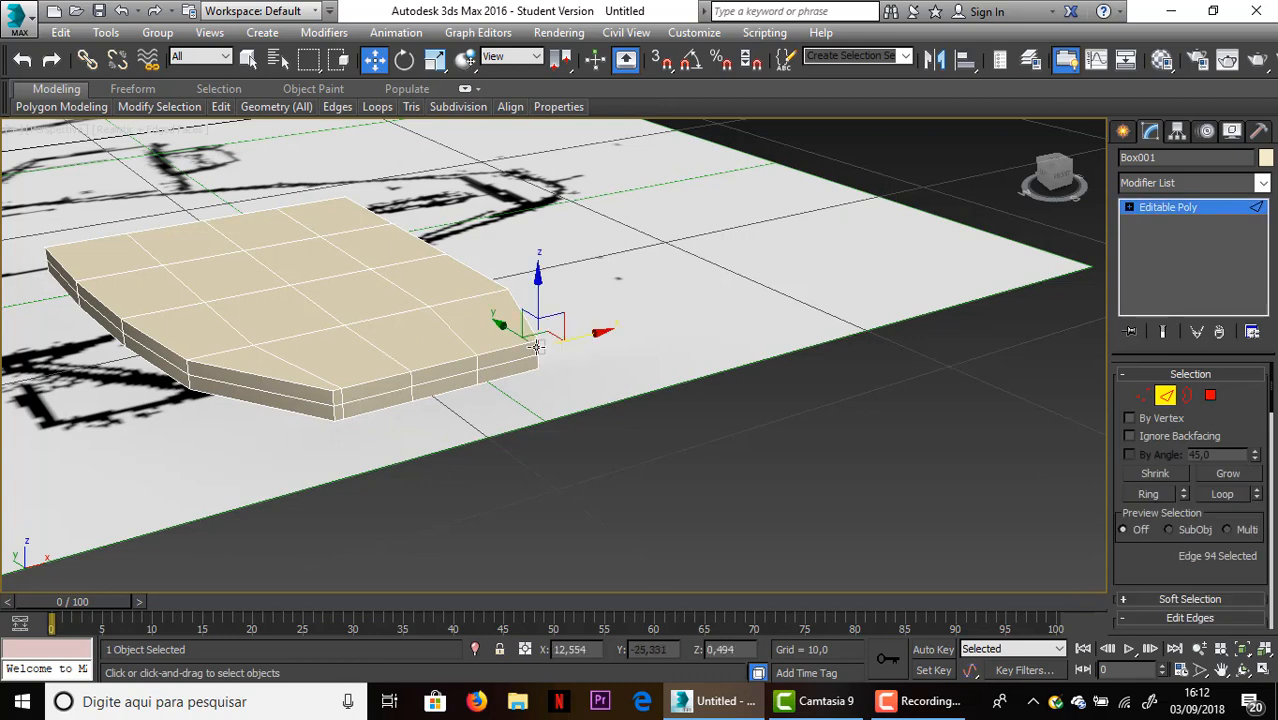
left_click(527, 355, "ctrl")
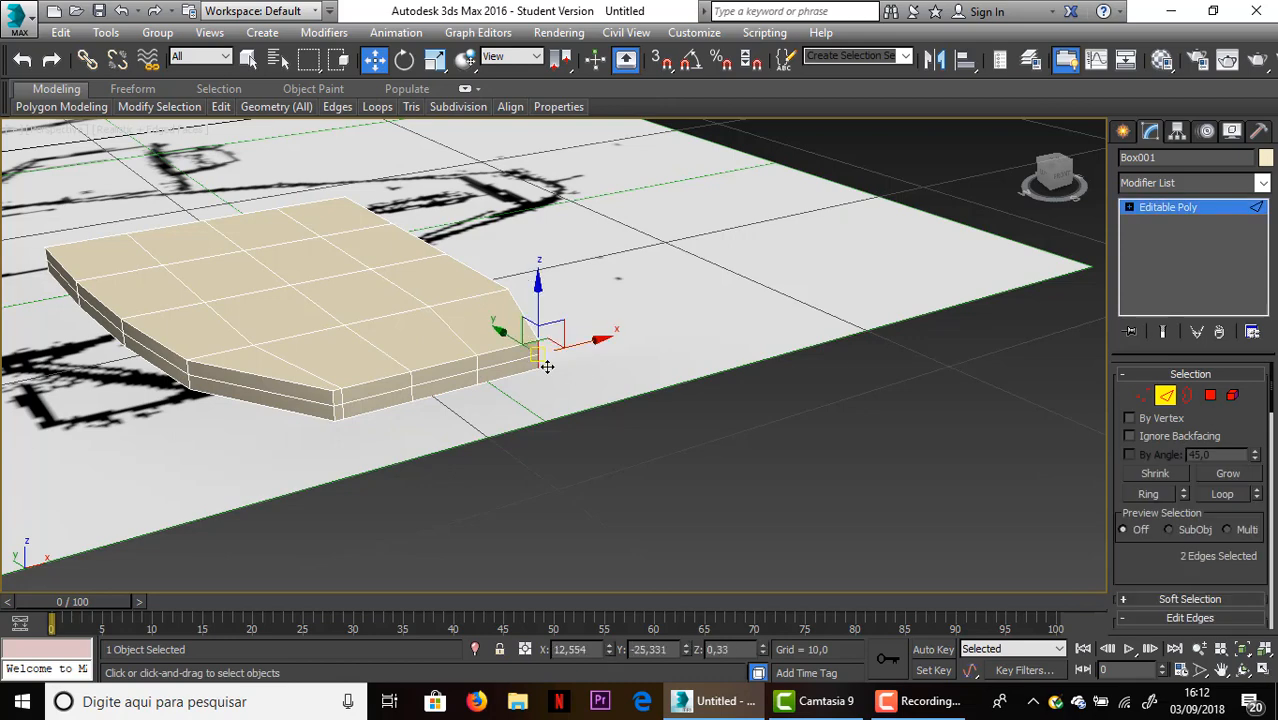
left_click(474, 362, "ctrl")
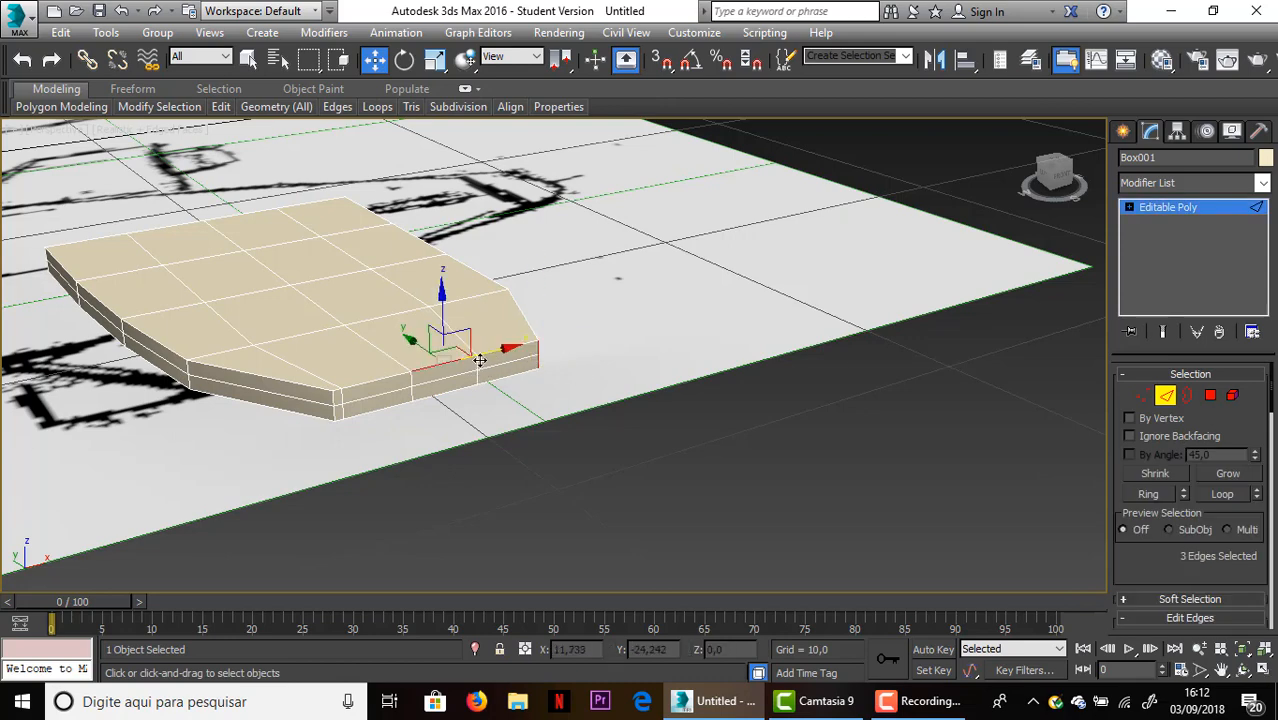
left_click(499, 367, "alt")
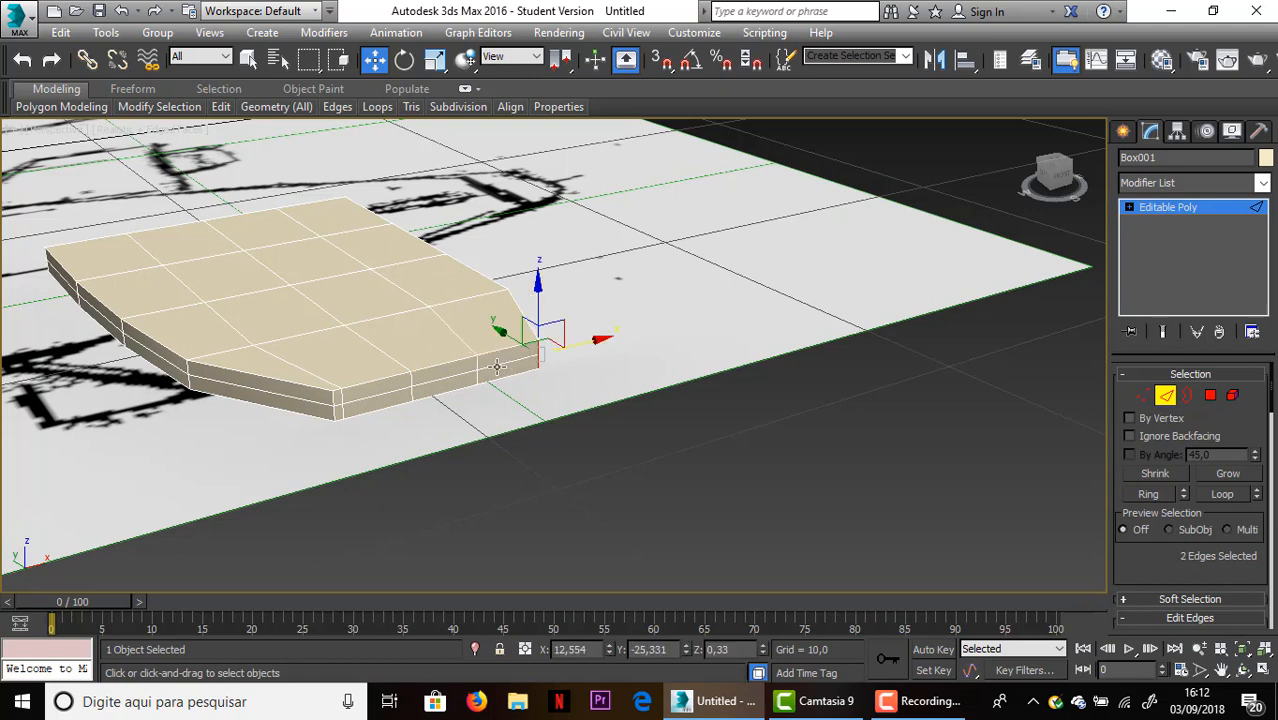
left_click(477, 370, "ctrl")
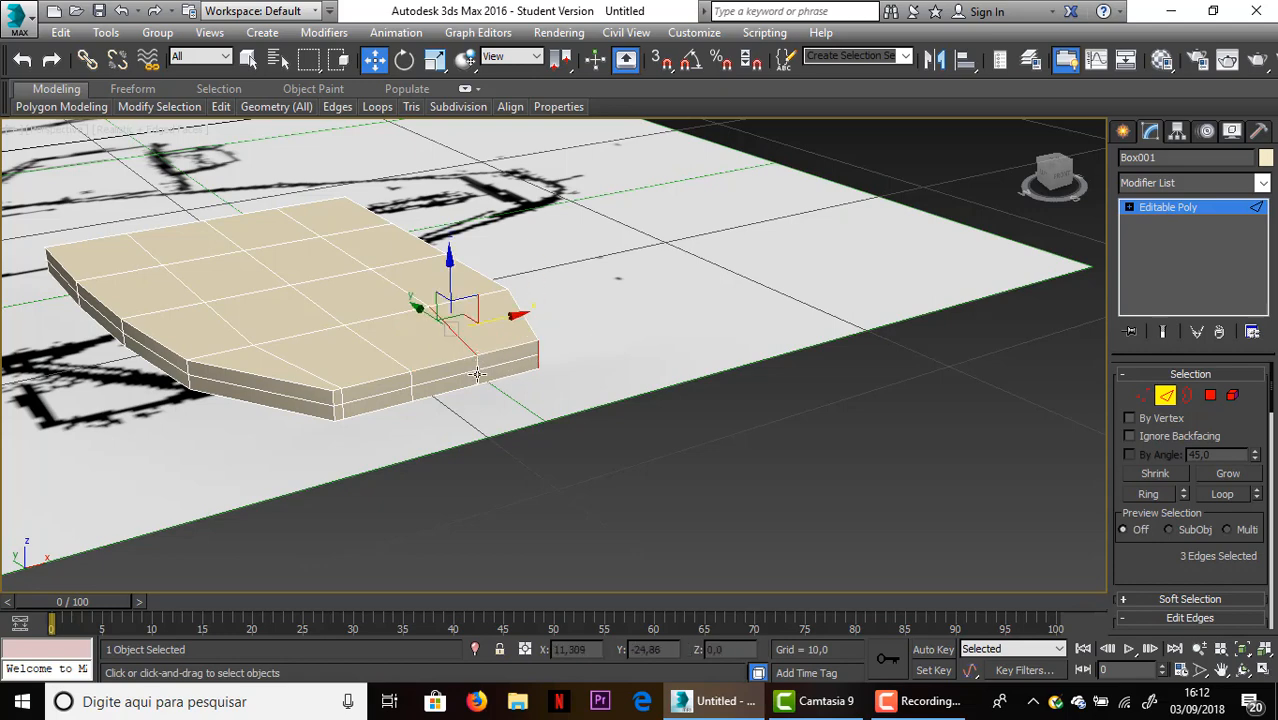
left_click(478, 374, "alt")
left_click(479, 364, "ctrl")
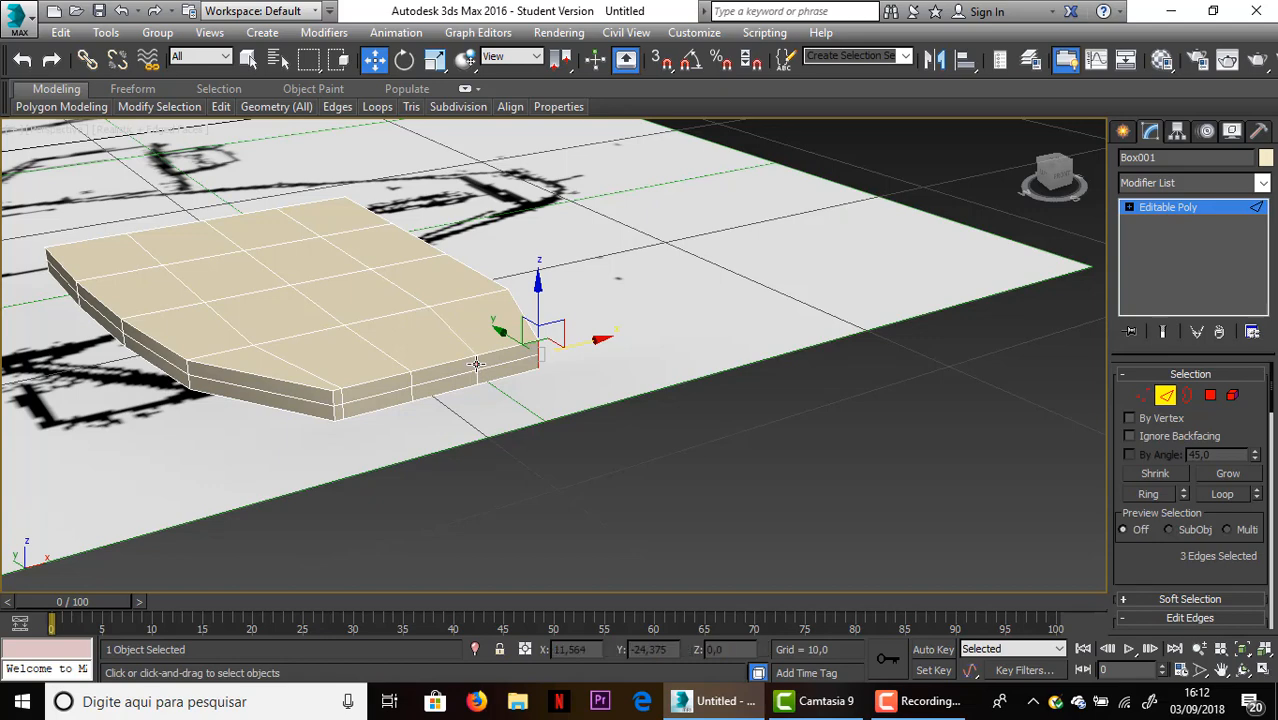
left_click(476, 376, "ctrl")
left_click_drag(585, 343, 608, 338)
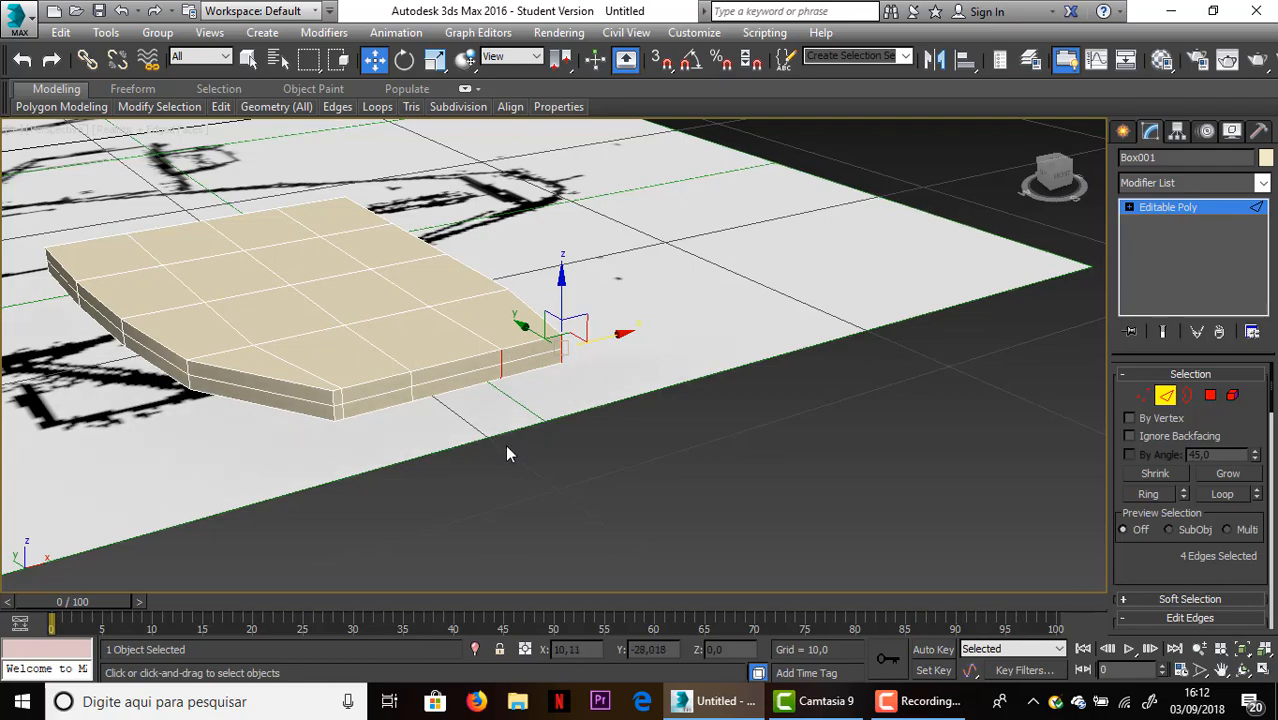
scroll(507, 454, "down", 4)
left_click(521, 473)
Select one upper edge of the wing's near end and extend the selection to its loop across that end
left_click_drag(1052, 170, 1053, 182)
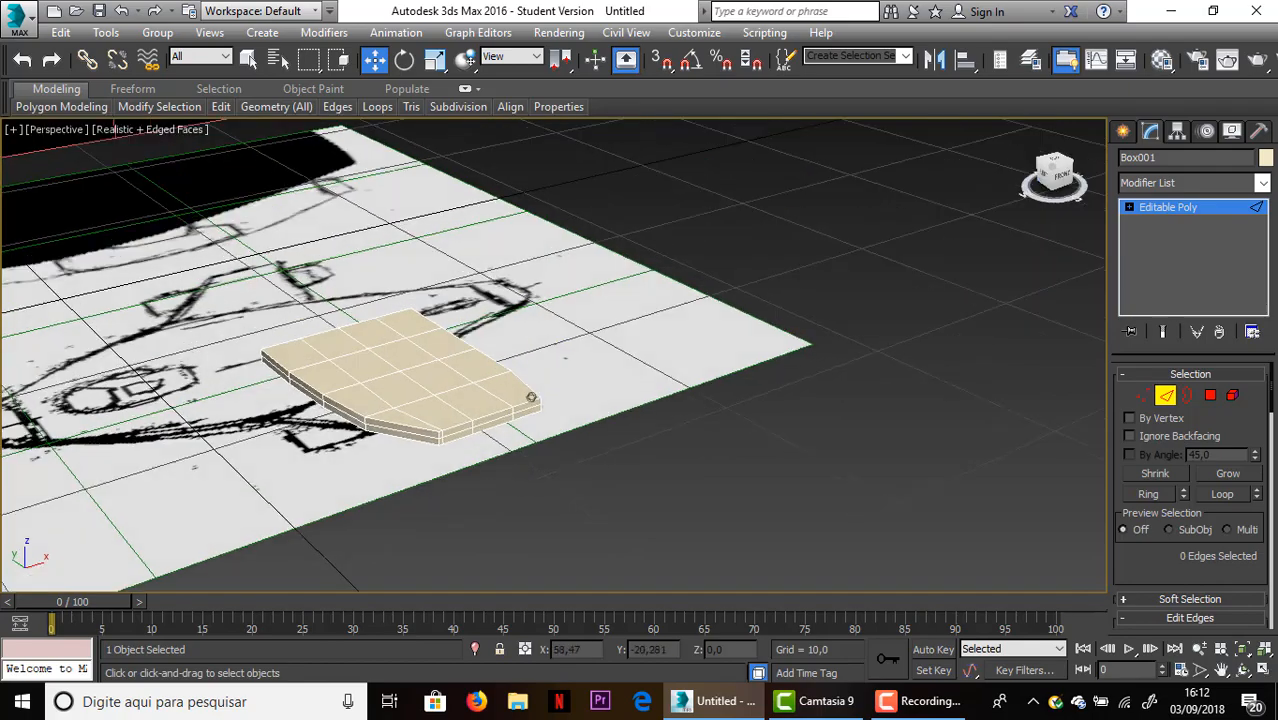
middle_click_drag(531, 397, 877, 256, "alt")
scroll(628, 352, "up", 5)
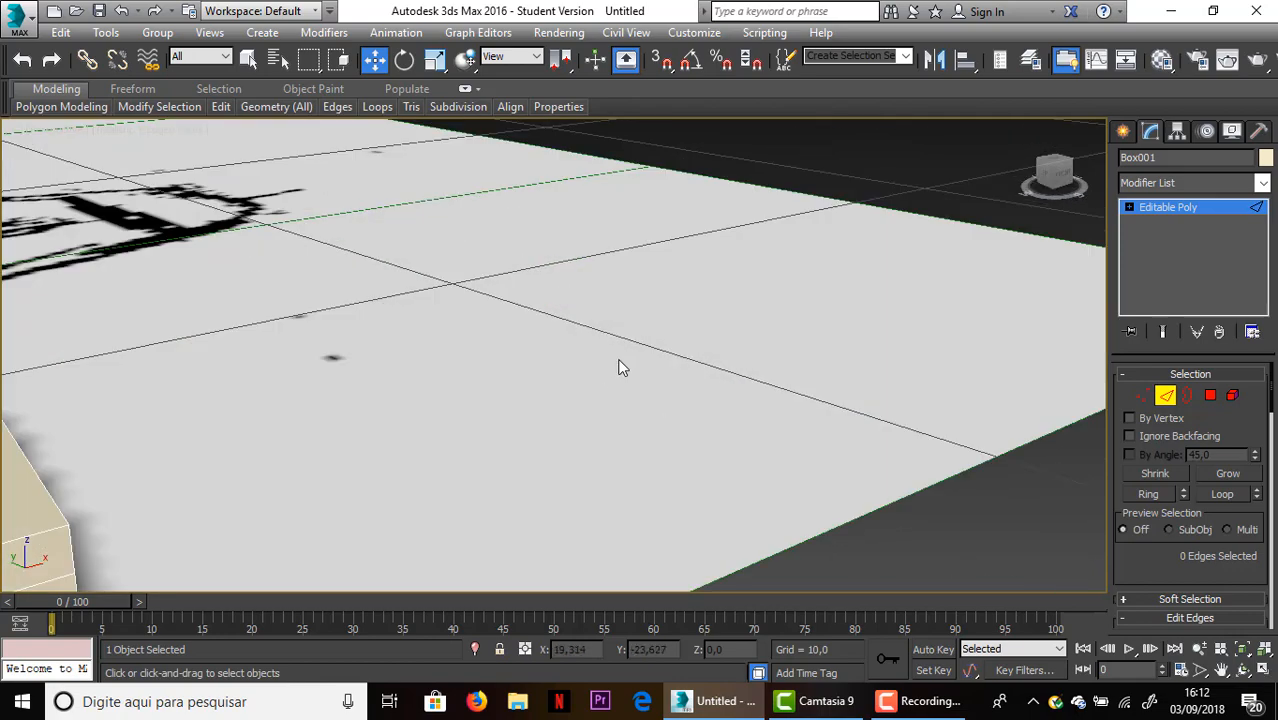
middle_click_drag(620, 368, 877, 269)
scroll(680, 348, "down", 10)
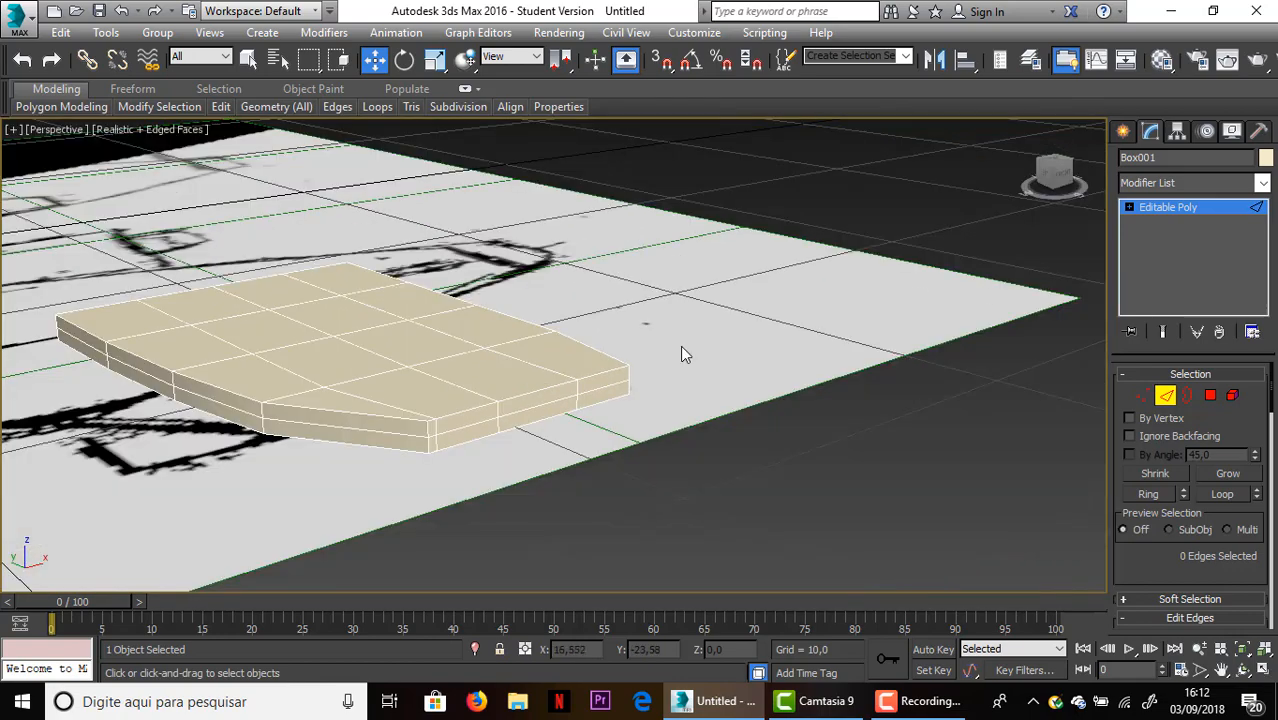
left_click(525, 398)
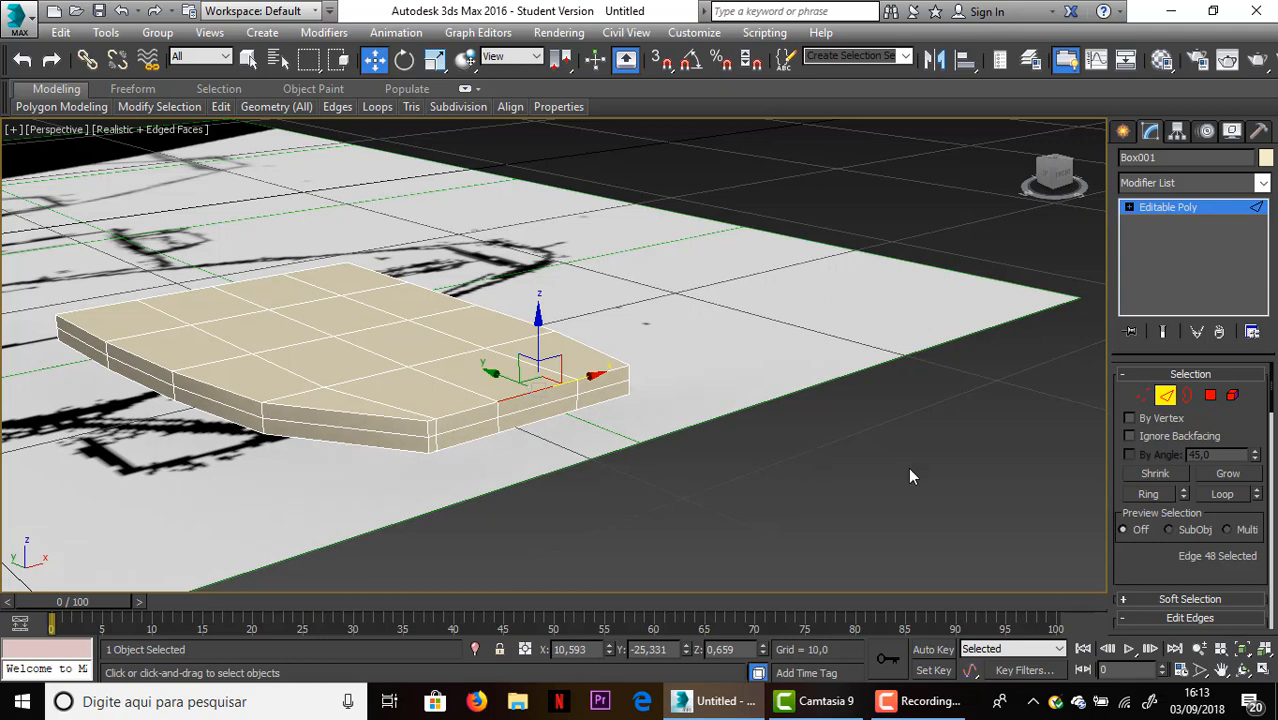
scroll(1188, 558, "down", 3)
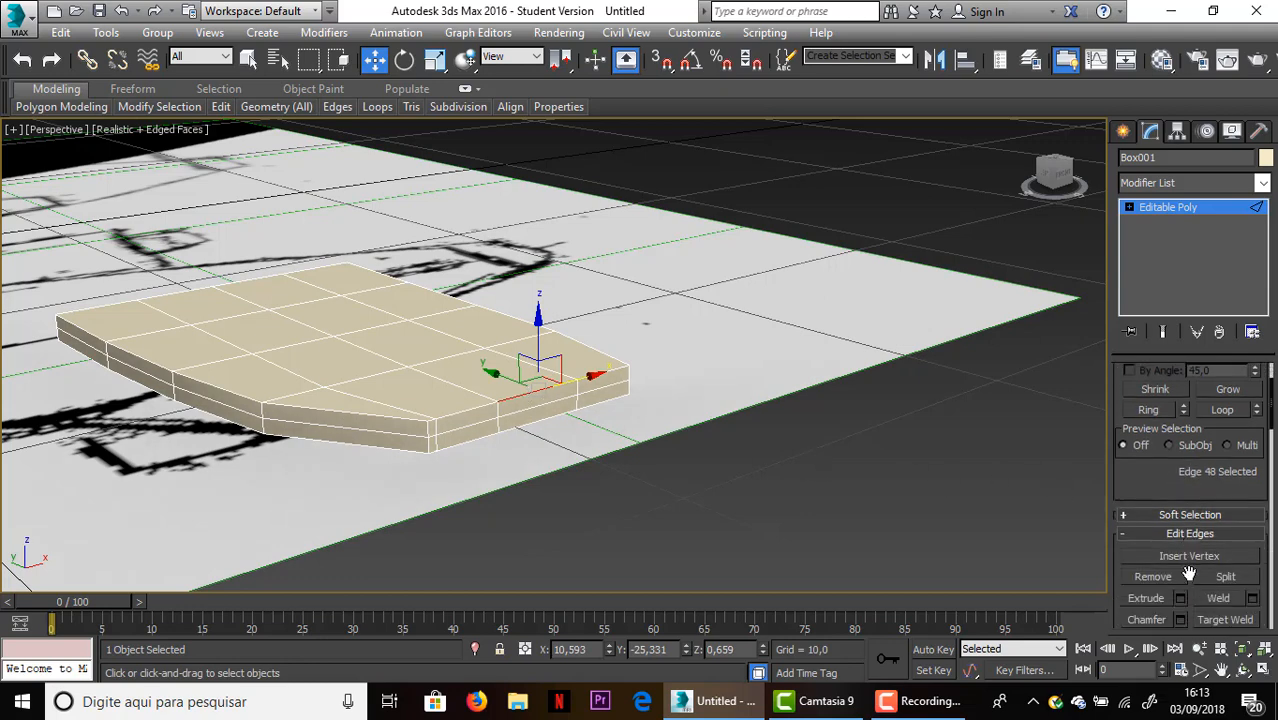
left_click(1224, 410)
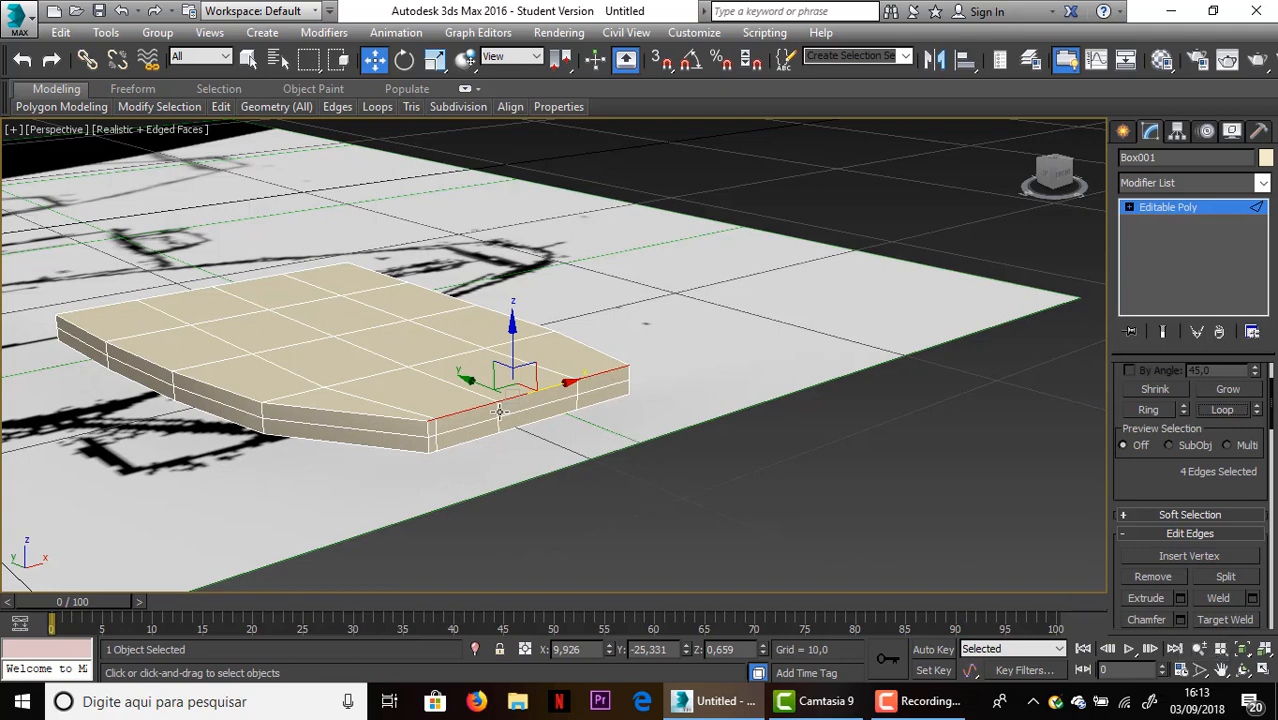
Add the four upper rim edges along the wing's adjoining long side to the edge selection
left_click(354, 414, "ctrl")
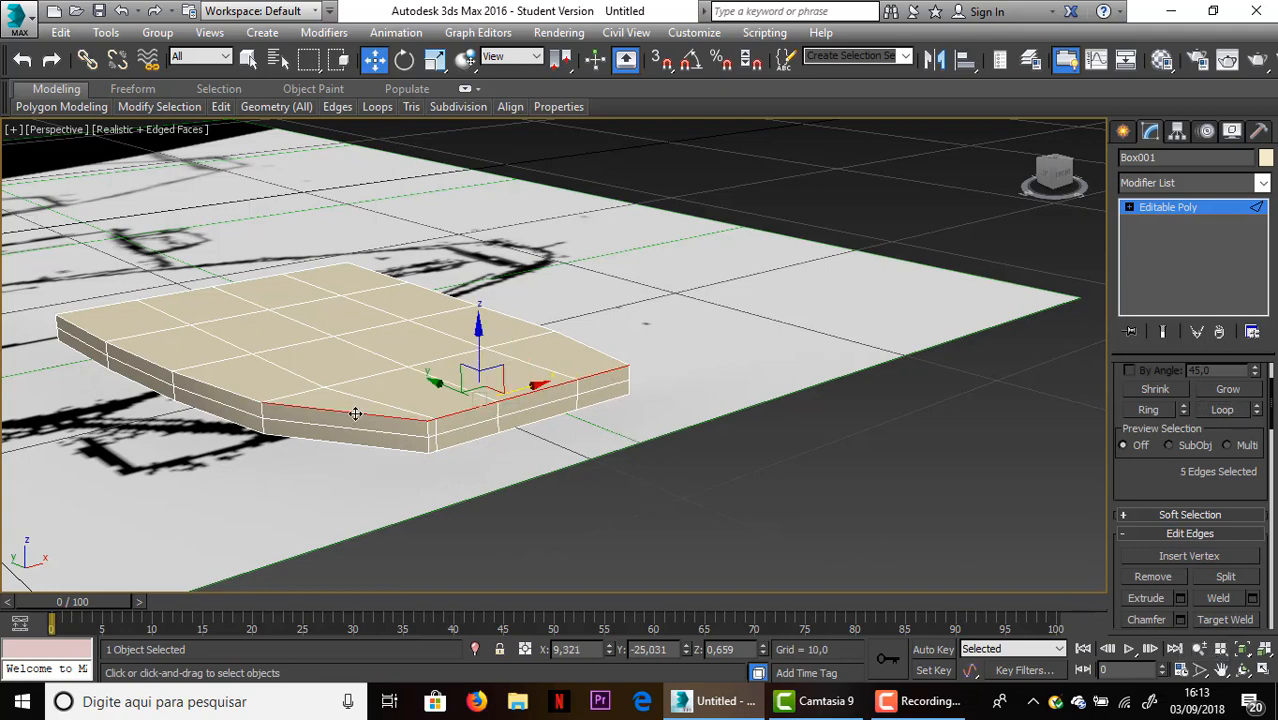
left_click(228, 390, "ctrl")
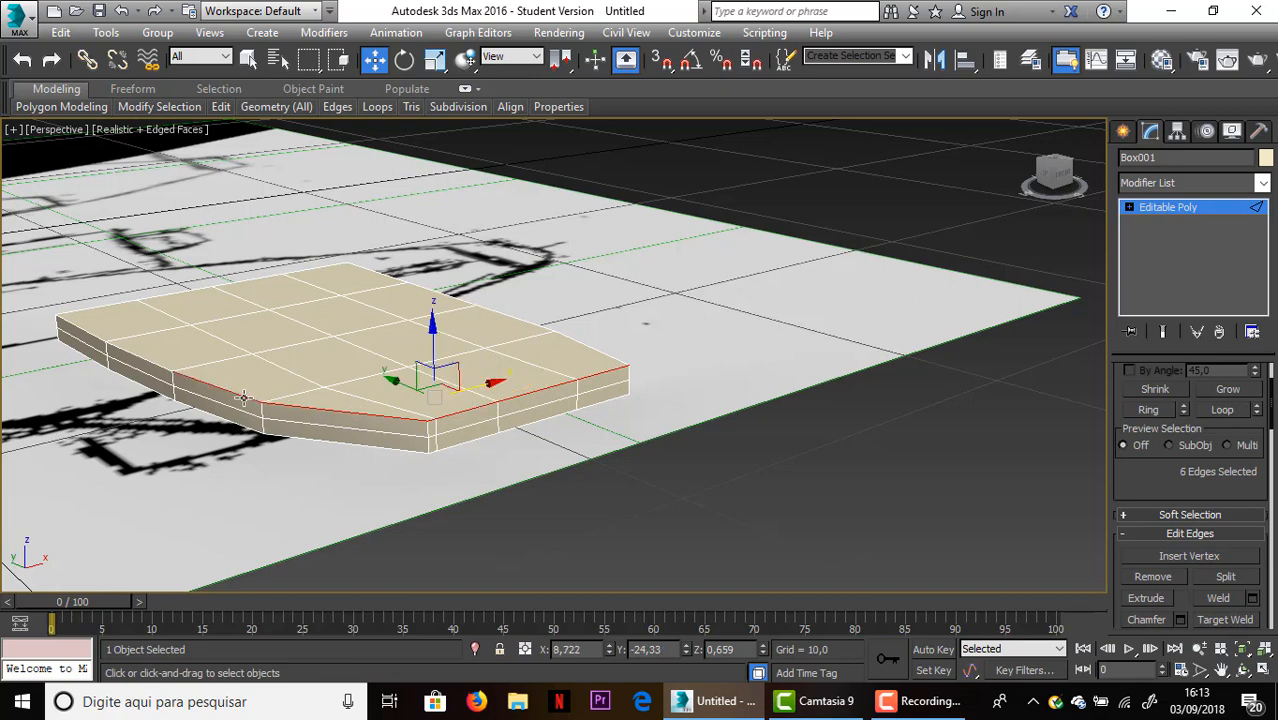
left_click(140, 360, "ctrl")
left_click(86, 334, "ctrl")
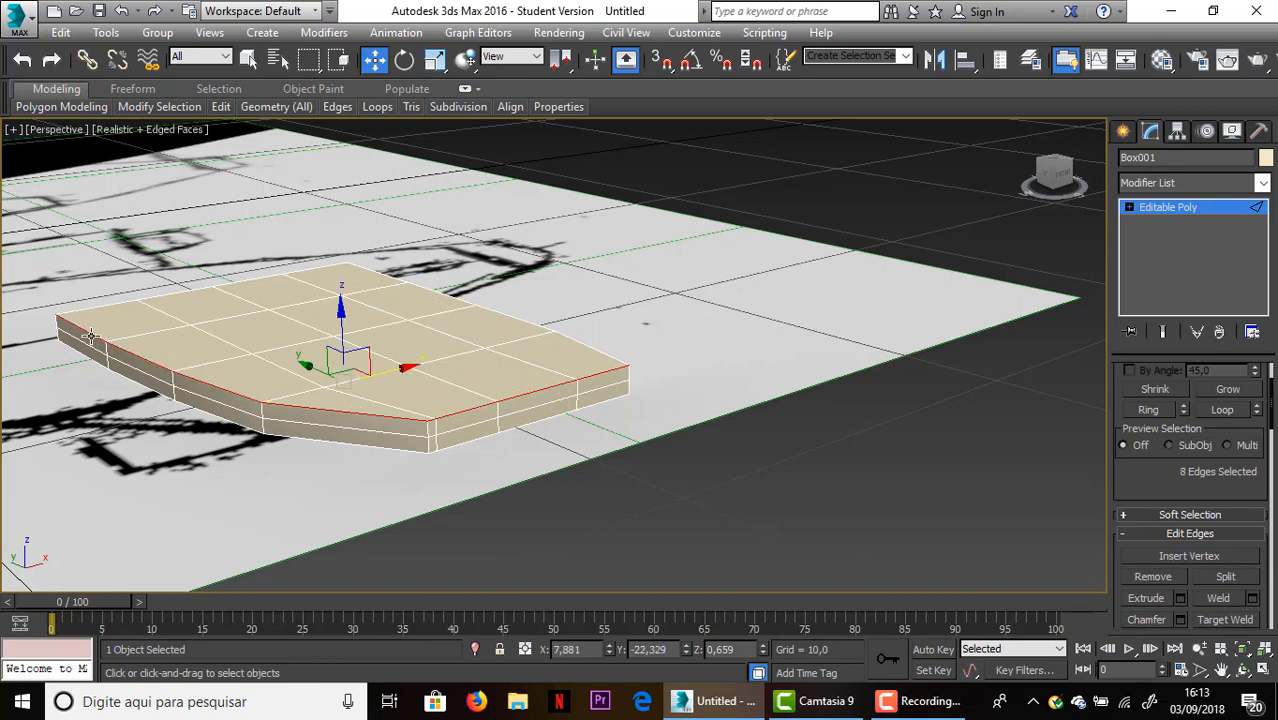
left_click(1221, 411)
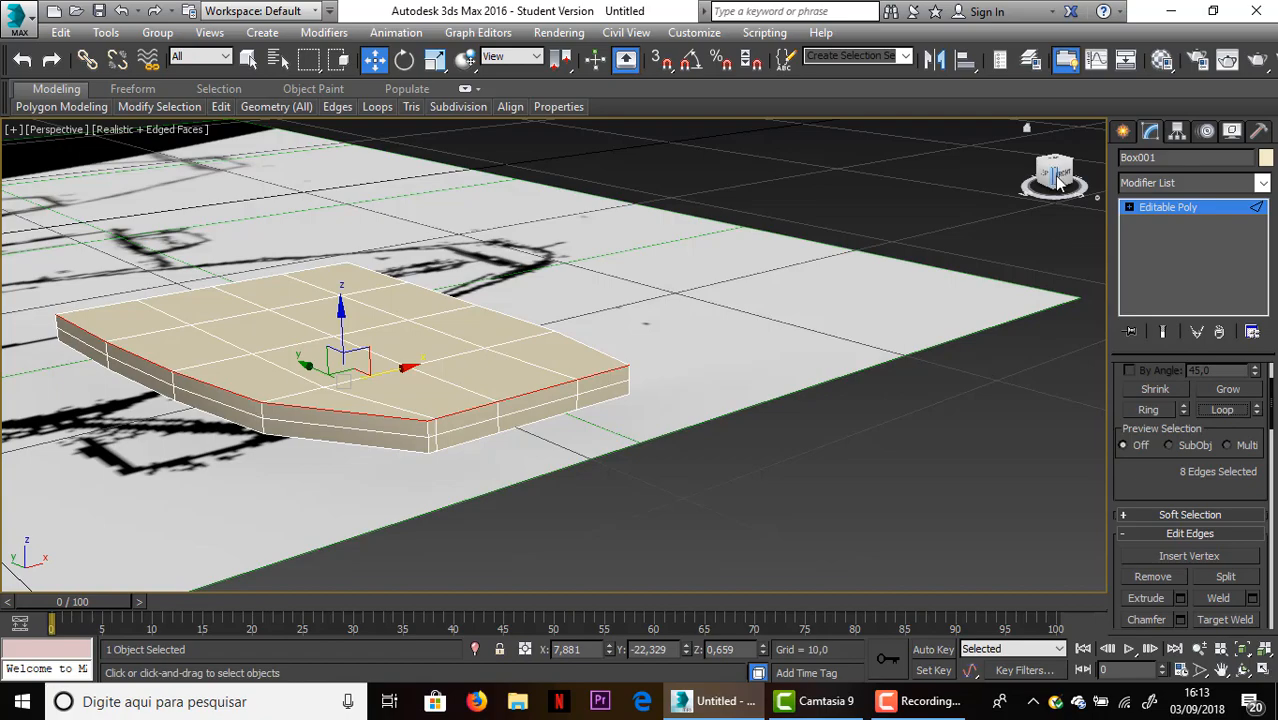
Add the upper rim edges of the wing's far end and opposite long side, completing the 16-edge selection
left_click_drag(1058, 180, 910, 190)
left_click(908, 294, "ctrl")
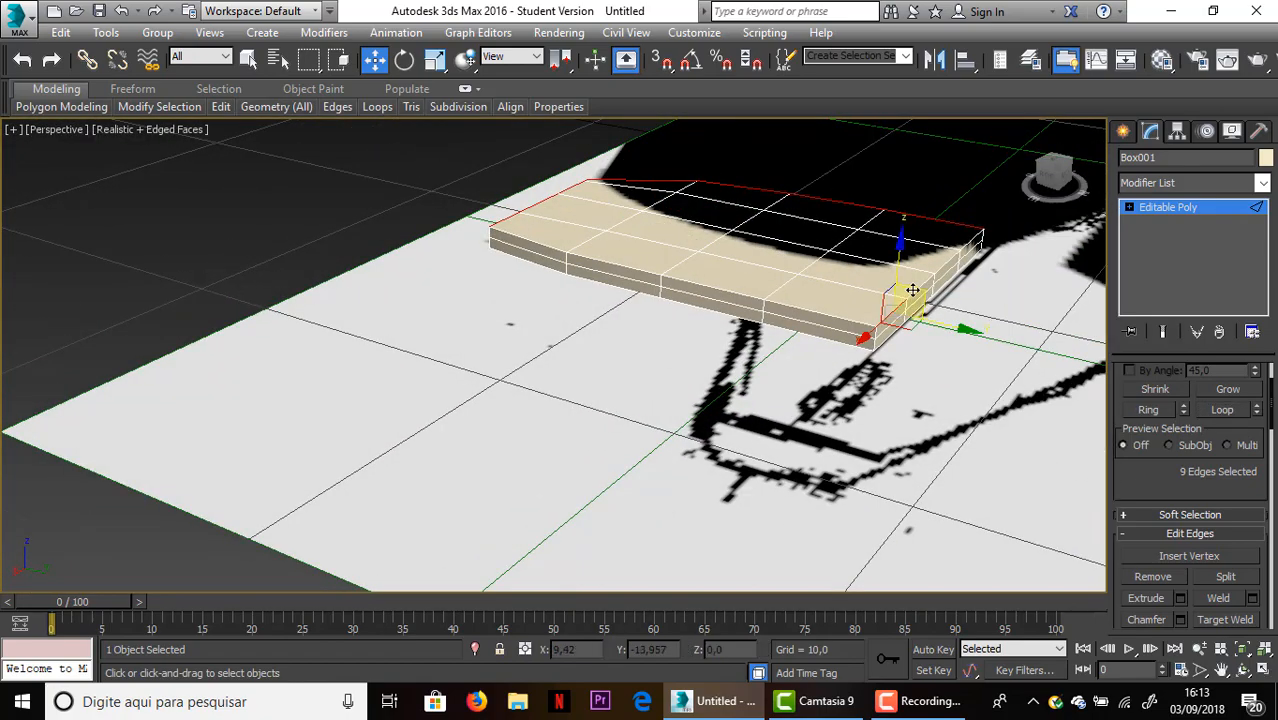
left_click(905, 300, "ctrl")
left_click(912, 290, "ctrl")
left_click(890, 282, "ctrl")
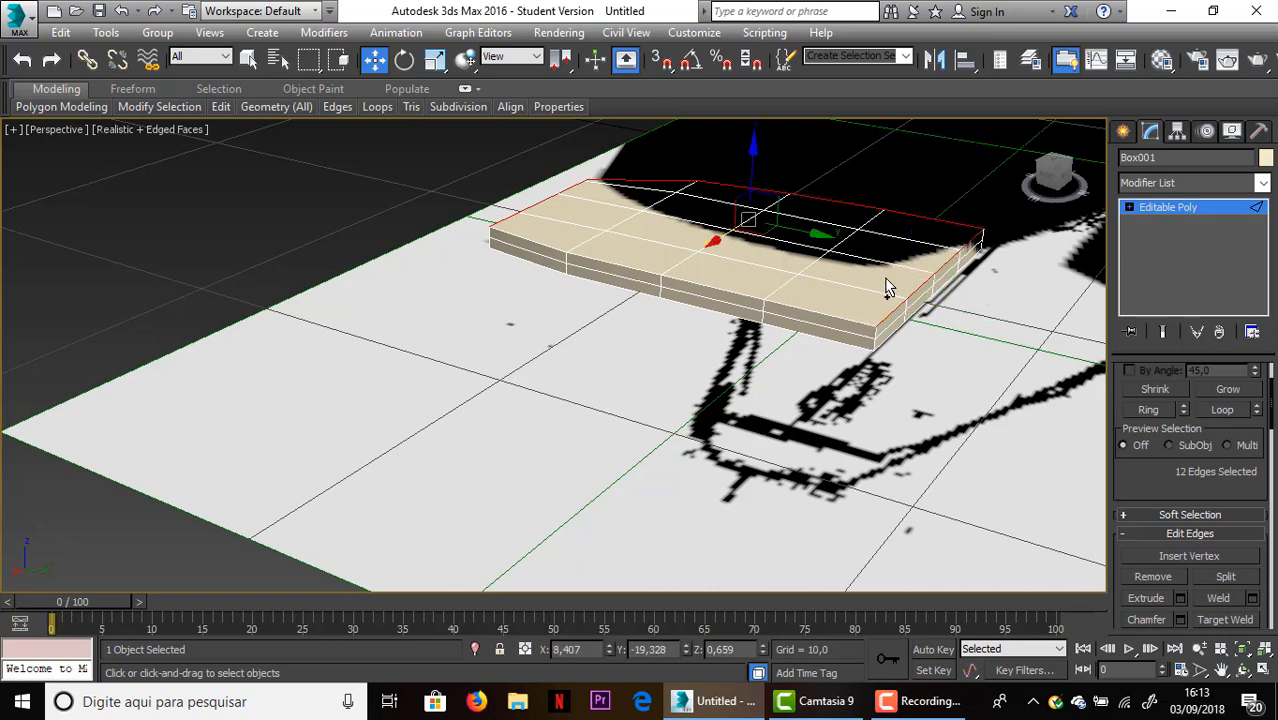
left_click(832, 313, "ctrl")
left_click(699, 278, "ctrl")
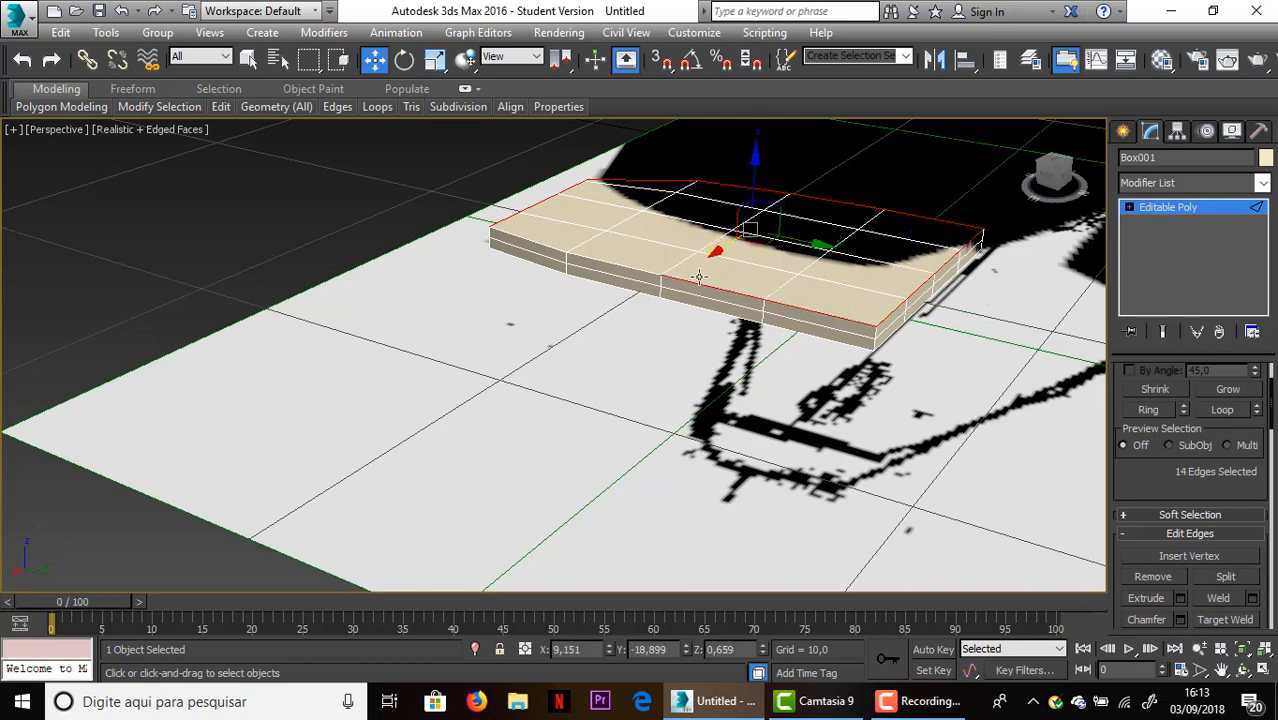
left_click(645, 268, "ctrl")
left_click(544, 245, "ctrl")
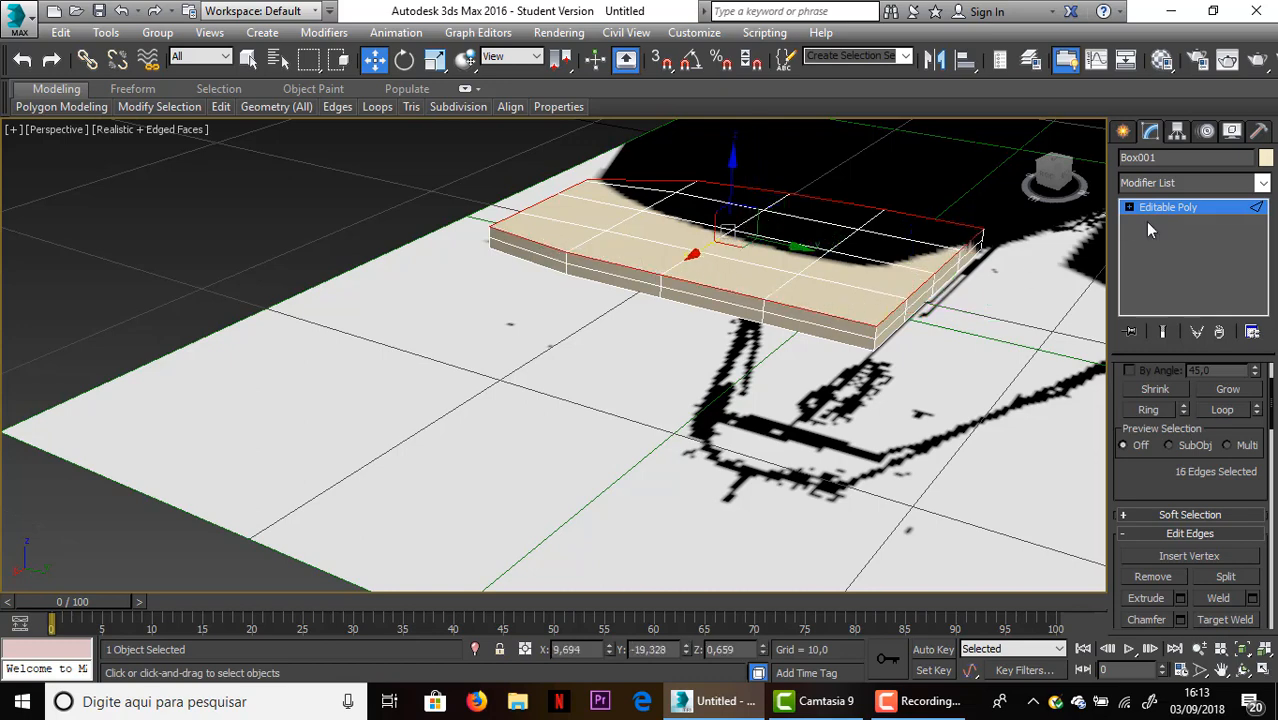
Chamfer the wing's upper rim edges with an amount of 0.187 and 4 segments
middle_click_drag(1000, 250, 578, 405, "alt")
left_click(1181, 620)
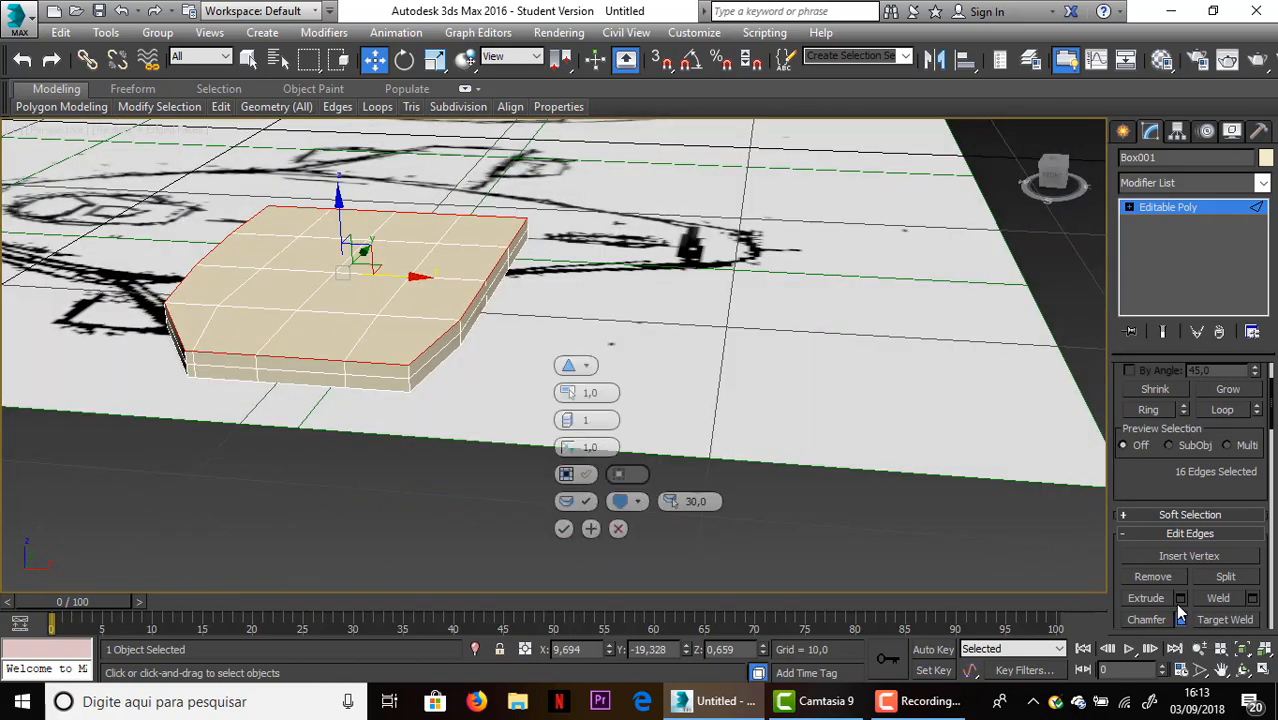
left_click_drag(1052, 177, 1060, 200)
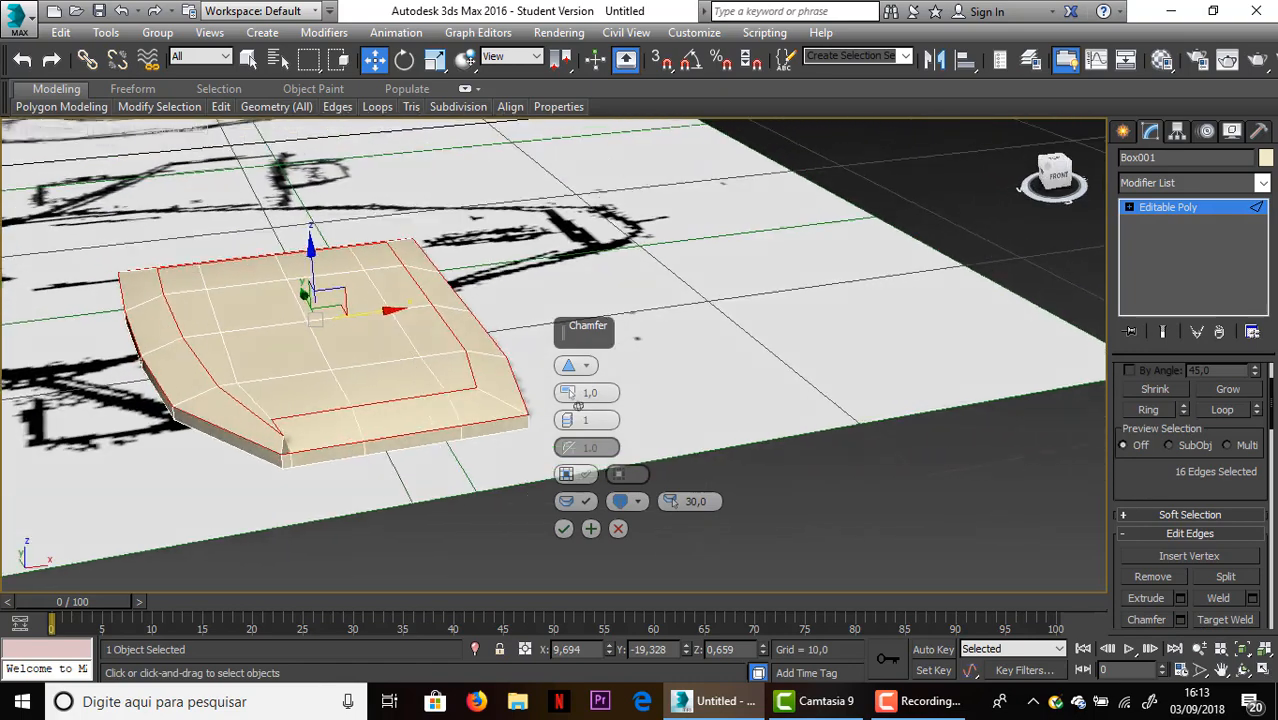
left_click_drag(569, 397, 575, 395)
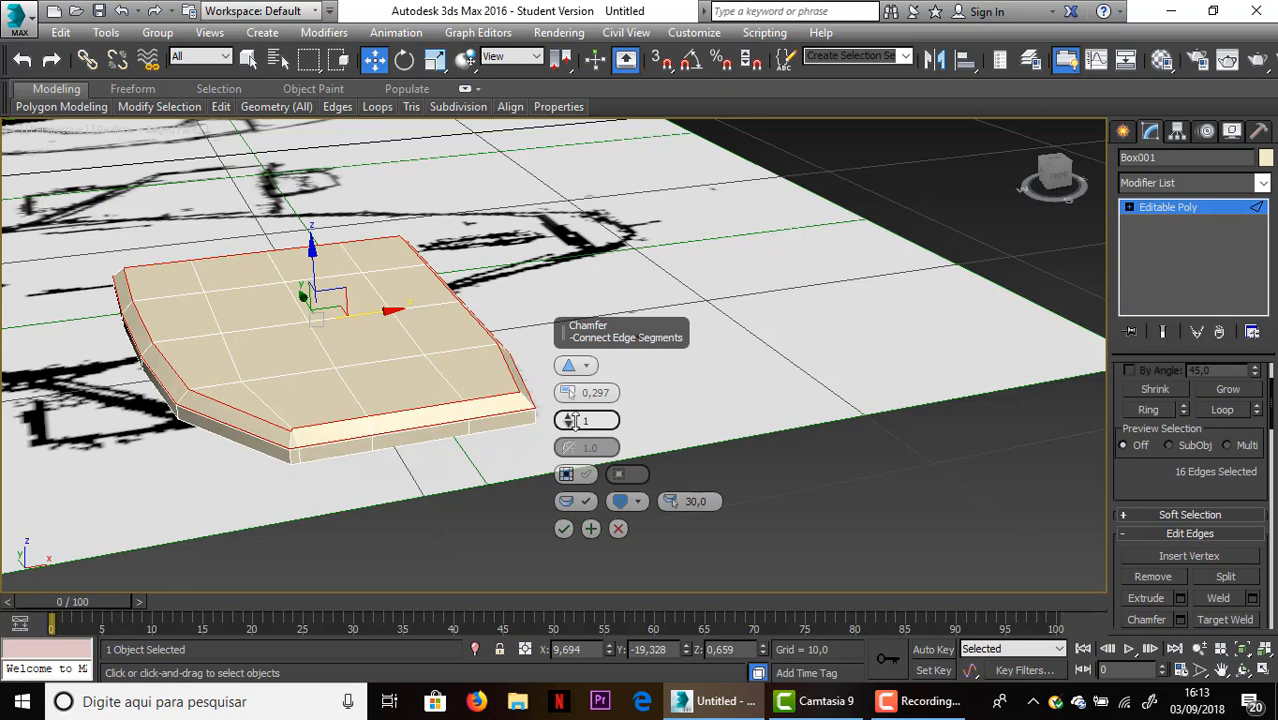
mouse_move(573, 420)
left_mouse_down()
mouse_move(567, 395)
mouse_move(567, 422)
left_mouse_up()
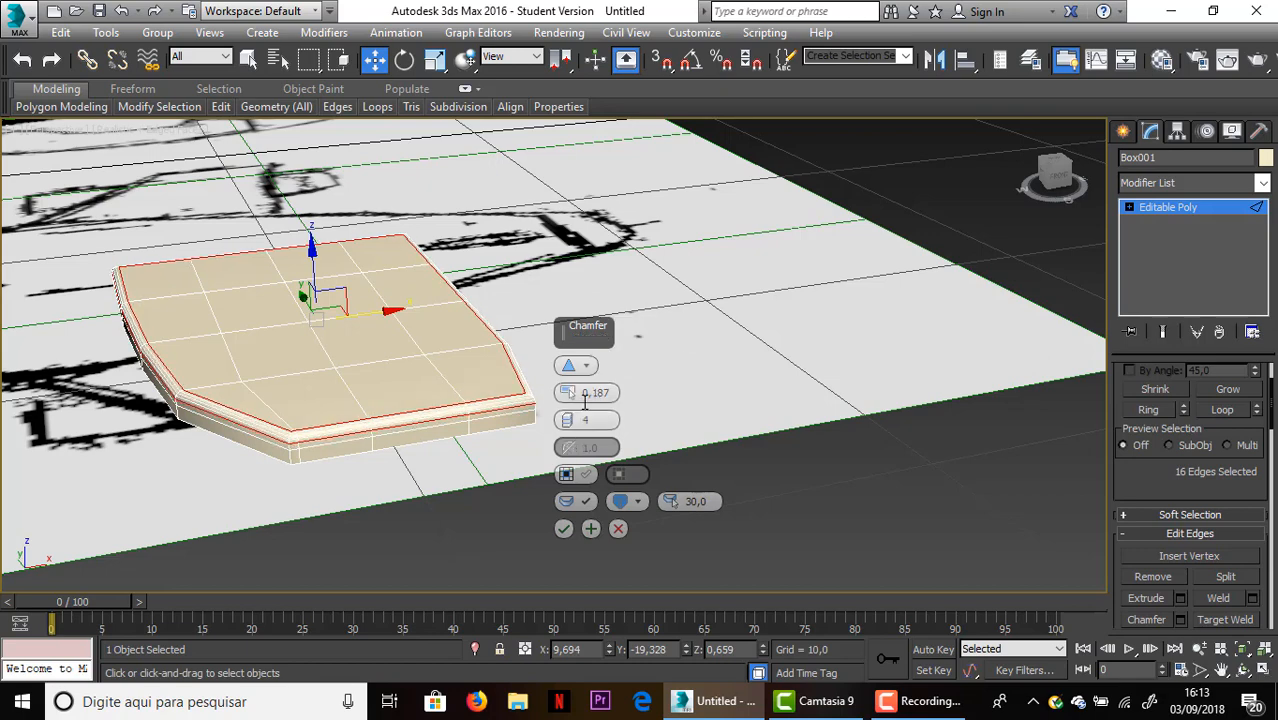
mouse_move(1053, 184)
left_mouse_down()
mouse_move(1060, 156)
mouse_move(1070, 167)
left_mouse_up()
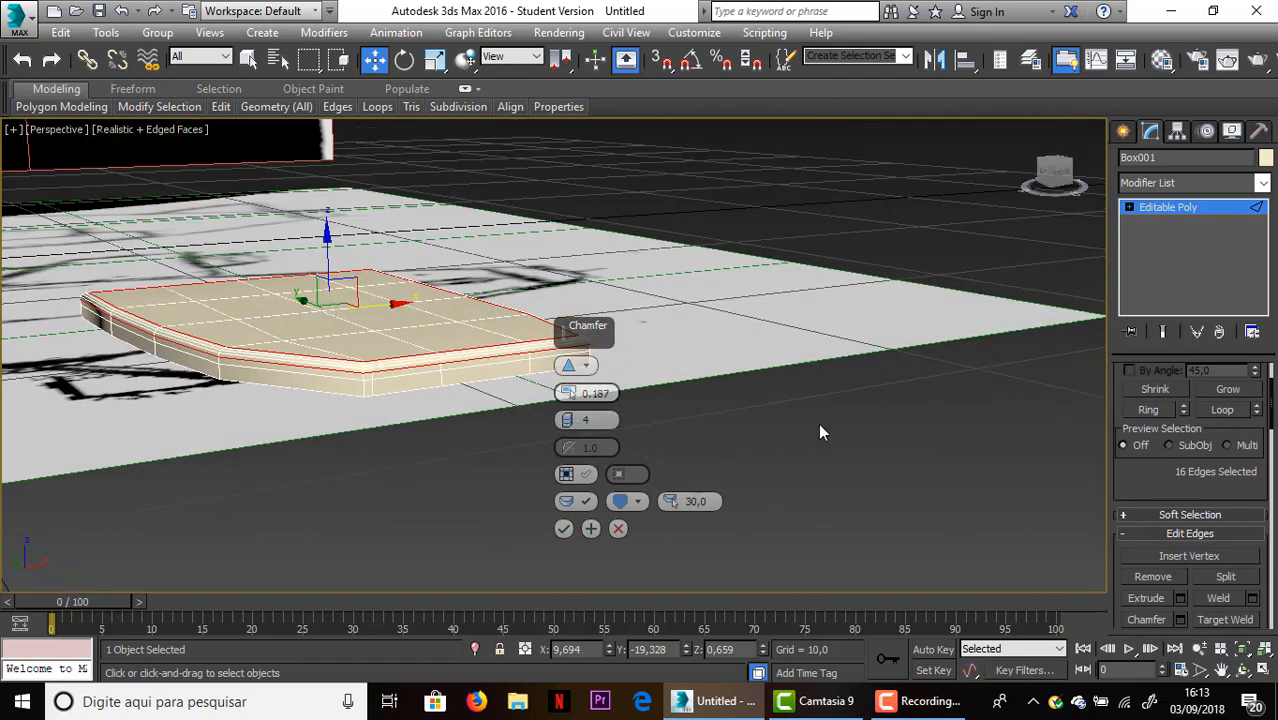
left_click(562, 529)
left_click(535, 490)
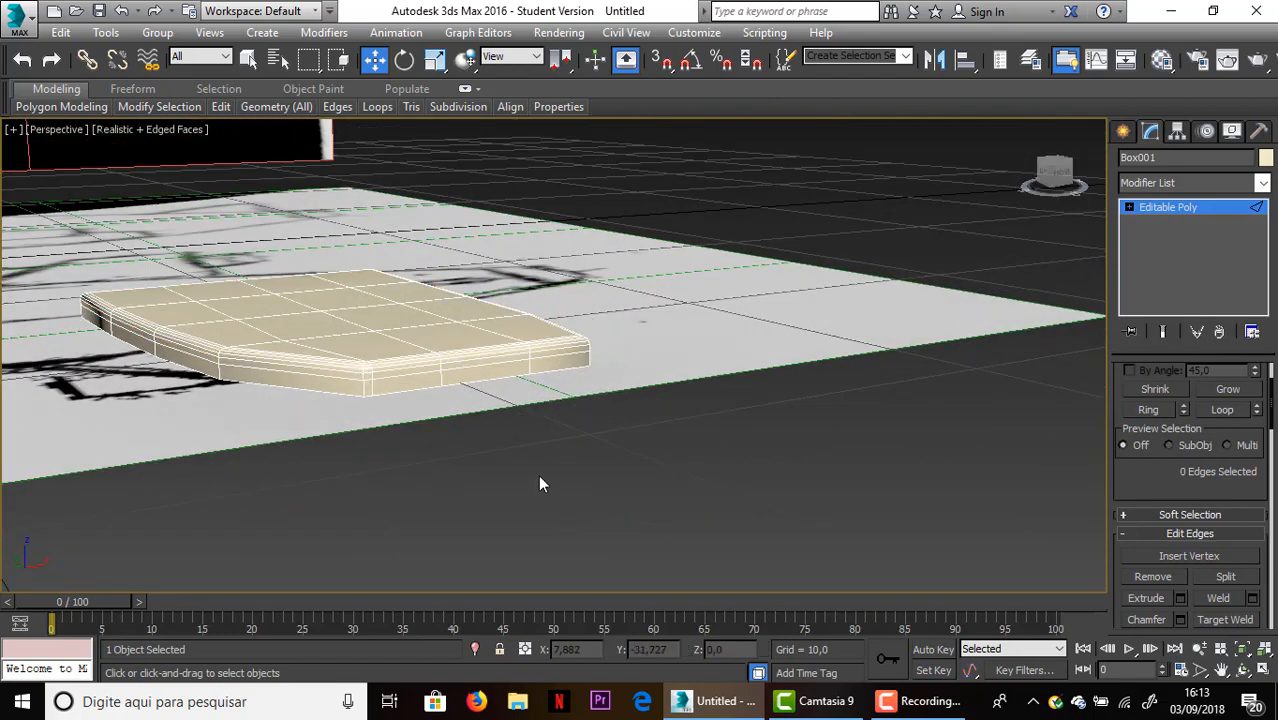
Select the lower edge loop of the wing's near end and the four lower edges along its adjoining long side
left_click(511, 374)
left_click(1224, 410)
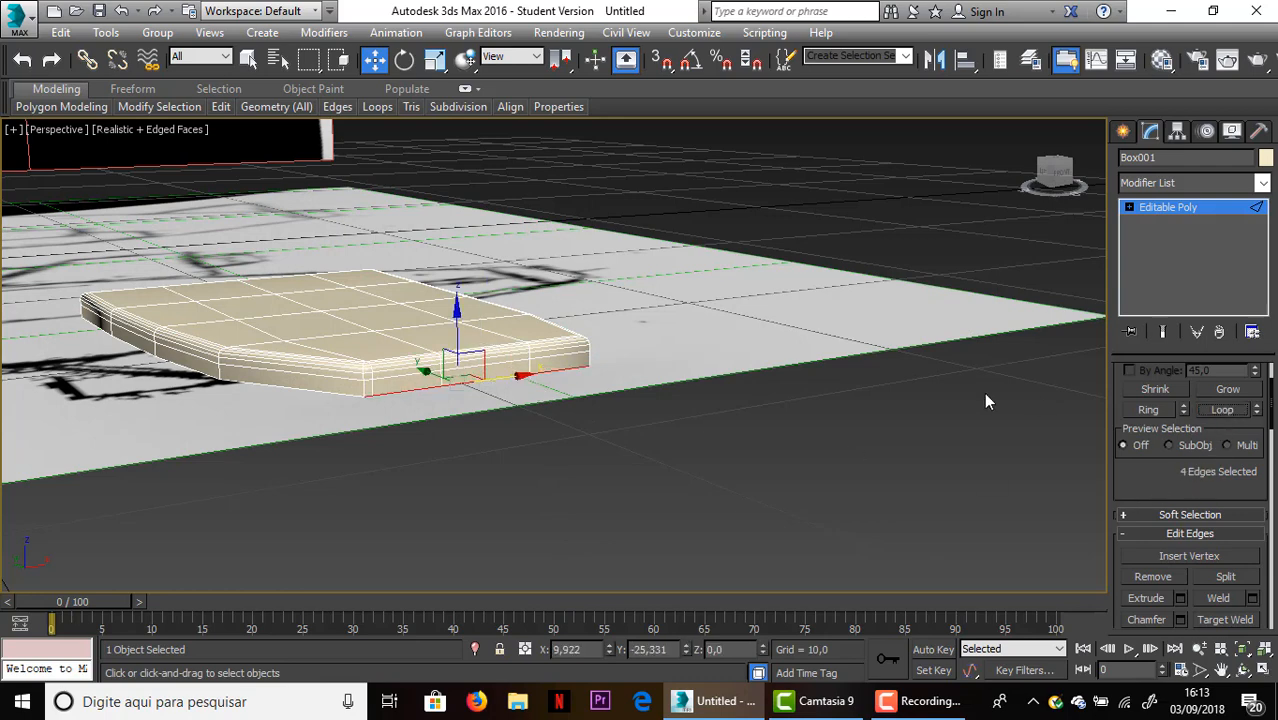
left_click(329, 392, "ctrl")
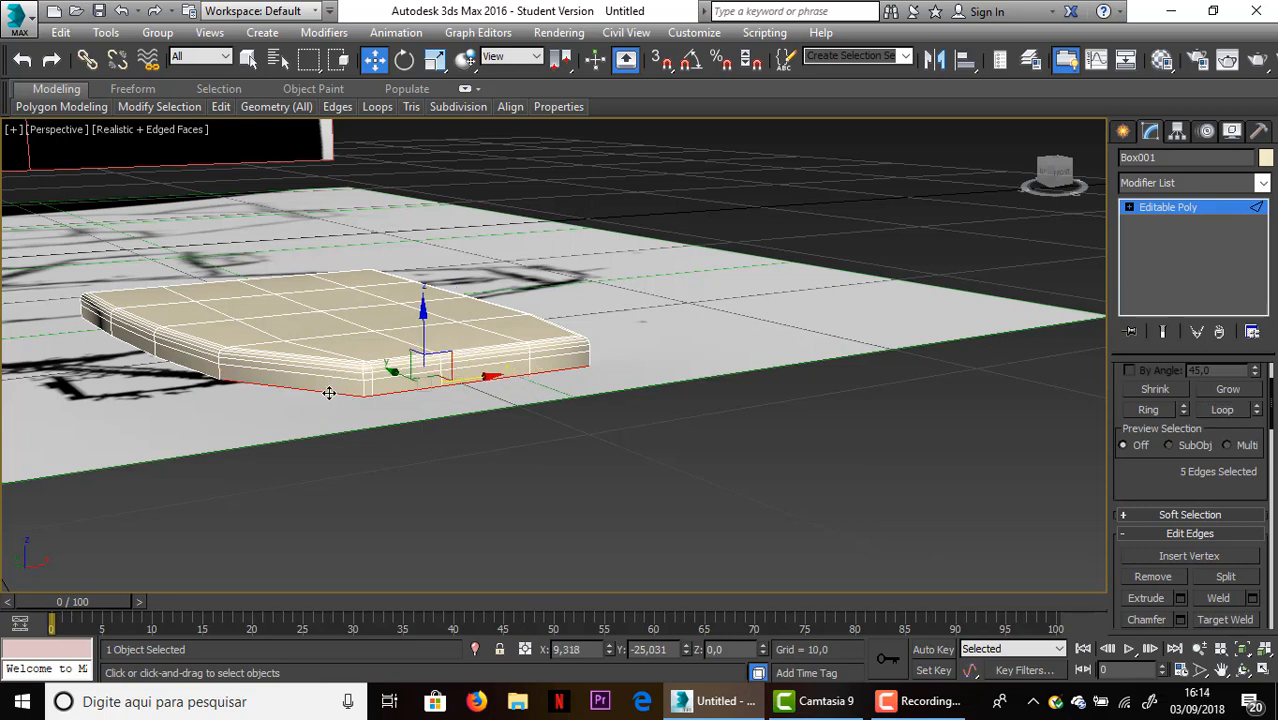
left_click(200, 374, "ctrl")
left_click(129, 343, "ctrl")
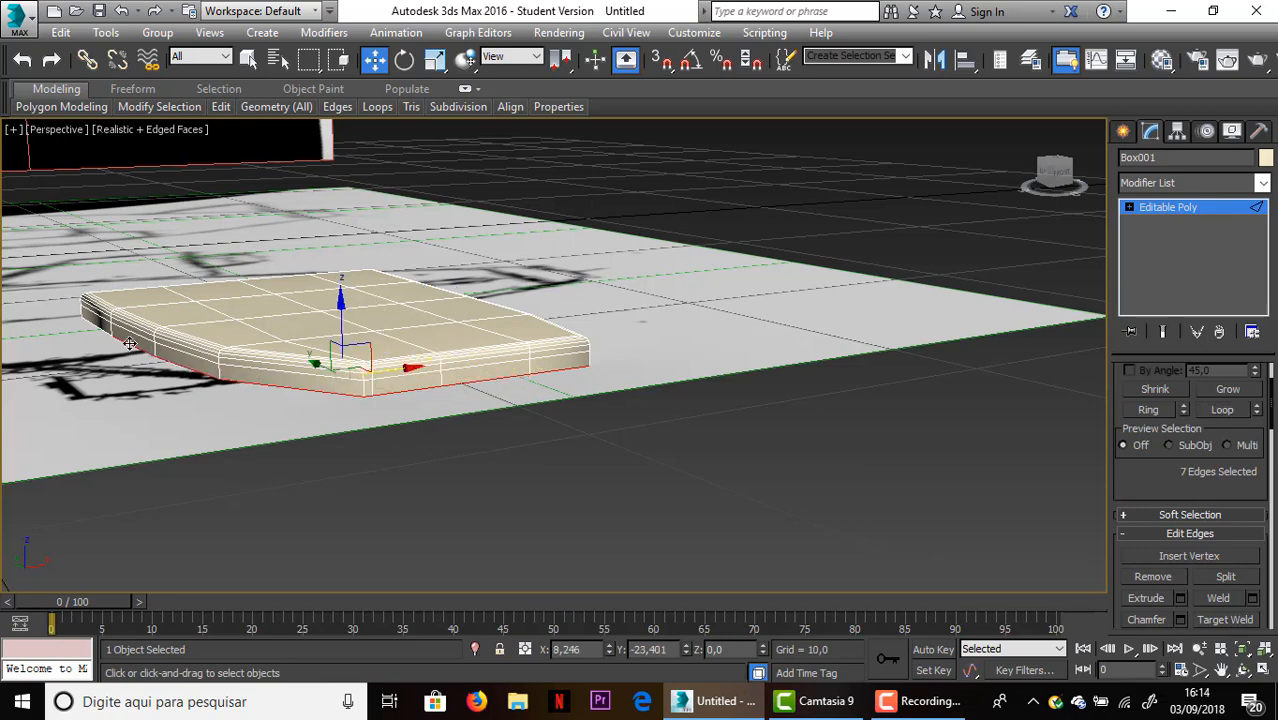
left_click(96, 327, "ctrl")
Add the four lower rim edges of the wing's opposite long side to the selection
left_click_drag(1050, 170, 1010, 178)
left_click(464, 303, "ctrl")
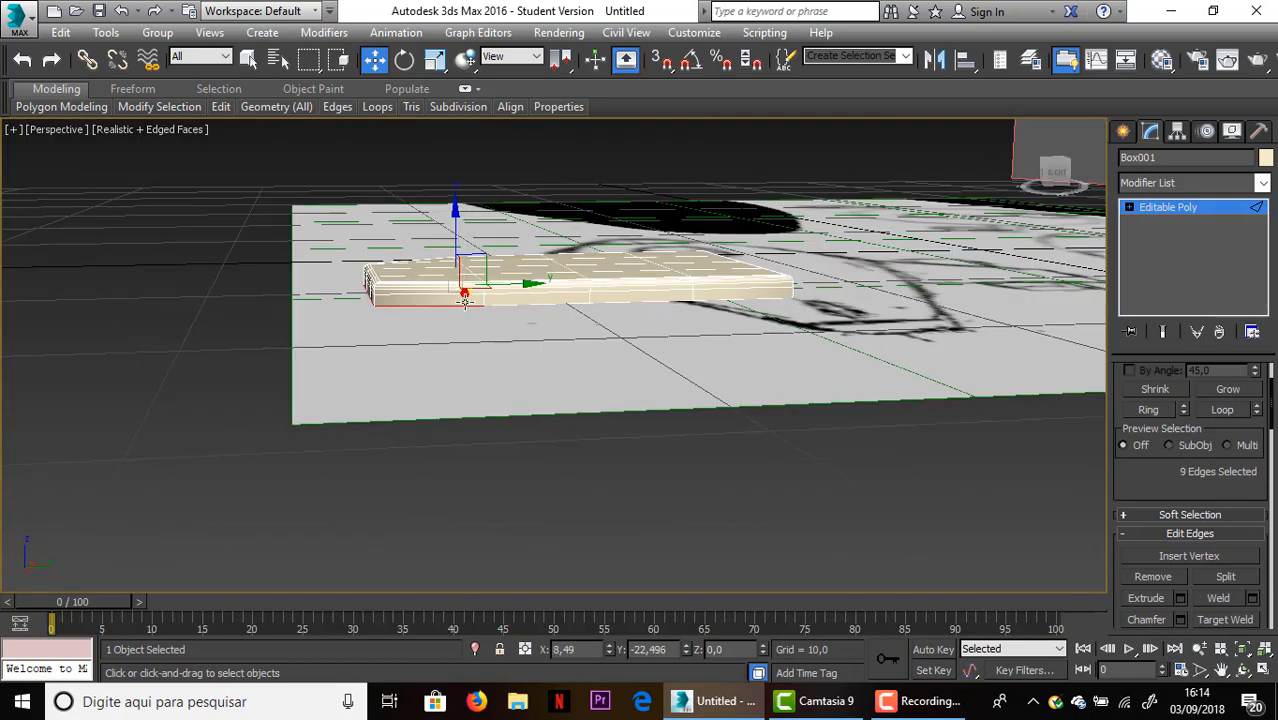
left_click(525, 303, "ctrl")
left_click(628, 298, "ctrl")
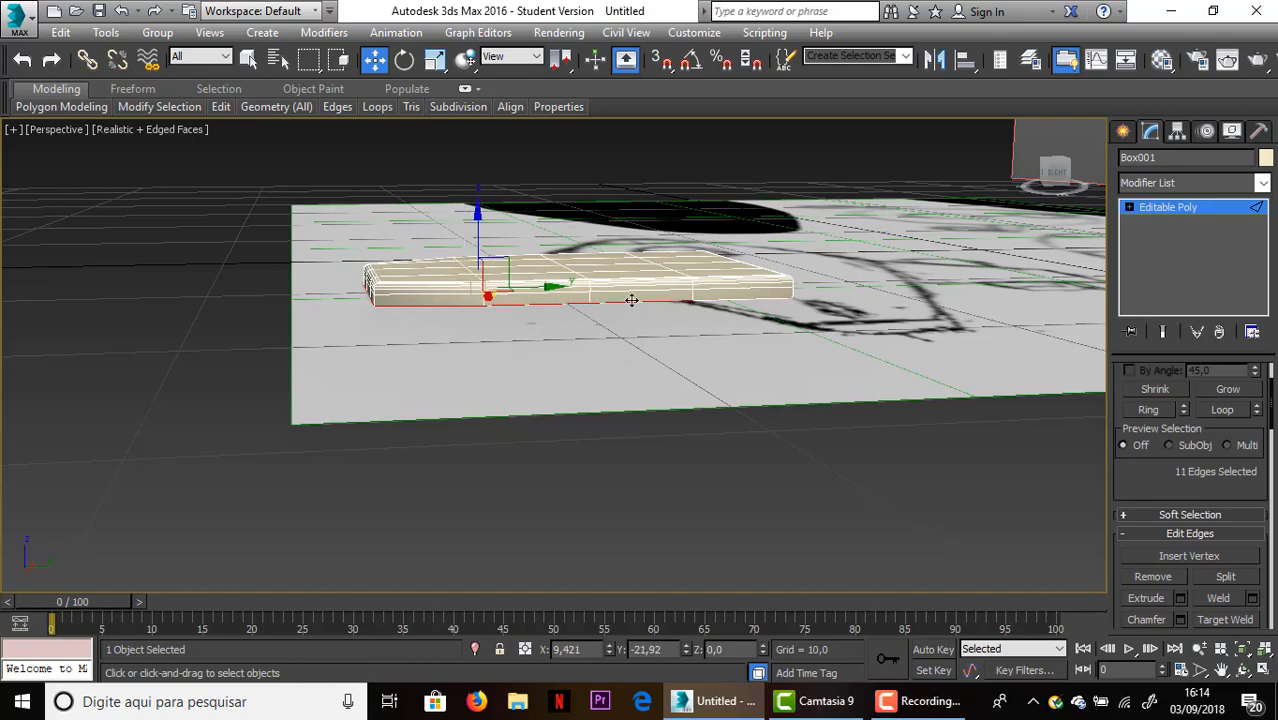
left_click(748, 298, "ctrl")
Add the remaining lower rim edges at the wing's far end to complete the lower perimeter selection
left_click_drag(1050, 180, 882, 358)
left_click(853, 360, "ctrl")
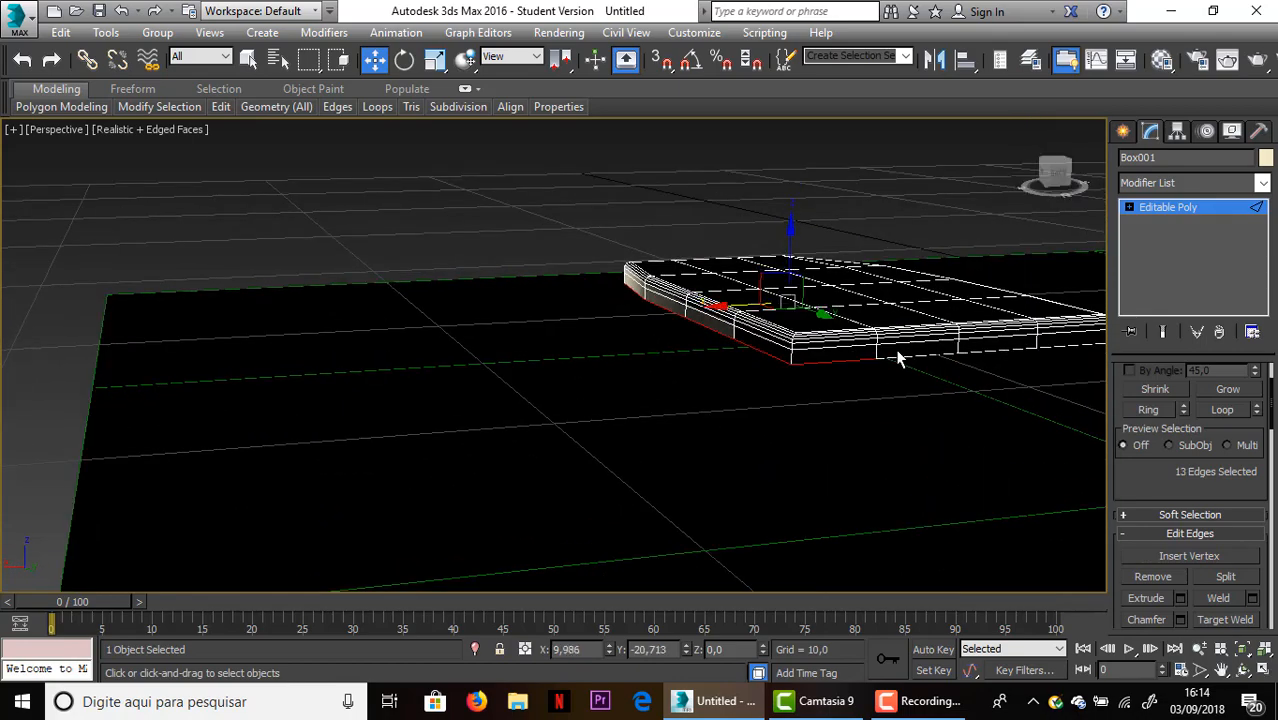
left_click(900, 357, "ctrl")
left_click(990, 352, "ctrl")
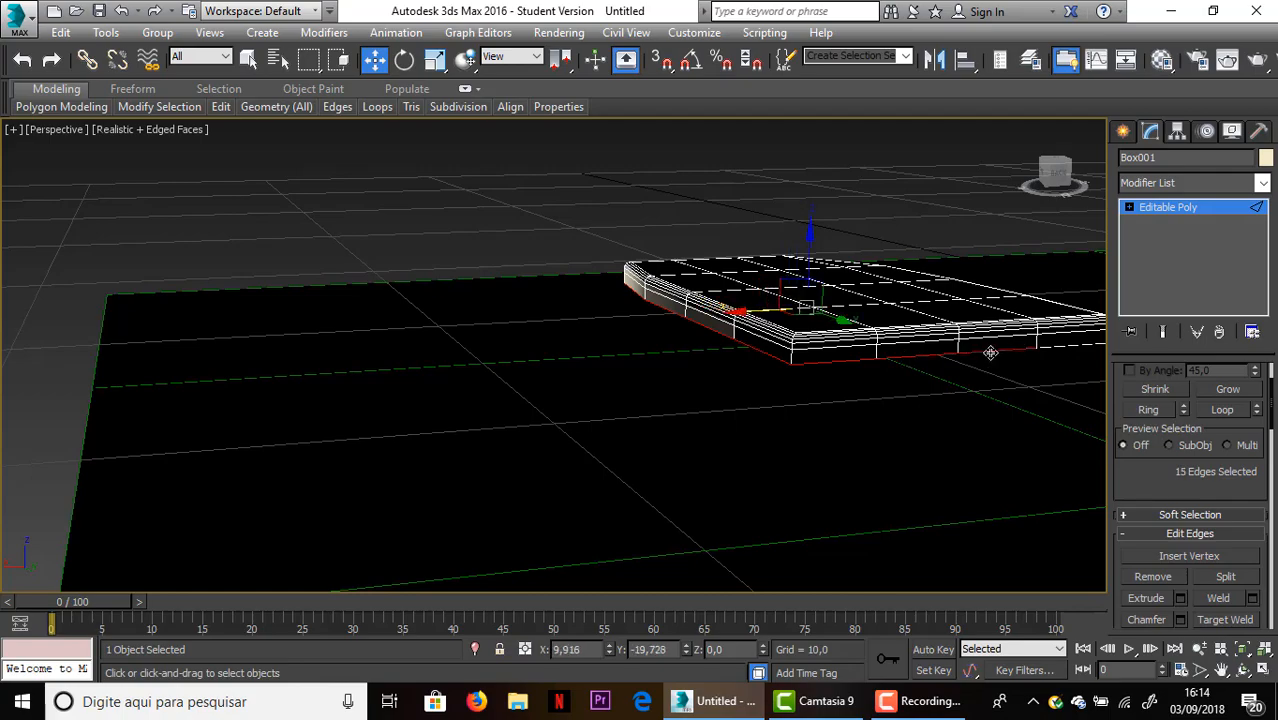
left_click(1055, 347, "ctrl")
Chamfer the wing's lower rim edges with an amount of 0.187 and 4 segments
left_click(1025, 128)
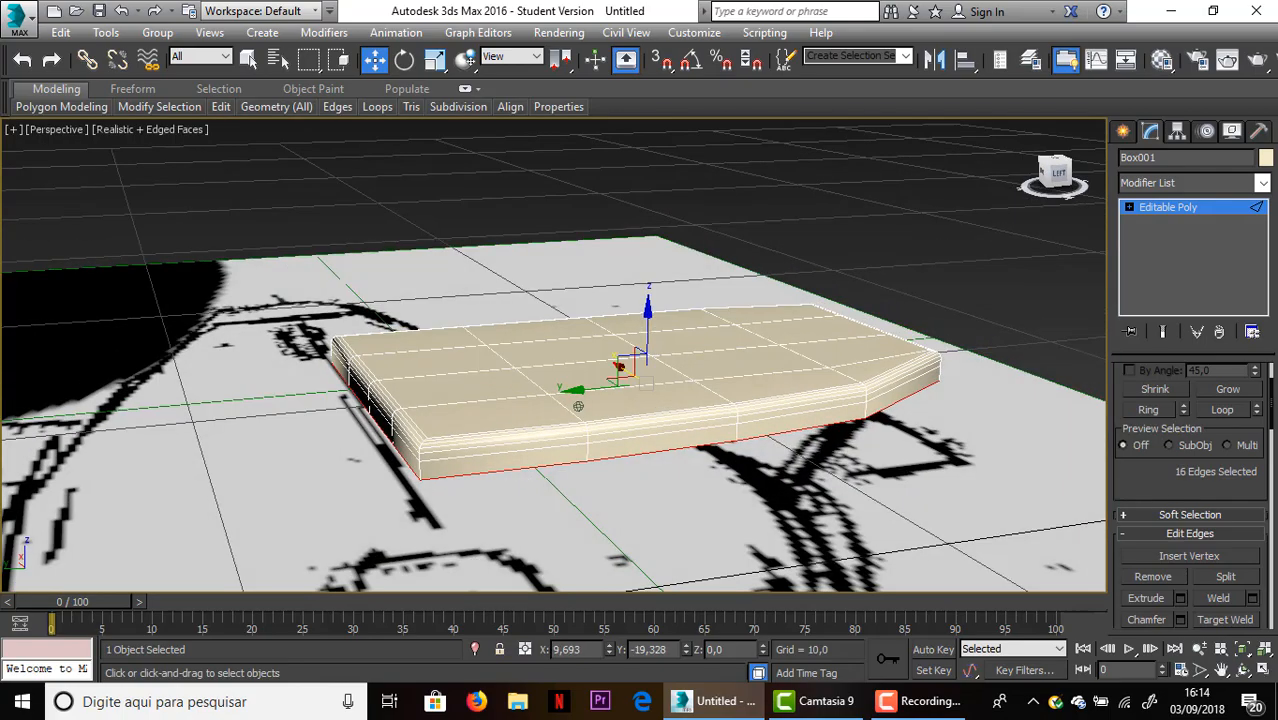
middle_click_drag(578, 406, 578, 406, "alt")
mouse_move(578, 405)
middle_mouse_down("alt")
mouse_move(600, 450)
mouse_move(699, 468)
mouse_move(540, 455)
mouse_move(578, 405)
middle_mouse_up("alt")
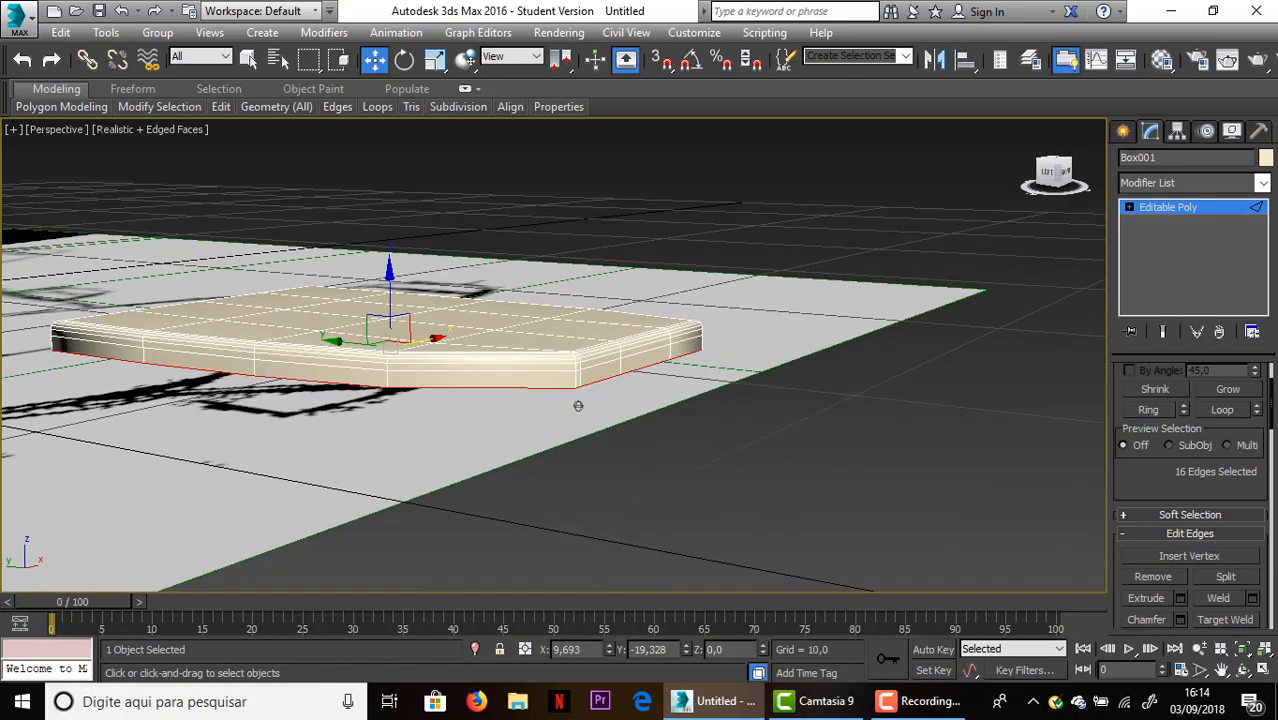
left_click(1180, 619)
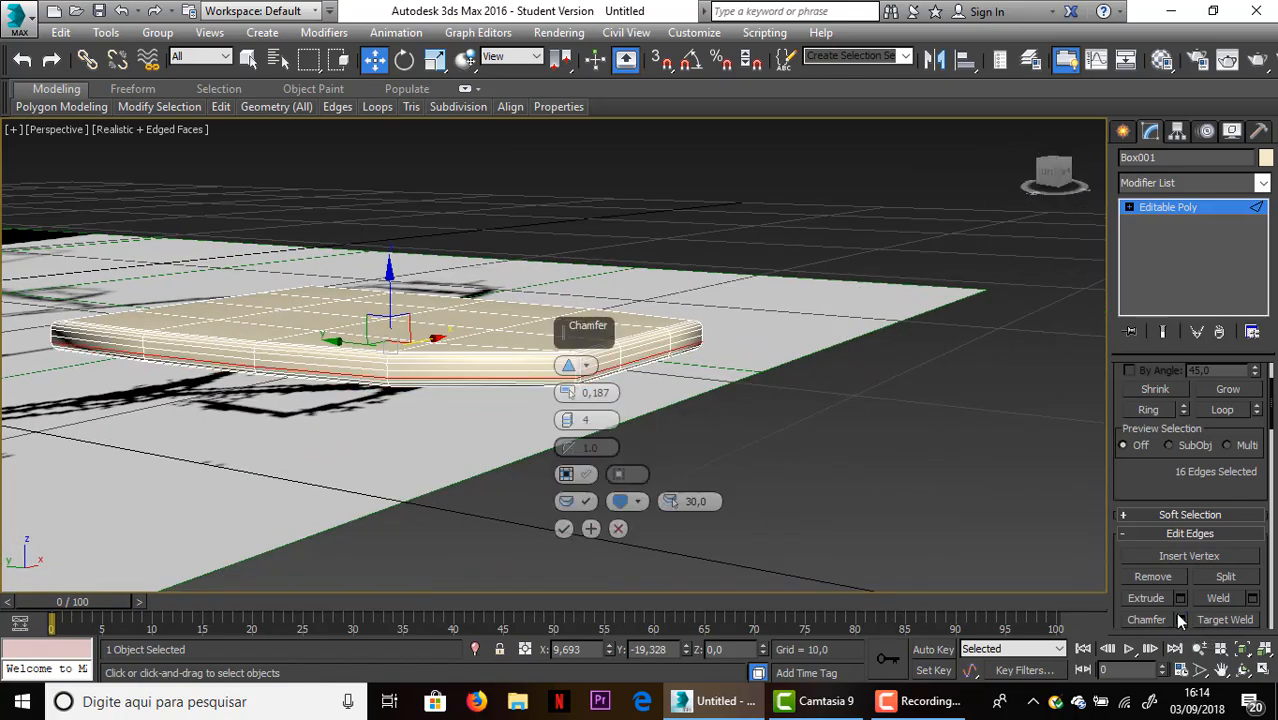
left_click(563, 528)
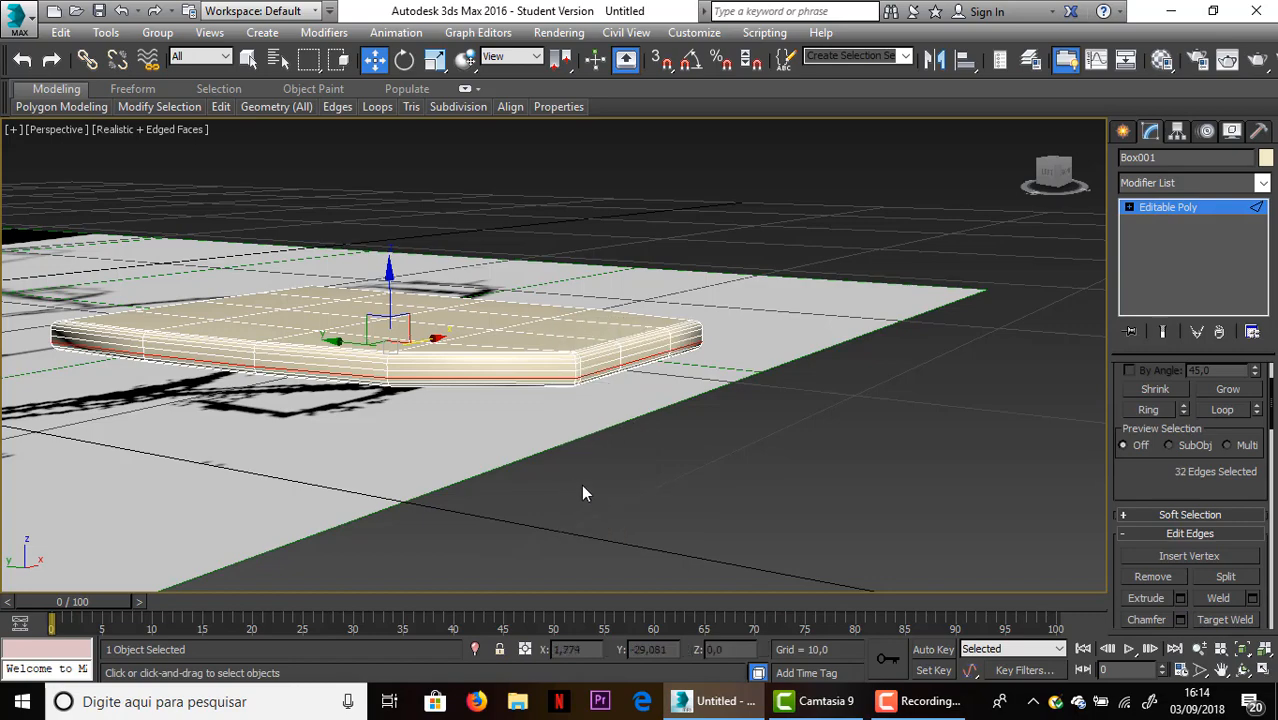
Leave edge editing and move the whole wing up to about Z 23.2 and inward to about Y -14.2, into the fuselage's side
scroll(654, 458, "down", 3)
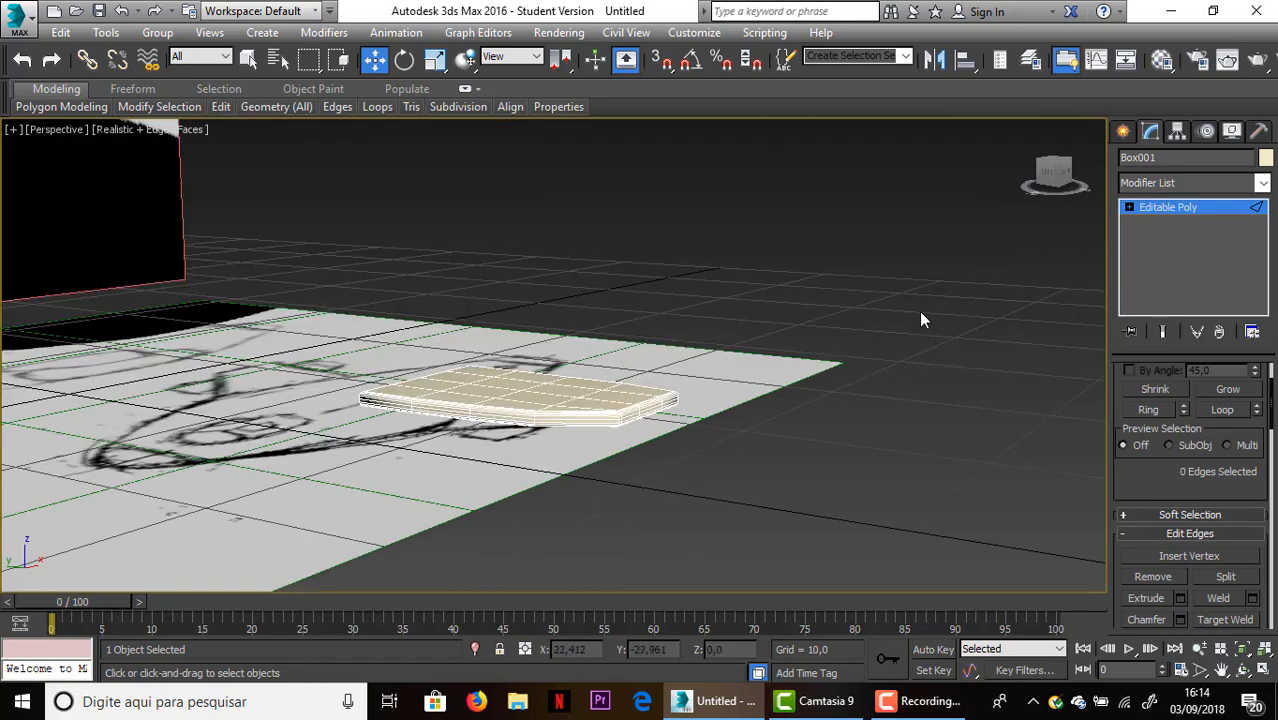
mouse_move(1048, 172)
left_mouse_down()
mouse_move(1052, 206)
mouse_move(1050, 186)
left_mouse_up()
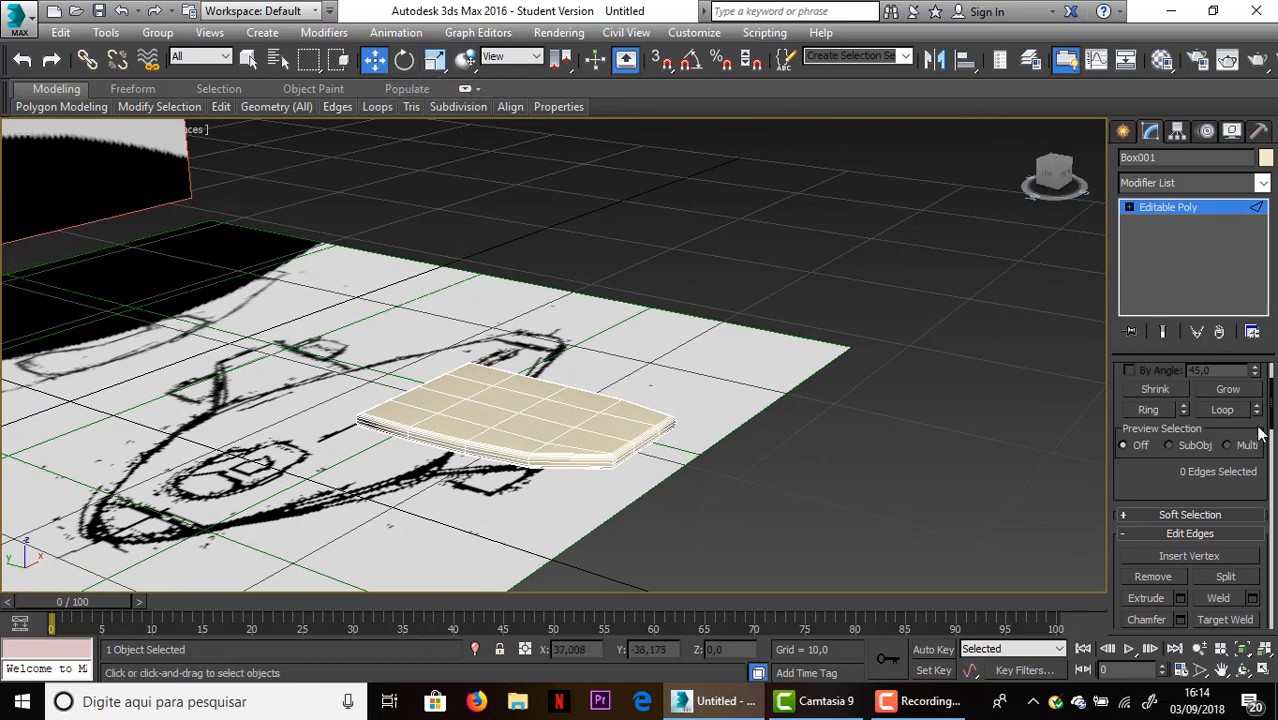
scroll(1262, 432, "up", 3)
left_click(1164, 383)
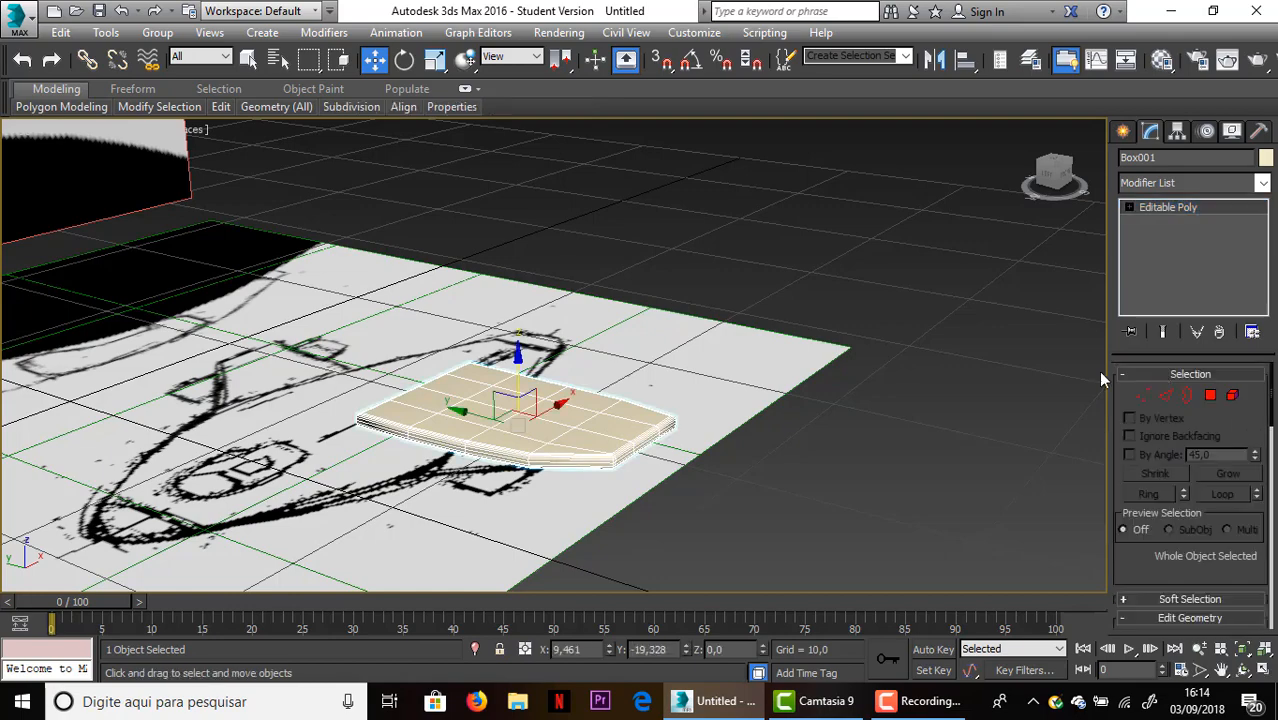
left_click_drag(526, 397, 516, 218)
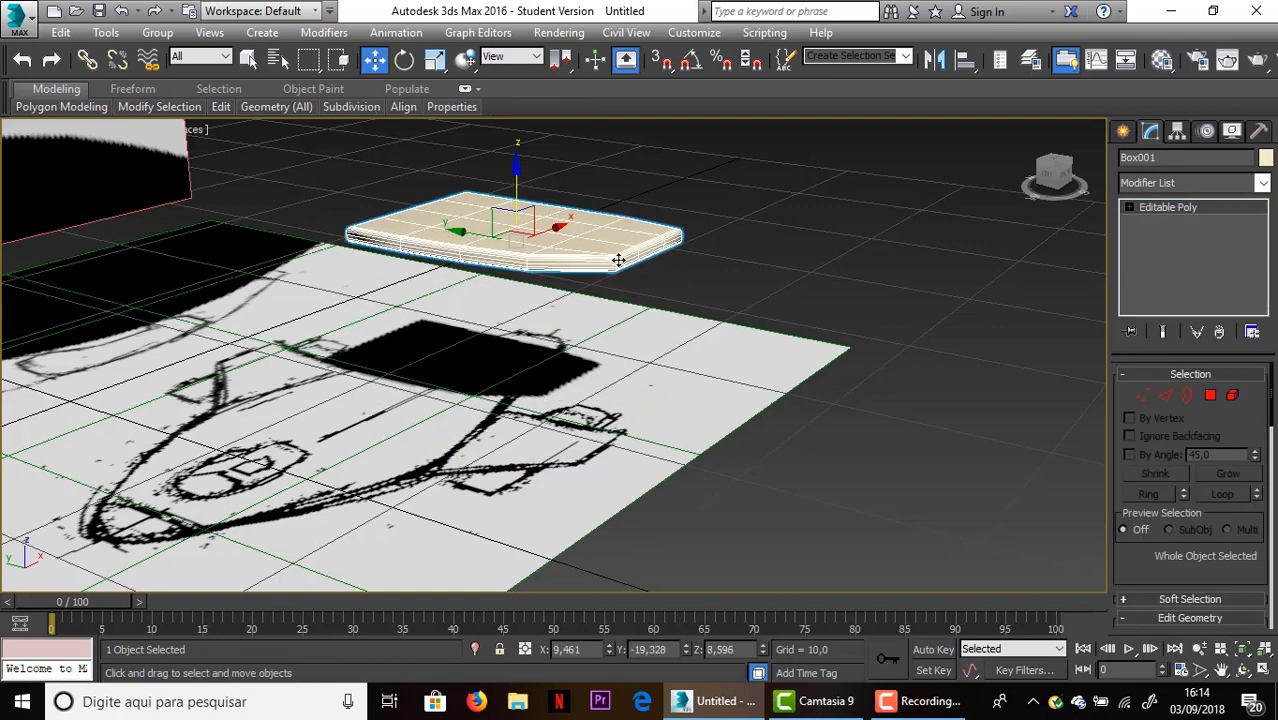
middle_click_drag(619, 257, 770, 332)
left_click_drag(759, 295, 771, 160)
scroll(784, 315, "down", 3)
middle_click_drag(784, 315, 768, 398)
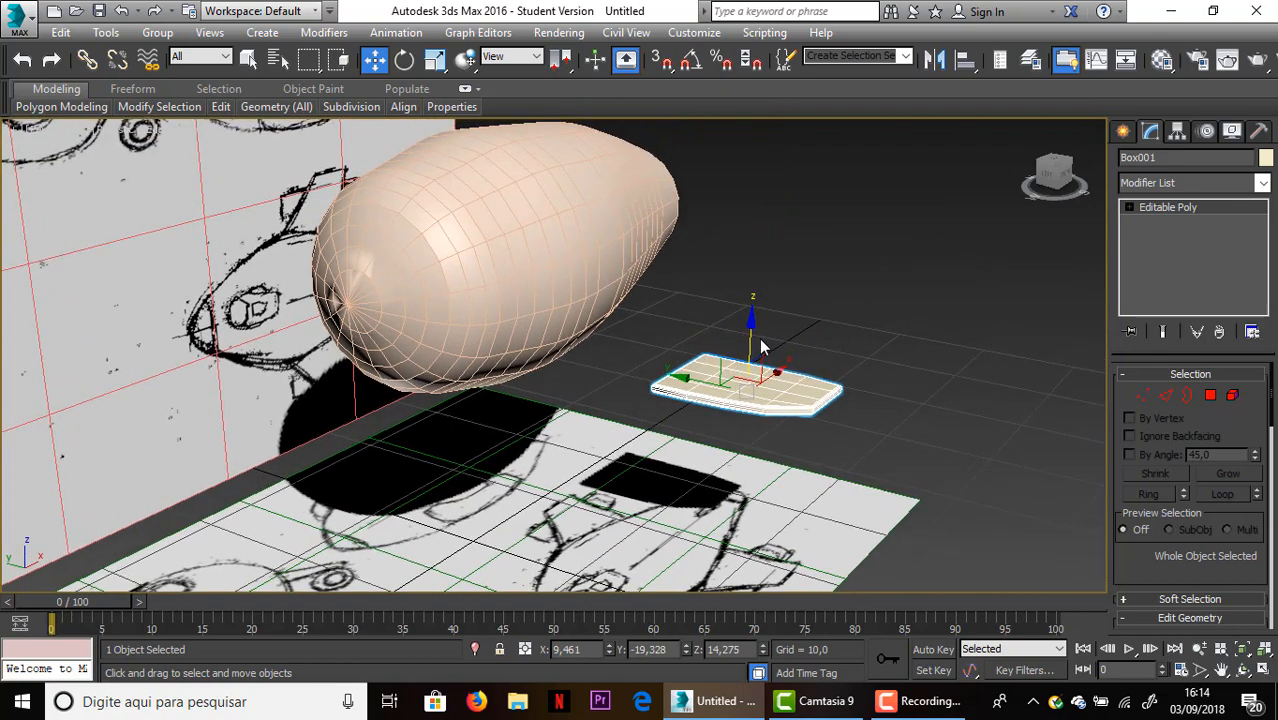
left_click_drag(752, 345, 640, 255)
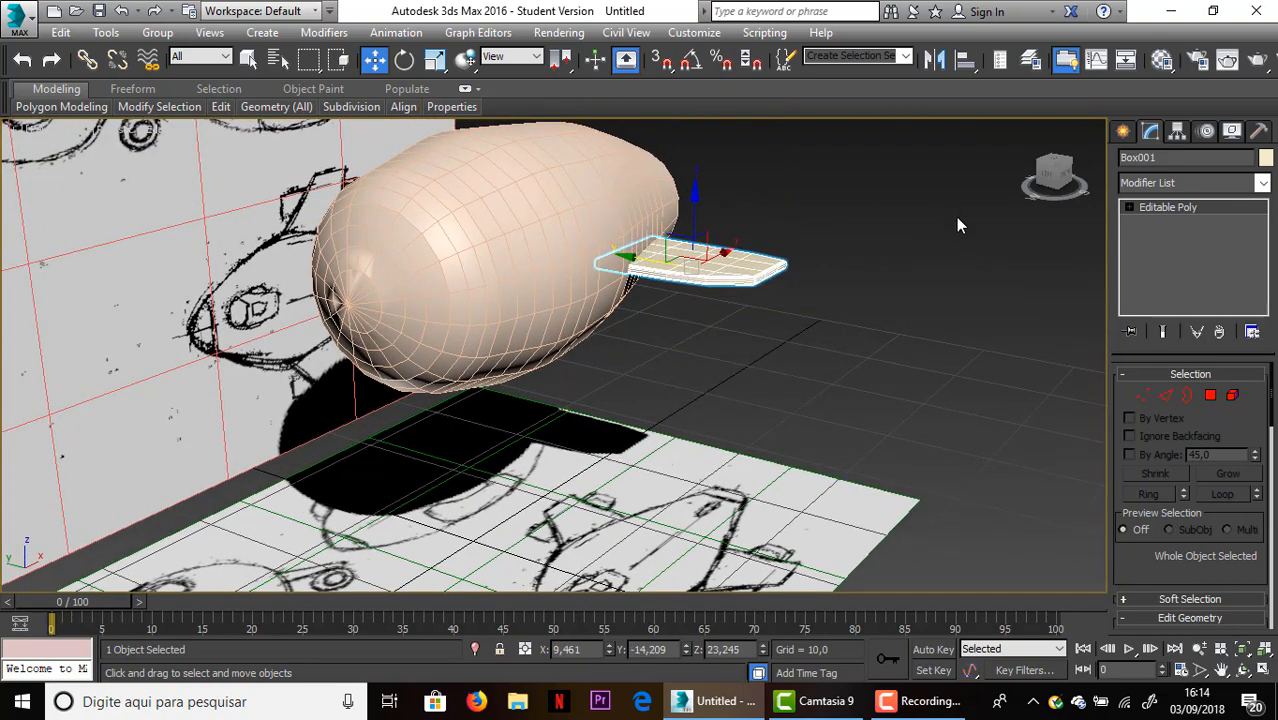
Reposition the wing along the fuselage to about X 1.8 and pull it outward to about Y -16.8
left_click(1052, 183)
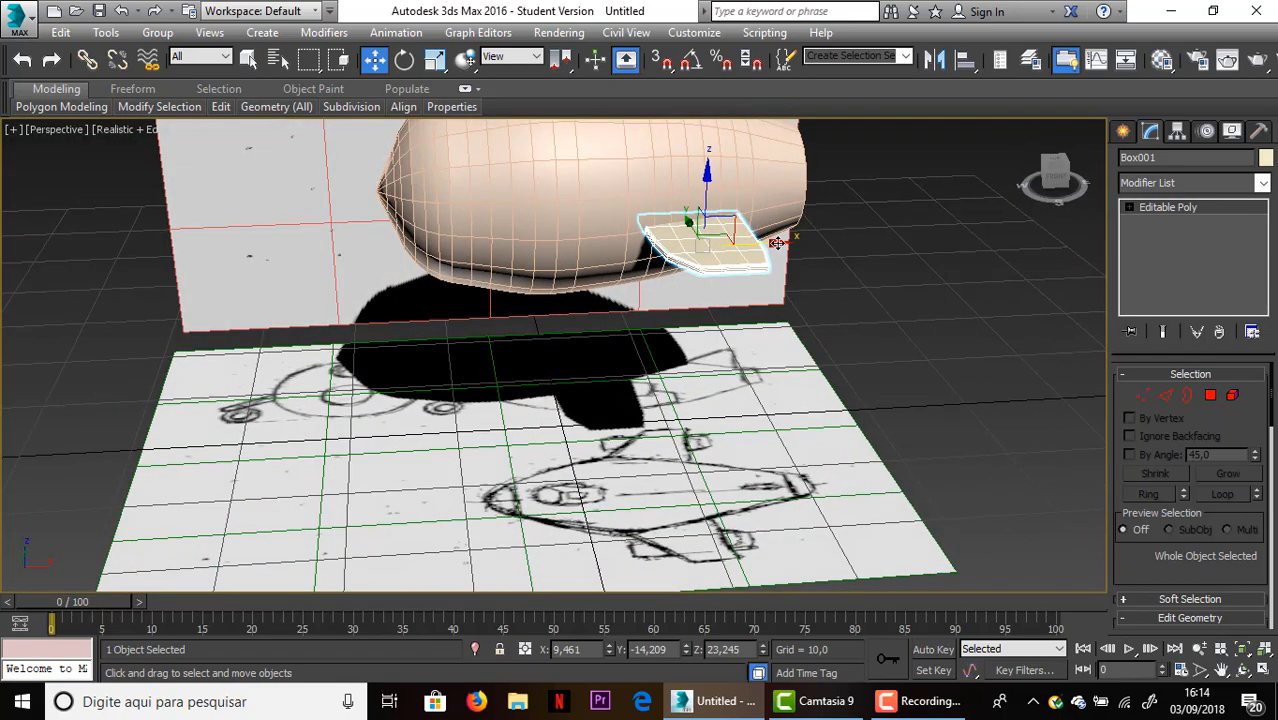
left_click_drag(776, 243, 682, 229)
left_click_drag(1008, 188, 822, 265)
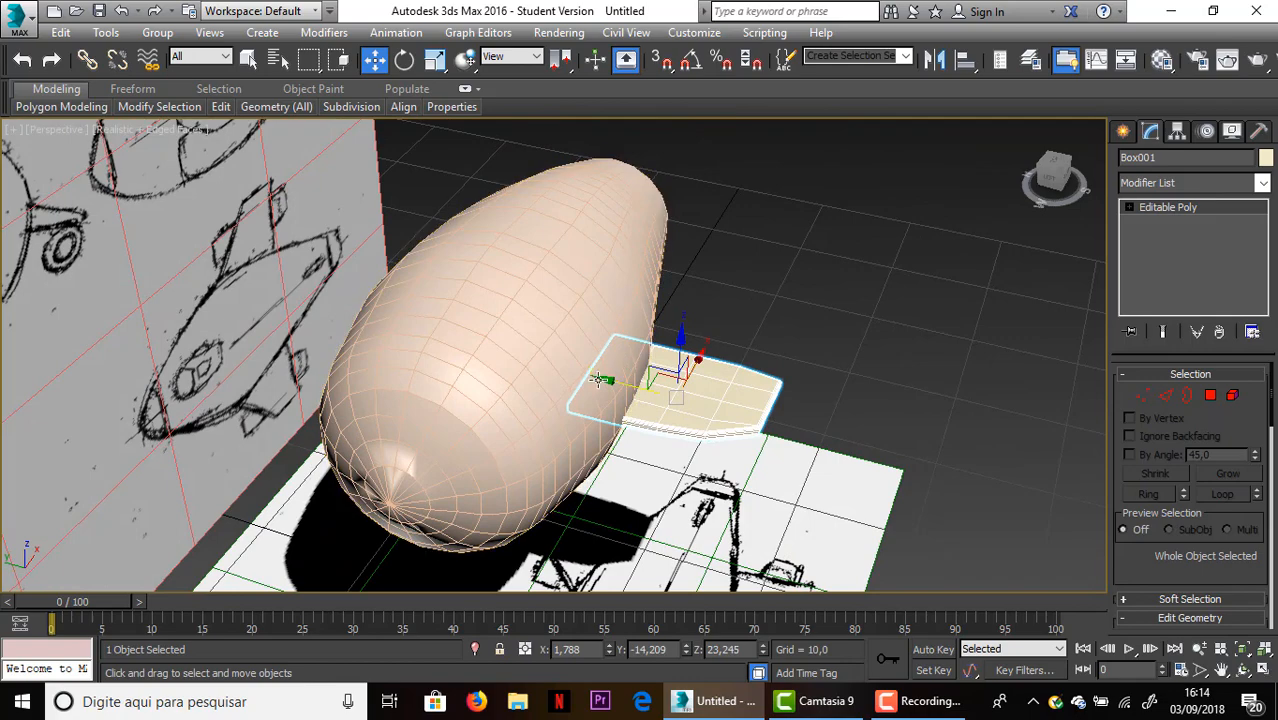
left_click_drag(609, 381, 652, 379)
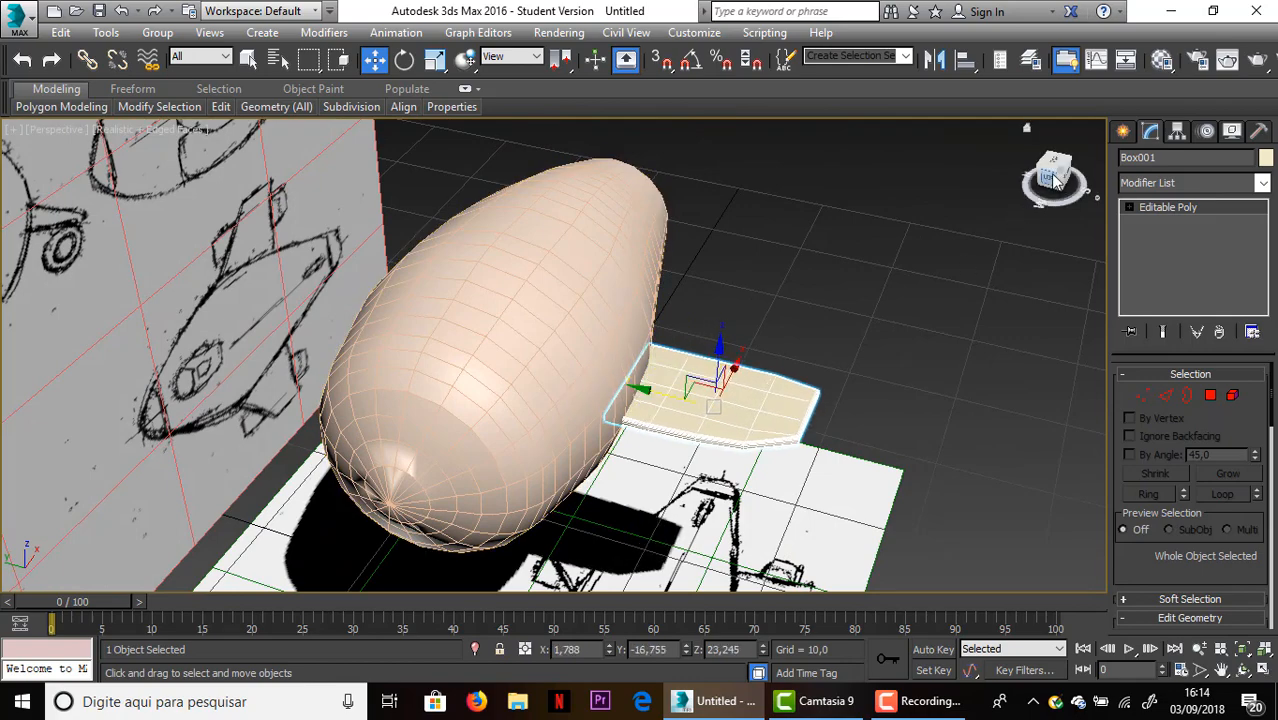
Move only the wing's pivot along Y to the wing root, where it meets the fuselage
left_click_drag(1055, 172, 783, 554)
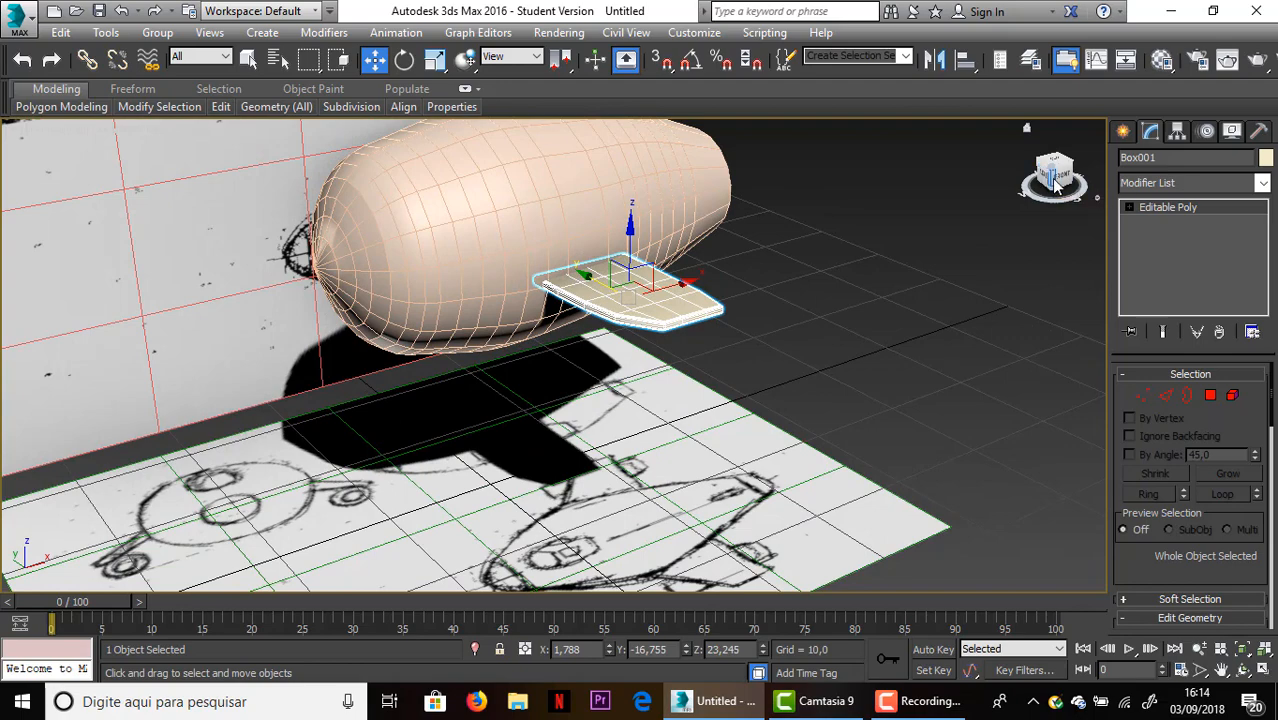
left_click_drag(1055, 180, 1000, 185)
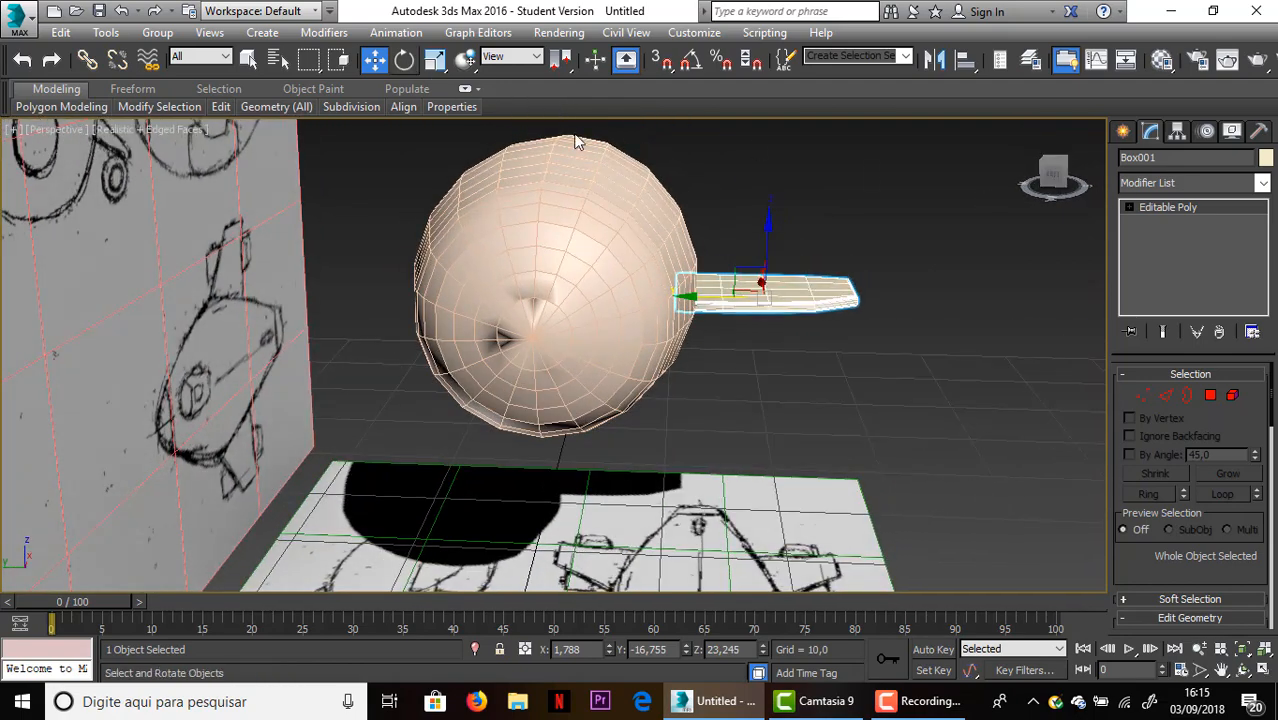
left_click(1177, 133)
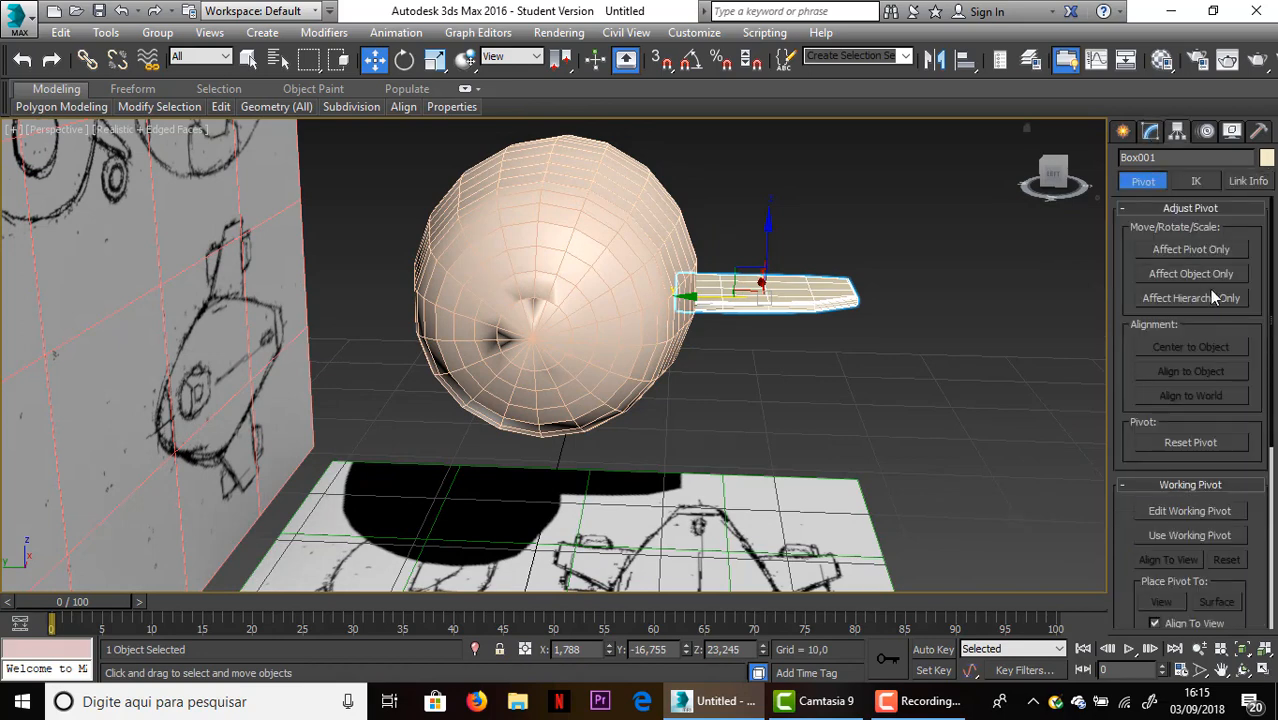
left_click(1201, 250)
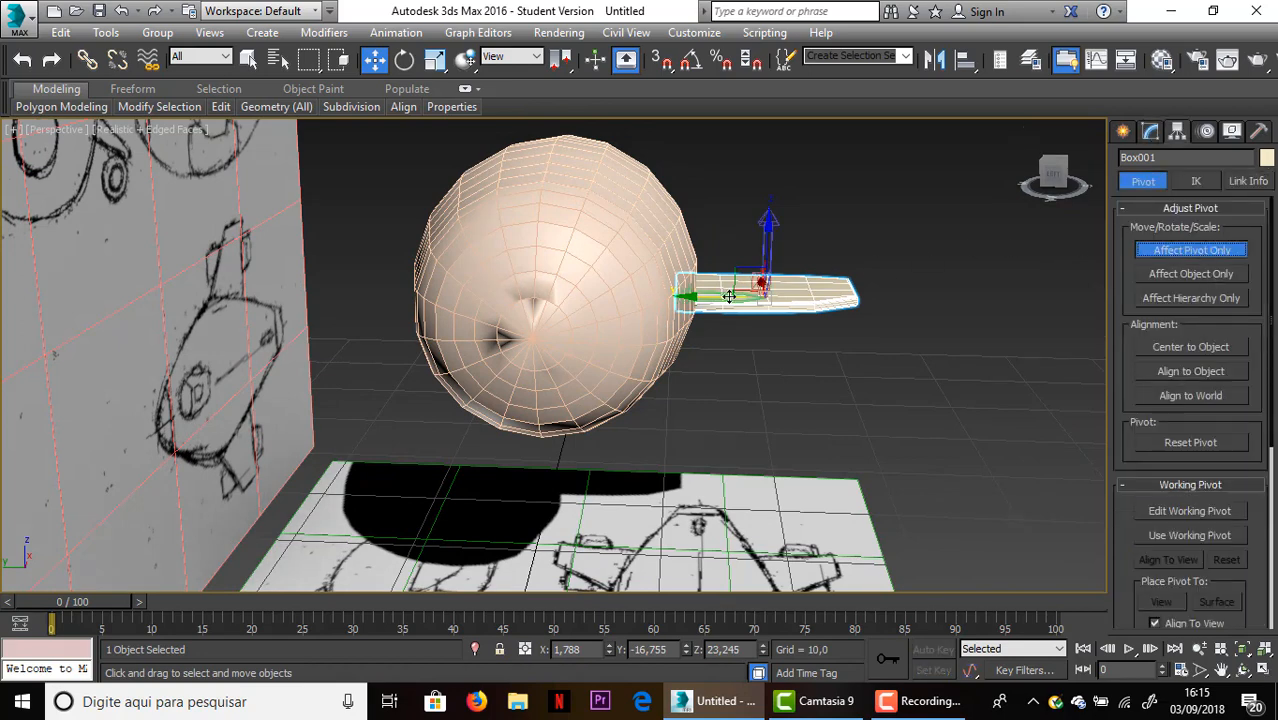
left_click_drag(729, 296, 647, 299)
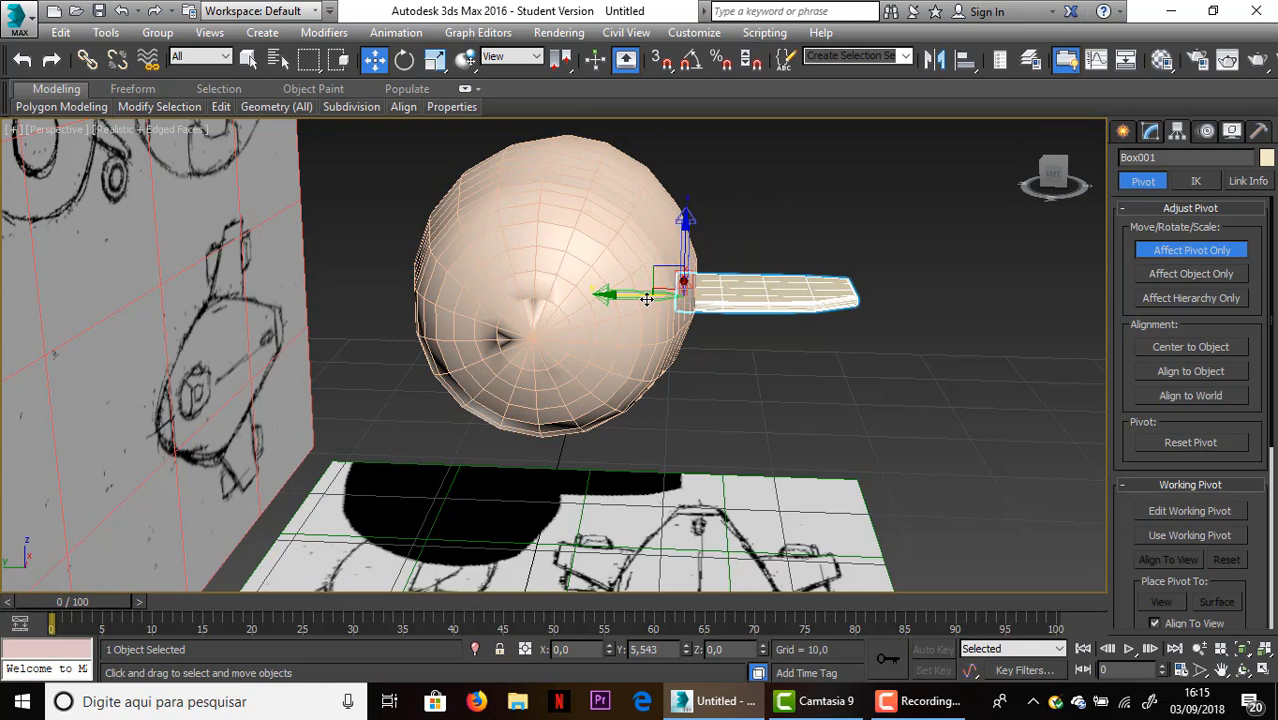
left_click(1177, 259)
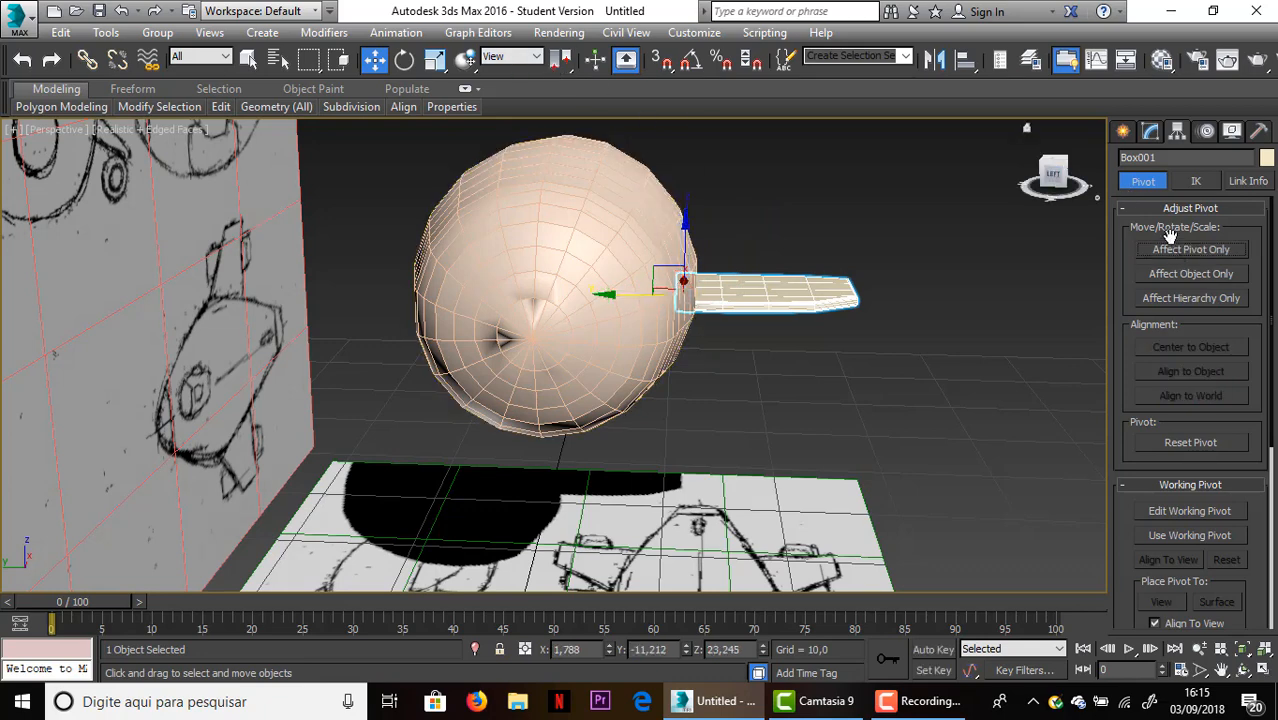
Rotate the wing about 19.5 degrees around X so its tip slopes downward, and deselect it
left_click(404, 59)
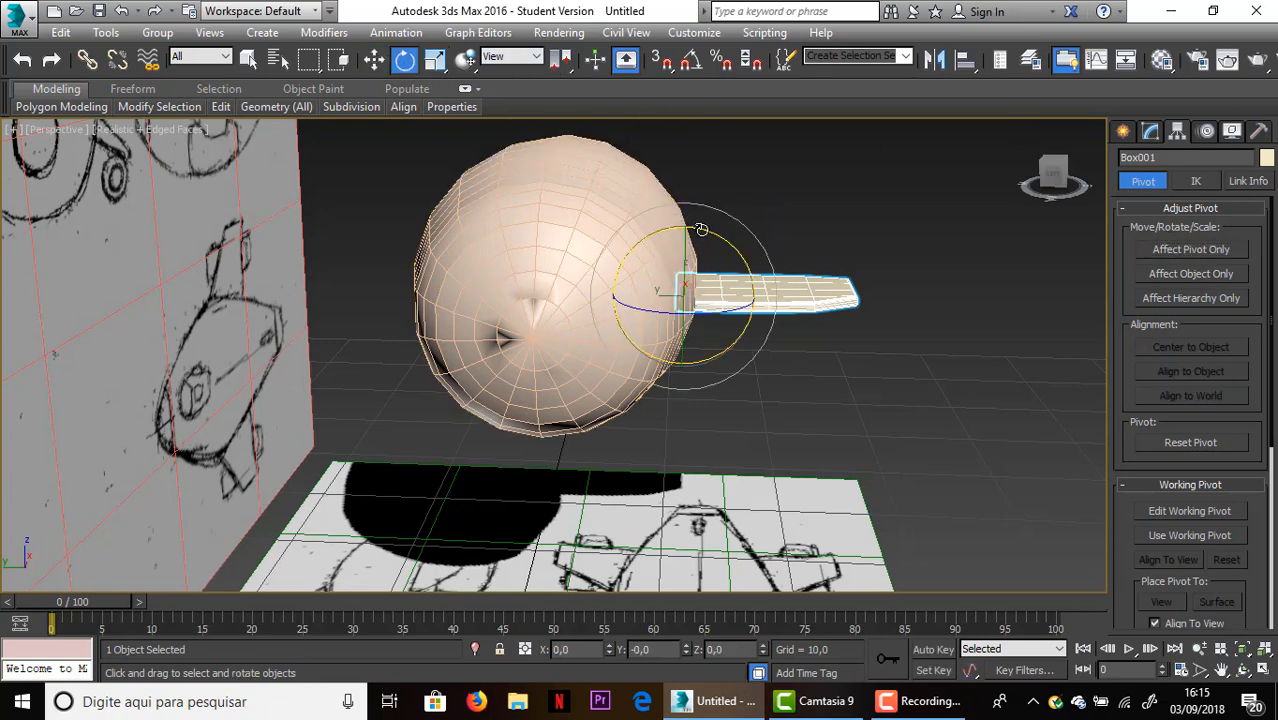
left_click_drag(702, 231, 726, 268)
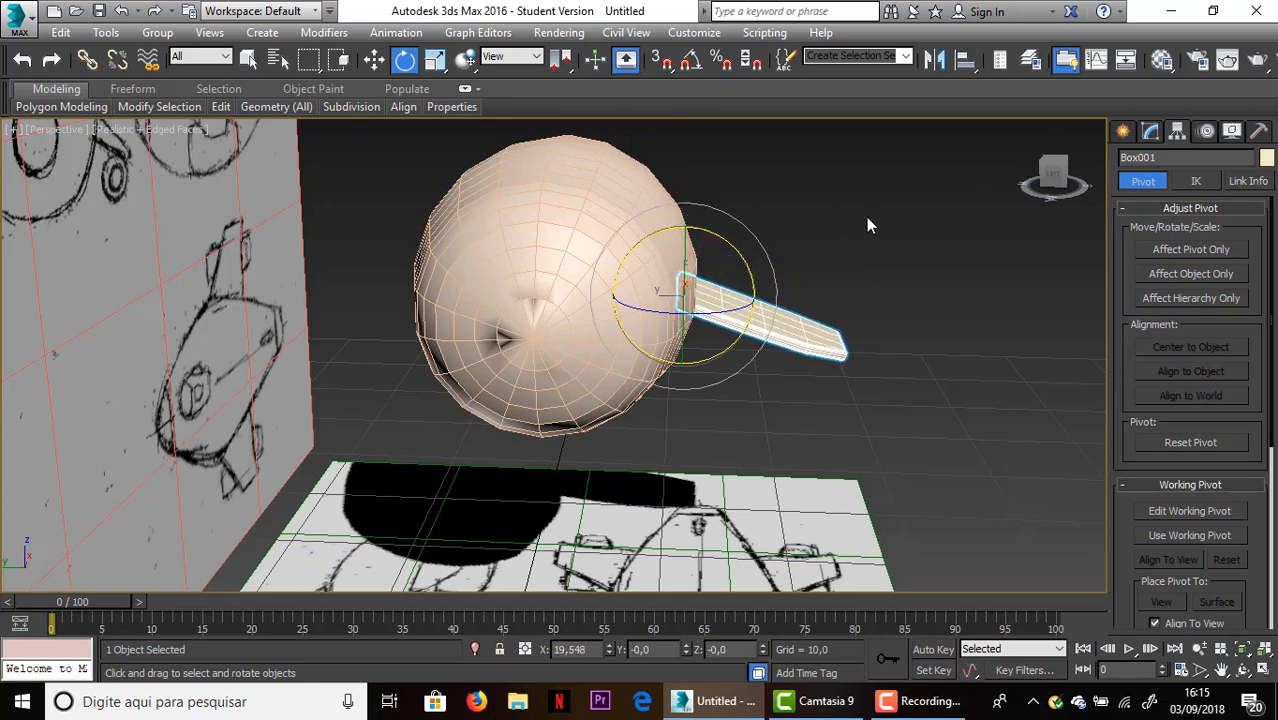
left_click(374, 59)
left_click(958, 201)
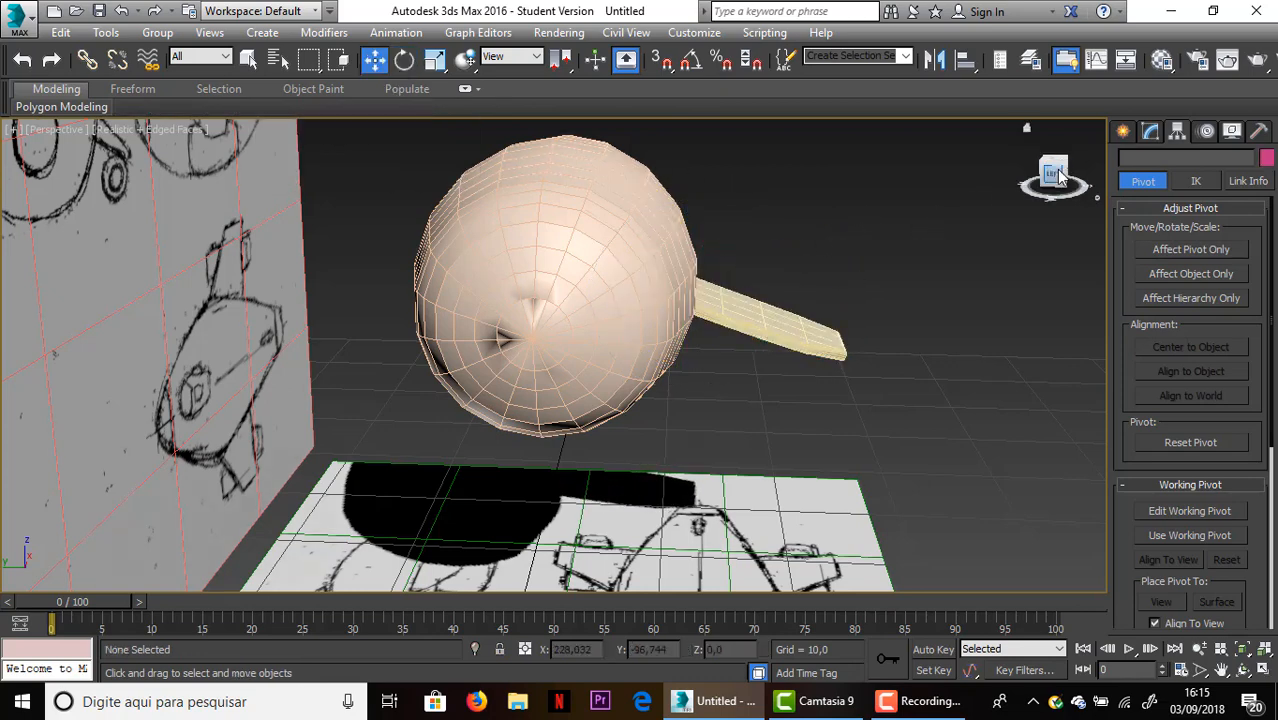
Shift the wing slightly along X toward the fuselage's nose and deselect it
left_click_drag(1053, 174, 783, 554)
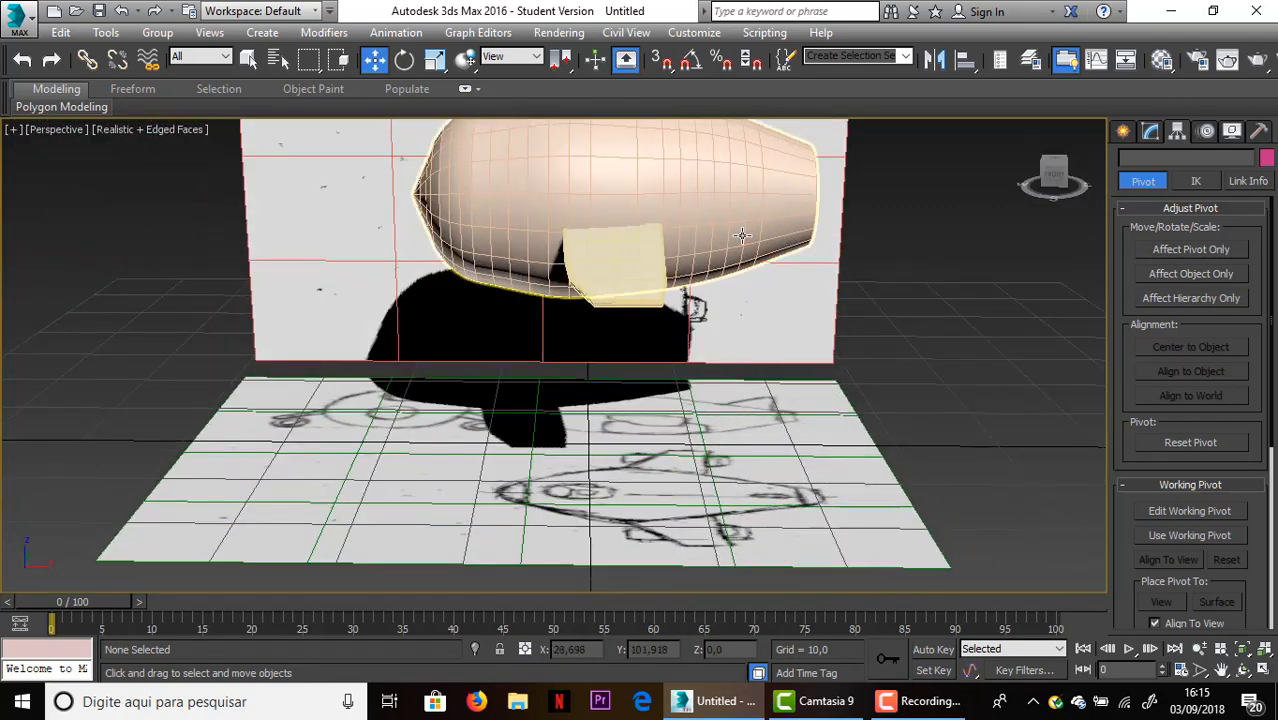
left_click(600, 255)
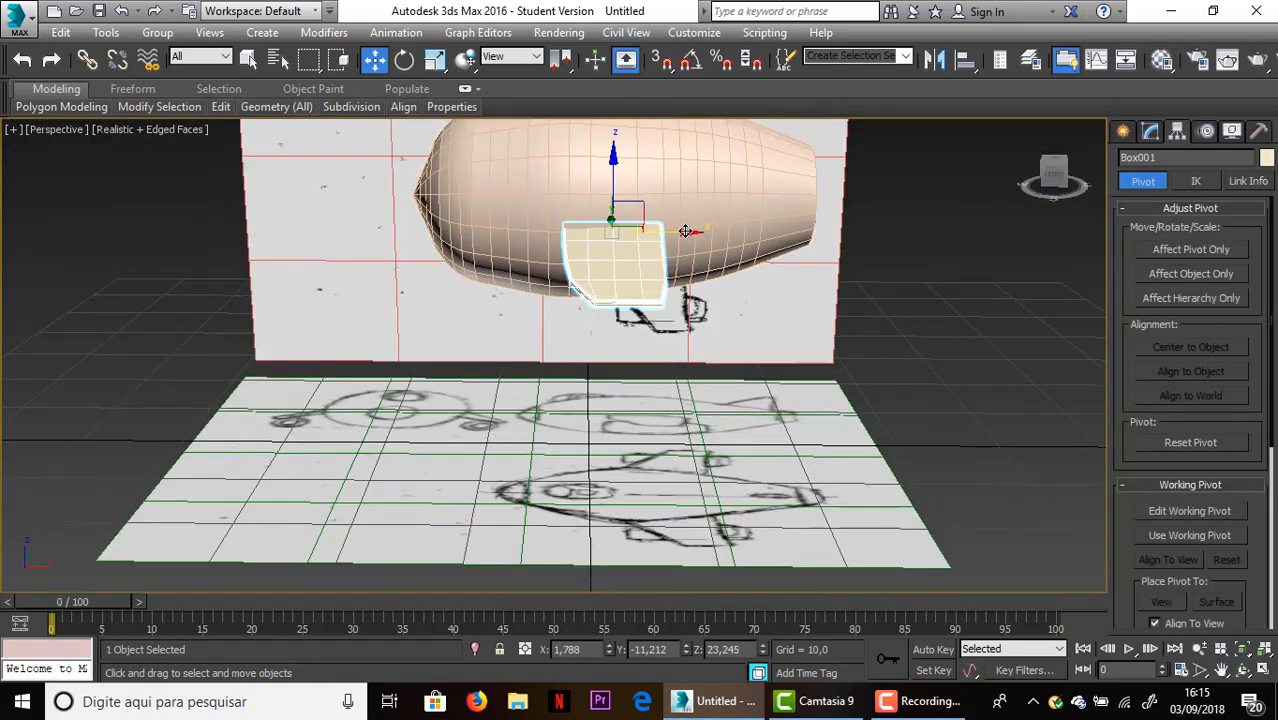
left_click_drag(689, 236, 671, 235)
left_click(969, 256)
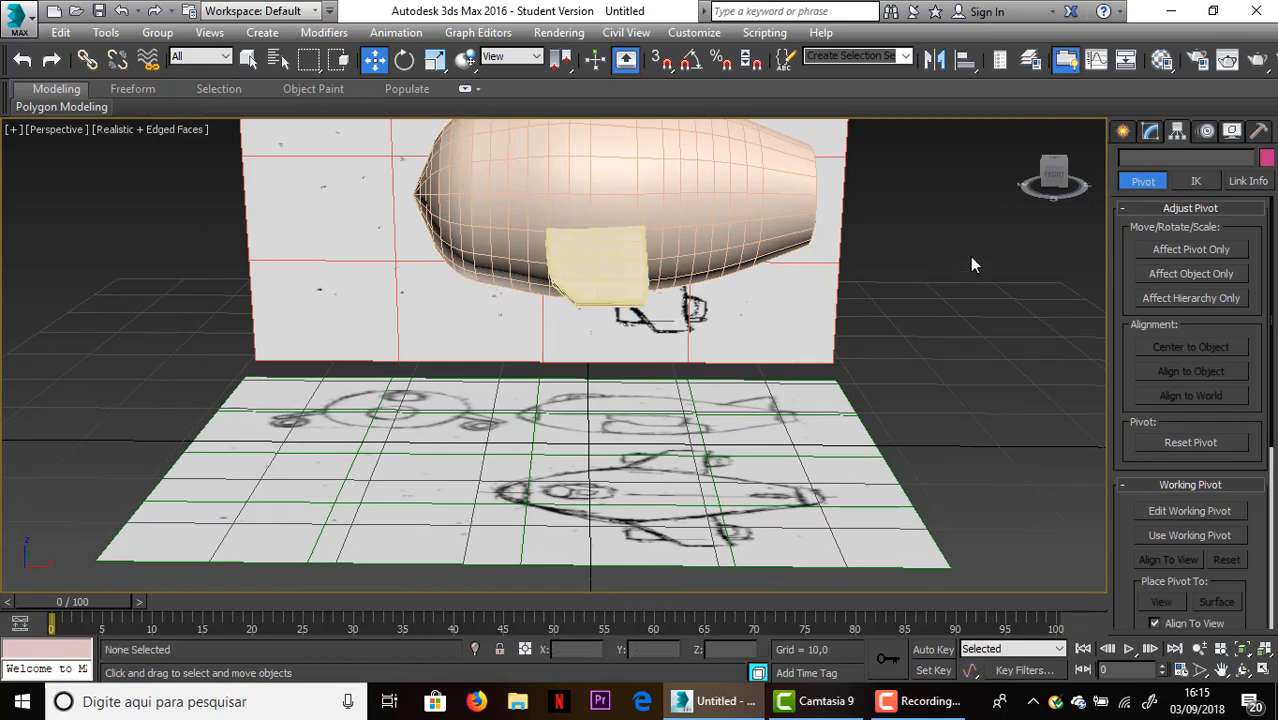
Examine the angled wing's shape and its placement on the fuselage from several viewing angles
mouse_move(1053, 174)
left_mouse_down()
mouse_move(1082, 190)
mouse_move(1110, 178)
mouse_move(1105, 165)
mouse_move(1016, 205)
left_mouse_up()
scroll(855, 268, "up", 3)
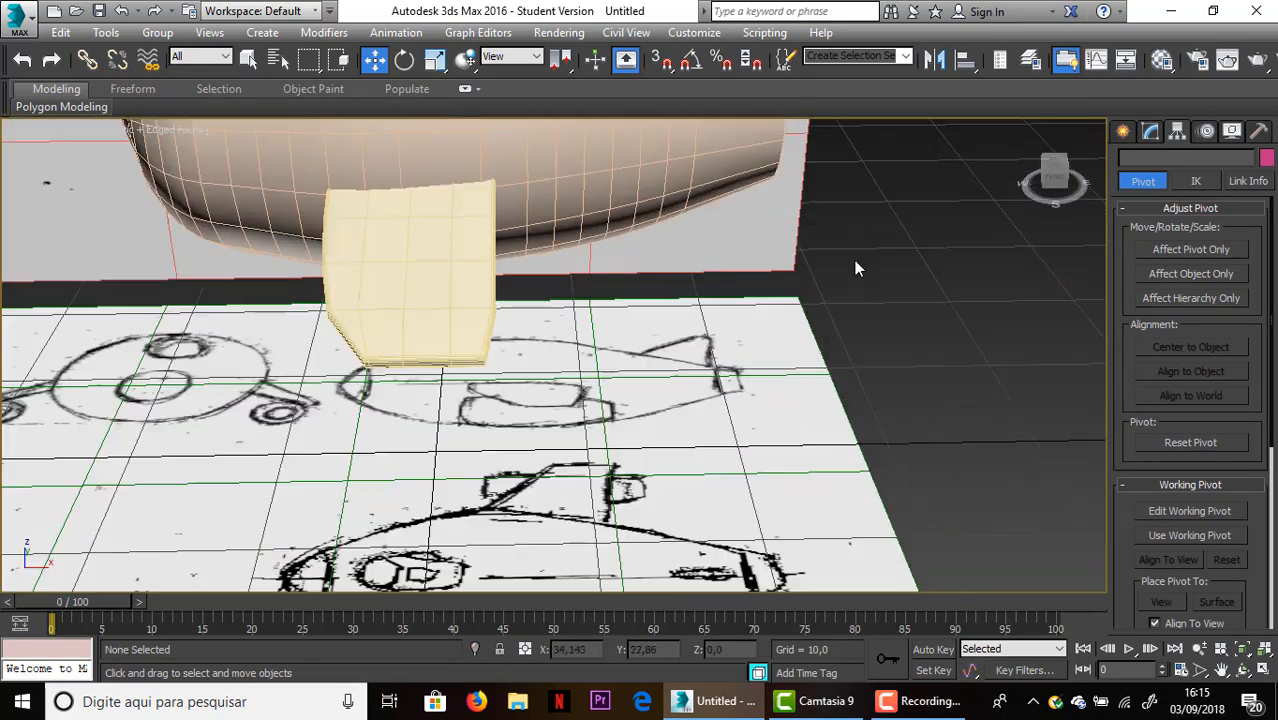
scroll(712, 282, "up", 2)
middle_click_drag(639, 284, 822, 254)
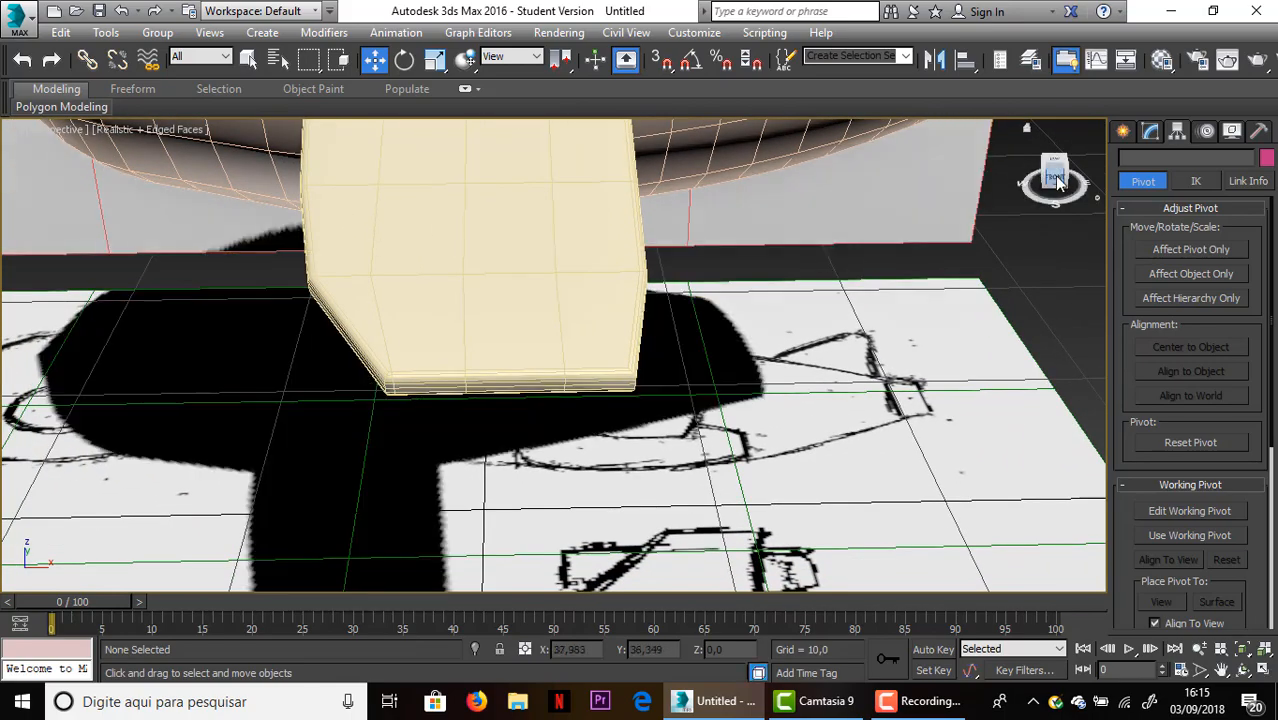
left_click_drag(1054, 178, 1085, 190)
scroll(990, 205, "down", 8)
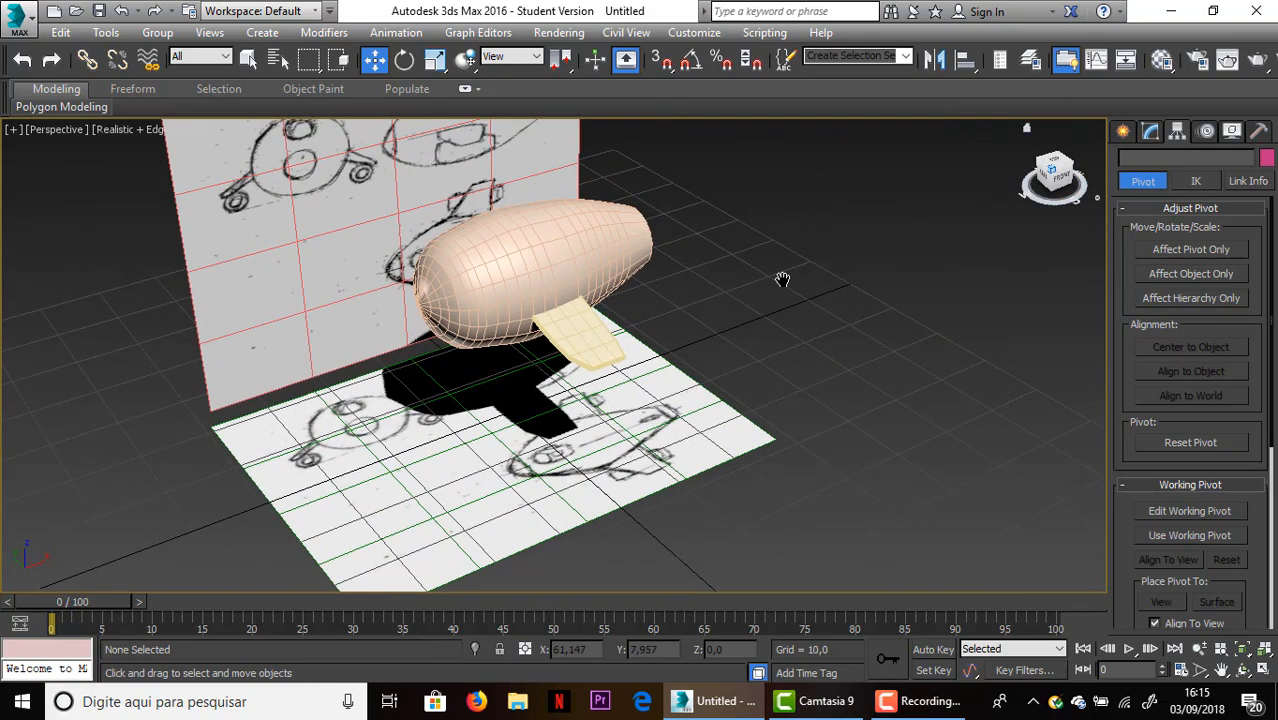
scroll(790, 284, "up", 6)
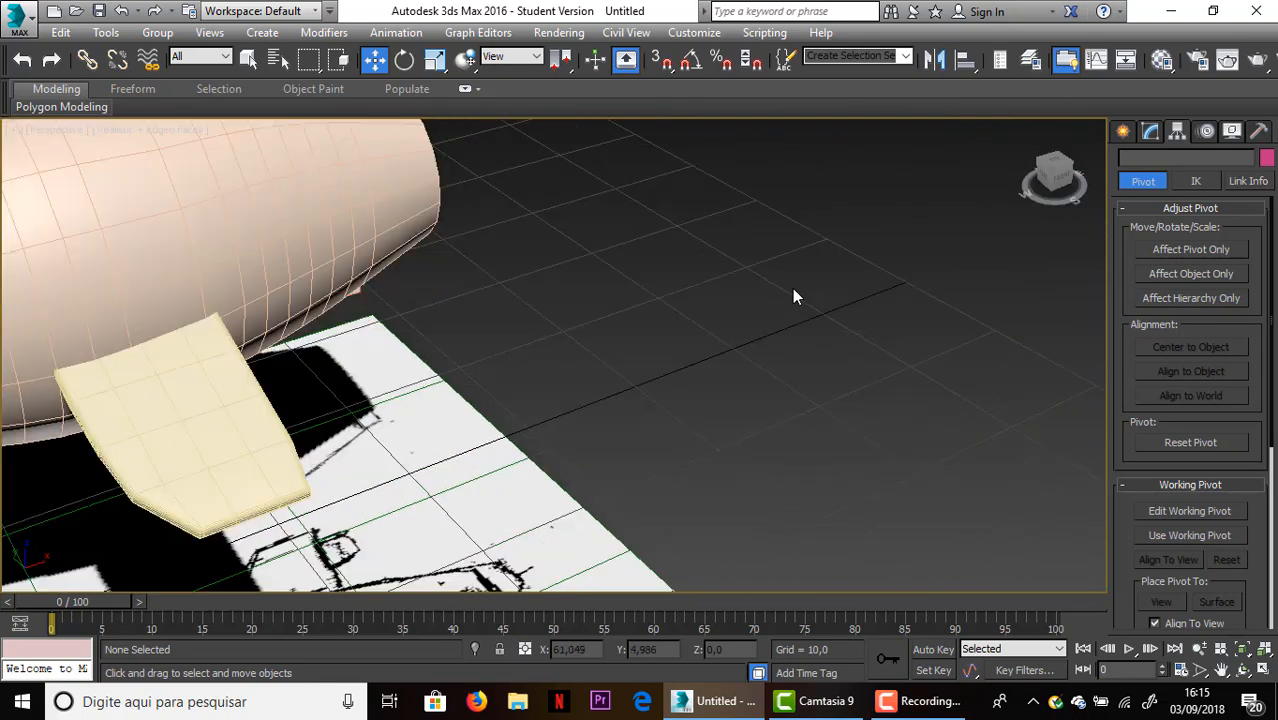
mouse_move(792, 288)
middle_mouse_down()
mouse_move(709, 290)
mouse_move(773, 288)
middle_mouse_up()
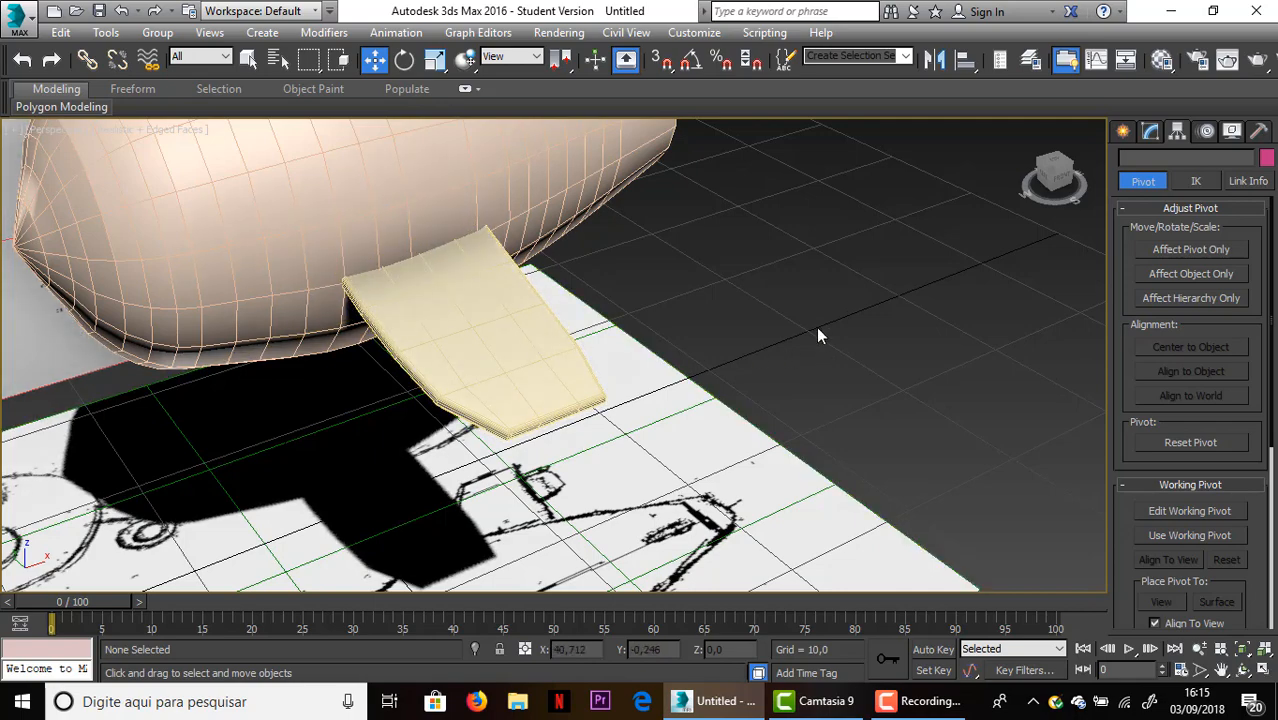
middle_click_drag(818, 336, 889, 285)
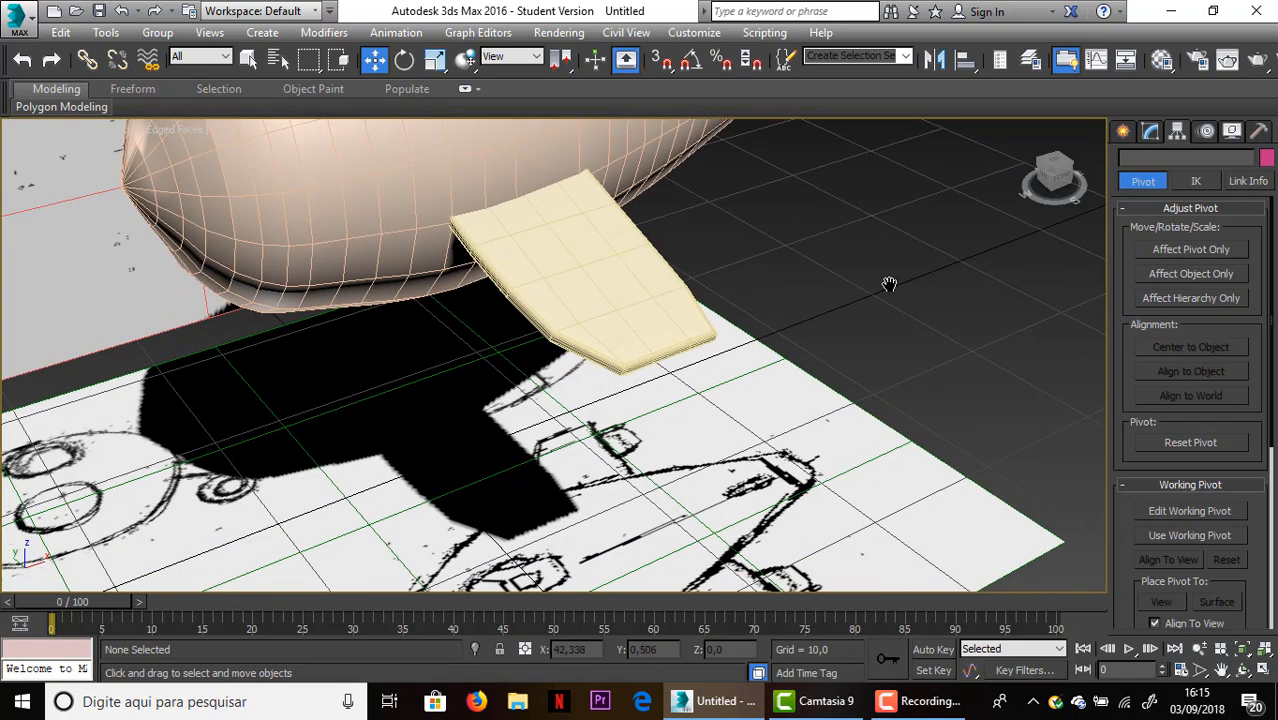
Create a cylinder with a radius of about 2.06 and a height of about 8.4 over the engine sketch on the ground reference plane
left_click(1123, 133)
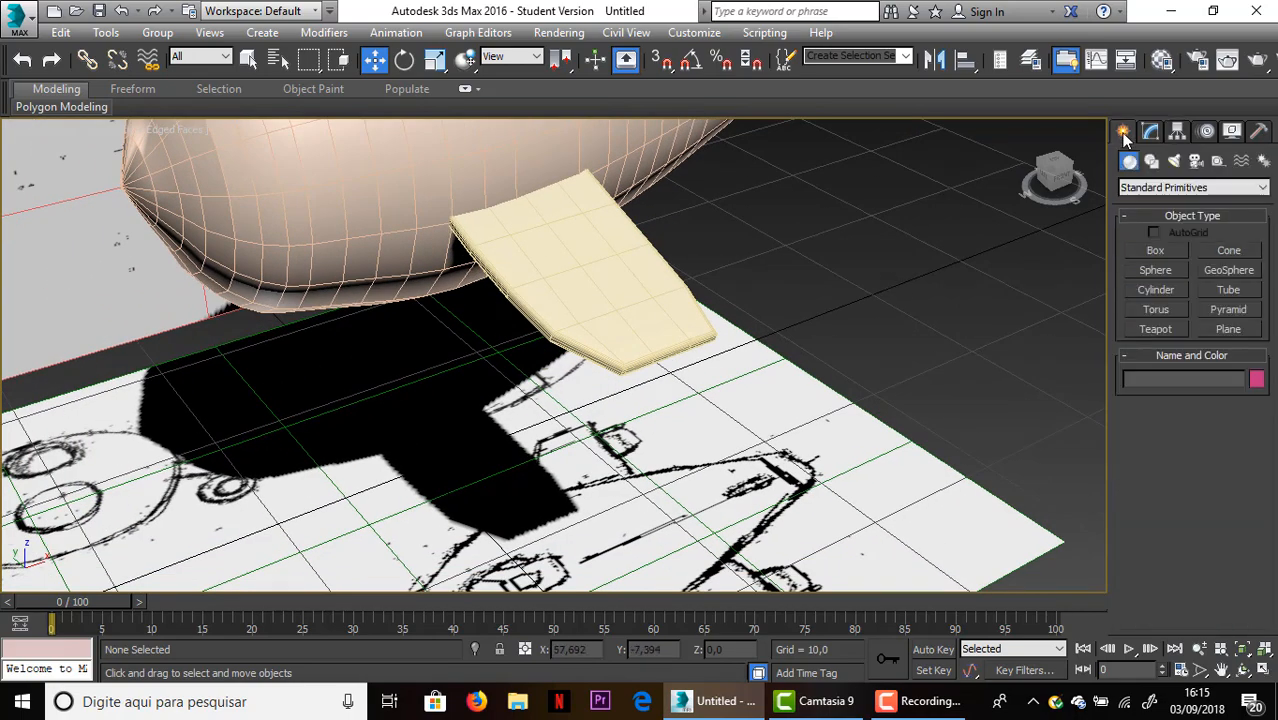
left_click(1157, 290)
middle_click_drag(820, 478, 828, 378)
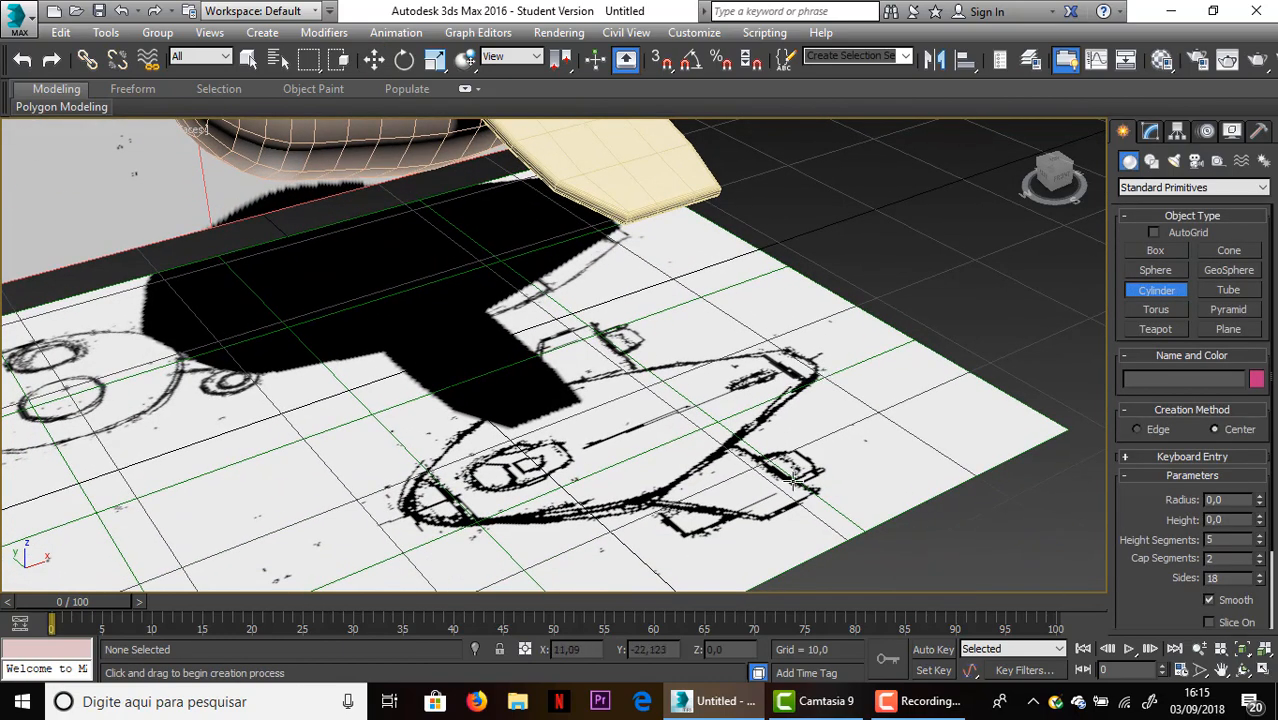
left_click_drag(783, 455, 818, 460)
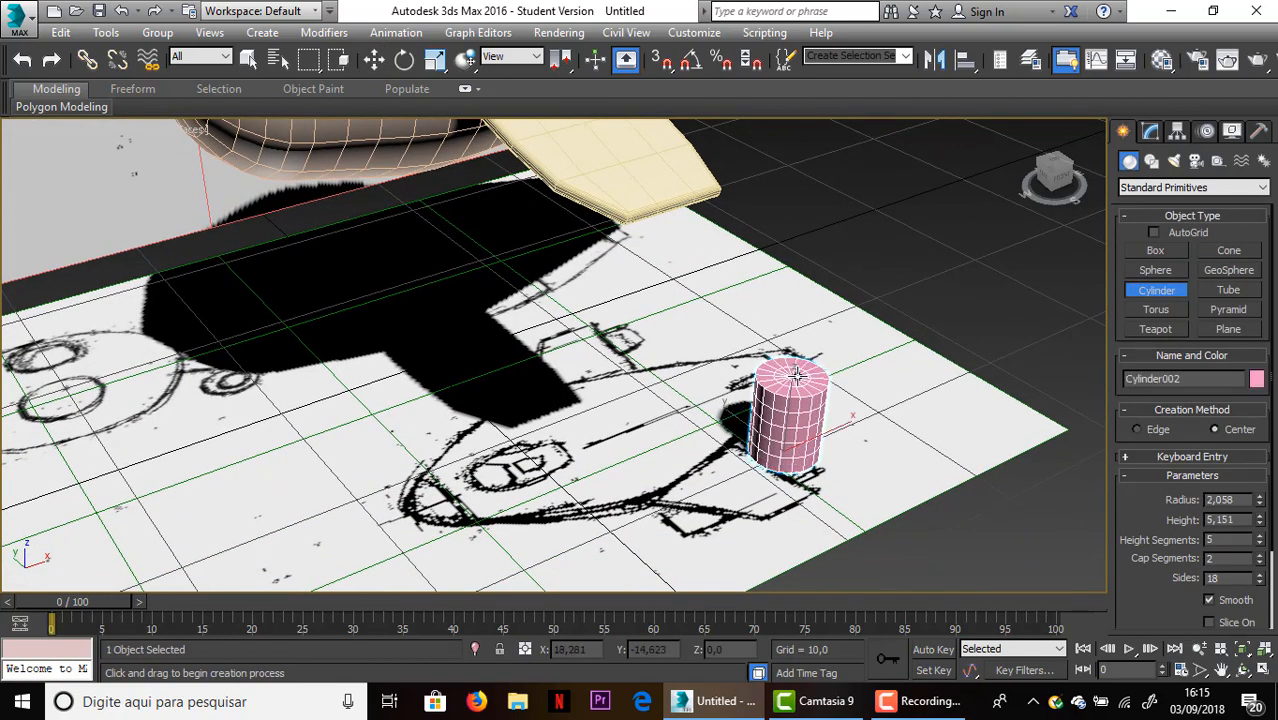
Rotate the new cylinder about 90 degrees around Y so it lies lengthwise, and raise it about 14.8 units along Z
left_click(404, 59)
left_click_drag(743, 432, 649, 582)
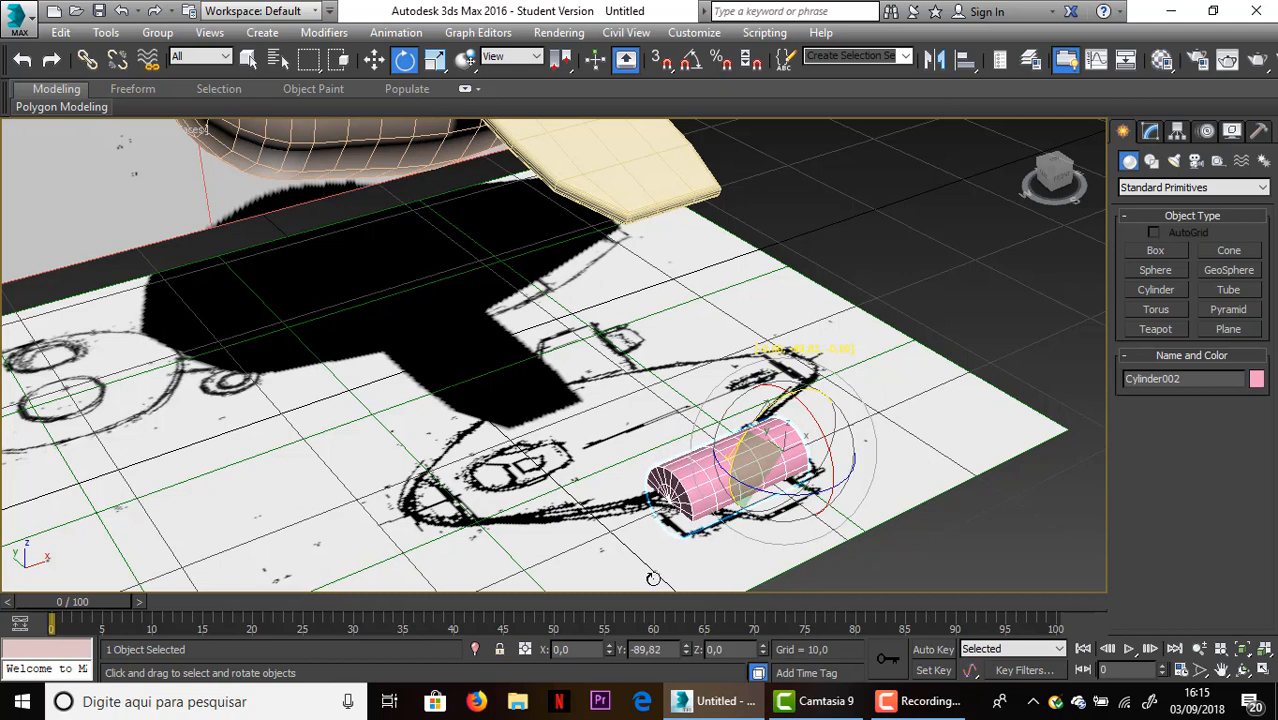
left_click(374, 60)
left_click_drag(795, 407, 796, 176)
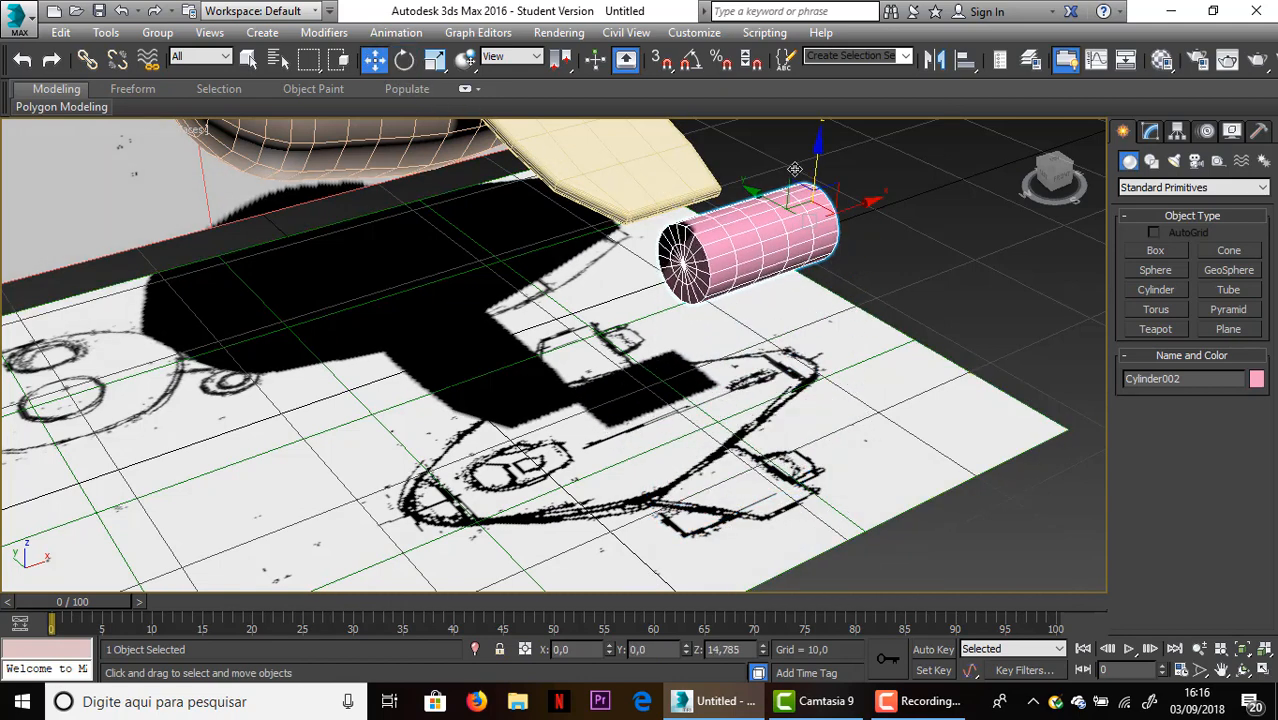
Move the engine cylinder along X beneath the wing to about 5.1, and raise it to about 17 along Z
left_click_drag(1040, 190, 1085, 187)
left_click_drag(738, 202, 645, 193)
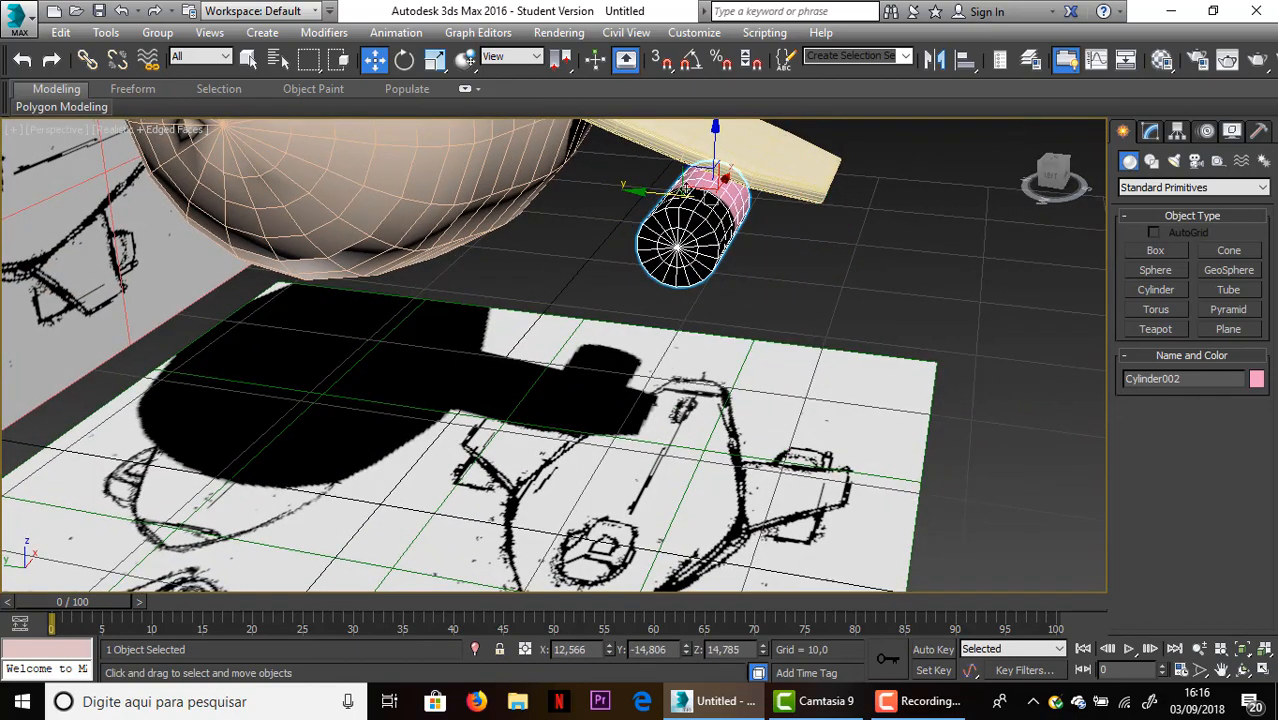
left_click_drag(1050, 182, 1008, 199)
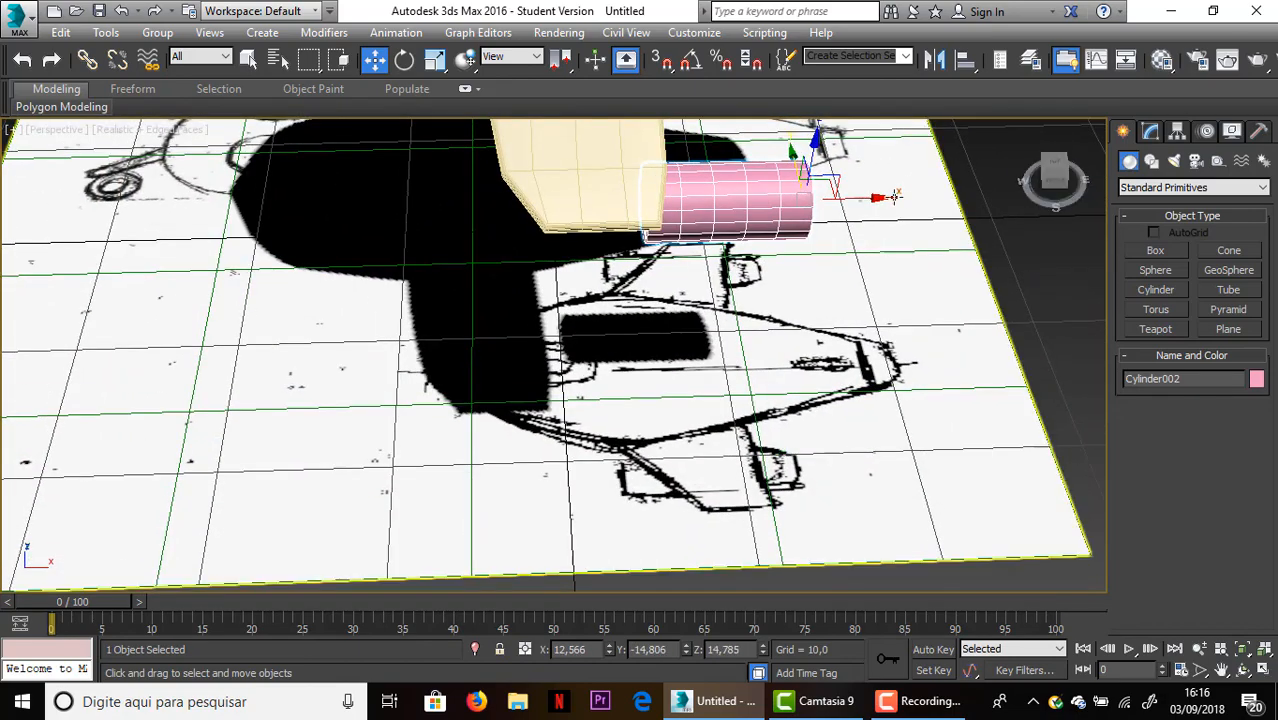
left_click_drag(876, 197, 734, 192)
left_click_drag(672, 152, 671, 127)
Raise the engine cylinder against the wing's underside to about Z 19.3 and shift it outward to about Y -16.2
scroll(974, 294, "down", 4)
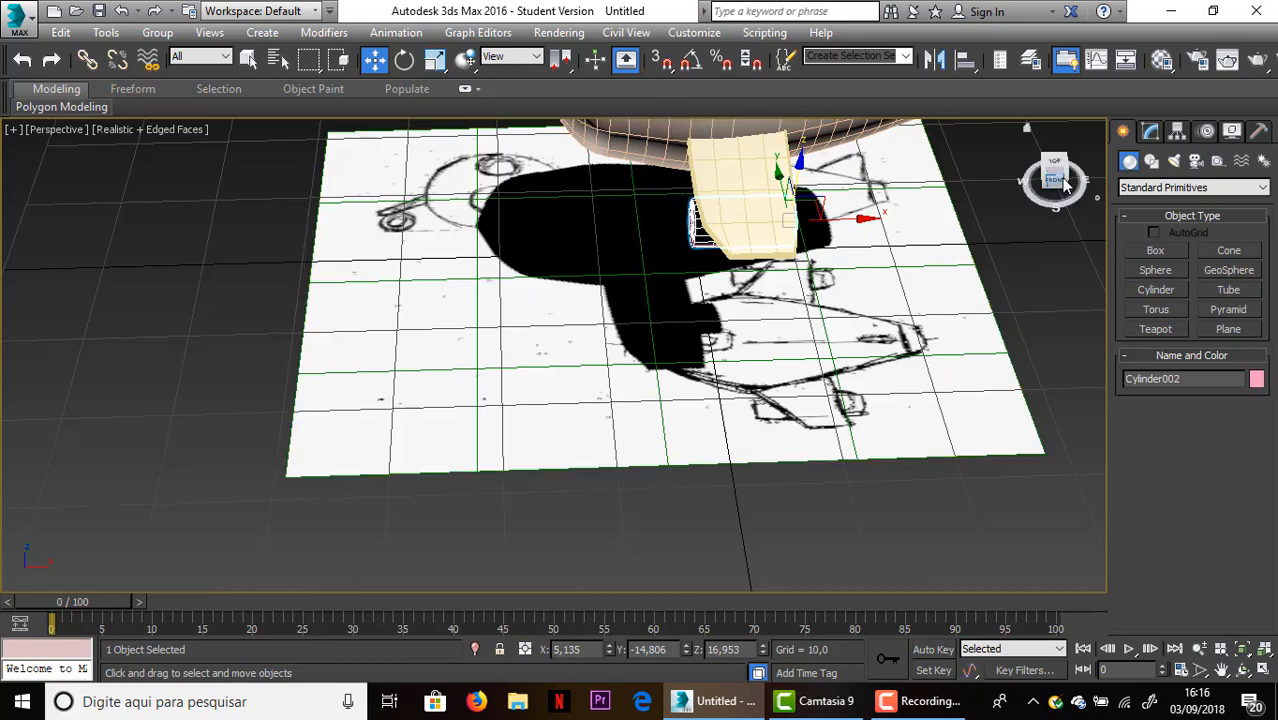
left_click_drag(1053, 190, 1043, 158)
middle_click_drag(1033, 221, 985, 357)
scroll(985, 357, "down", 2)
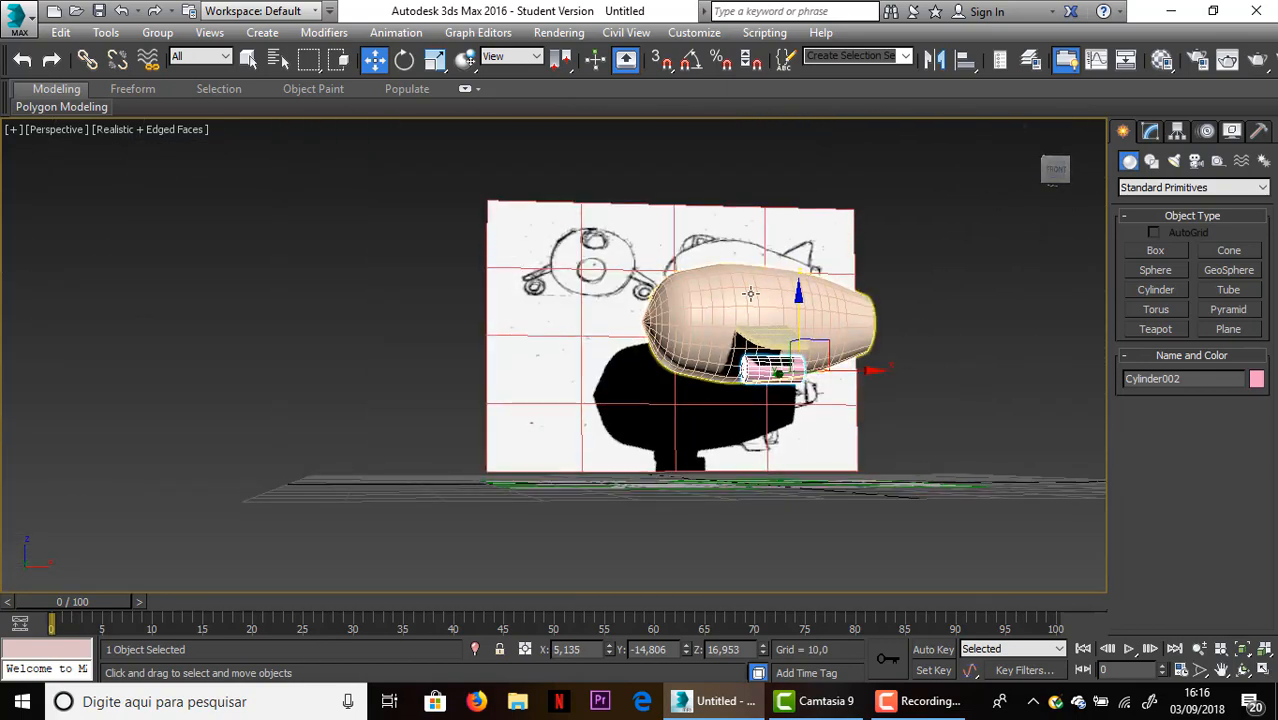
left_click_drag(800, 292, 800, 292)
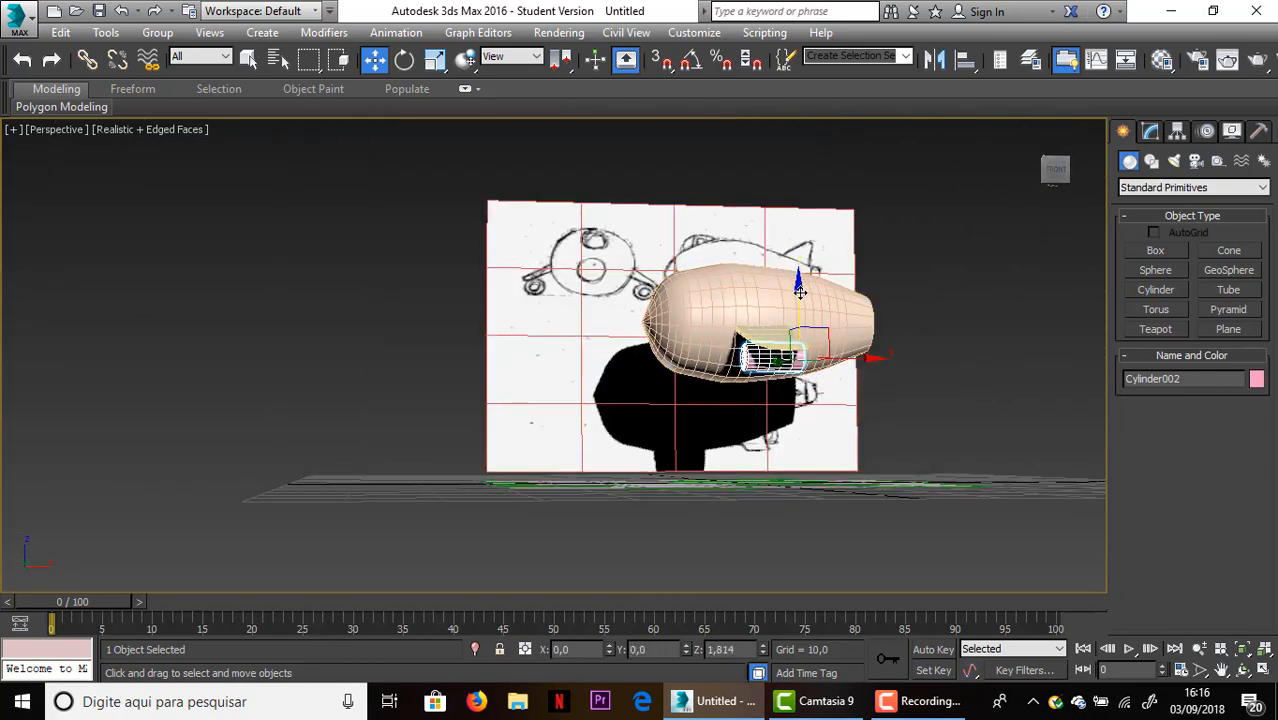
left_click_drag(1053, 170, 920, 267)
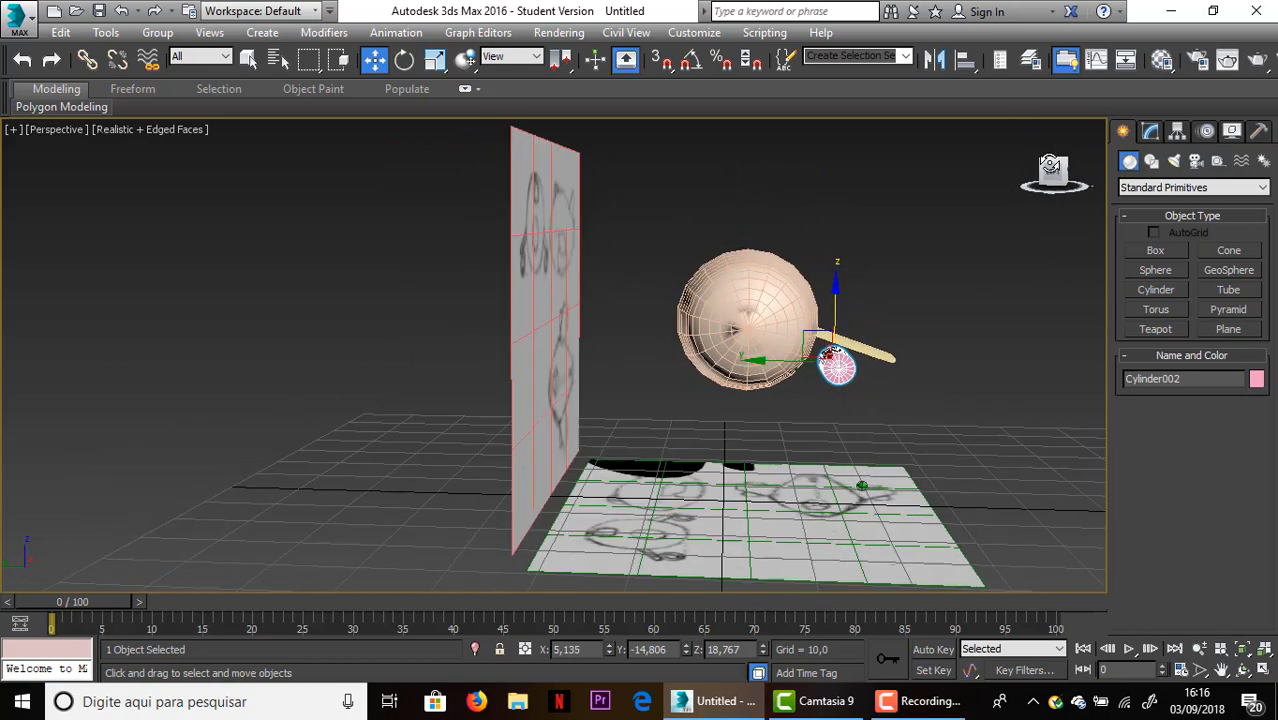
left_click_drag(767, 359, 777, 359)
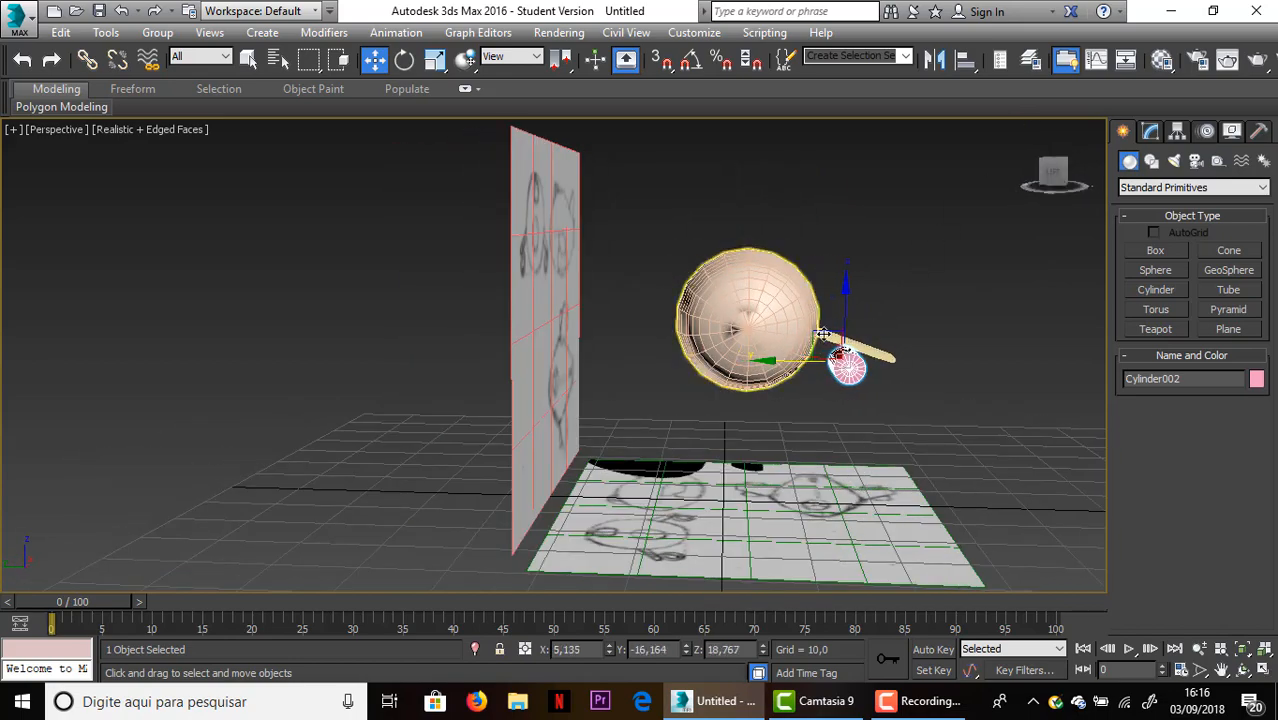
left_click_drag(845, 301, 845, 298)
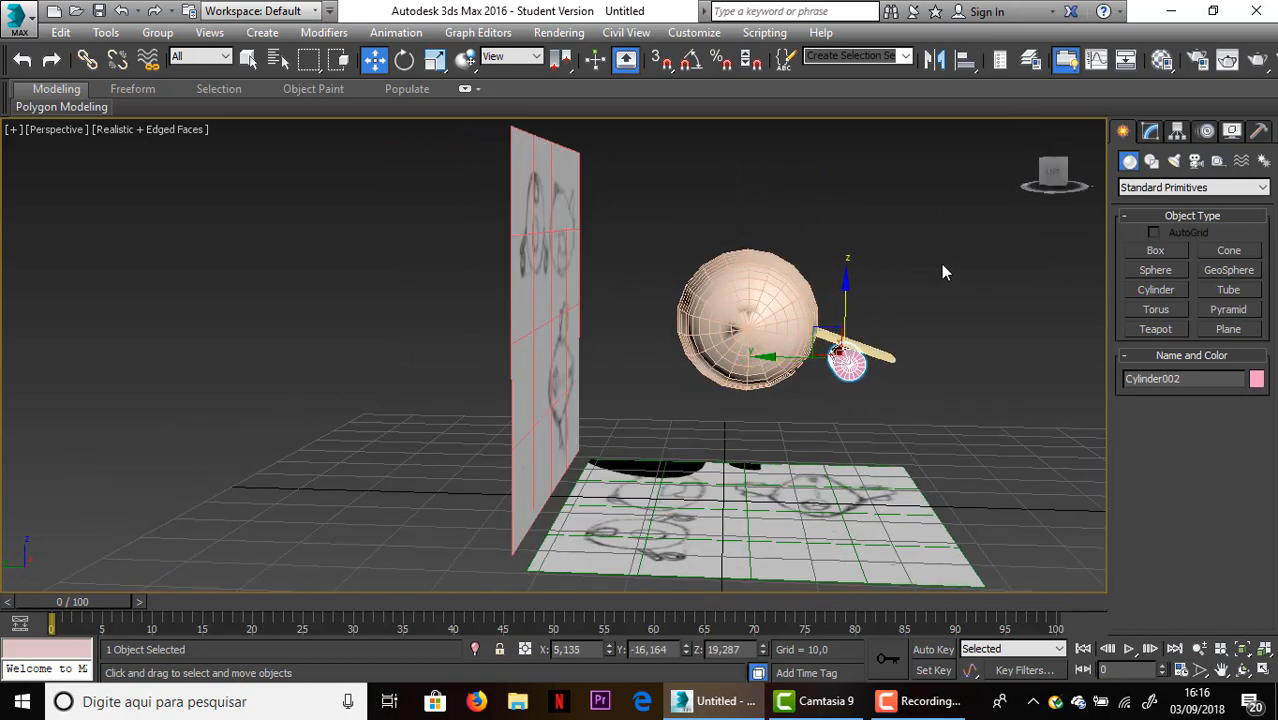
Enlarge the engine cylinder to a radius of 3.314 and a height of 11.159
mouse_move(1053, 172)
left_mouse_down()
mouse_move(1035, 172)
mouse_move(1062, 176)
left_mouse_up()
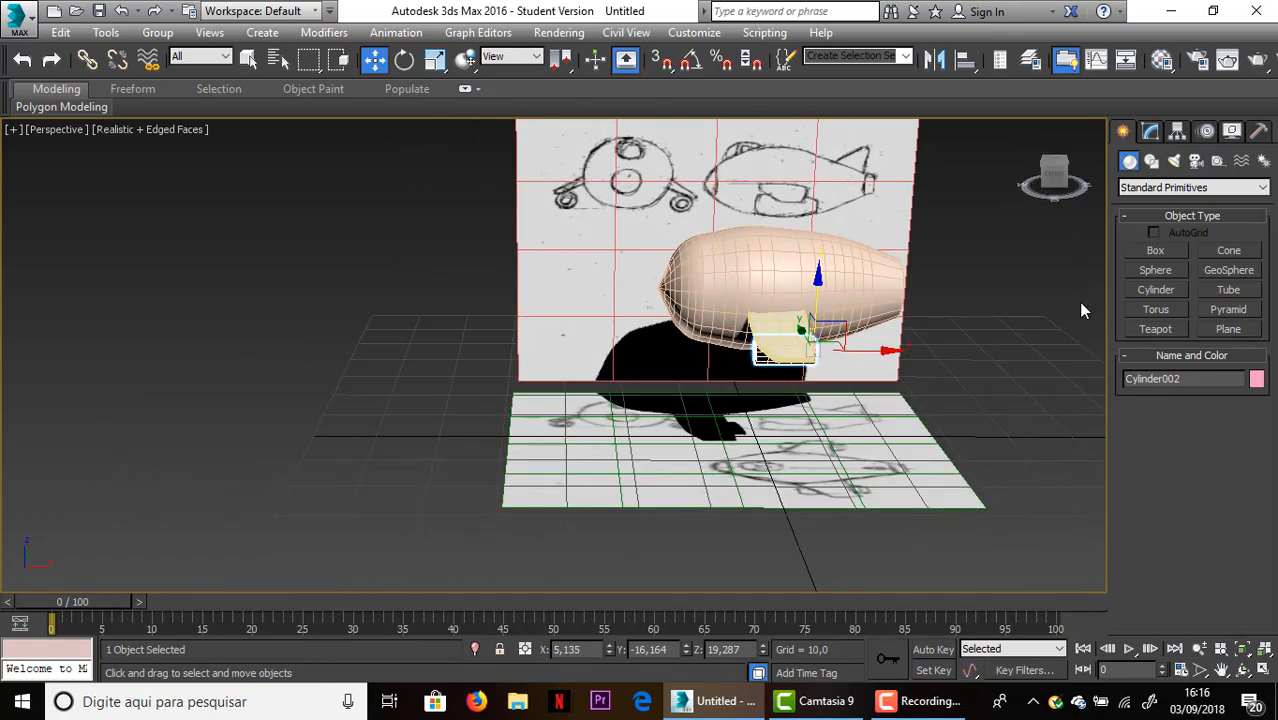
left_click(1150, 132)
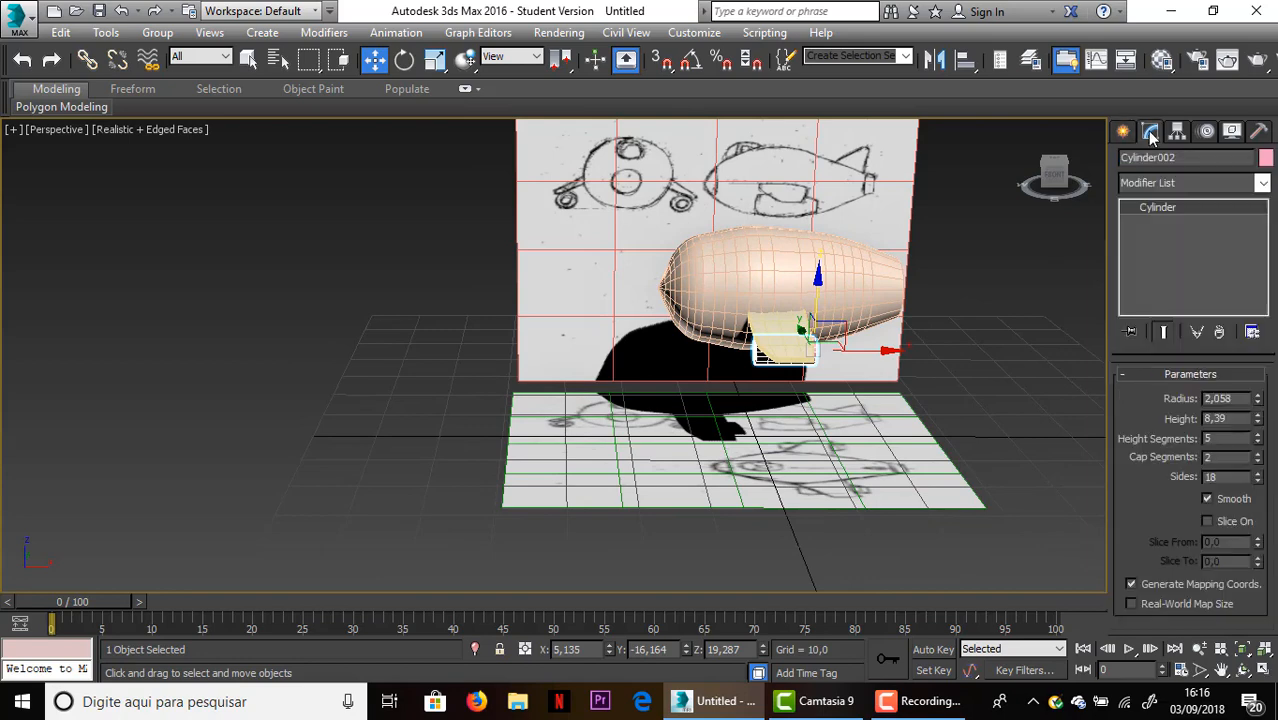
left_click_drag(1258, 400, 11, 343)
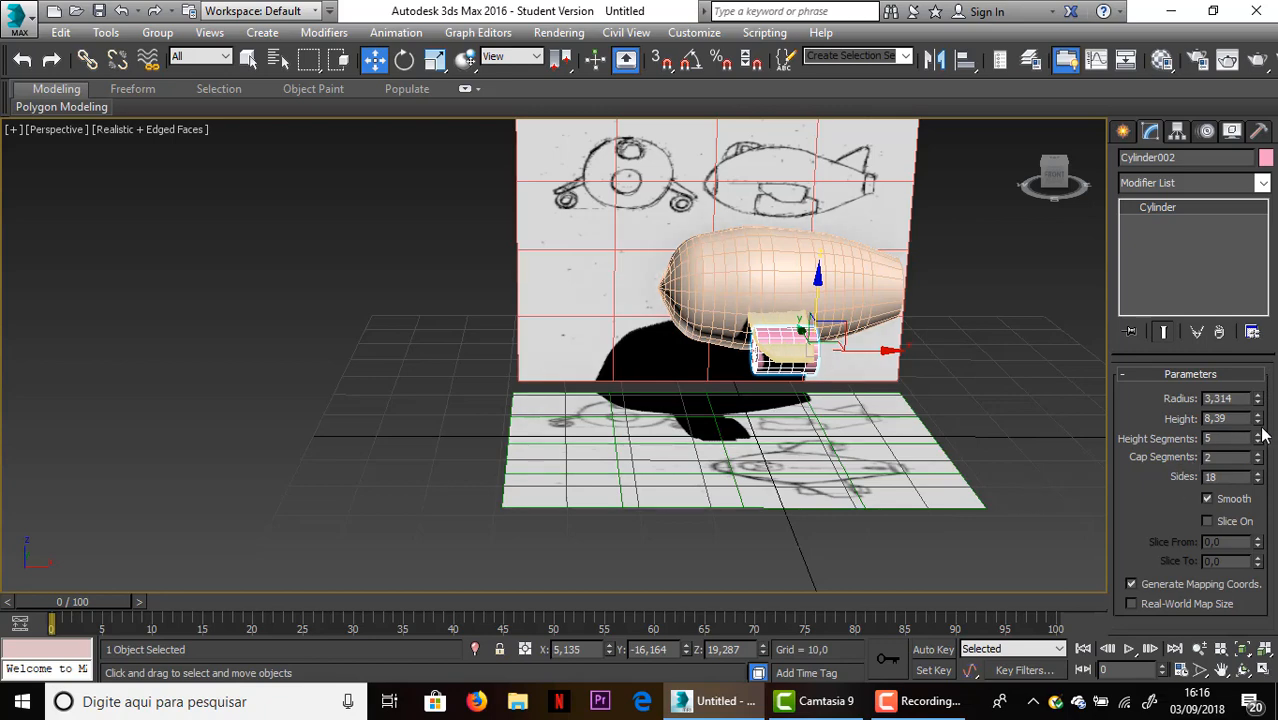
left_click_drag(1258, 418, 1262, 412)
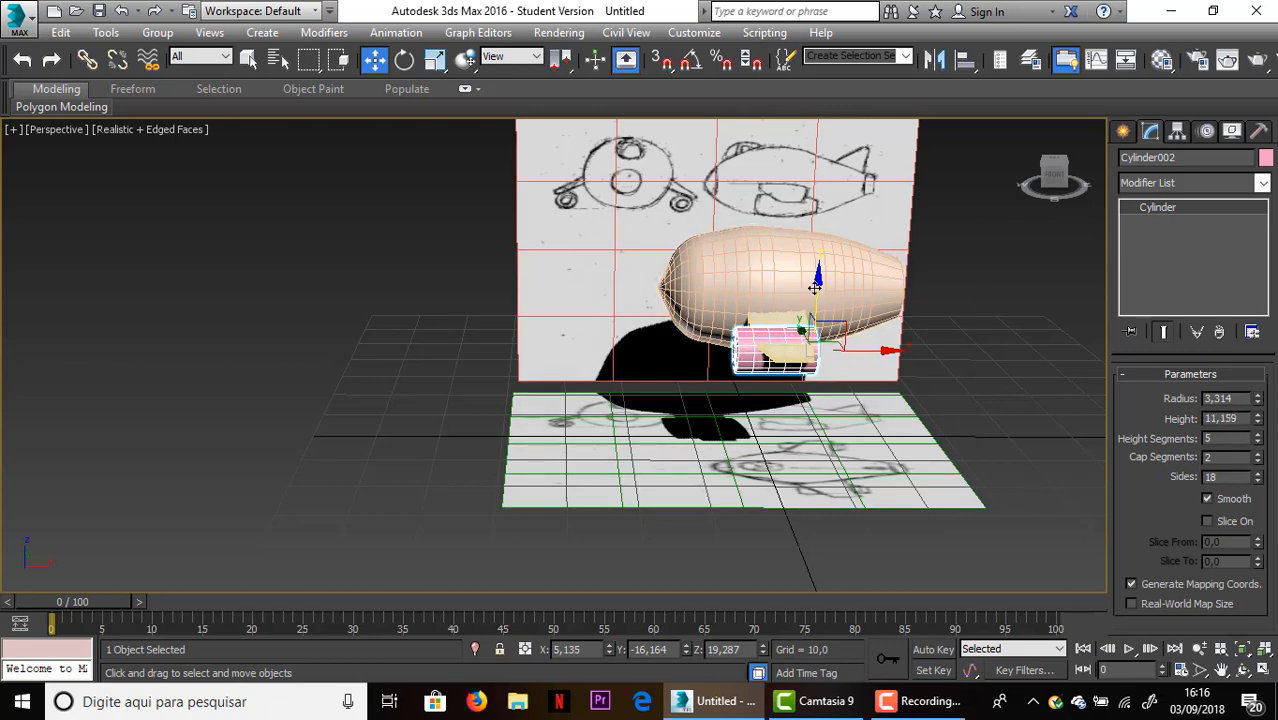
Lower the enlarged engine cylinder to about Z 17.9 and shift it toward the tail to about X 6.45
left_click_drag(817, 283, 819, 291)
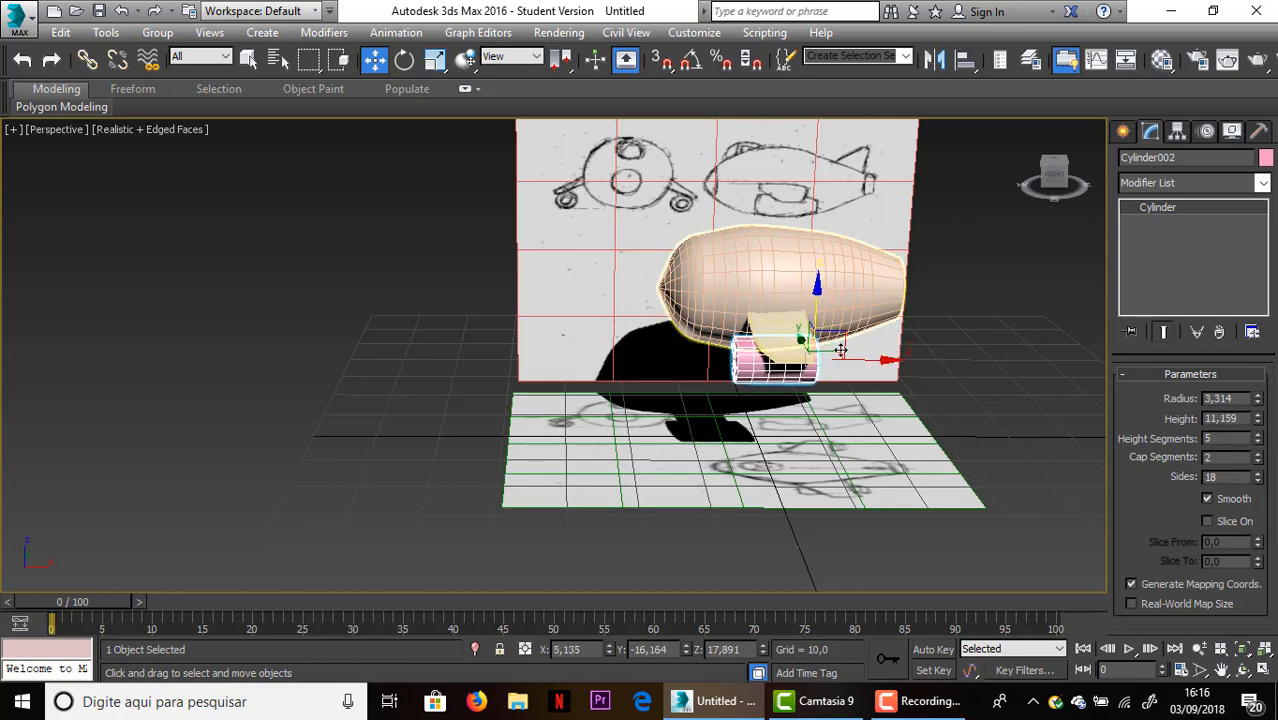
left_click_drag(861, 360, 873, 360)
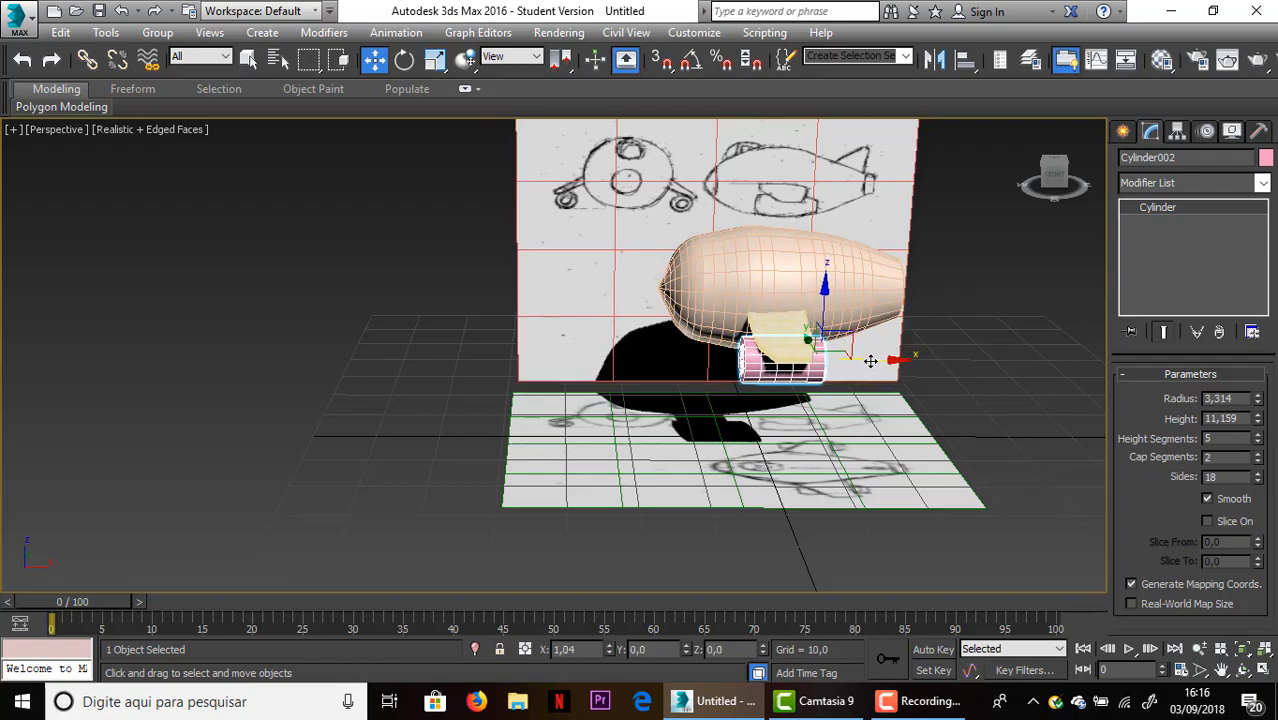
left_click(1062, 183)
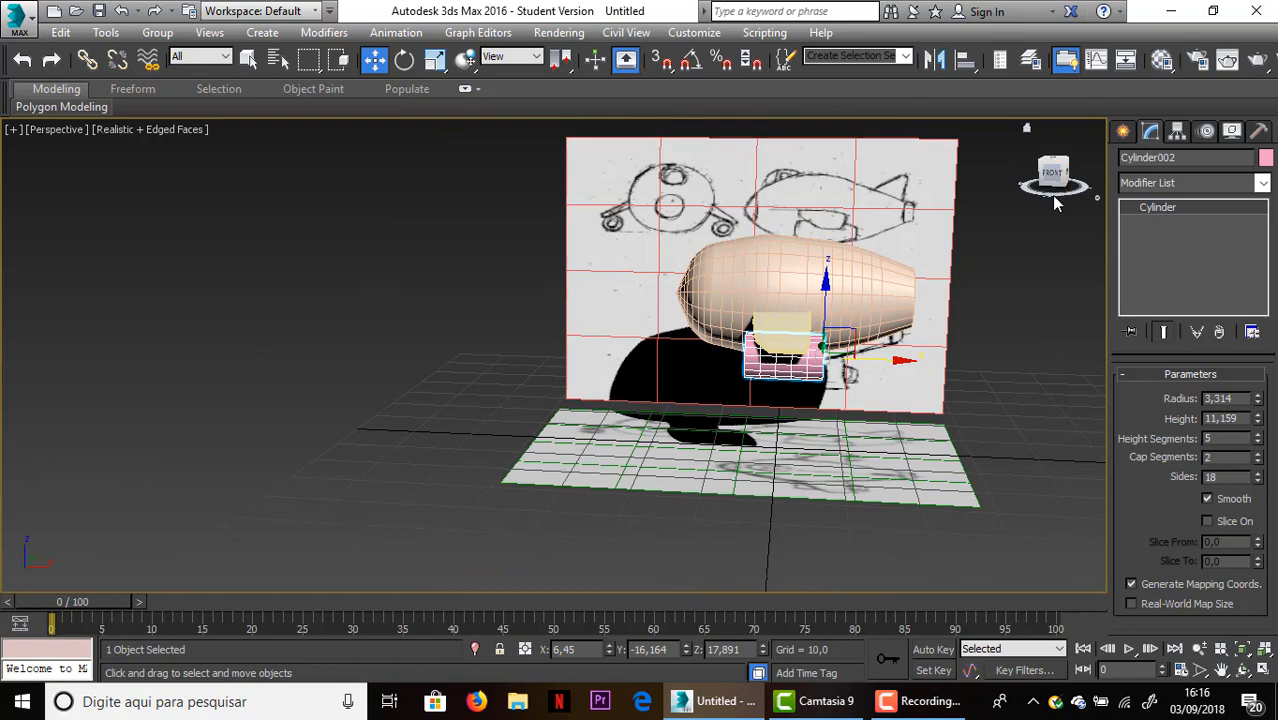
middle_click_drag(1051, 195, 954, 230)
scroll(941, 255, "up", 3)
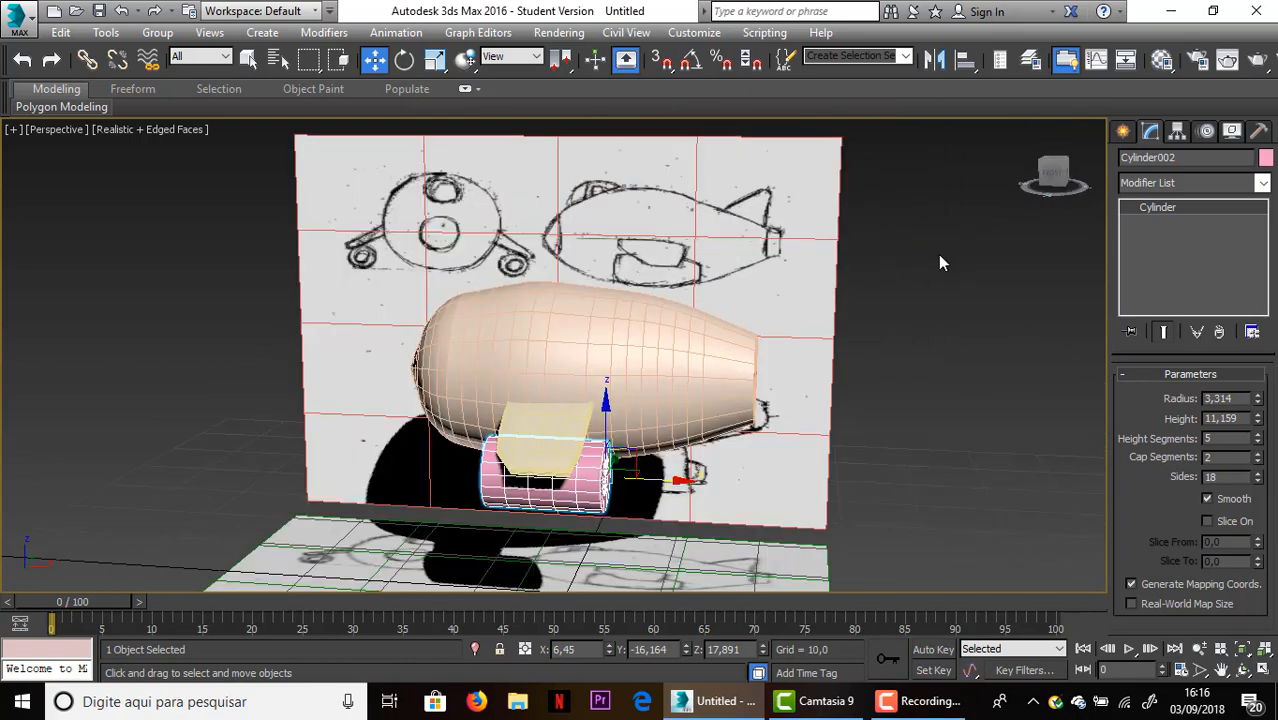
left_click(1046, 180)
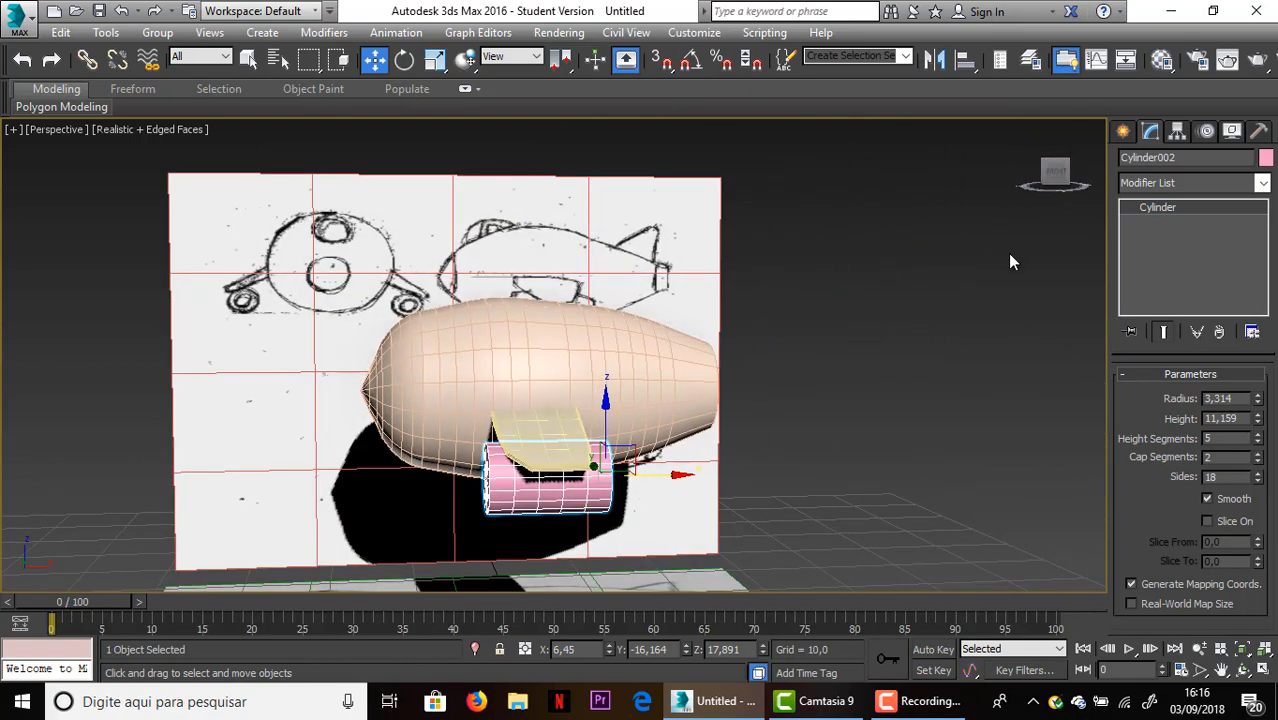
left_click(920, 701)
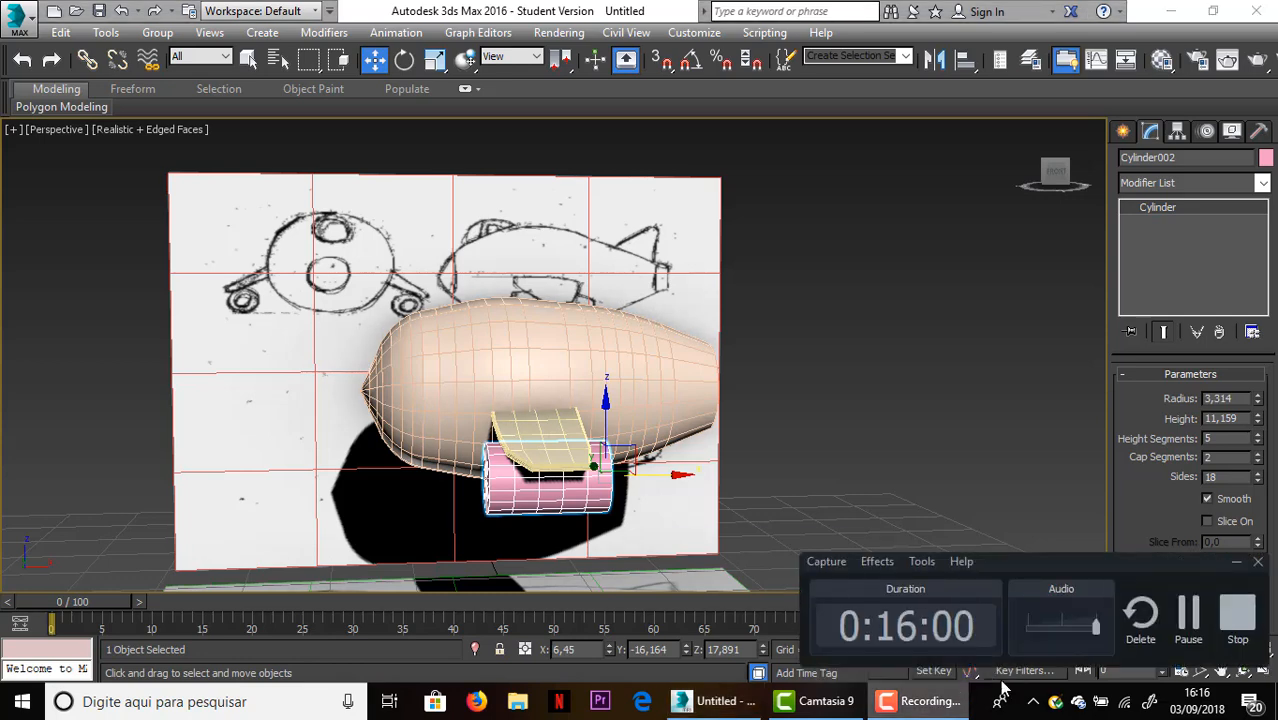
left_click(1188, 620)
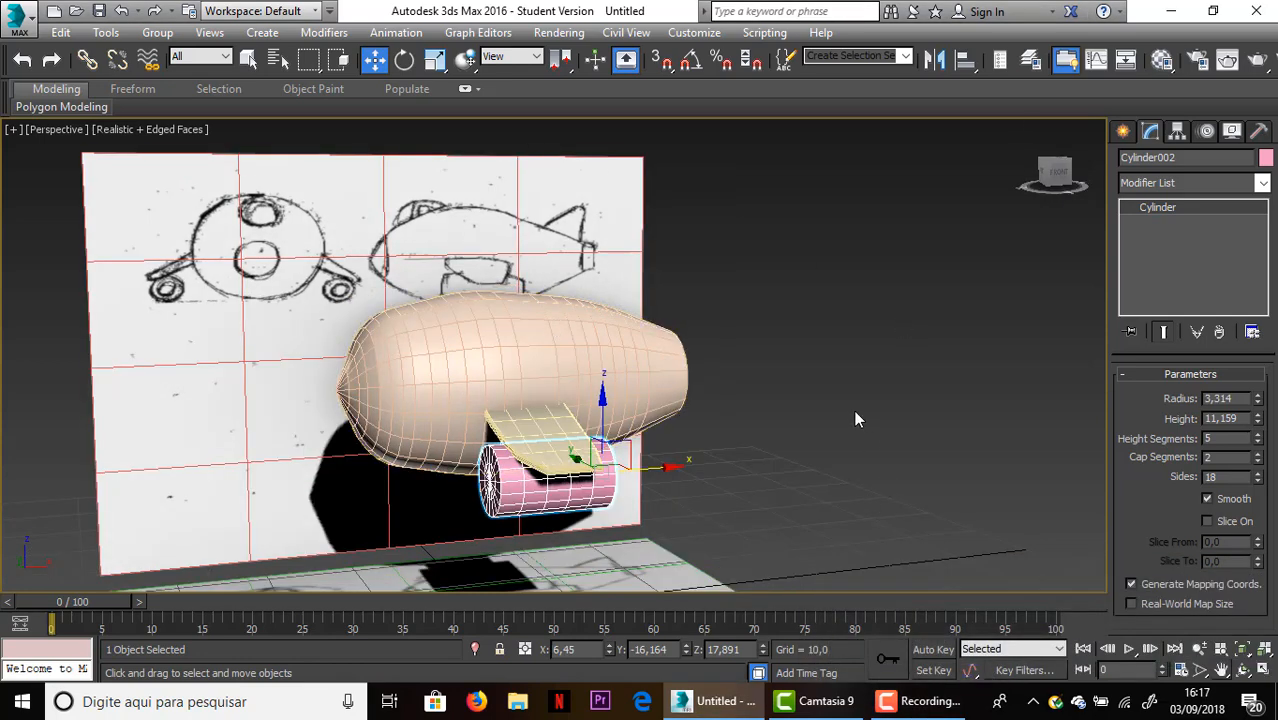
Create a box about 2.3 long, 7.1 wide and 8.5 high on the ground reference plane, toward the airplane's tail end
scroll(850, 410, "up", 3)
middle_click_drag(787, 397, 918, 448)
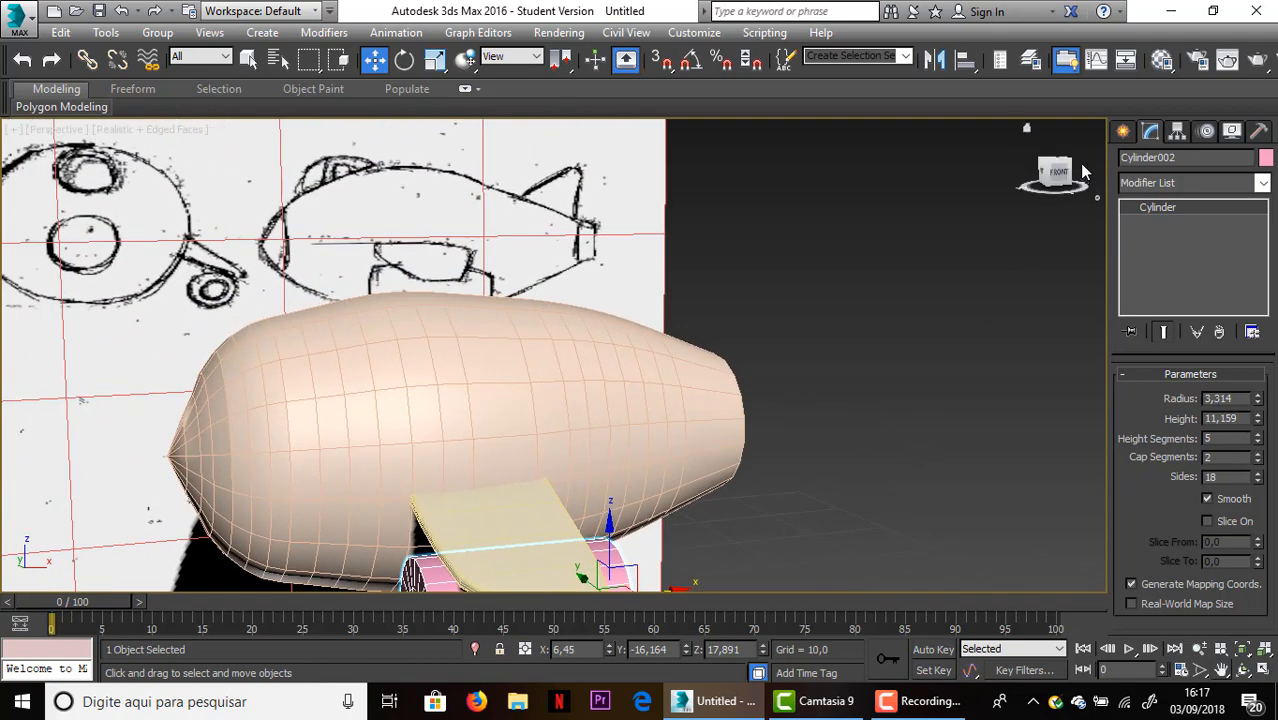
mouse_move(1052, 172)
left_mouse_down()
mouse_move(1048, 140)
mouse_move(1044, 178)
left_mouse_up()
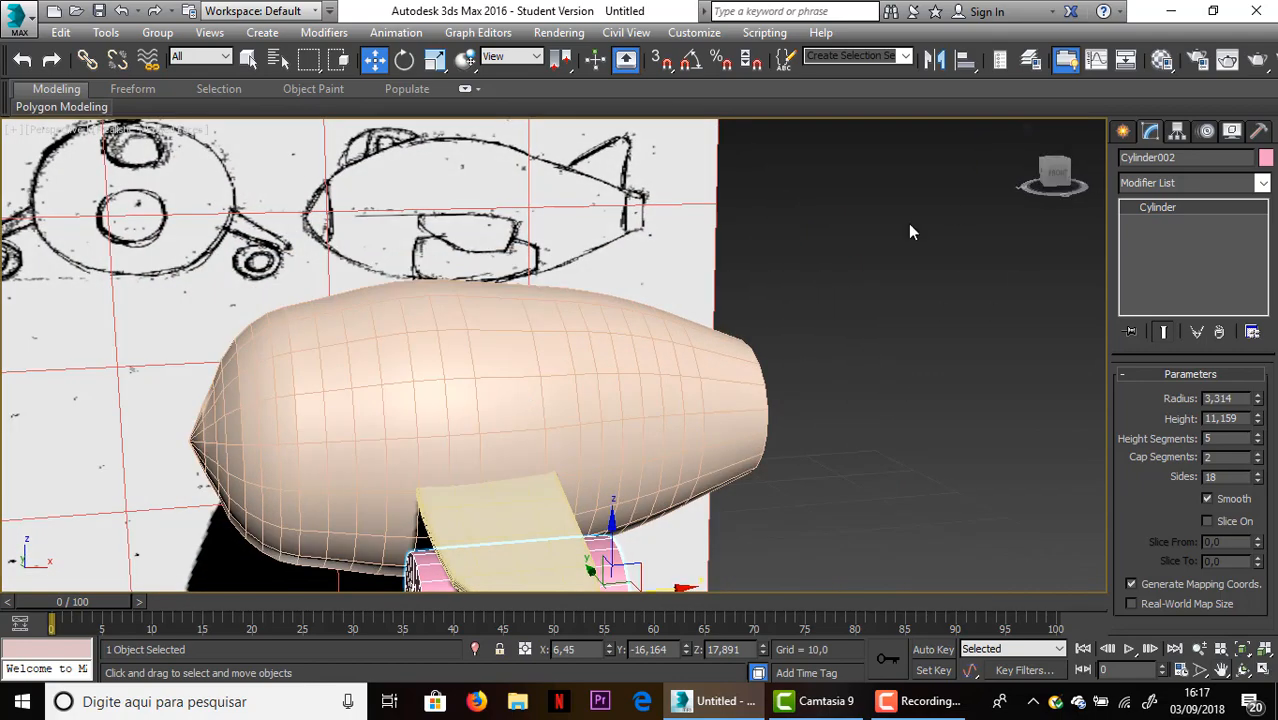
middle_click_drag(831, 270, 767, 174)
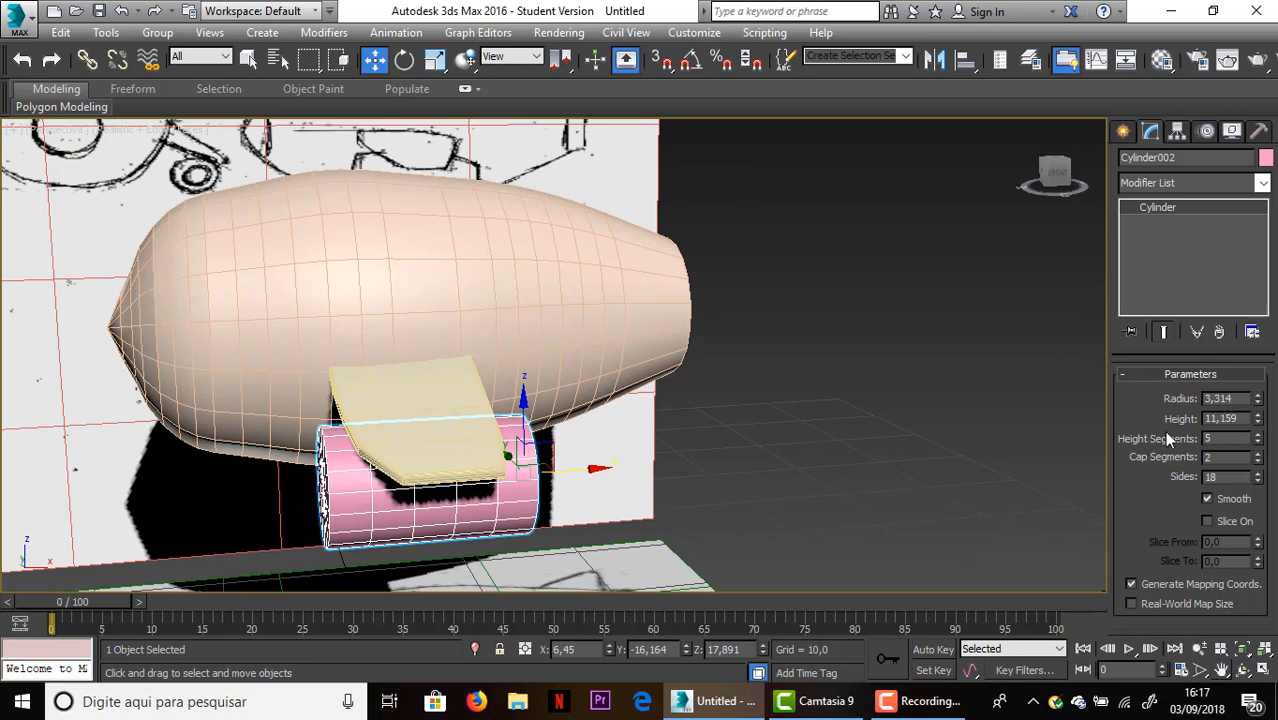
left_click(1126, 132)
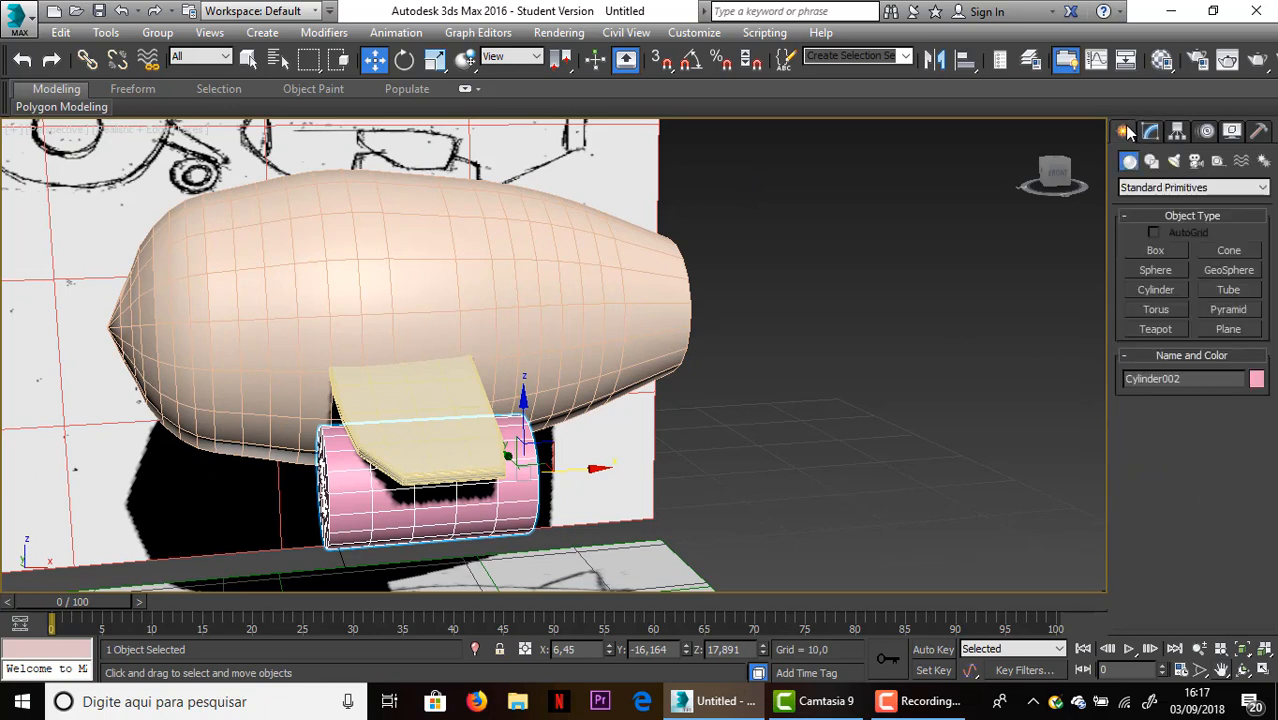
left_click(1157, 251)
mouse_move(896, 348)
middle_mouse_down()
mouse_move(893, 251)
mouse_move(870, 276)
middle_mouse_up()
left_click_drag(675, 556, 785, 552)
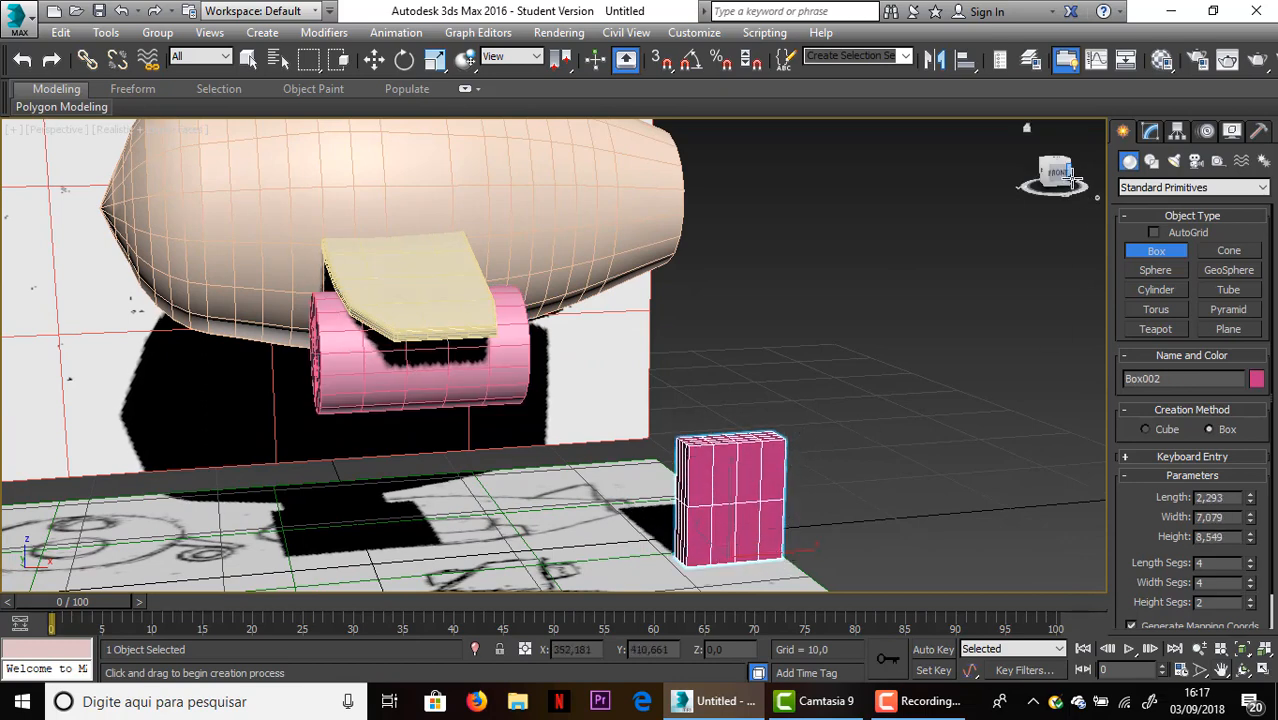
Set the new box to 2 length segments and 4 height segments
left_click_drag(1058, 175, 1042, 178)
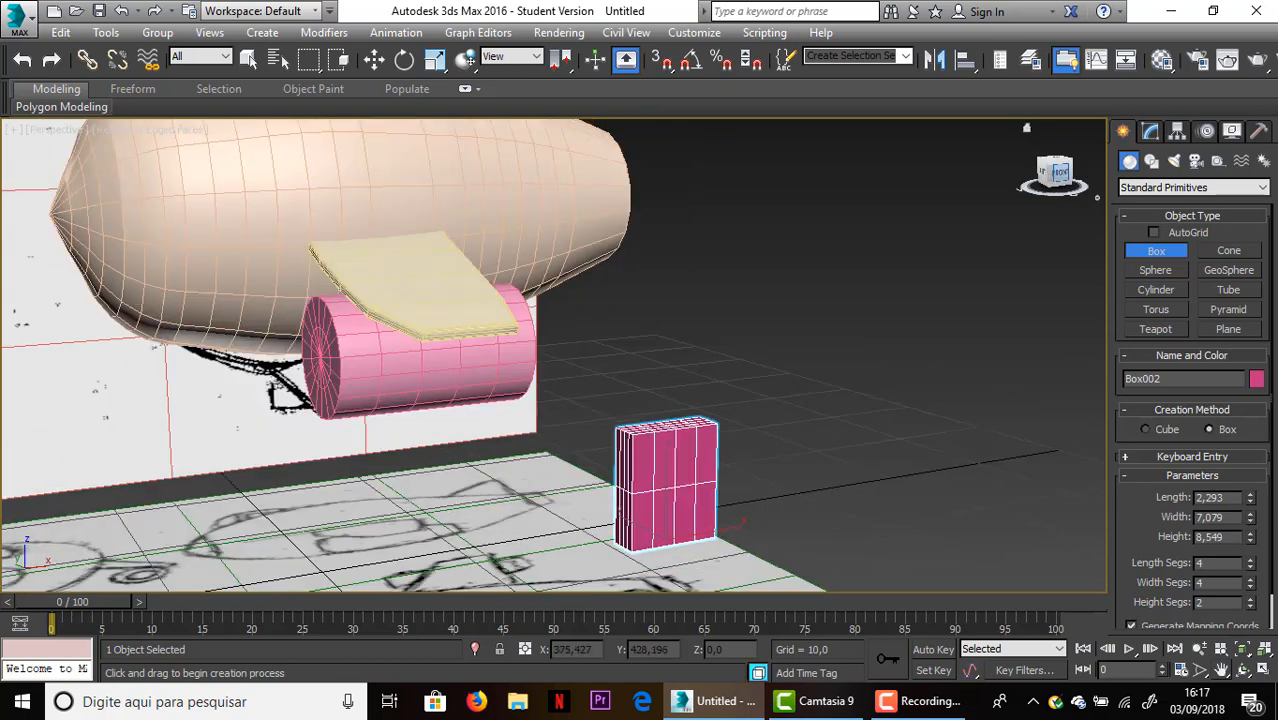
left_click(373, 60)
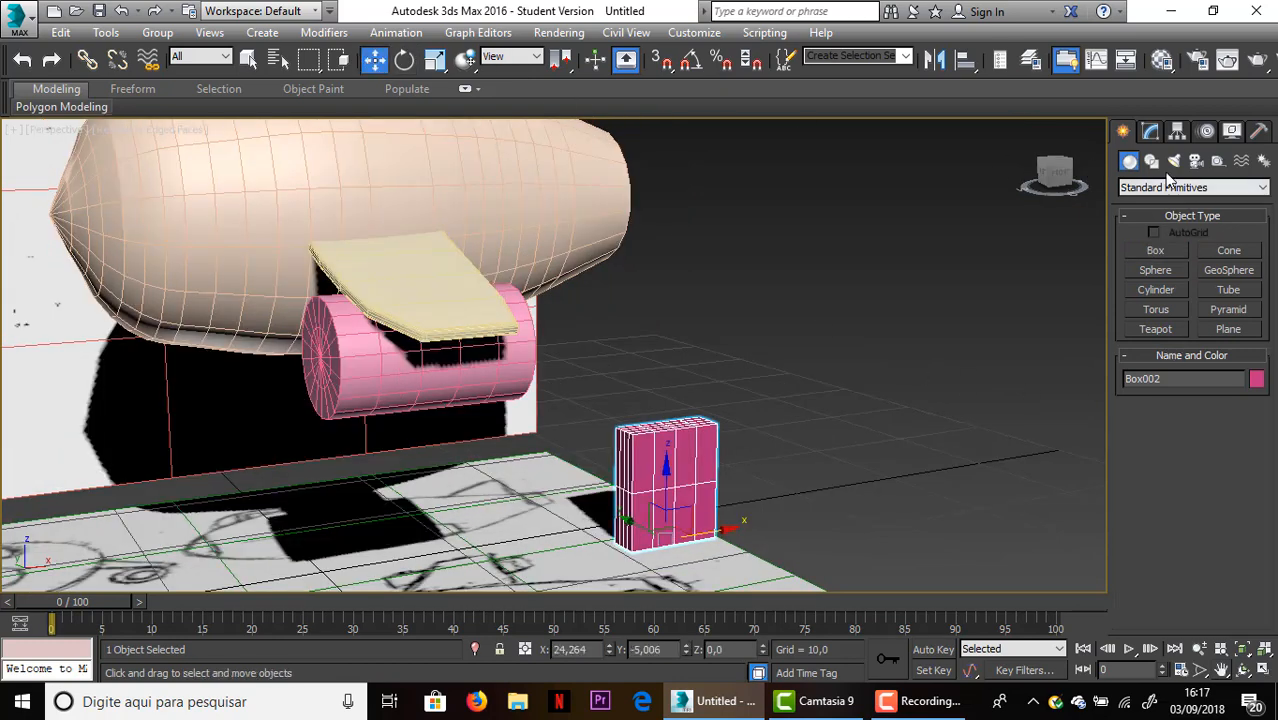
left_click(1151, 132)
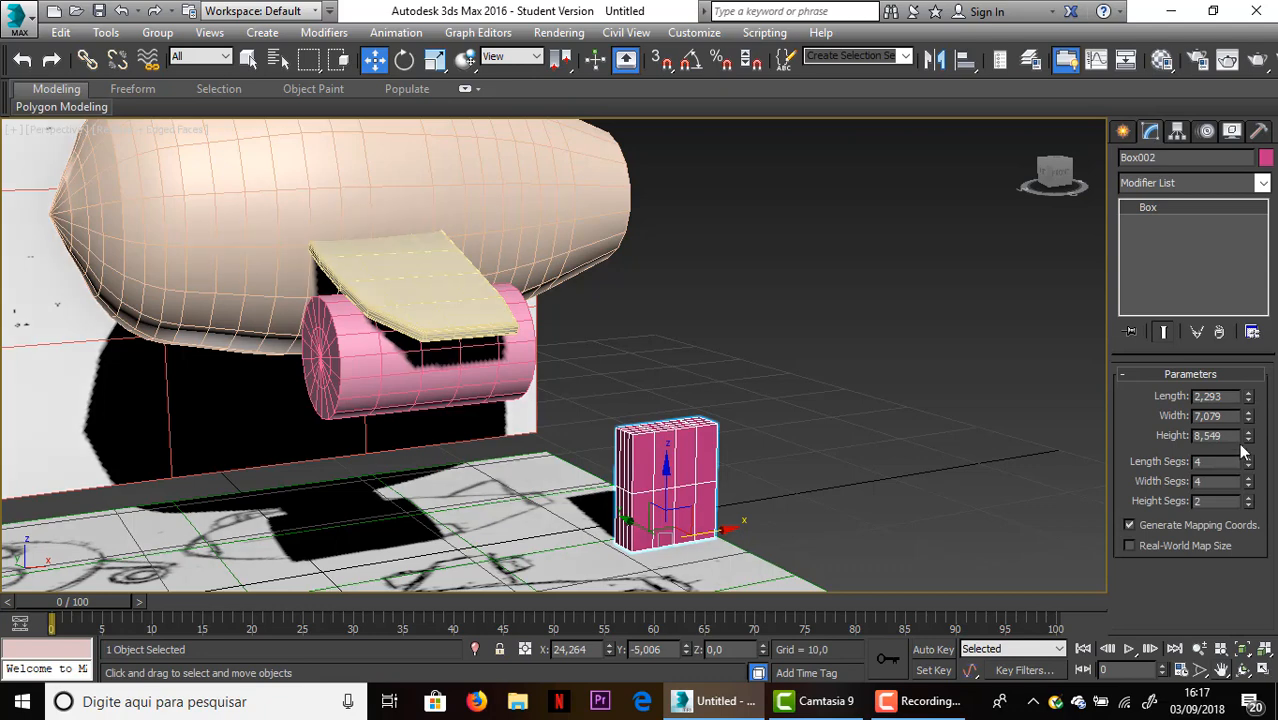
left_click(1249, 466)
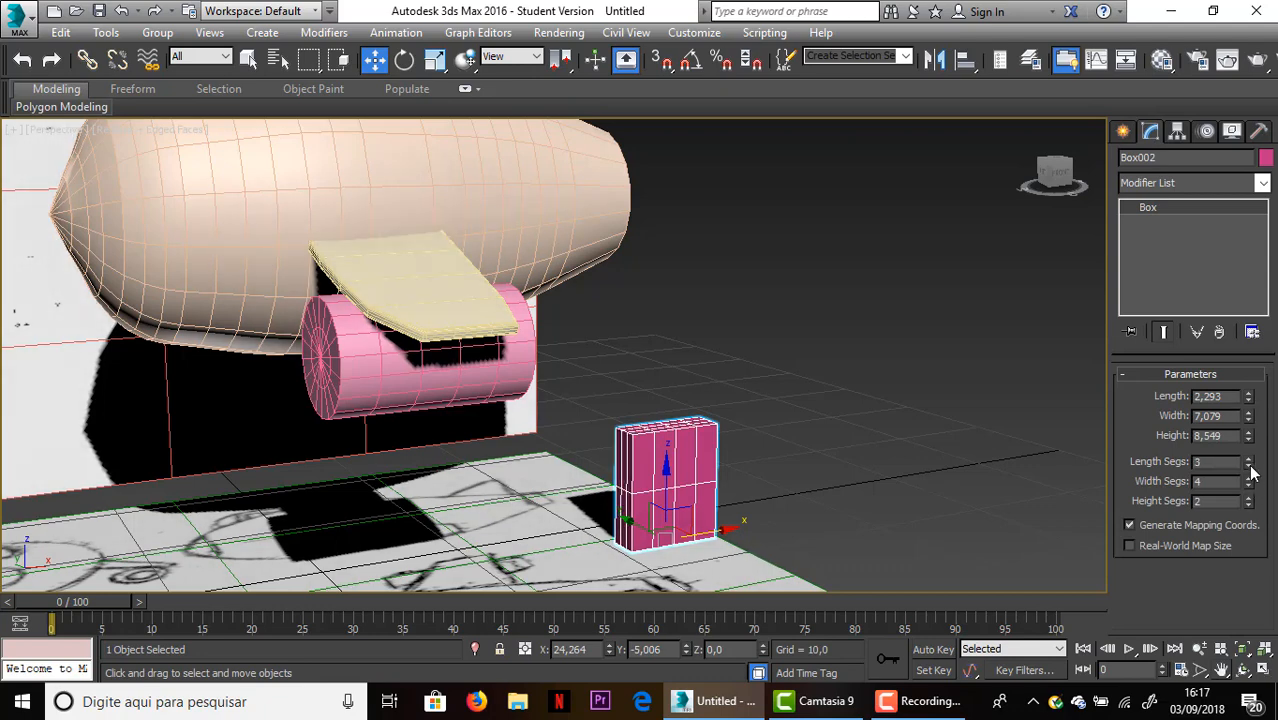
left_click(1249, 466)
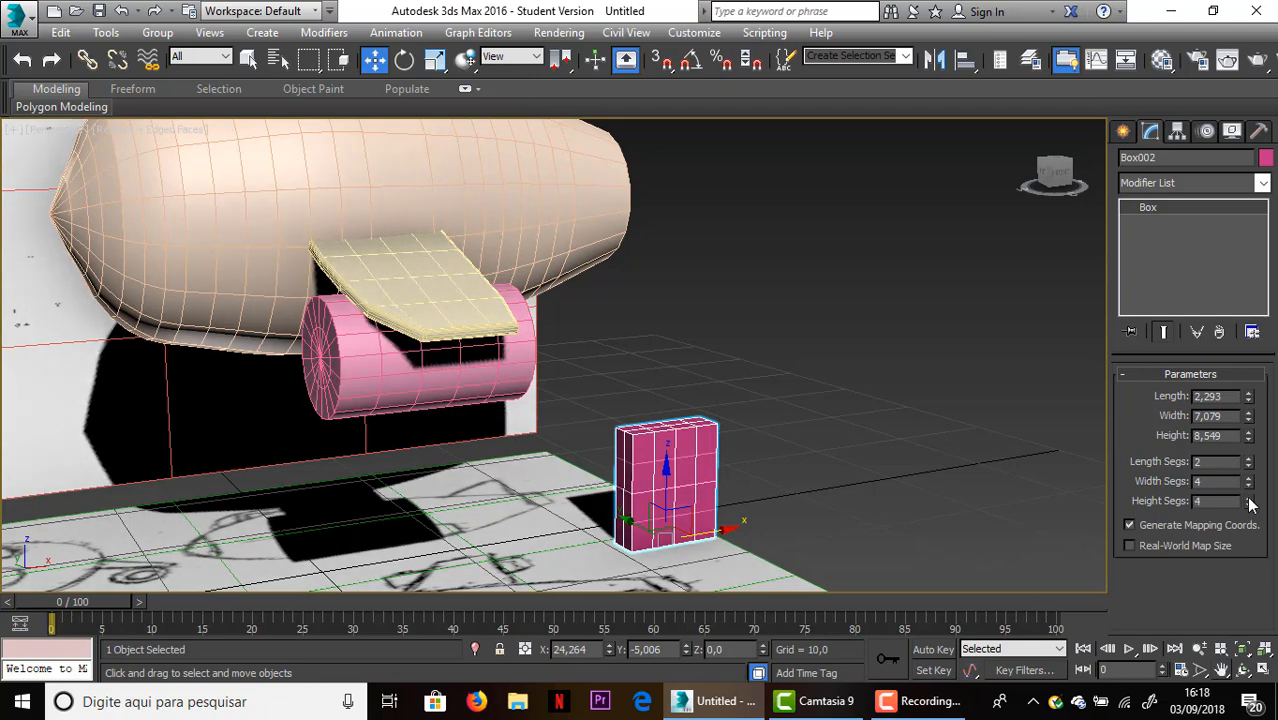
Thin the box by reducing its length to 1.261
scroll(850, 416, "up", 3)
middle_click_drag(783, 400, 826, 361)
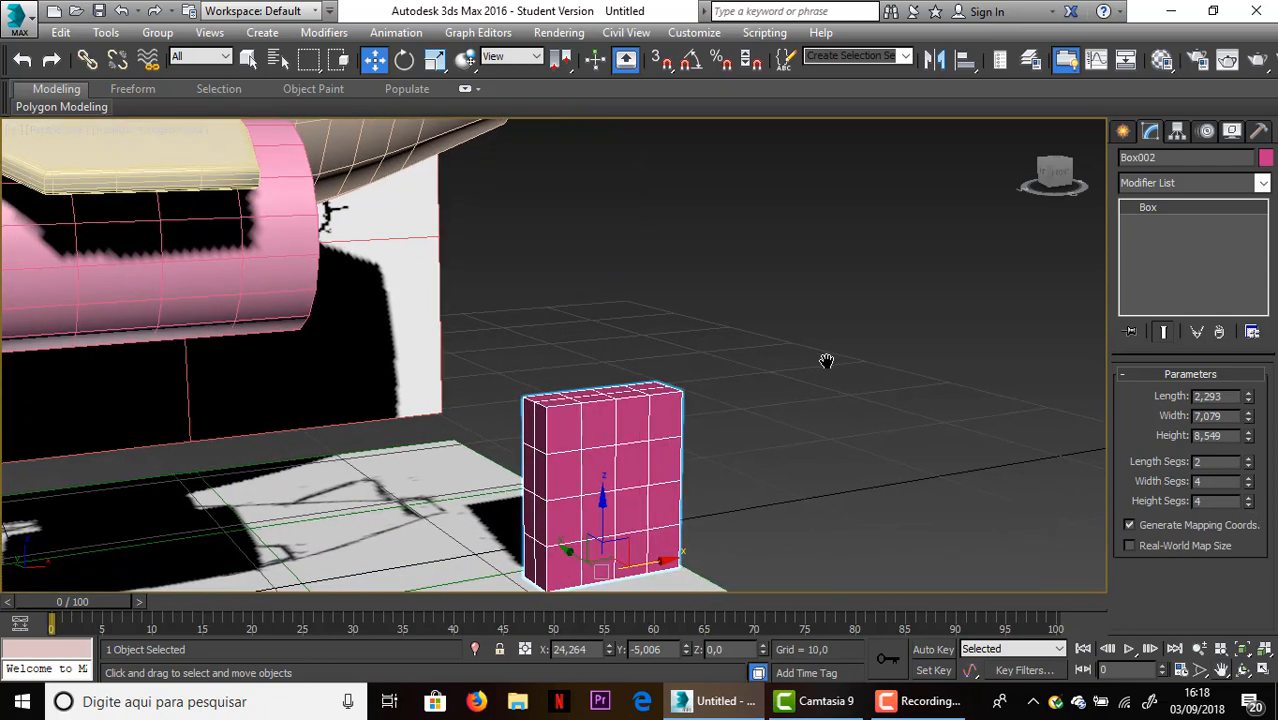
left_click_drag(1248, 398, 1250, 437)
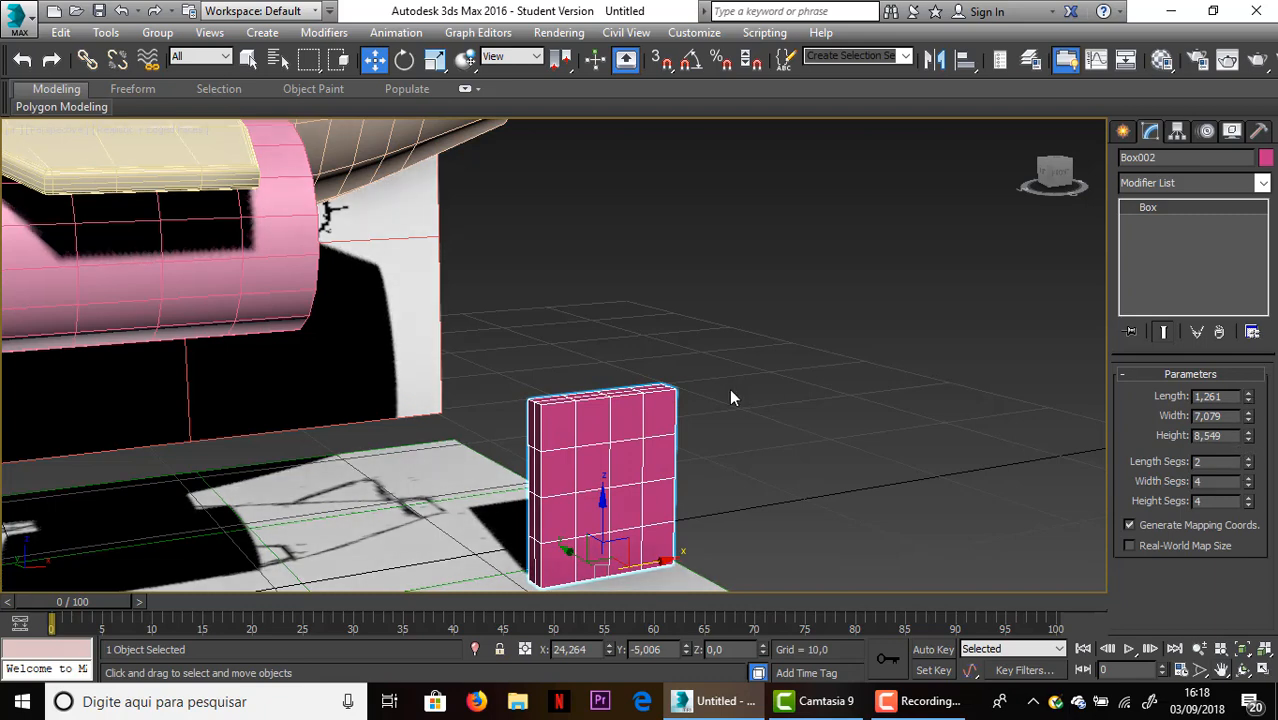
Open the display and transform options for the thin box
middle_click_drag(676, 416, 682, 342)
right_click(673, 361)
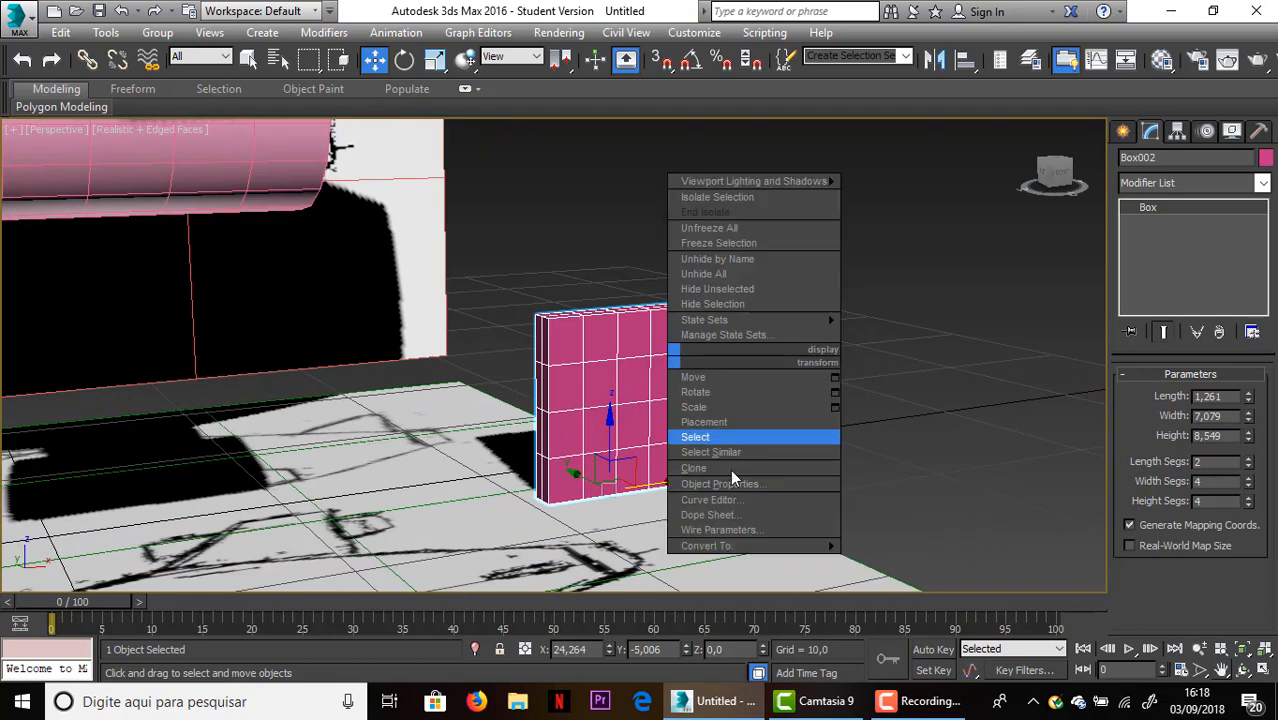
Convert the box to an Editable Poly and switch to polygon-level editing
mouse_move(739, 546)
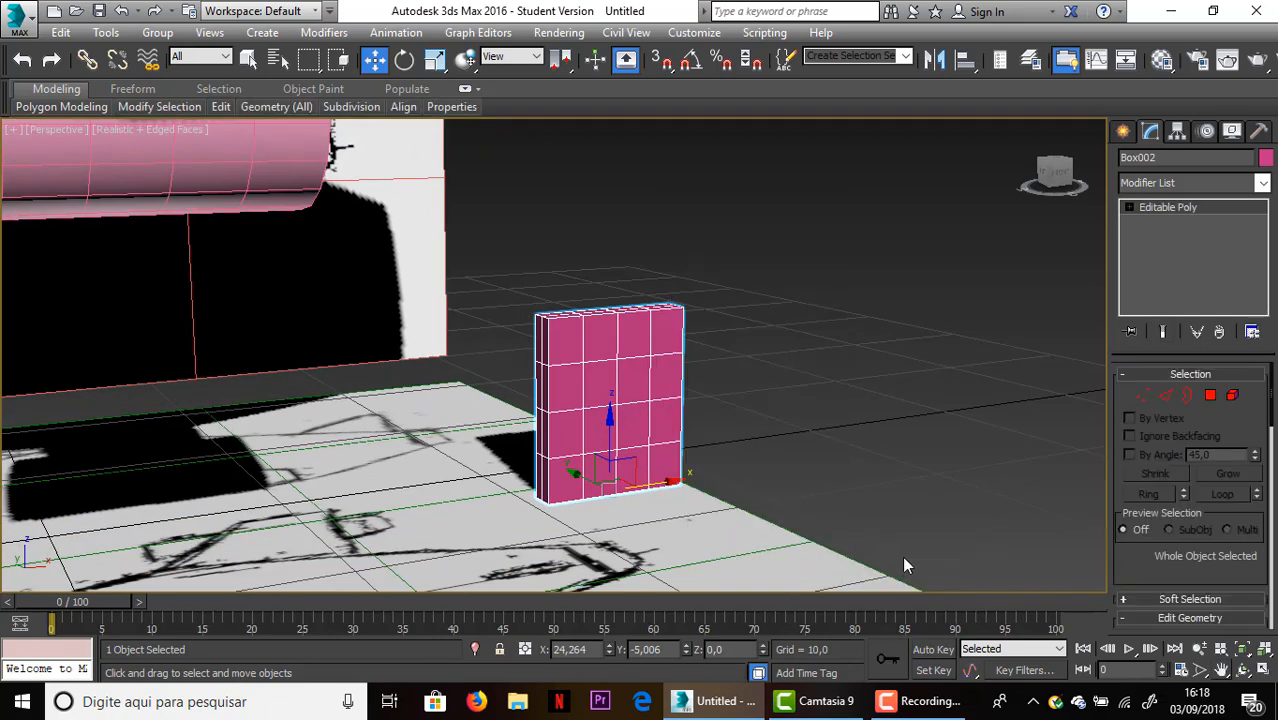
left_click(1210, 397)
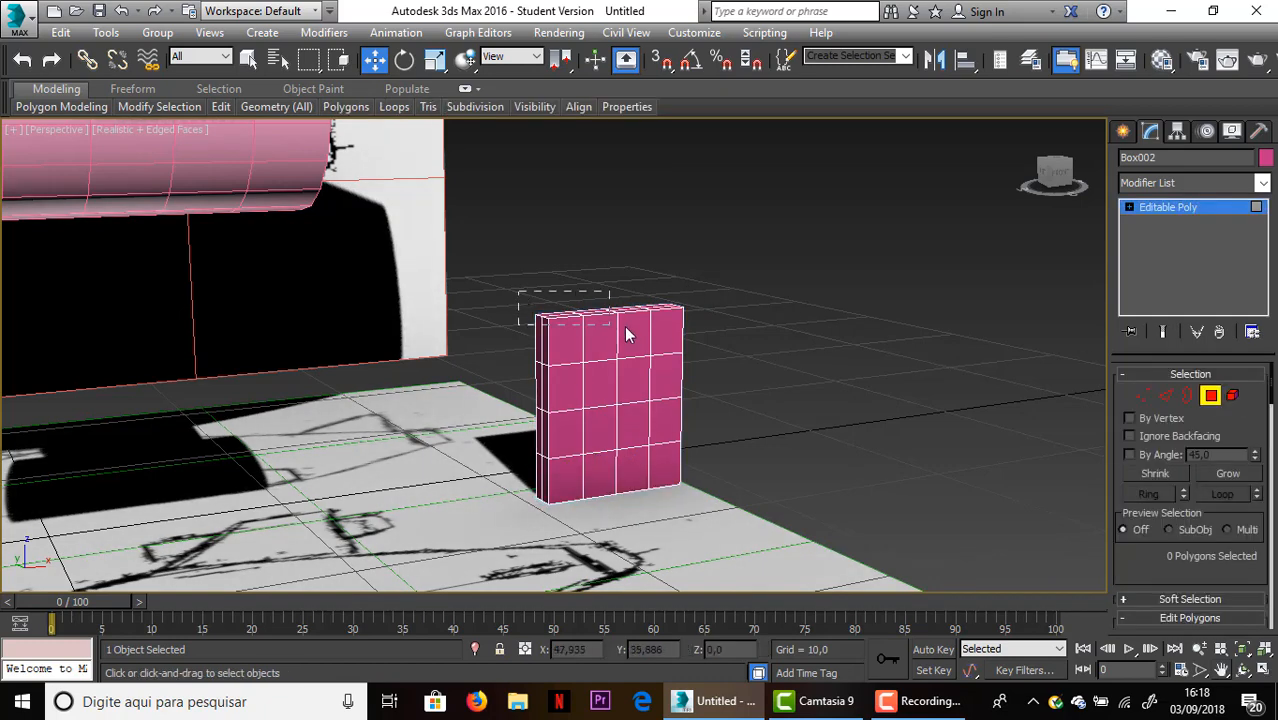
Try to taper the upper end of the box by scaling its top-face polygons
left_click_drag(722, 326, 721, 327)
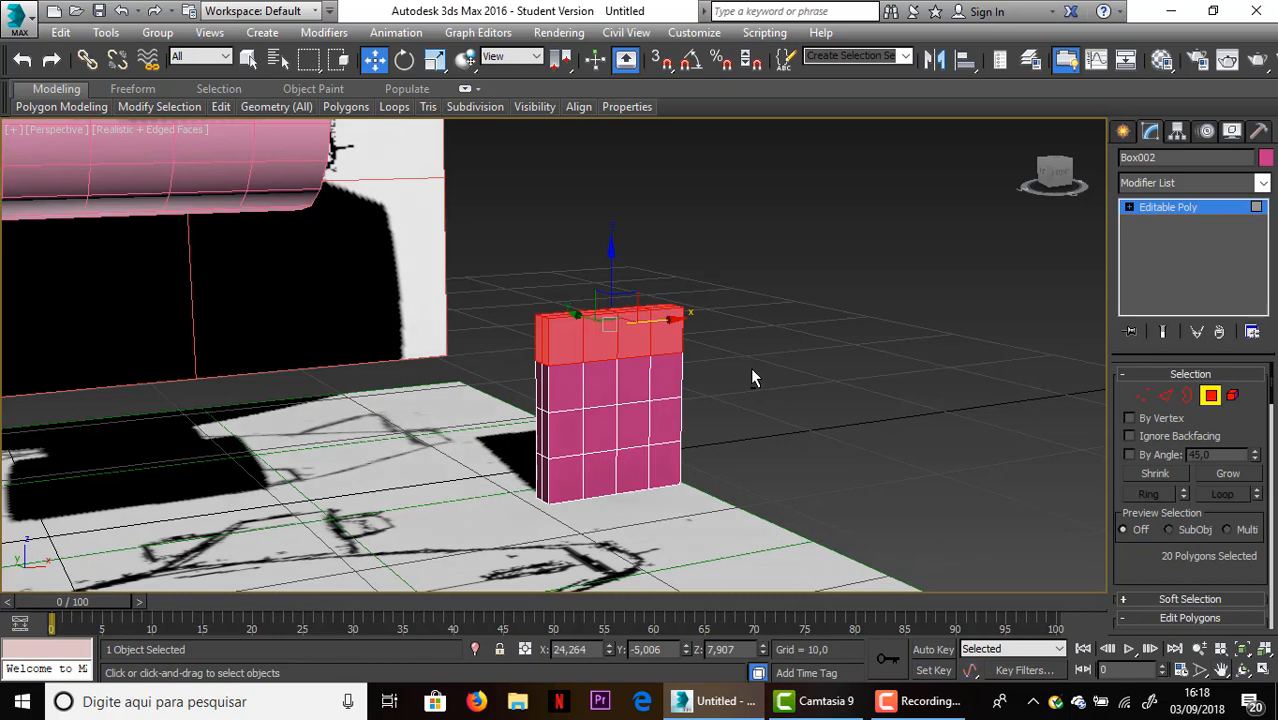
left_click_drag(757, 366, 479, 354)
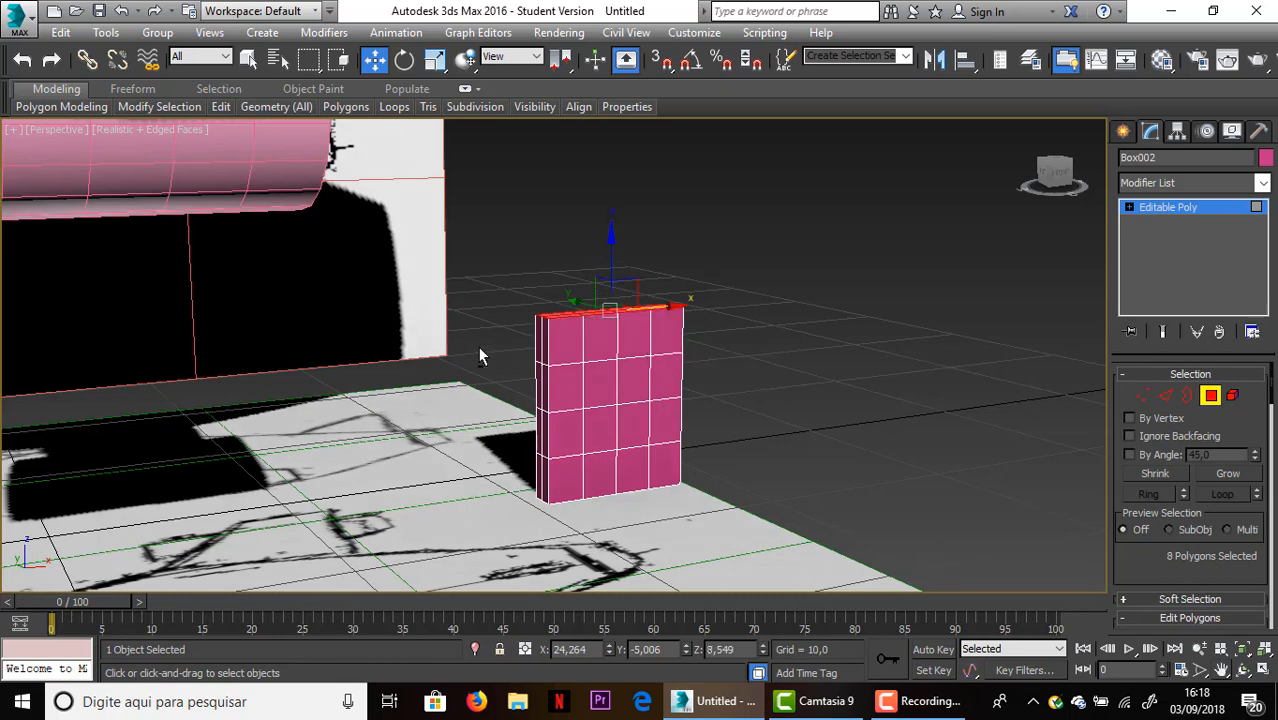
left_click(436, 62)
mouse_move(533, 316)
left_mouse_down()
mouse_move(540, 333)
mouse_move(545, 317)
left_mouse_up()
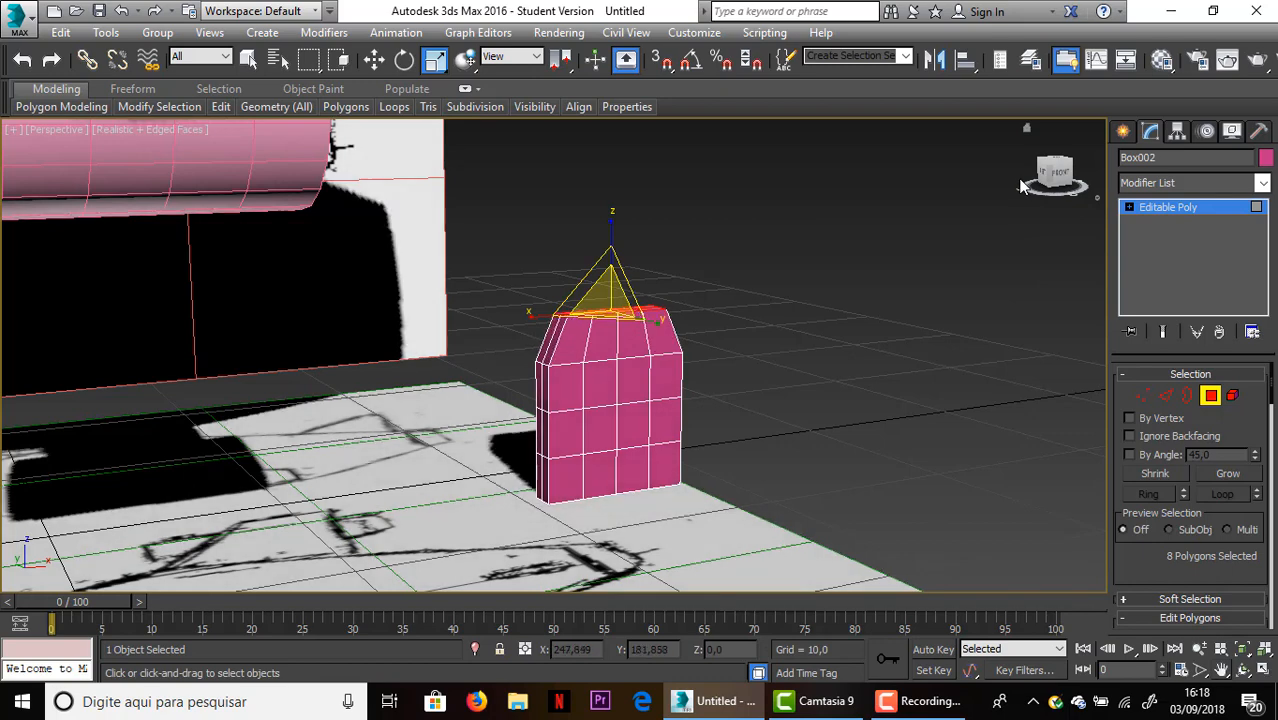
key("ctrl+z")
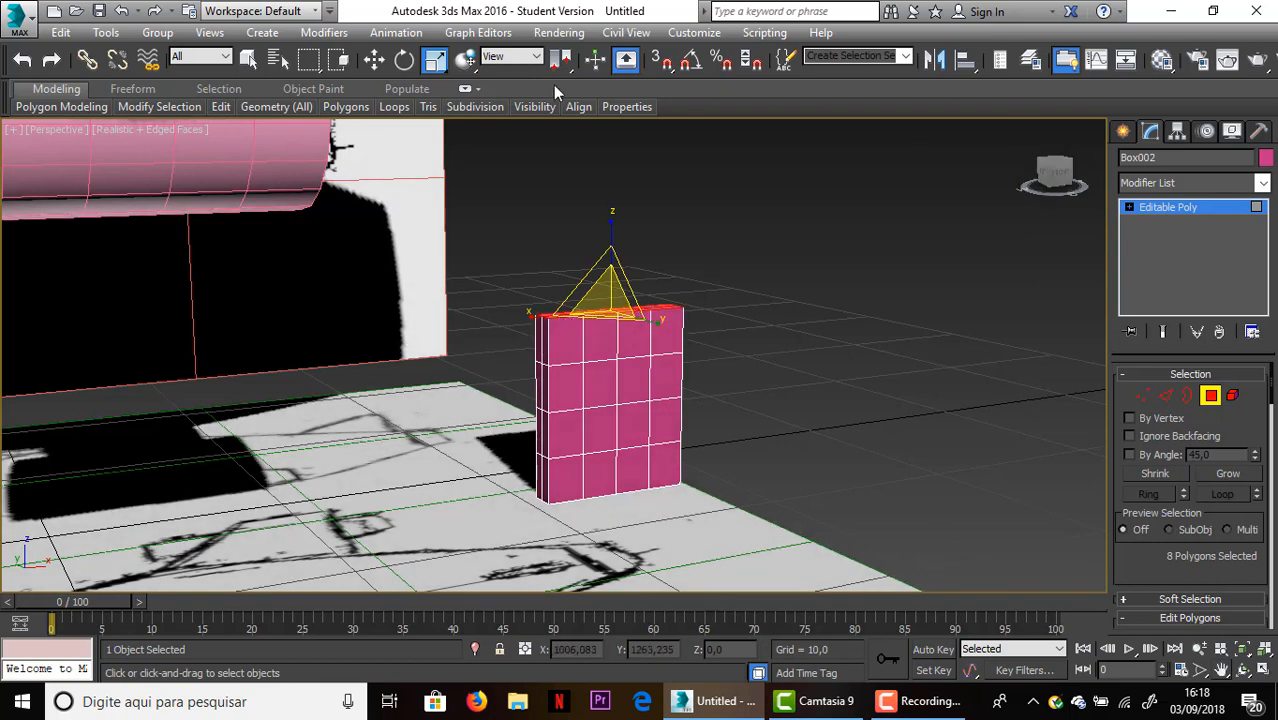
left_click(375, 60)
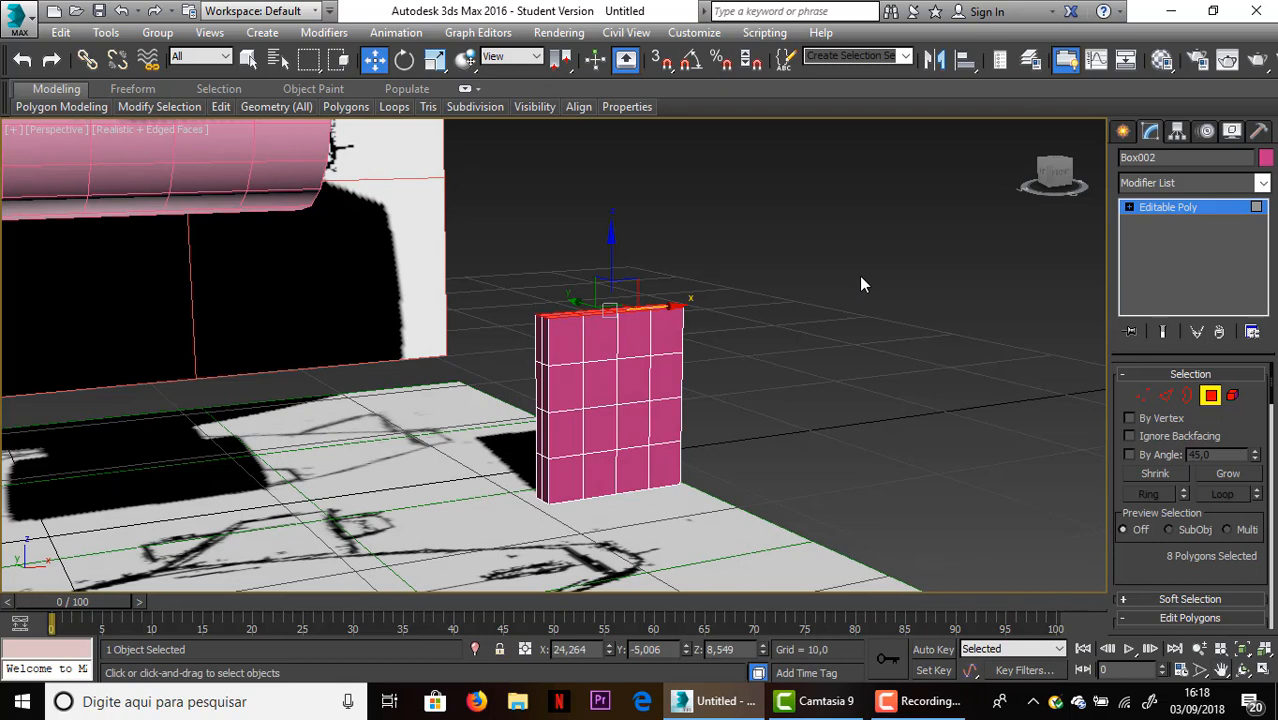
left_click(859, 278)
Shift the first three crosswise pairs of edges on the box's top face along X to slant that side
scroll(839, 289, "up", 3)
middle_click_drag(838, 289, 913, 283)
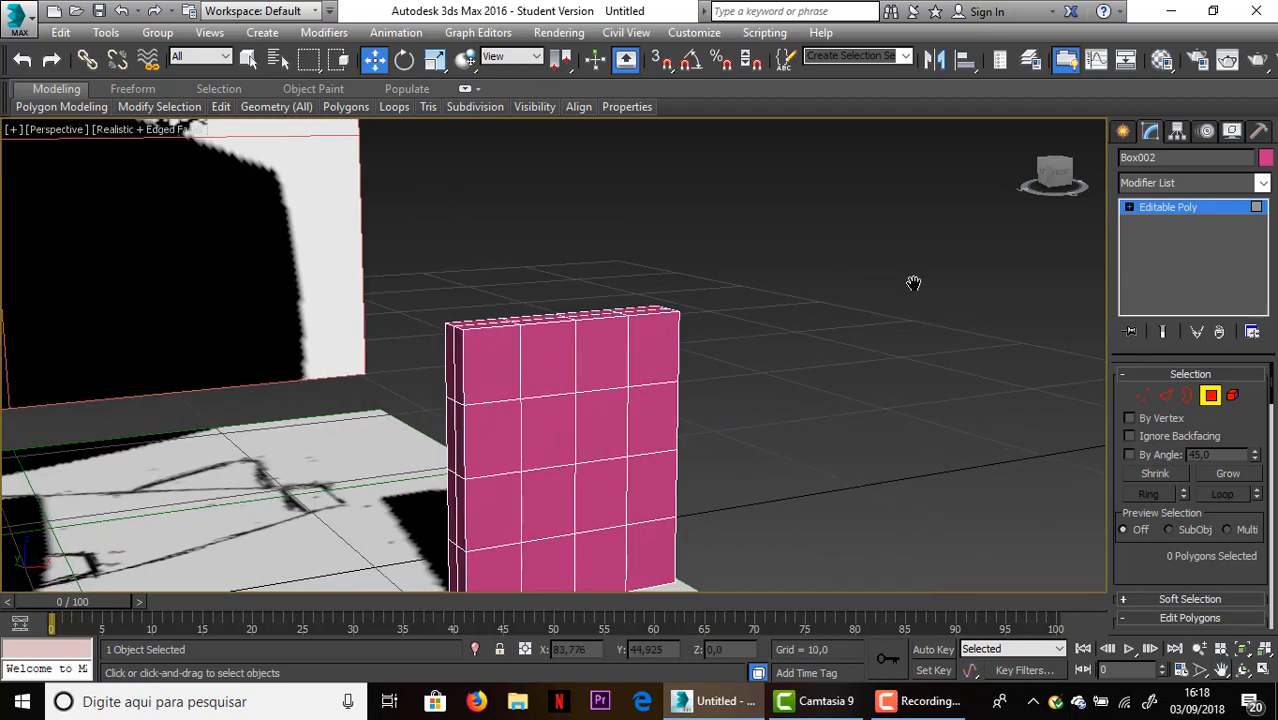
left_click(1166, 396)
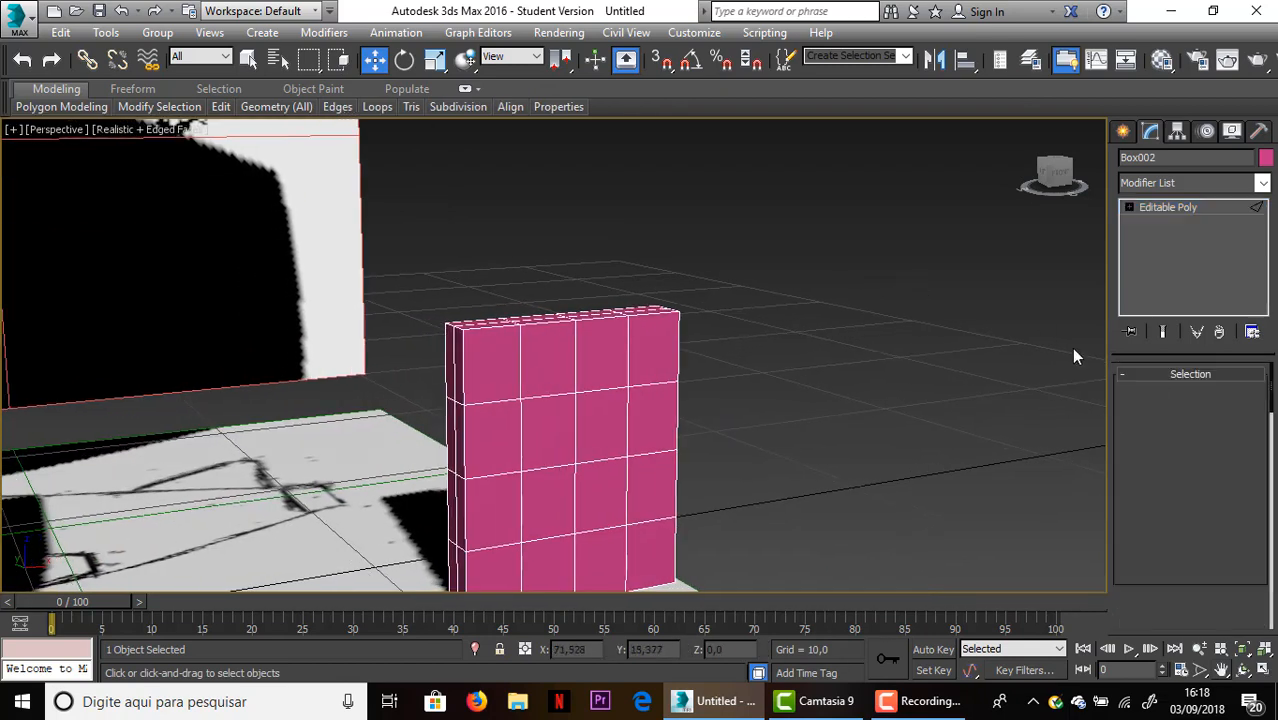
left_click(447, 325)
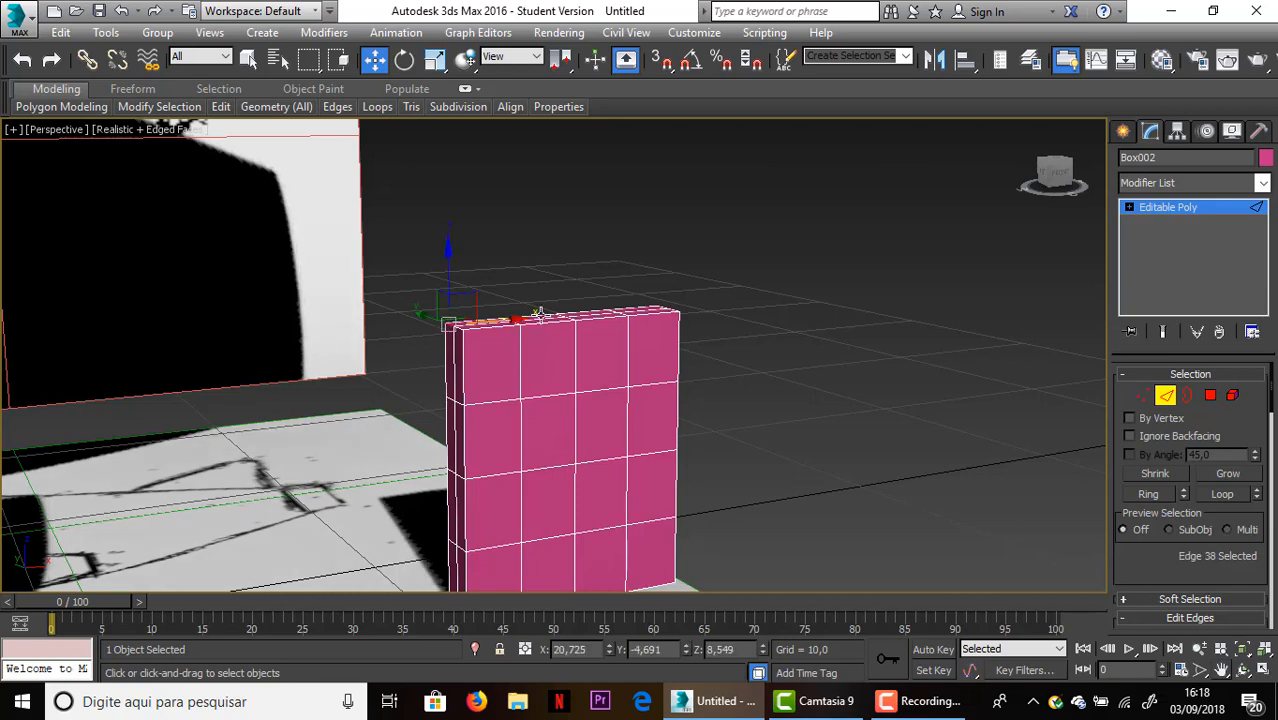
scroll(542, 313, "up", 4)
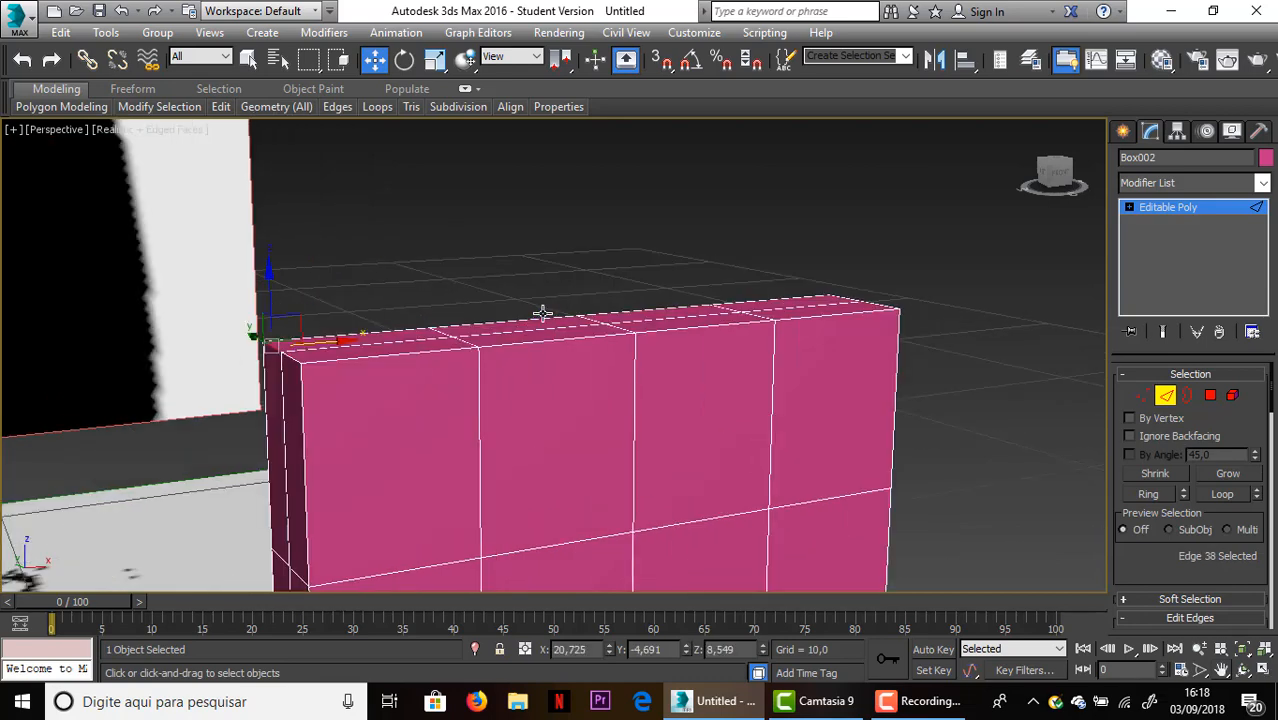
left_click(283, 349, "ctrl")
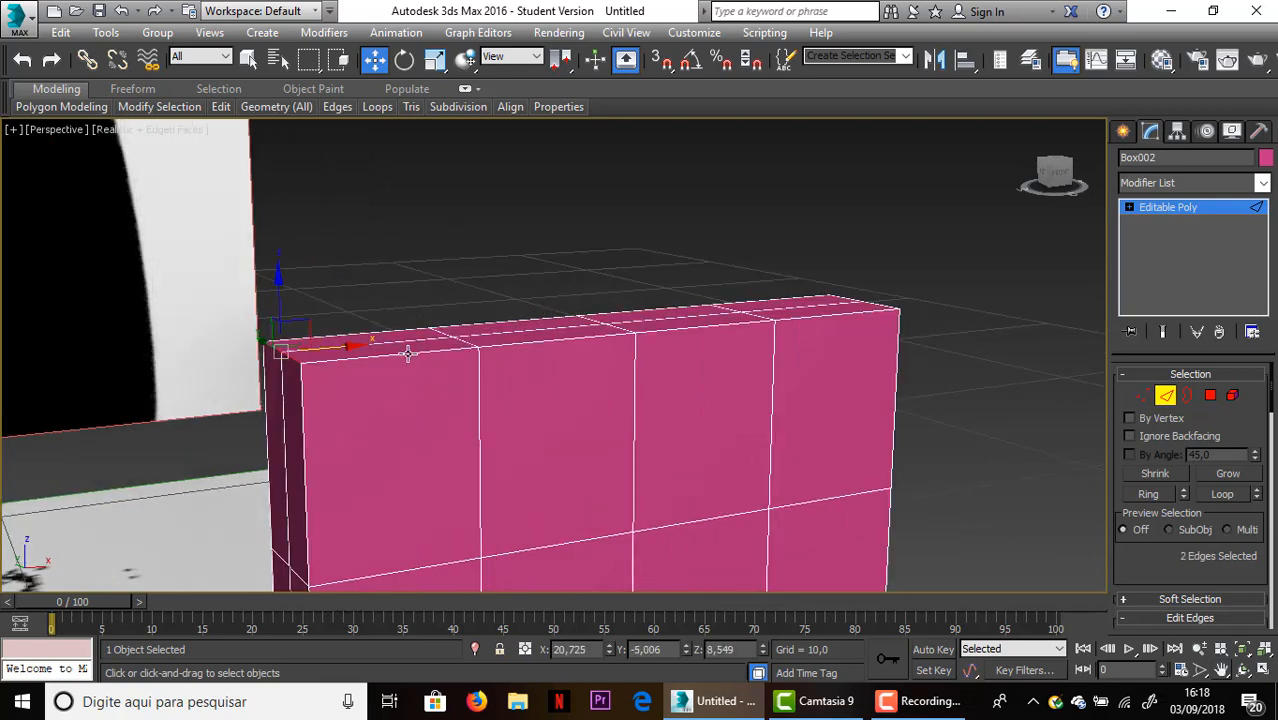
double_click(458, 341)
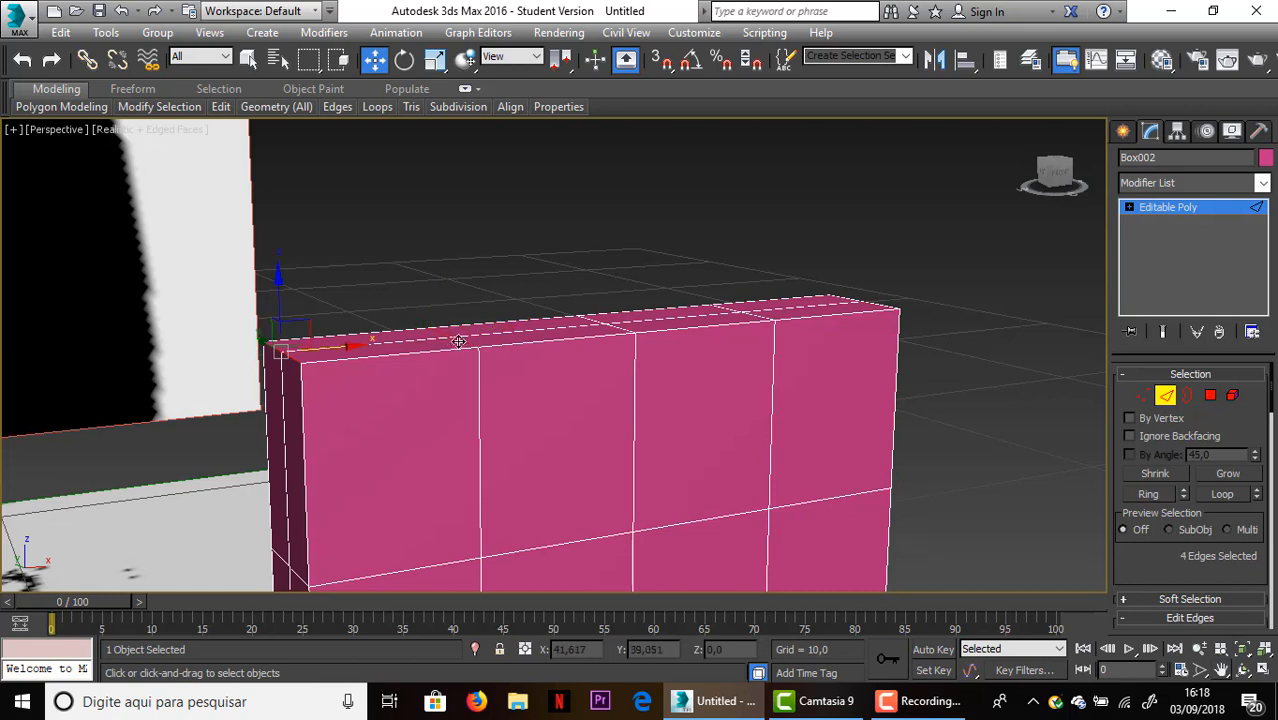
left_click(588, 318, "ctrl")
left_click(637, 328, "ctrl")
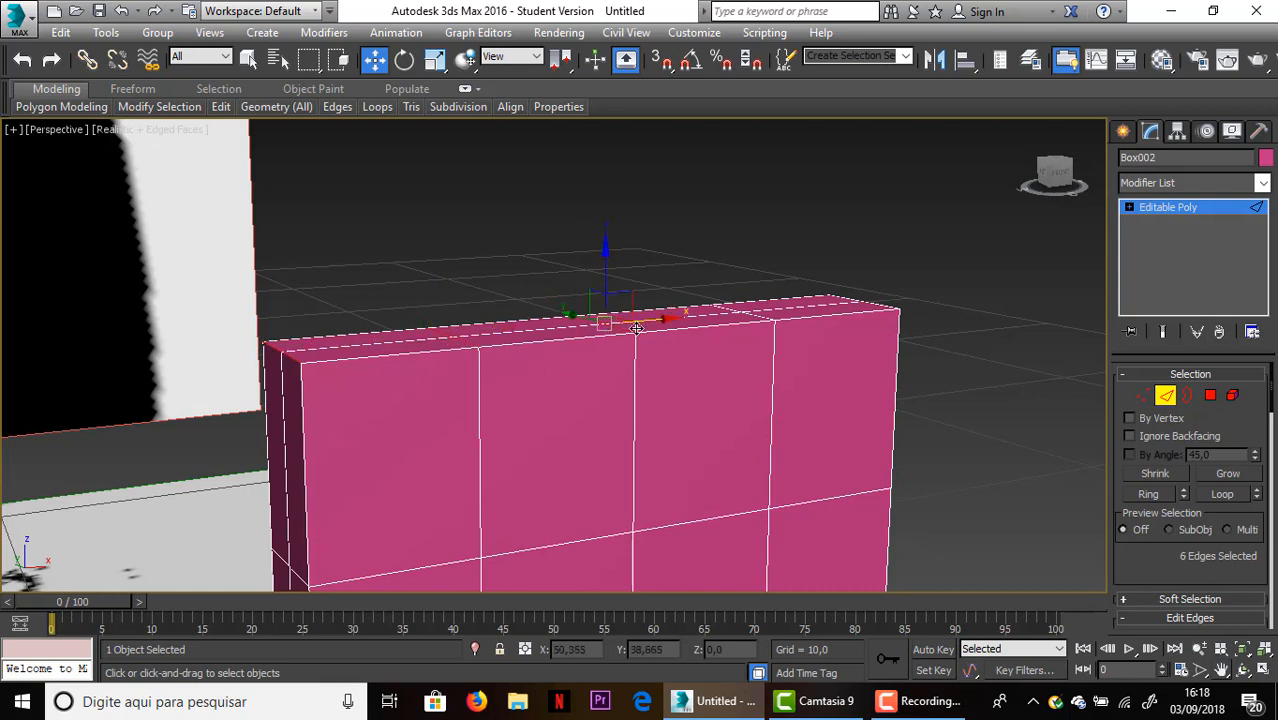
left_click_drag(656, 321, 732, 329)
Move the two slanted-side edges one row below the top inward along X, to about X 21.24
scroll(645, 403, "up", 3)
middle_click_drag(645, 403, 732, 254)
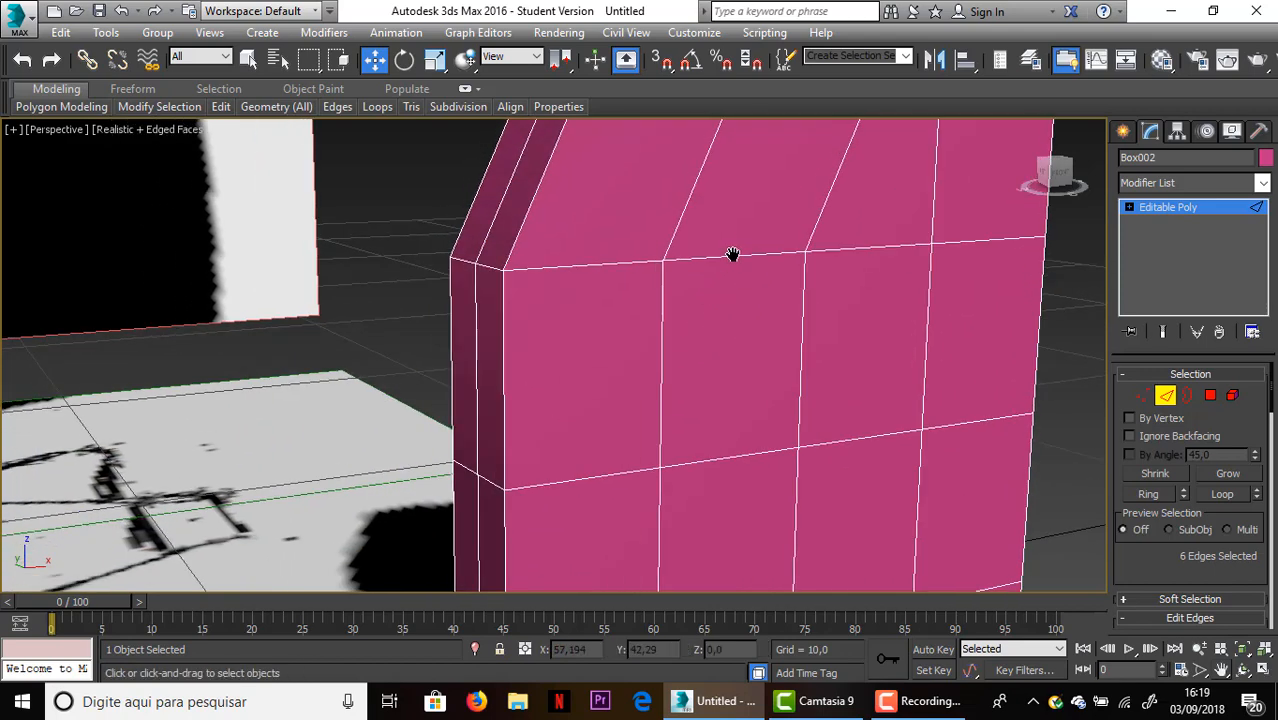
left_click(462, 262)
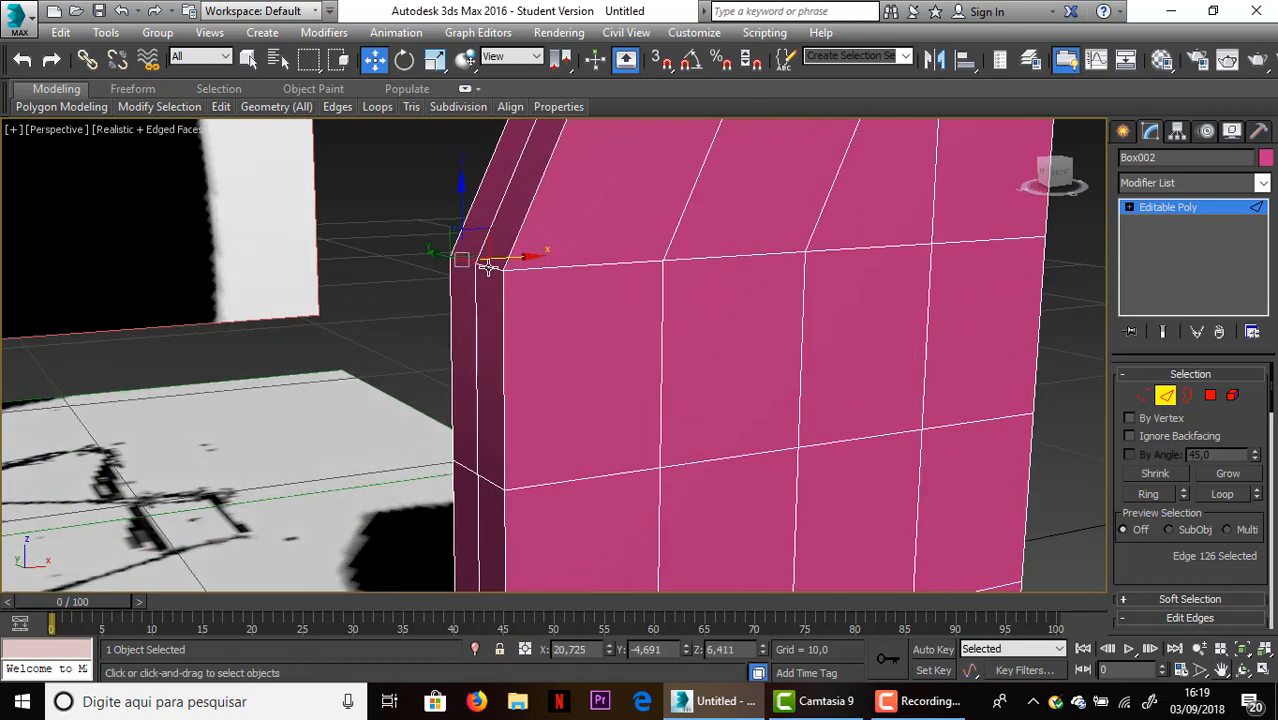
left_click_drag(537, 262, 585, 259)
scroll(590, 264, "down", 3)
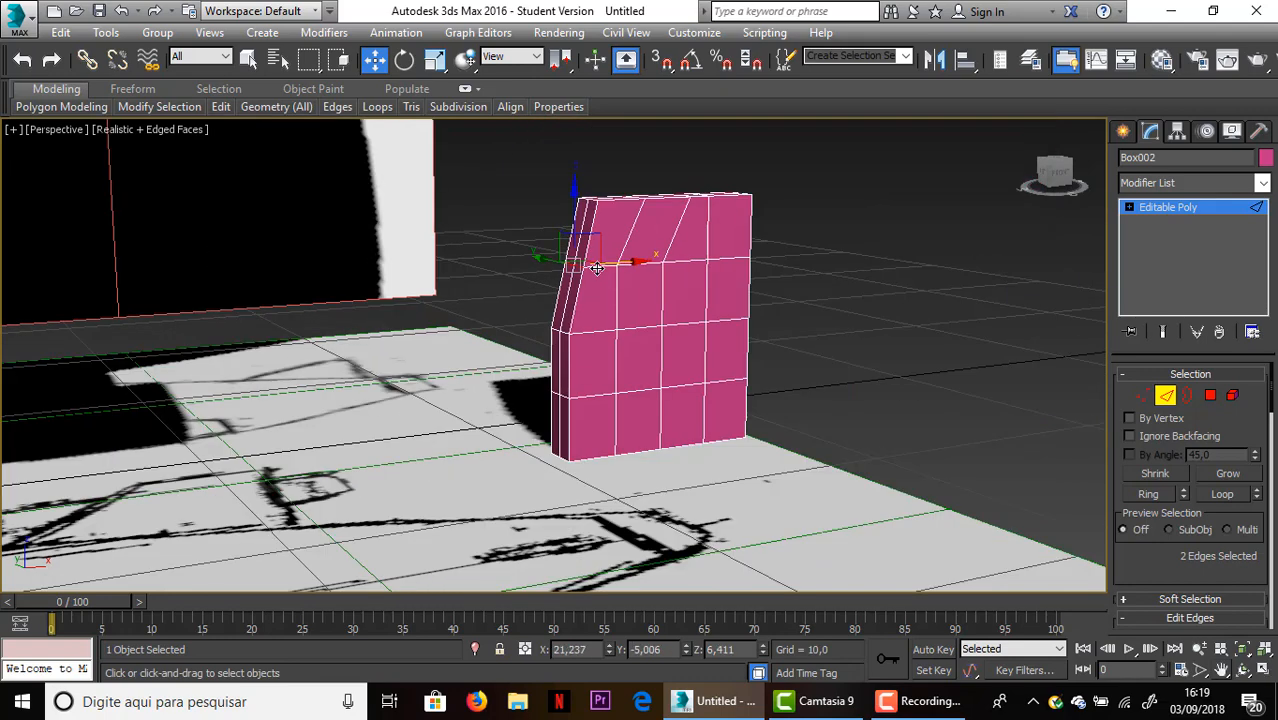
scroll(662, 290, "up", 2)
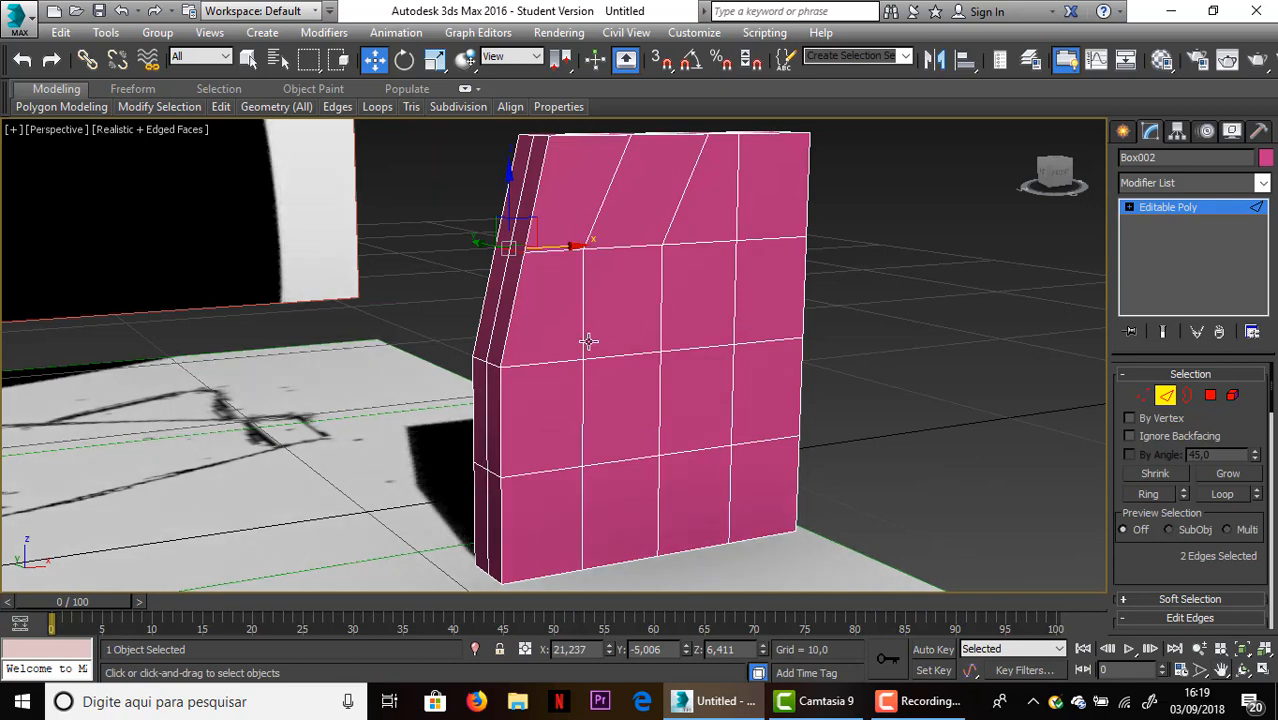
scroll(640, 314, "down", 3)
scroll(640, 314, "up", 3)
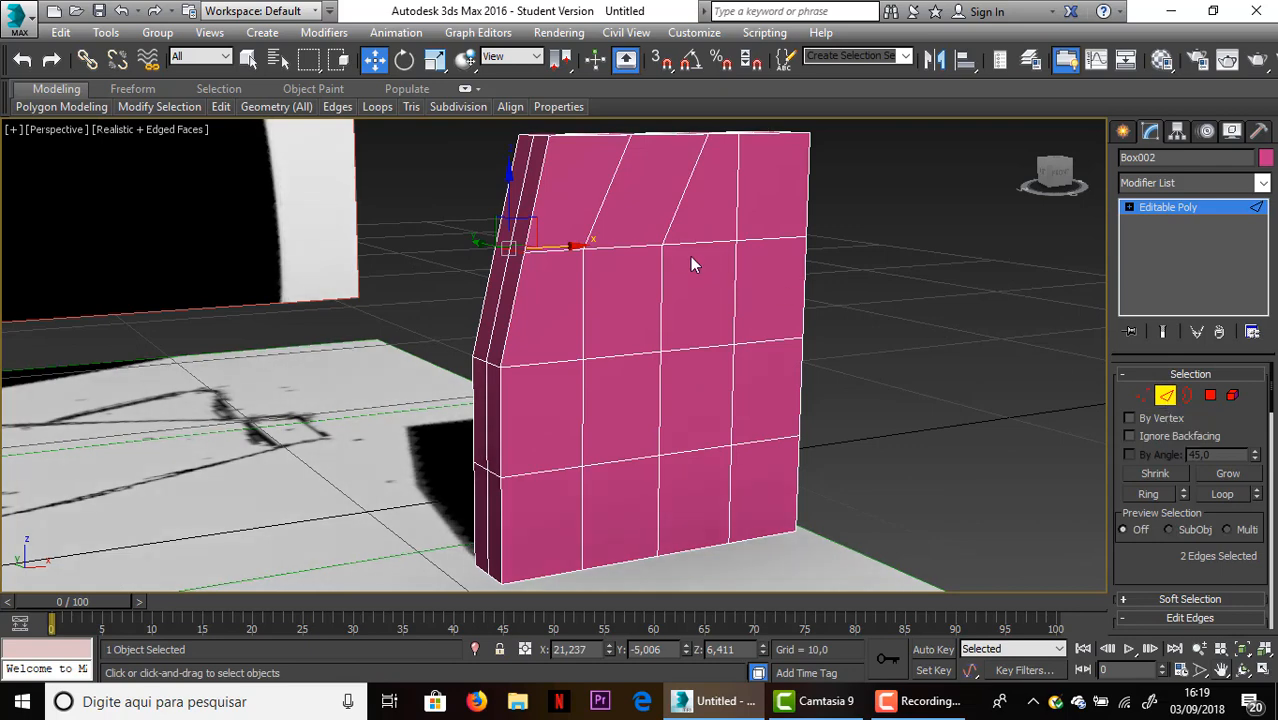
Move the inner front and back vertices one row below the top along X, to about X 24.37, following the slant
left_click(1146, 396)
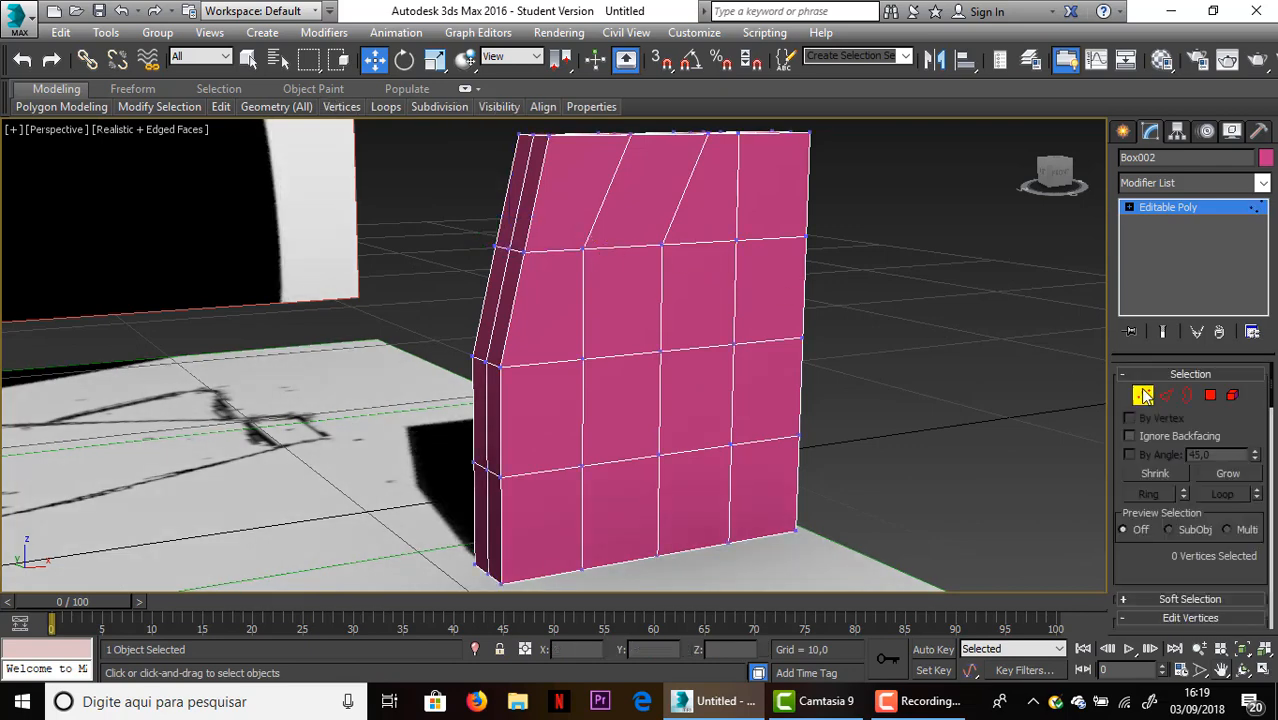
left_click_drag(707, 280, 701, 279)
left_click_drag(1054, 174, 398, 320)
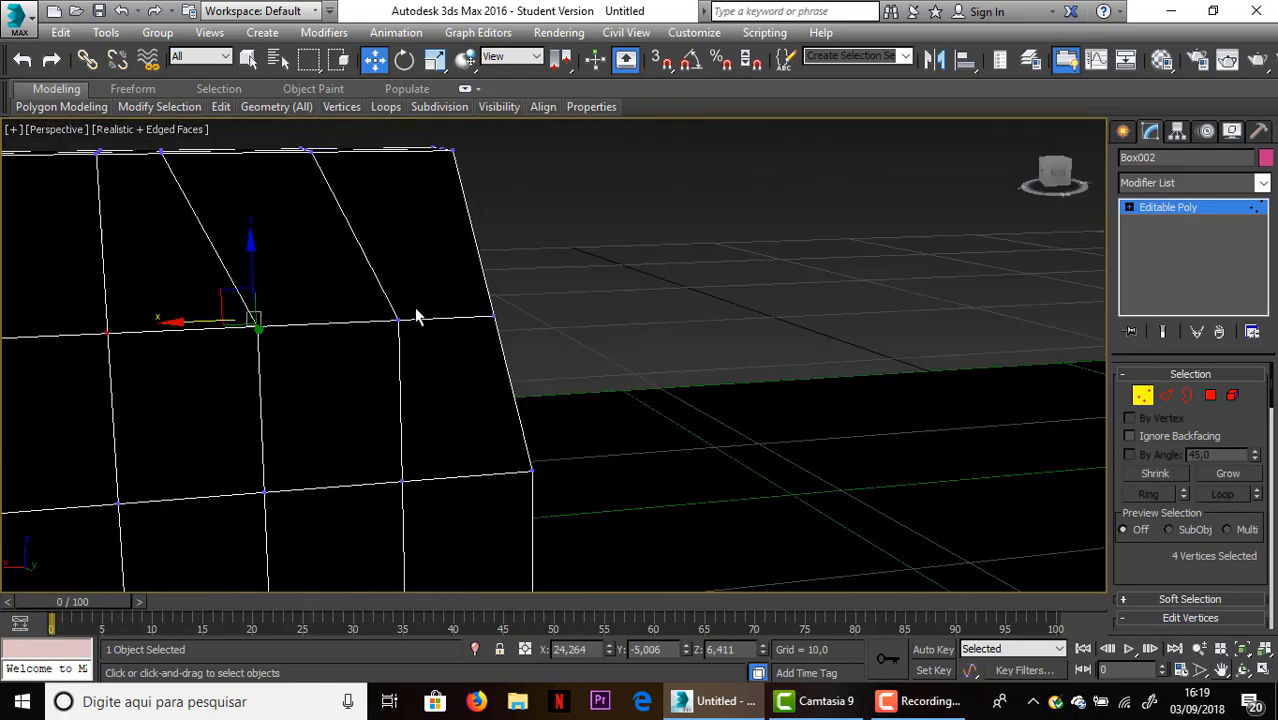
left_click_drag(248, 343, 199, 323, "ctrl")
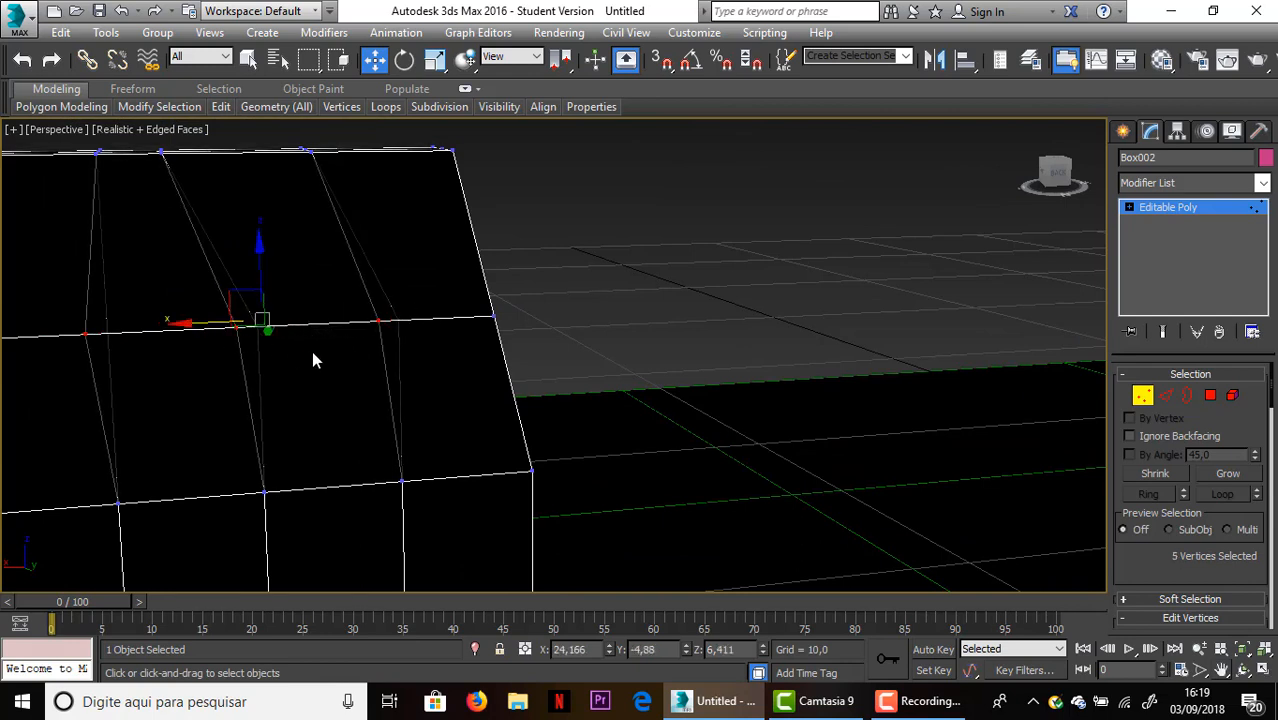
key("ctrl+z")
left_click_drag(1058, 172, 890, 172)
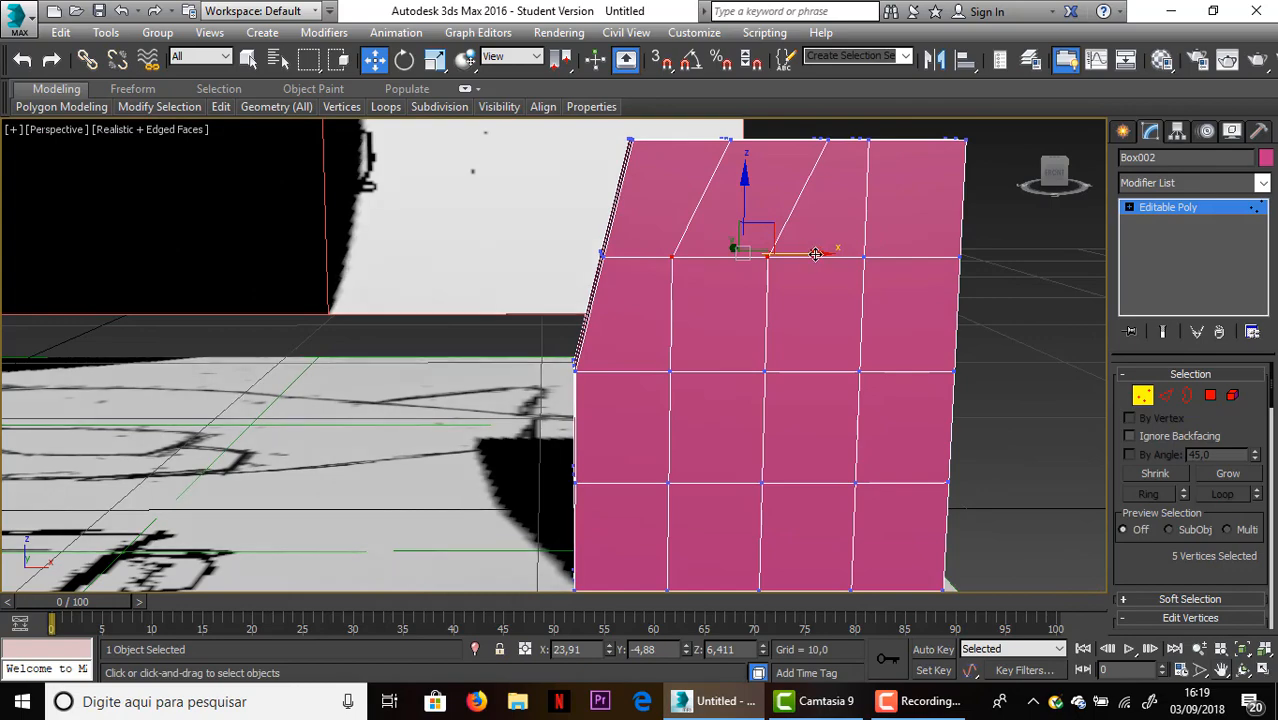
left_click_drag(811, 255, 840, 252)
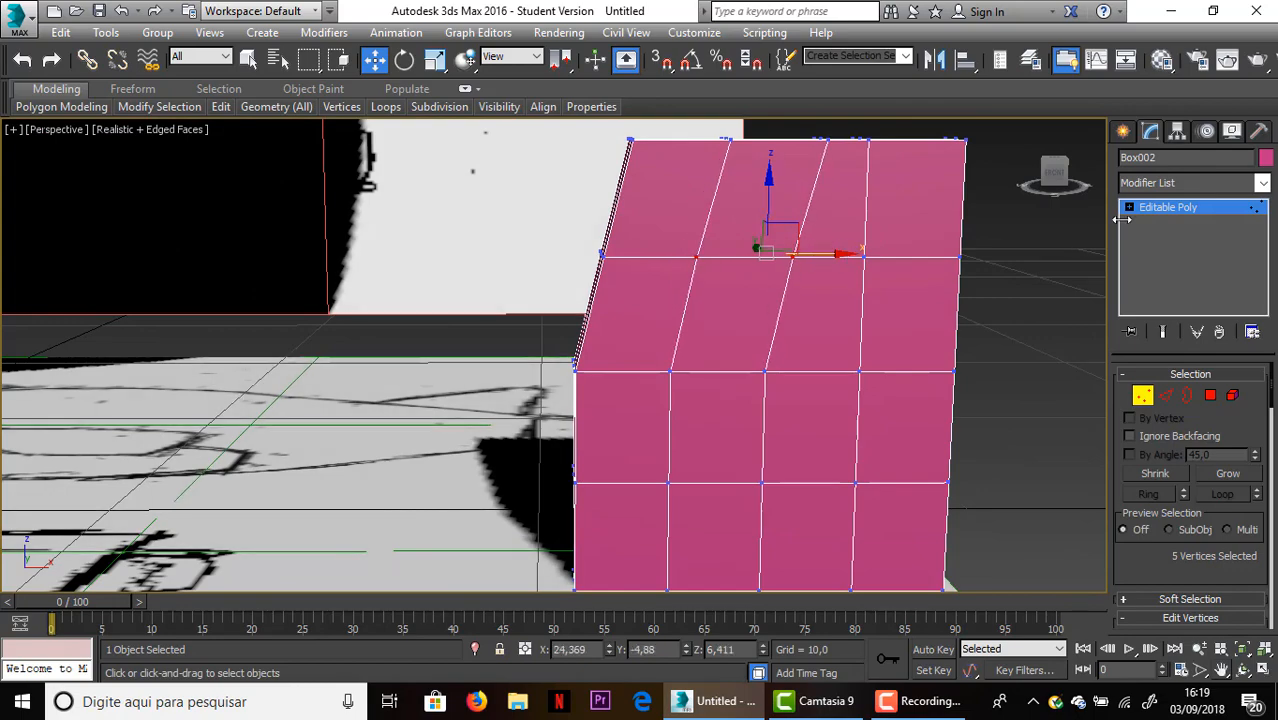
Move the out-of-line vertex on the back face, one row below the top, back along X to straighten its edge line
left_click_drag(1054, 172, 520, 289)
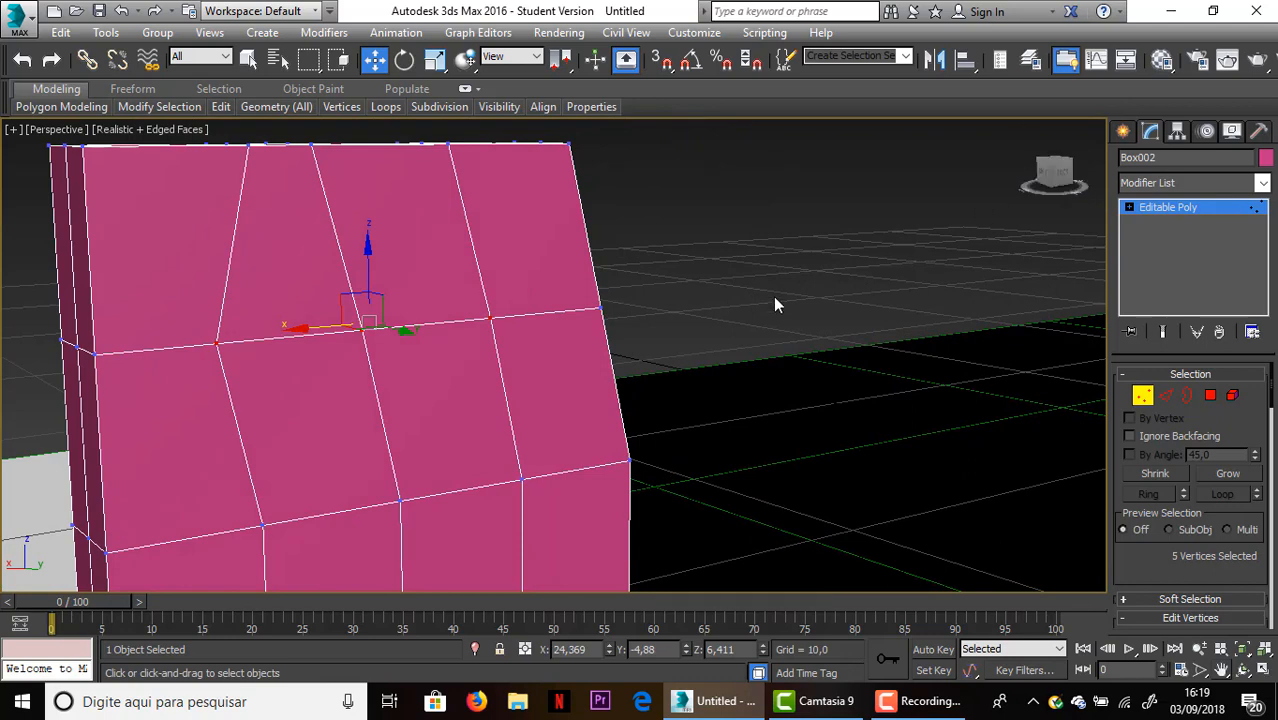
left_click(670, 295)
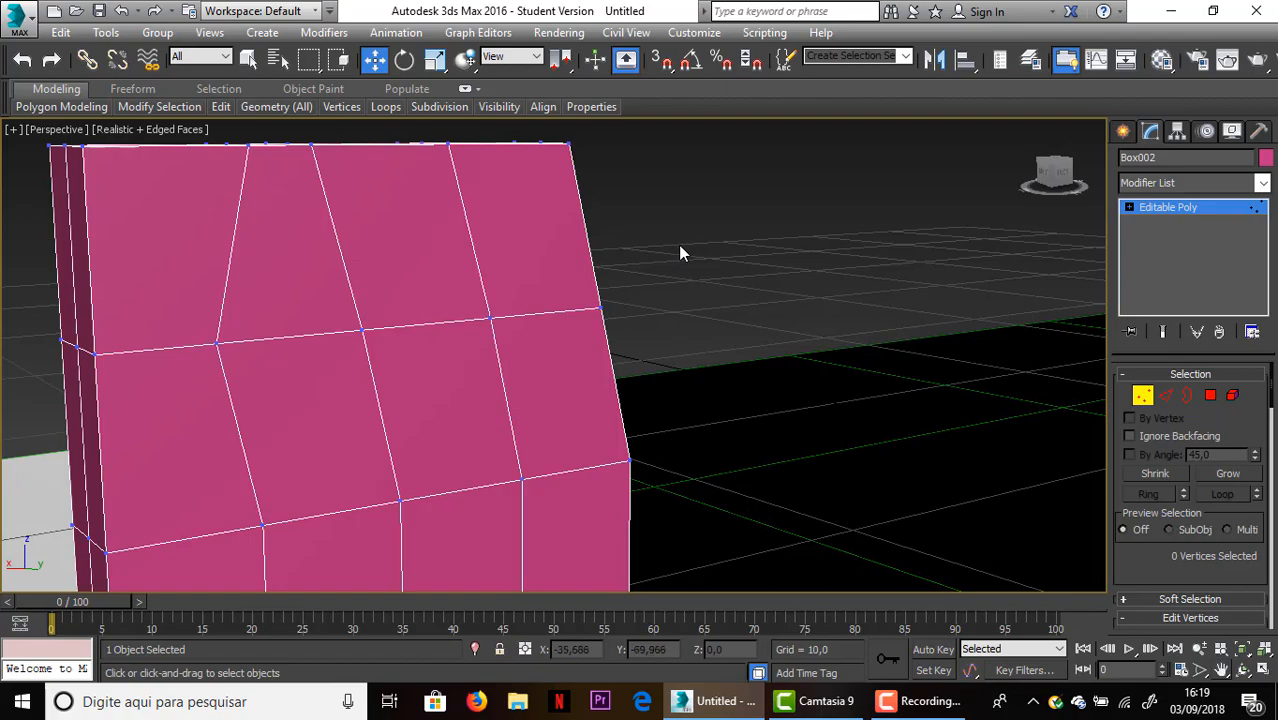
left_click_drag(1054, 176, 1004, 177)
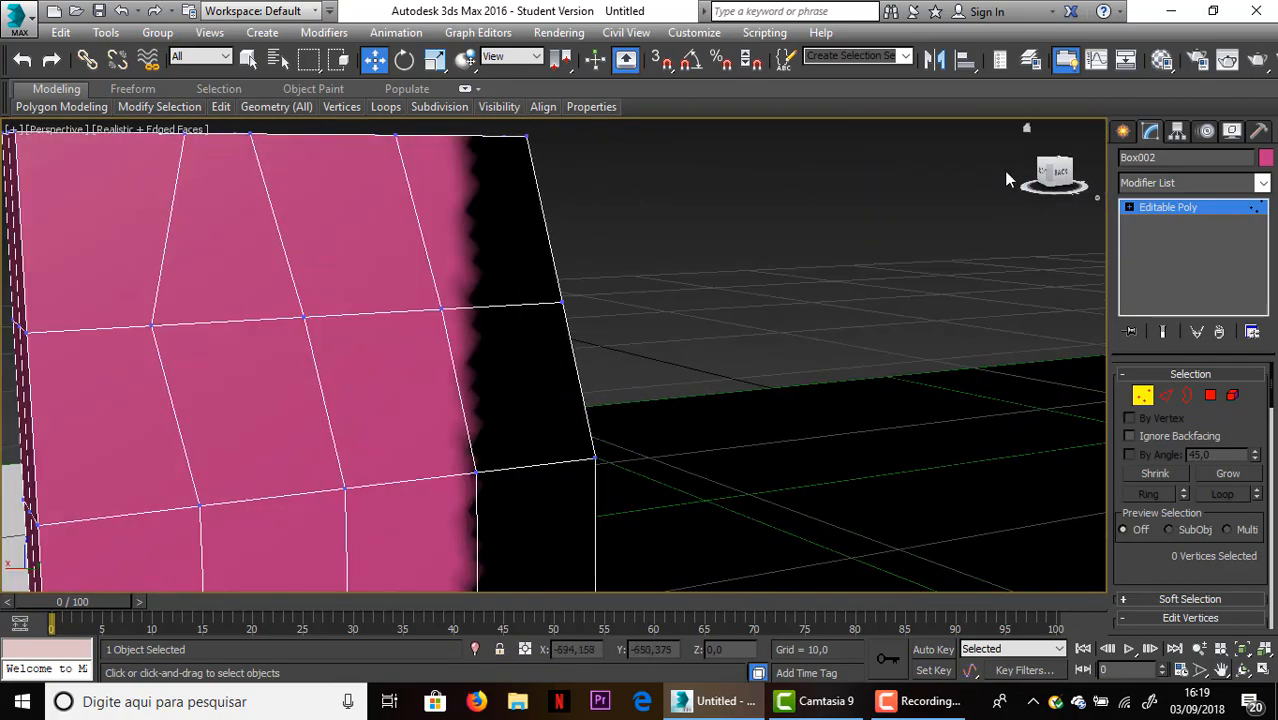
left_click(149, 327)
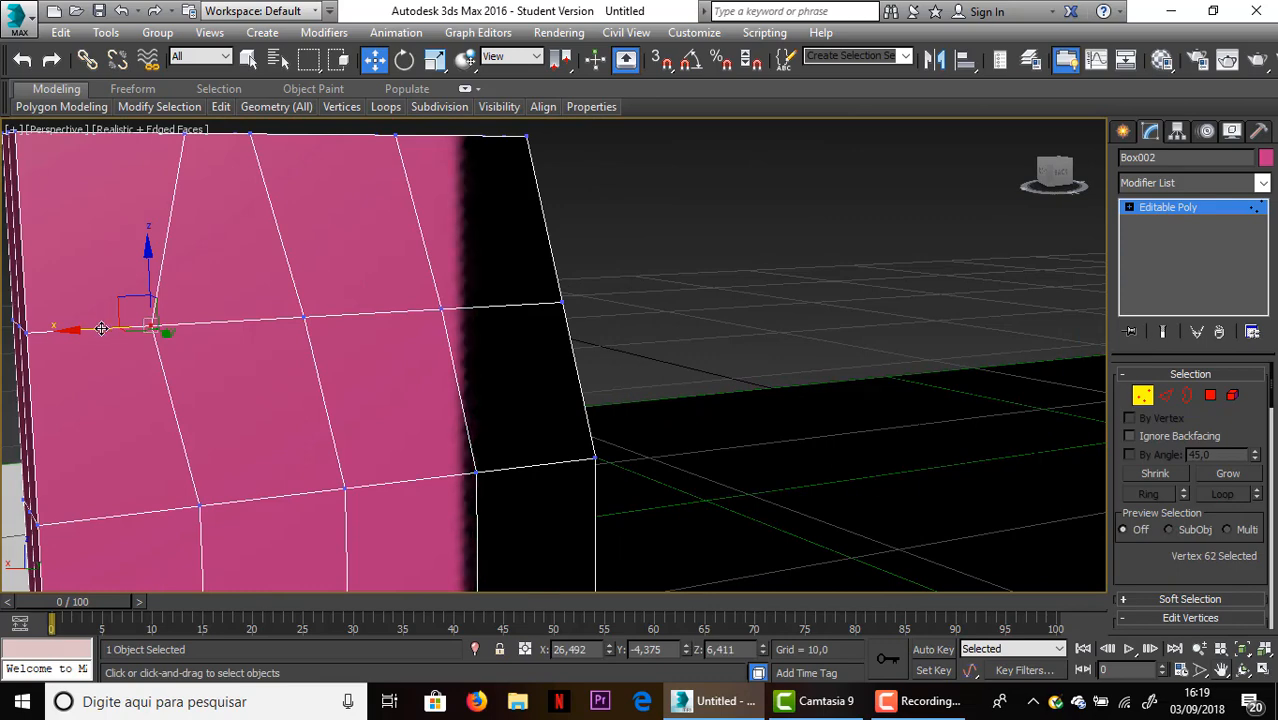
left_click_drag(101, 328, 184, 320)
left_click(782, 223)
Move the three top-face vertices of the crosswise row nearest the straight side along X, to about X 26.73
mouse_move(1062, 164)
left_mouse_down()
mouse_move(1170, 160)
mouse_move(1185, 190)
mouse_move(1055, 176)
left_mouse_up()
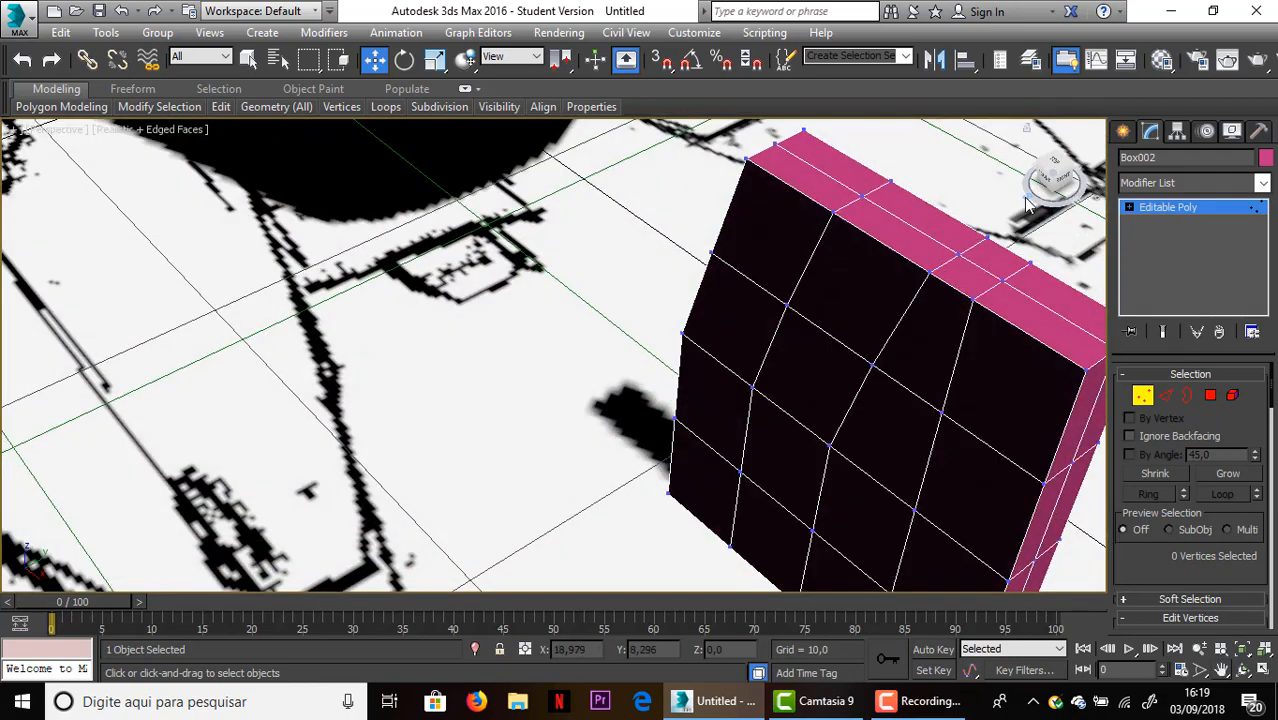
middle_click_drag(1022, 196, 890, 169)
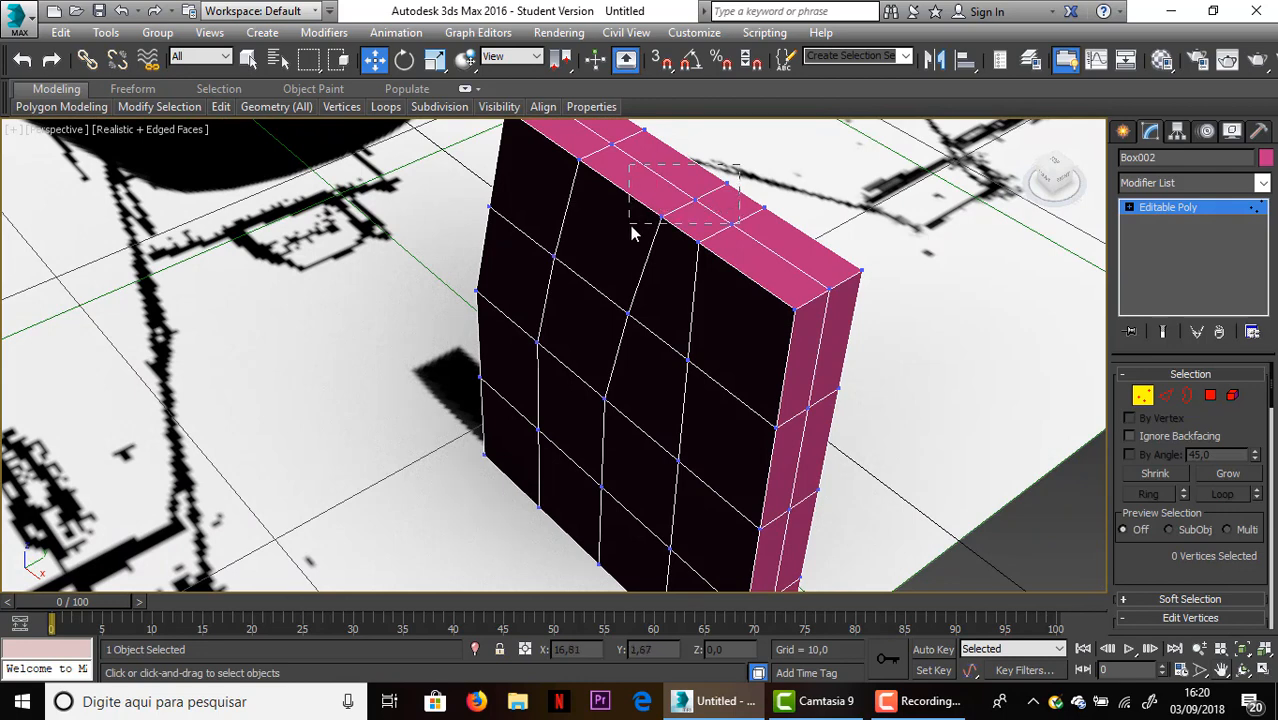
left_click_drag(631, 229, 629, 222)
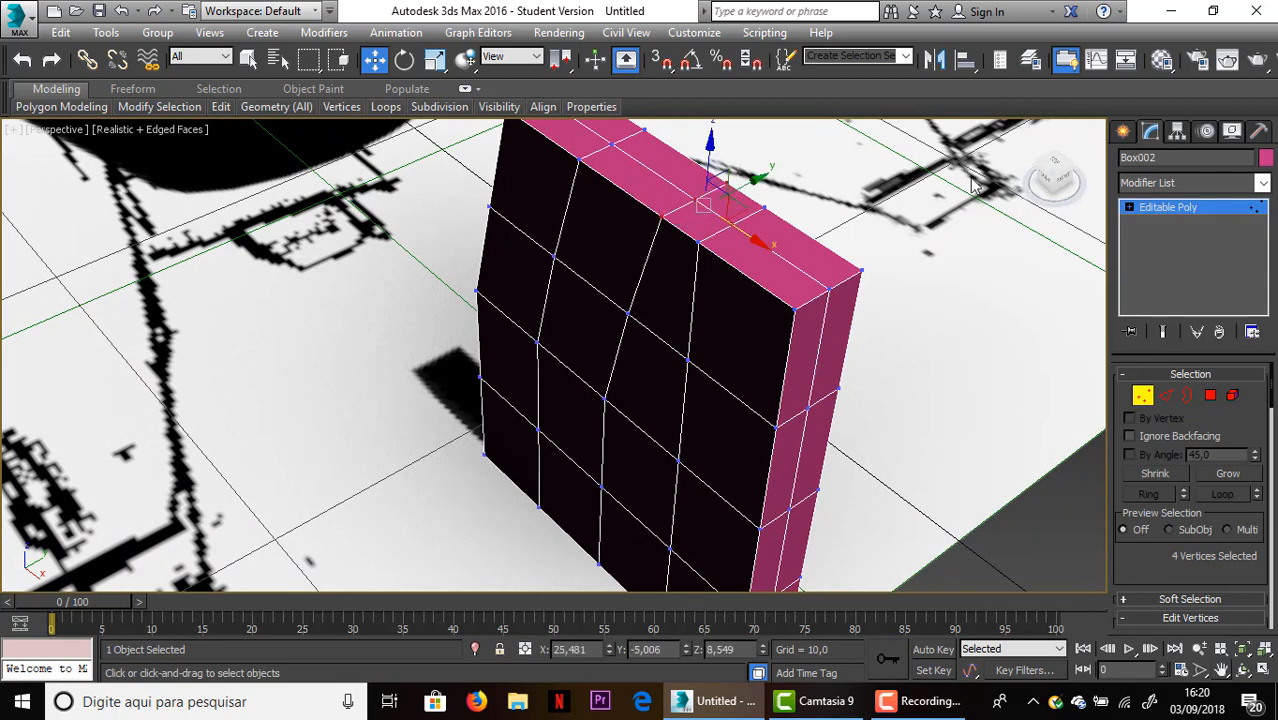
left_click(781, 212)
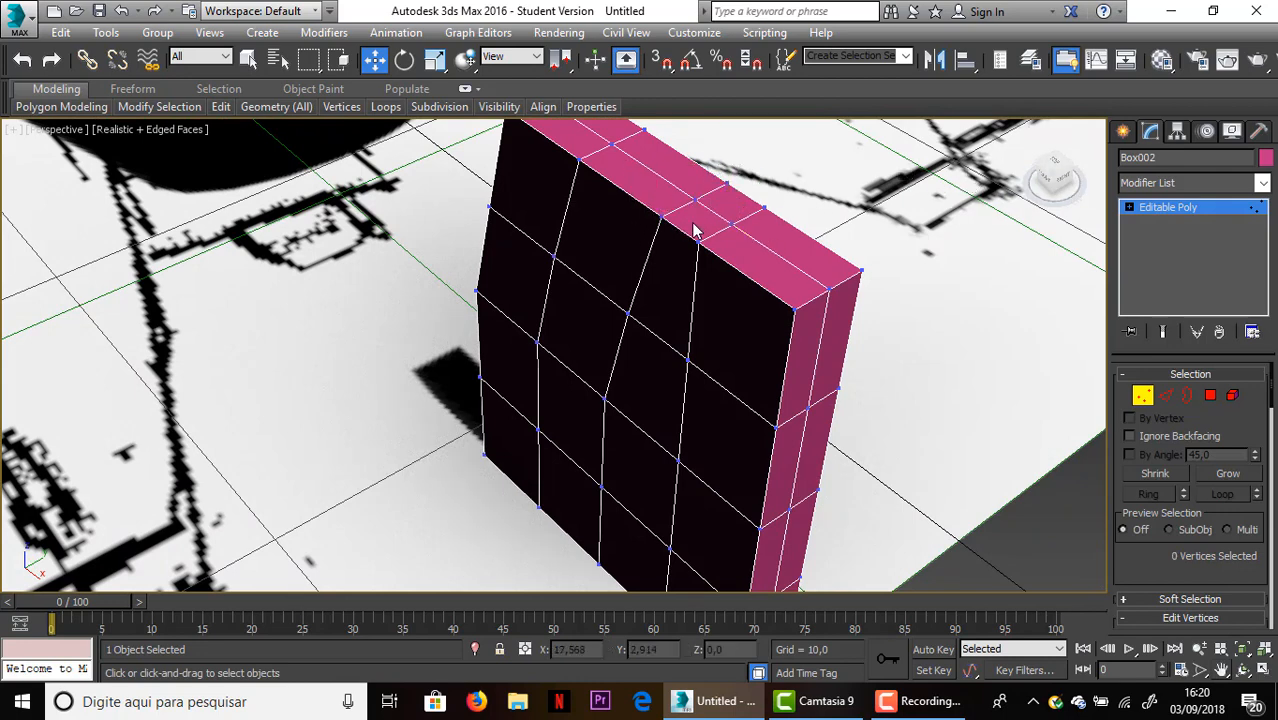
left_click_drag(720, 258, 772, 256)
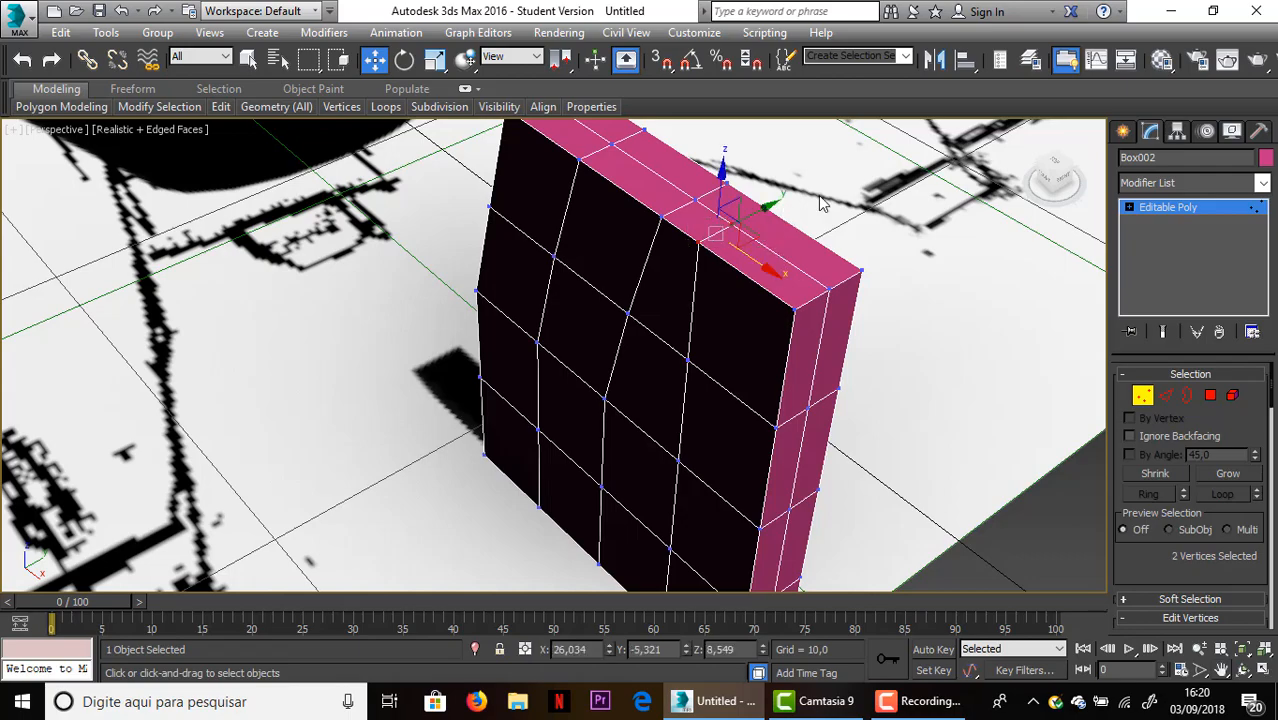
left_click(762, 205, "ctrl")
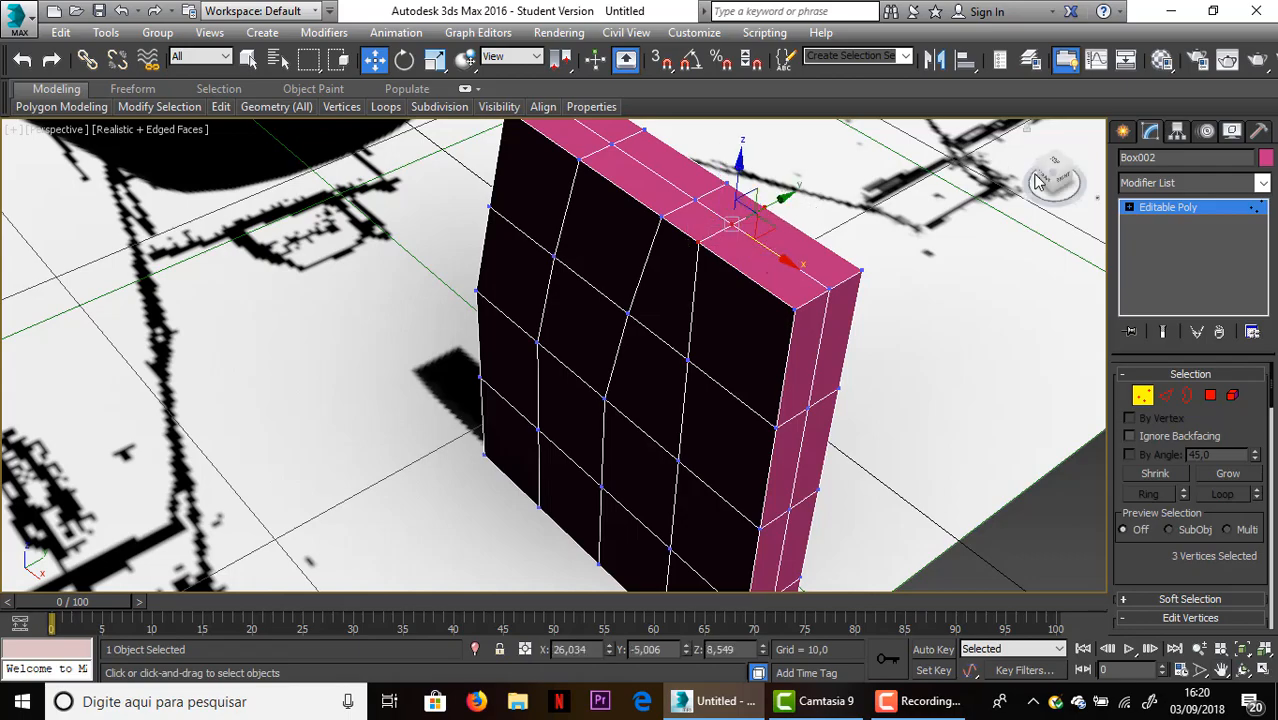
left_click_drag(1040, 178, 1005, 190)
middle_click_drag(296, 242, 460, 250, "alt")
left_click_drag(1053, 178, 1045, 185)
middle_click_drag(958, 197, 882, 270)
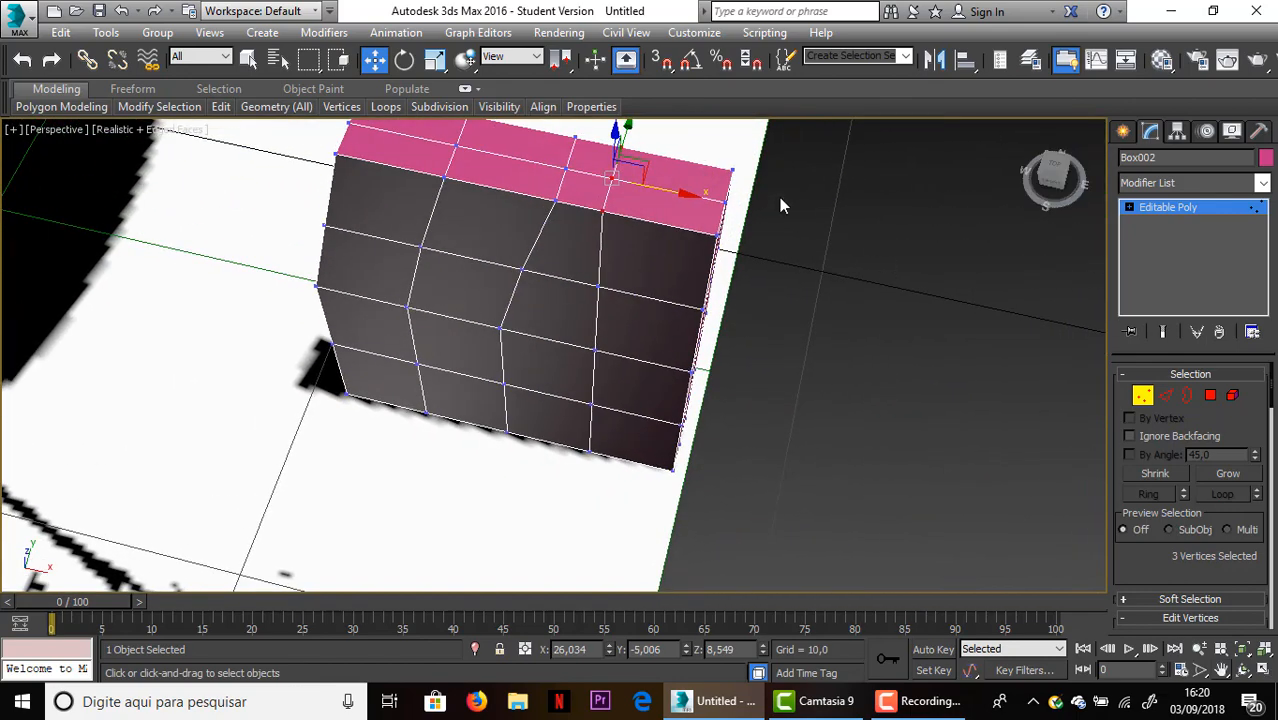
left_click_drag(682, 192, 728, 198)
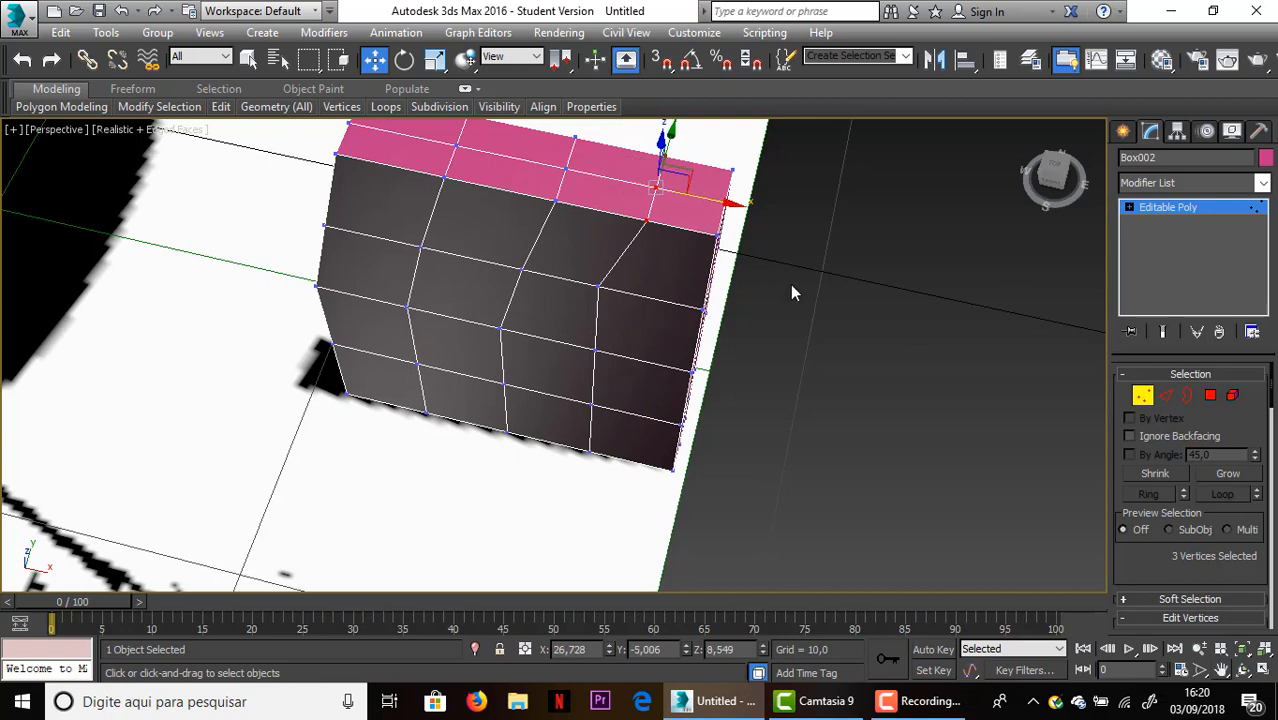
Shift the vertices of the first inner crosswise row behind the slanted side on the top face slightly along X, toward the straight side
middle_click_drag(484, 210, 430, 163, "alt")
scroll(428, 161, "up", 3)
scroll(450, 163, "down", 3)
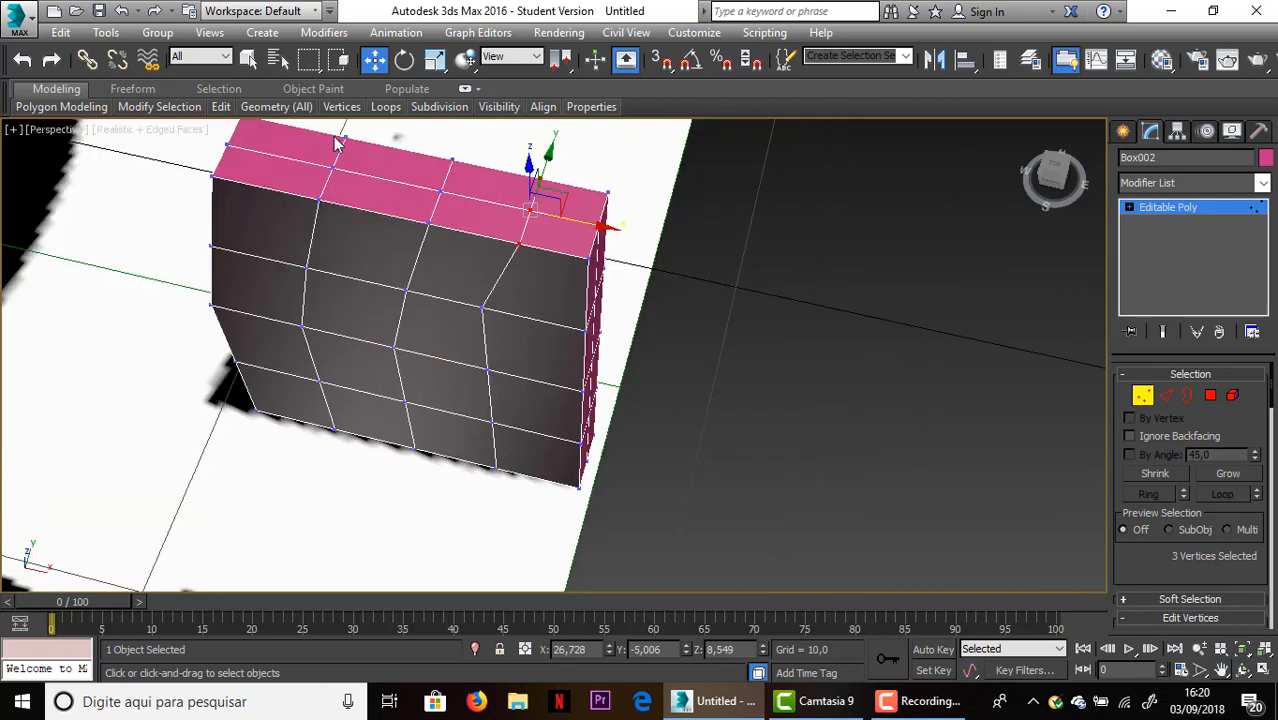
left_click_drag(324, 124, 361, 215)
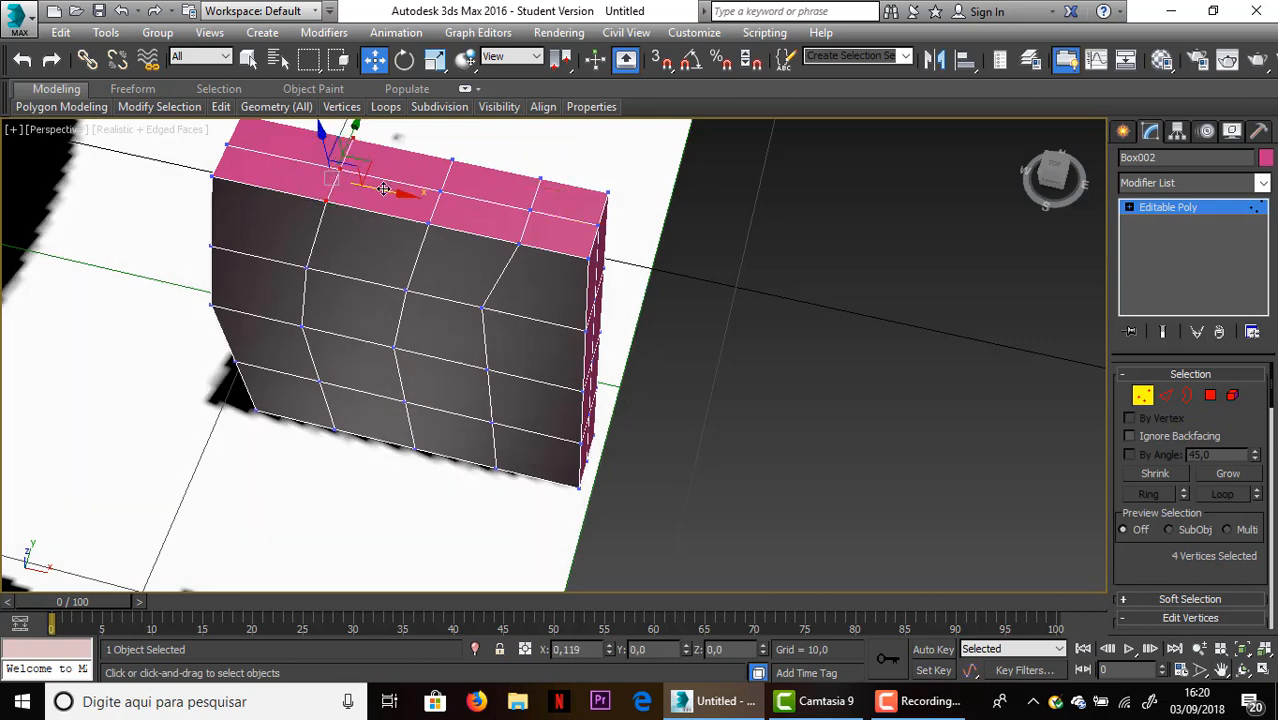
left_click(389, 189, "ctrl")
left_click(730, 178)
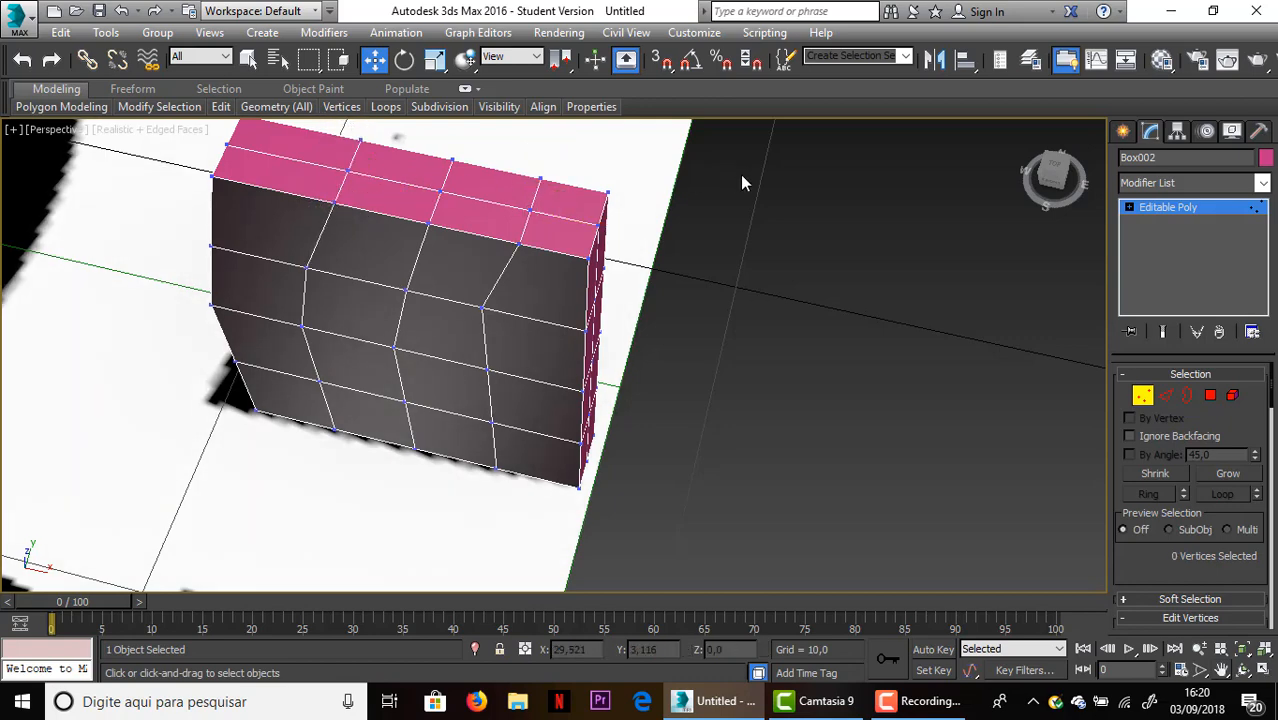
Try to move the slanted side's top corner vertices inward along X and check the resulting profile from several sides
middle_click_drag(741, 186, 785, 228, "alt")
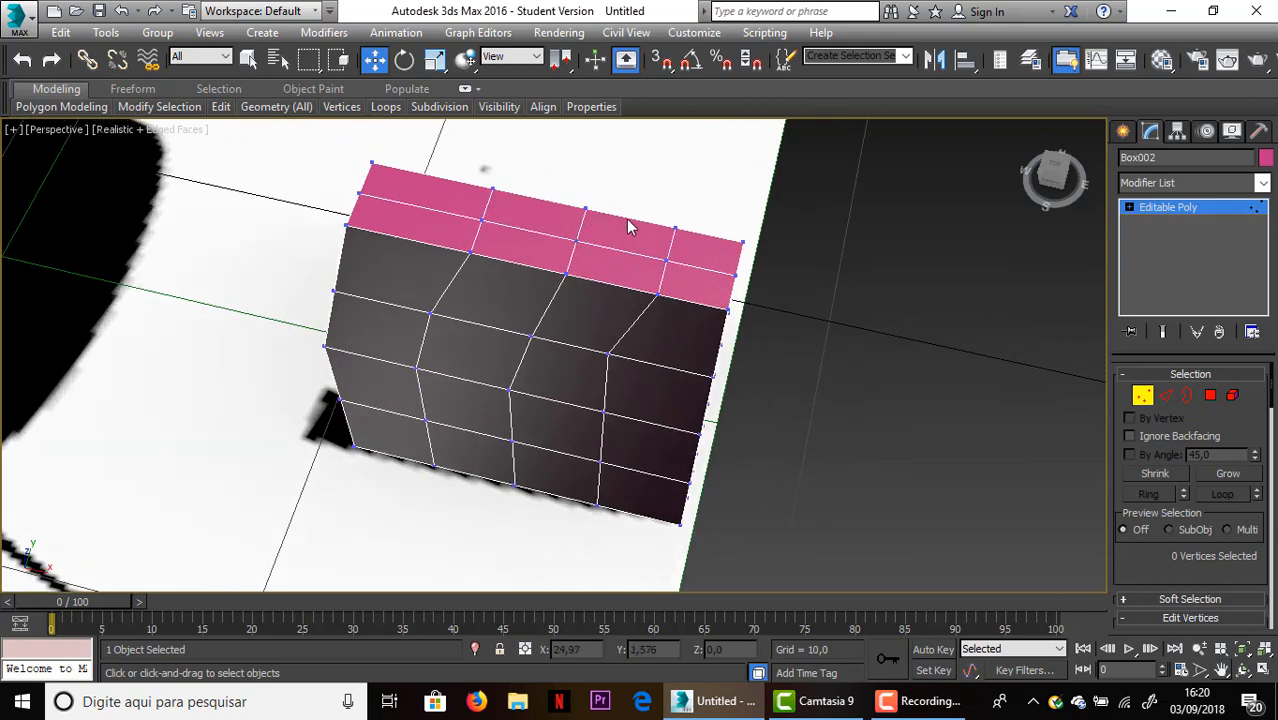
left_click_drag(337, 157, 432, 185)
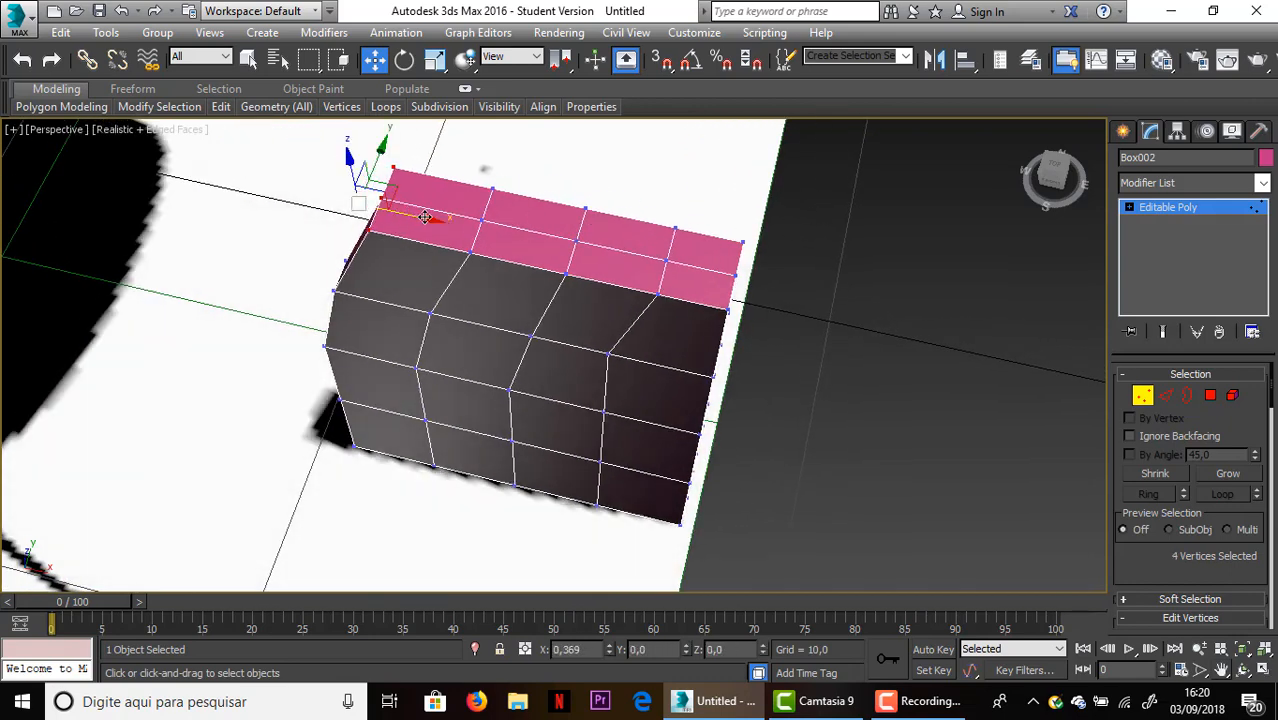
left_click(675, 190)
middle_click_drag(950, 228, 938, 160, "alt")
middle_click_drag(193, 423, 193, 423, "alt")
key("shift+z")
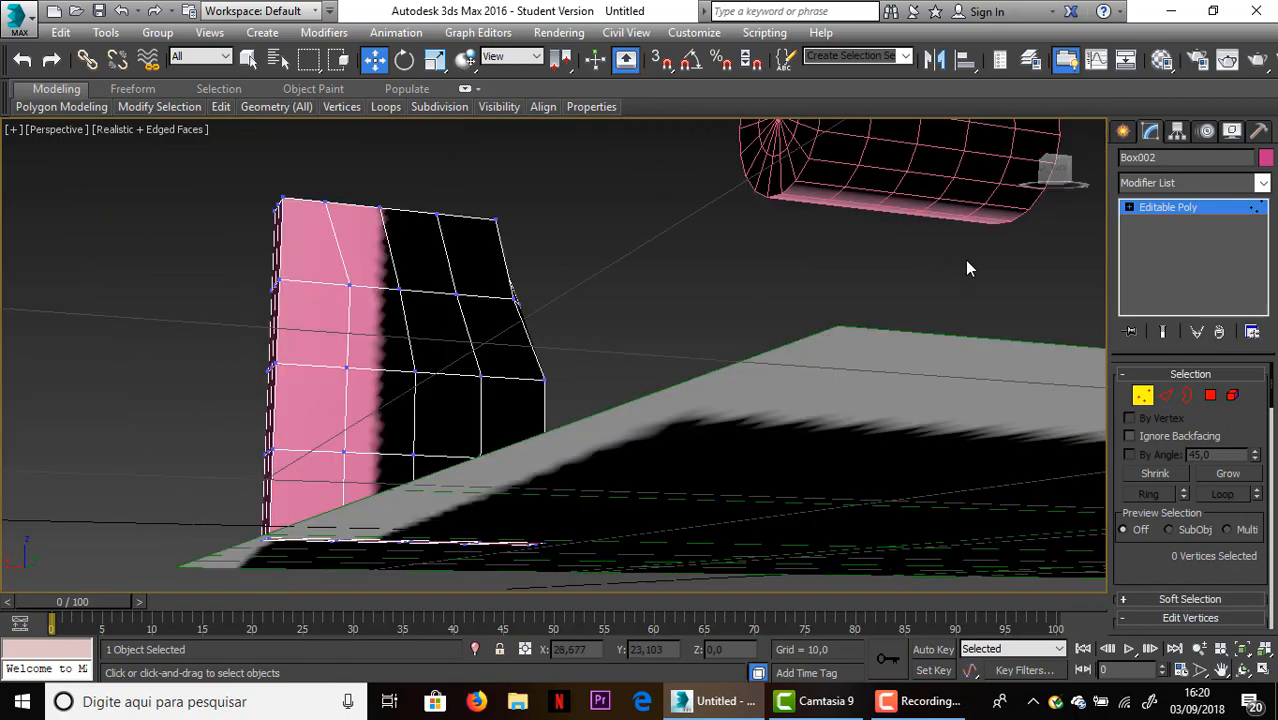
middle_click_drag(1068, 172, 1068, 172, "alt")
scroll(898, 234, "up", 3)
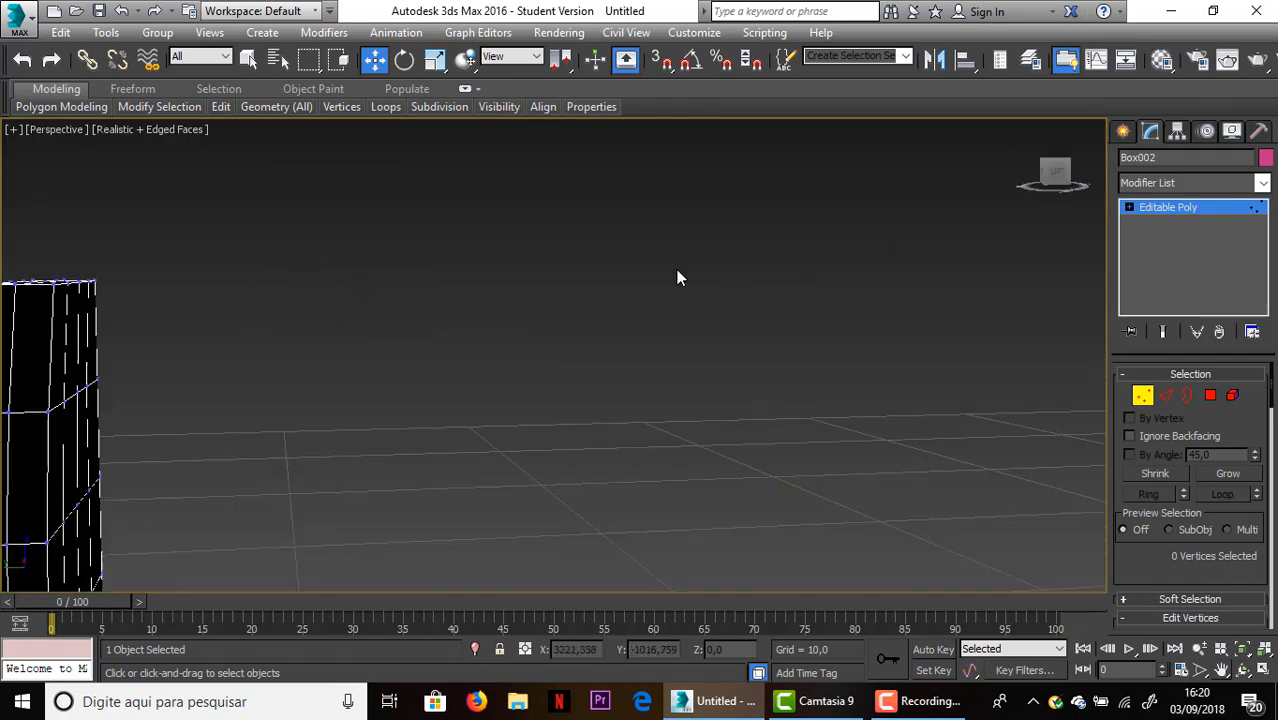
middle_click_drag(676, 277, 860, 249)
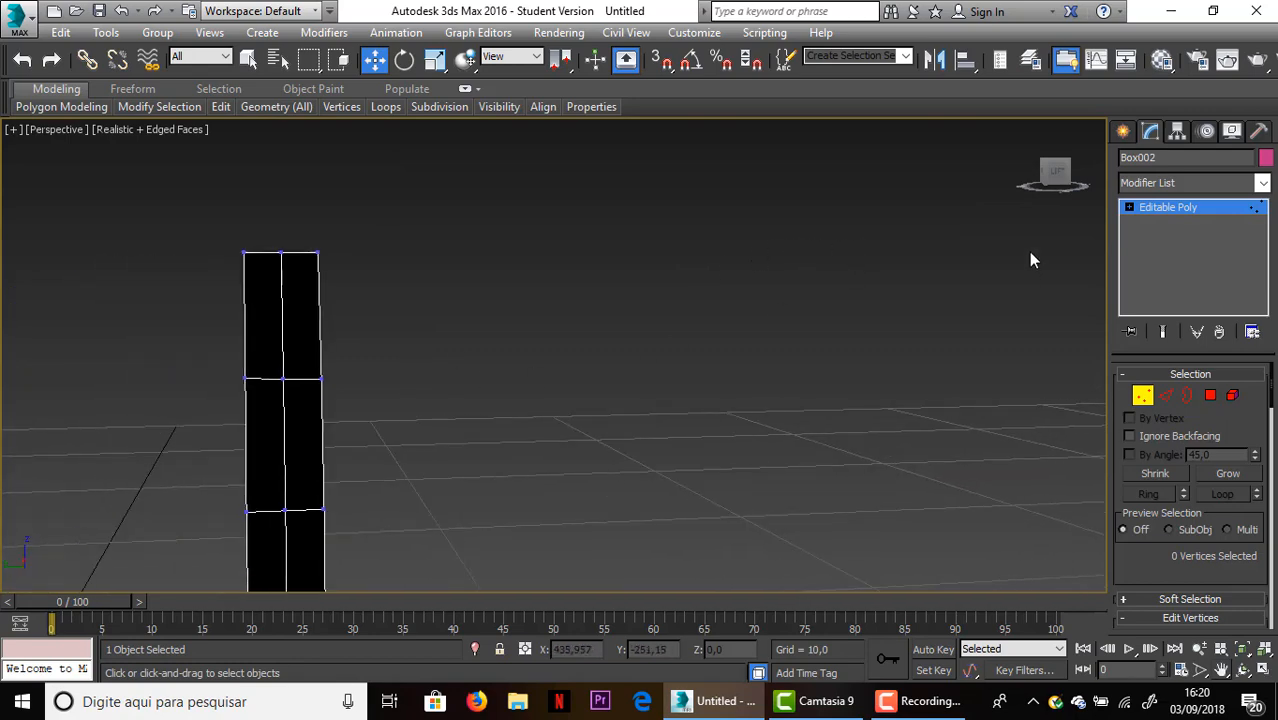
left_click(1058, 175)
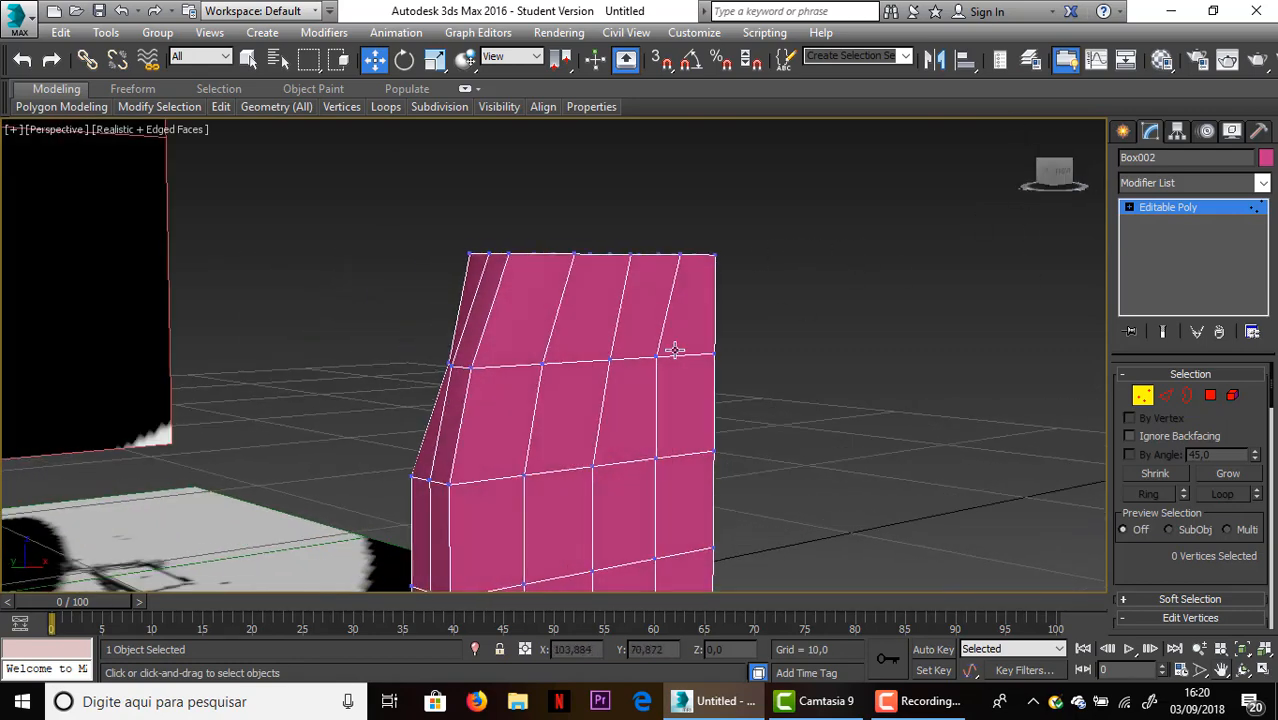
Undo the four-vertex move and shift only the slanted side's three top vertices inward along X, to about X 22.42
key("ctrl+z")
key("ctrl+z")
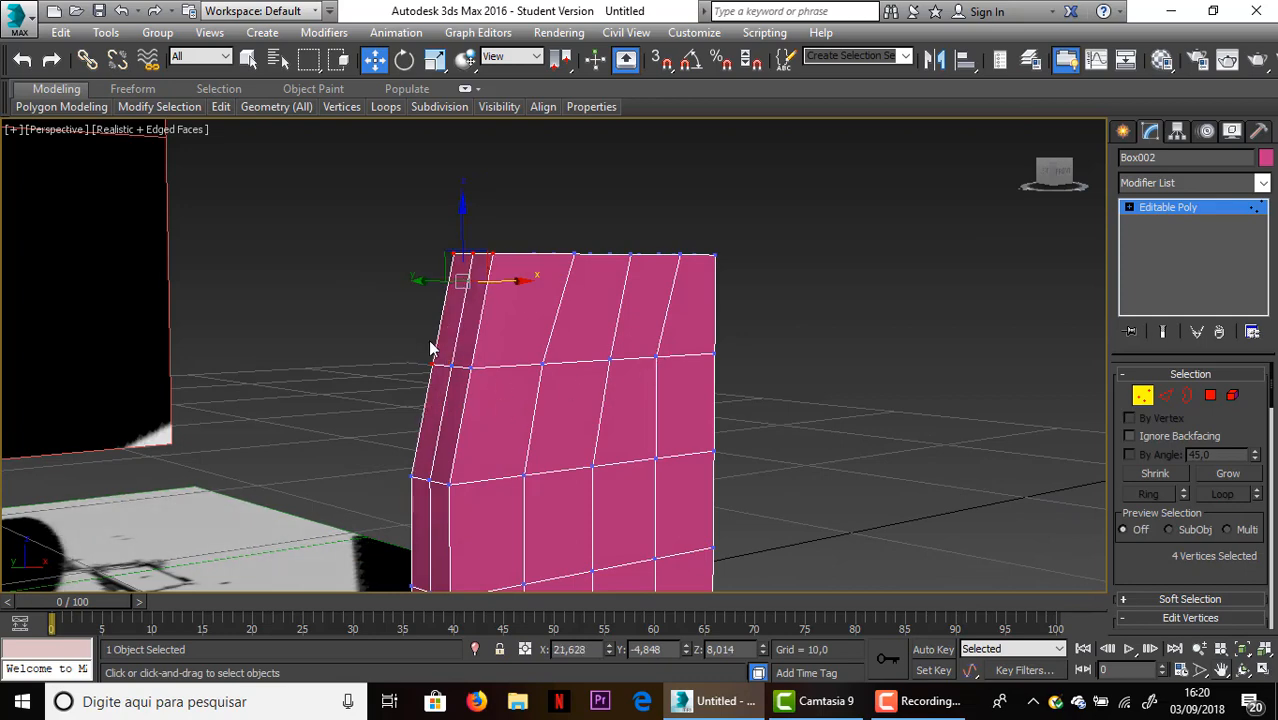
key("ctrl+z")
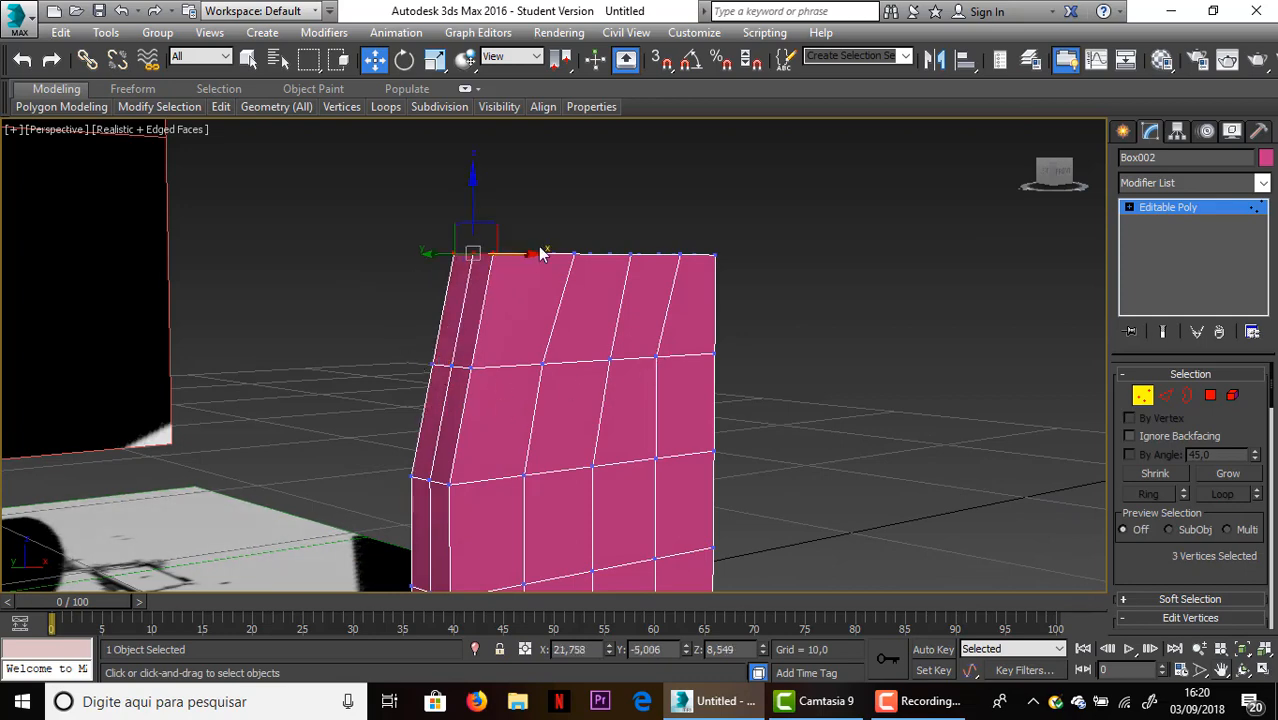
left_click_drag(530, 252, 585, 252)
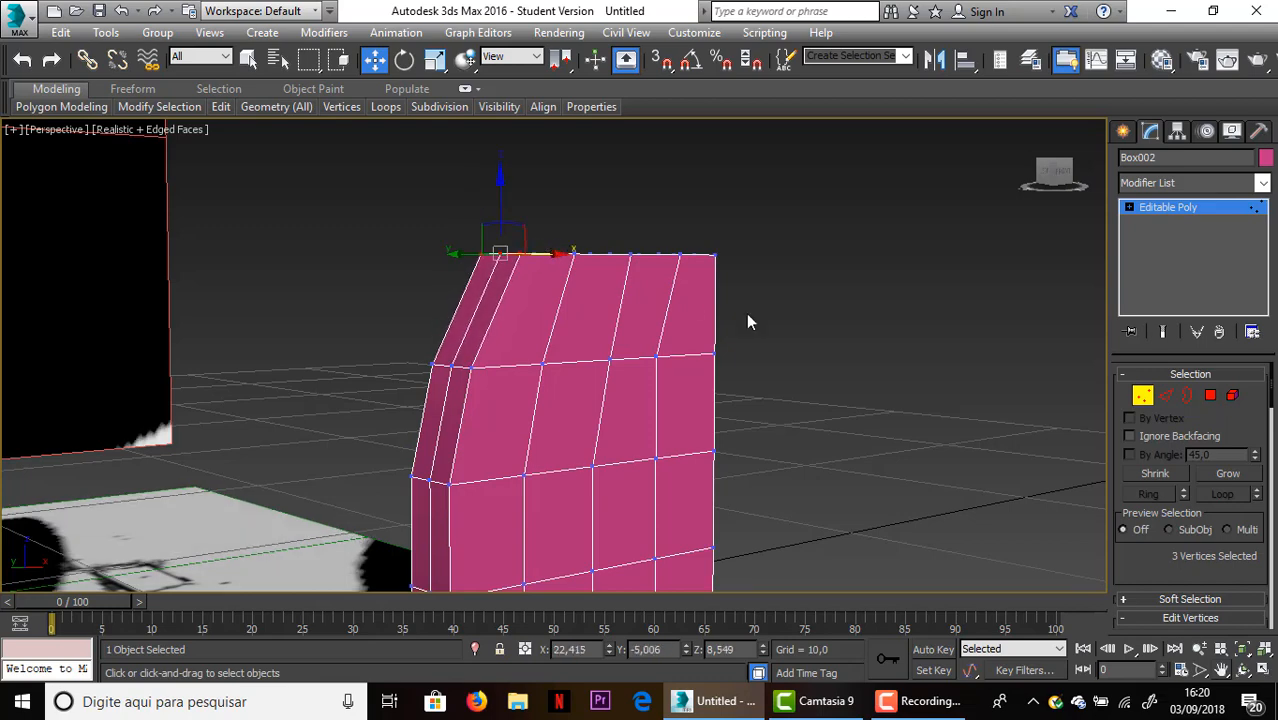
left_click(928, 342)
scroll(1018, 224, "up", 3)
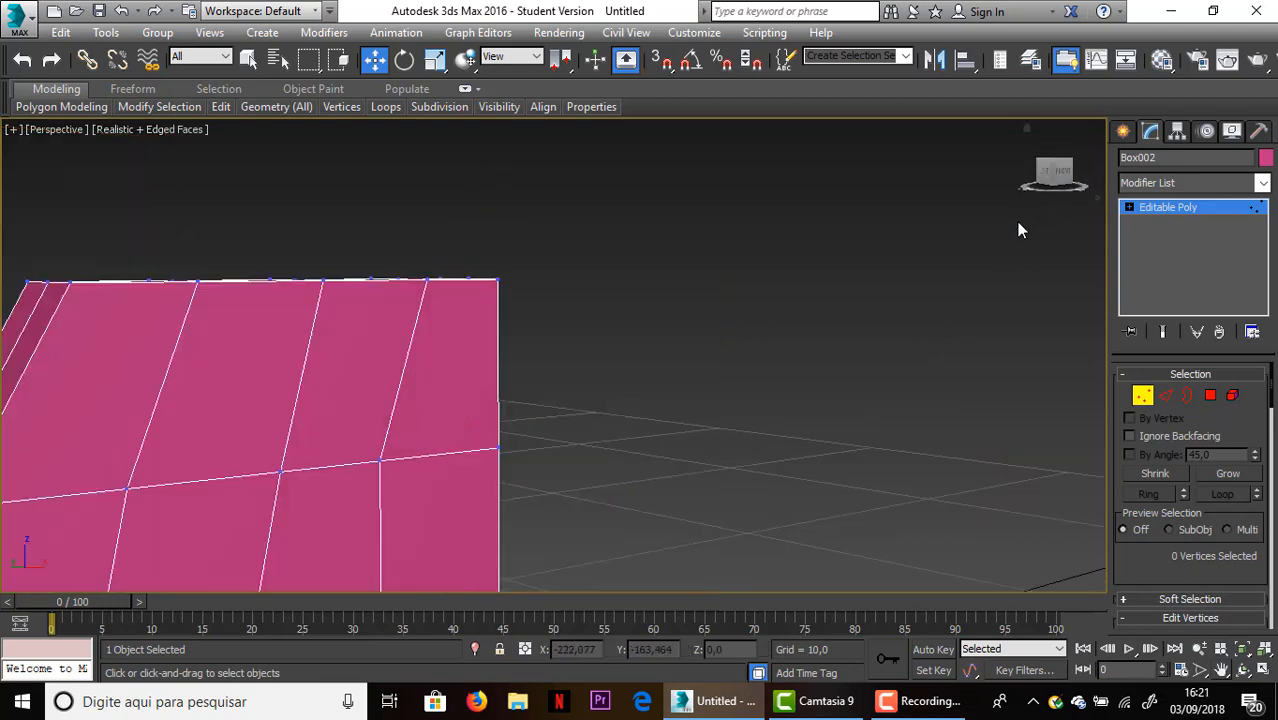
scroll(1020, 230, "down", 3)
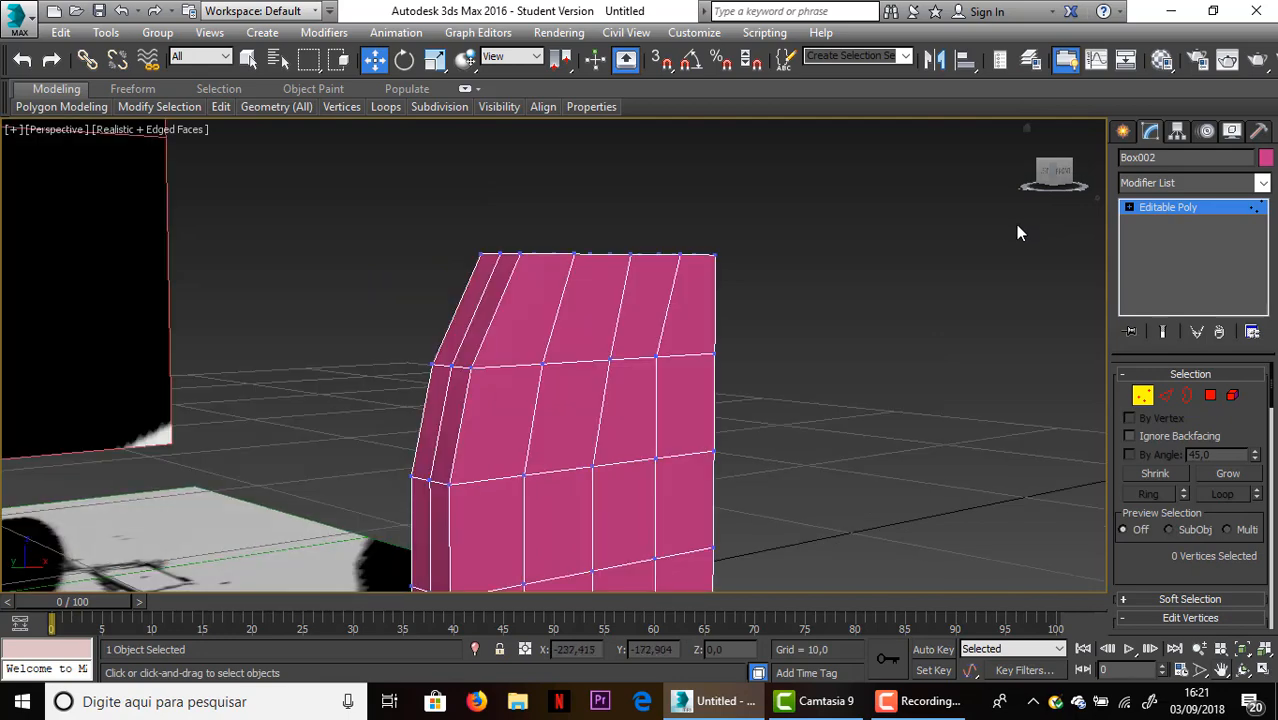
Move the front and back vertices nearest the straight side, one row below the top, along X to about X 26.26
left_click(1054, 172)
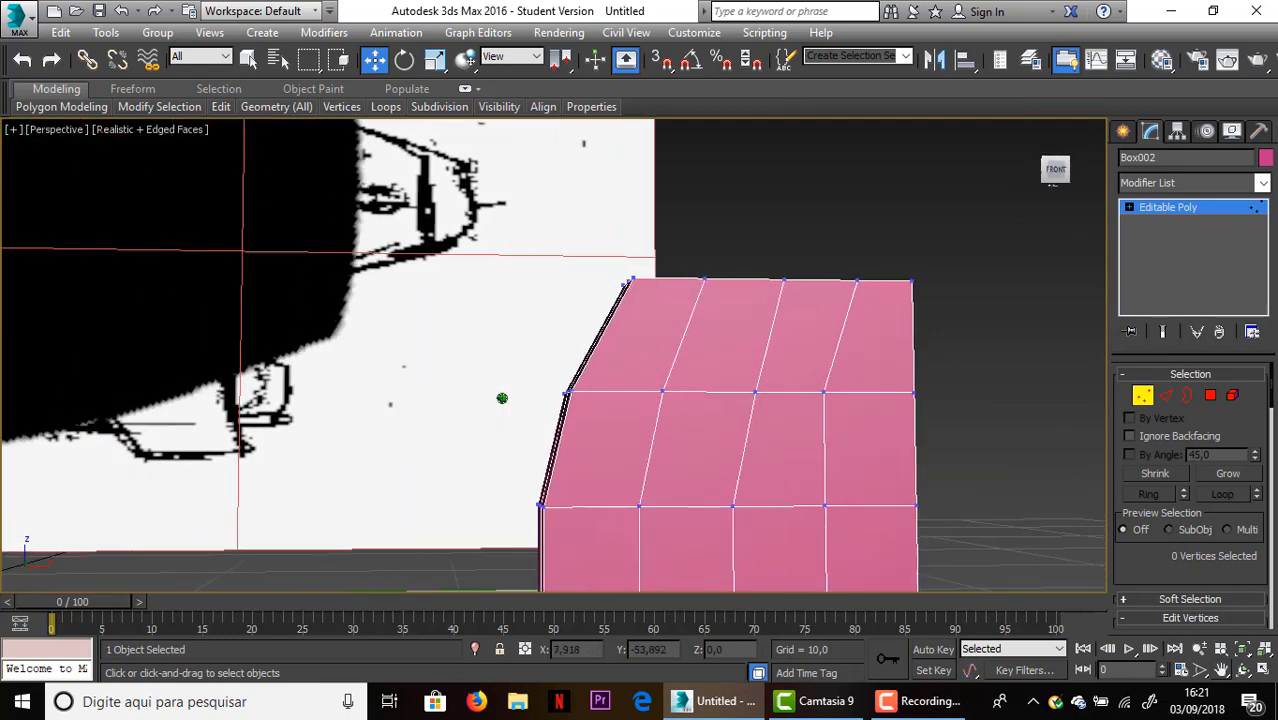
left_click(826, 393)
left_click_drag(1059, 174, 772, 178)
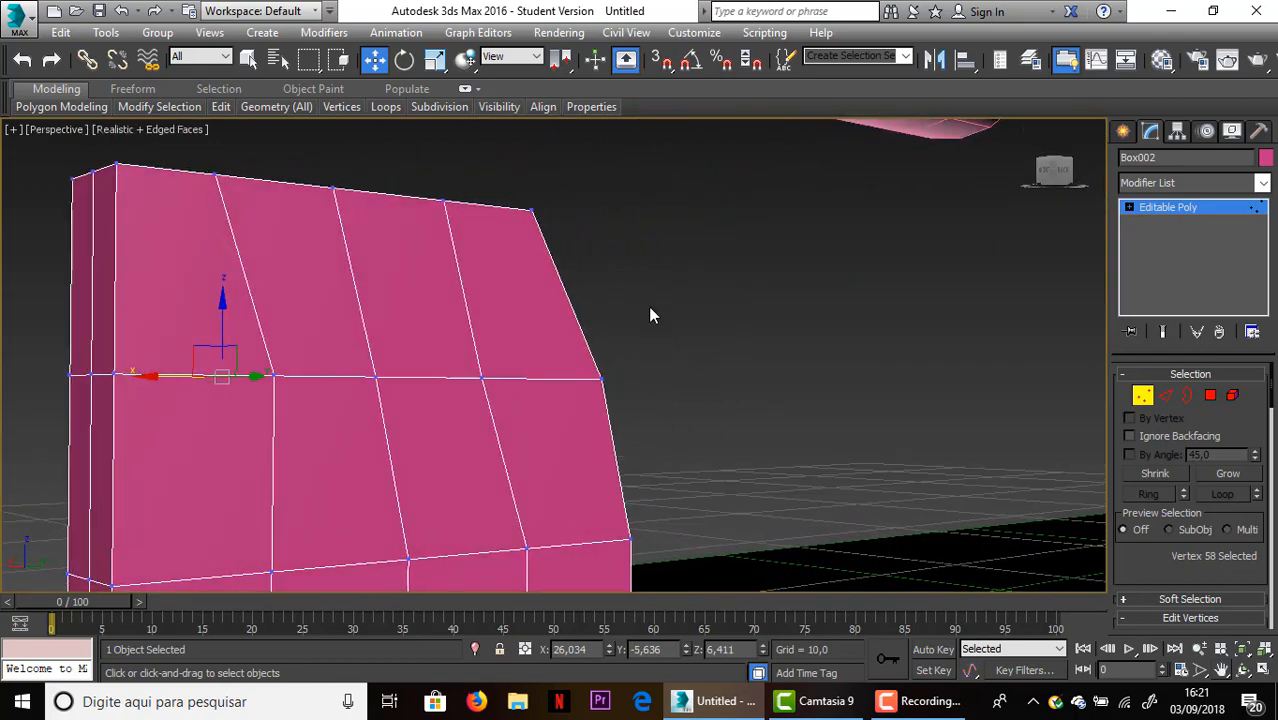
left_click(273, 377, "ctrl")
left_click_drag(1046, 174, 1270, 176)
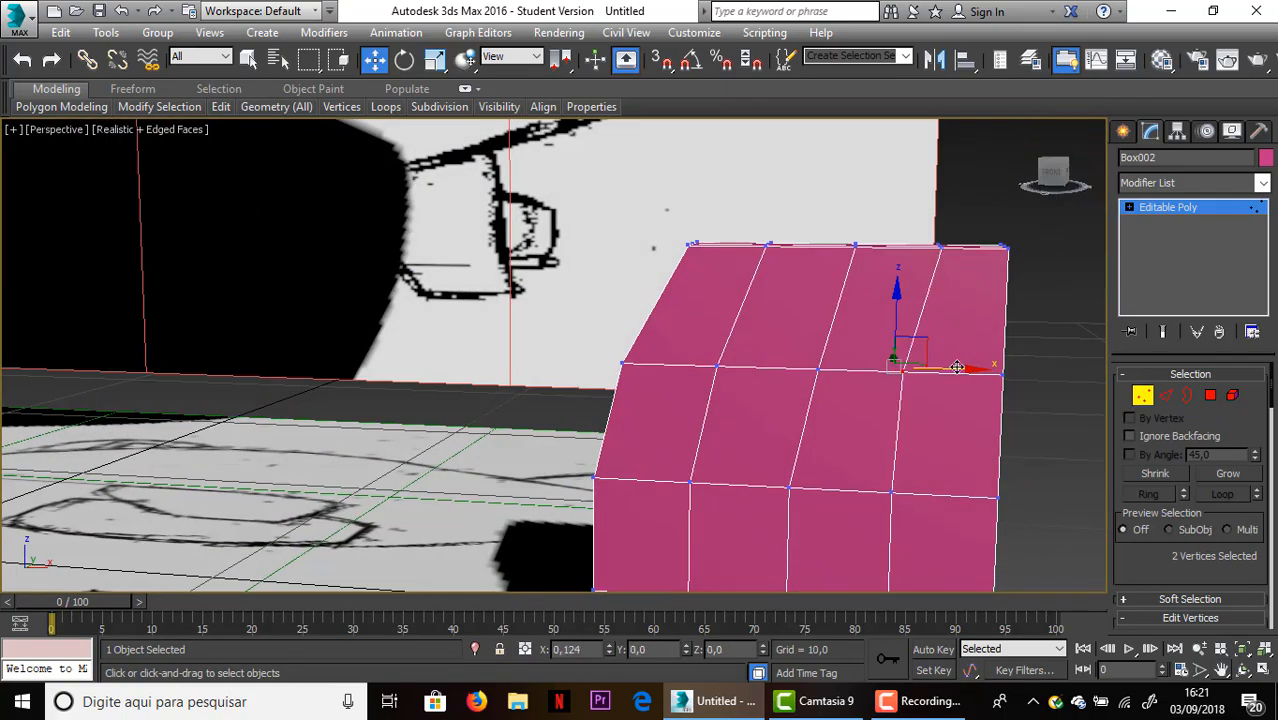
left_click_drag(941, 367, 942, 368)
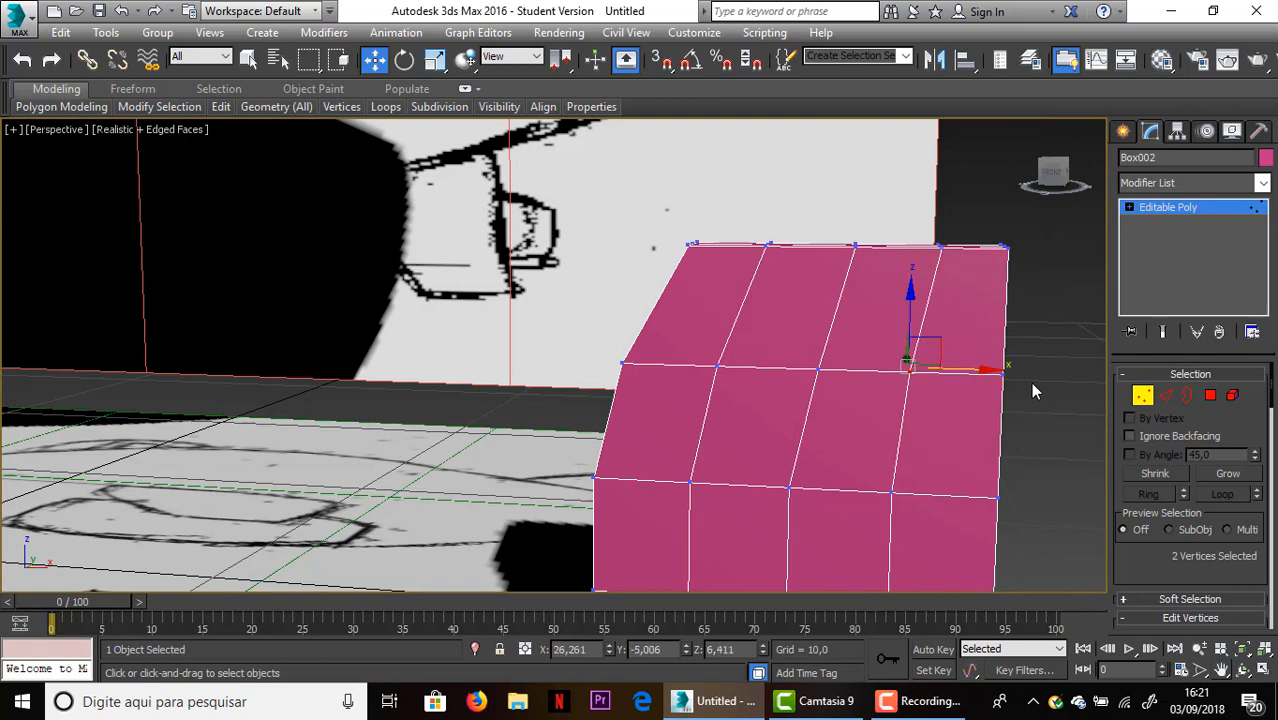
Move the front and back vertices nearest the slanted side, one row below the top, along X to about X 23.35
left_click(719, 368)
mouse_move(1050, 178)
left_mouse_down()
mouse_move(1160, 182)
mouse_move(1040, 160)
left_mouse_up()
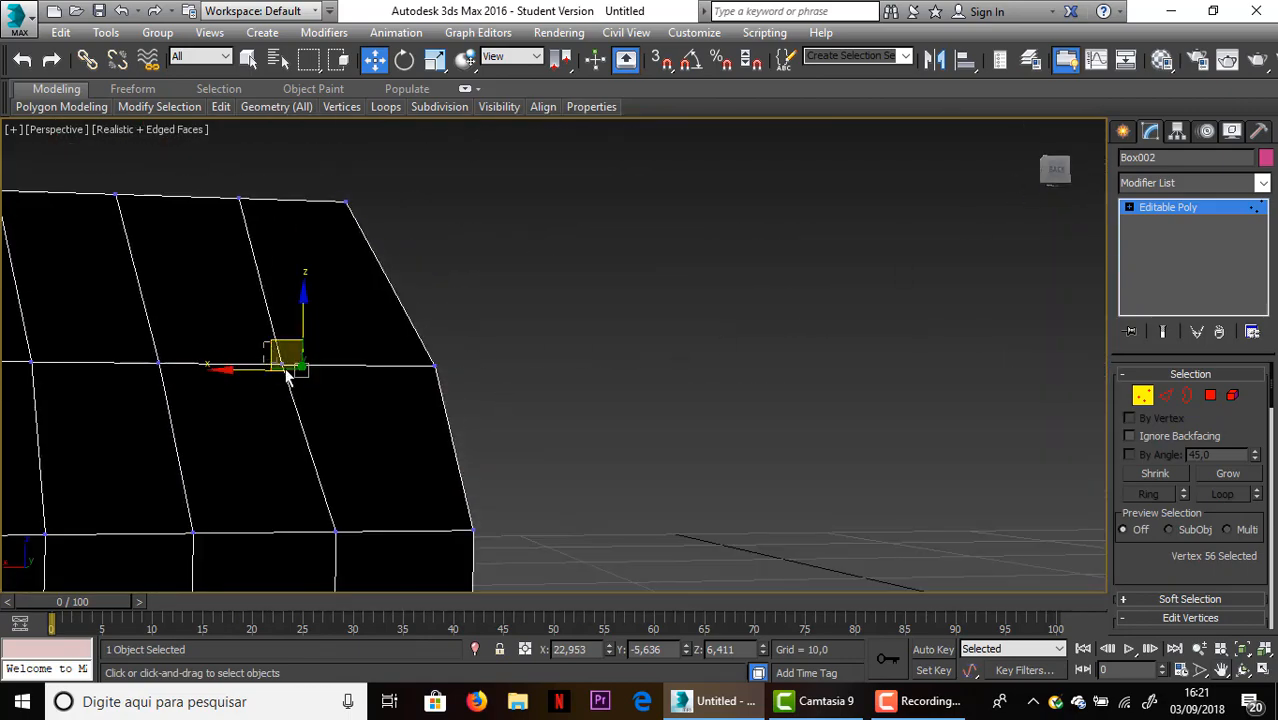
left_click_drag(285, 368, 305, 390)
left_click_drag(243, 364, 235, 364)
key("ctrl+z")
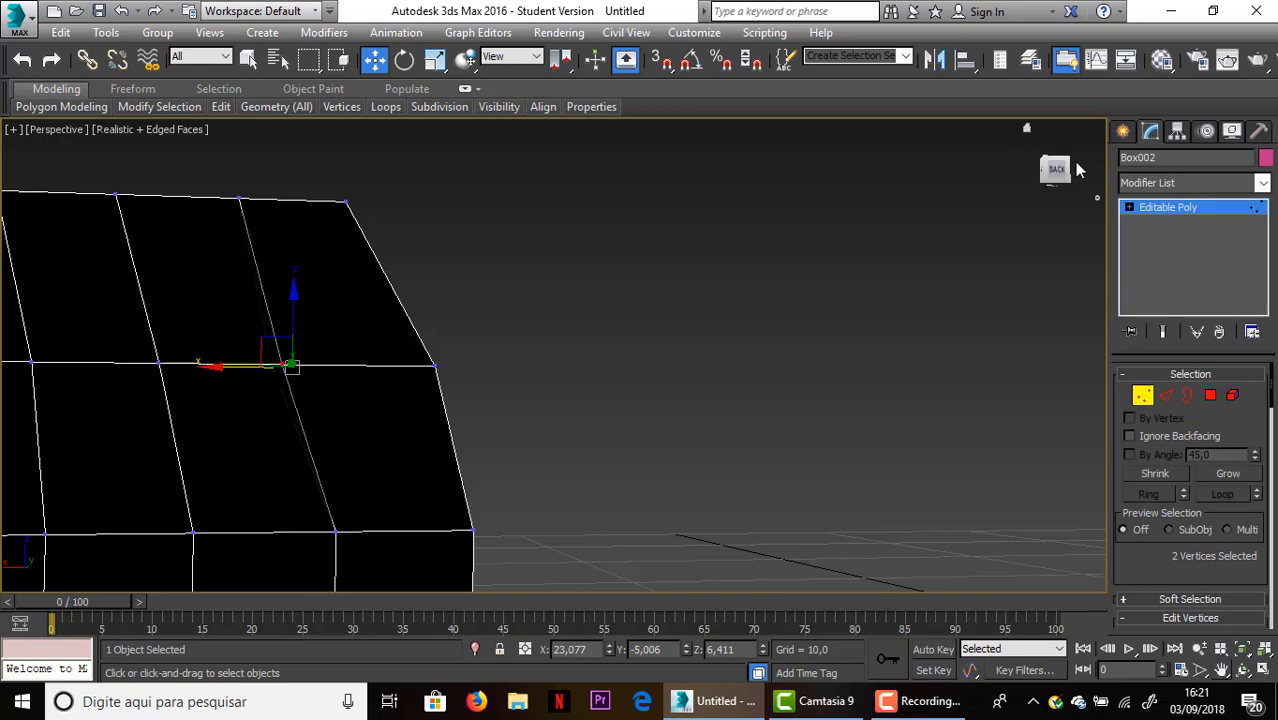
left_click_drag(1068, 168, 1027, 205)
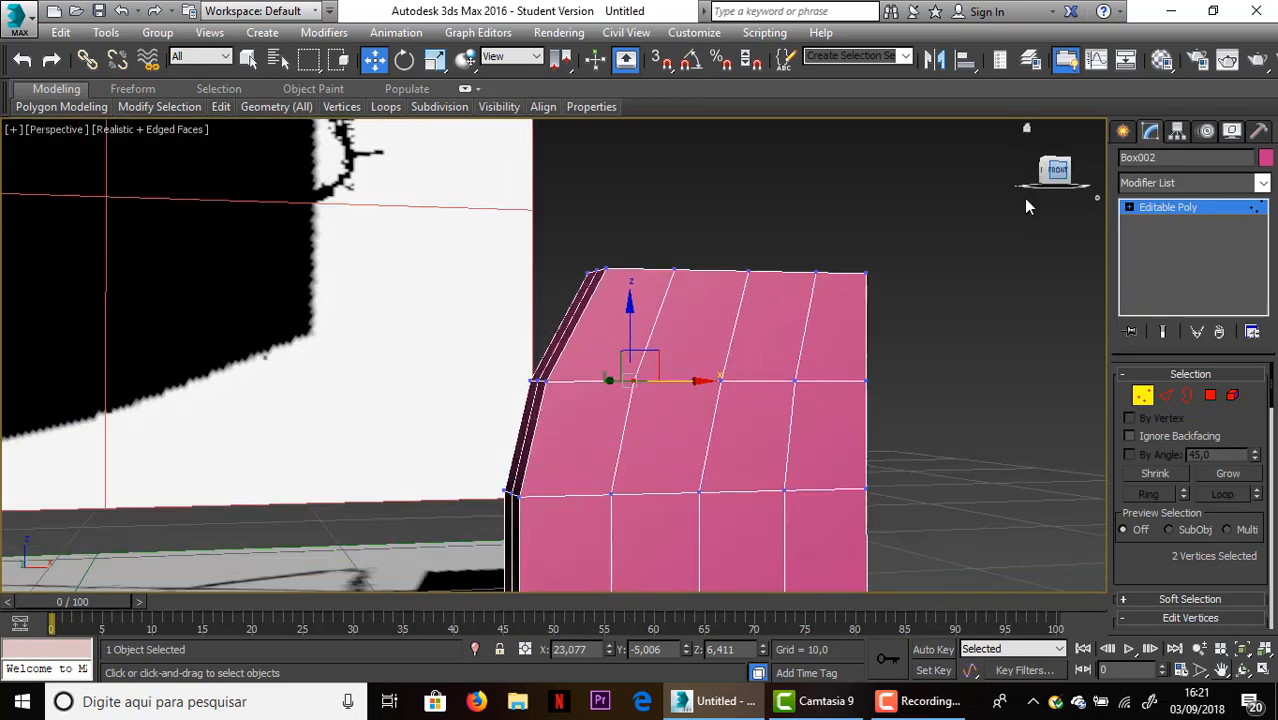
left_click_drag(686, 378, 700, 379)
left_click(871, 259)
Move the back-face vertex nearest the slanted side, one row below the top, back along X to straighten its edge line
middle_click_drag(502, 399, 556, 343, "alt")
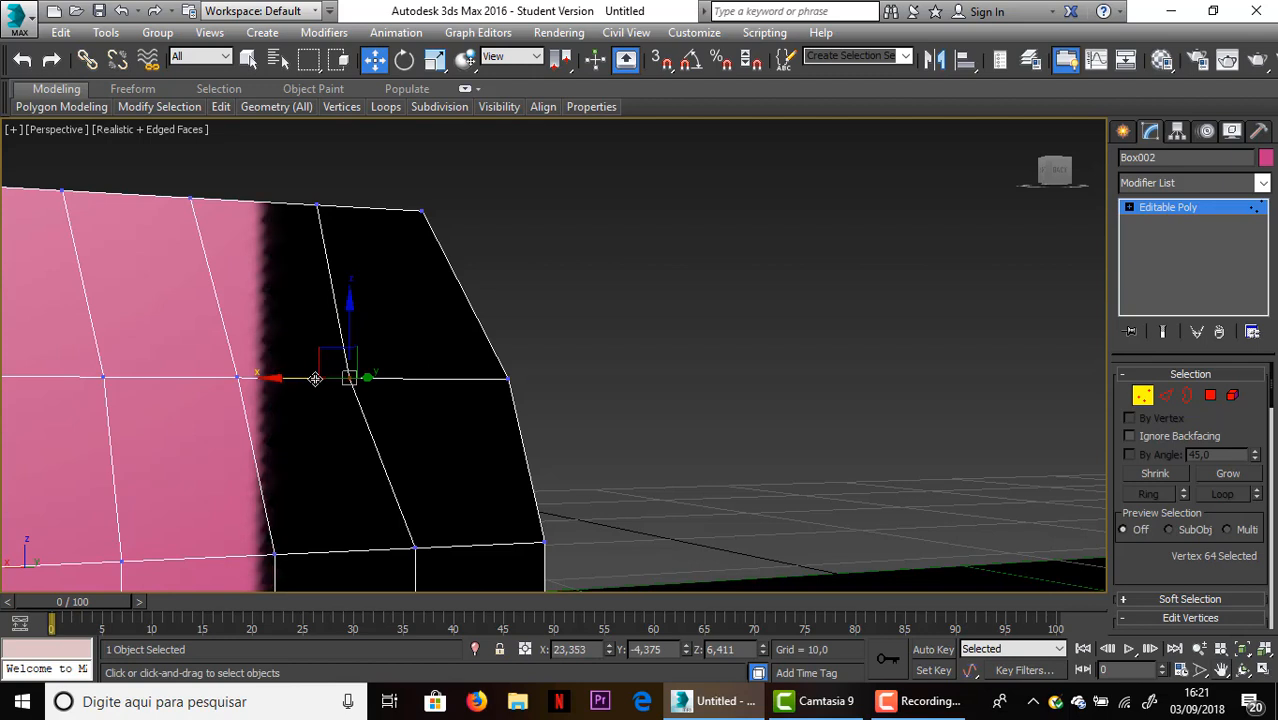
left_click_drag(313, 378, 400, 404)
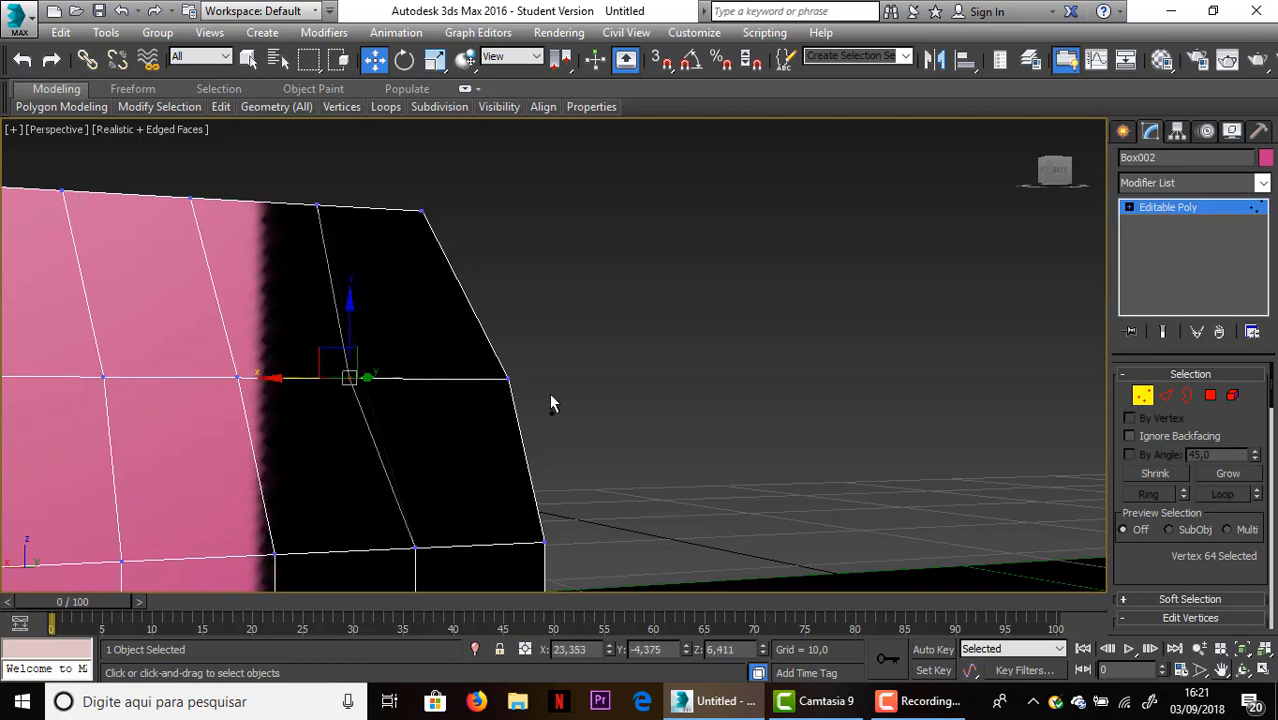
left_click(645, 367)
scroll(658, 346, "down", 3)
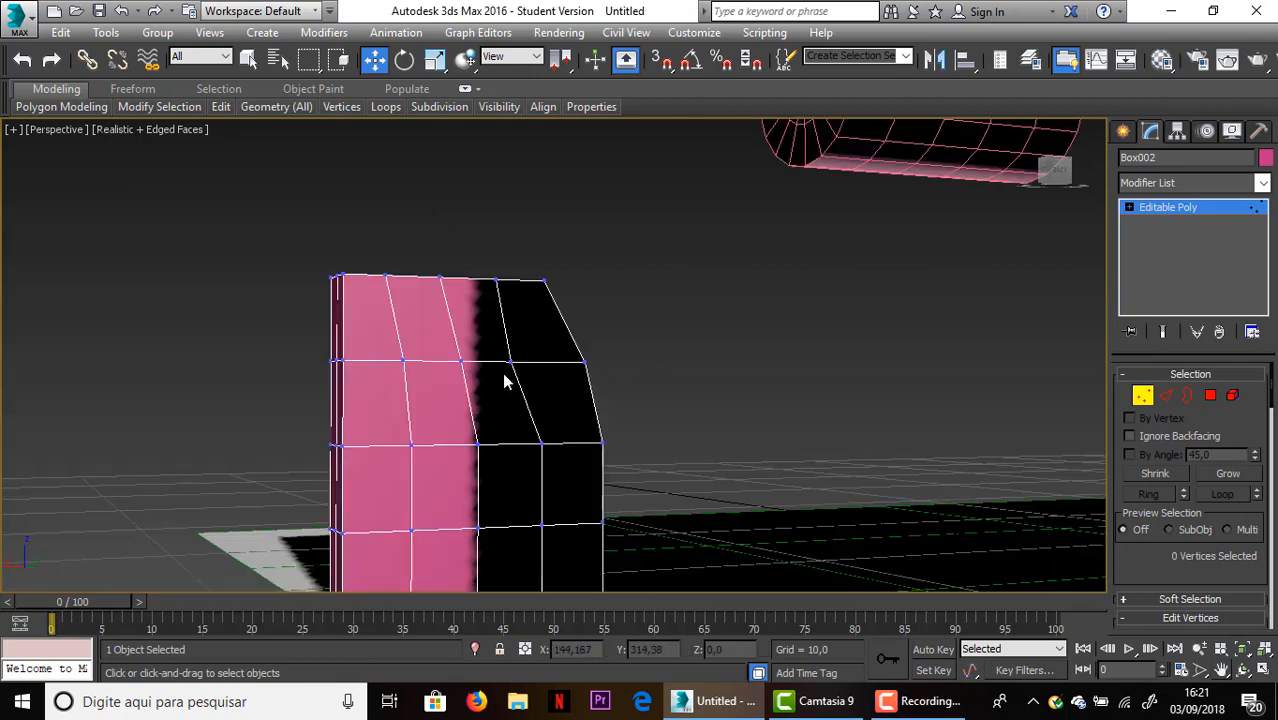
left_click(510, 361)
left_click_drag(477, 363, 497, 362)
left_click(667, 351)
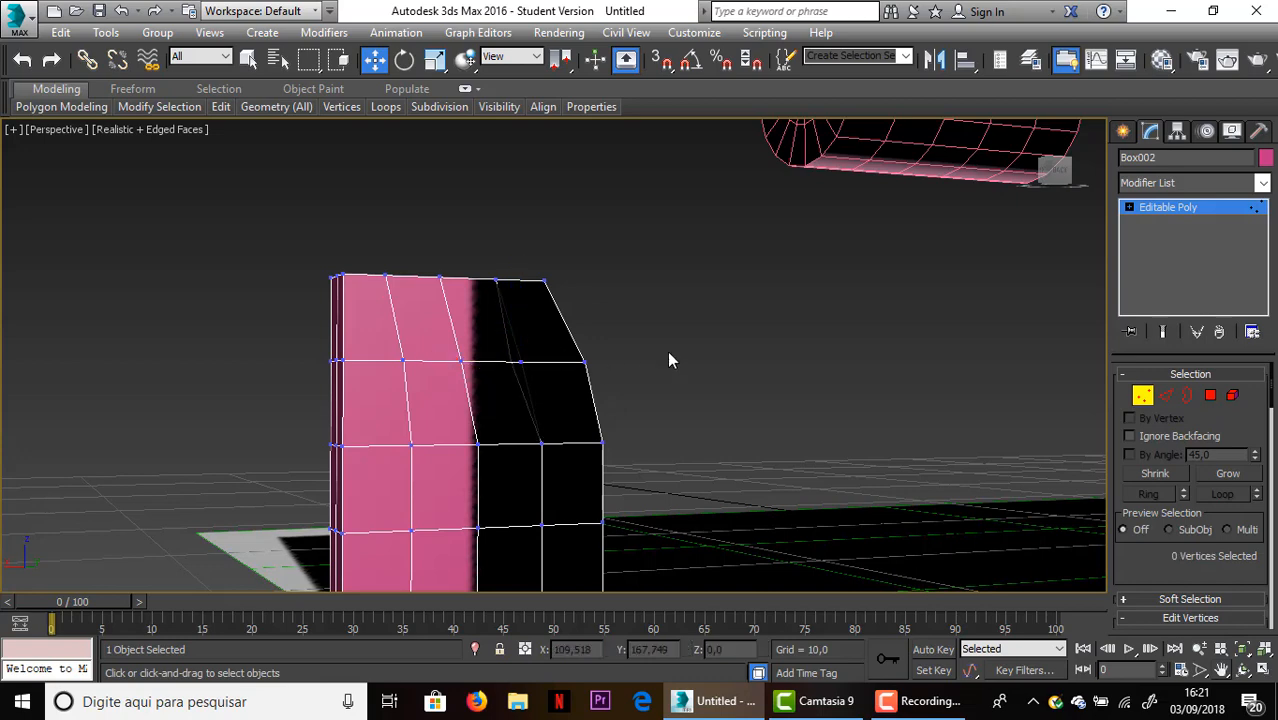
Select the loop of edges along the top of the pink part's front face
left_click_drag(1070, 175, 977, 286)
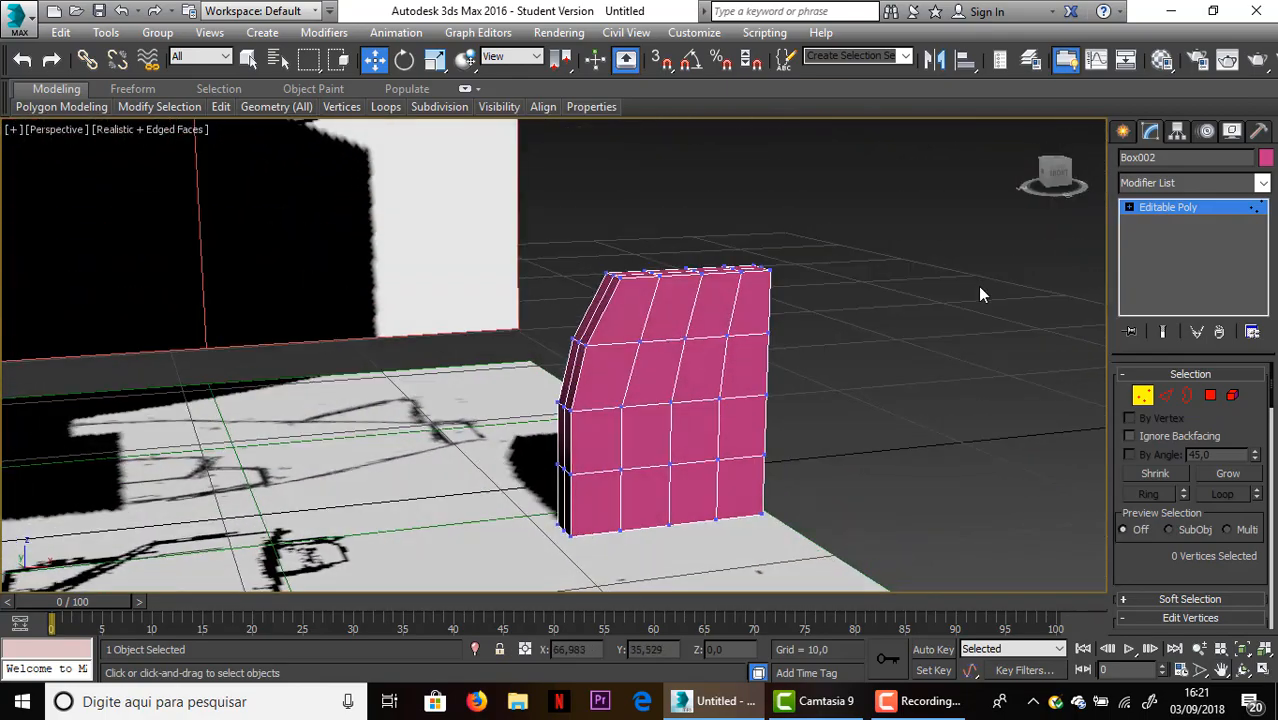
left_click(1166, 395)
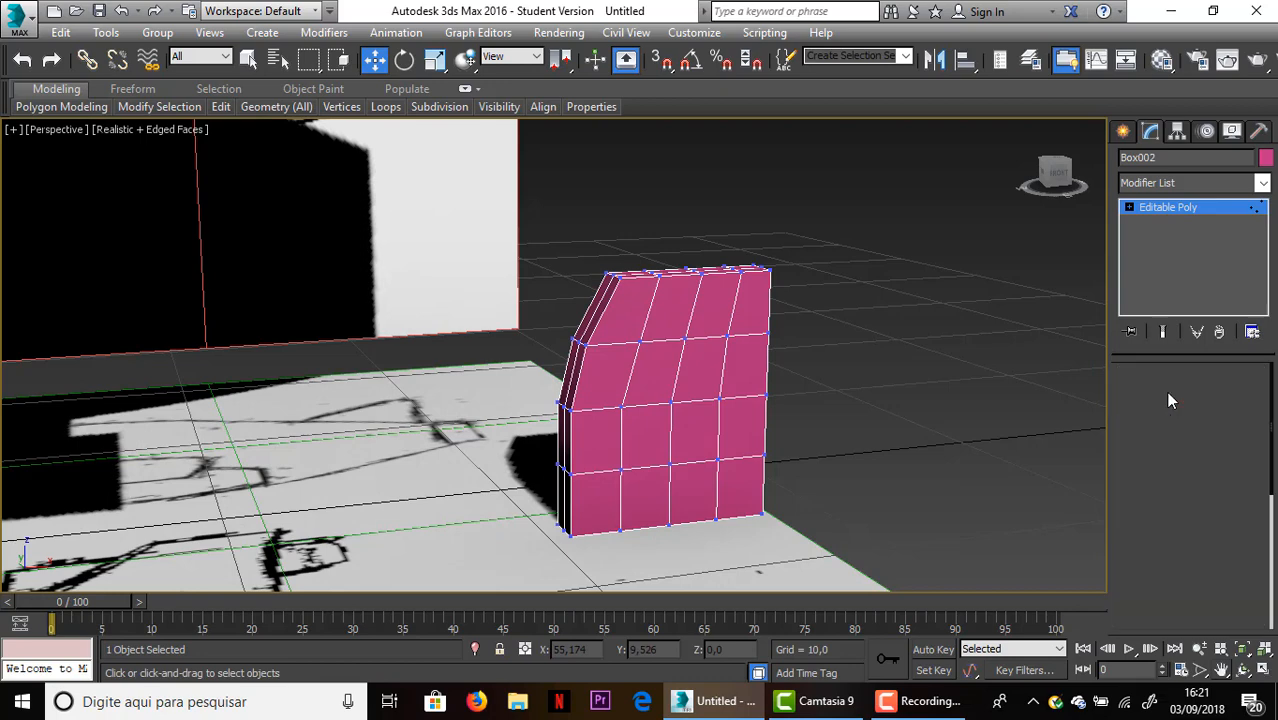
left_click(712, 288)
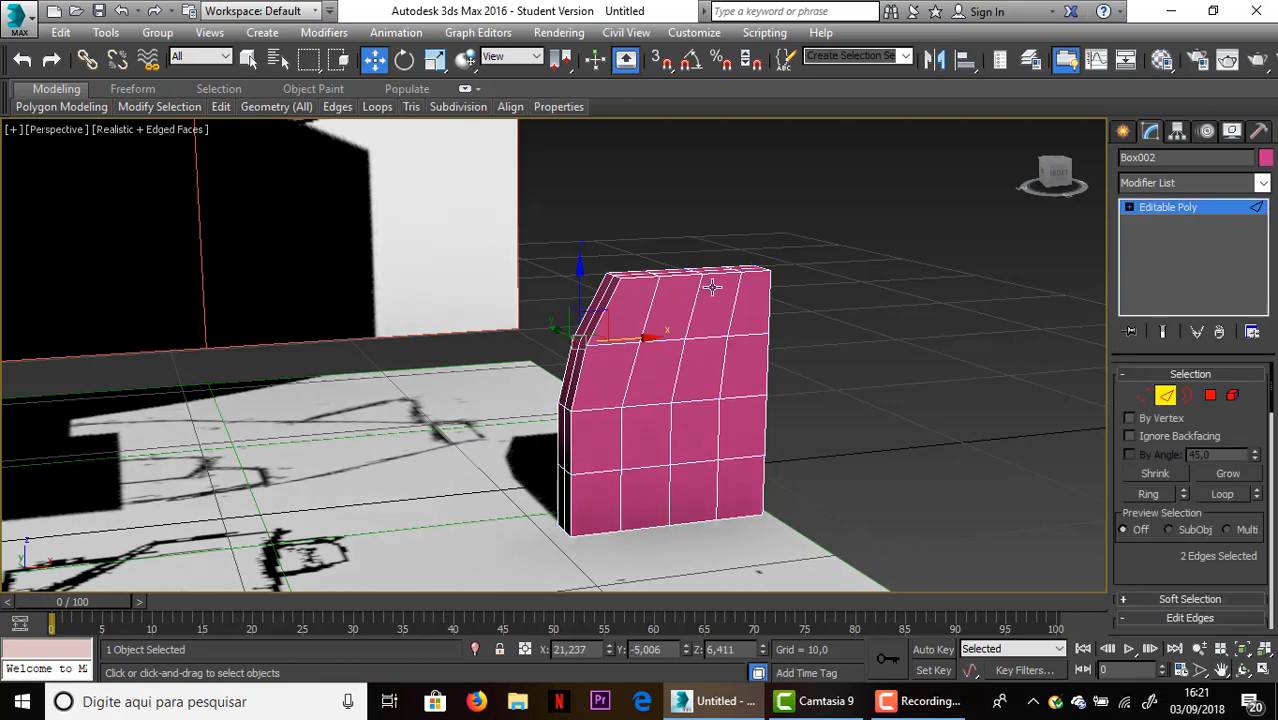
left_click(638, 277)
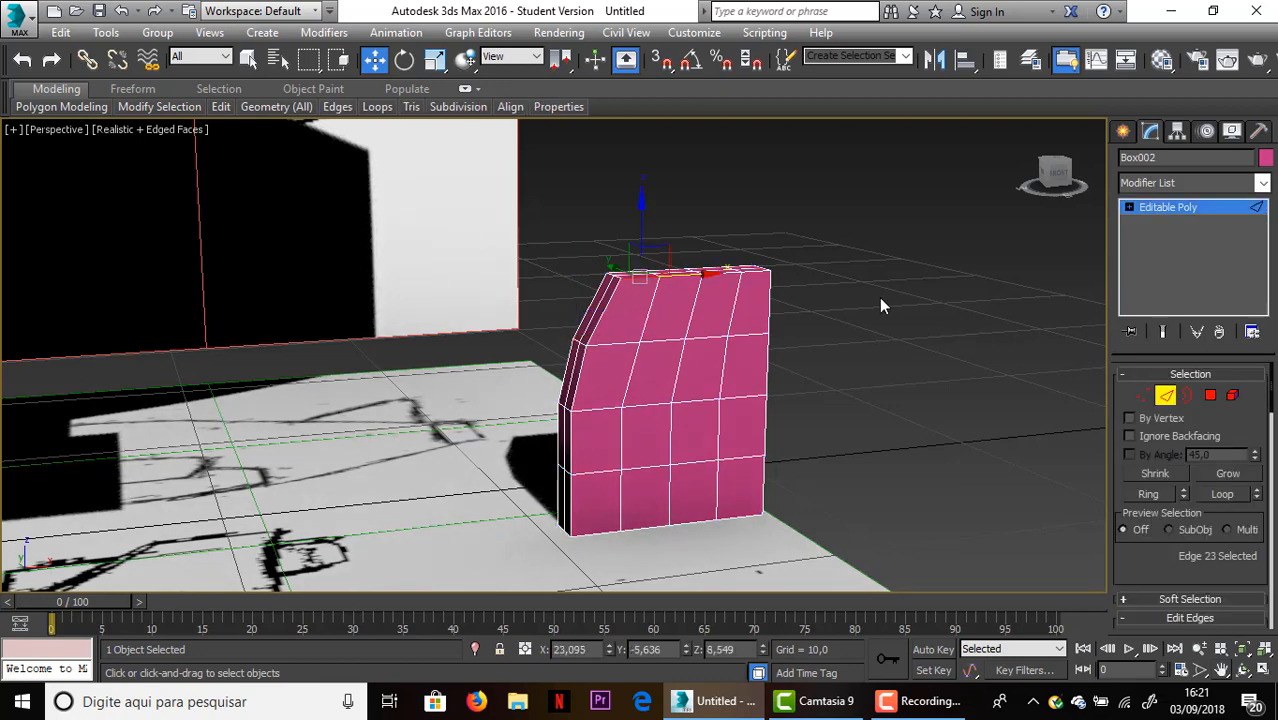
left_click(1226, 494)
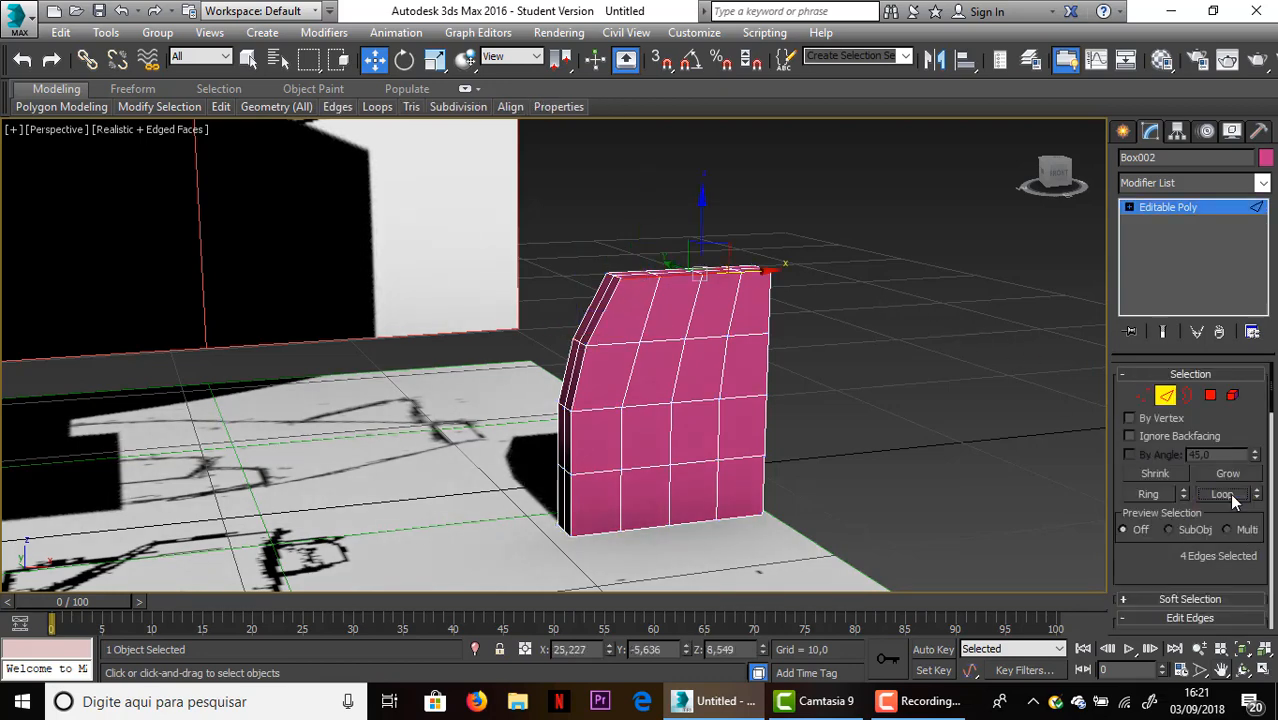
Add the front face's slanted-side and straight-side outline edges, down to the base, to the edge selection
left_click(595, 323, "ctrl")
left_click(577, 367, "ctrl")
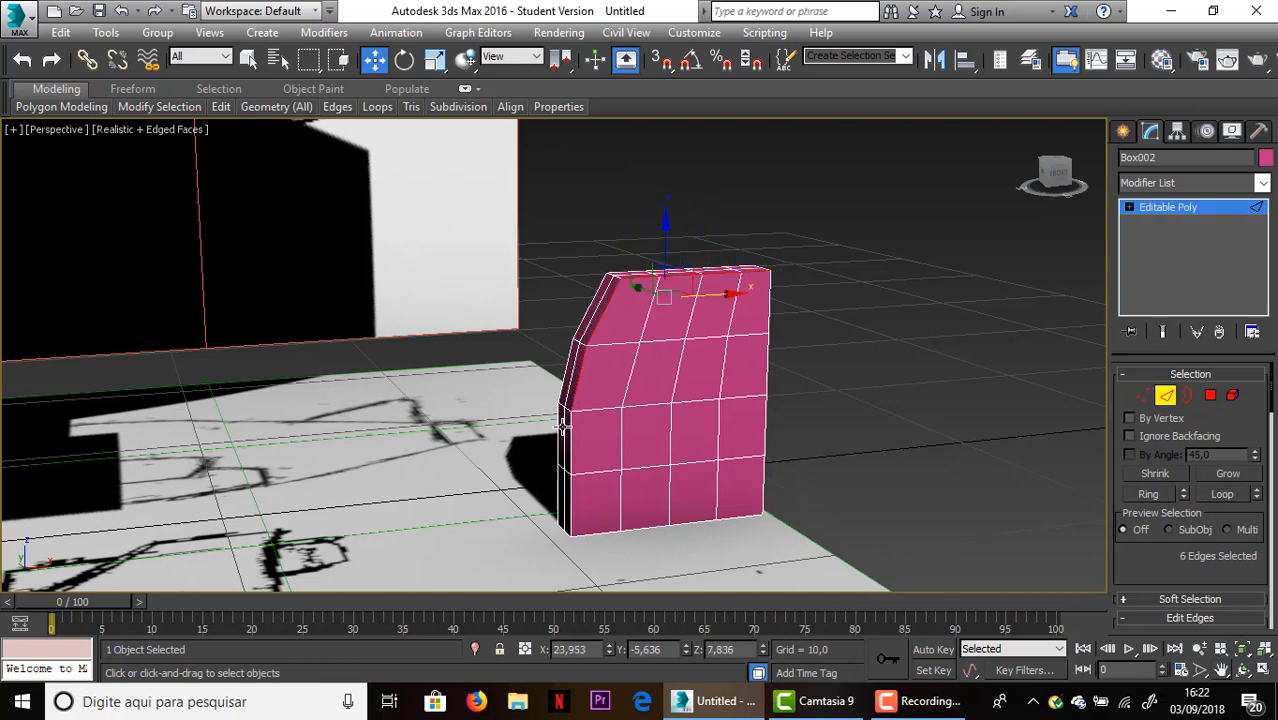
left_click(566, 438, "ctrl")
left_click(566, 492, "ctrl")
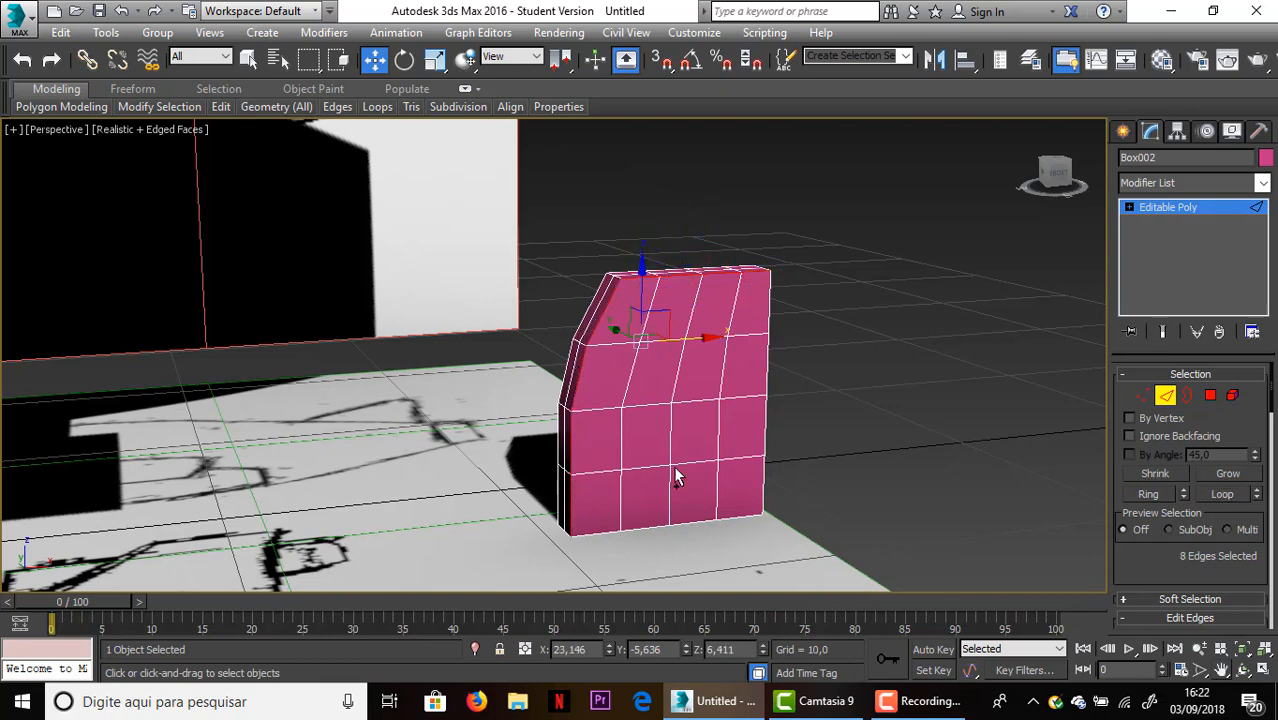
left_click(770, 300, "ctrl")
left_click(764, 372, "ctrl")
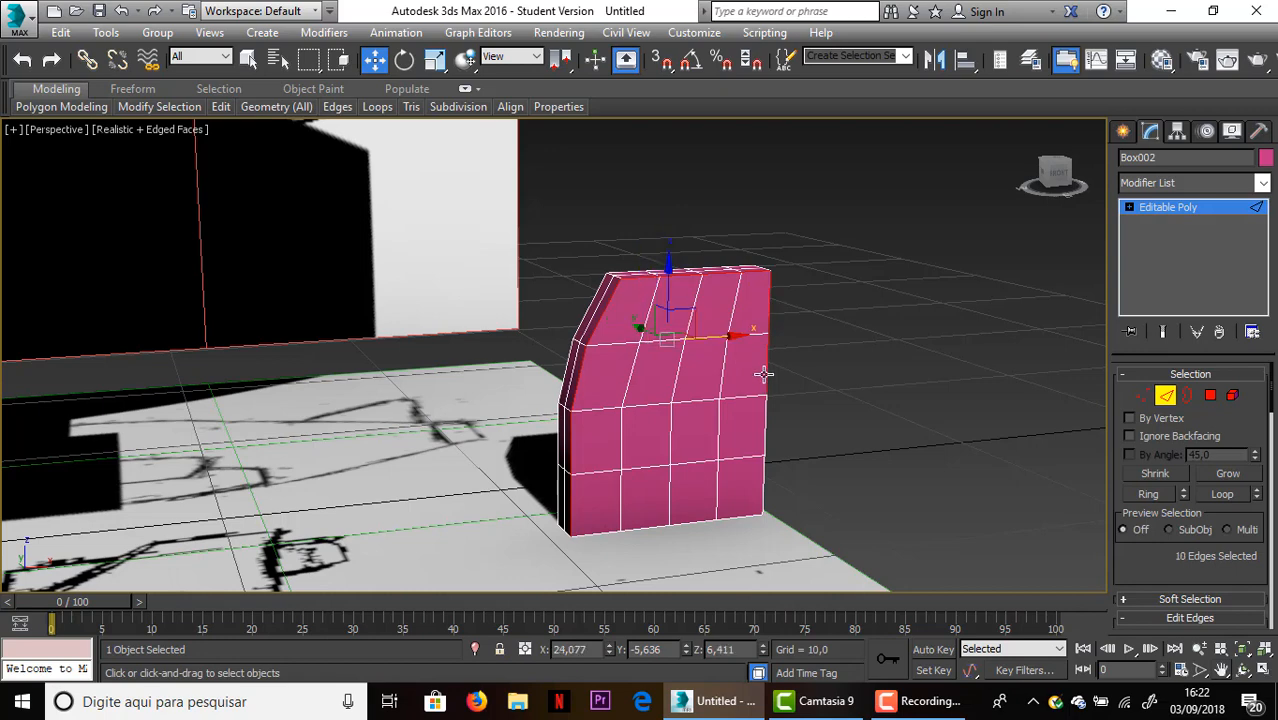
left_click(764, 422, "ctrl")
left_click(760, 487, "ctrl")
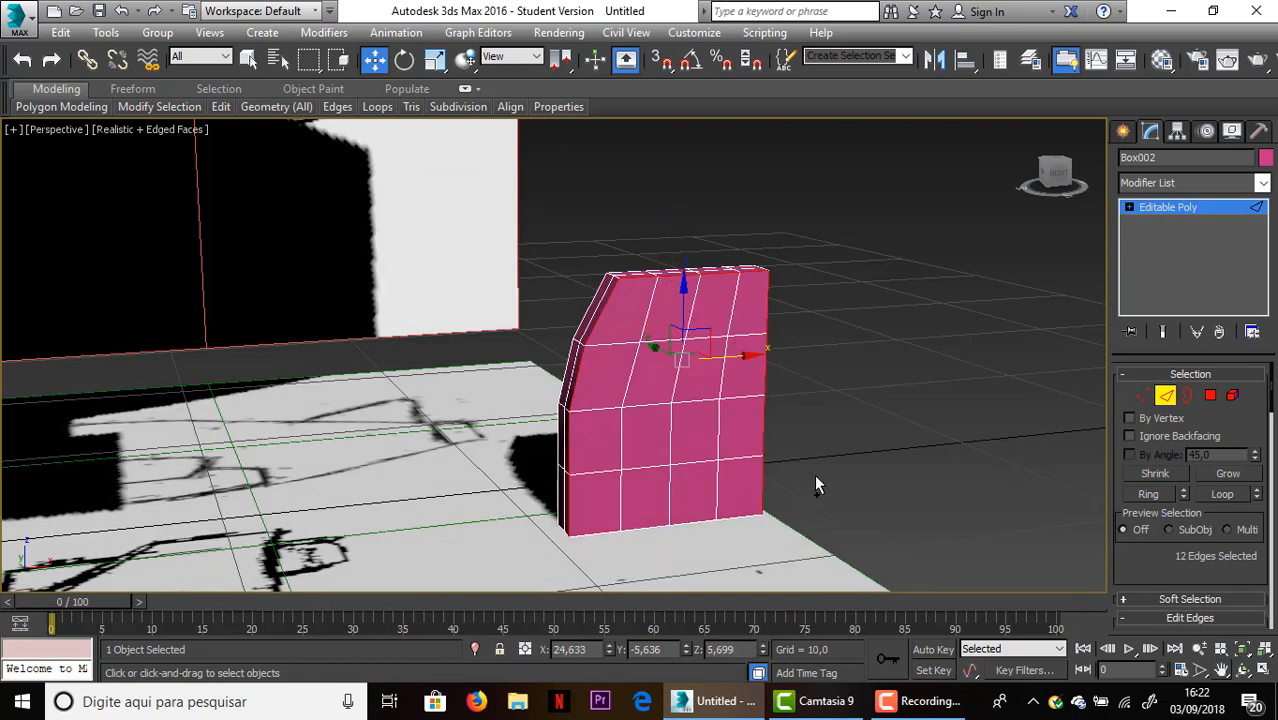
Chamfer the selected front outline edges by 0.428 with 3 segments, then clear the selection
left_click_drag(1193, 553, 1242, 357)
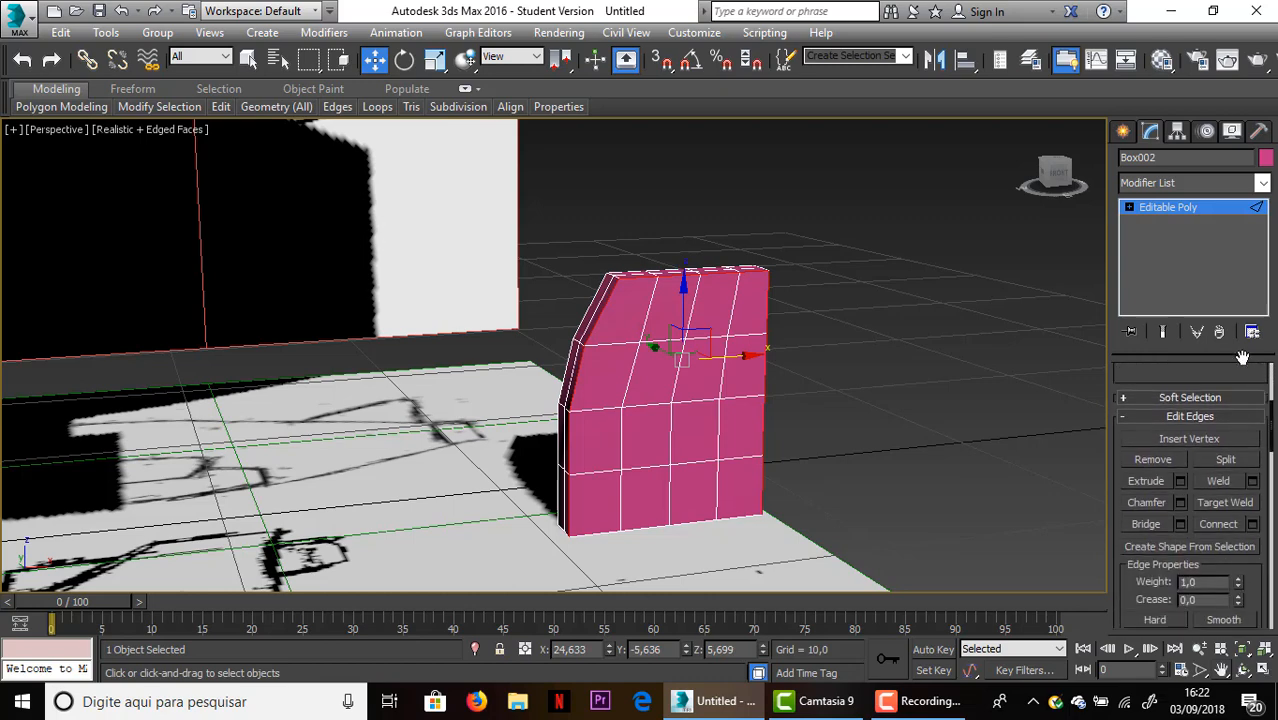
left_click(1180, 503)
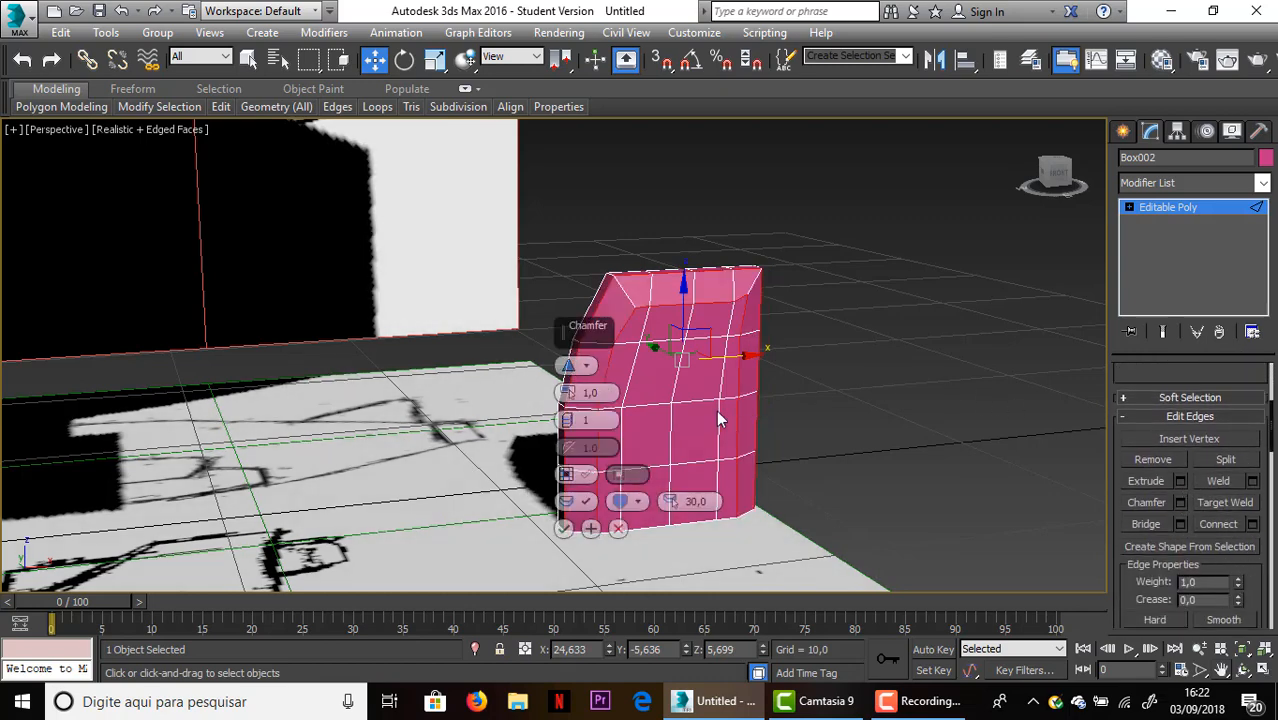
left_click_drag(565, 393, 567, 411)
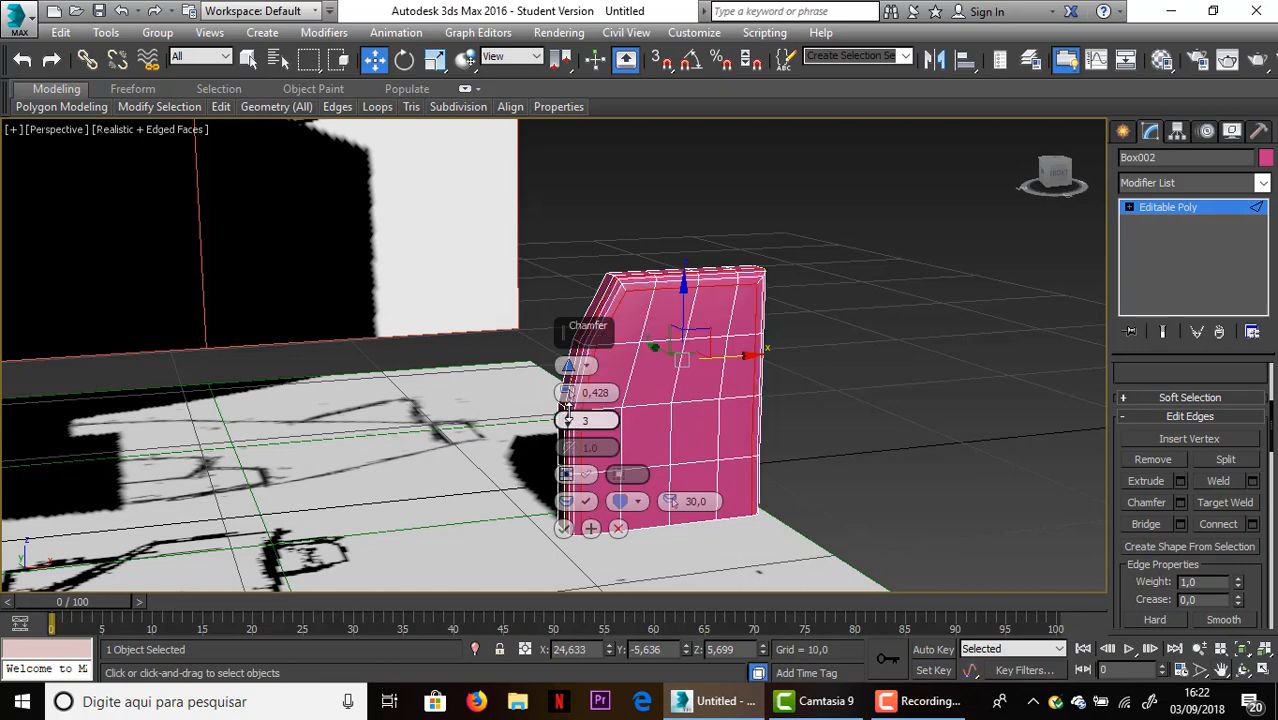
left_click(563, 528)
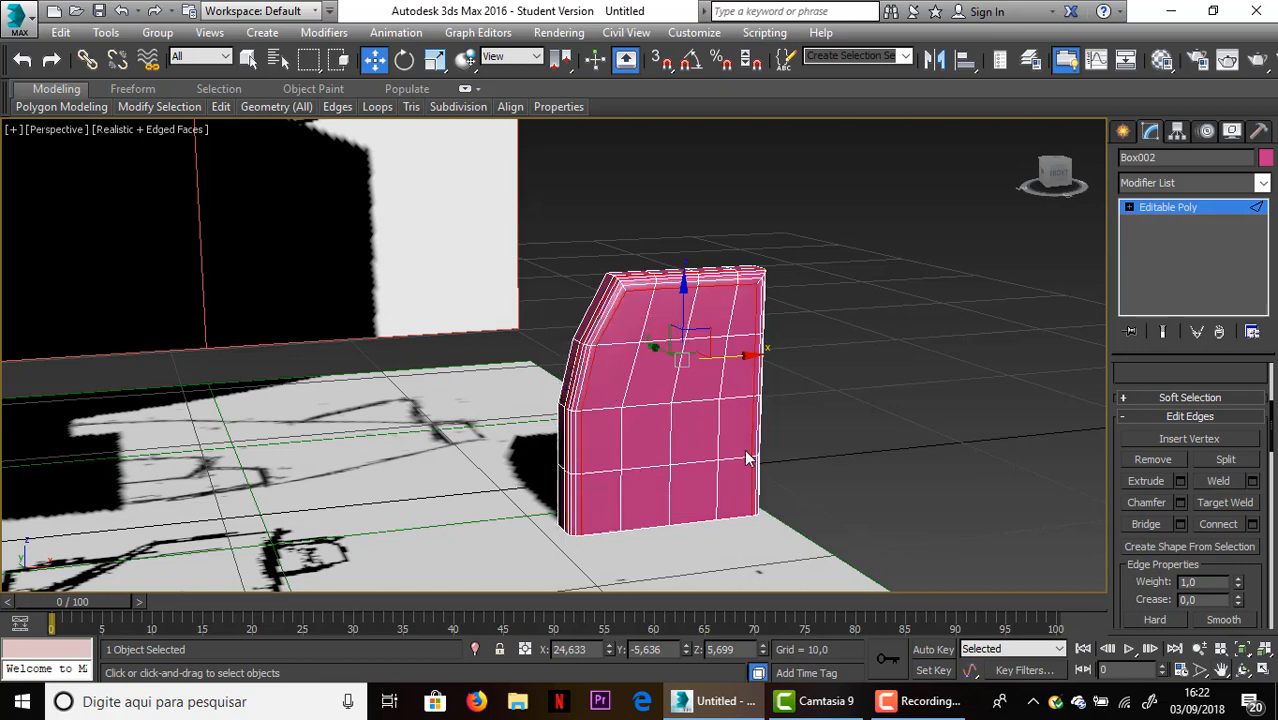
left_click(777, 424)
Select the loop of edges along the top of the part's back face
left_click_drag(1053, 176, 755, 230)
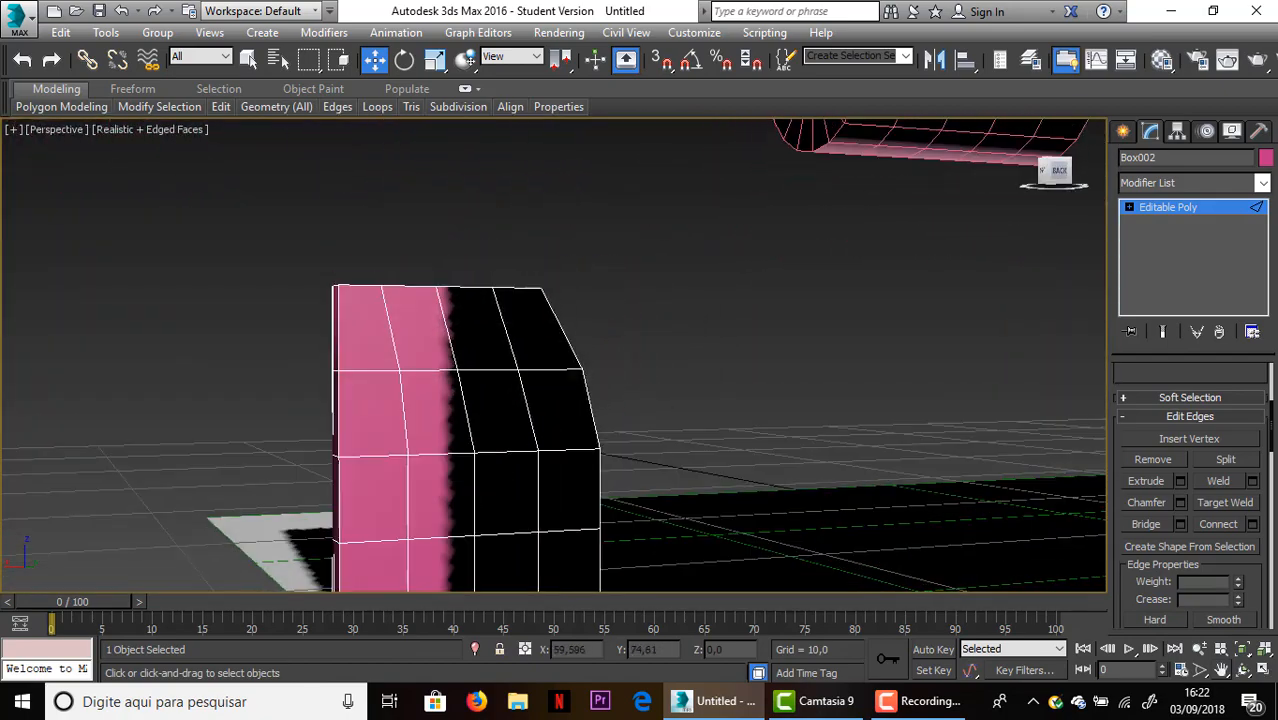
left_click(349, 286)
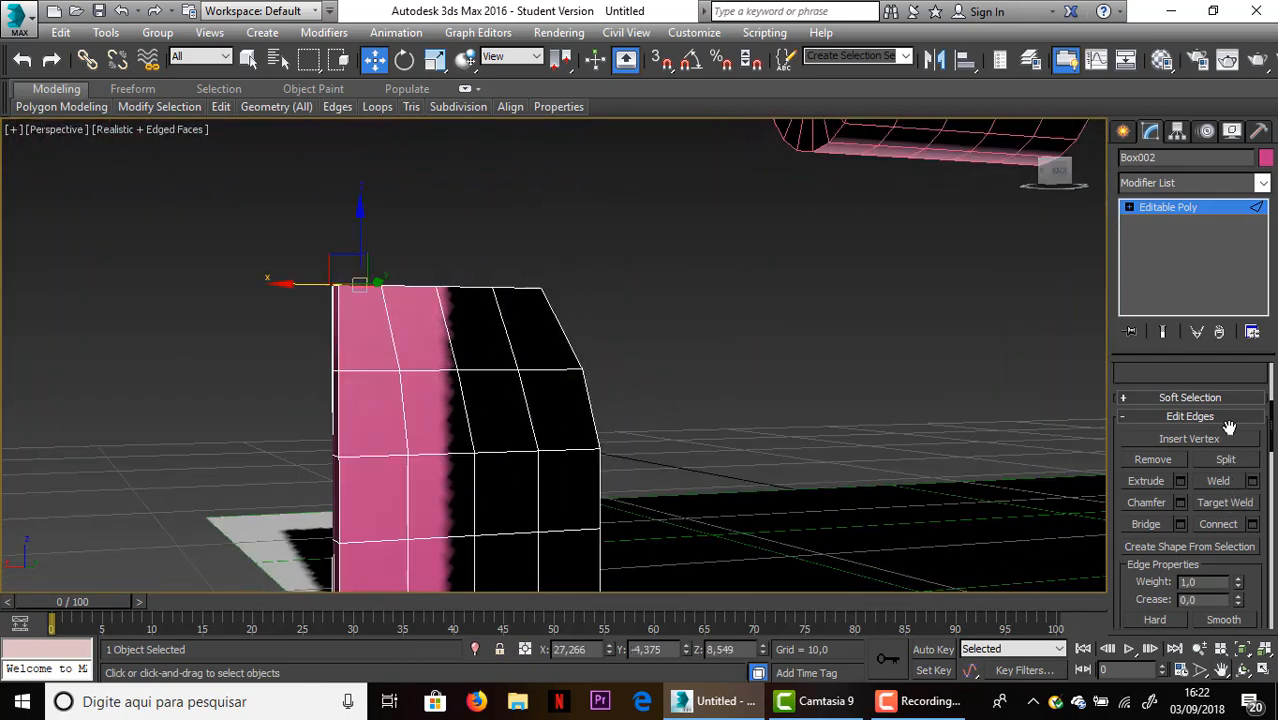
scroll(1256, 377, "up", 4)
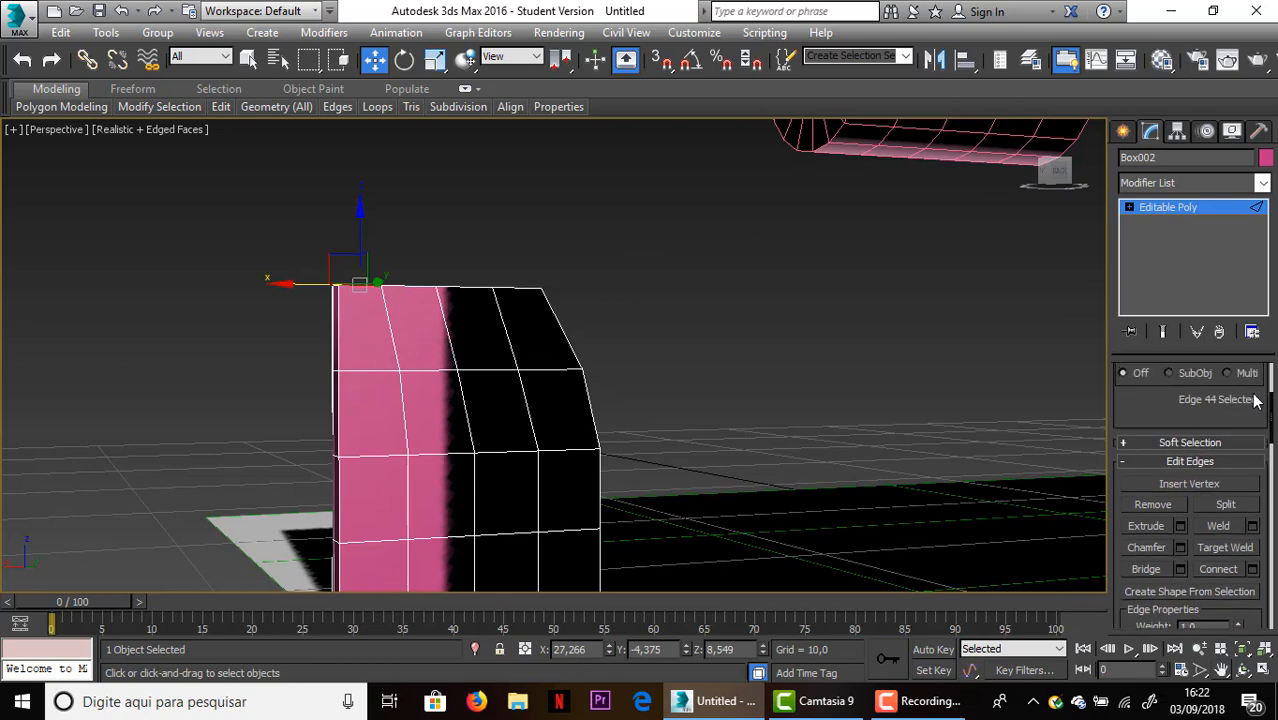
left_click(1223, 394)
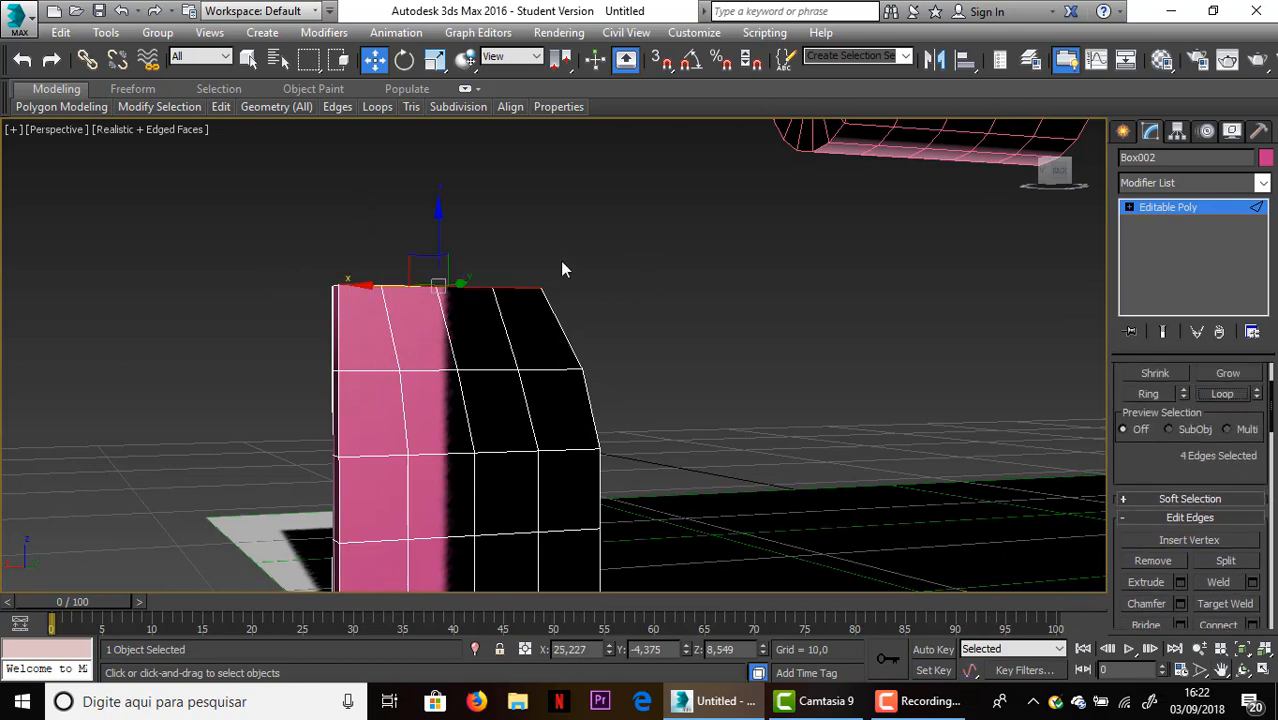
Add the back face's outline edges on both sides down to the base and chamfer them with the same settings as the front
left_click(339, 336, "ctrl")
left_click(340, 425, "ctrl")
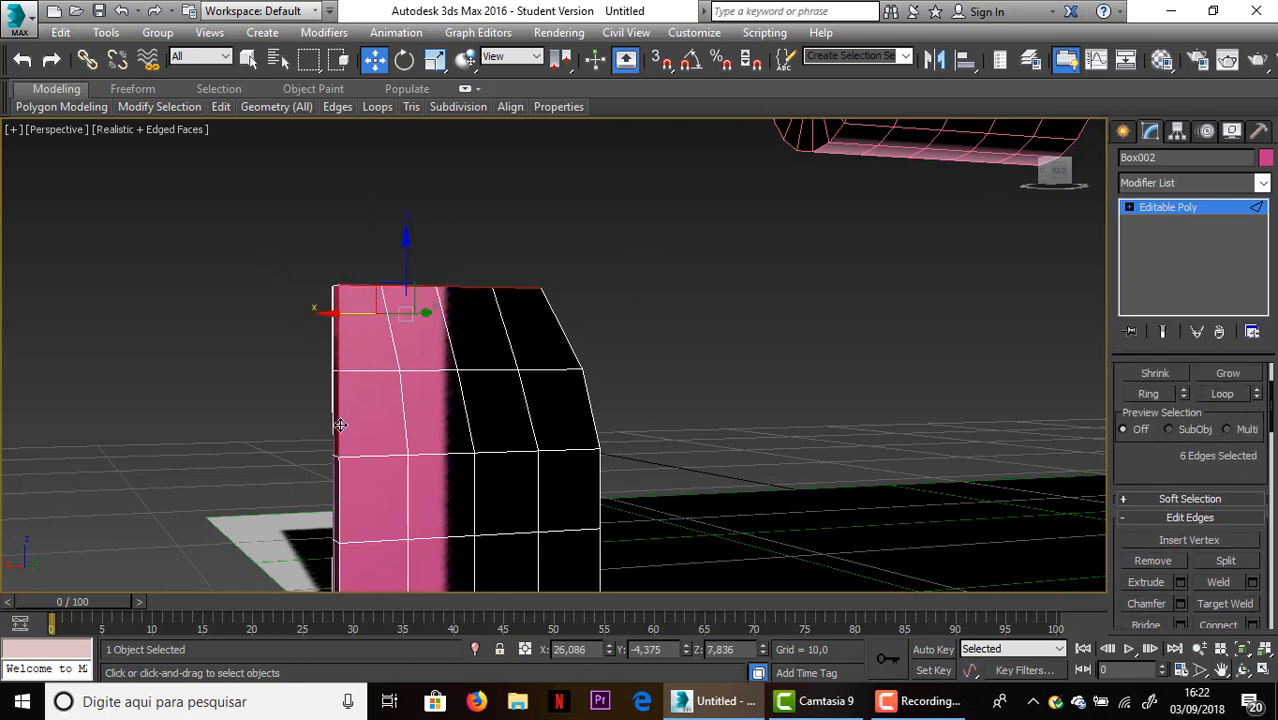
left_click(339, 485, "ctrl")
left_click(556, 330, "ctrl")
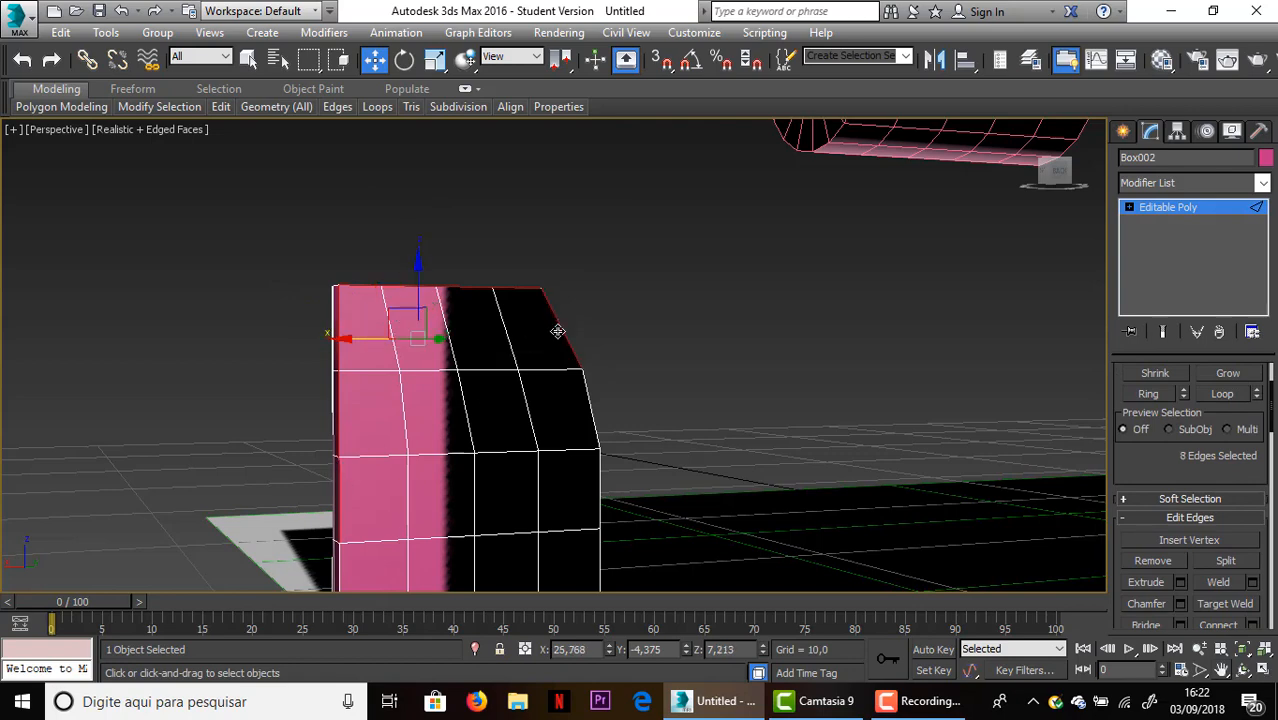
left_click(599, 482, "ctrl")
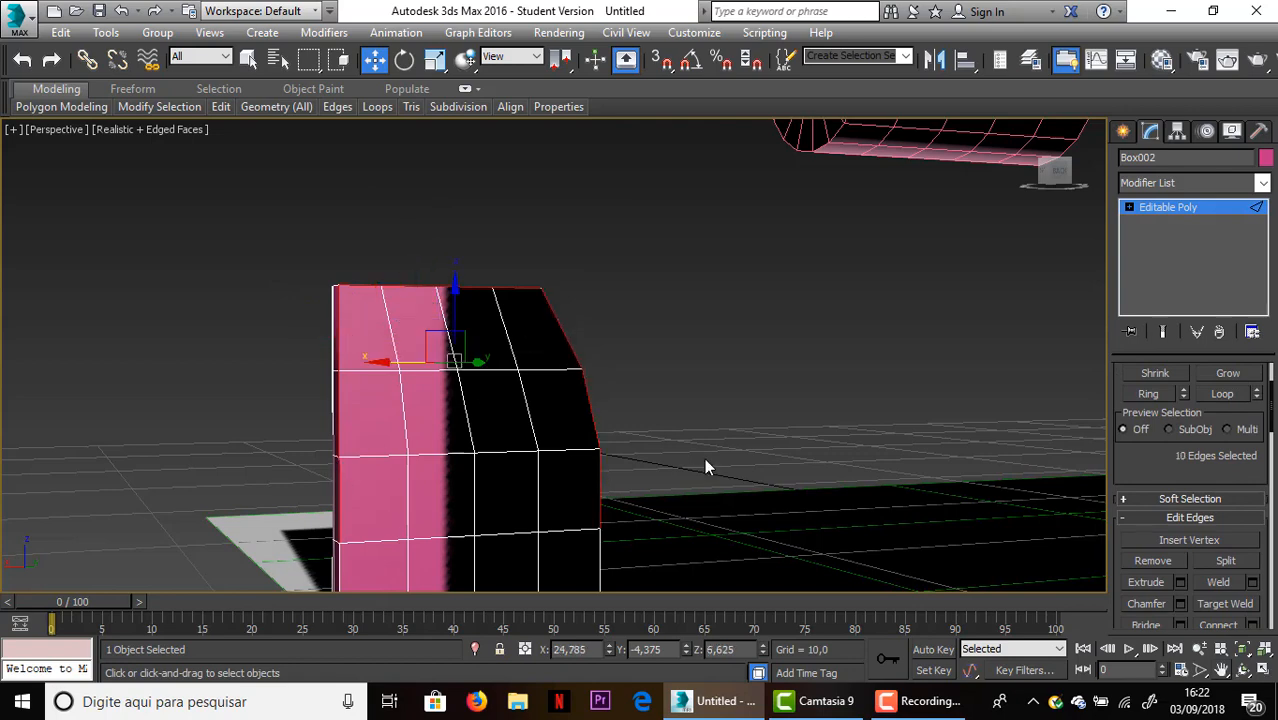
middle_click_drag(704, 458, 721, 382)
left_click(624, 441, "ctrl")
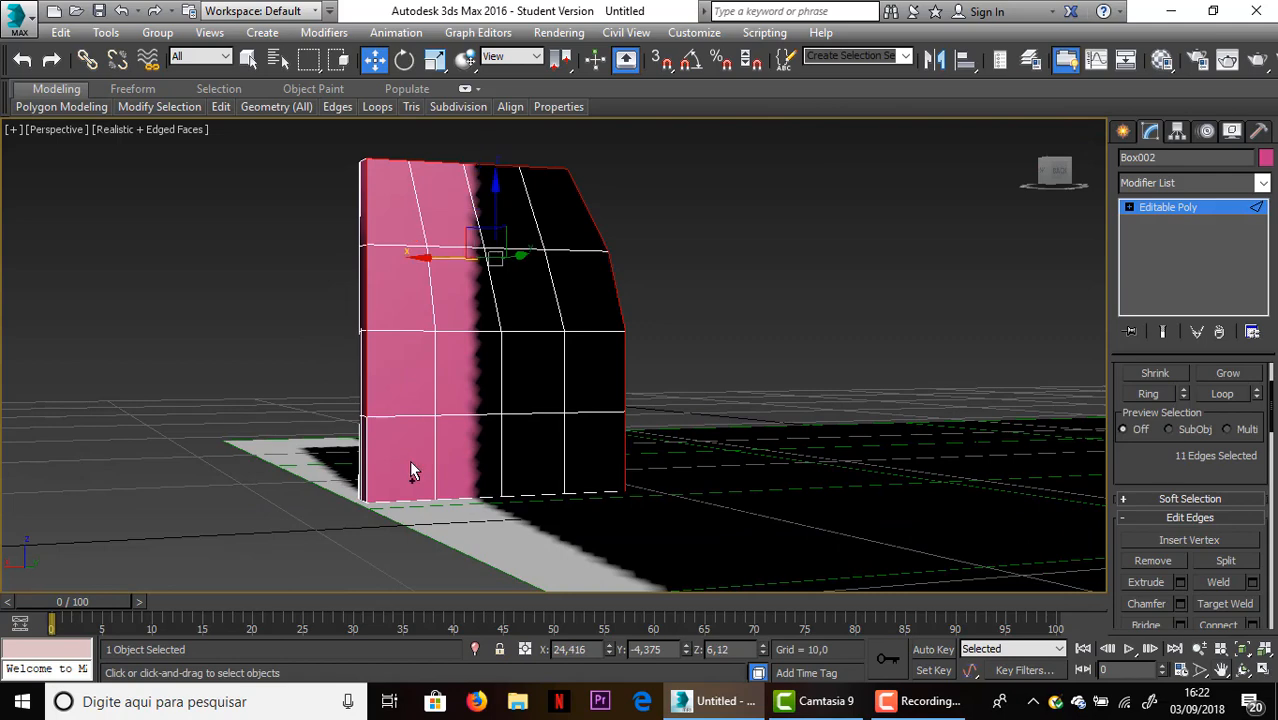
left_click(362, 455, "ctrl")
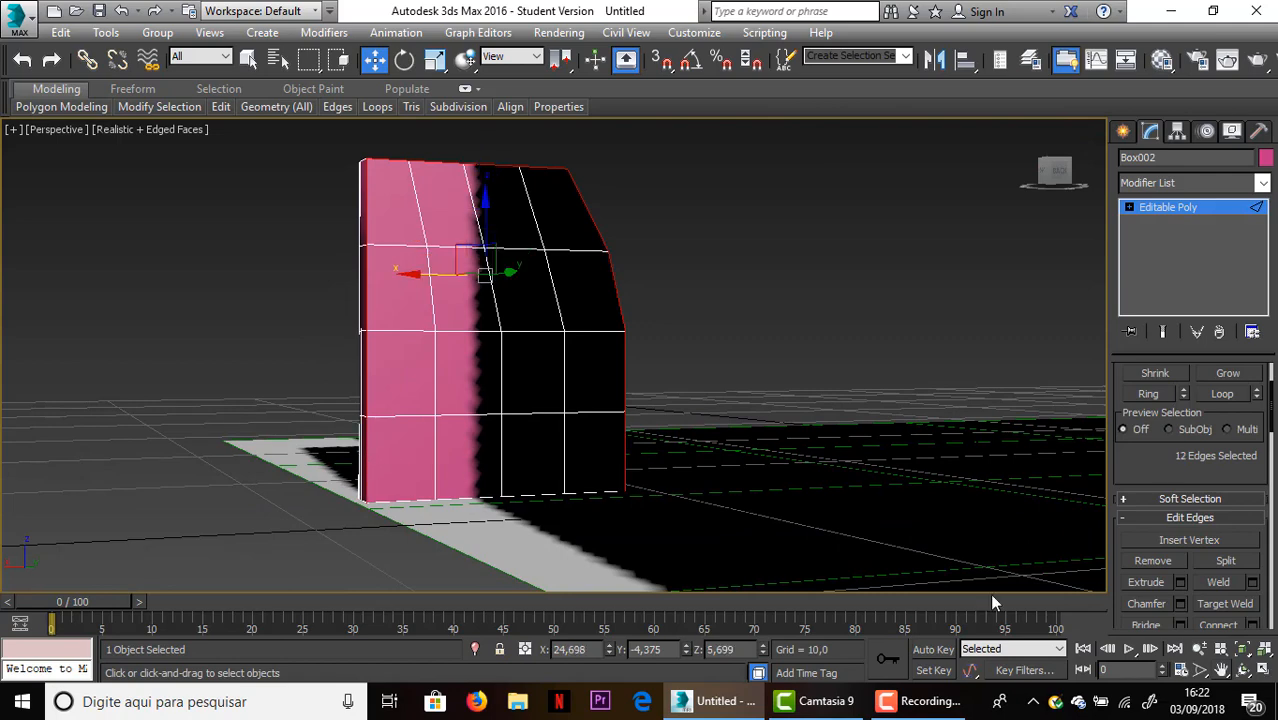
left_click(1181, 604)
left_click(566, 530)
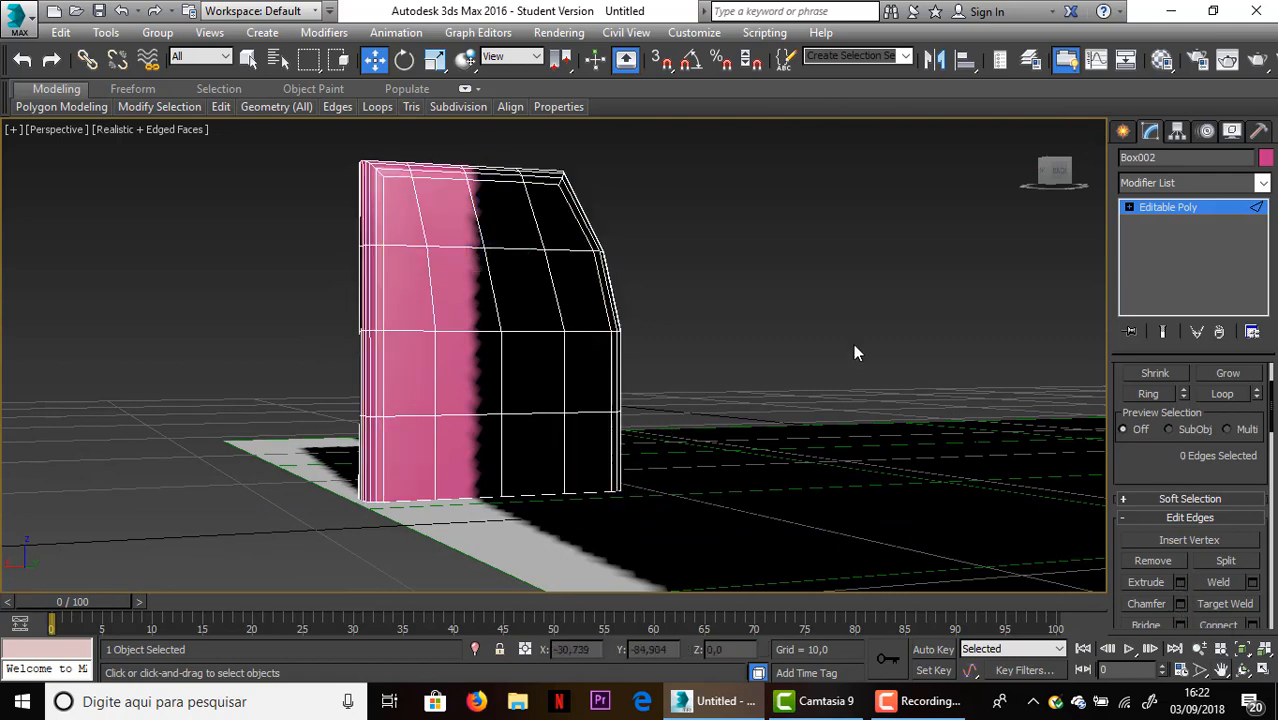
Leave edge editing and move the whole part onto the top rear of the fuselage, to about X 14.98, Y -2.51, Z 29.74
left_click_drag(1053, 172, 890, 195)
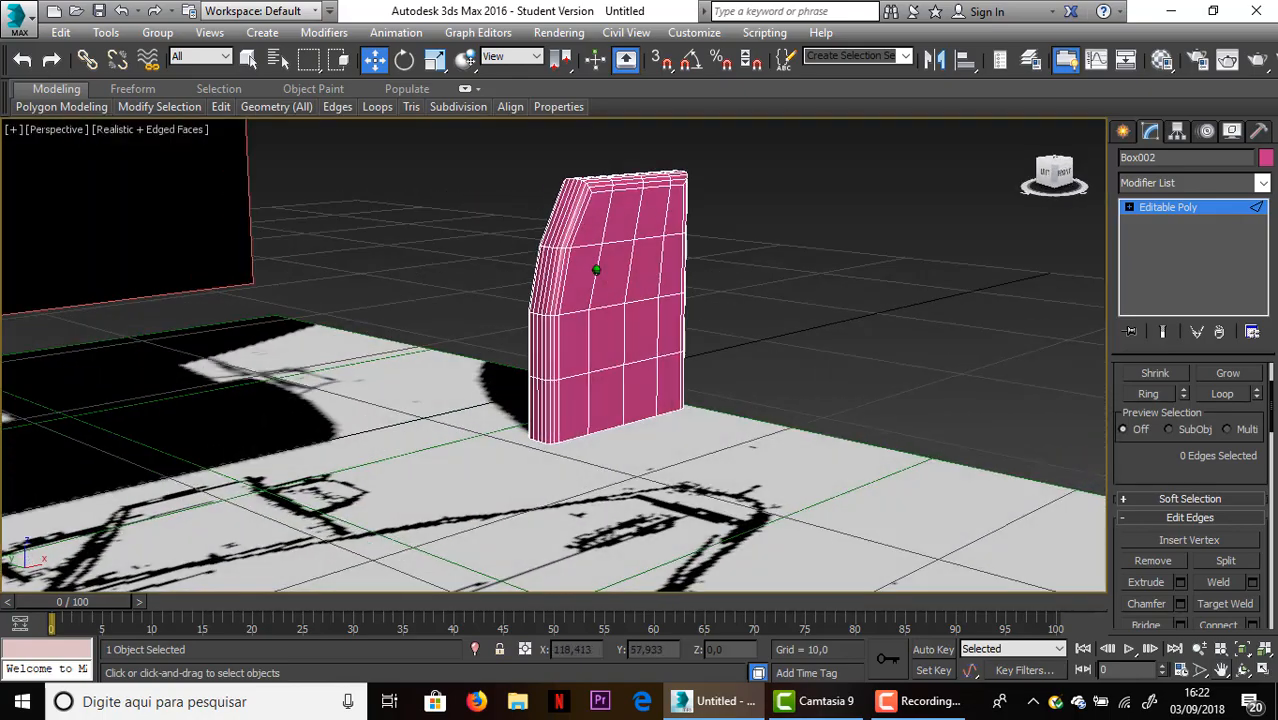
scroll(1101, 204, "down", 5)
middle_click_drag(1101, 204, 745, 410)
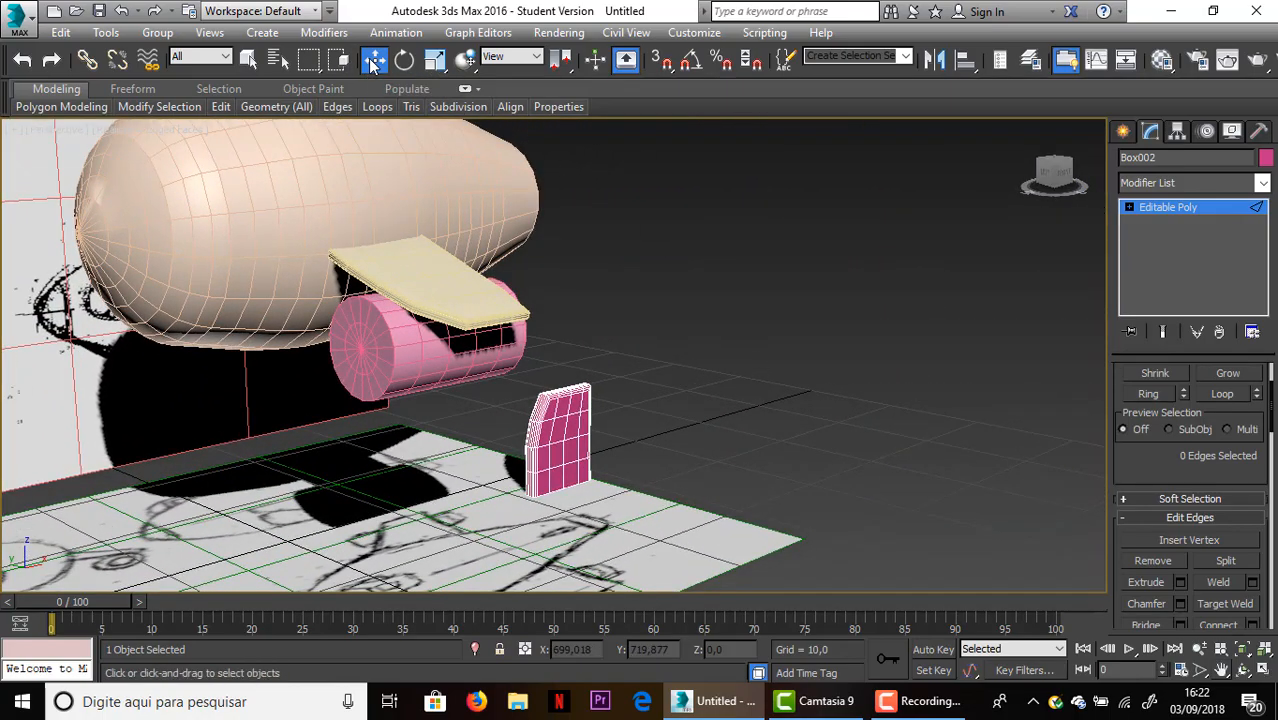
left_click_drag(1152, 429, 1163, 573)
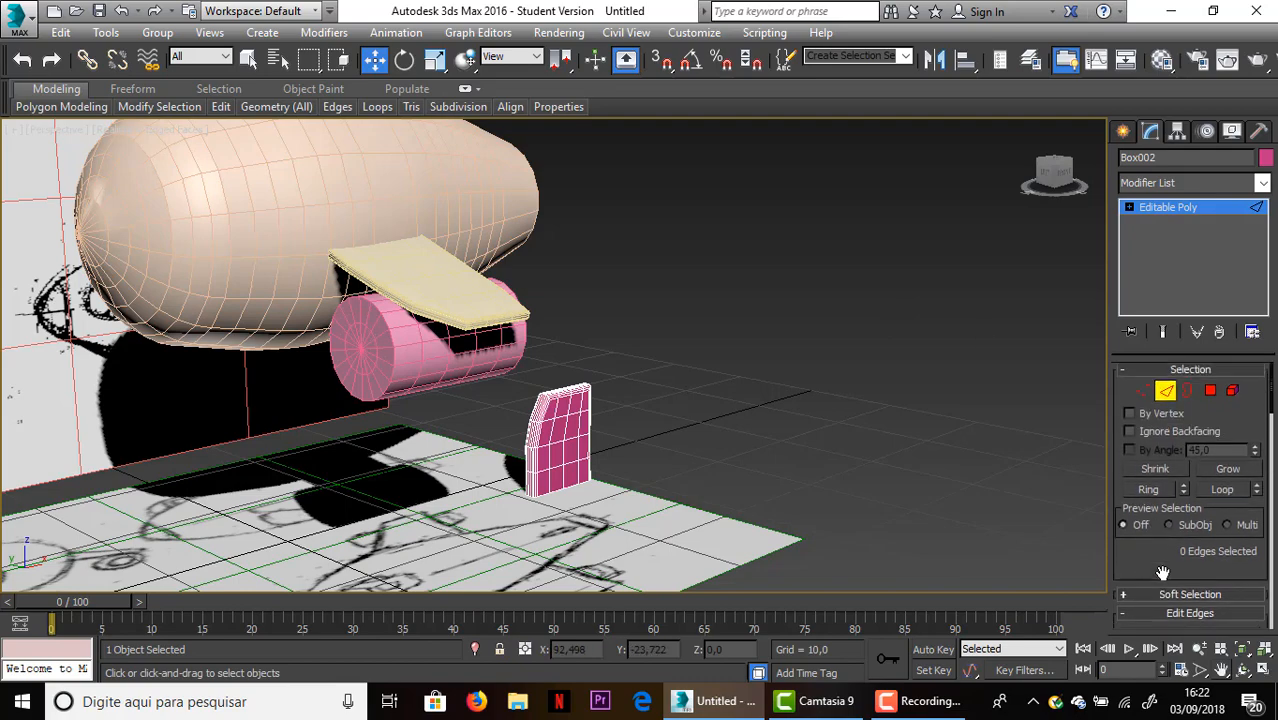
left_click(1166, 391)
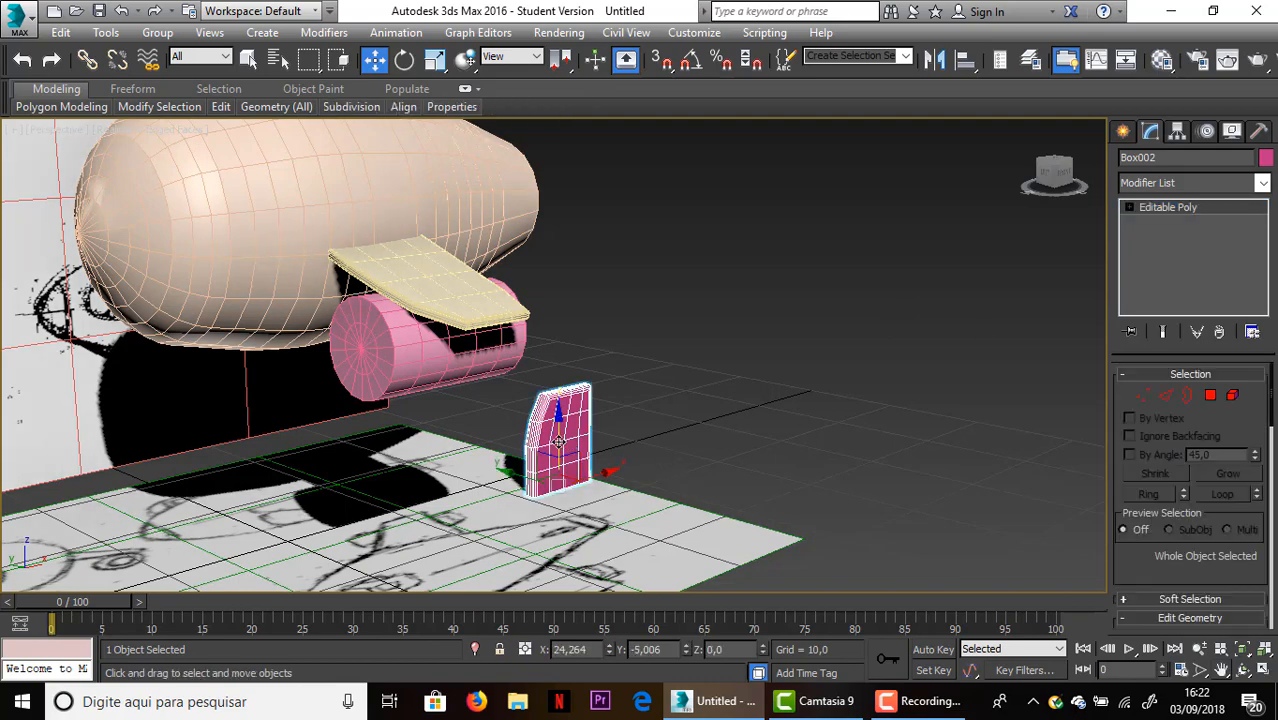
left_click_drag(558, 430, 670, 238)
middle_click_drag(710, 265, 681, 453)
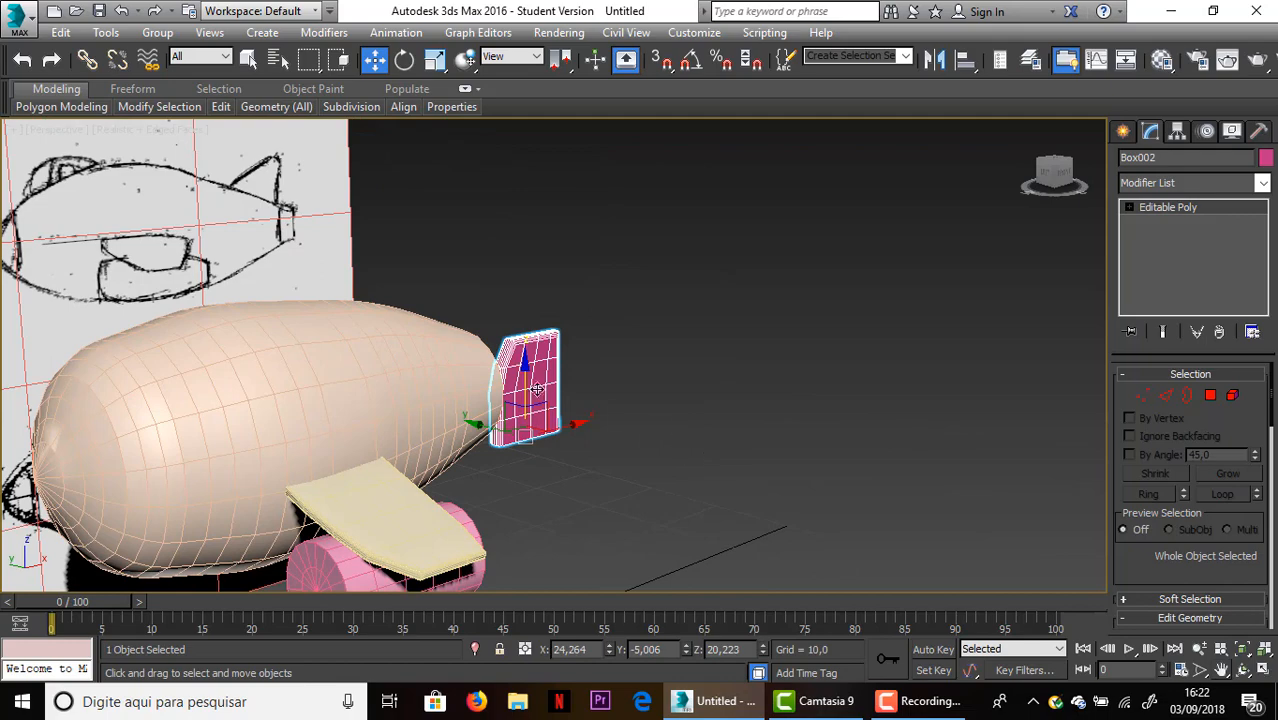
left_click_drag(523, 378, 523, 275)
left_click_drag(579, 310, 490, 325)
left_click(1055, 176)
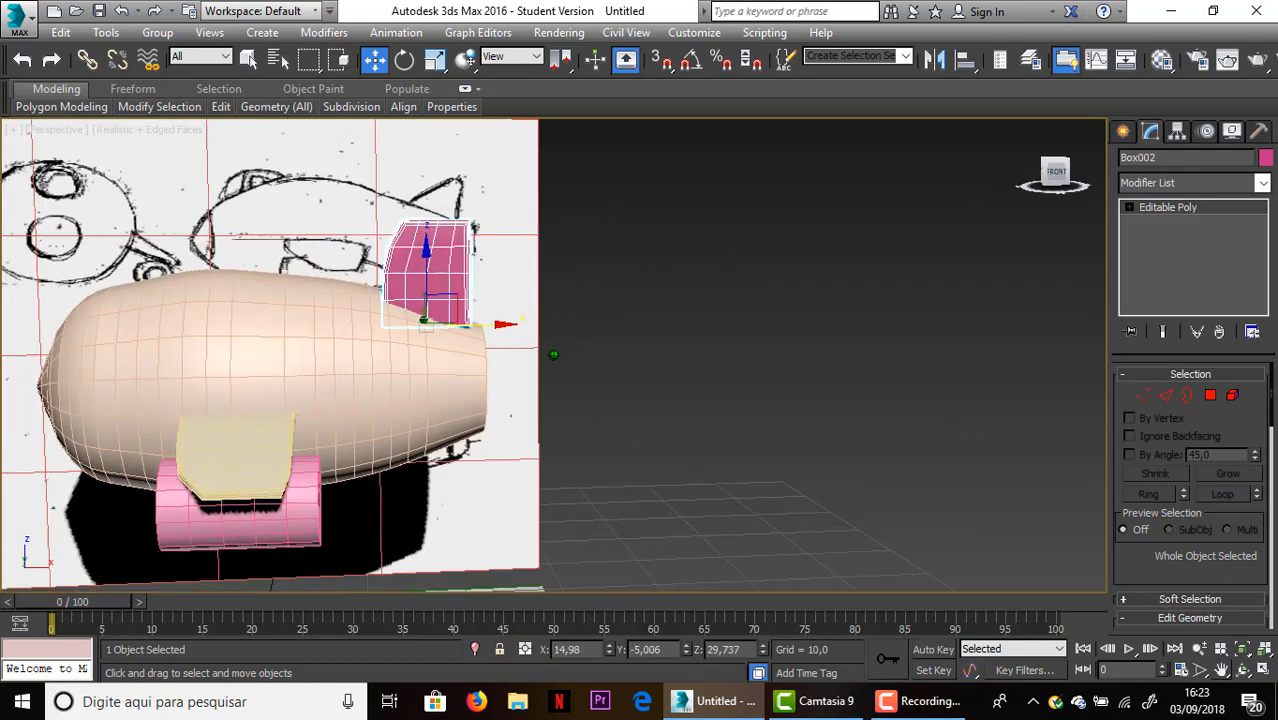
left_click_drag(1066, 191, 1225, 175)
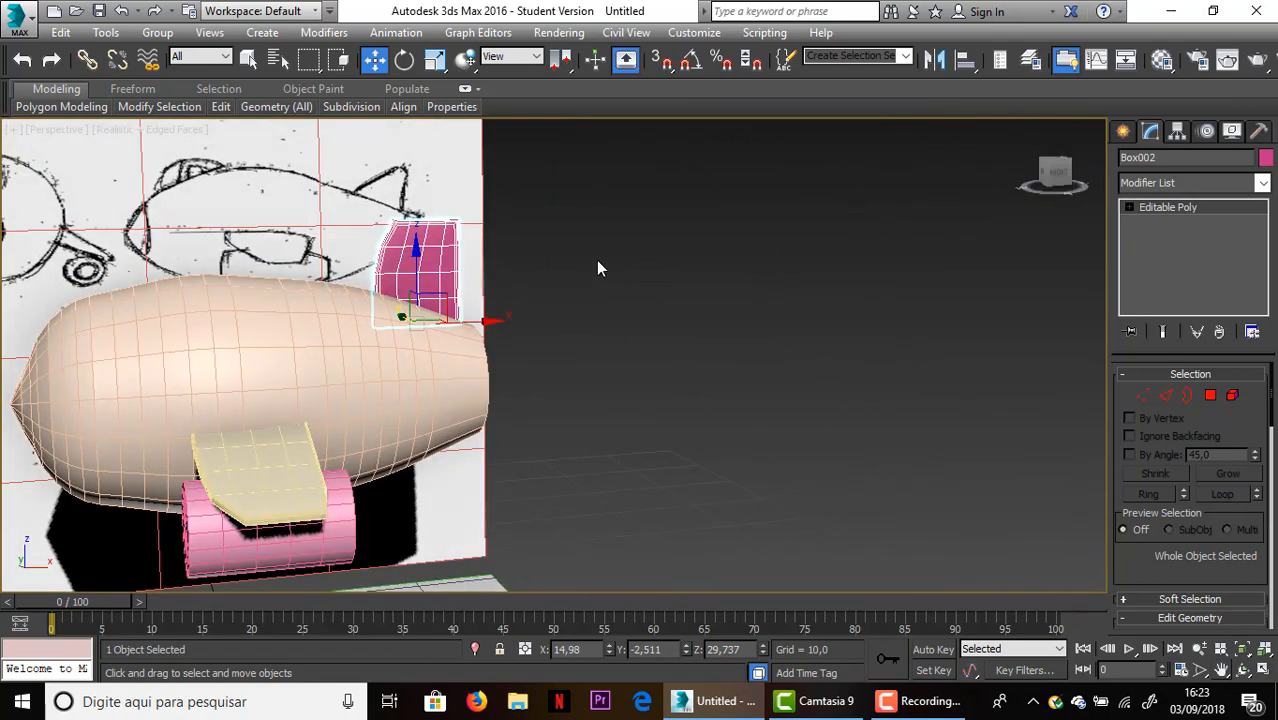
Select the edge loop across the chamfered top corner on the slanted side and move it inward along X to about 13.71
scroll(596, 260, "up", 3)
scroll(545, 255, "up", 4)
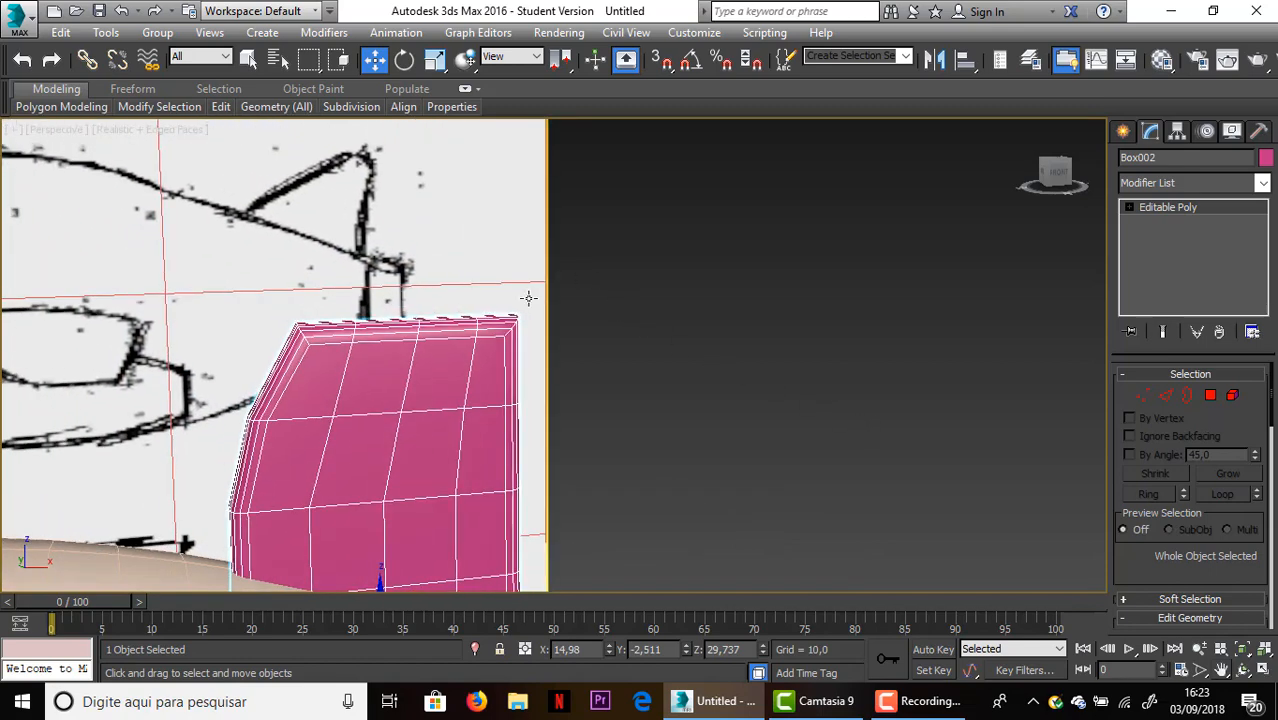
scroll(536, 297, "up", 3)
middle_click_drag(536, 297, 725, 337)
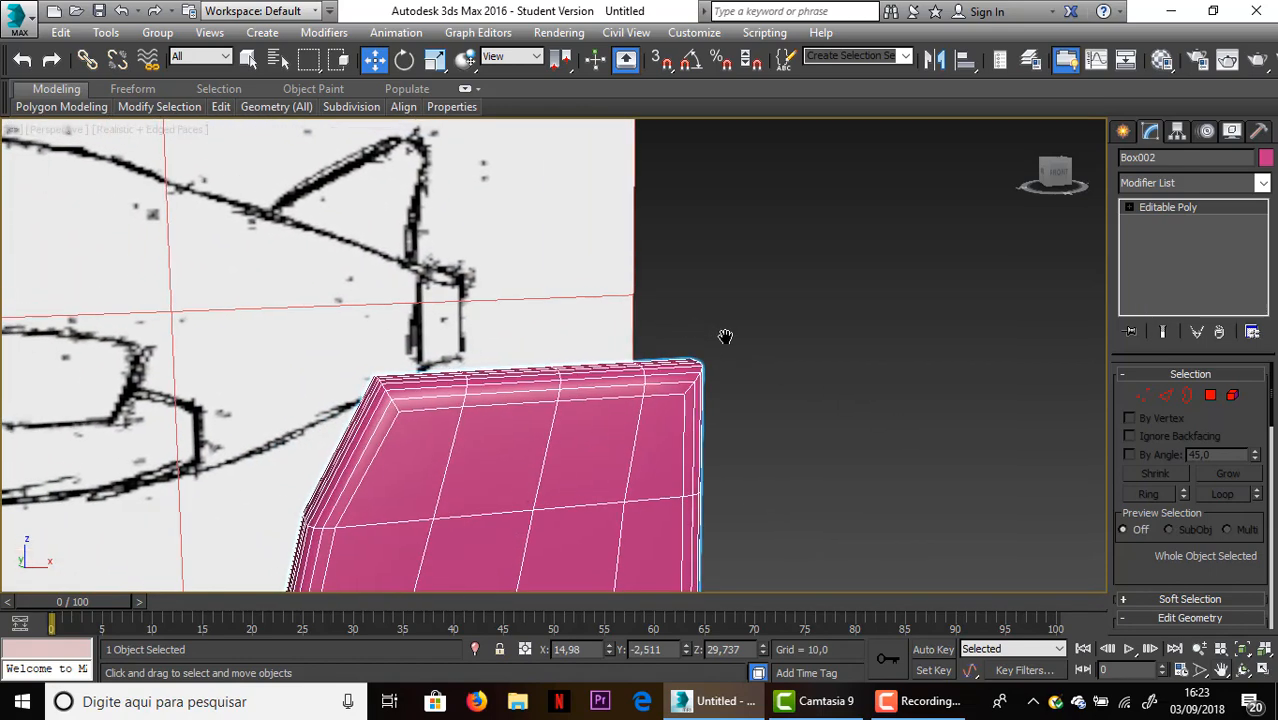
left_click(1166, 394)
left_click(392, 404)
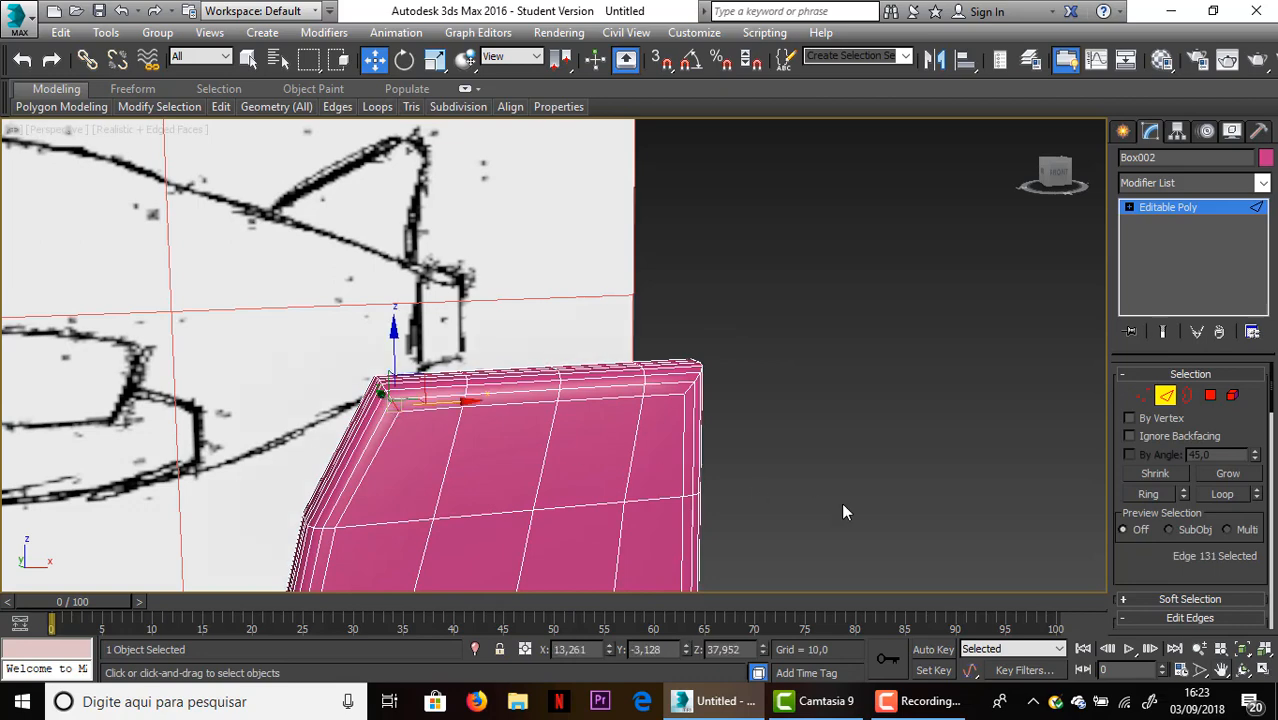
left_click(1230, 497)
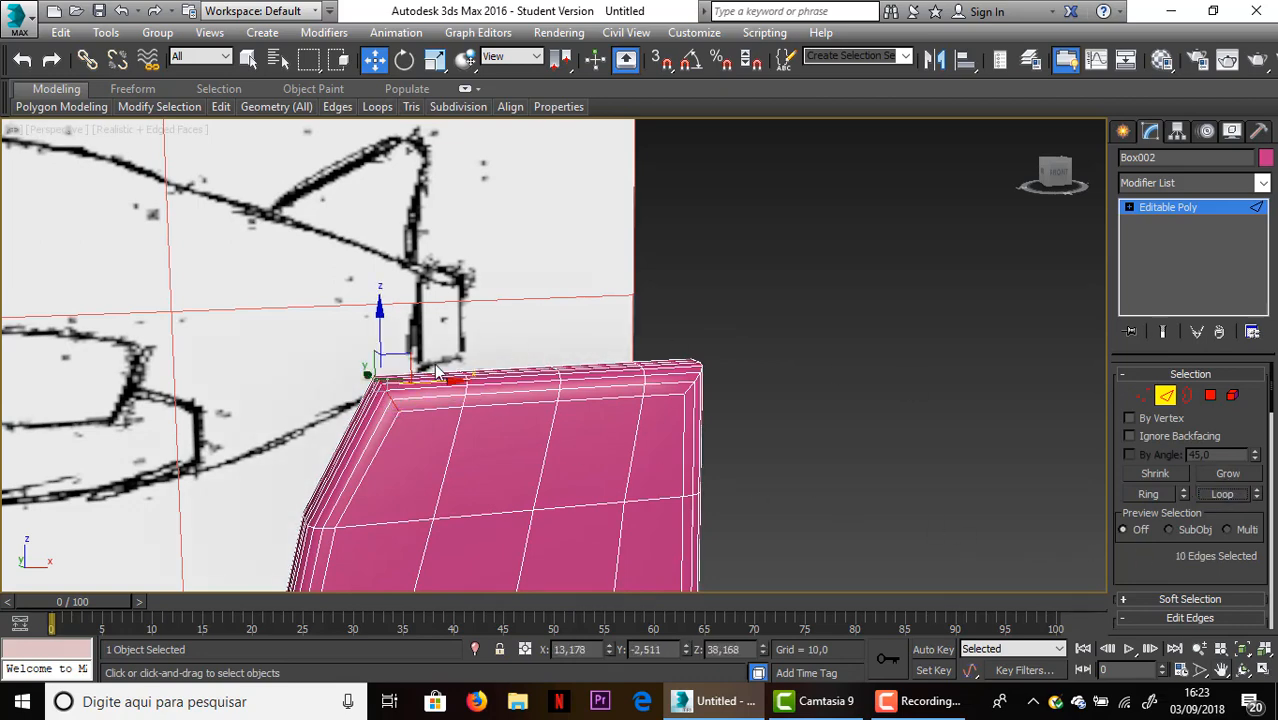
left_click_drag(435, 383, 498, 383)
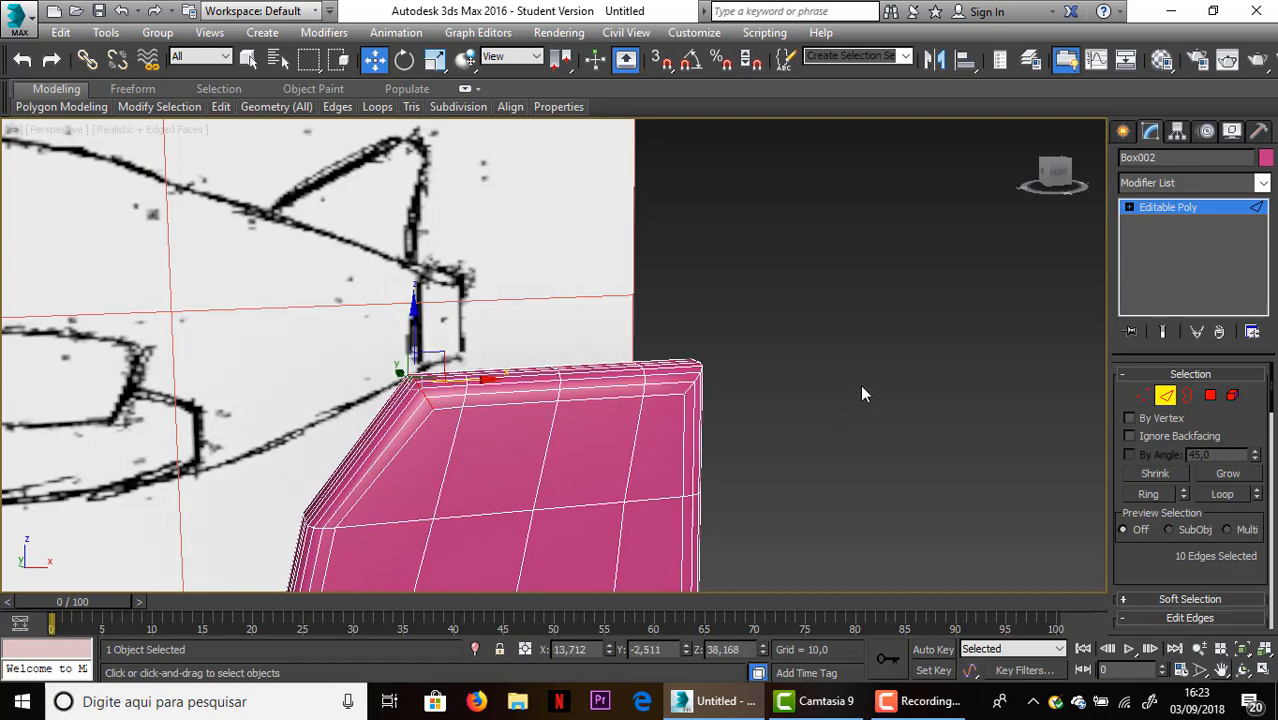
Examine the tail fin's shape and its placement on the fuselage against the reference sketch from several angles
middle_click_drag(992, 258, 939, 266, "alt")
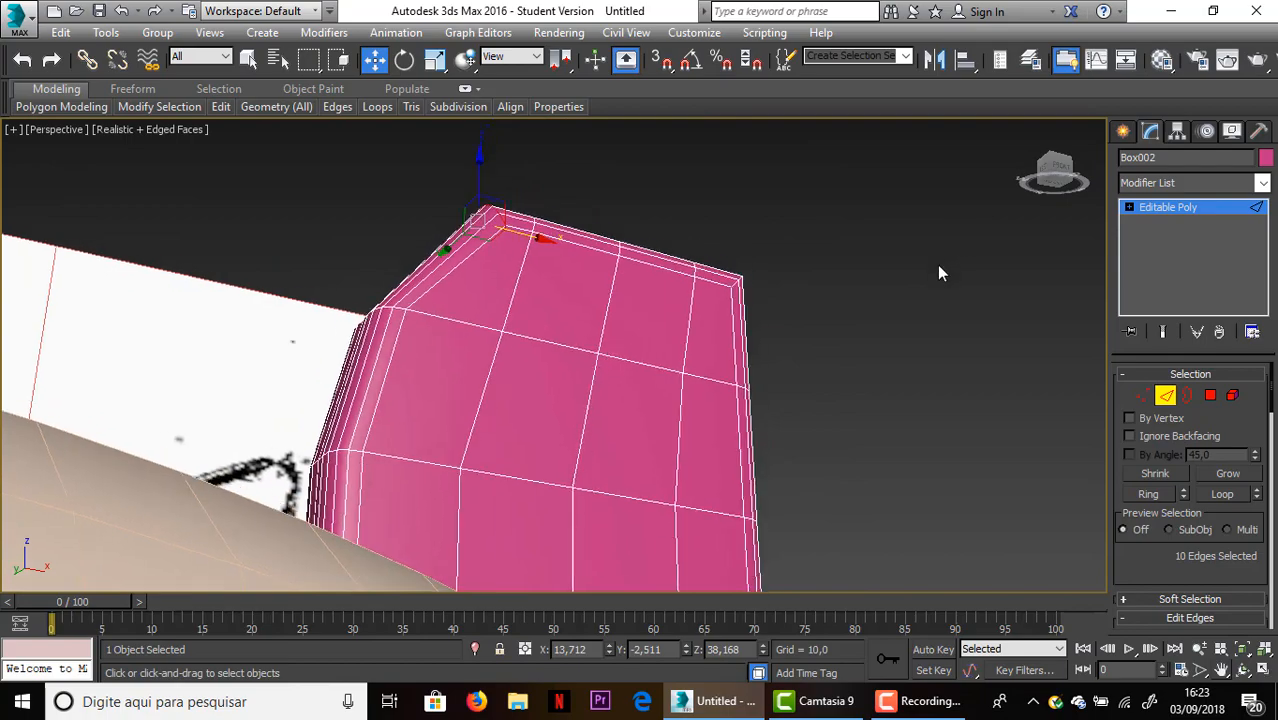
scroll(945, 258, "down", 5)
mouse_move(1068, 186)
left_mouse_down()
mouse_move(1034, 198)
mouse_move(1038, 215)
mouse_move(1090, 225)
mouse_move(1030, 205)
mouse_move(1024, 190)
mouse_move(975, 183)
mouse_move(1090, 215)
mouse_move(1050, 205)
mouse_move(1028, 312)
left_mouse_up()
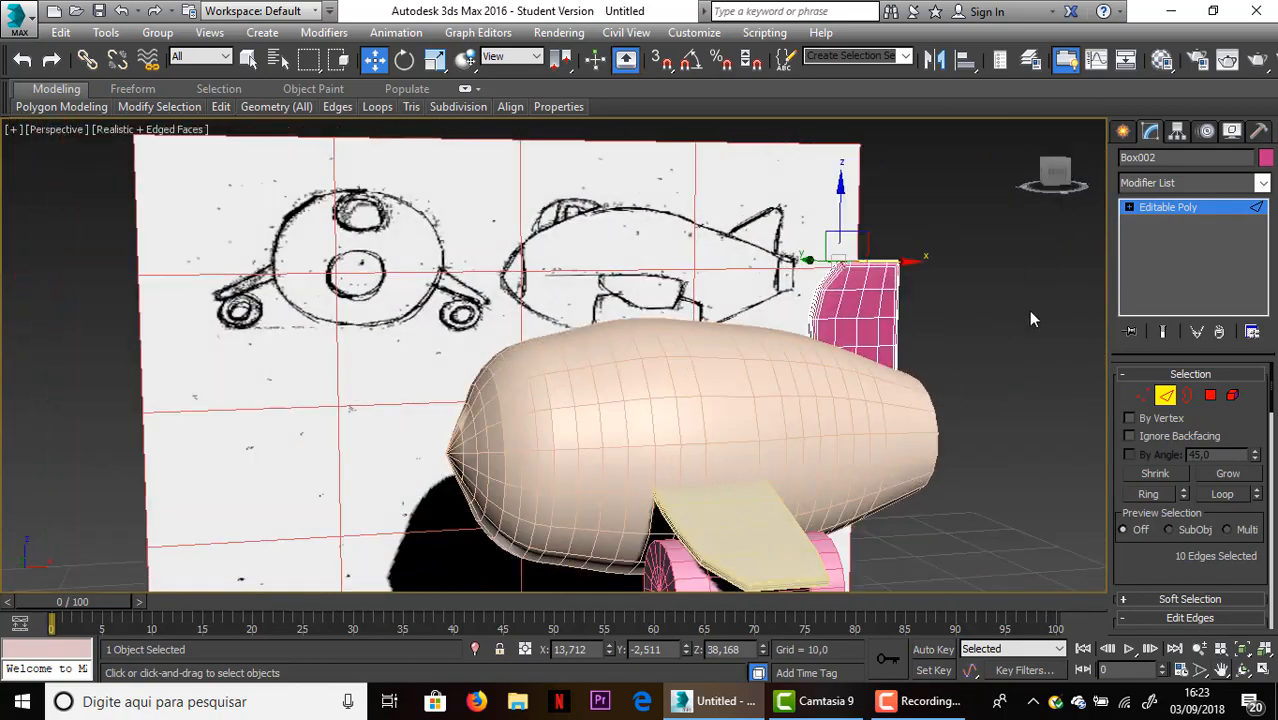
scroll(1007, 334, "up", 5)
scroll(950, 363, "up", 3)
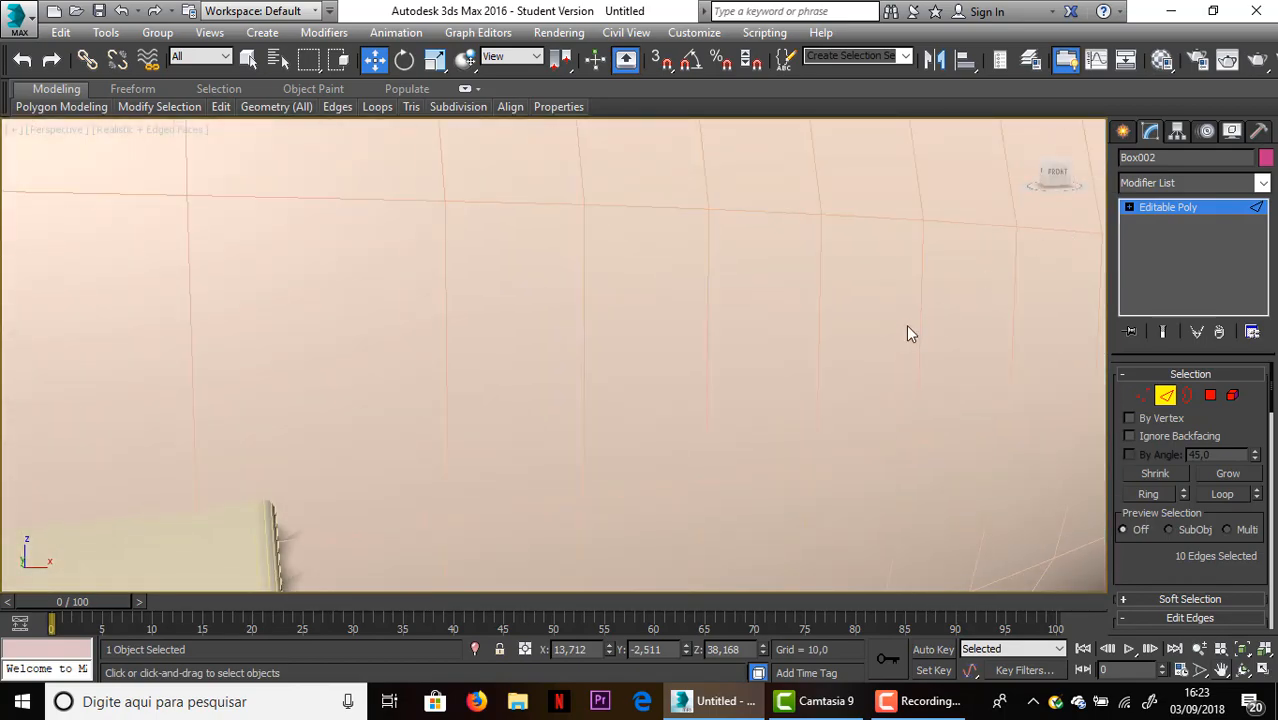
scroll(905, 333, "down", 8)
left_click_drag(1056, 183, 1080, 186)
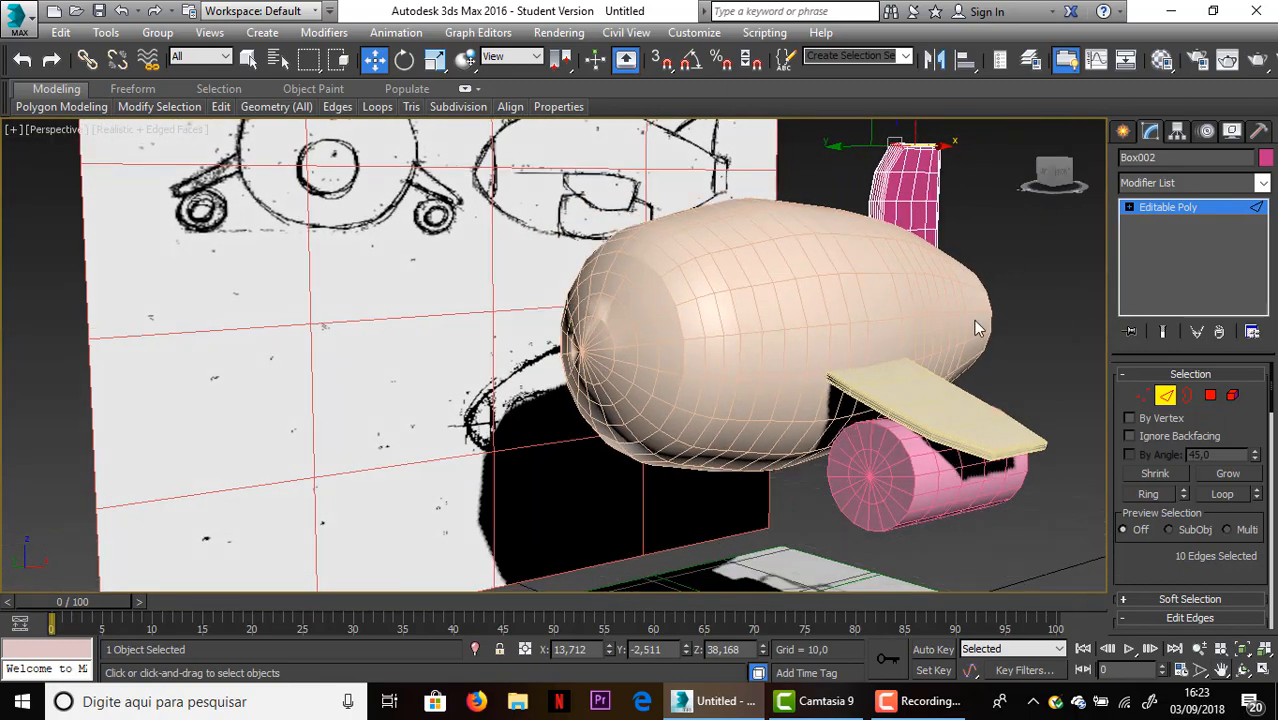
Leave the fin's edge editing and convert the wheel cylinder under the wing to an Editable Poly
scroll(971, 325, "up", 4)
middle_click_drag(967, 331, 889, 213)
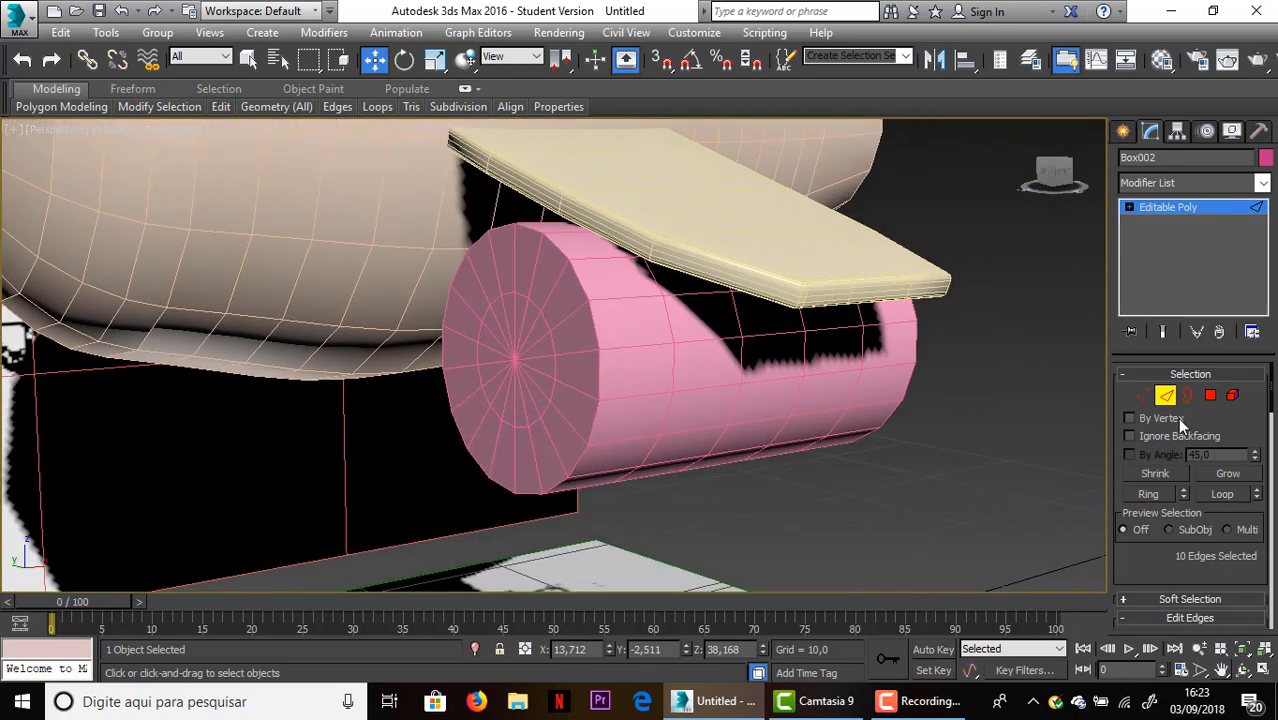
left_click(629, 273)
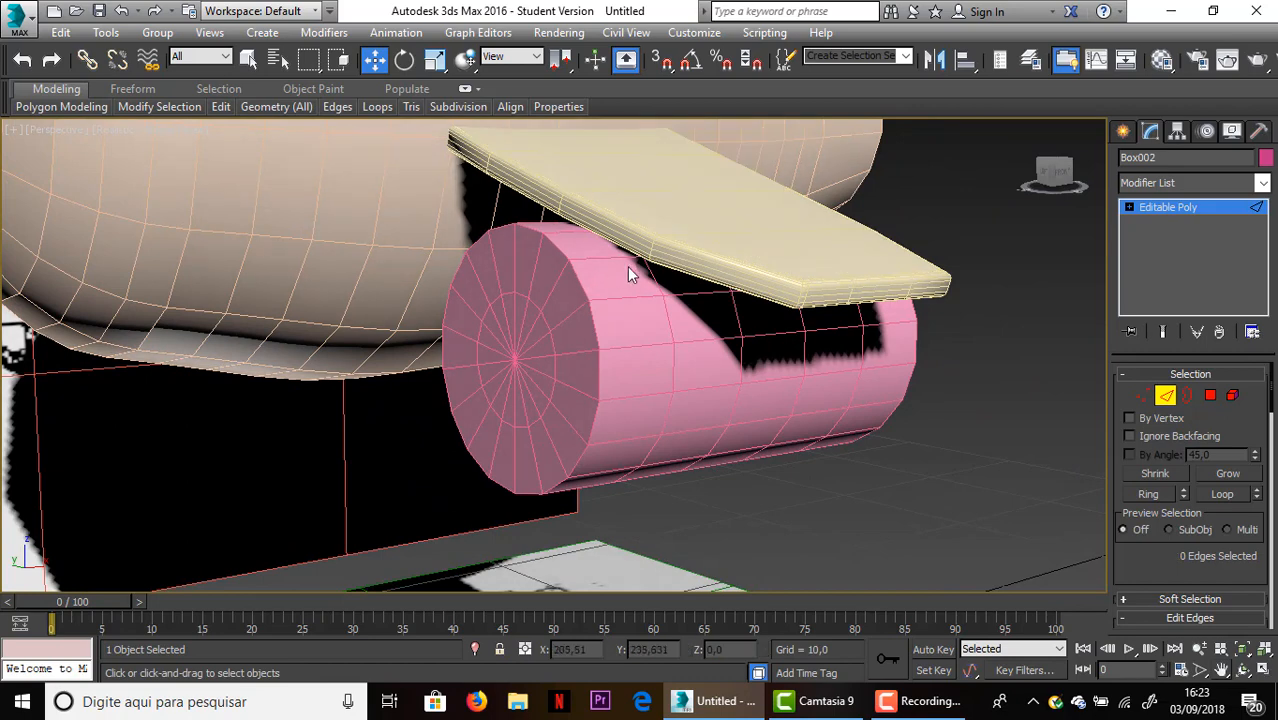
left_click(1167, 396)
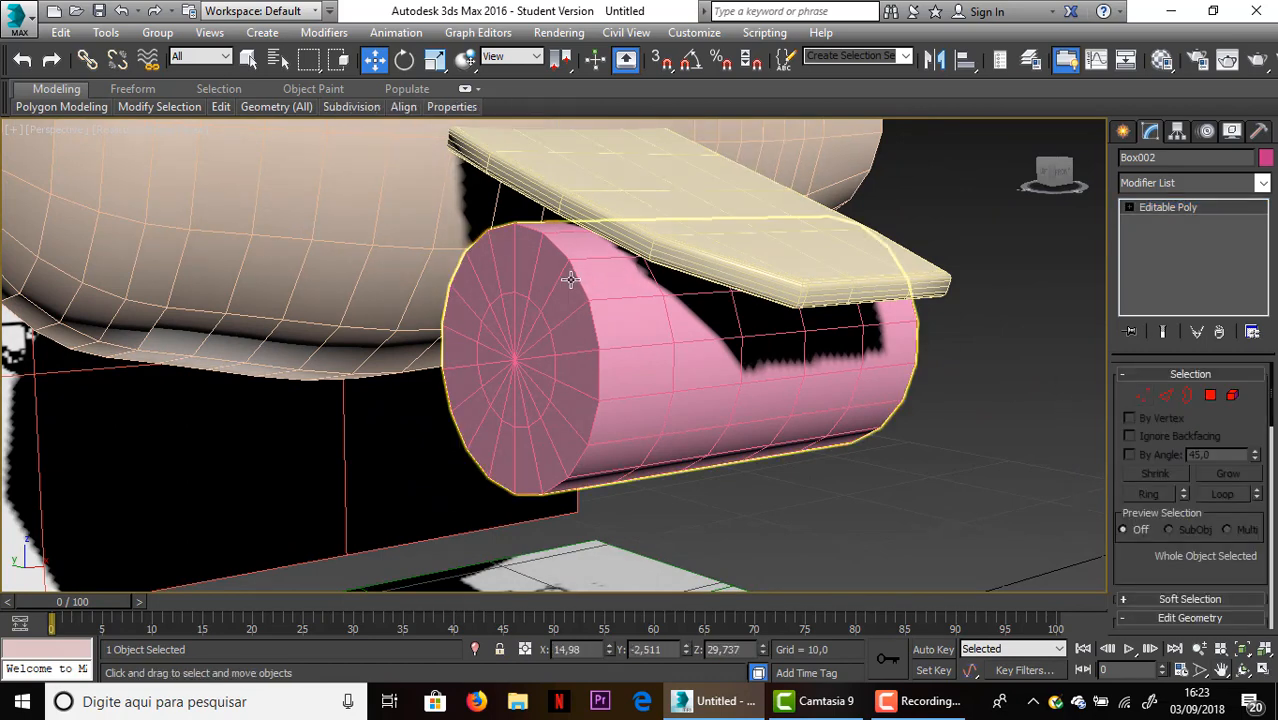
left_click(708, 334)
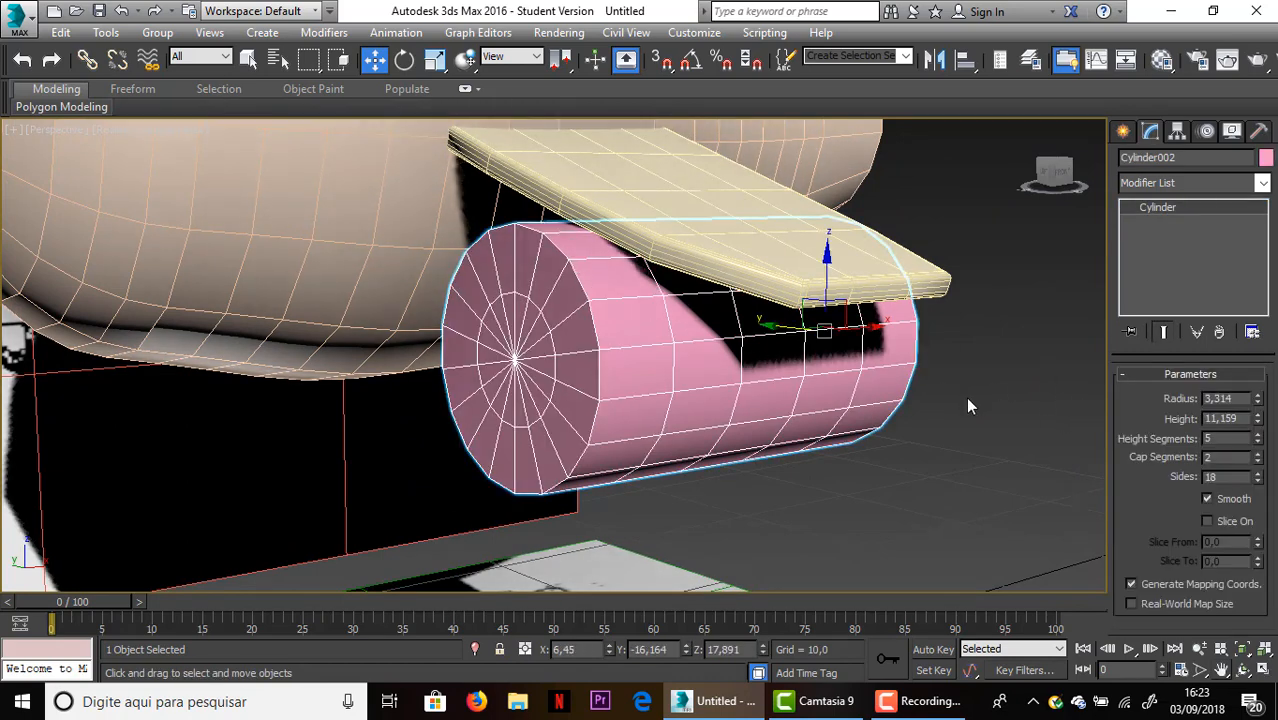
right_click(691, 339)
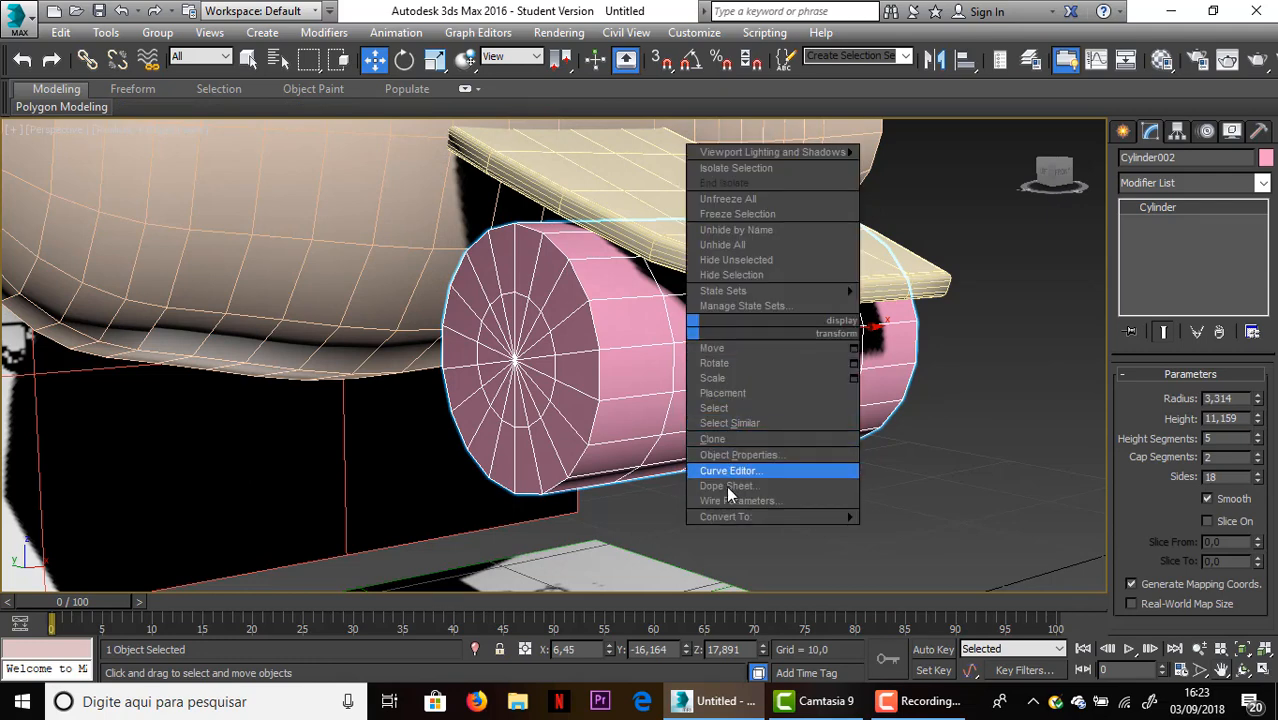
mouse_move(736, 516)
left_click(895, 536)
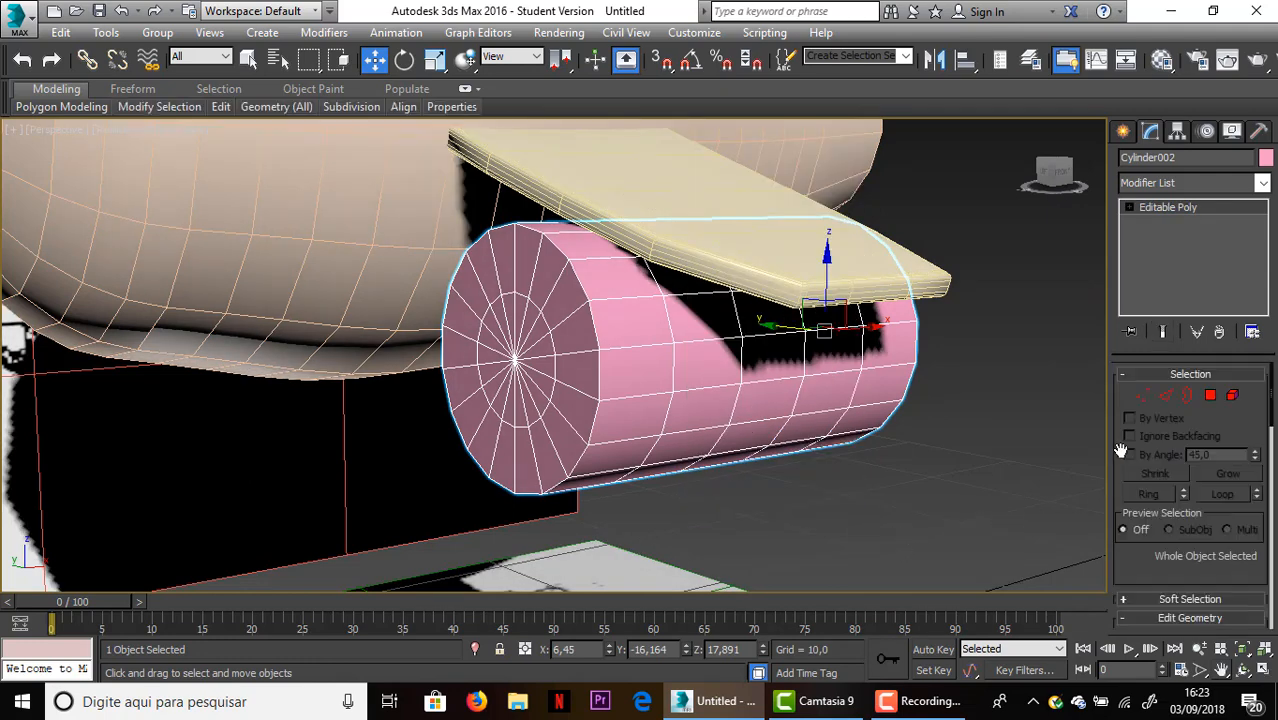
Select the outer edge loop of the wheel cylinder's front end and chamfer it by 1.0 with 1 segment
left_click(1167, 395)
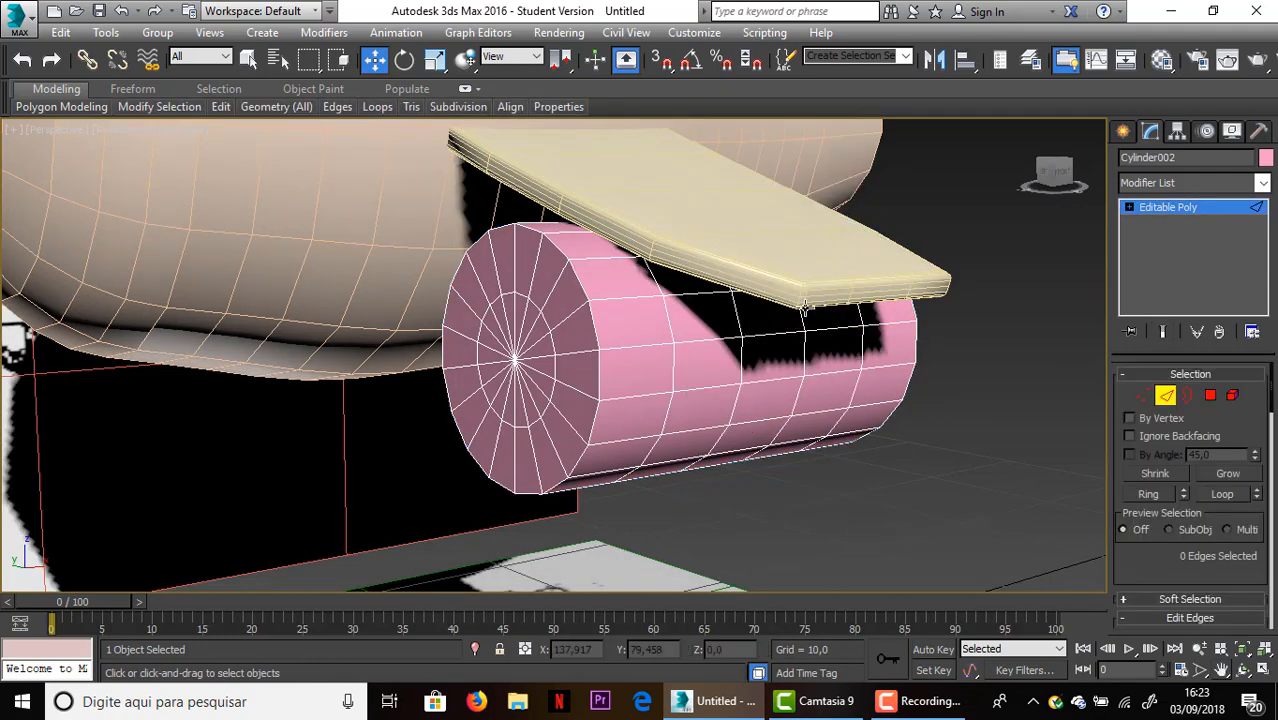
left_click(574, 272)
left_click(1222, 494)
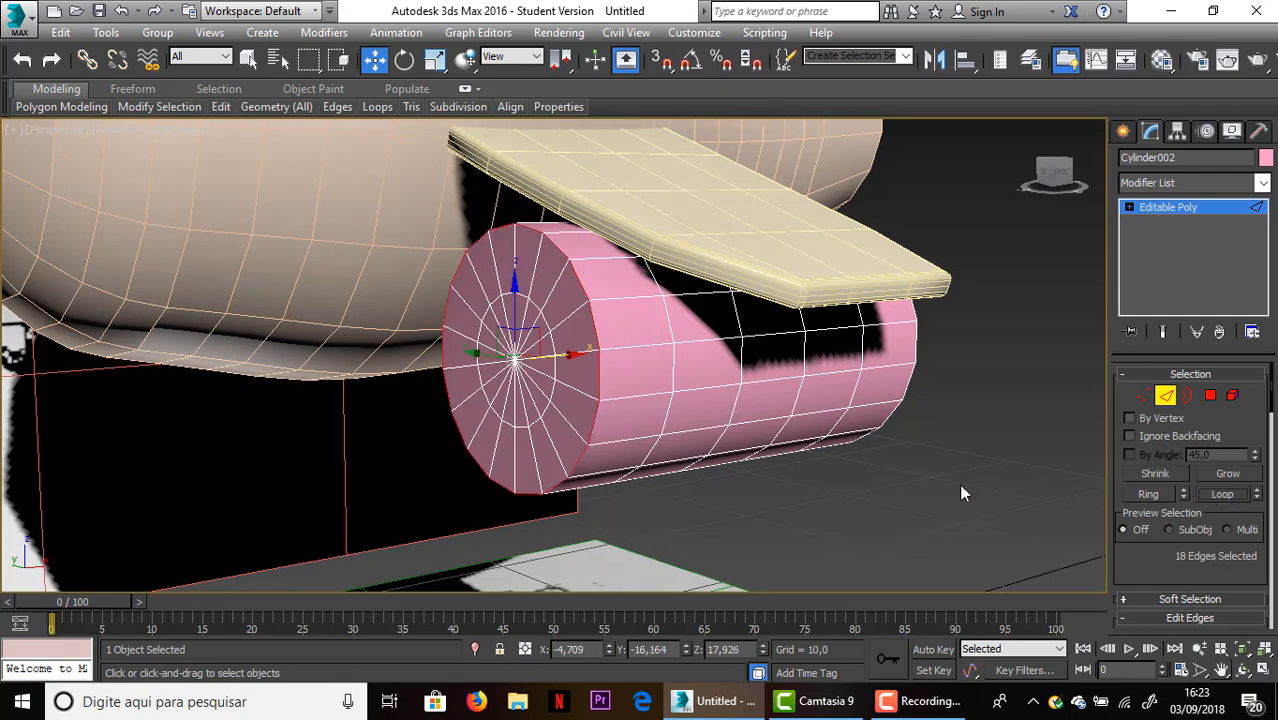
scroll(962, 488, "down", 4)
scroll(1161, 553, "down", 3)
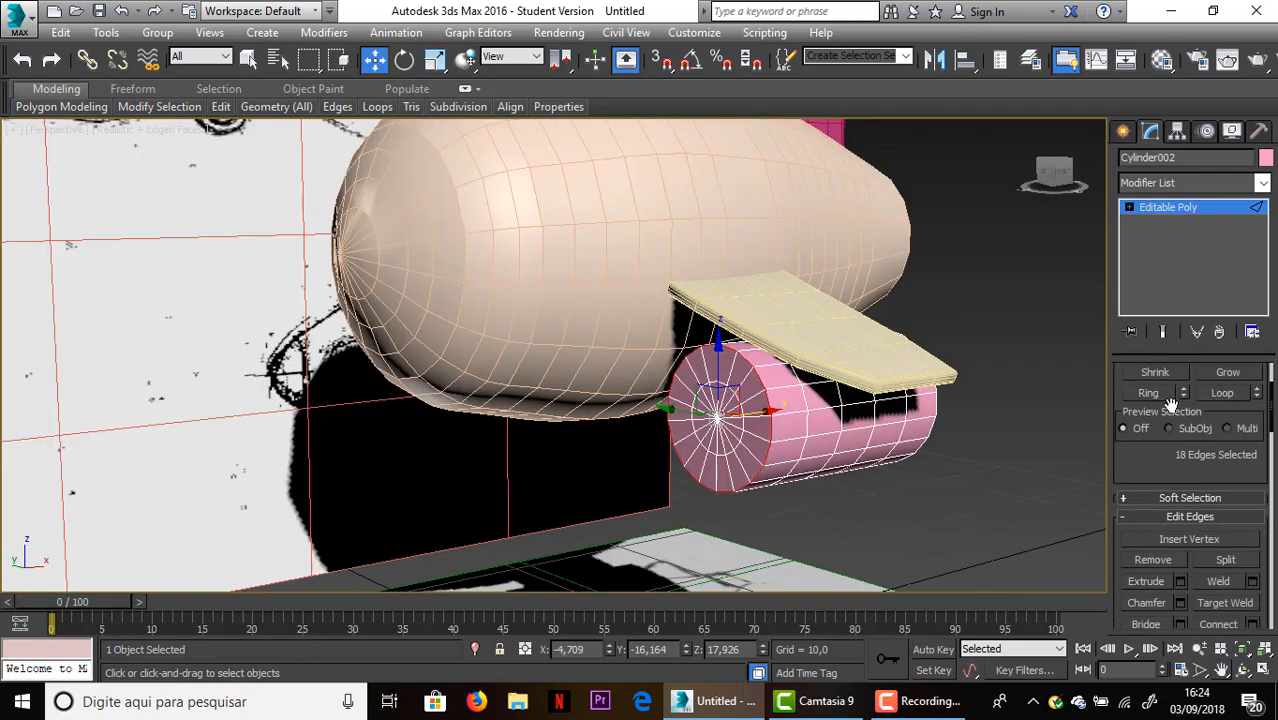
left_click(1181, 522)
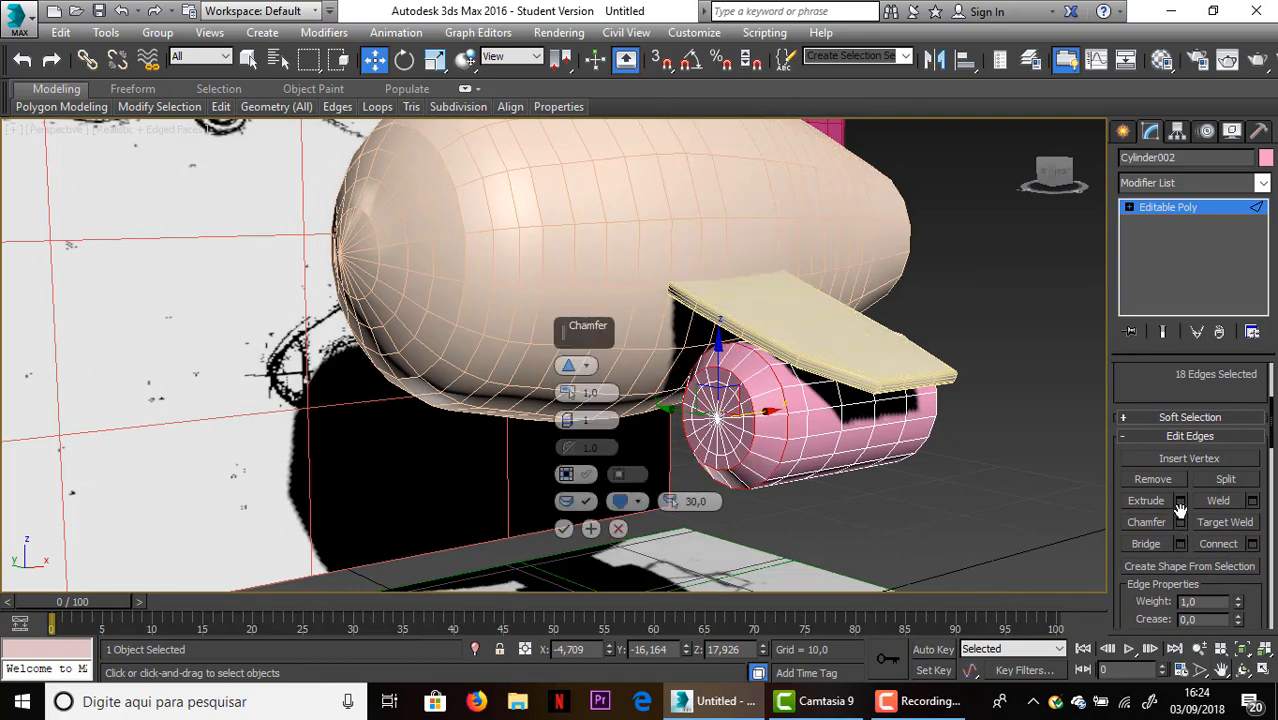
left_click(563, 530)
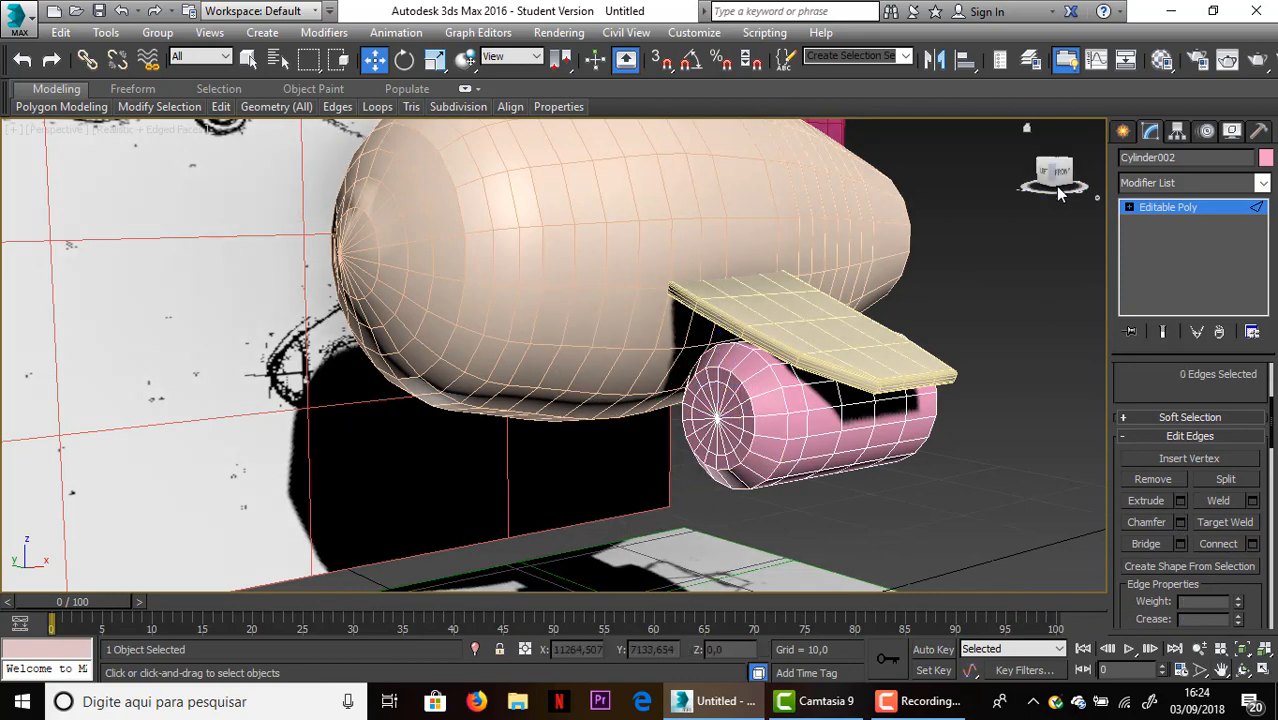
Select the outer edge loop of the cylinder's rear end and chamfer it by 1.0 with 1 segment
left_click_drag(1060, 192, 960, 210)
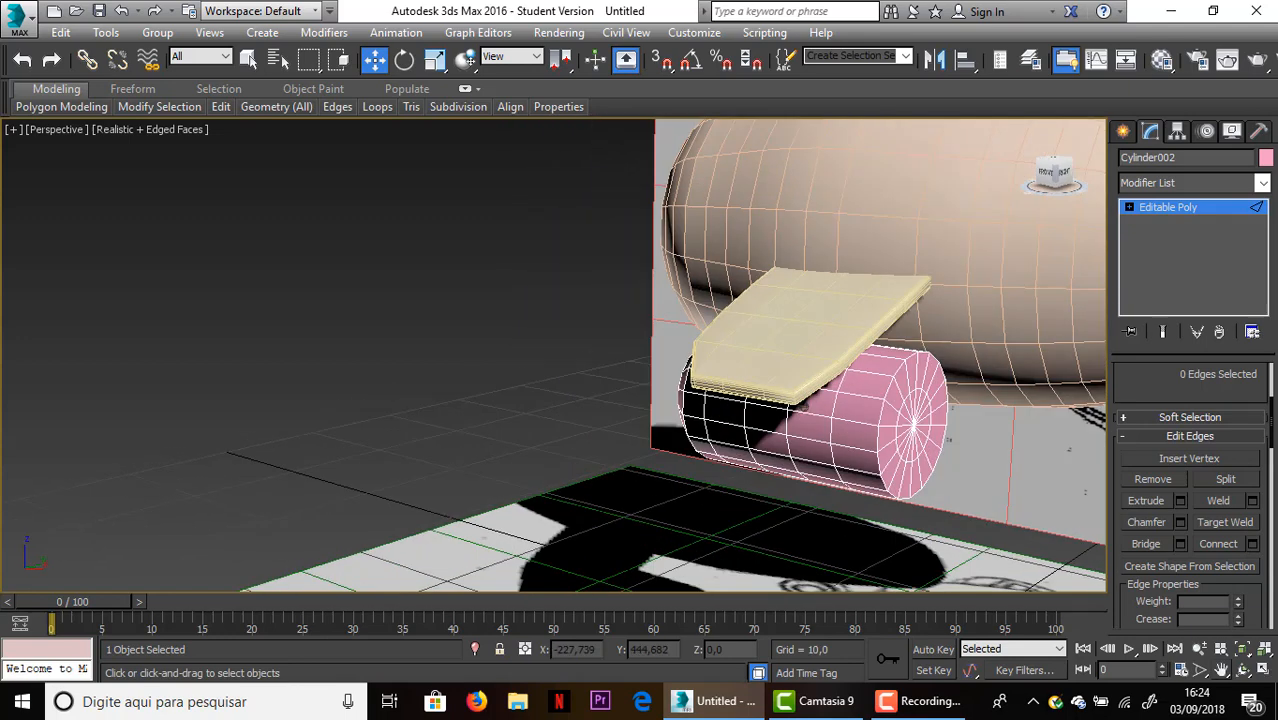
left_click(890, 368)
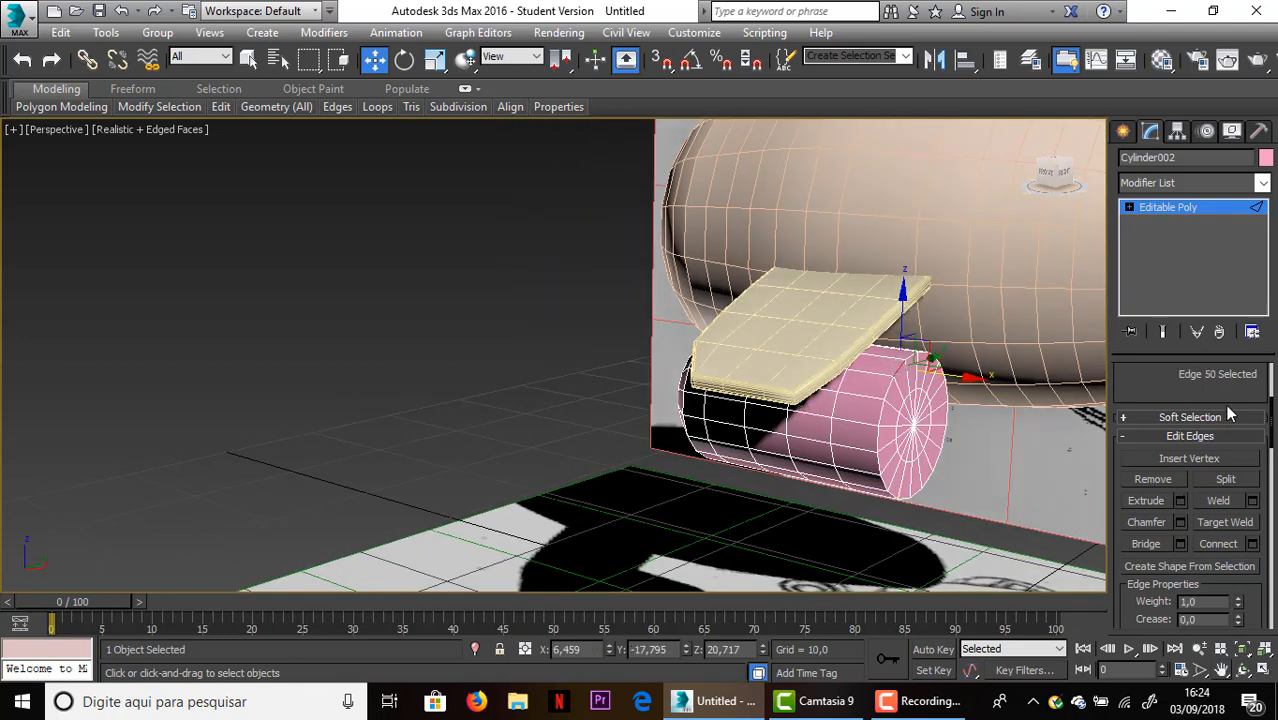
left_click_drag(1231, 396, 1240, 455)
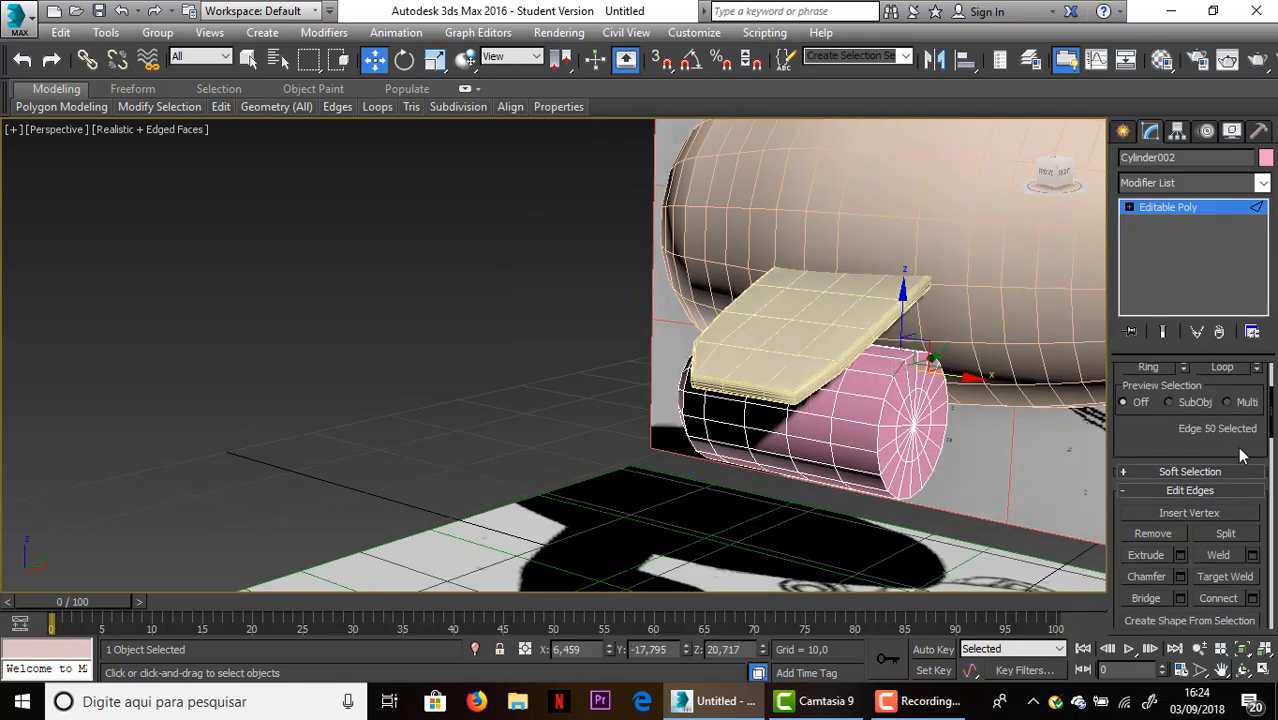
left_click(1224, 368)
left_click(1180, 577)
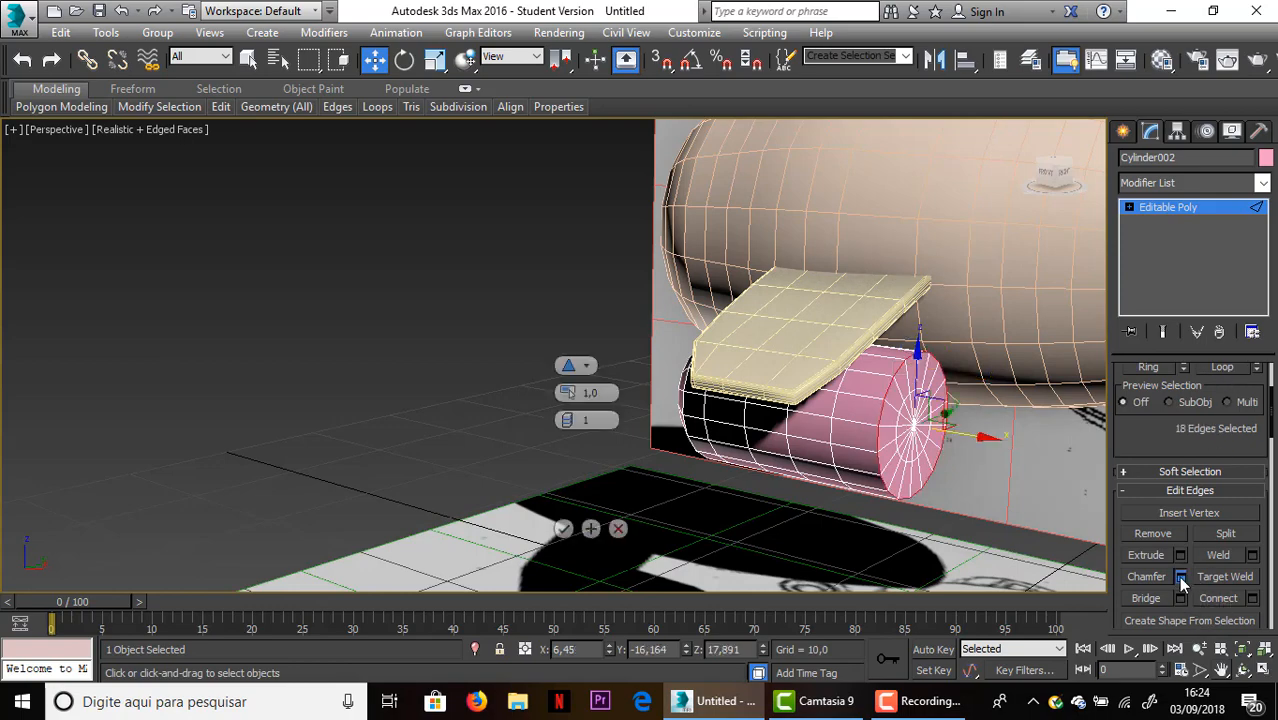
left_click(570, 528)
left_click(847, 509)
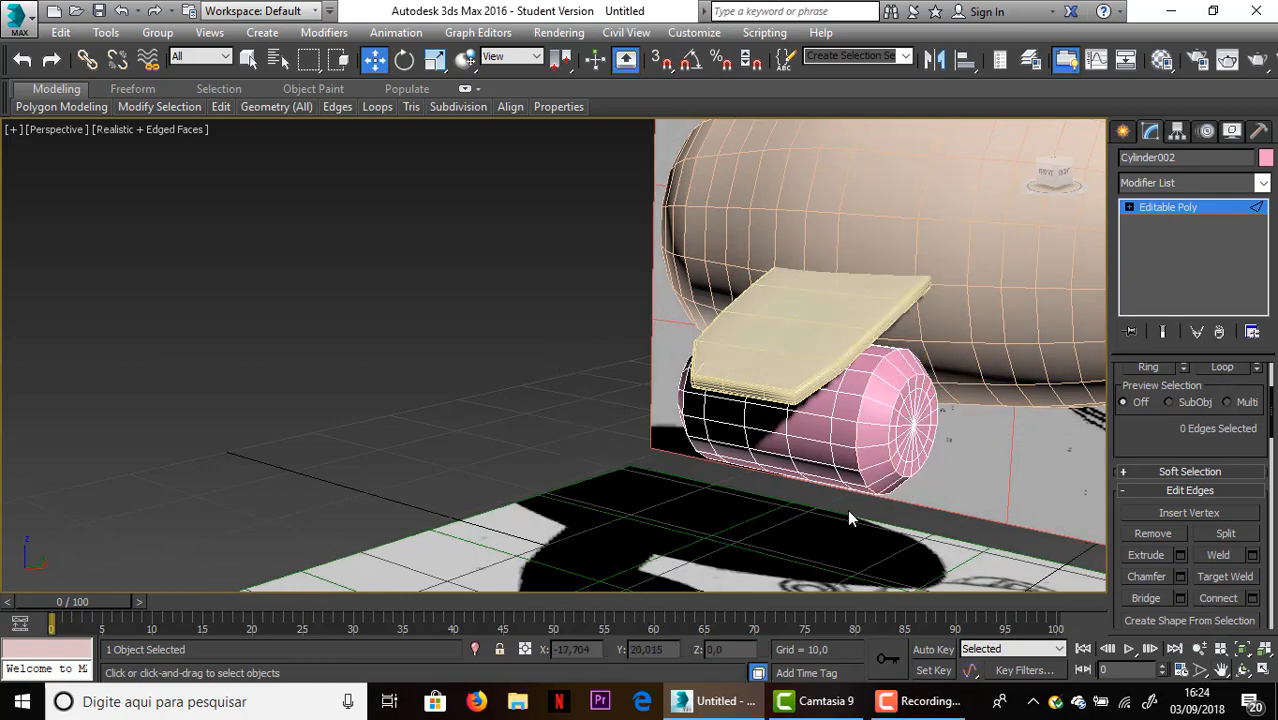
Select all the triangular polygons forming the inner circle of the cylinder's rear cap
scroll(873, 499, "up", 3)
middle_click_drag(873, 499, 811, 374)
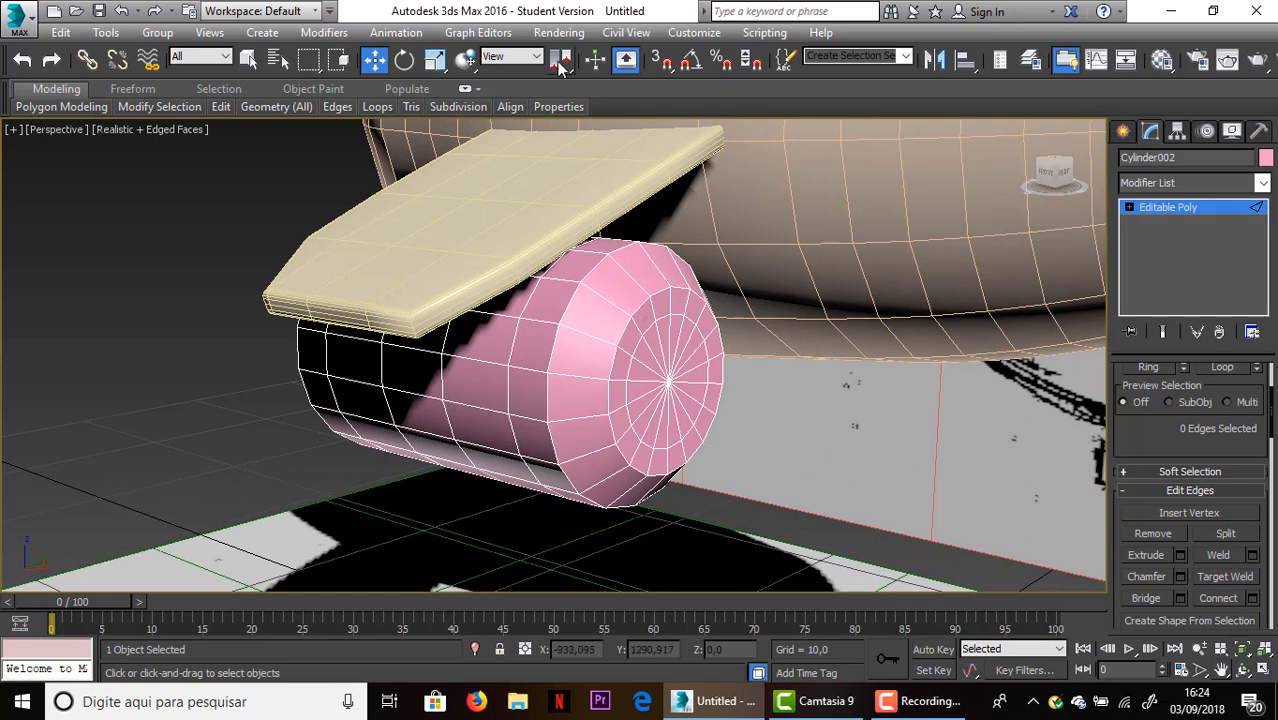
scroll(1205, 603, "up", 3)
left_click(1209, 395)
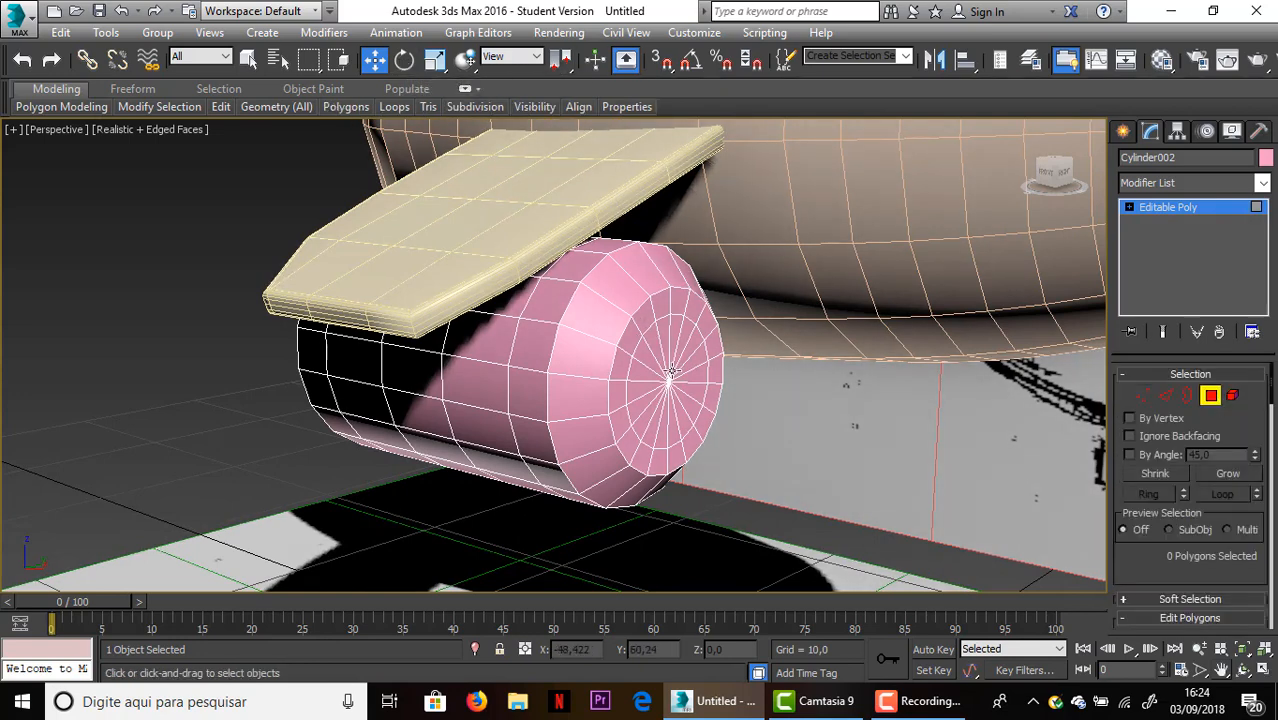
left_click(641, 322)
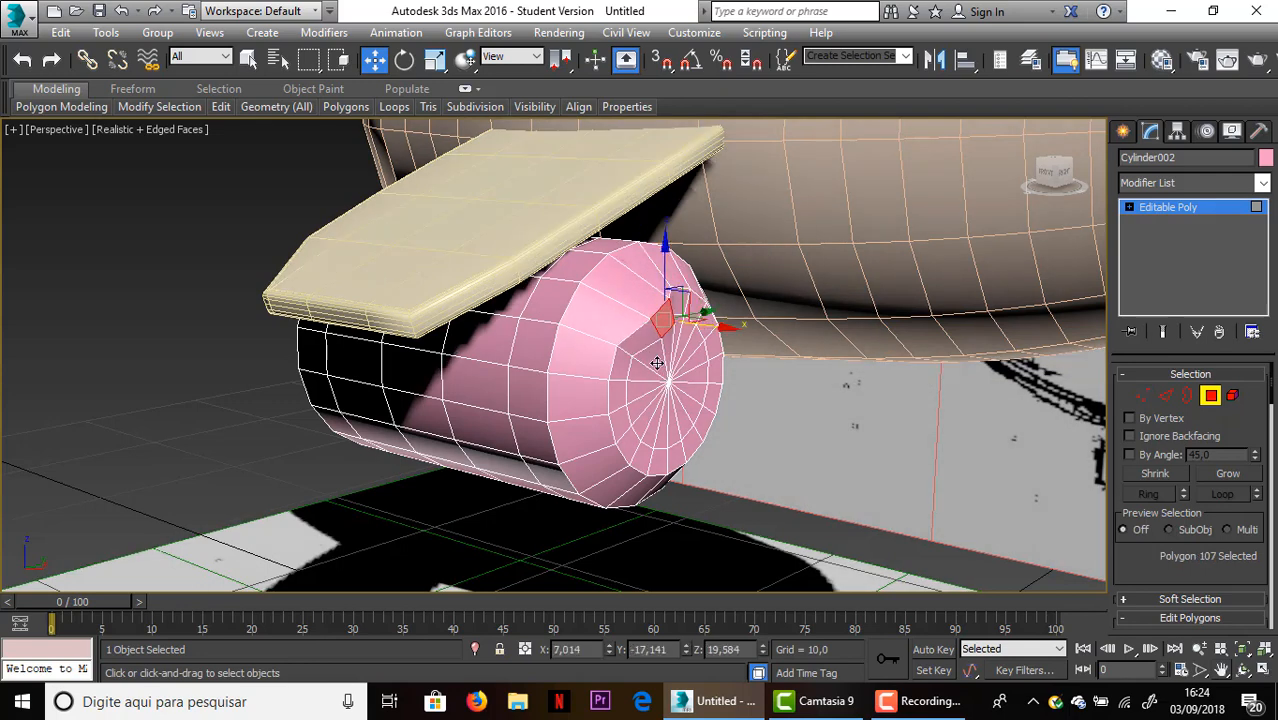
left_click(662, 347)
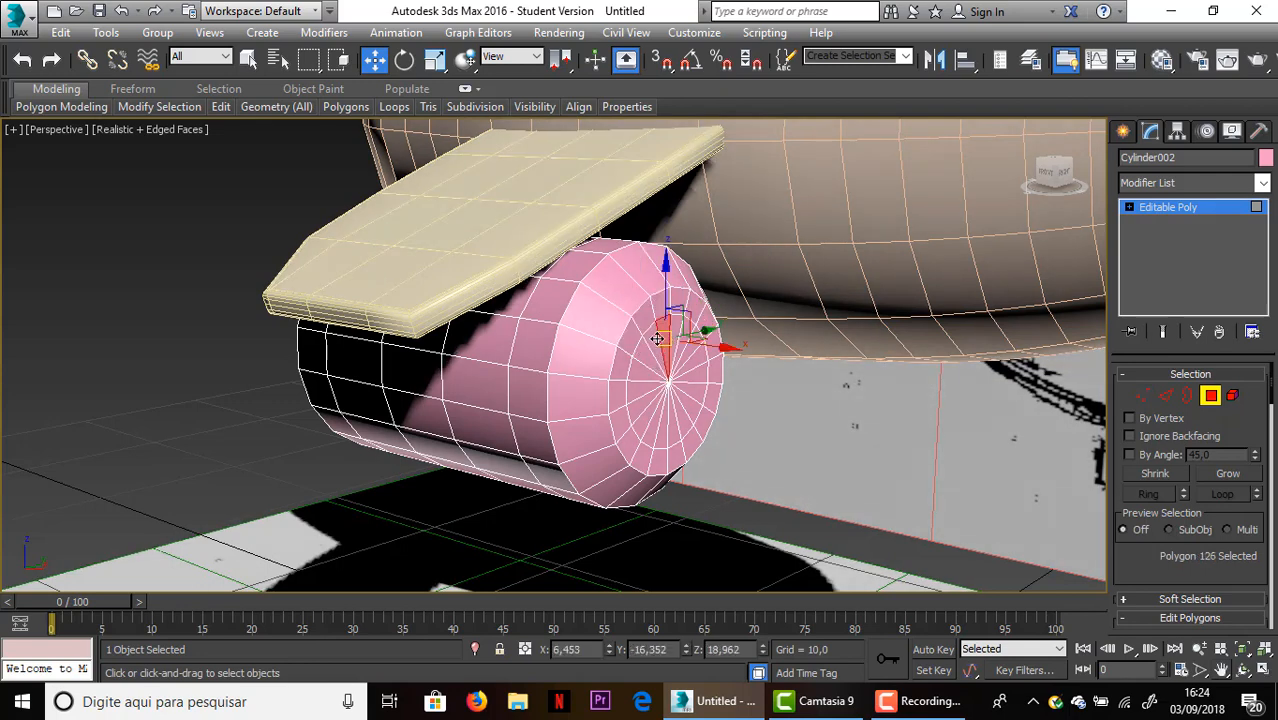
left_click(655, 348, "ctrl")
left_click(650, 362, "ctrl")
left_click(645, 378, "ctrl")
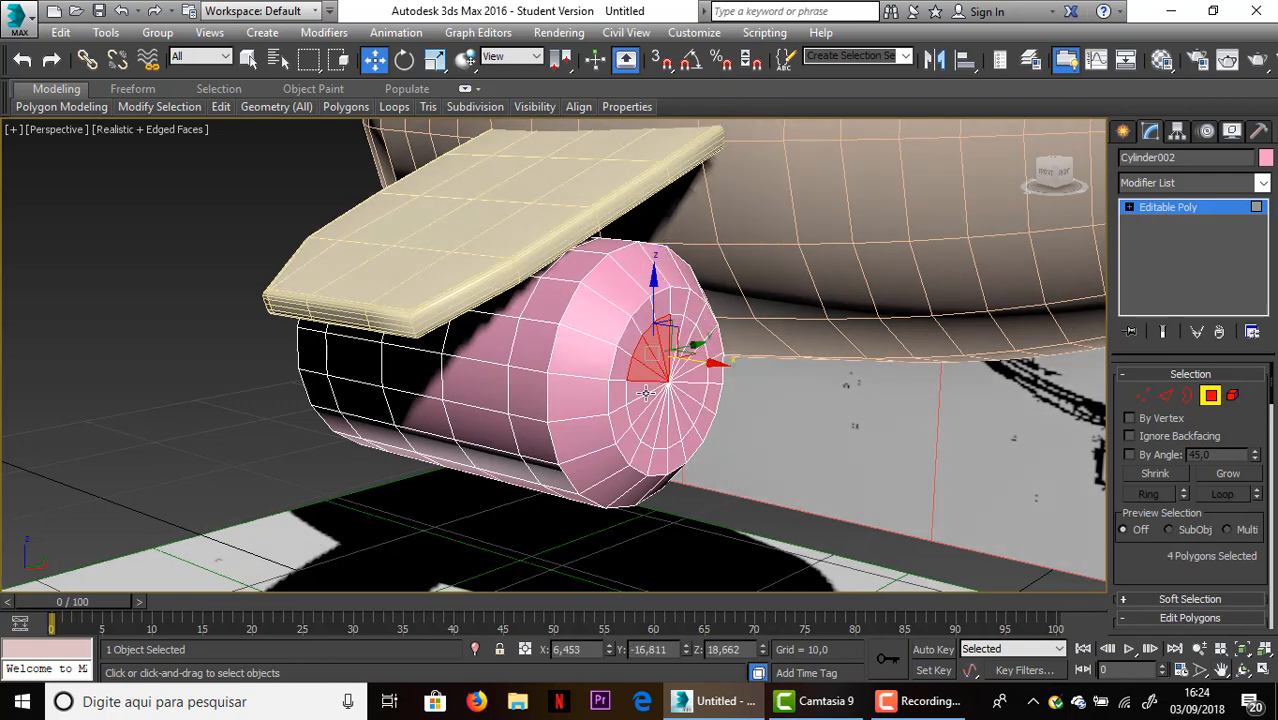
left_click(646, 394, "ctrl")
left_click(648, 404, "ctrl")
left_click(655, 415, "ctrl")
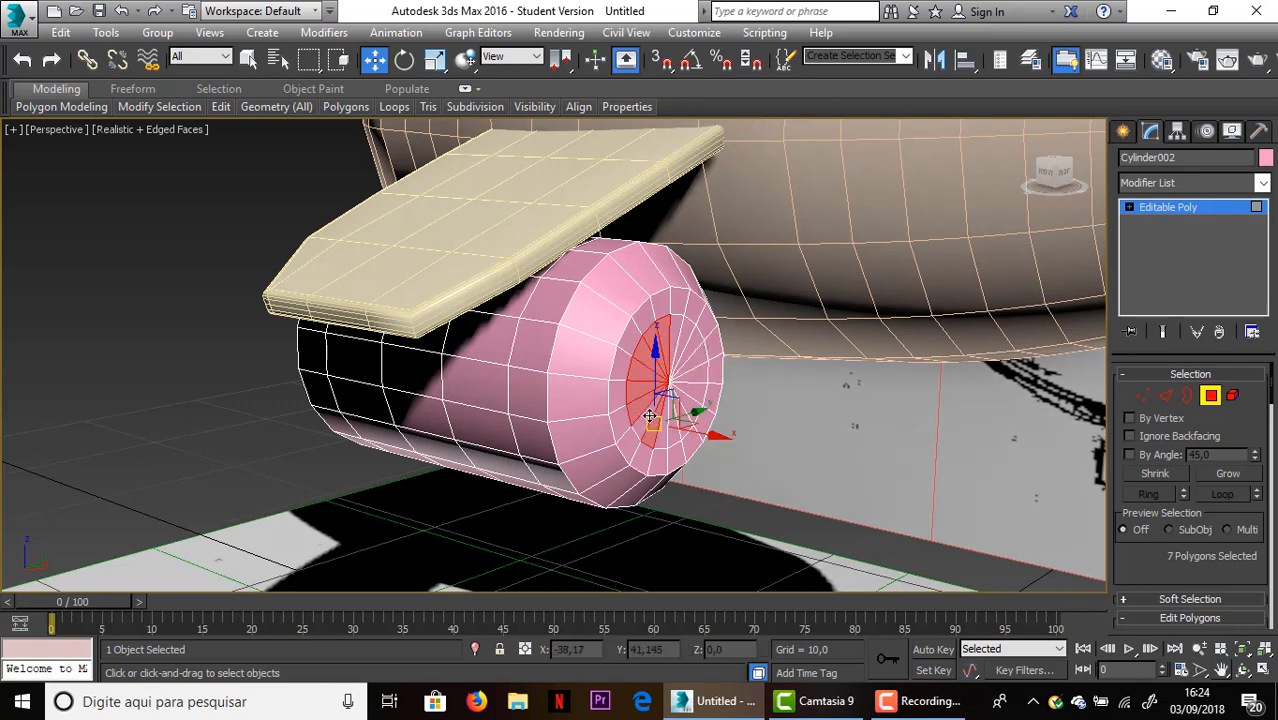
left_click(663, 421, "ctrl")
left_click(671, 426, "ctrl")
left_click(681, 420, "ctrl")
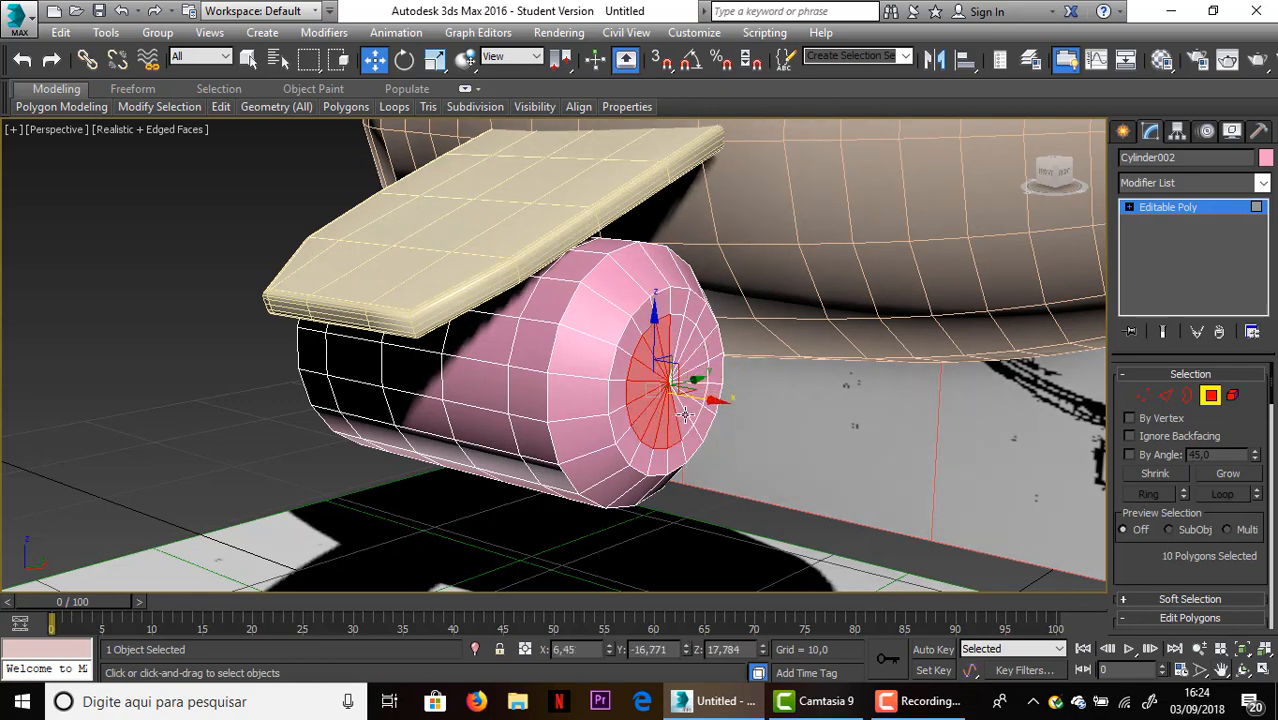
left_click(688, 410, "ctrl")
left_click(693, 400, "ctrl")
left_click(695, 388, "ctrl")
left_click(694, 375, "ctrl")
left_click(690, 362, "ctrl")
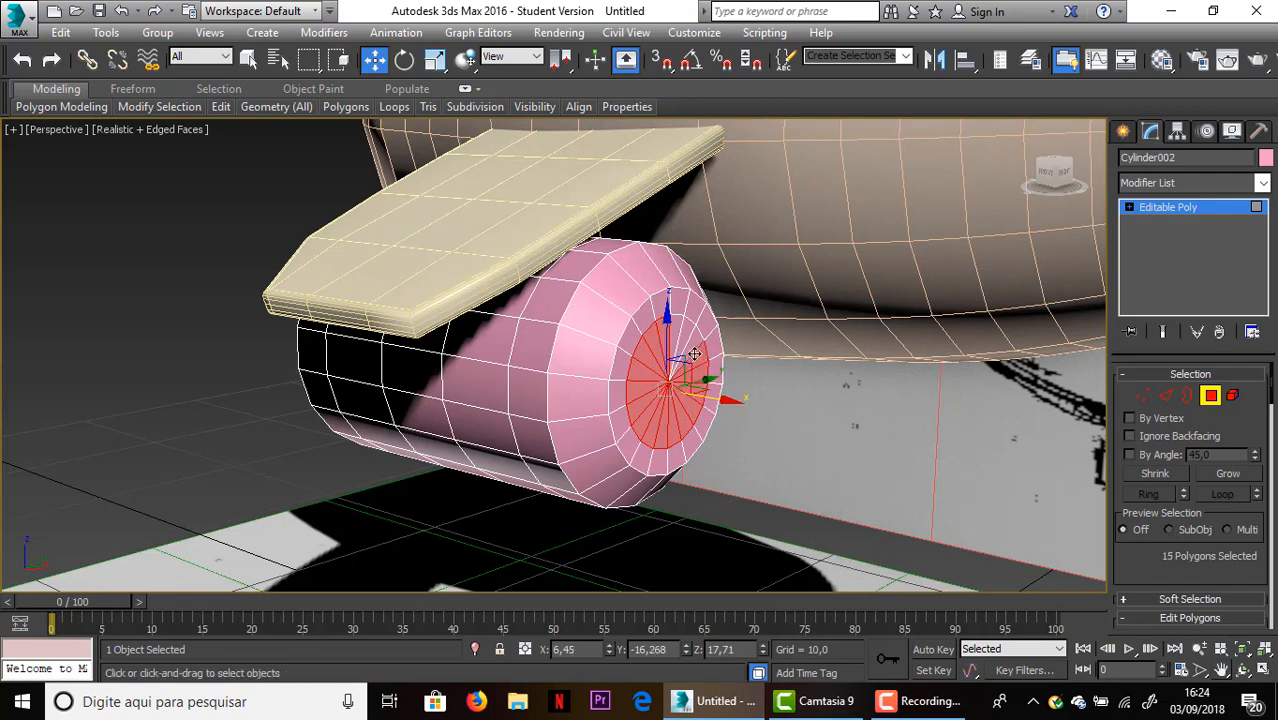
left_click(684, 349, "ctrl")
left_click(677, 336, "ctrl")
left_click(690, 338, "ctrl")
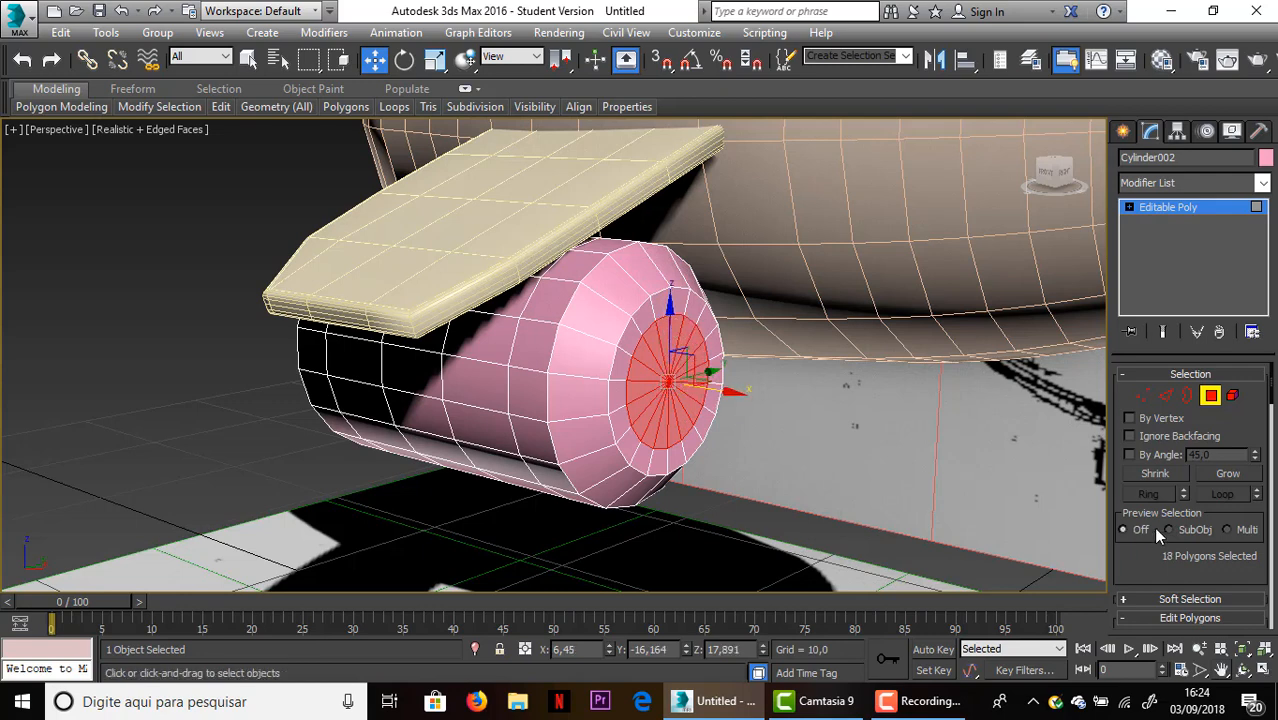
Extrude the selected rear cap polygons inward to about X 5.20 to form a recess, and clear the selection
left_click_drag(1155, 545, 1177, 370)
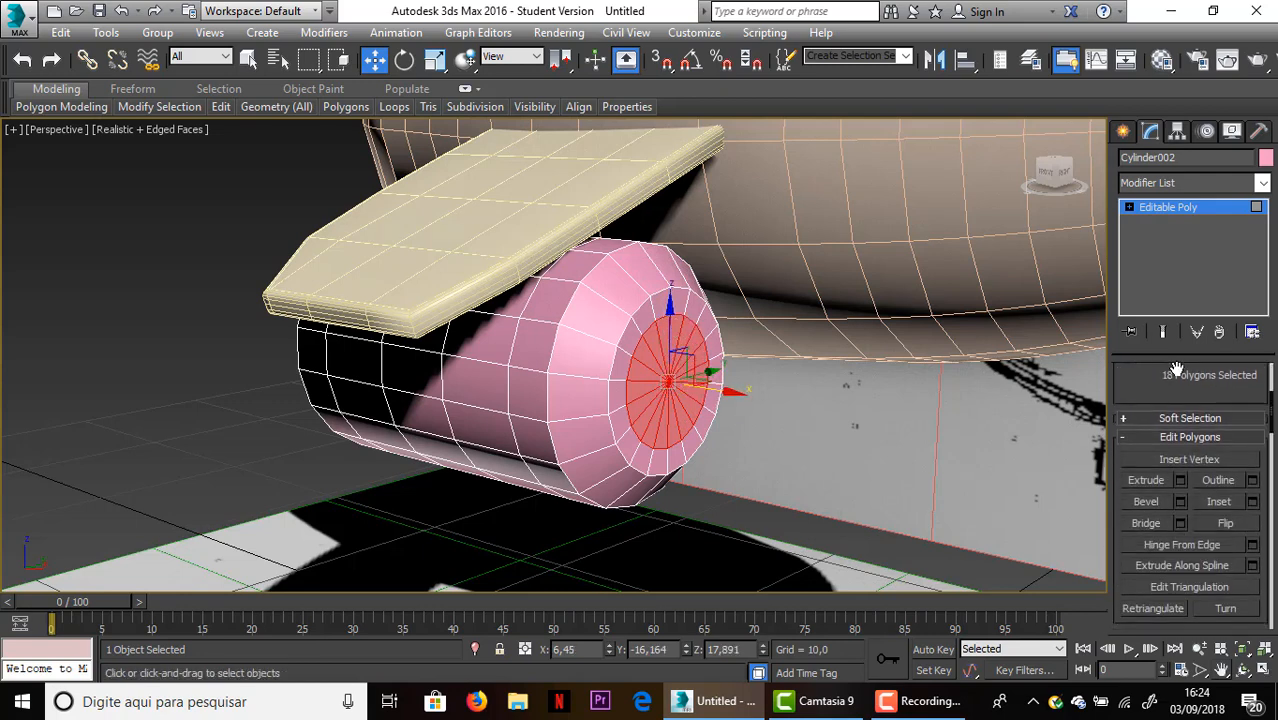
left_click(1180, 480)
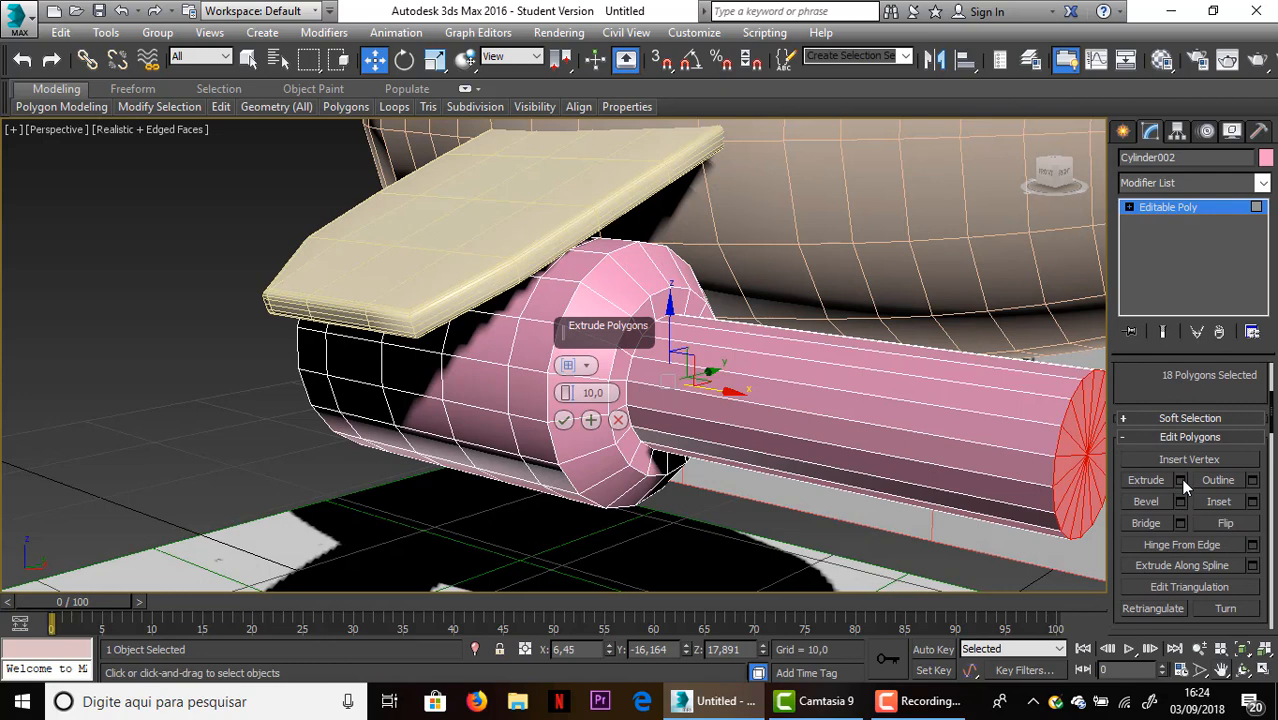
left_click_drag(566, 393, 583, 474)
left_click(563, 421)
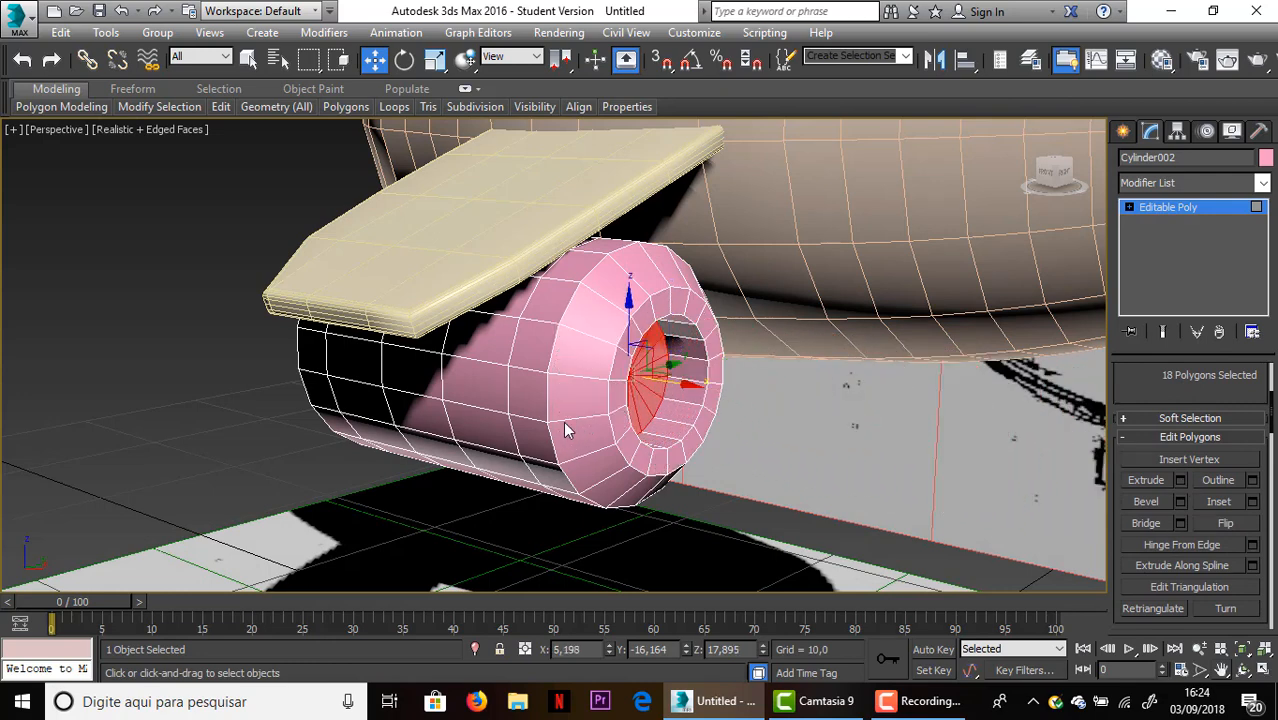
left_click(865, 488)
Select all the triangular polygons forming the inner circle of the wheel cylinder's front cap
left_click_drag(1053, 186, 1150, 200)
left_click(371, 374)
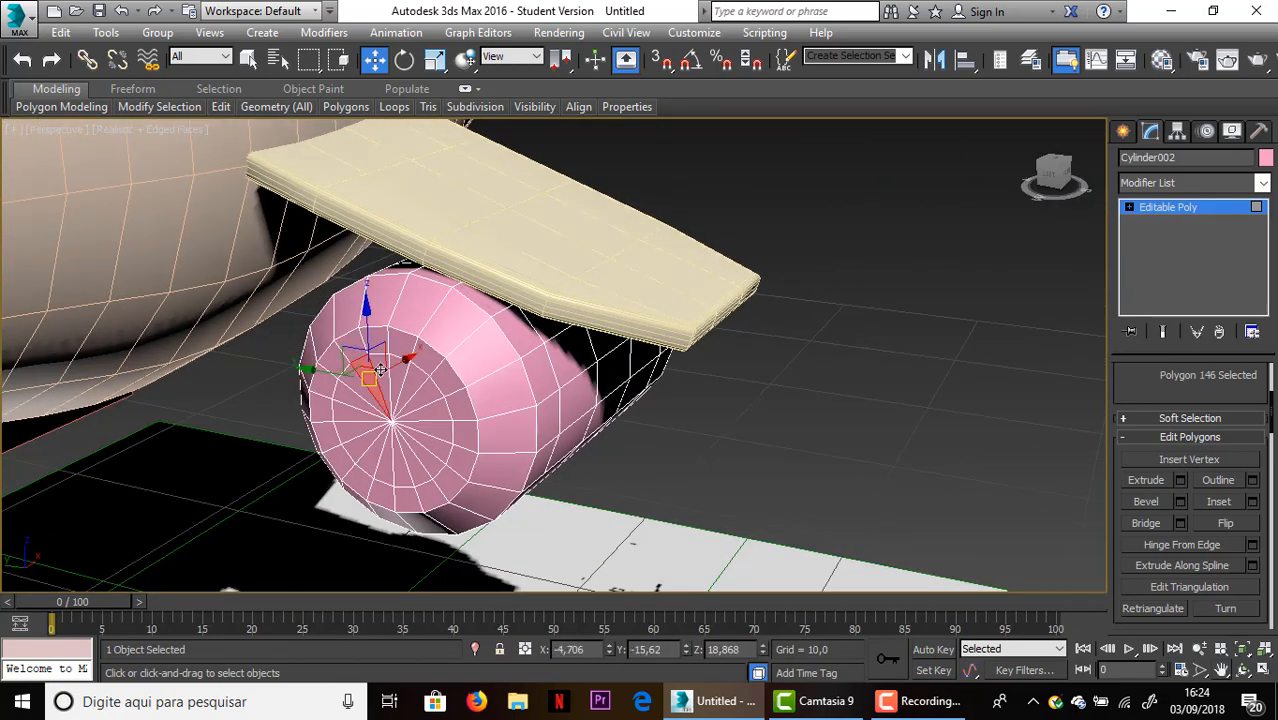
left_click(381, 374, "ctrl")
left_click(399, 376, "ctrl")
left_click(410, 389, "ctrl")
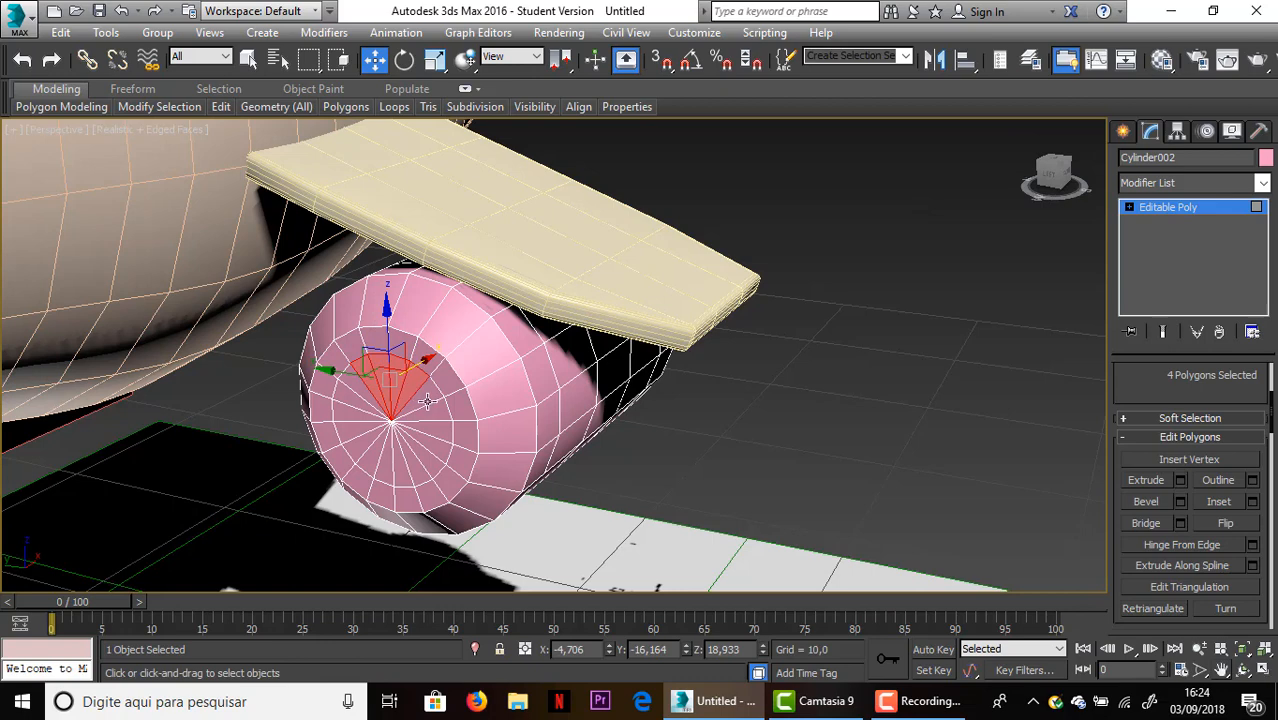
left_click(427, 401, "ctrl")
left_click(431, 418, "ctrl")
left_click(434, 434, "ctrl")
left_click(436, 451, "ctrl")
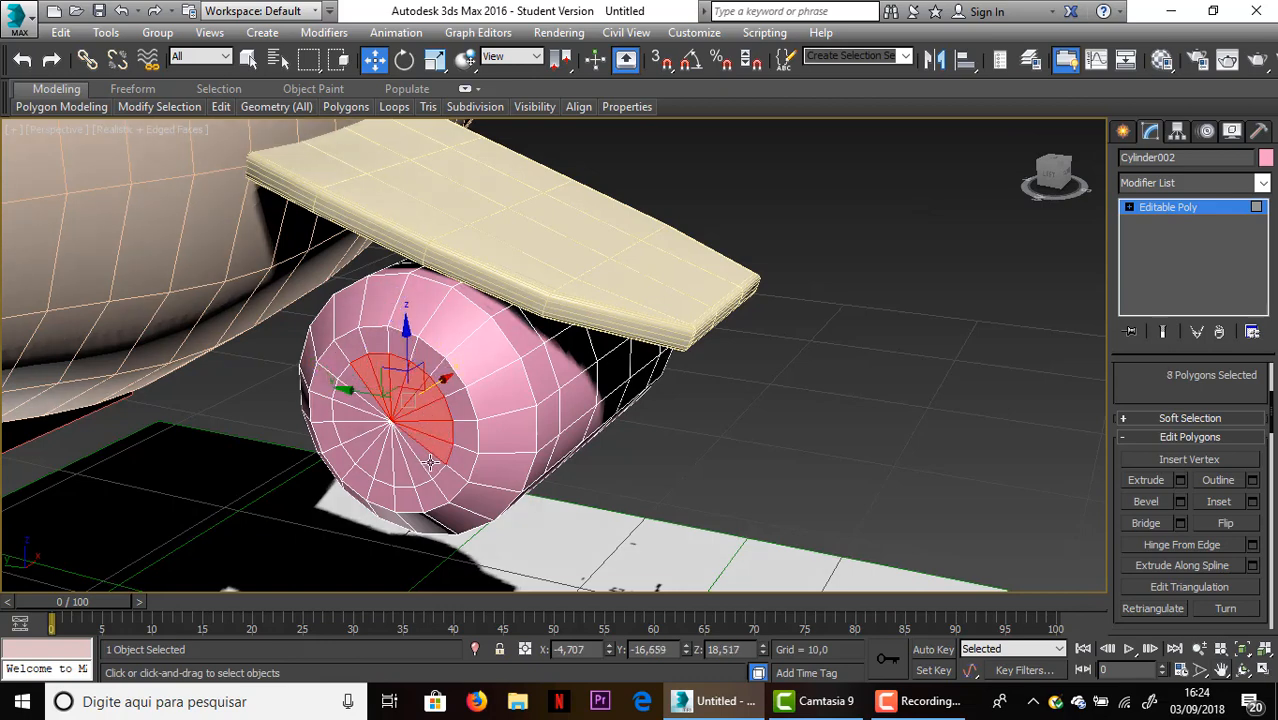
left_click(426, 466, "ctrl")
left_click(412, 472, "ctrl")
left_click(398, 474, "ctrl")
left_click(378, 466, "ctrl")
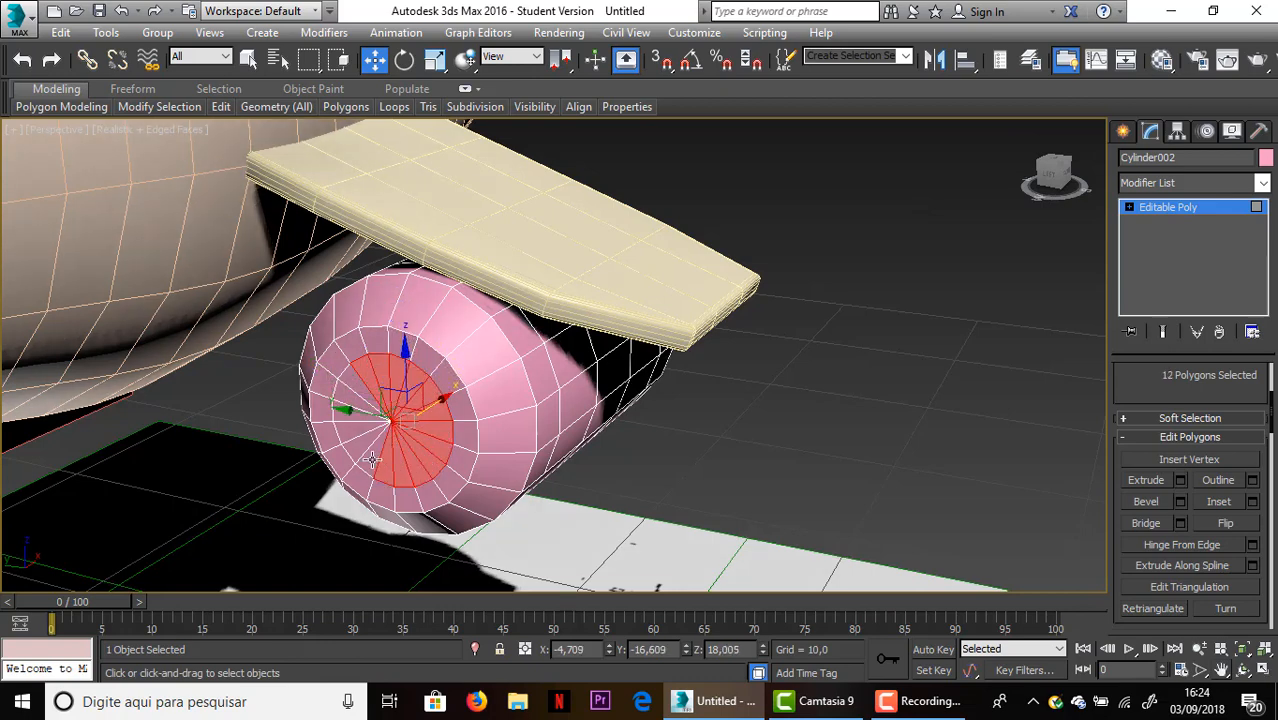
left_click(366, 460, "ctrl")
left_click(355, 446, "ctrl")
left_click(347, 430, "ctrl")
left_click(344, 412, "ctrl")
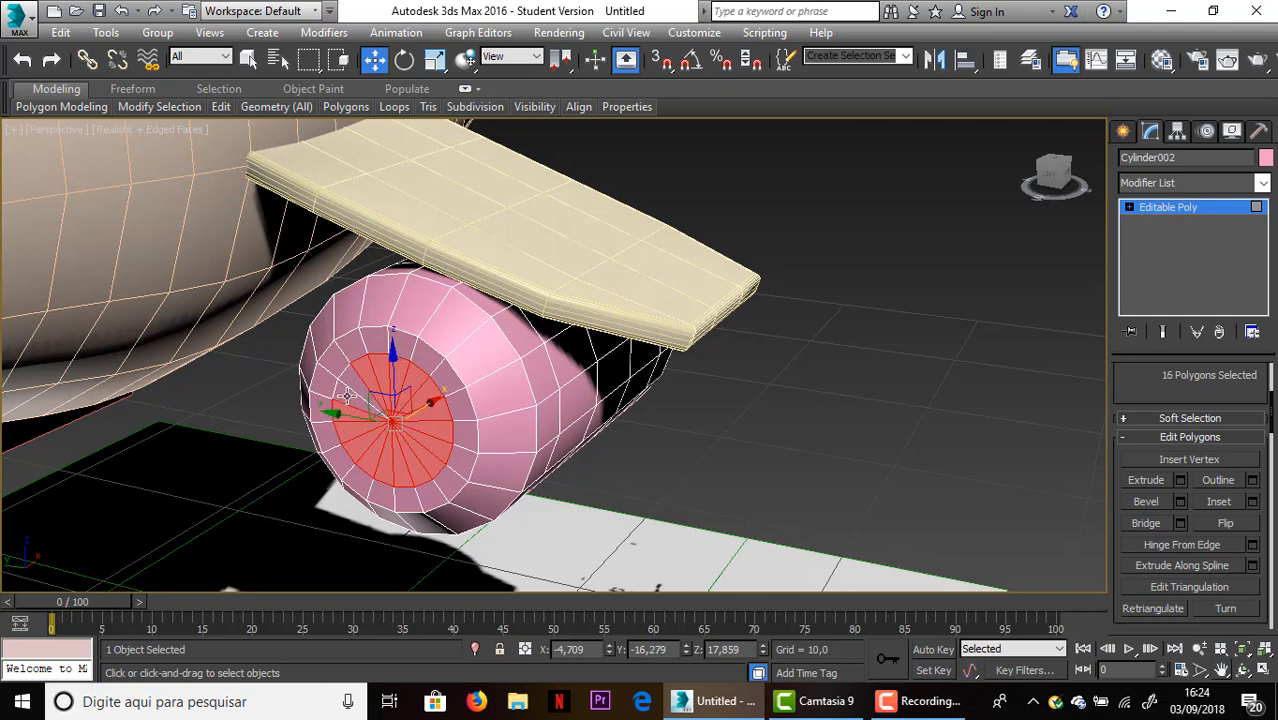
left_click(347, 396, "ctrl")
left_click(362, 381, "ctrl")
Extrude the selected front cap polygons inward to form a recess, and finish editing the wheel cylinder
left_click(1181, 481)
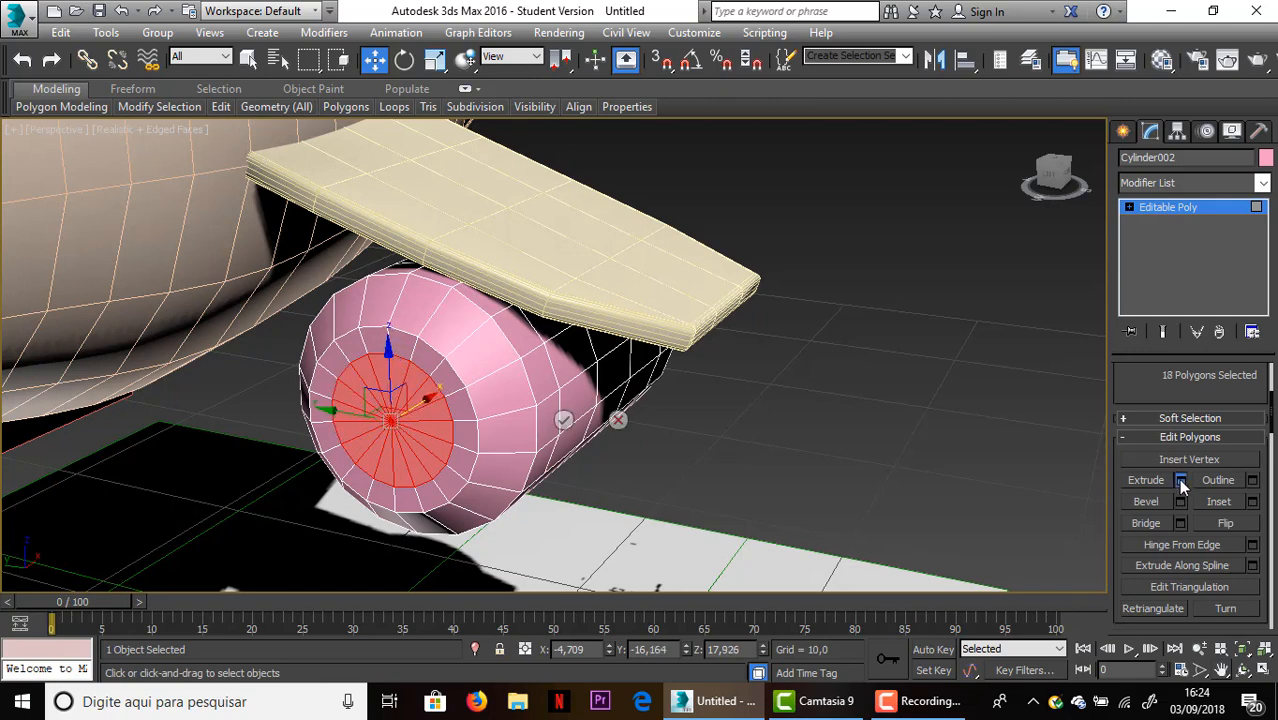
left_click(572, 425)
left_click(782, 453)
scroll(782, 453, "down", 8)
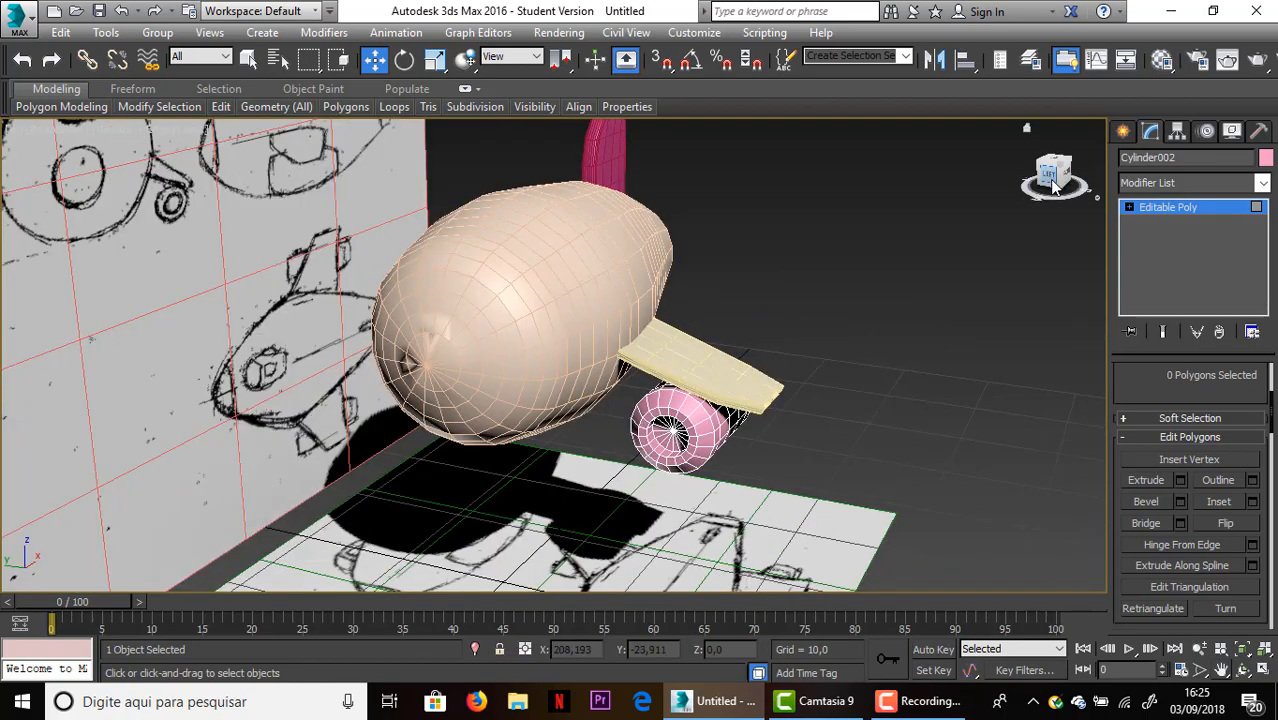
left_click_drag(1046, 176, 995, 247)
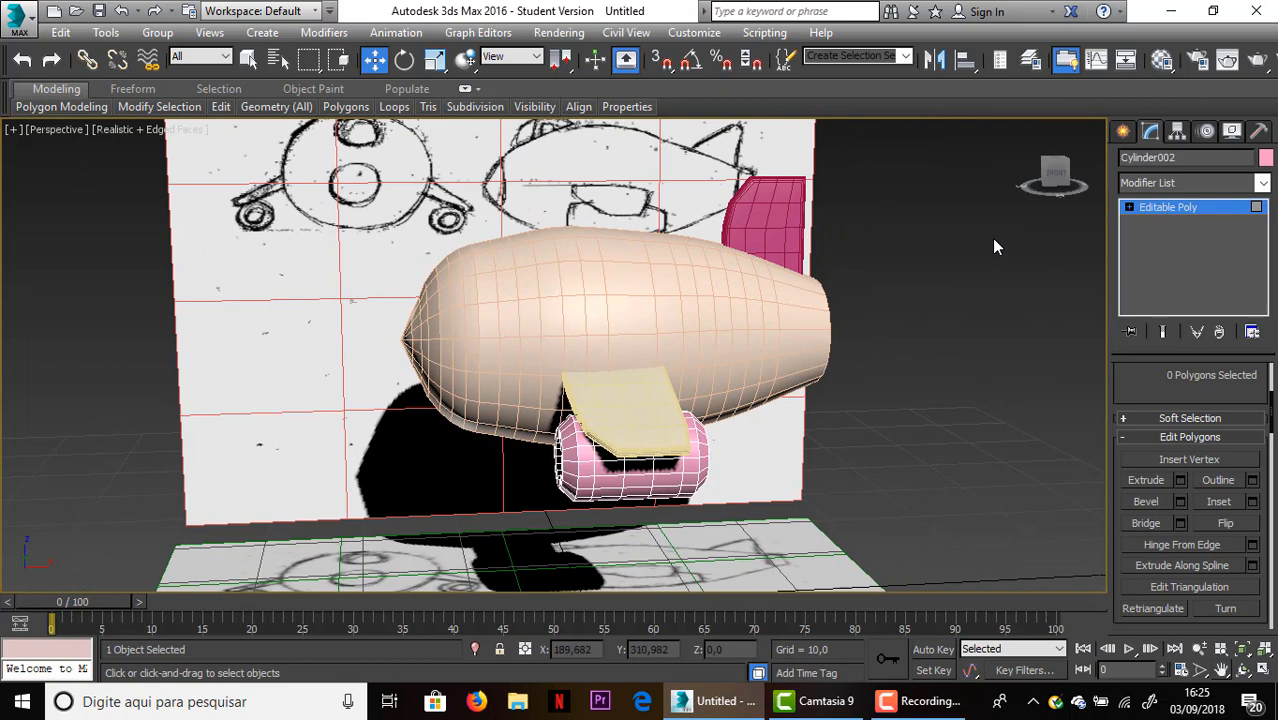
scroll(1164, 381, "up", 3)
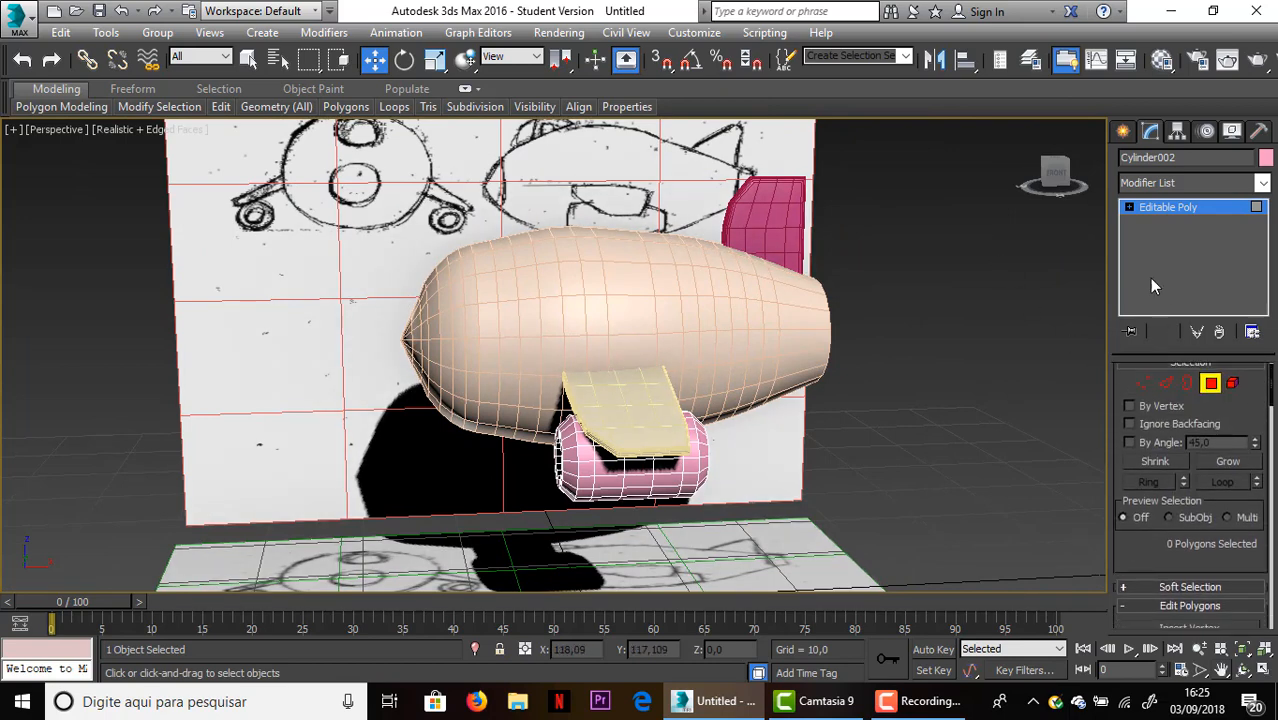
left_click(1124, 133)
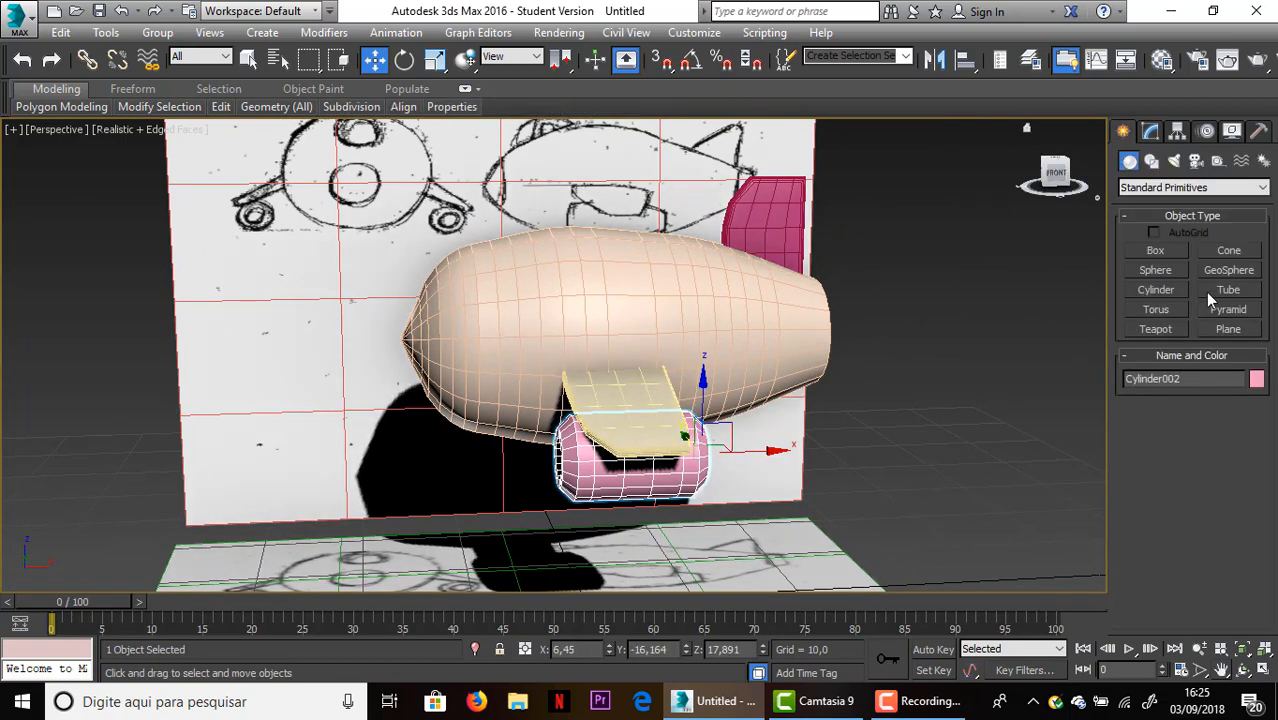
left_click(1155, 271)
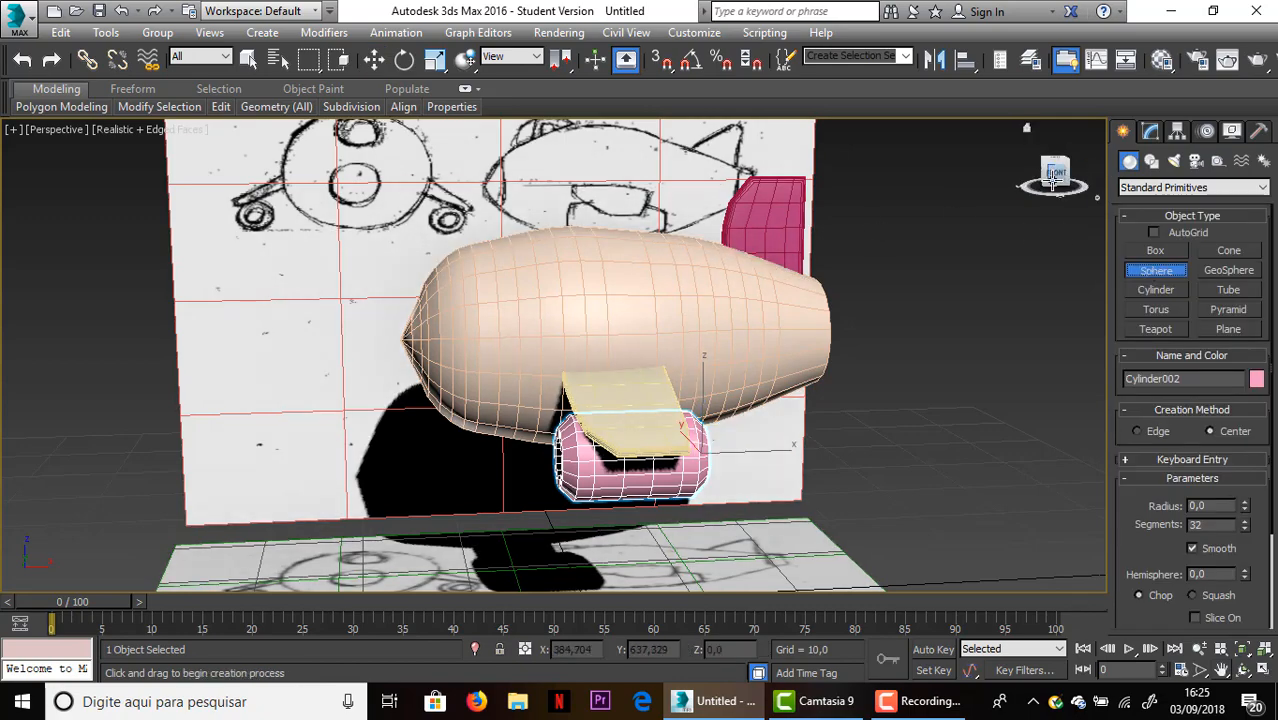
left_click_drag(1056, 175, 1032, 178)
mouse_move(470, 214)
left_mouse_down()
mouse_move(493, 233)
mouse_move(495, 205)
mouse_move(470, 222)
mouse_move(506, 247)
left_mouse_up()
left_click(374, 59)
scroll(578, 258, "up", 3)
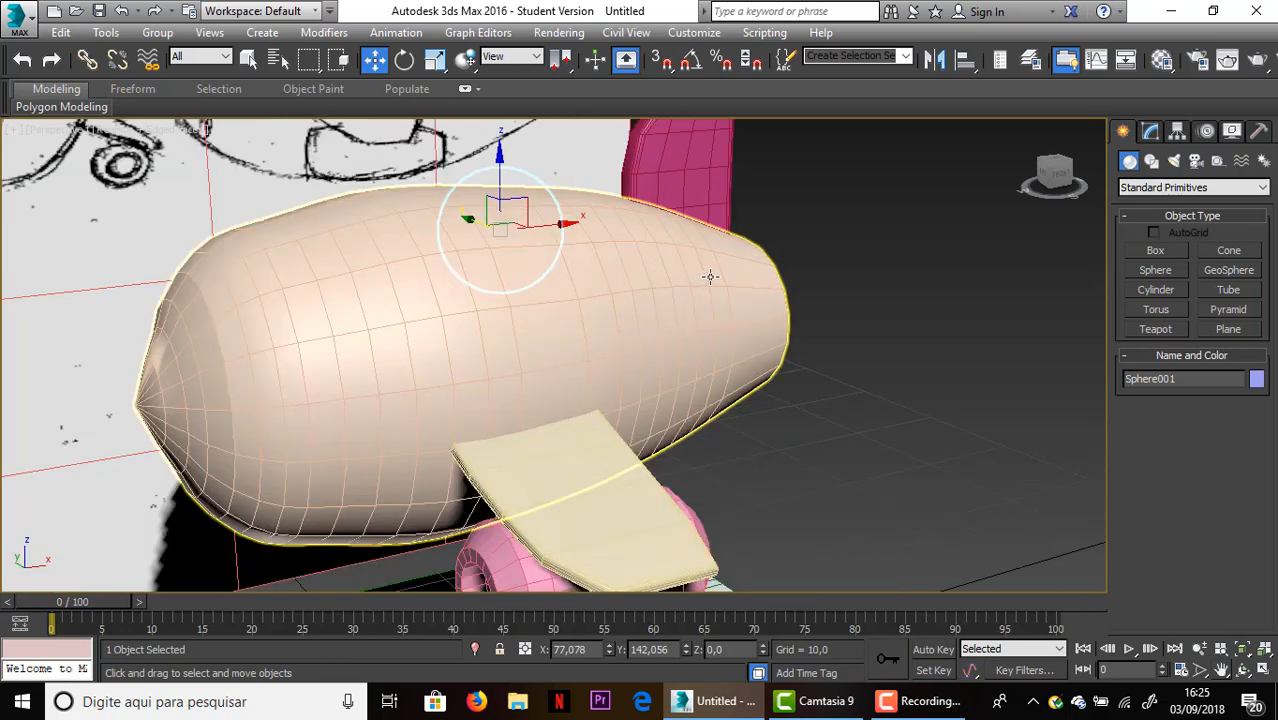
middle_click_drag(710, 277, 793, 323)
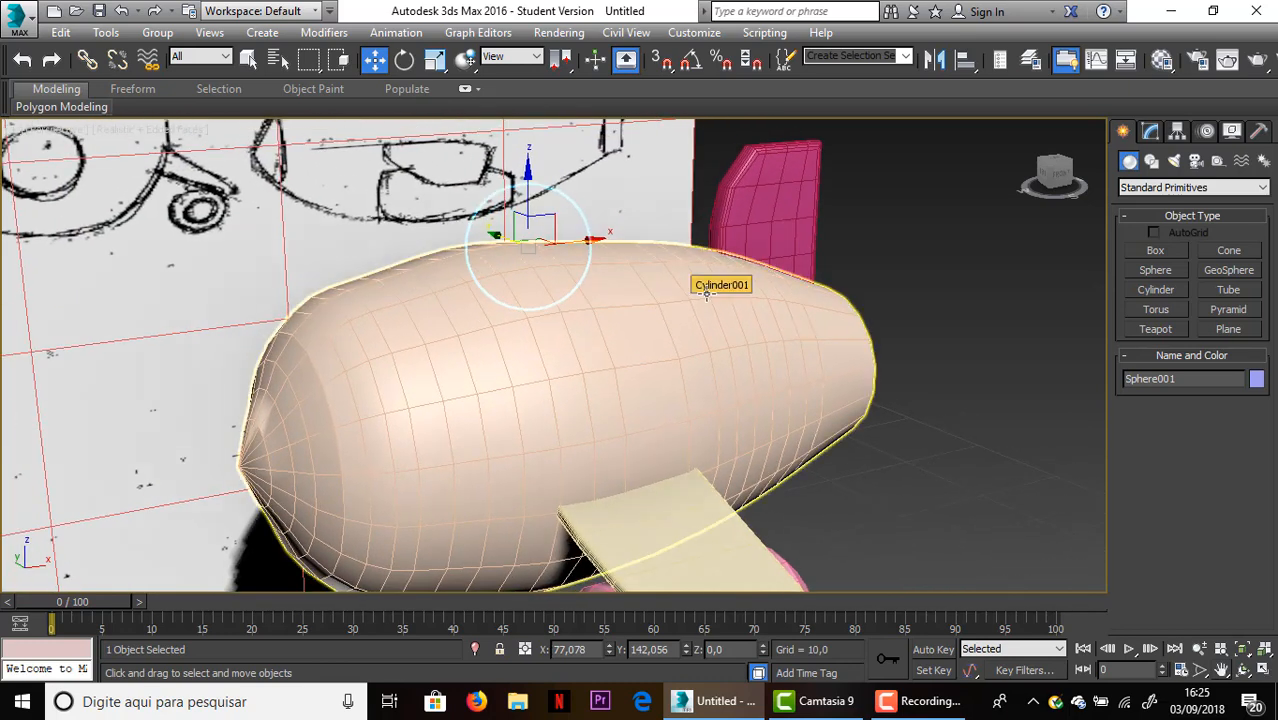
key("Delete")
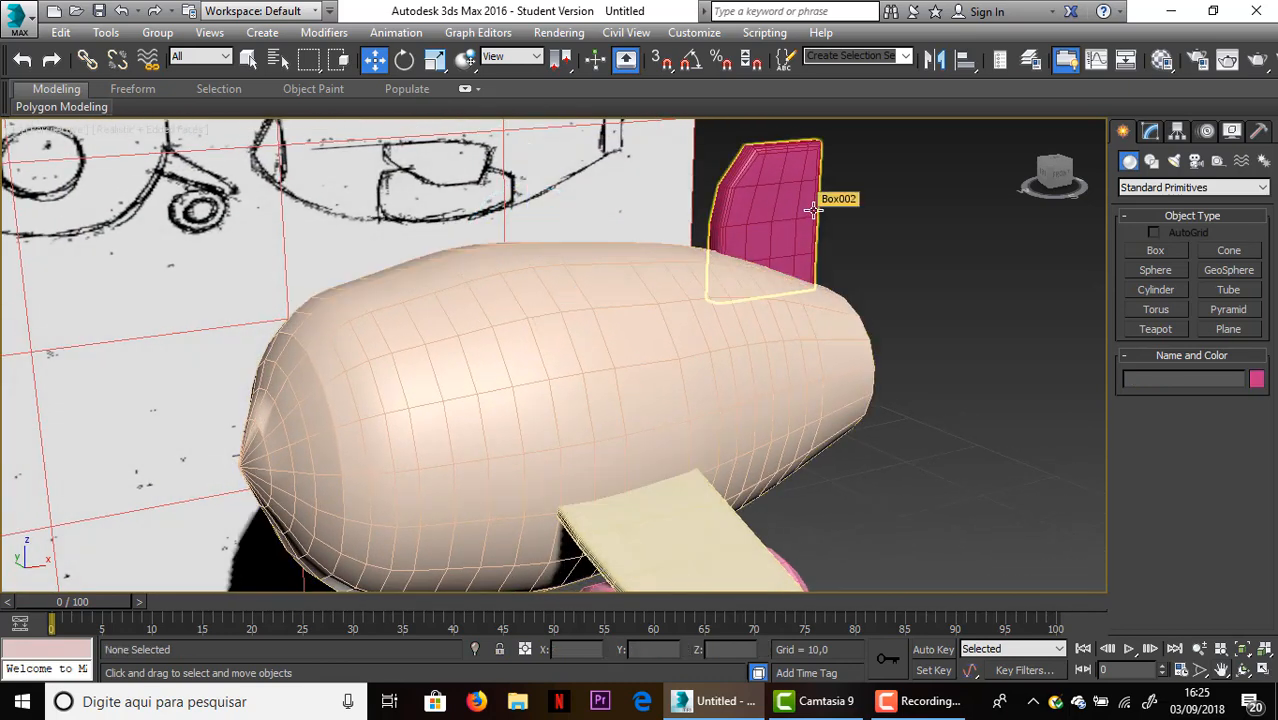
Create a sphere with a radius of about 2.88 on the ground beside the airplane
left_click(1152, 270)
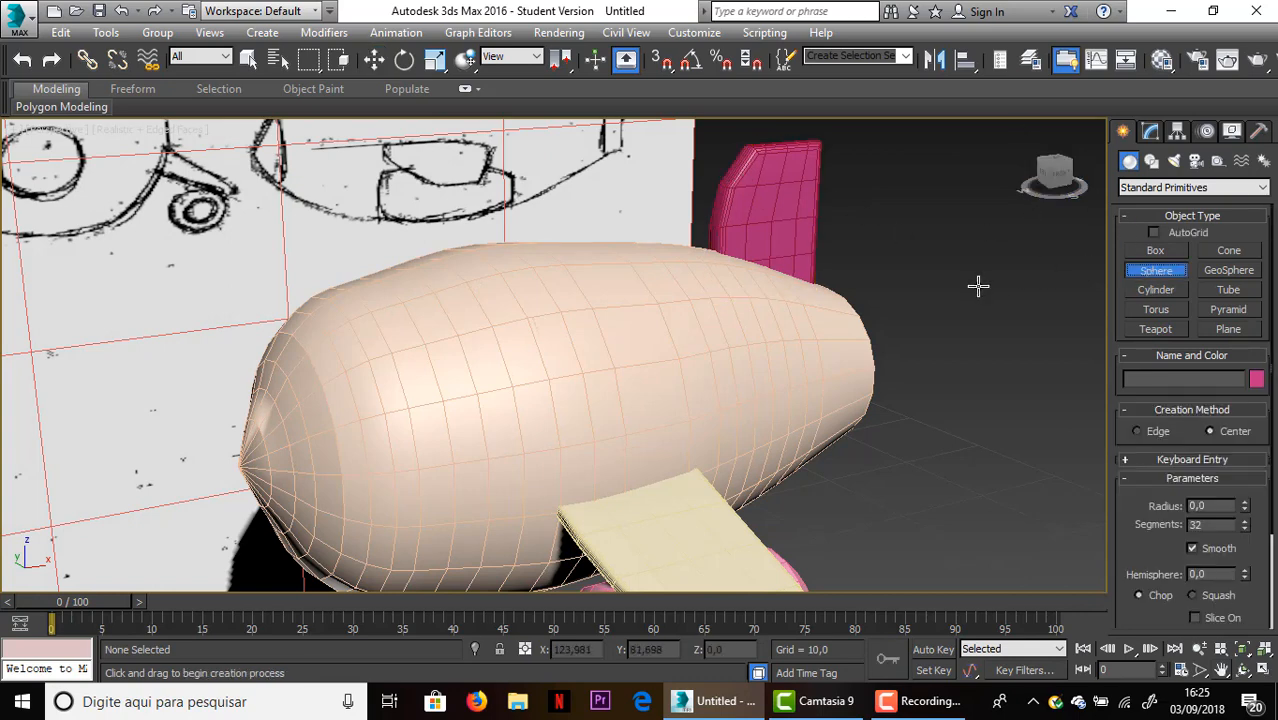
scroll(978, 277, "down", 4)
left_click_drag(937, 452, 962, 455)
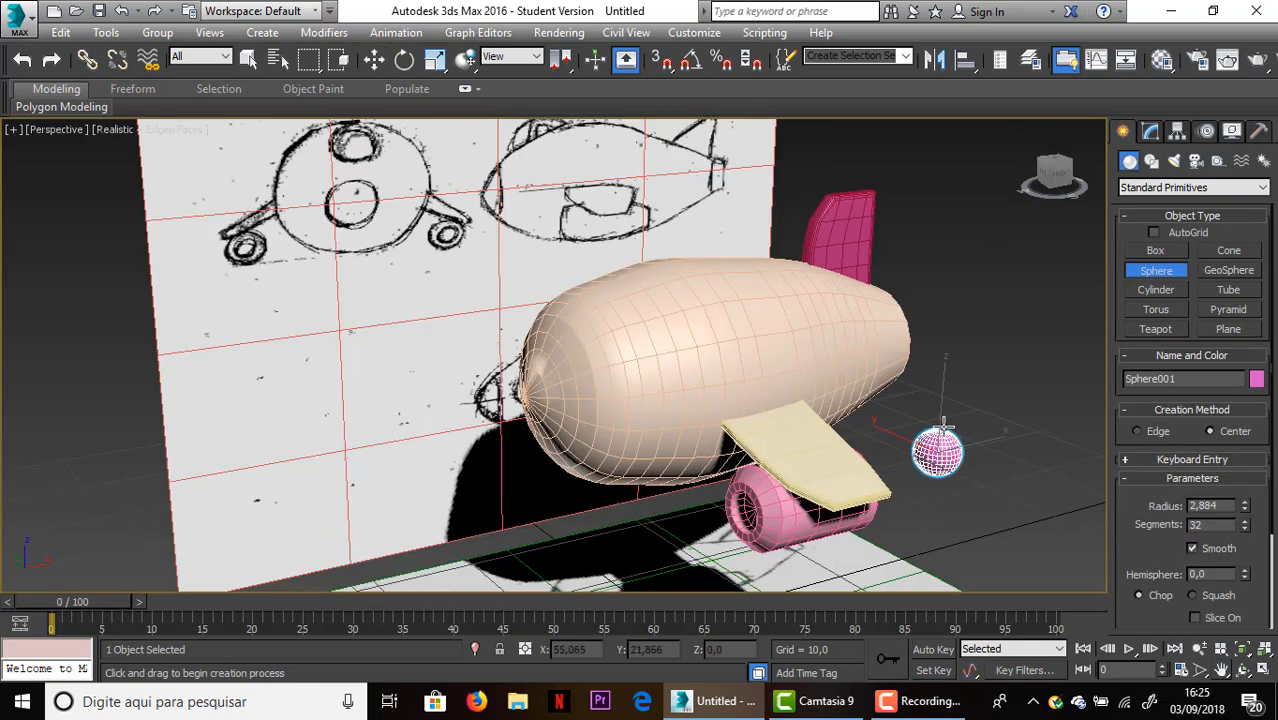
Raise the sphere to about Z 23.8 and shift it into the fuselage at about X 15.3, Y 6.5
left_click(374, 59)
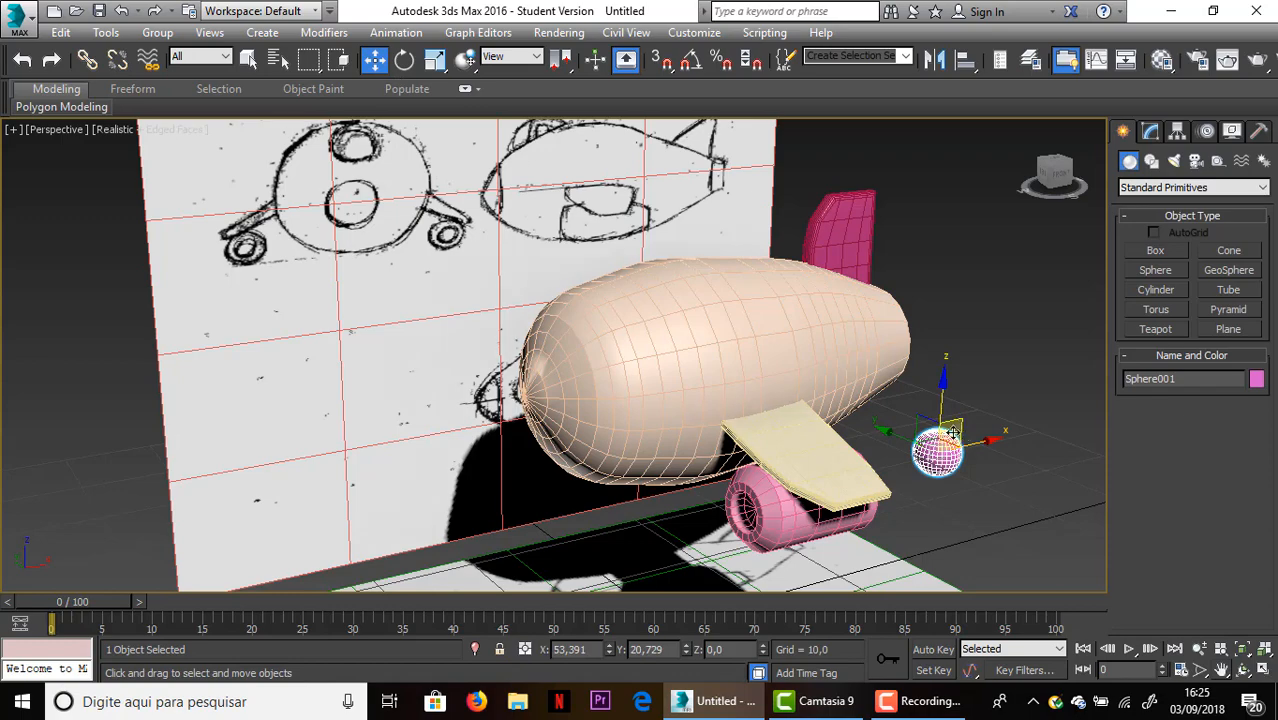
left_click_drag(943, 395, 961, 205)
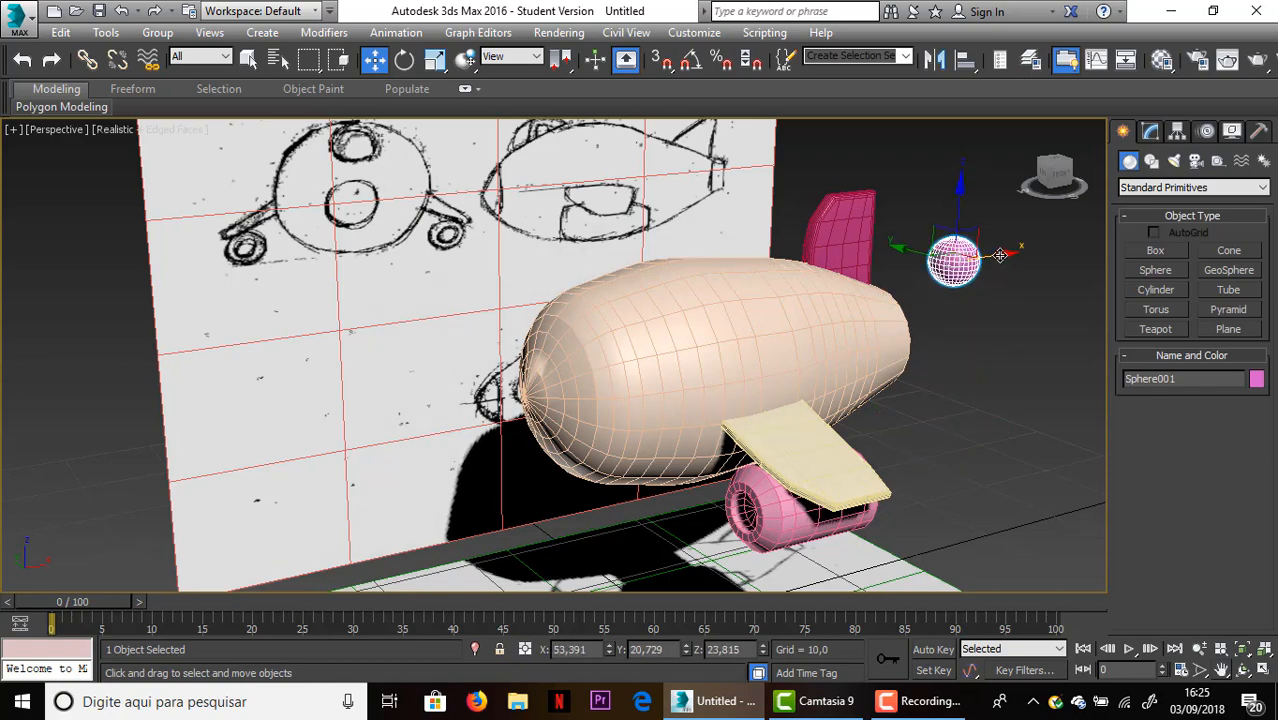
left_click_drag(1003, 273, 737, 301)
left_click_drag(1050, 172, 1055, 174)
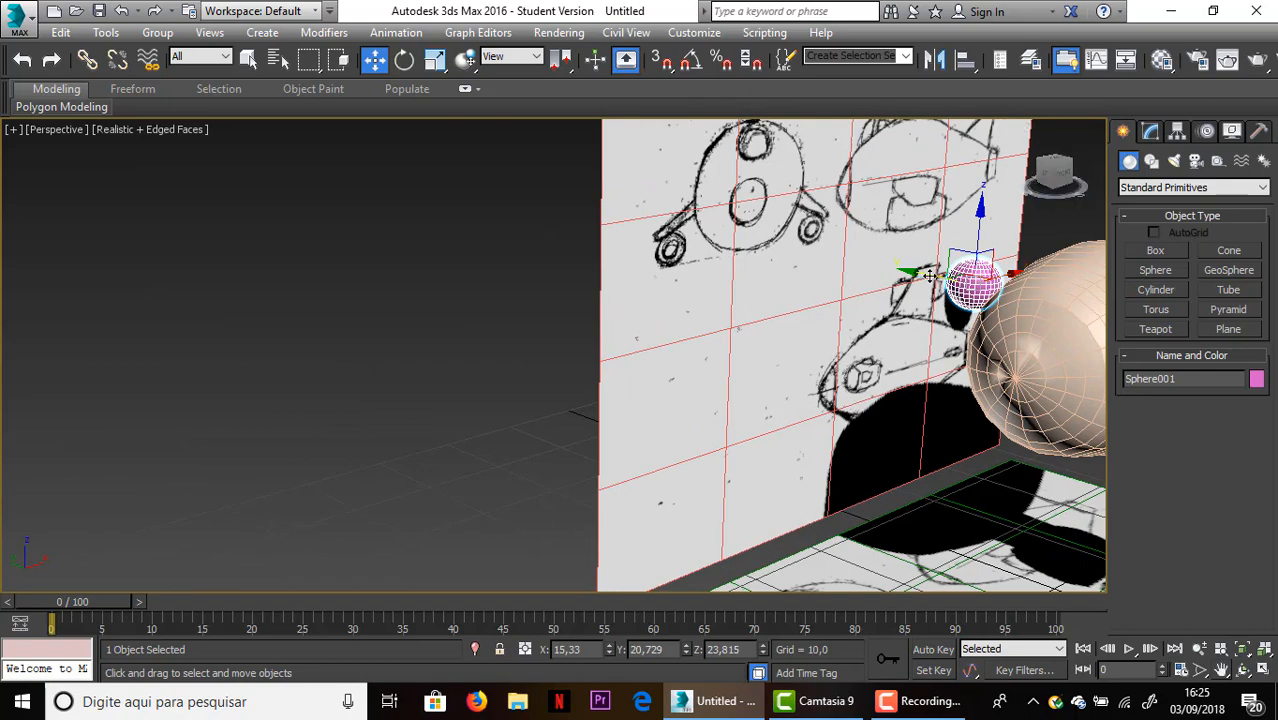
left_click_drag(929, 276, 967, 265)
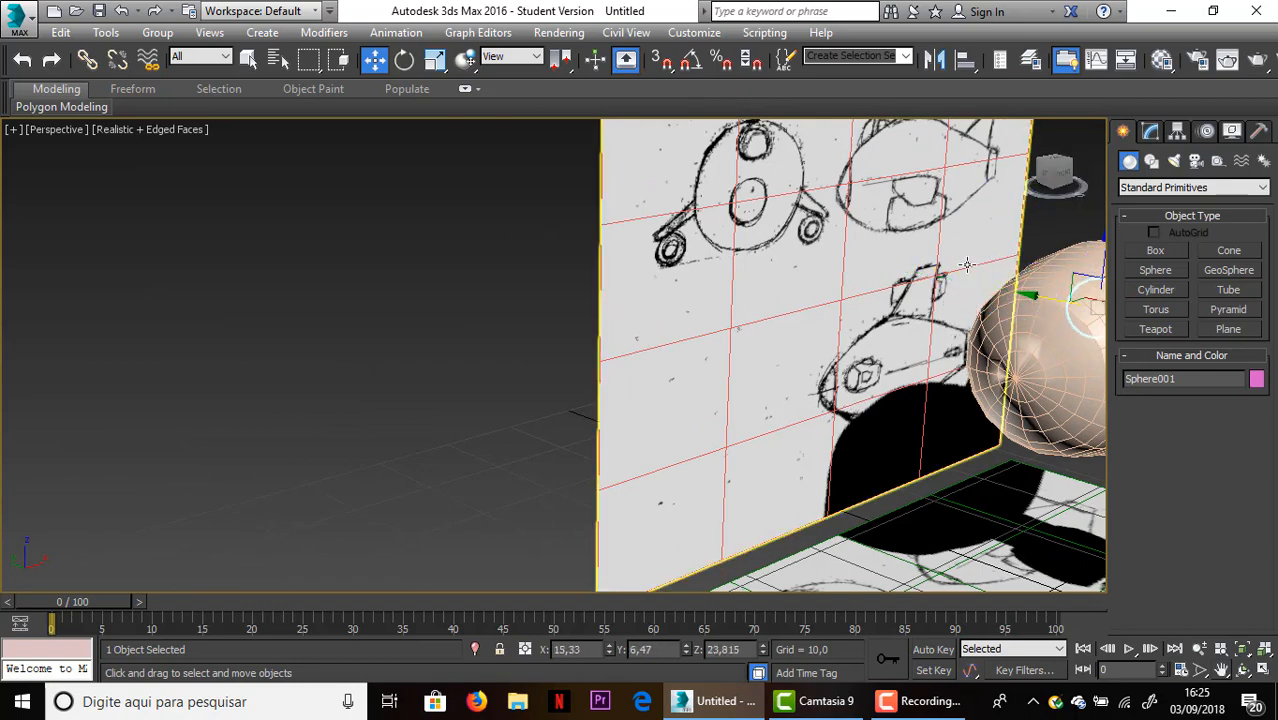
Position the sphere half emerging from the fuselage's top ahead of the tail fin, at about X -1.33, Y -2.47, Z 33.5
middle_click_drag(967, 265, 820, 240, "alt")
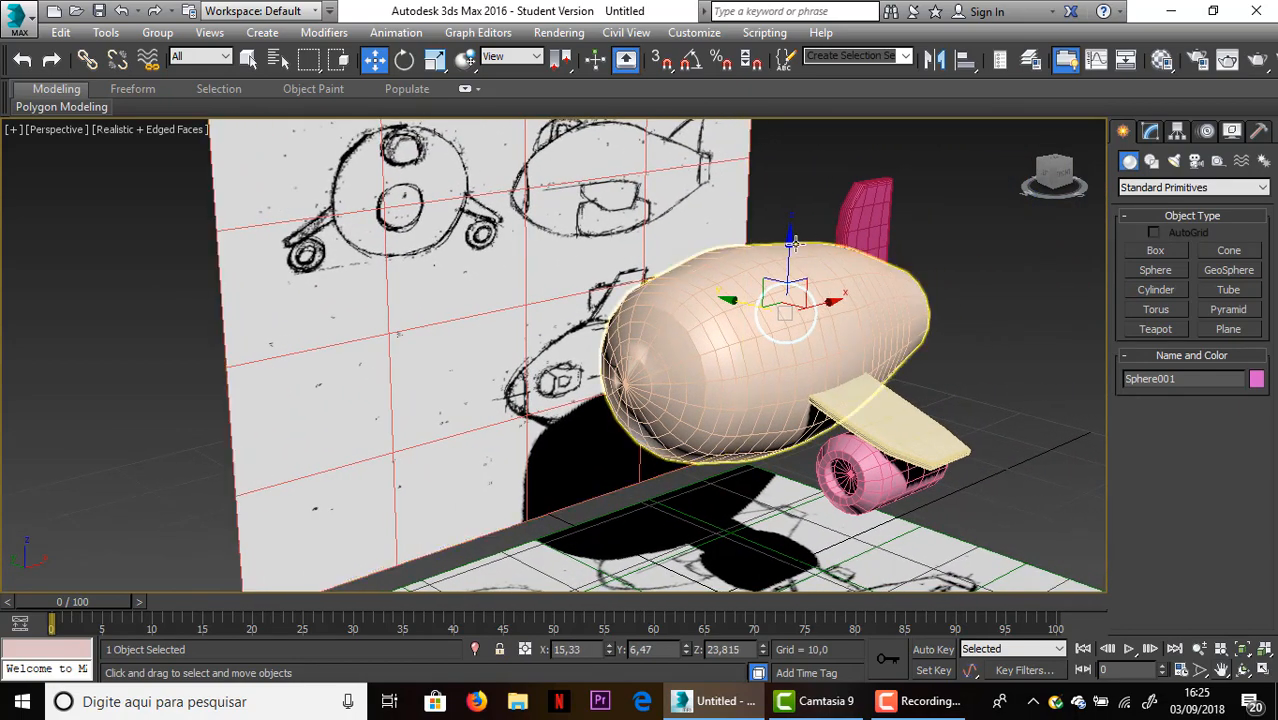
left_click_drag(790, 240, 948, 246)
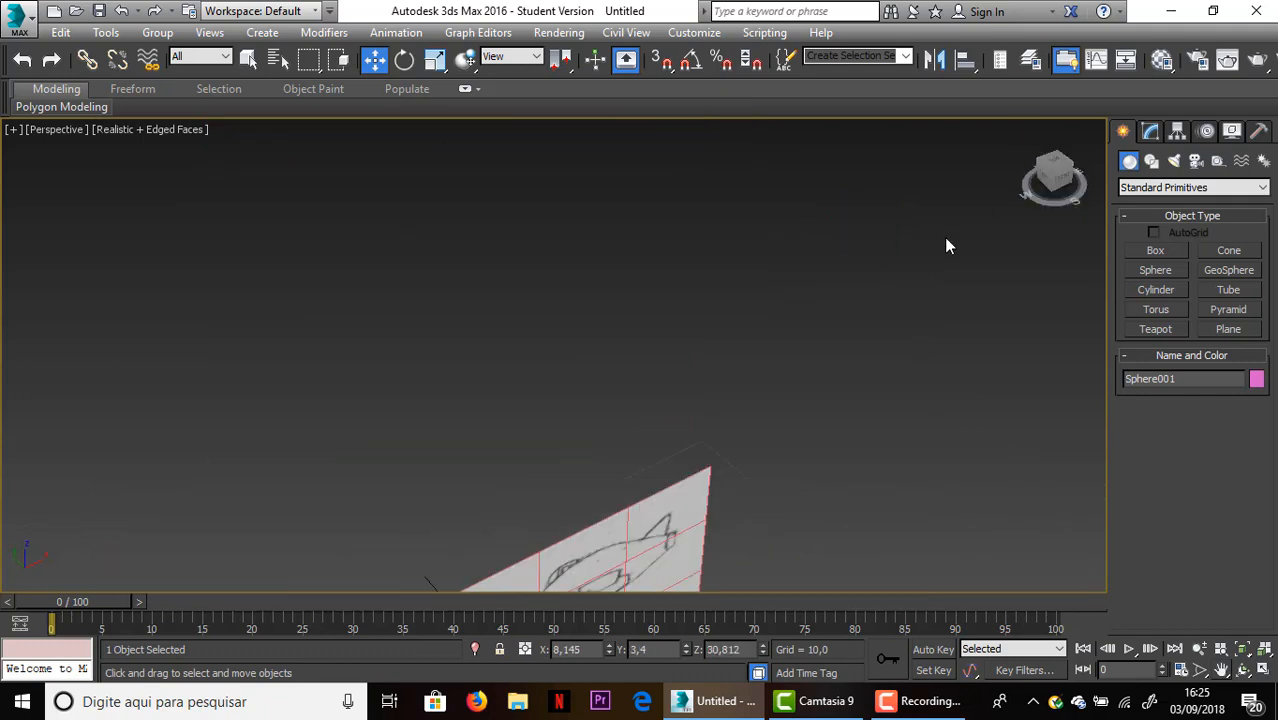
scroll(946, 239, "down", 2)
left_click_drag(1052, 178, 1062, 176)
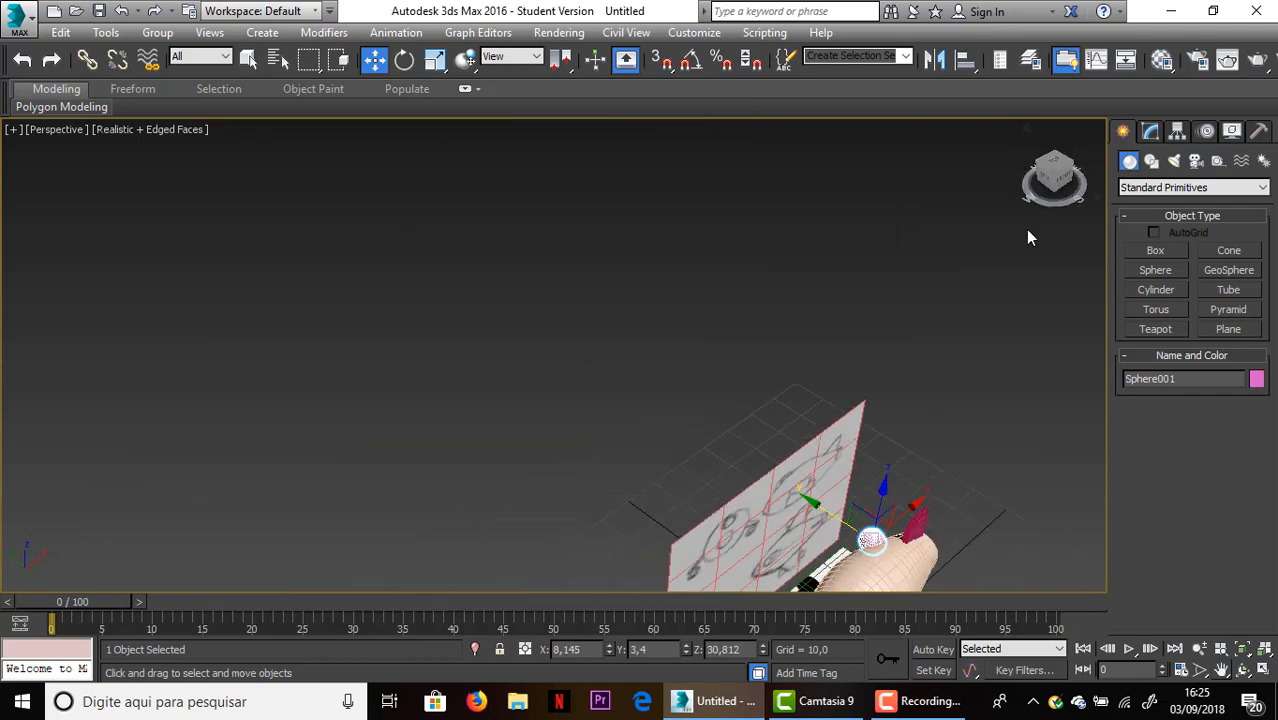
middle_click_drag(1028, 230, 824, 100)
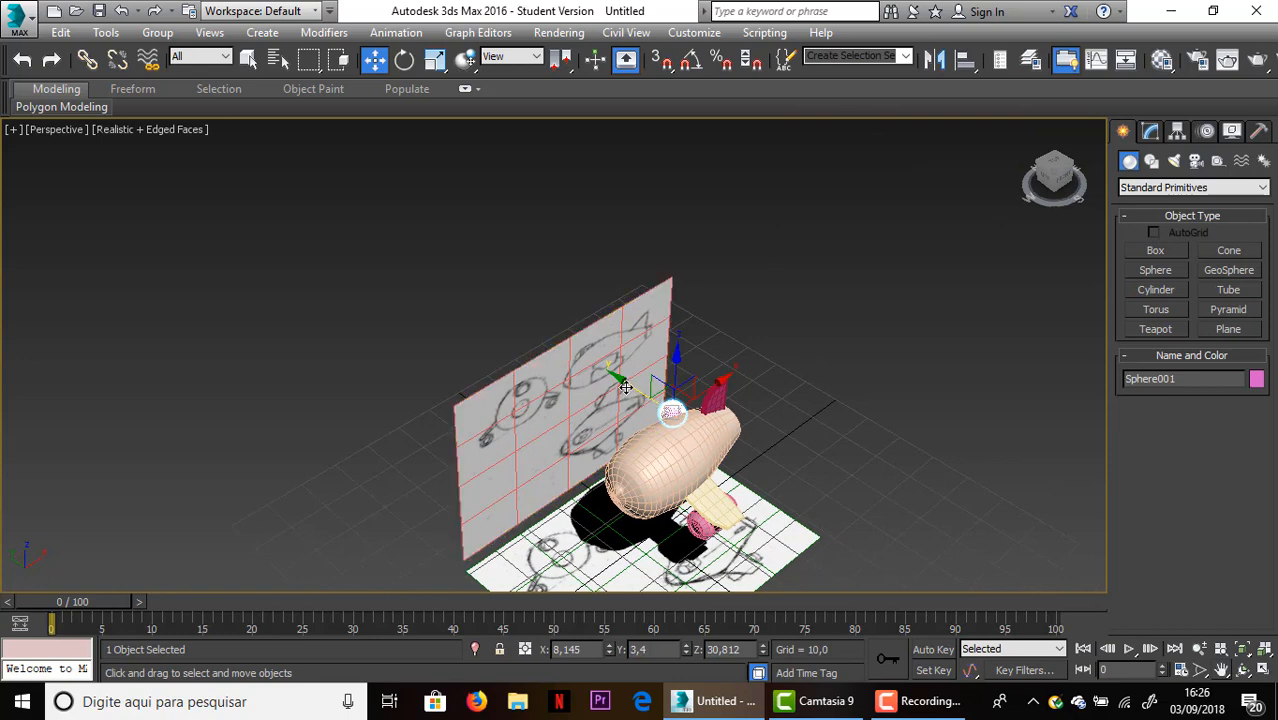
left_click_drag(625, 387, 666, 396)
scroll(746, 396, "up", 6)
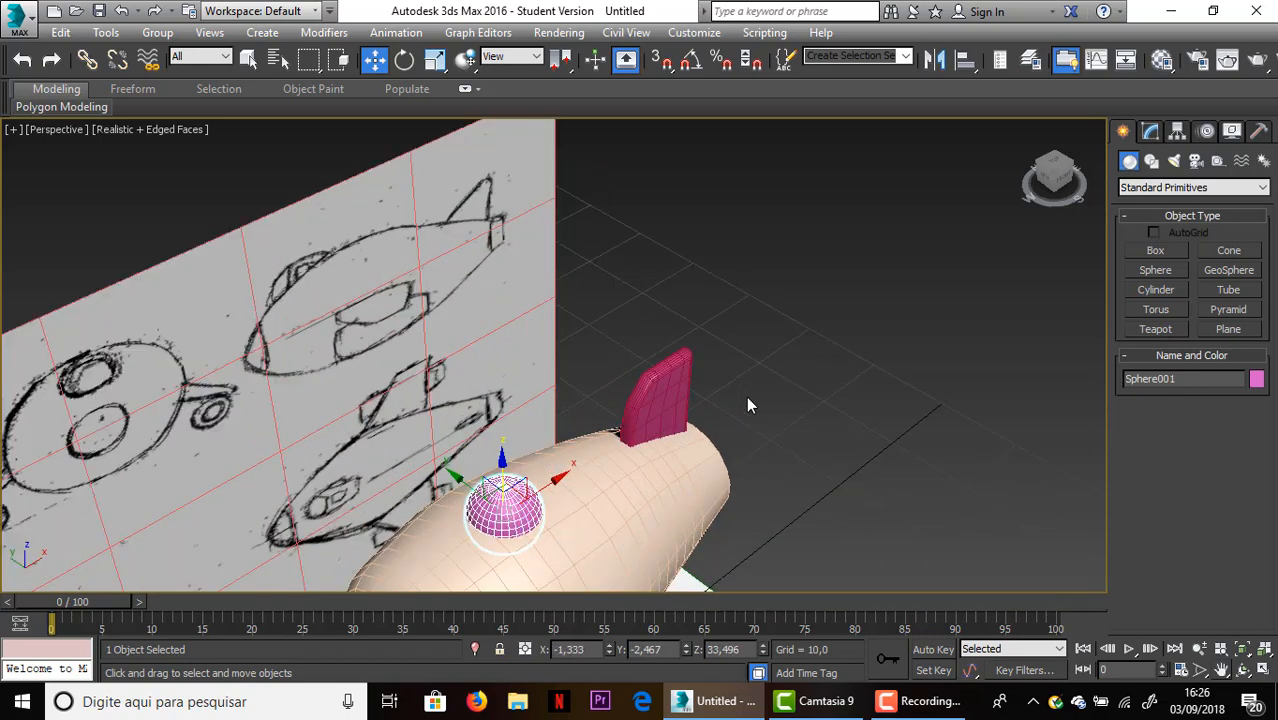
Stretch the sphere along the fuselage by scaling it to about 198.6% in X
left_click_drag(1062, 182, 1025, 160)
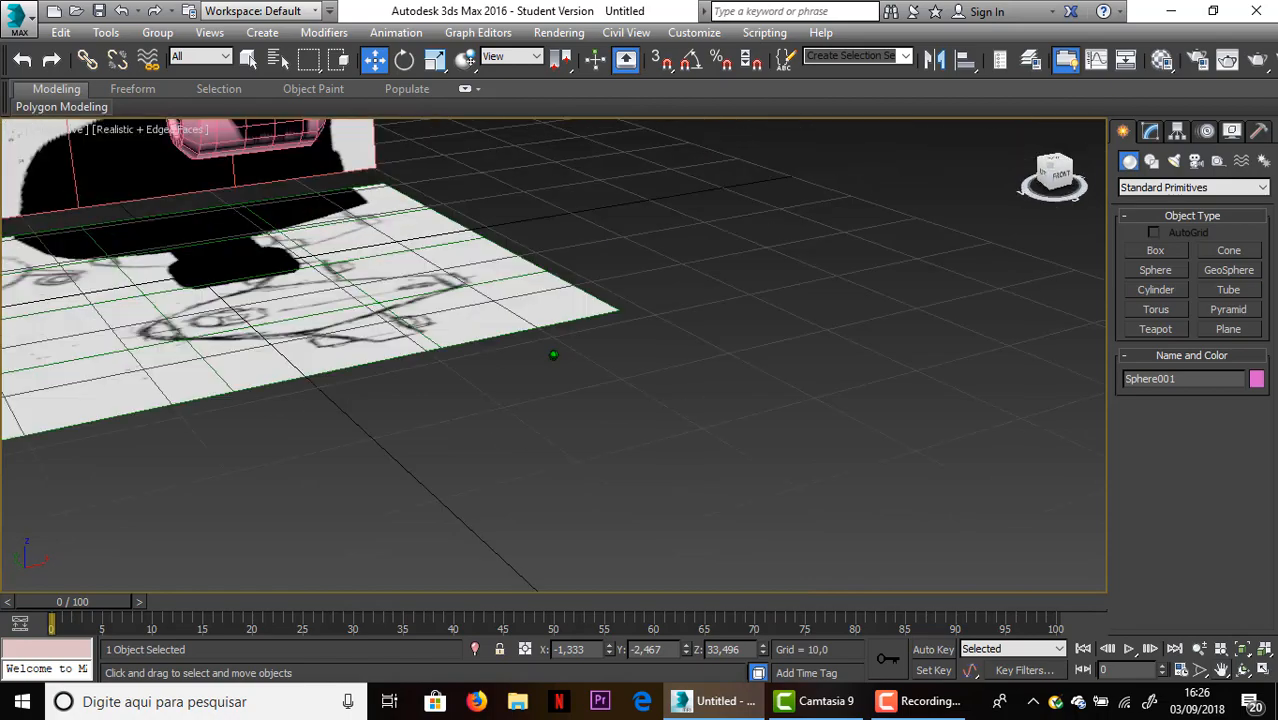
mouse_move(837, 243)
middle_mouse_down()
mouse_move(813, 508)
mouse_move(667, 409)
mouse_move(1115, 386)
mouse_move(893, 393)
middle_mouse_up()
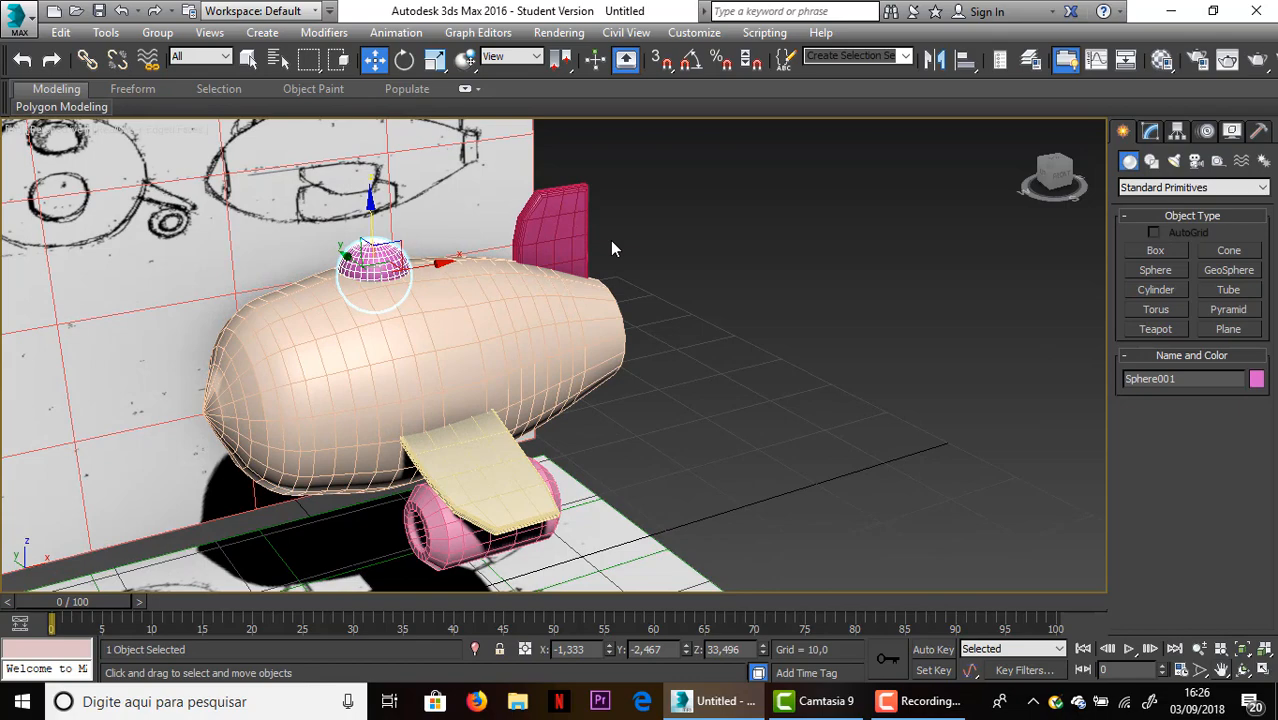
left_click_drag(1046, 170, 813, 216)
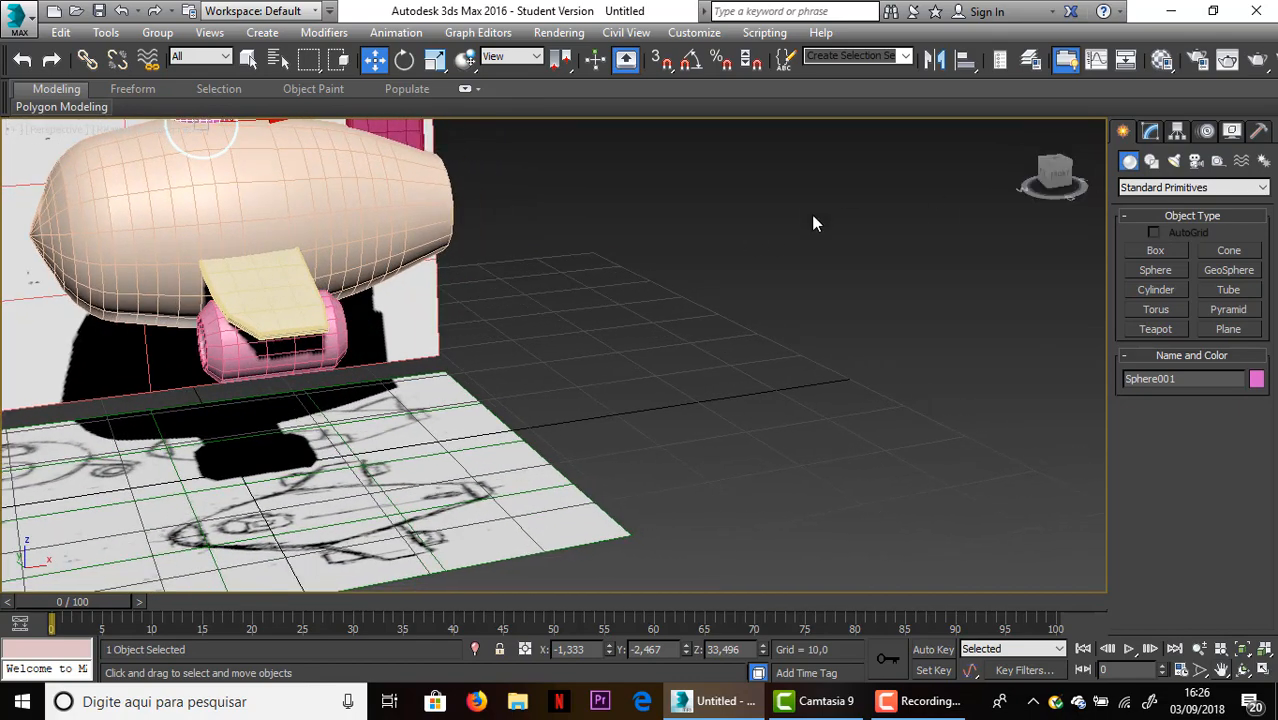
middle_click_drag(813, 218, 810, 378)
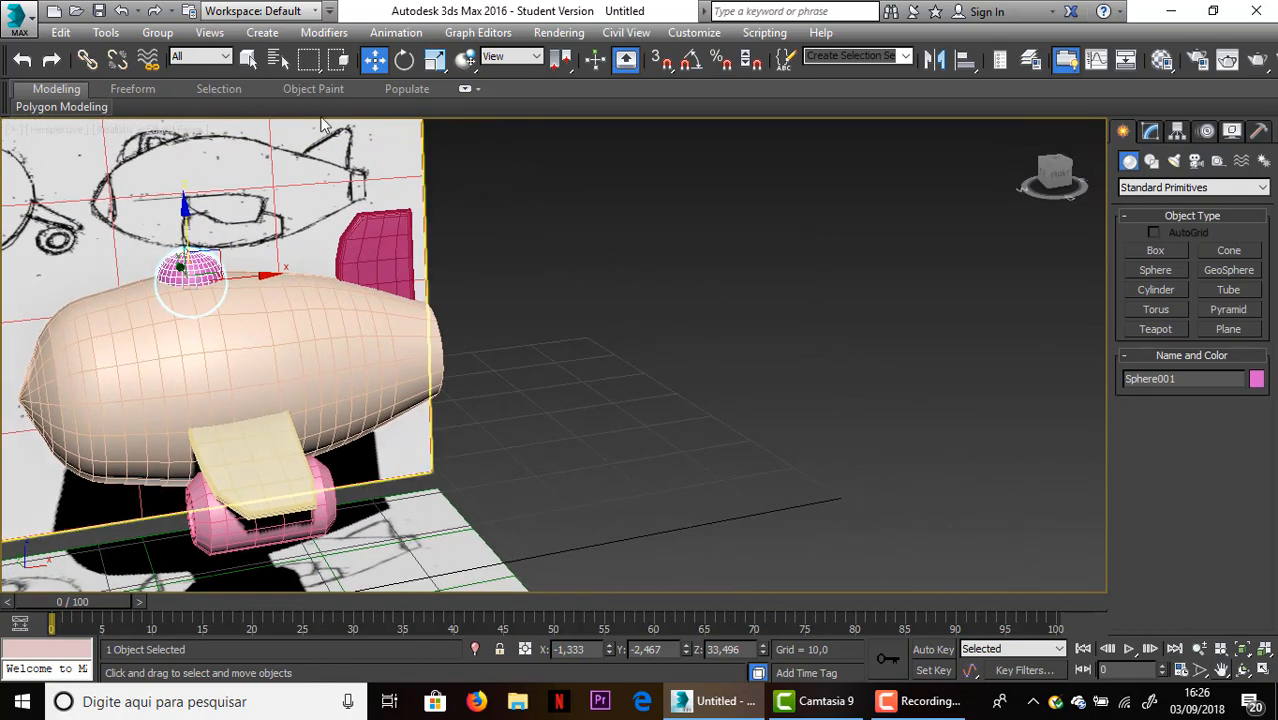
left_click(435, 59)
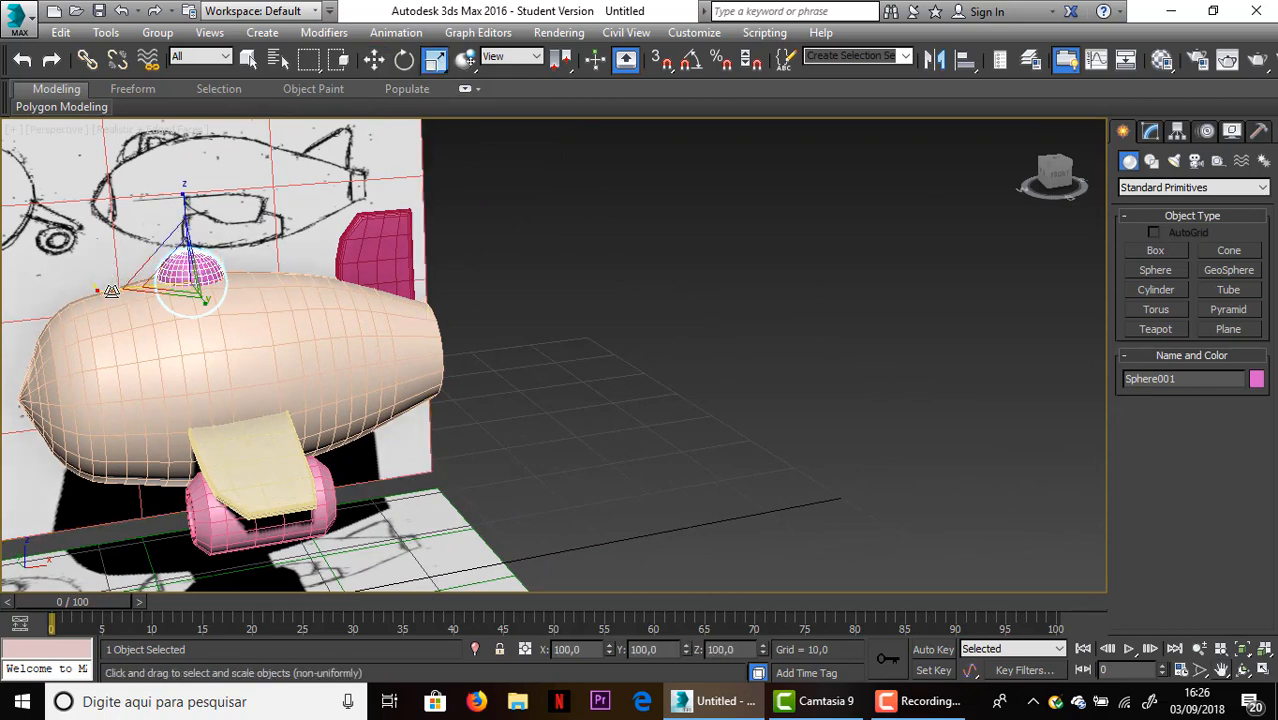
left_click_drag(108, 292, 39, 292)
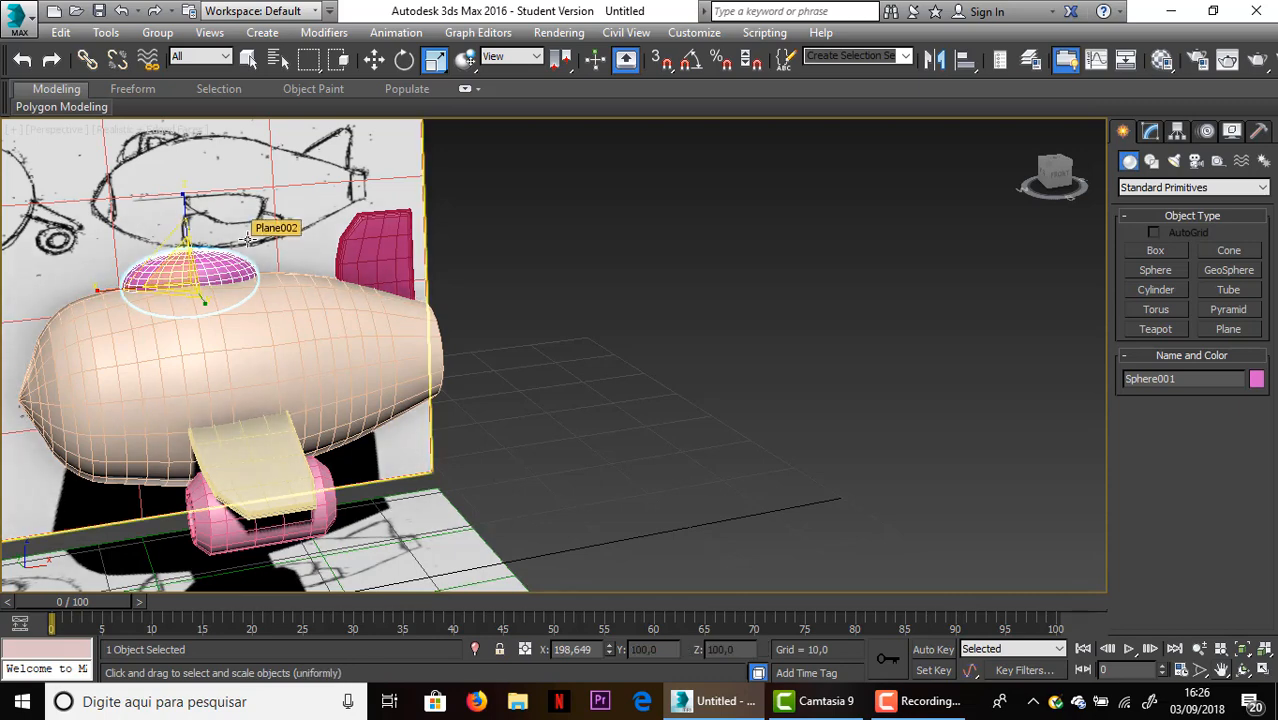
left_click(374, 59)
Reduce the stretched sphere's segments to 15
left_click(1151, 132)
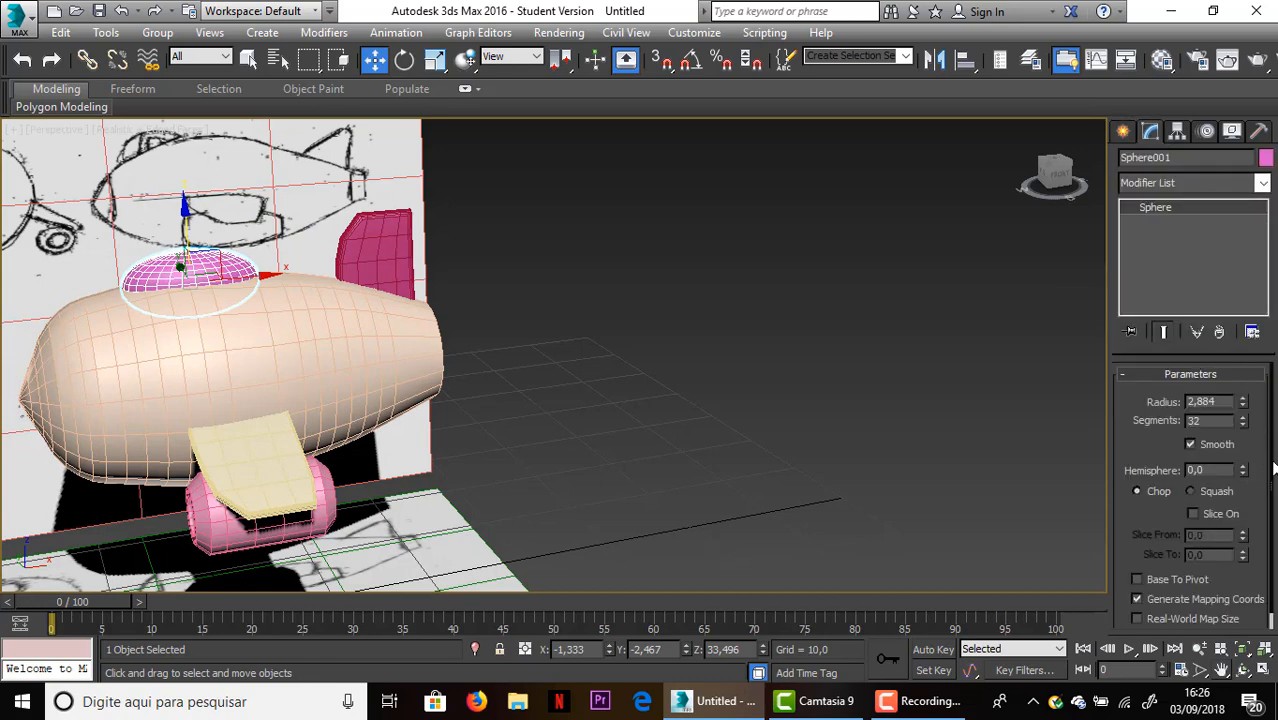
scroll(1264, 465, "down", 1)
scroll(1262, 466, "up", 1)
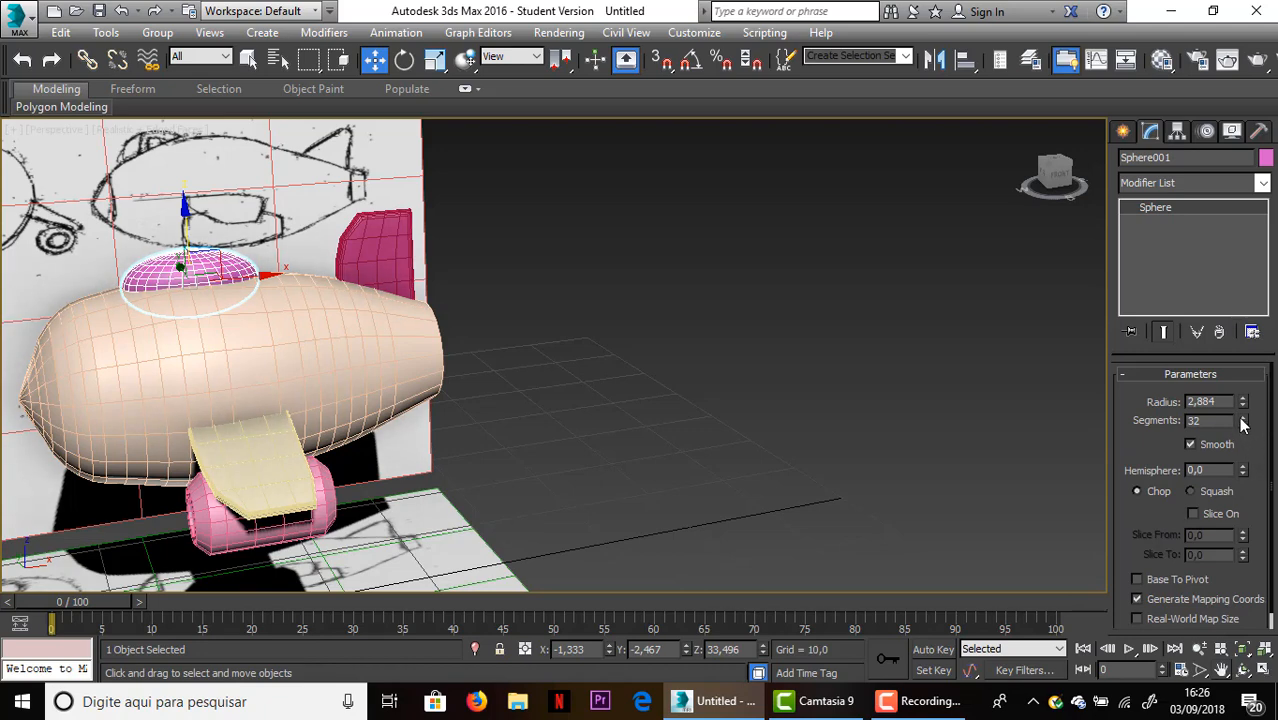
left_click(1243, 424)
left_click(1243, 424)
left_click(1243, 424)
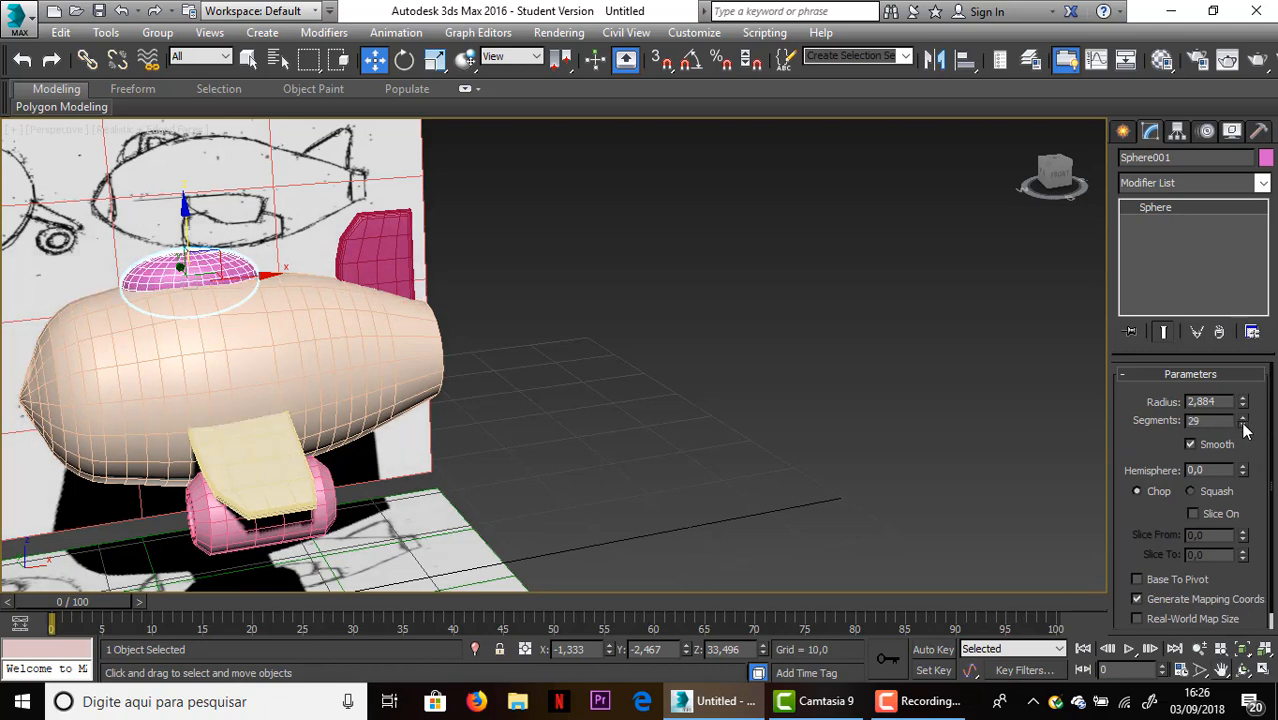
left_click(1243, 424)
left_click(1243, 424)
left_click(1243, 424)
left_click(1243, 424)
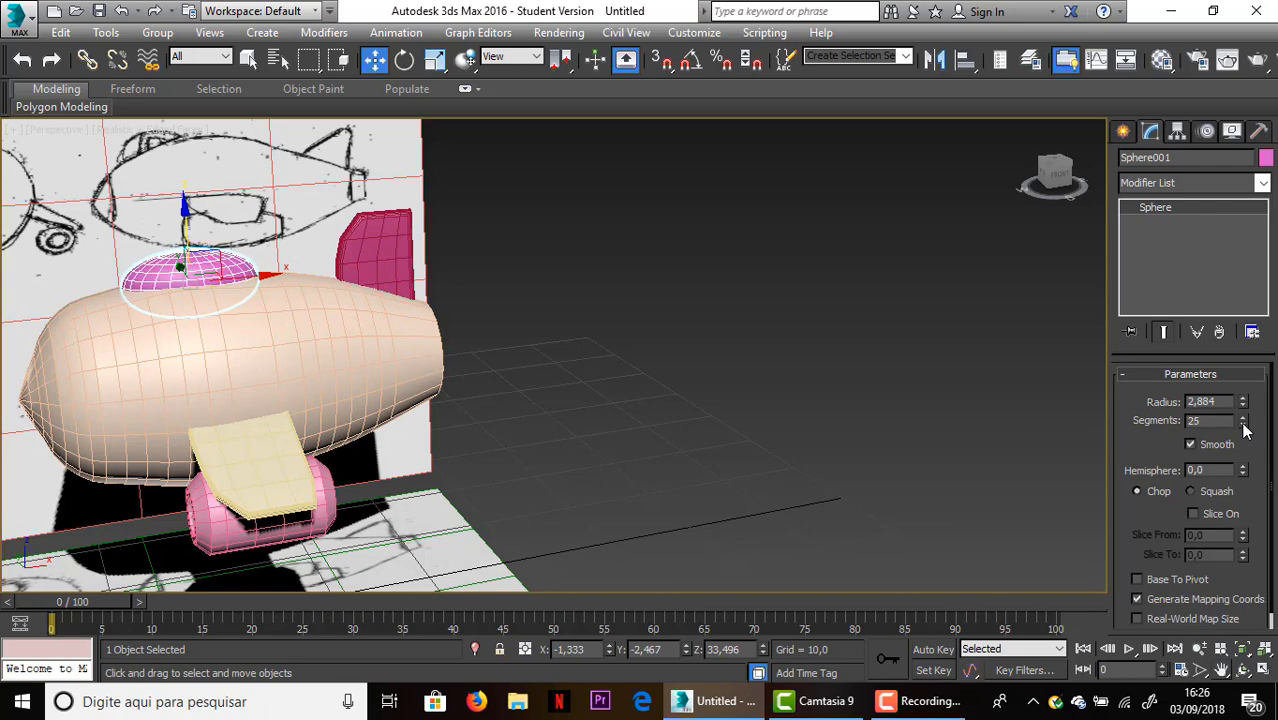
left_click(1243, 424)
left_click(1243, 424)
left_click(1243, 424)
left_click(1243, 424)
left_click(1243, 424)
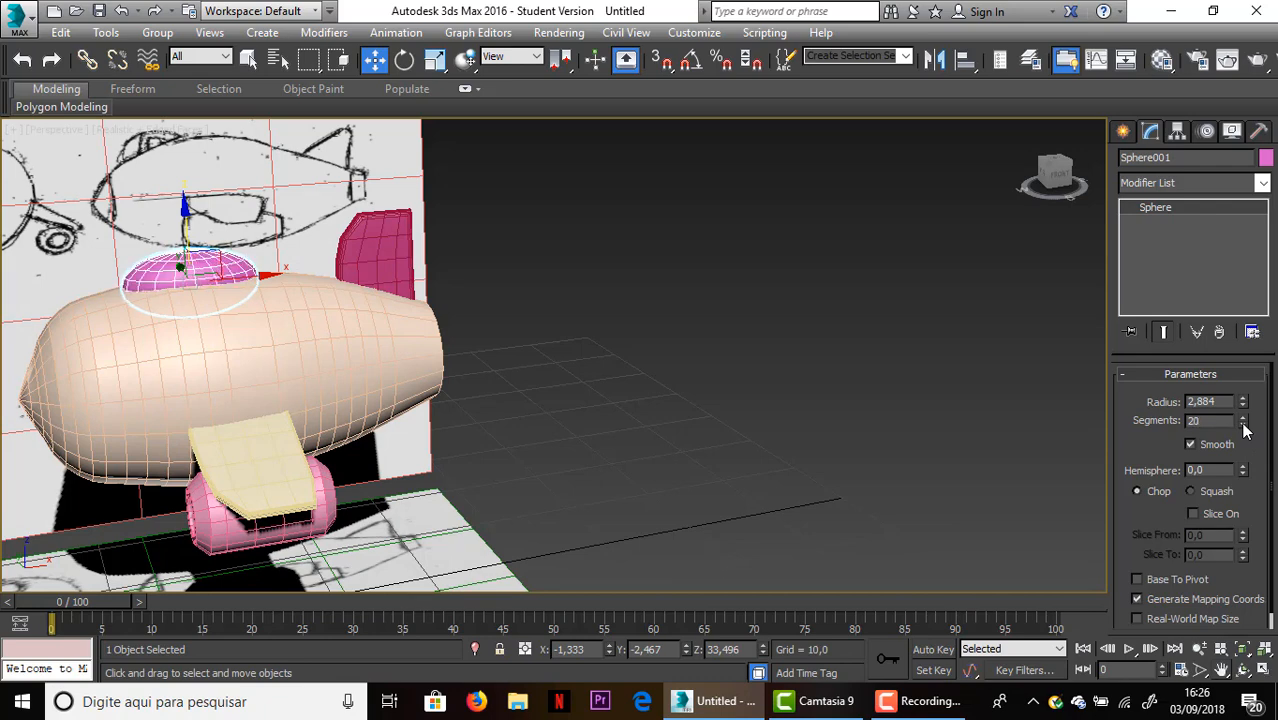
left_click(1243, 424)
left_click(1243, 424)
left_click(1243, 424)
left_click(1243, 424)
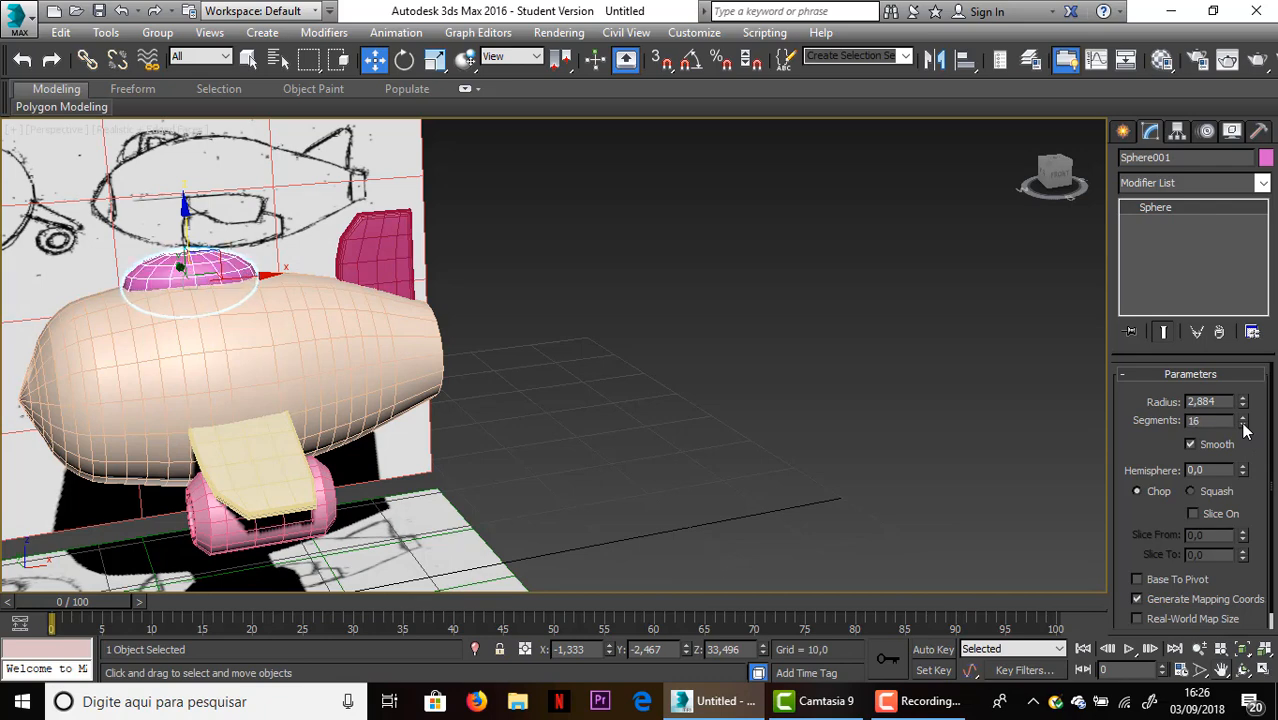
left_click(1243, 424)
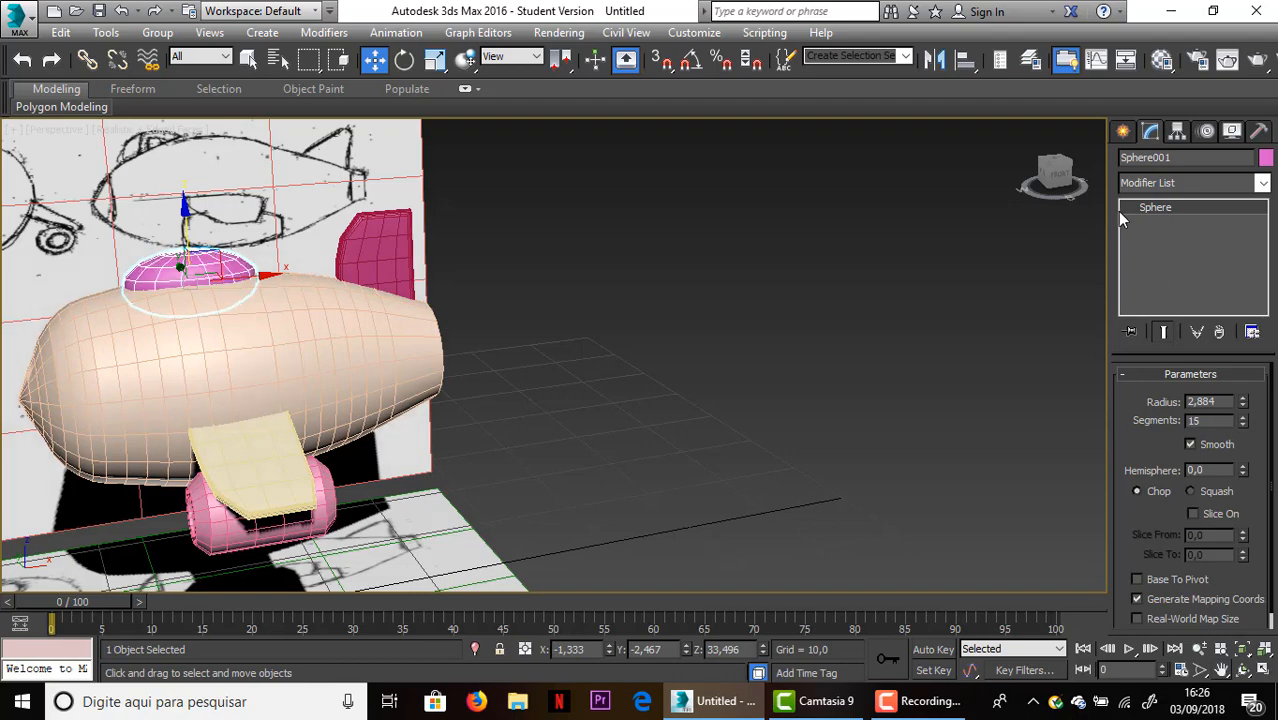
Convert the stretched canopy sphere to an Editable Poly
left_click_drag(1054, 172, 689, 203)
scroll(689, 203, "up", 3)
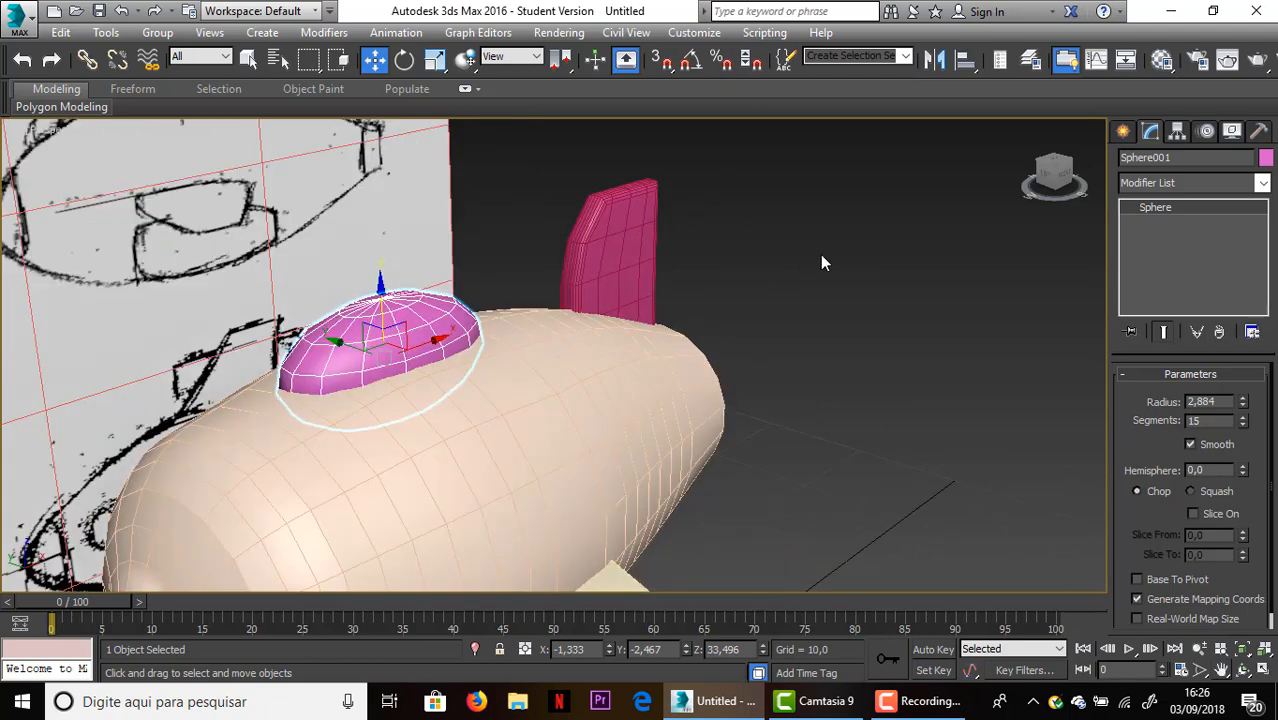
right_click(398, 316)
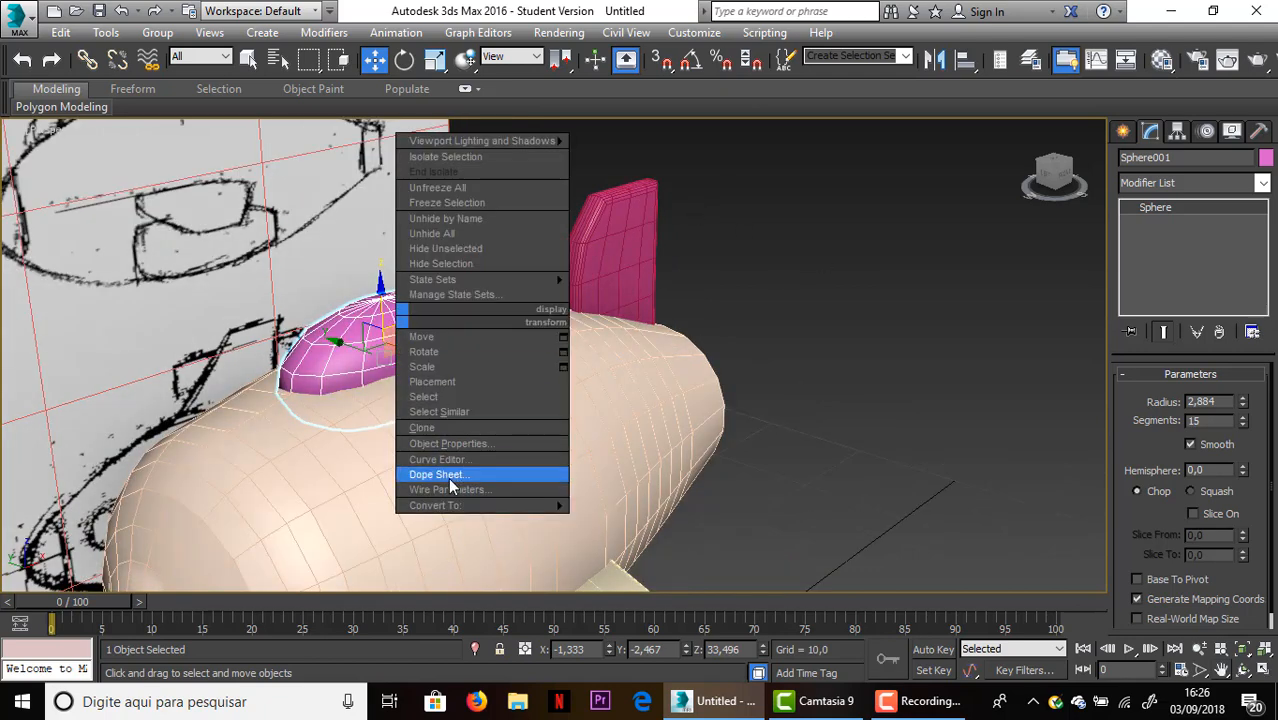
mouse_move(520, 505)
left_click(615, 521)
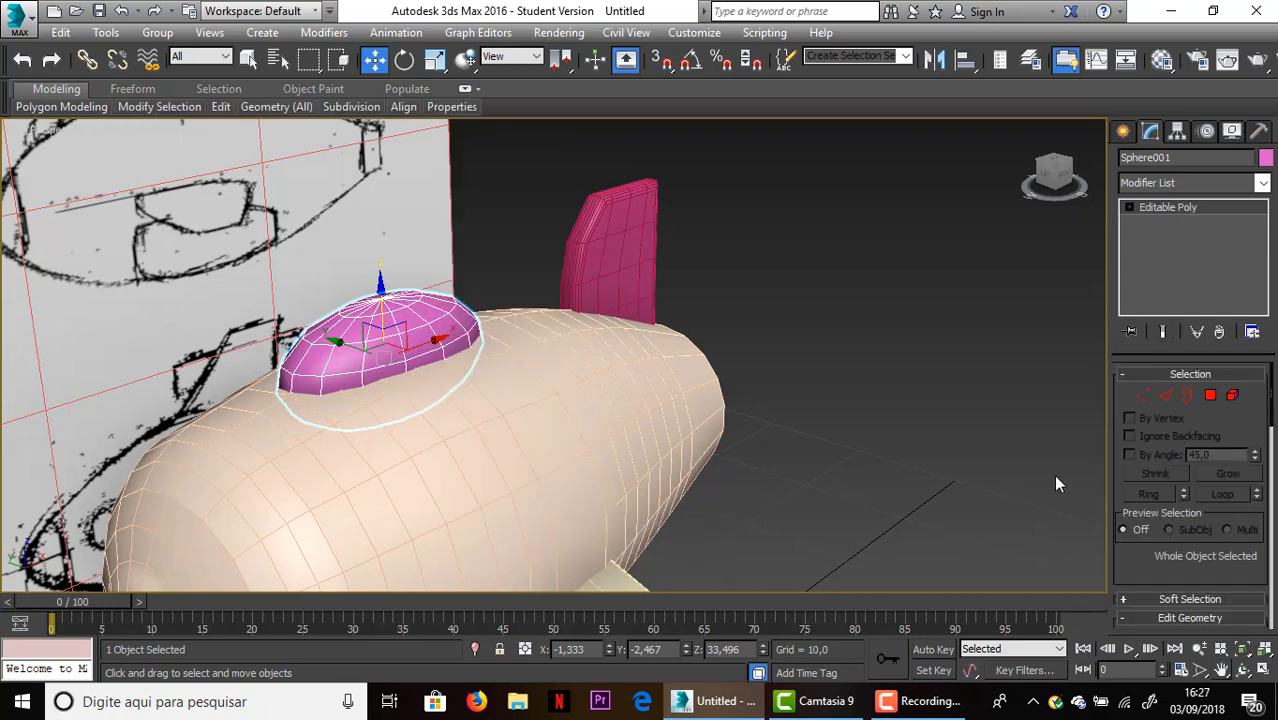
Select the block of twelve polygons across the canopy's front, three rows high, as the windshield area
left_click(1210, 395)
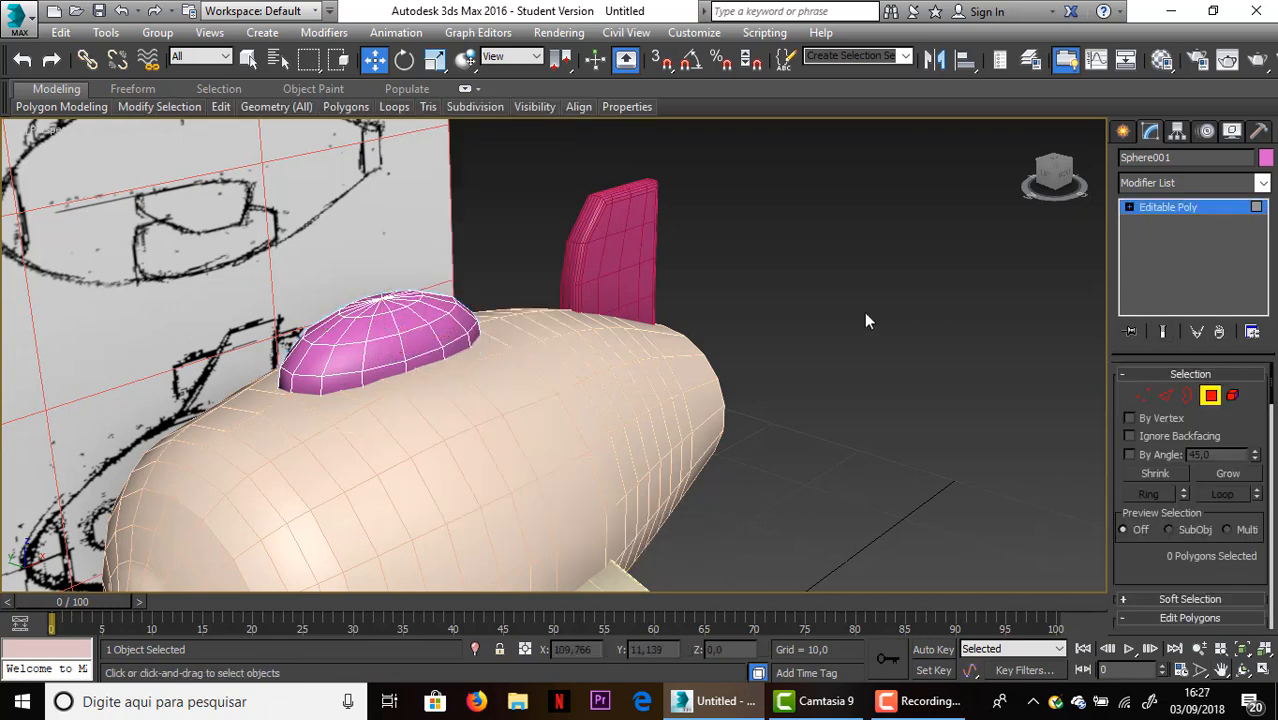
left_click(356, 342)
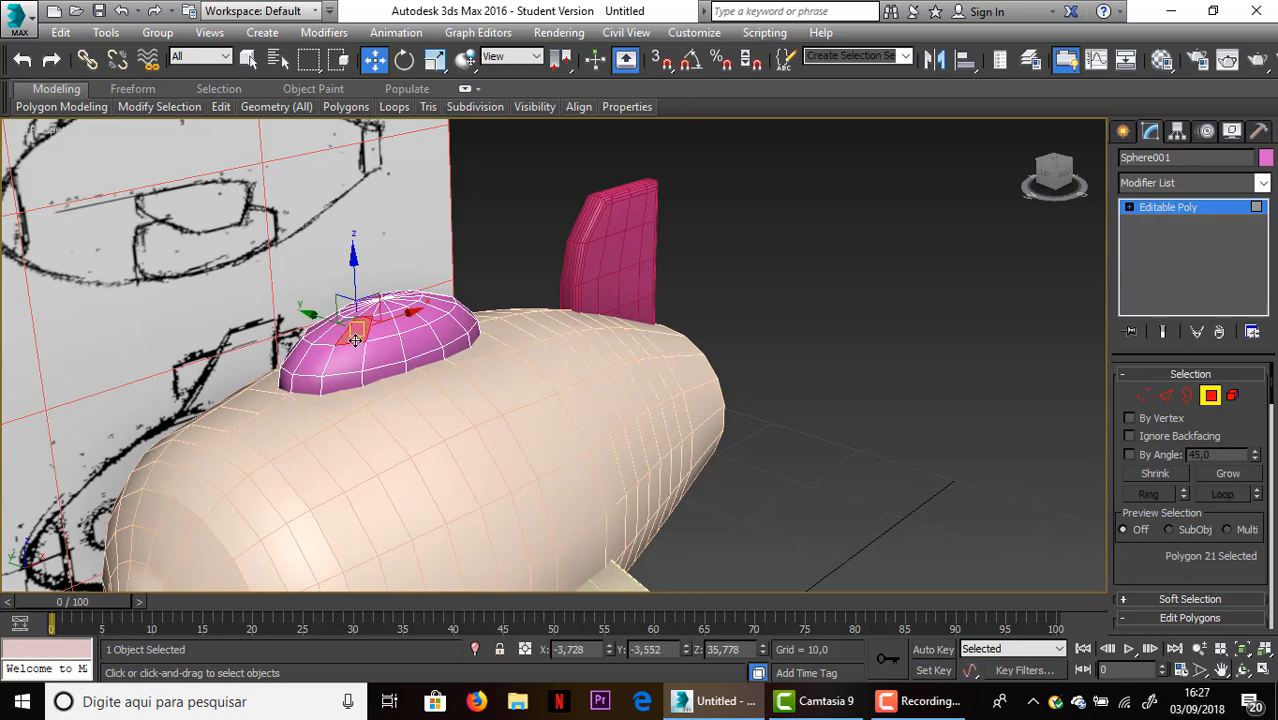
left_click(347, 360, "ctrl")
left_click(314, 360, "ctrl")
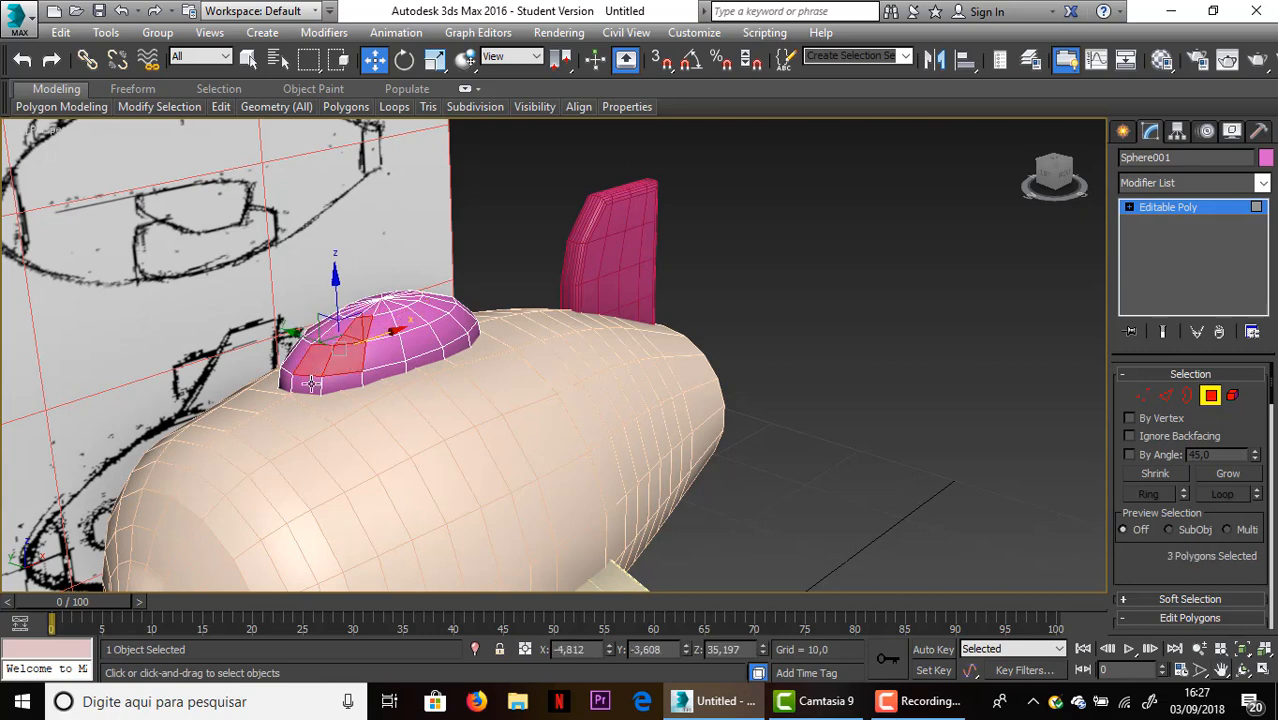
left_click(310, 383, "ctrl")
left_click(335, 381, "ctrl")
left_click(290, 380, "ctrl")
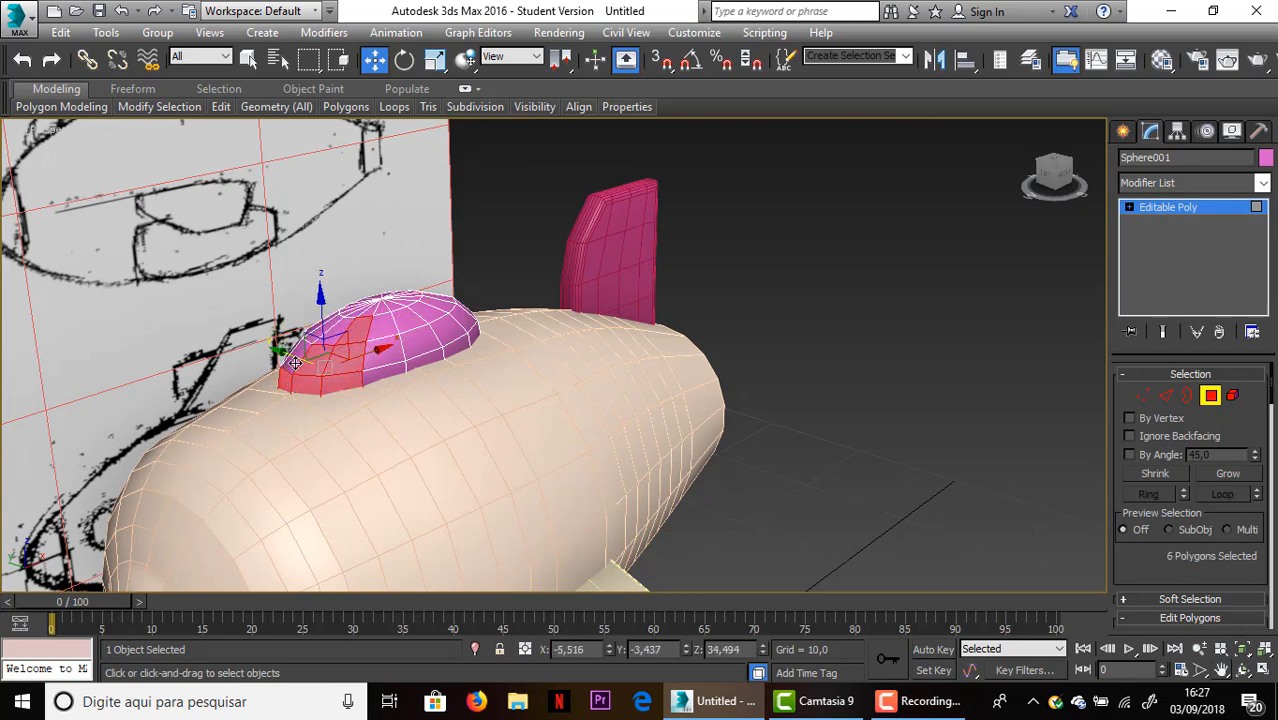
left_click(295, 362, "ctrl")
left_click(282, 348, "ctrl")
left_click(278, 338, "ctrl")
mouse_move(1048, 180)
left_mouse_down()
mouse_move(1026, 128)
mouse_move(1052, 180)
mouse_move(1074, 176)
left_mouse_up()
key("shift+z")
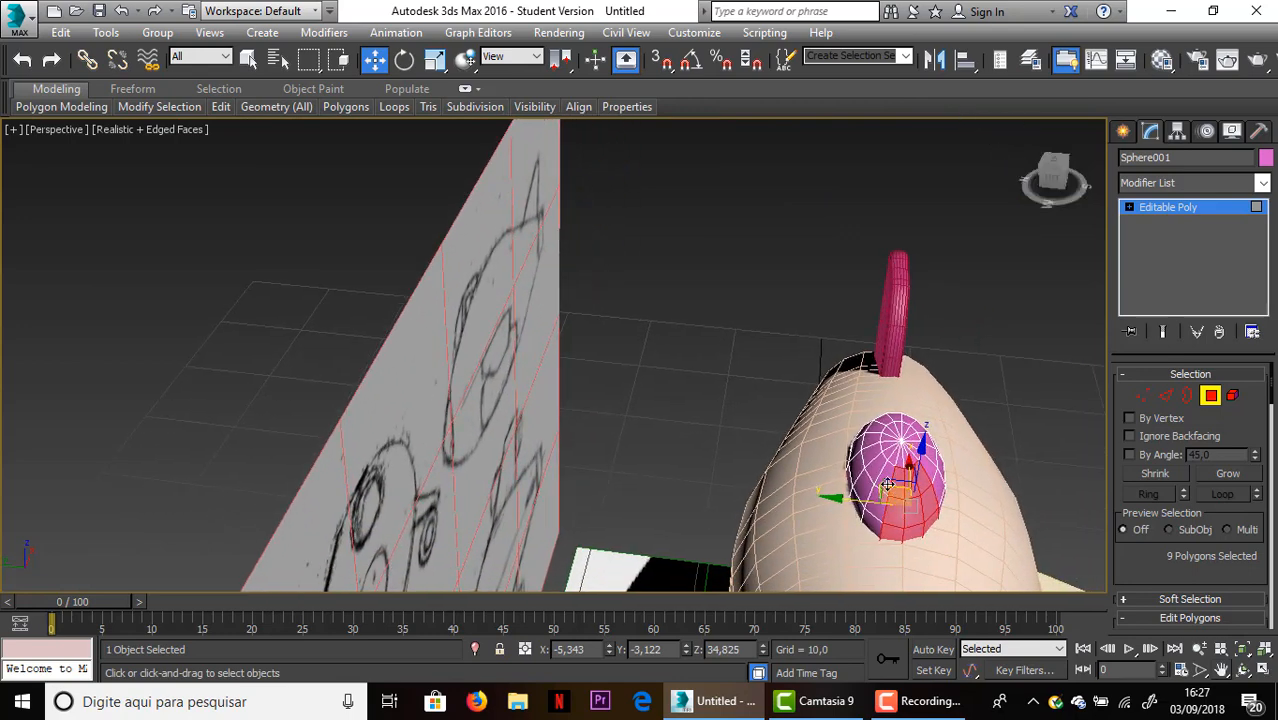
left_click(877, 505, "ctrl")
left_click(877, 505, "ctrl")
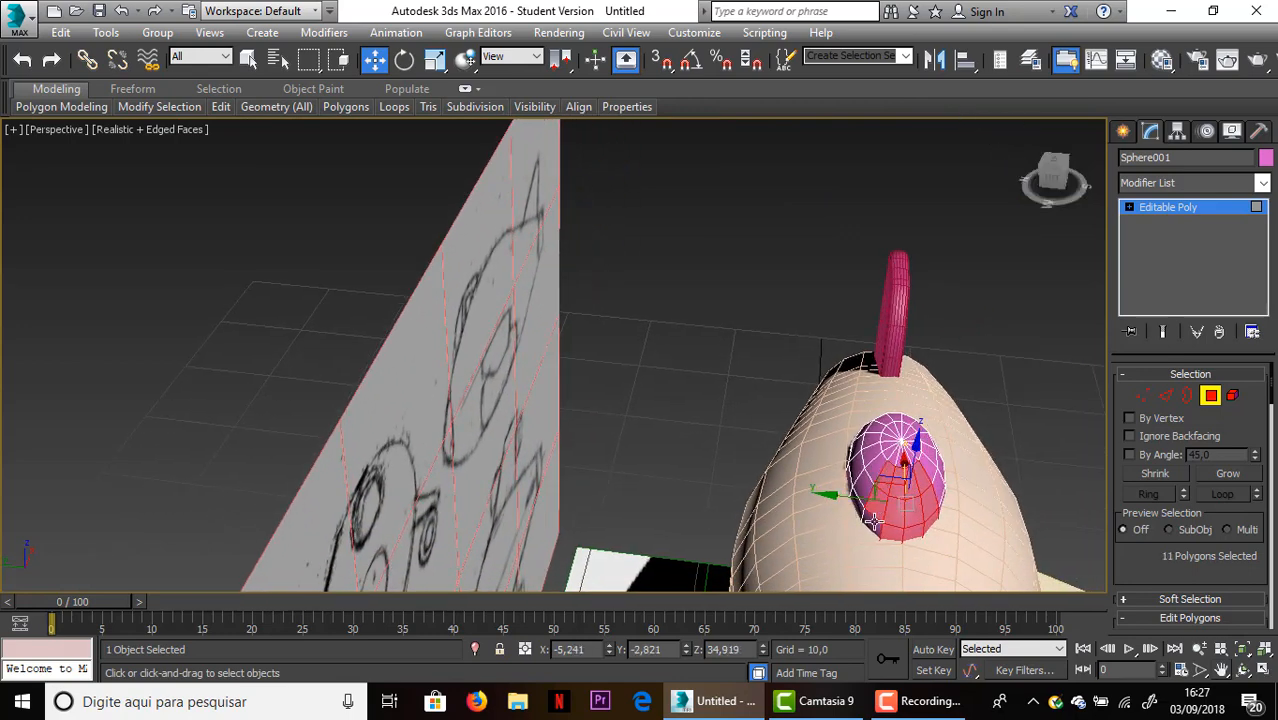
left_click(872, 522, "ctrl")
middle_click_drag(1003, 290, 908, 139)
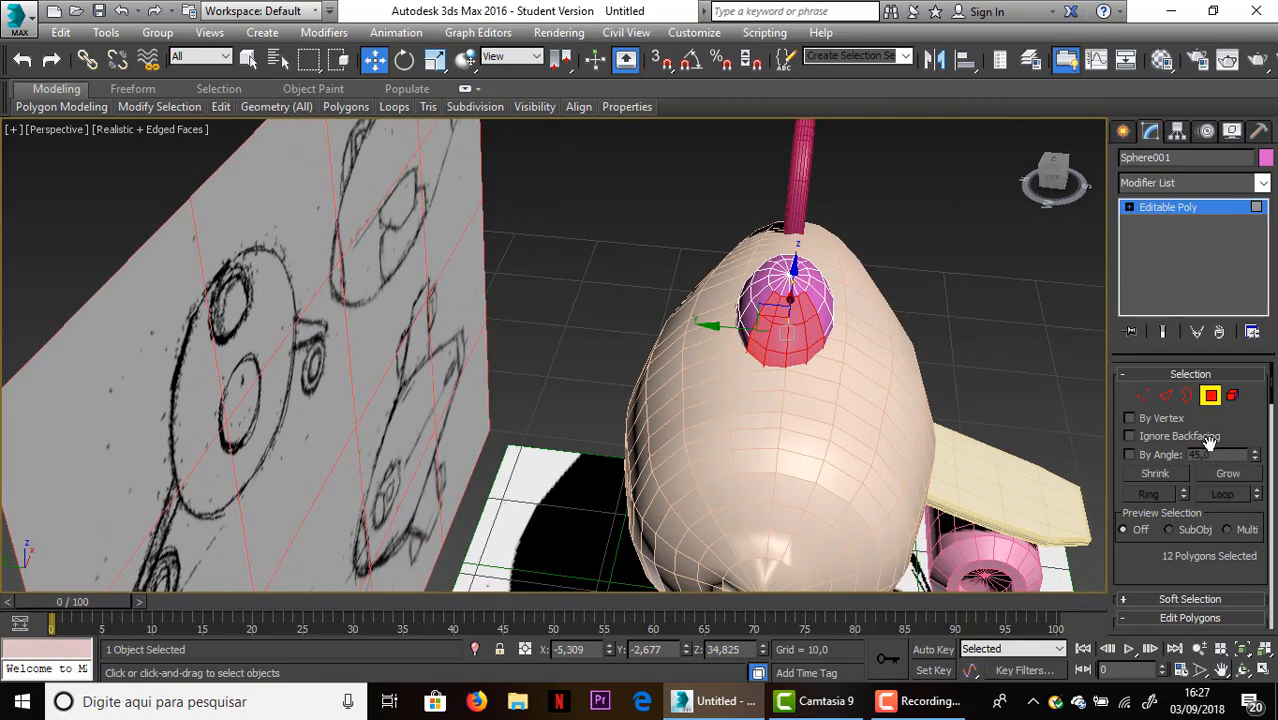
Try extruding the selected windshield polygons with a height of 10, and undo the extrusion
left_click_drag(1242, 436, 1252, 335)
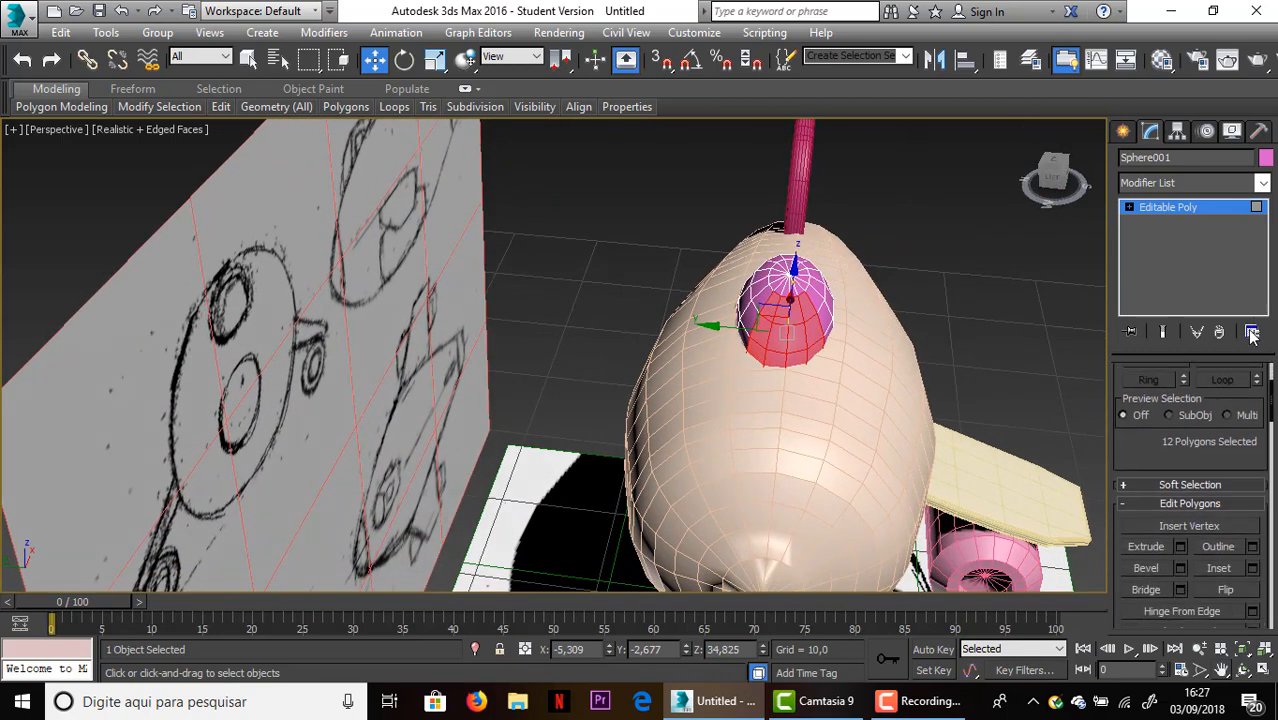
left_click(1180, 548)
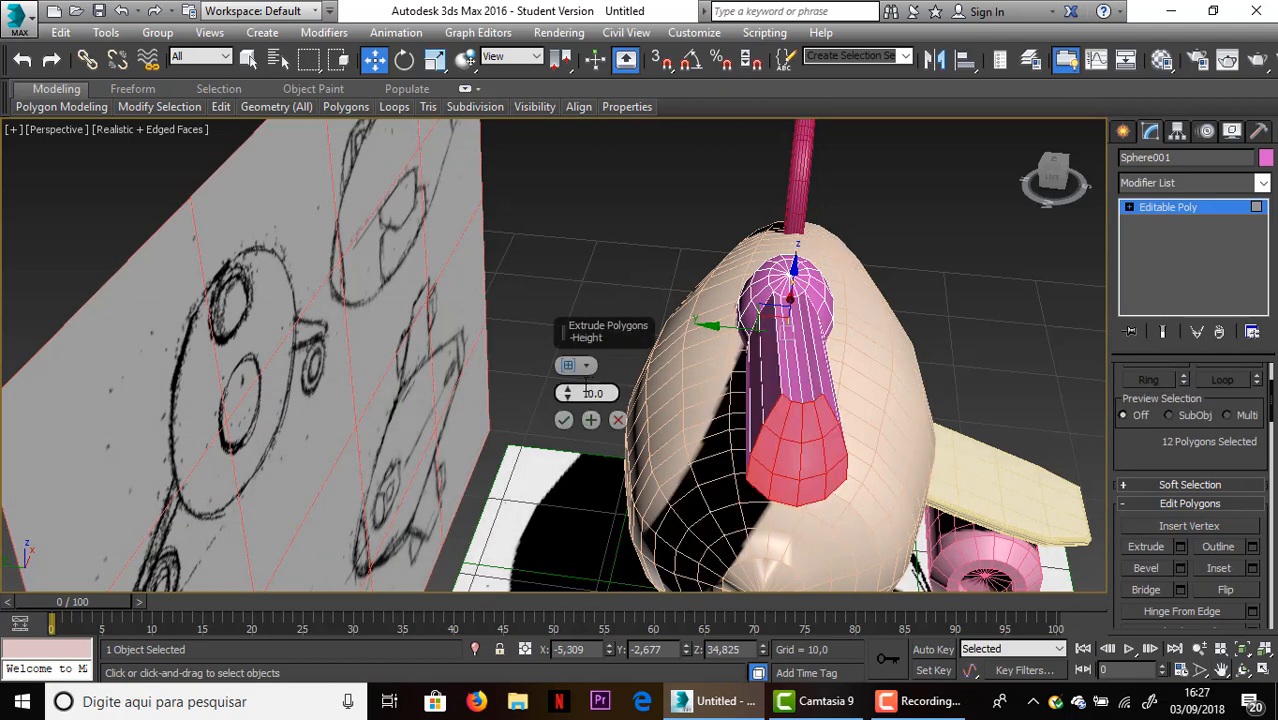
left_click(564, 421)
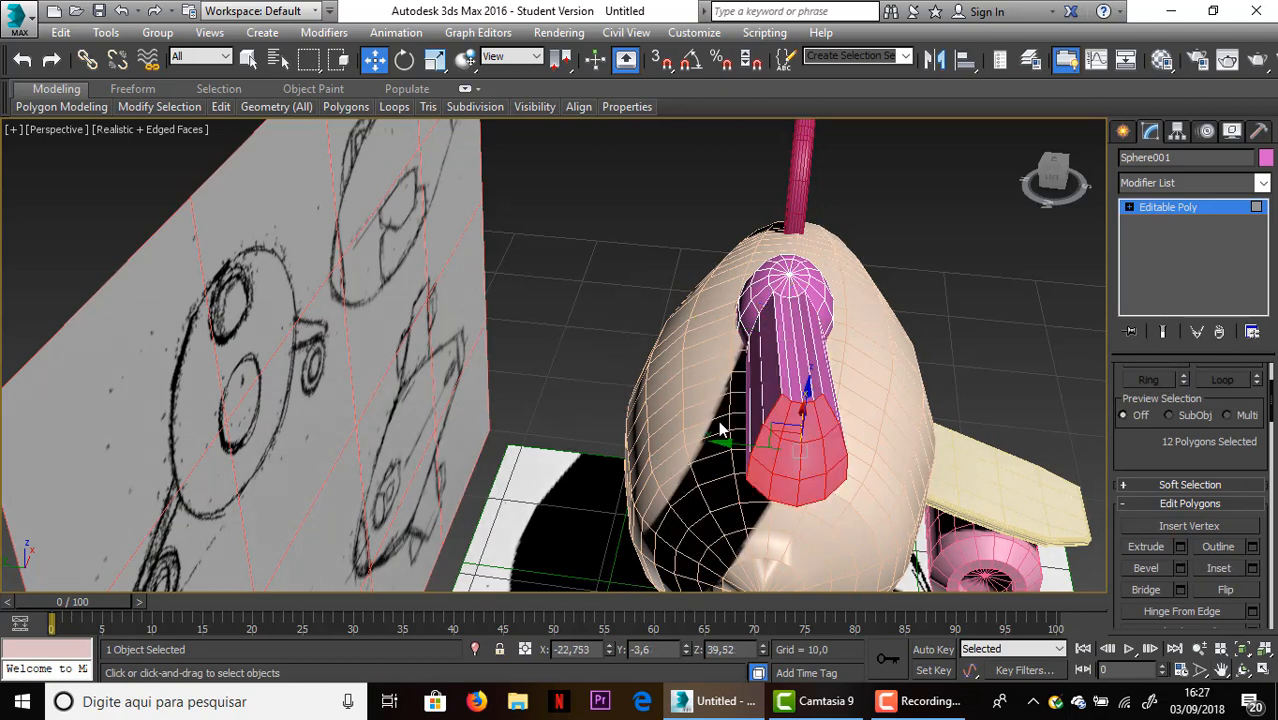
left_click_drag(786, 436, 799, 435)
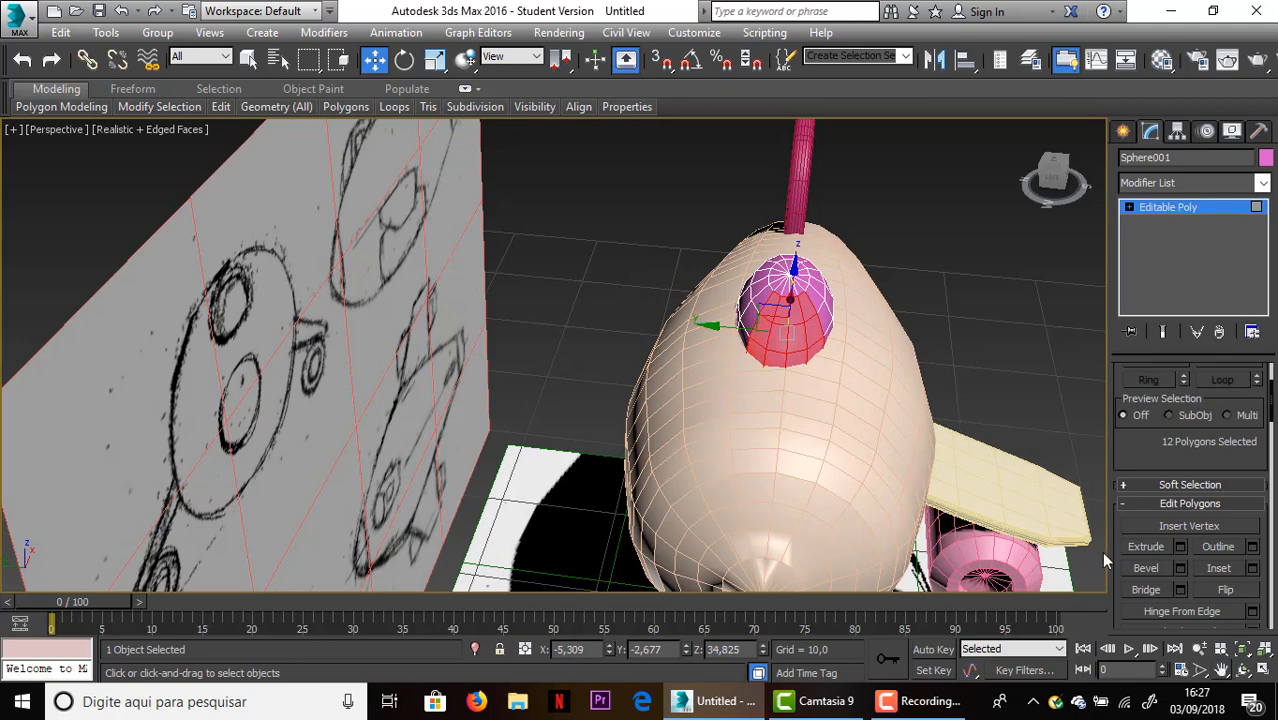
Try extruding the windshield polygons by about 1.139 as a group and by polygon, then cancel and clear the selection
left_click(1181, 547)
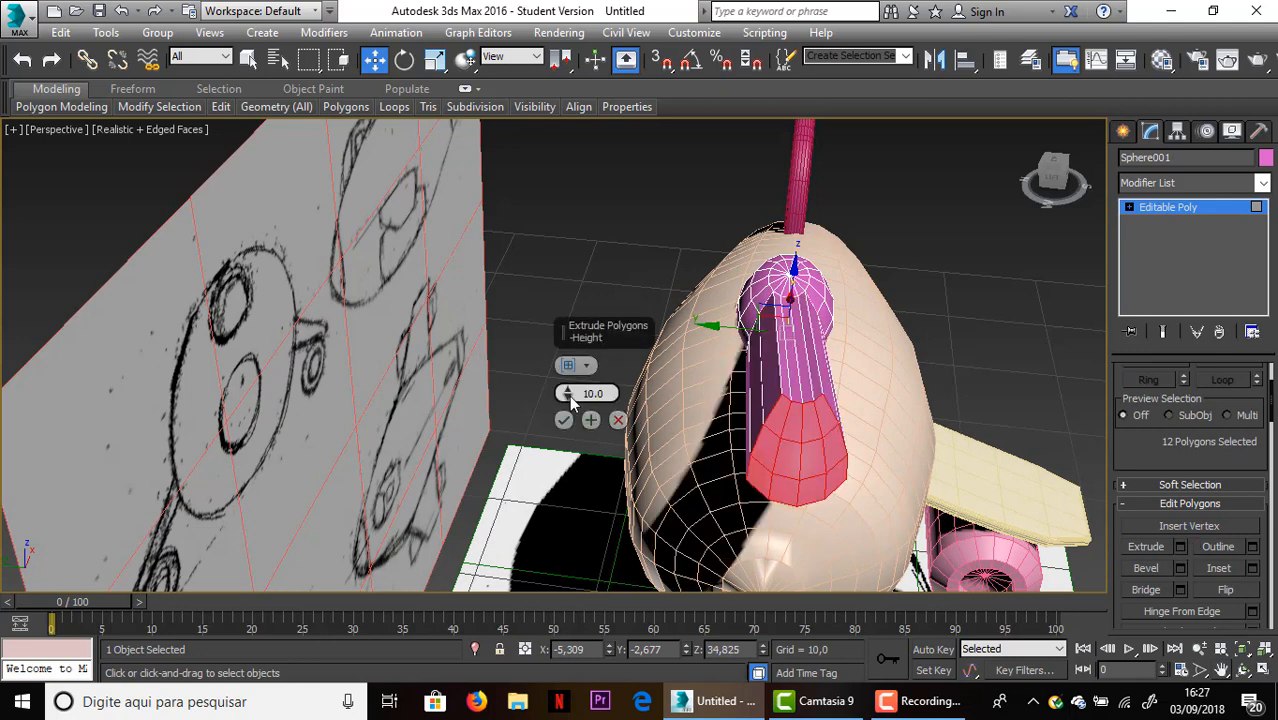
left_click_drag(565, 393, 576, 446)
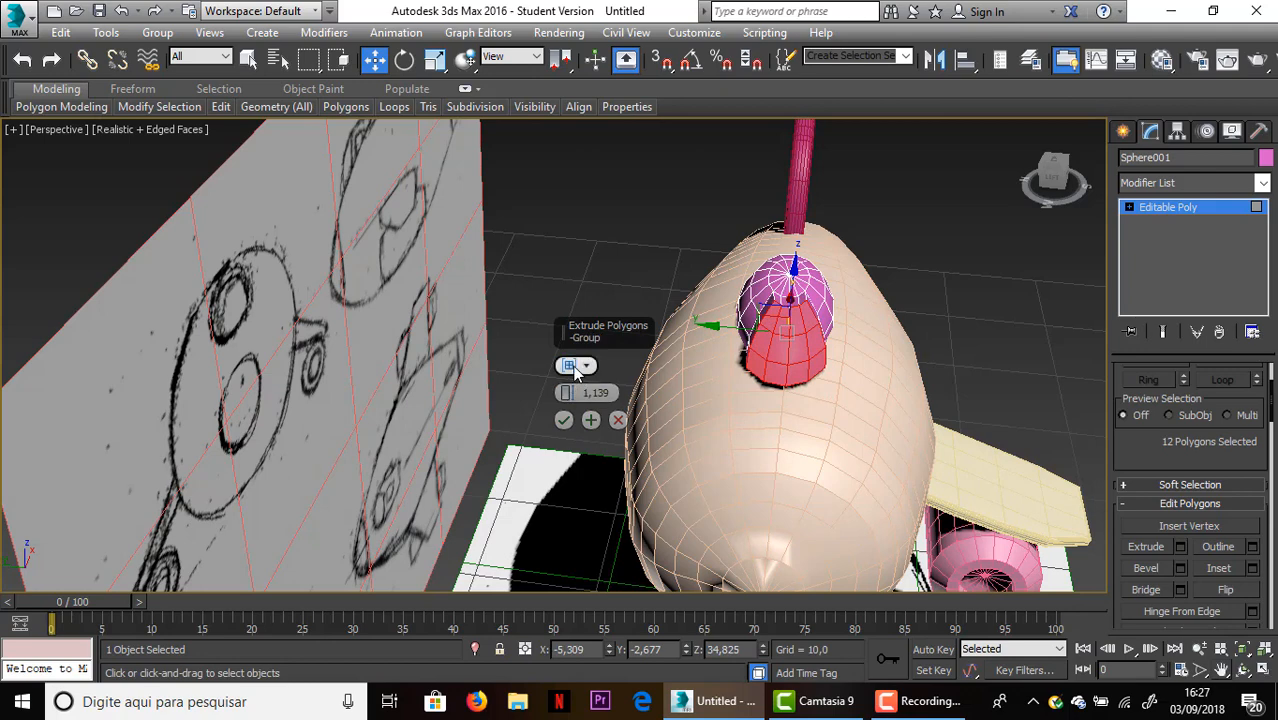
left_click(574, 366)
left_click(568, 366)
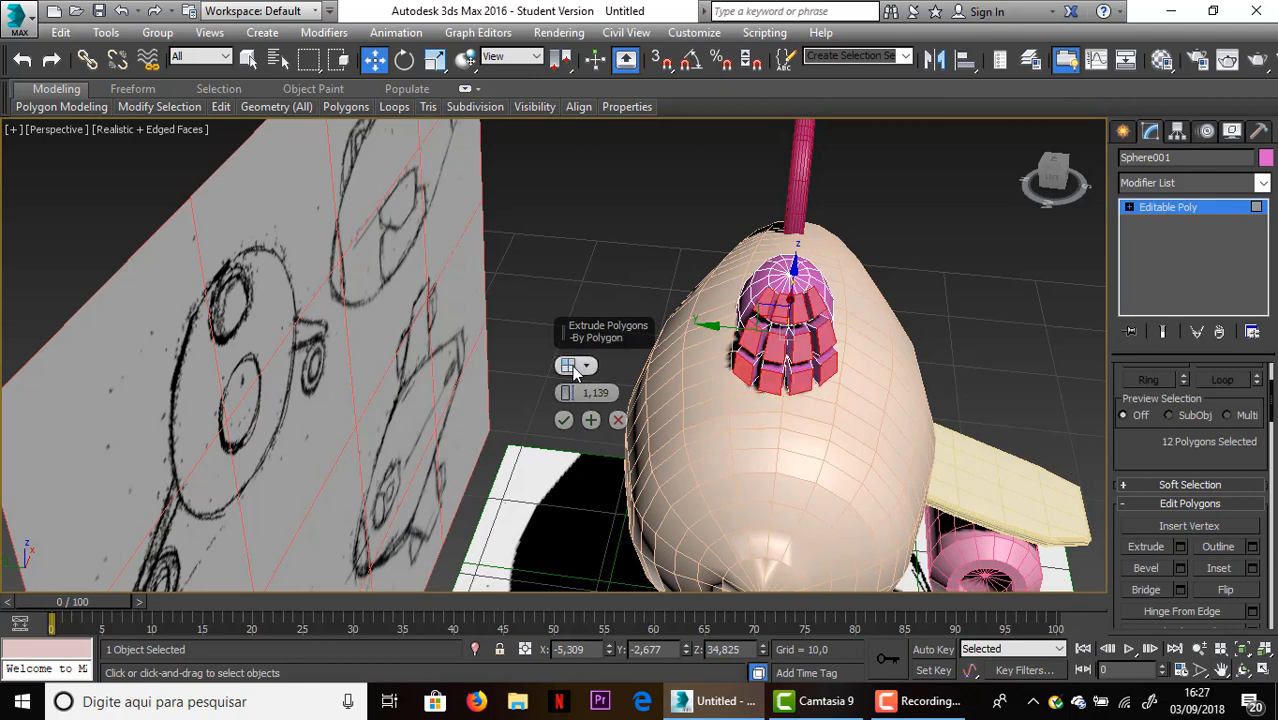
left_click(618, 420)
left_click(967, 369)
Select the nine edges framing the canopy's windshield: three down each side and three across the upper edge
scroll(953, 370, "up", 3)
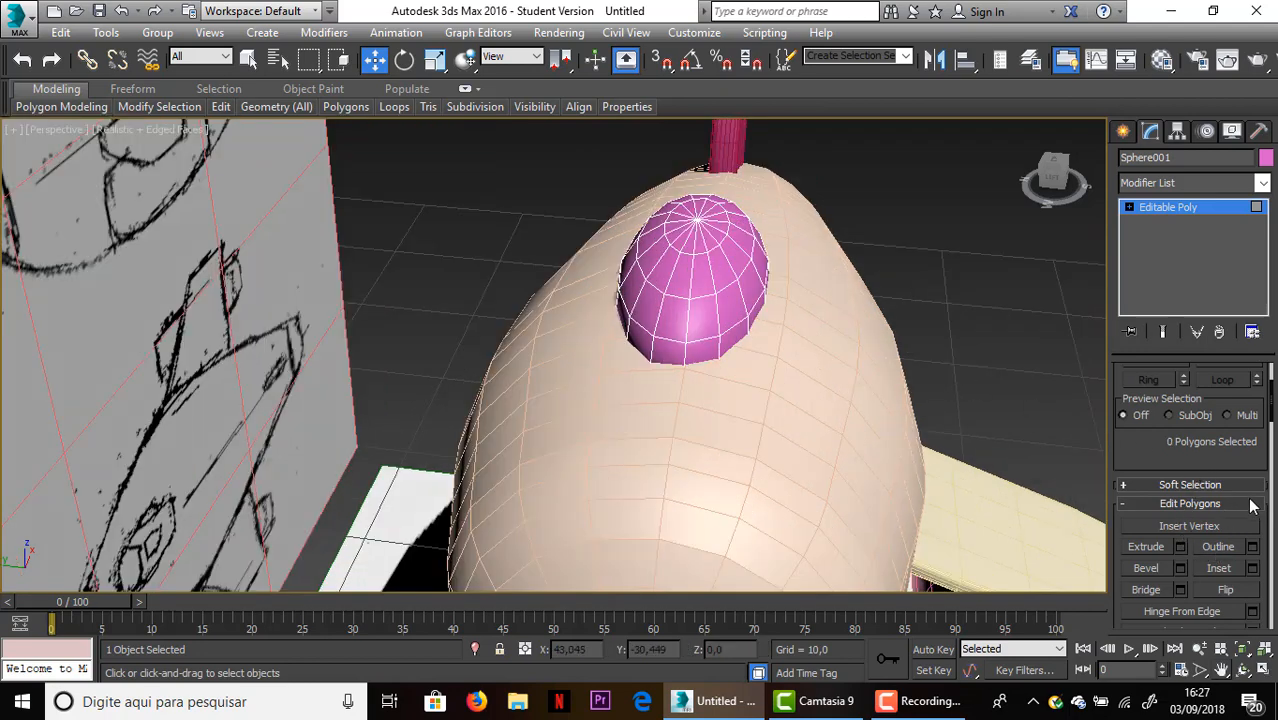
scroll(1236, 459, "up", 3)
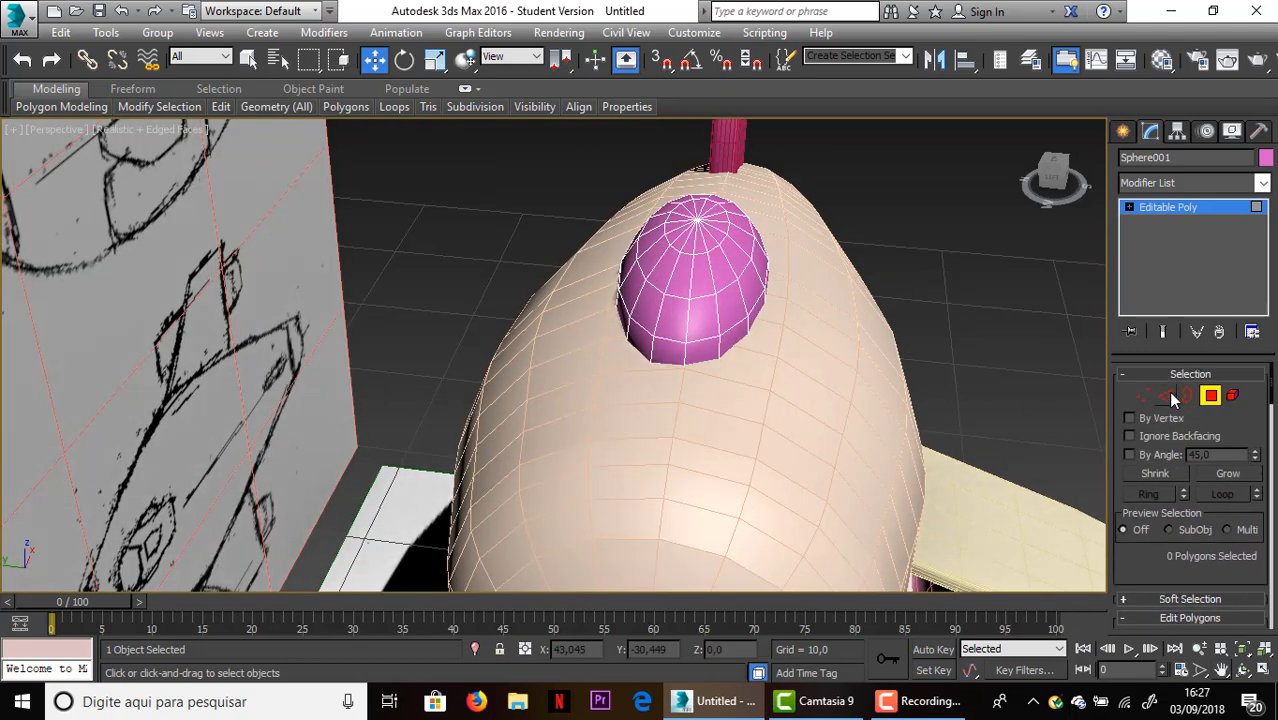
left_click(1170, 397)
left_click(711, 281)
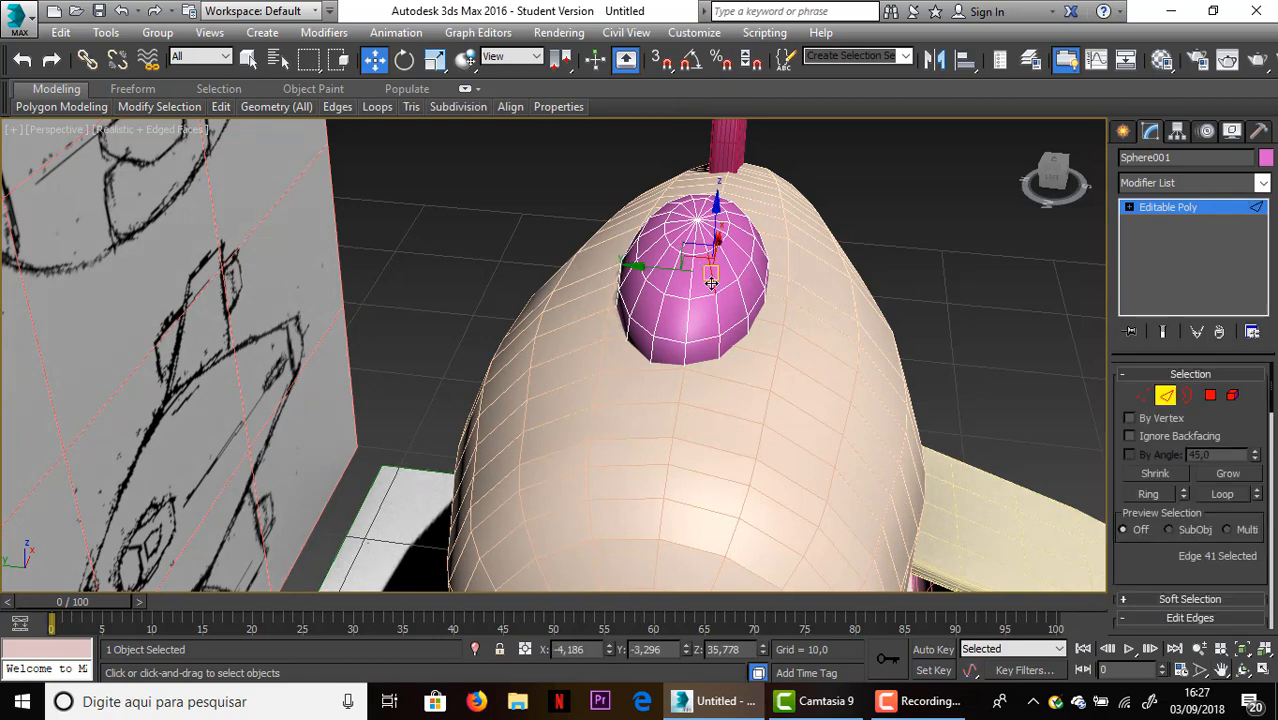
left_click(718, 319, "ctrl")
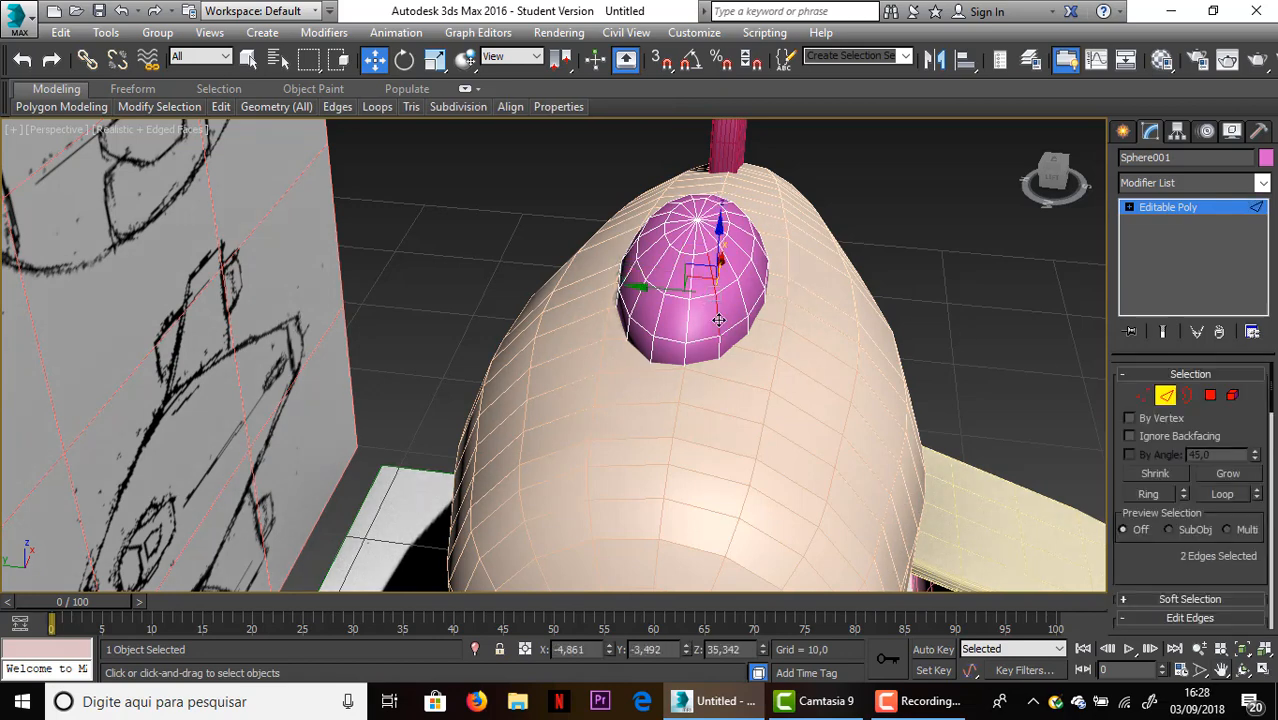
left_click(721, 347, "ctrl")
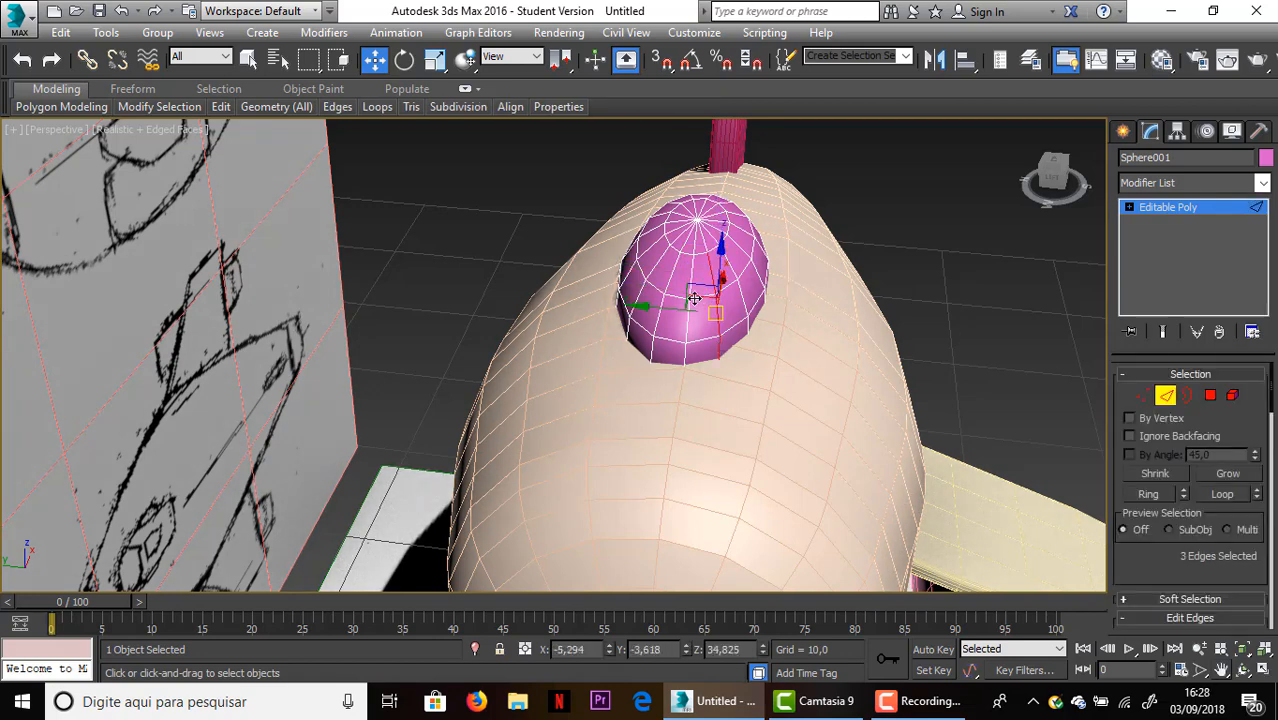
left_click(660, 252, "ctrl")
left_click(645, 285, "ctrl")
left_click(630, 322, "ctrl")
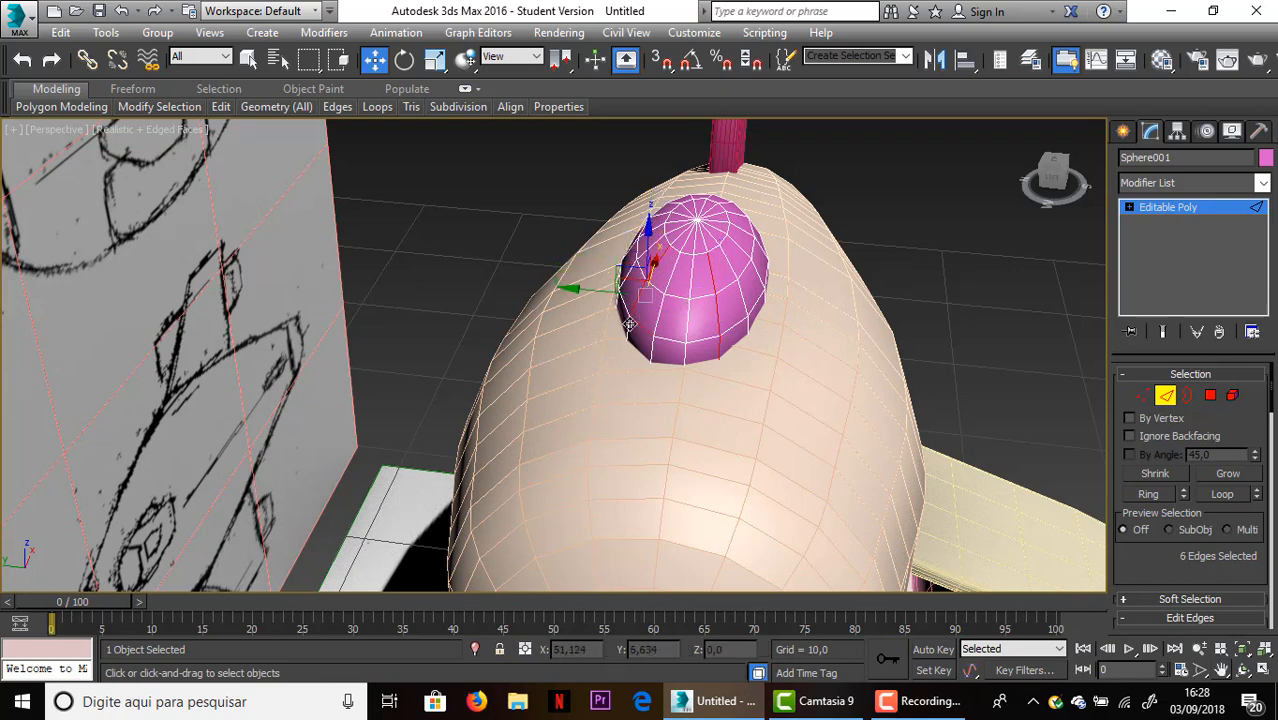
left_click(670, 252, "ctrl")
left_click(686, 253, "ctrl")
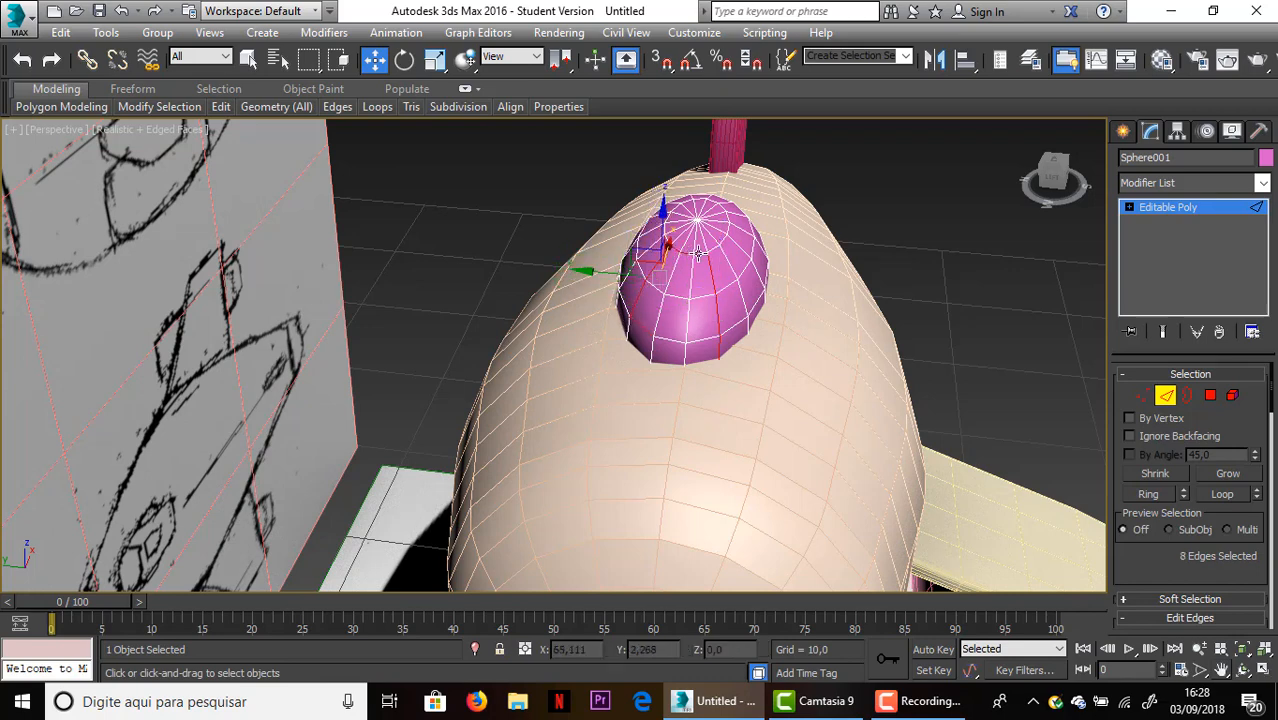
left_click(699, 253, "ctrl")
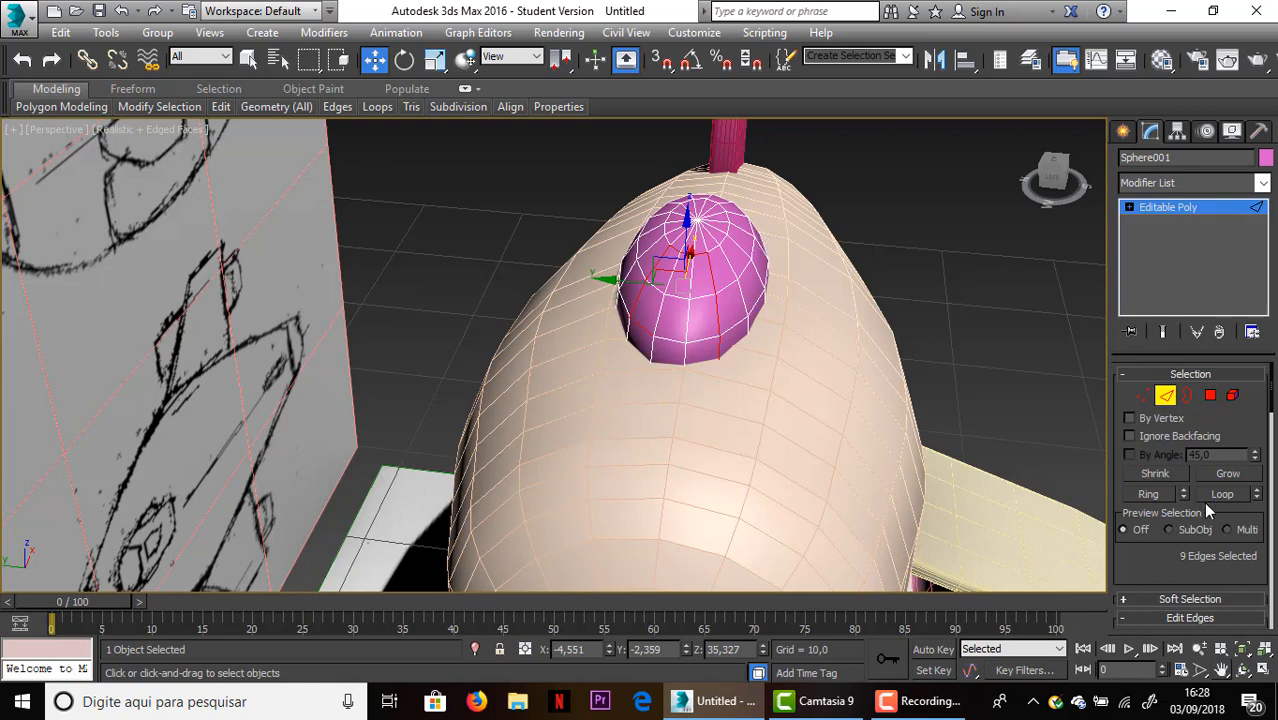
Try extruding the nine windshield frame edges with a height of about -0.418 and a width of about 4.125, then cancel
left_click_drag(1190, 556, 1177, 392)
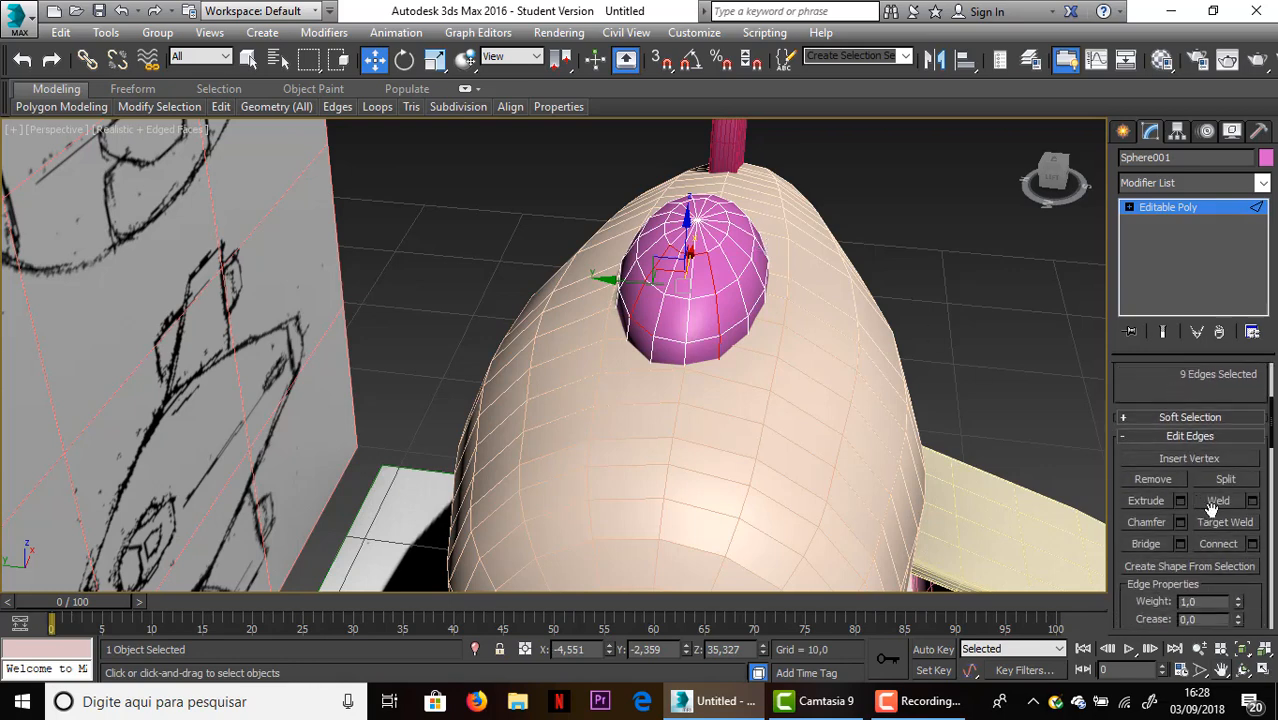
left_click(1181, 501)
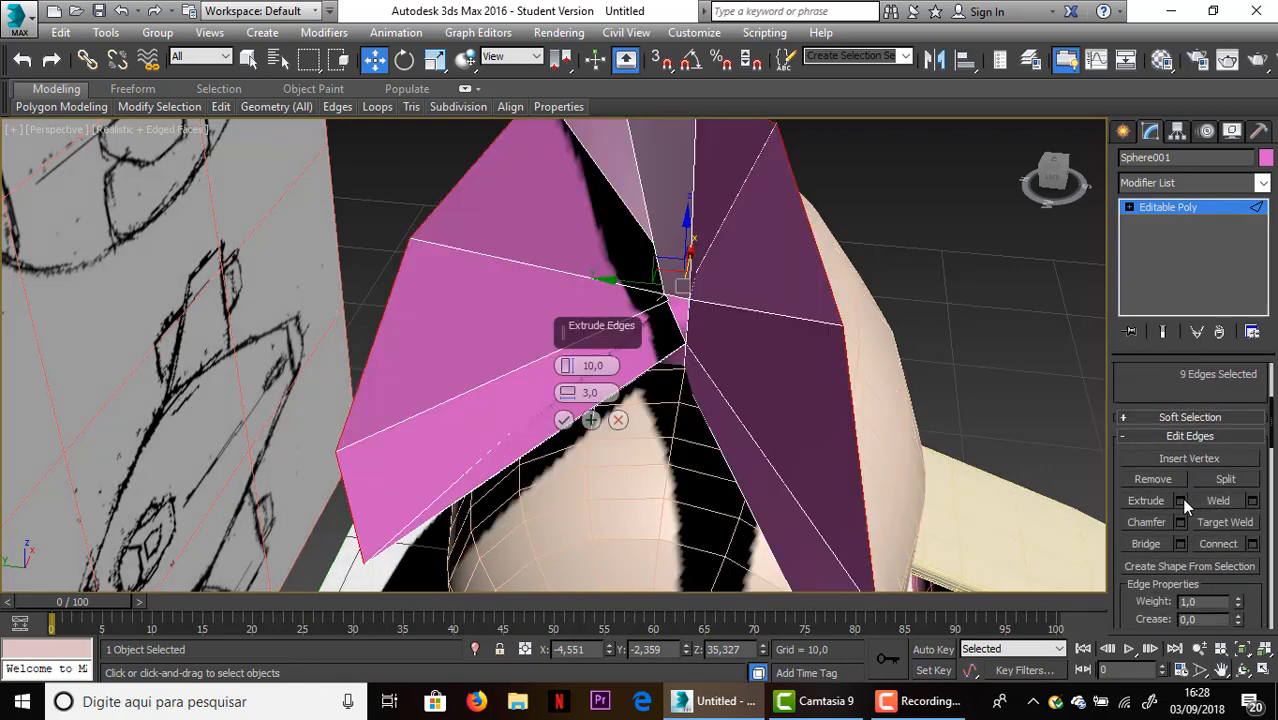
left_click_drag(570, 368, 581, 424)
left_click_drag(581, 427, 582, 418)
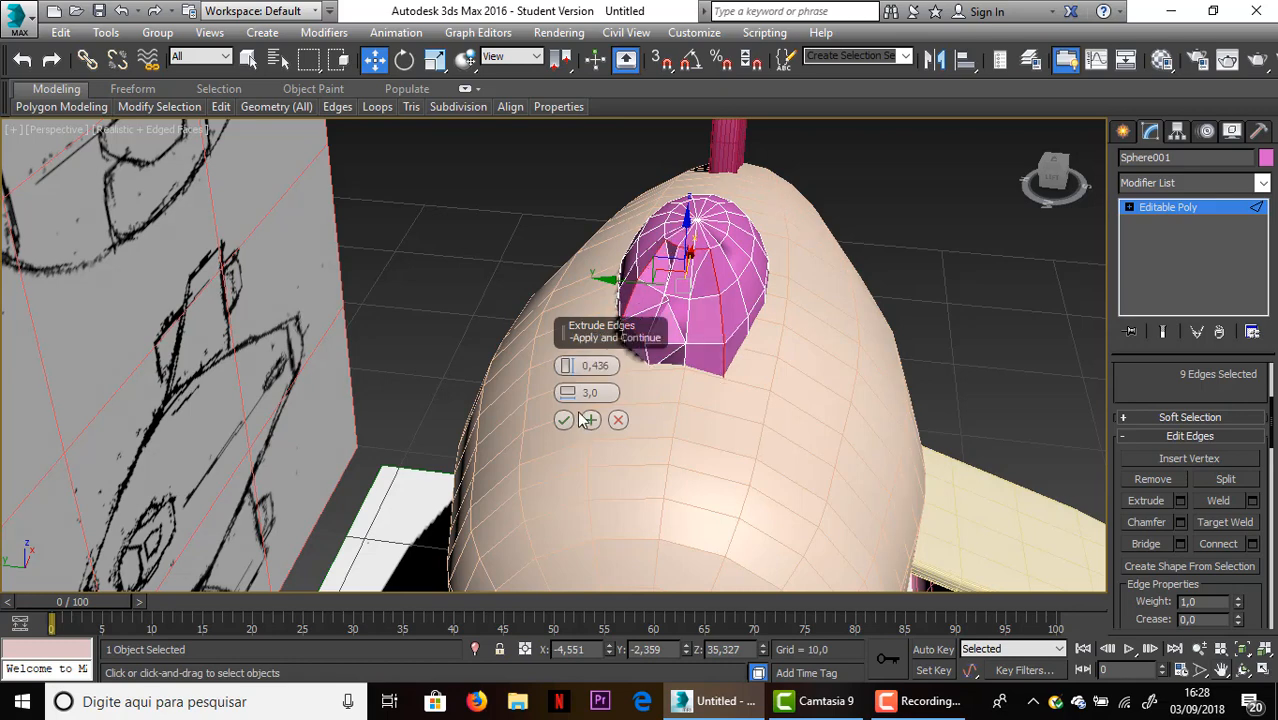
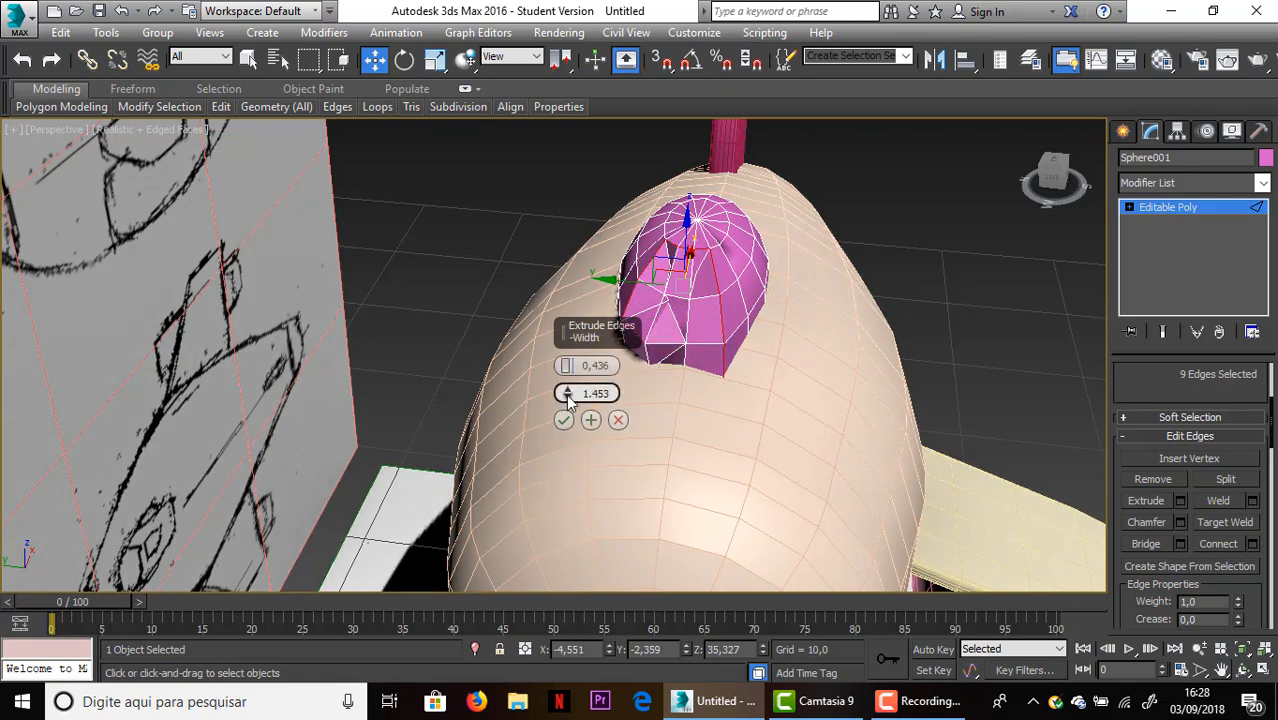
mouse_move(568, 397)
left_mouse_down()
mouse_move(567, 368)
mouse_move(575, 415)
left_mouse_up()
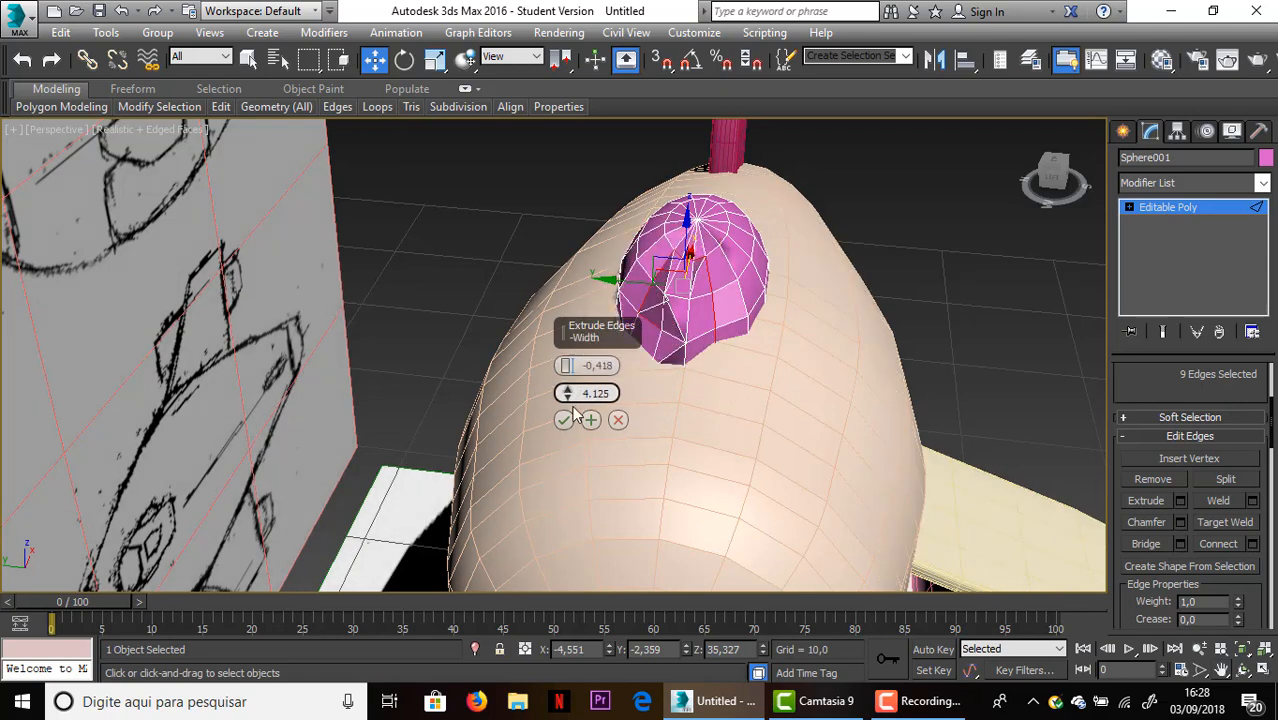
left_click(620, 420)
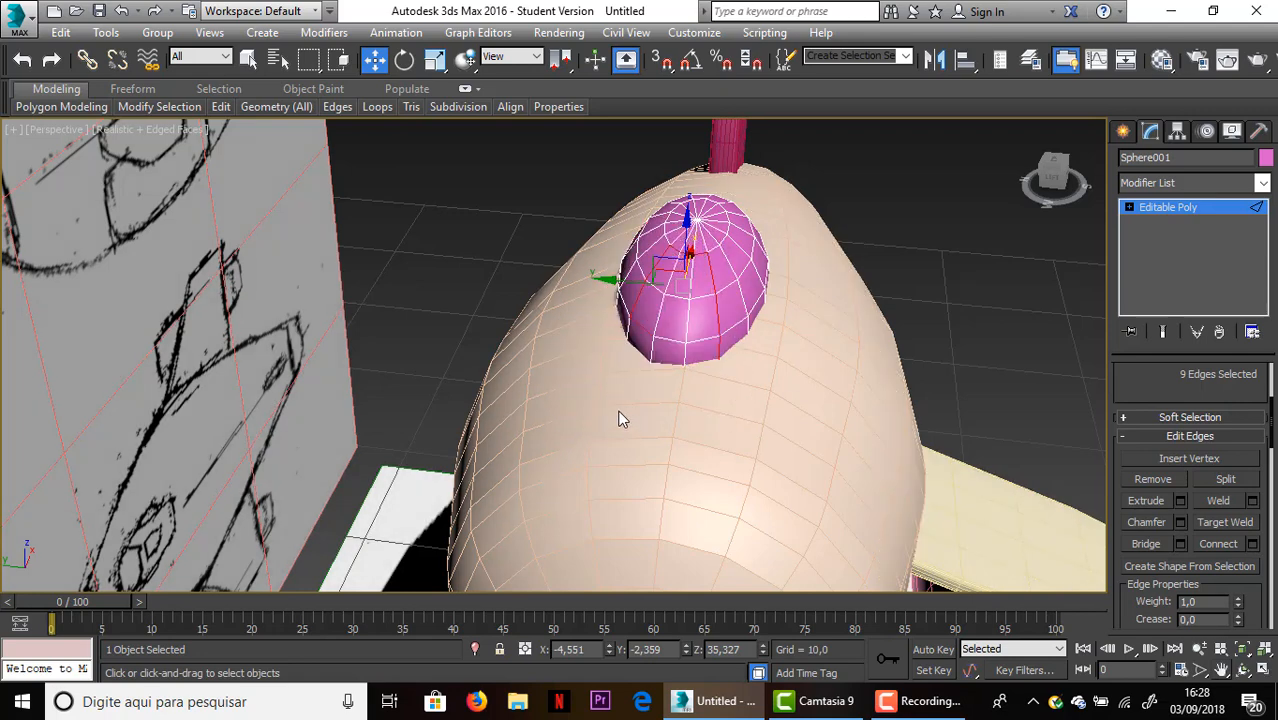
Try a quad chamfer on the nine windshield frame edges with an amount of 0, then cancel
left_click(1180, 522)
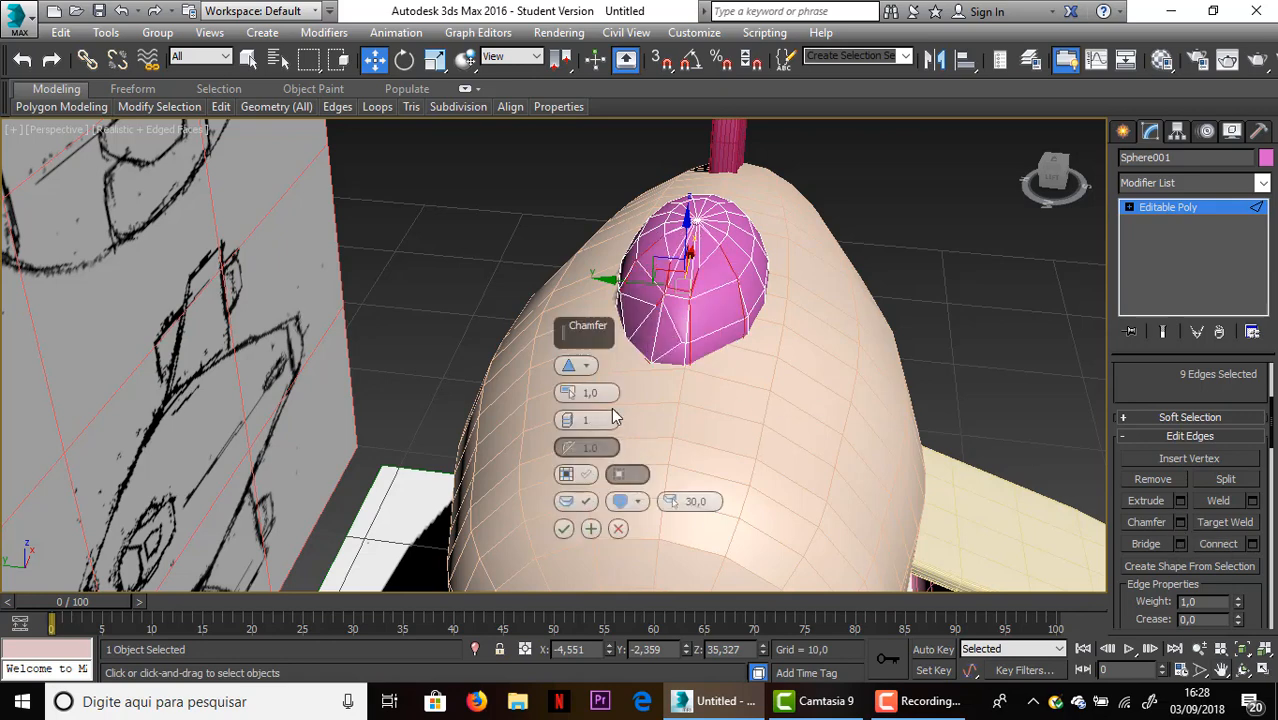
left_click(570, 366)
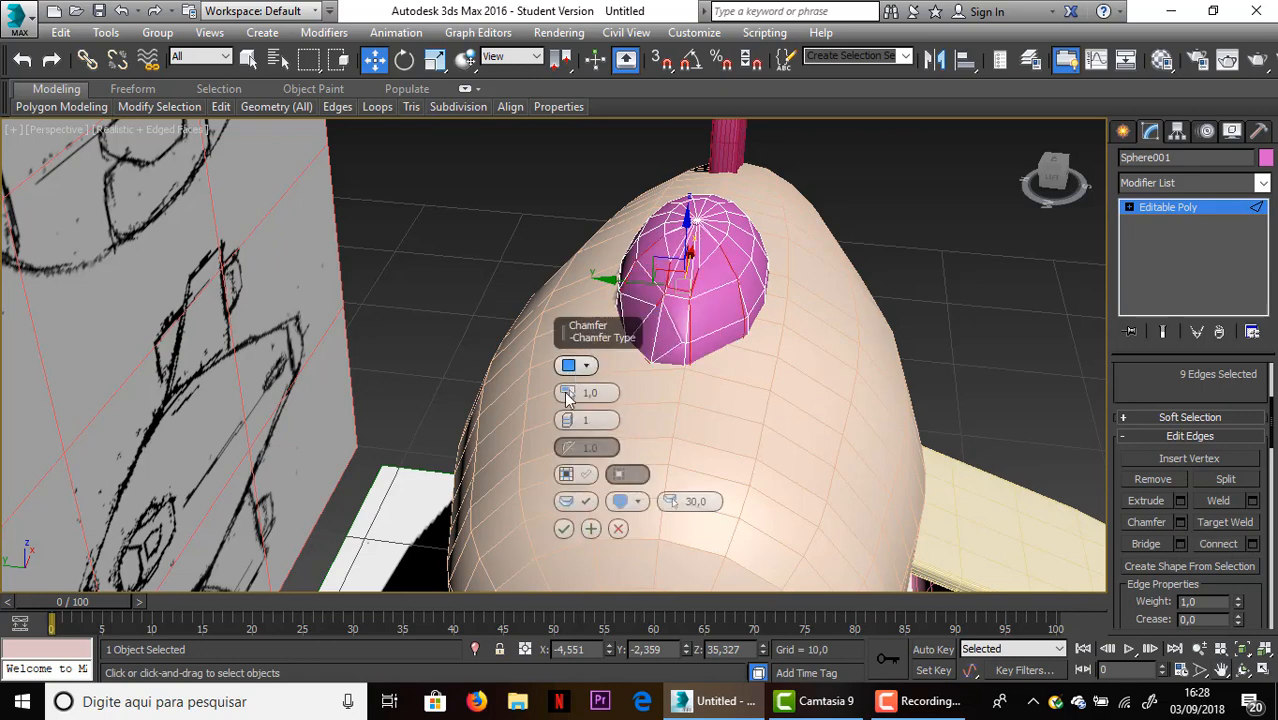
mouse_move(567, 397)
left_mouse_down()
mouse_move(568, 371)
mouse_move(567, 396)
left_mouse_up()
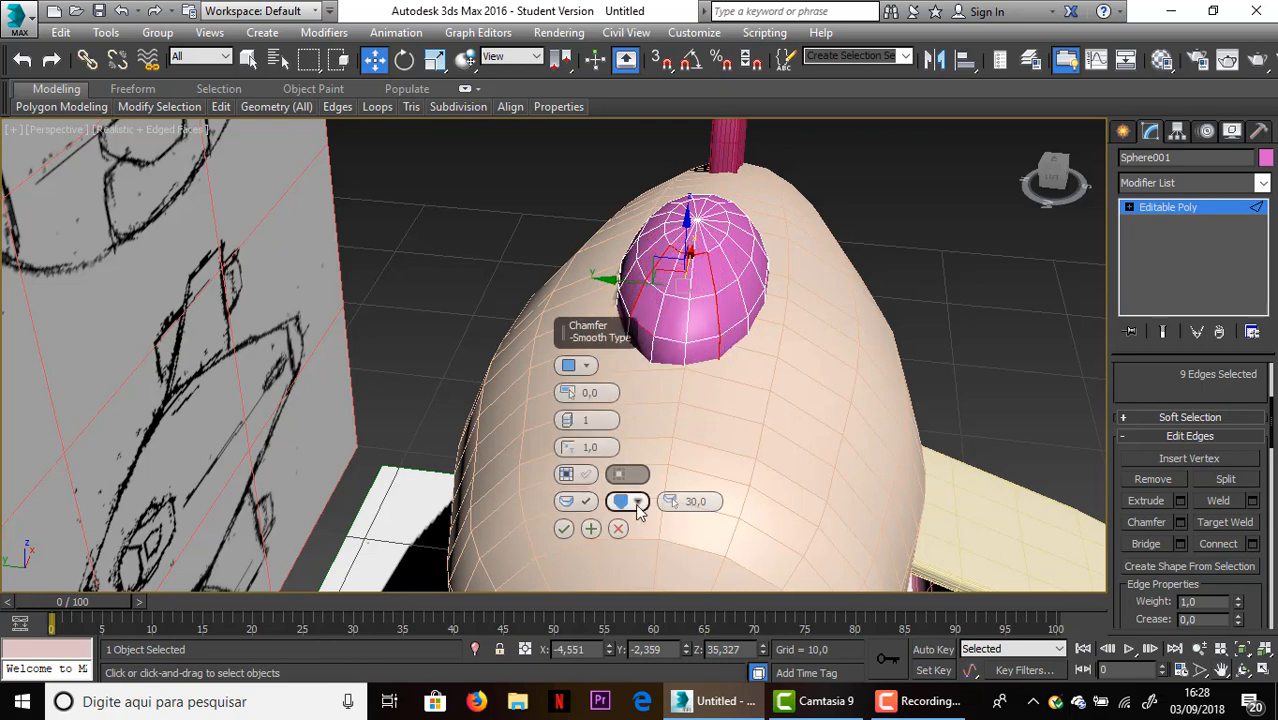
left_click(618, 528)
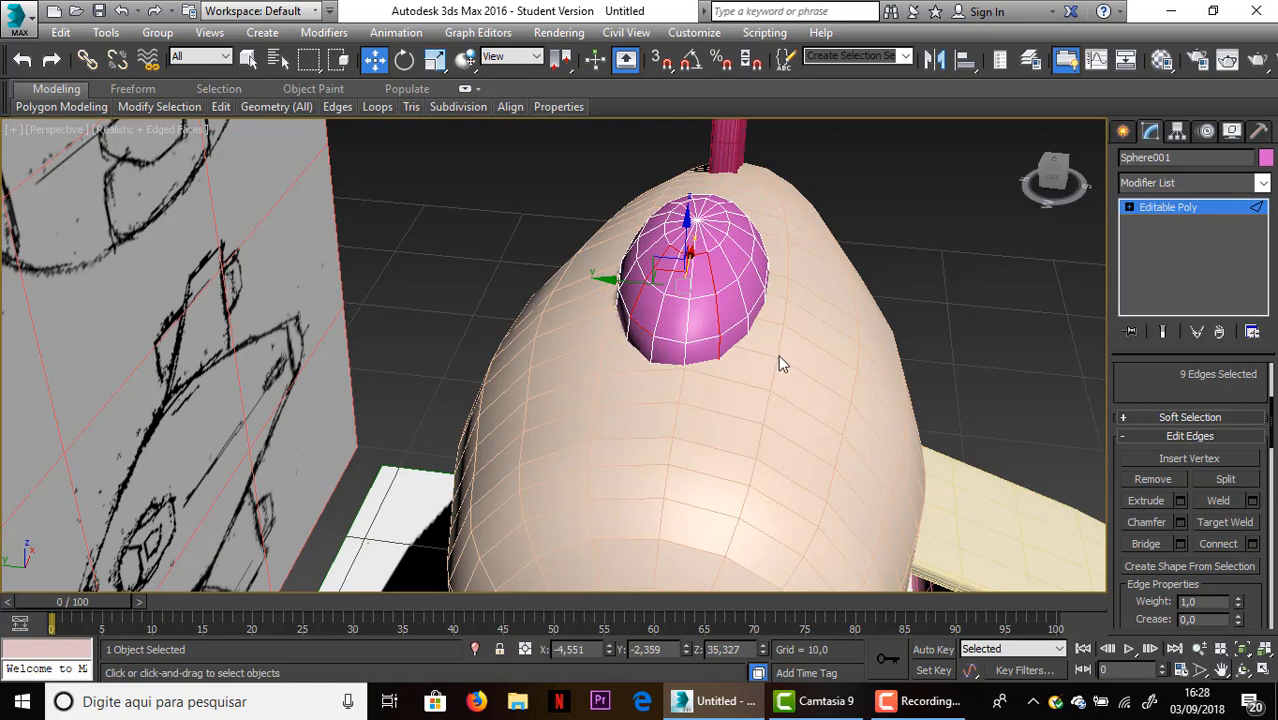
Reselect the nine frame edges and try chamfering them by about 0.281, switching from quad to standard type, then cancel
scroll(783, 362, "up", 2)
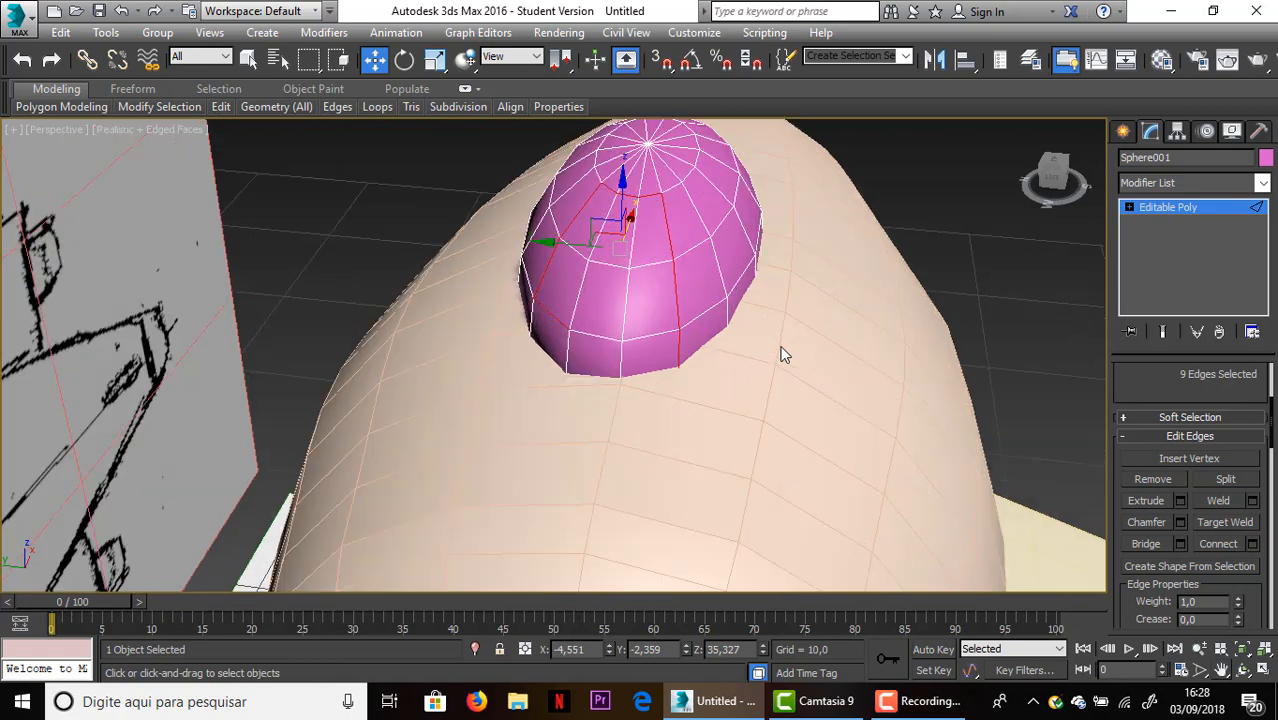
left_click(561, 321, "alt")
middle_click_drag(561, 321, 450, 330, "alt")
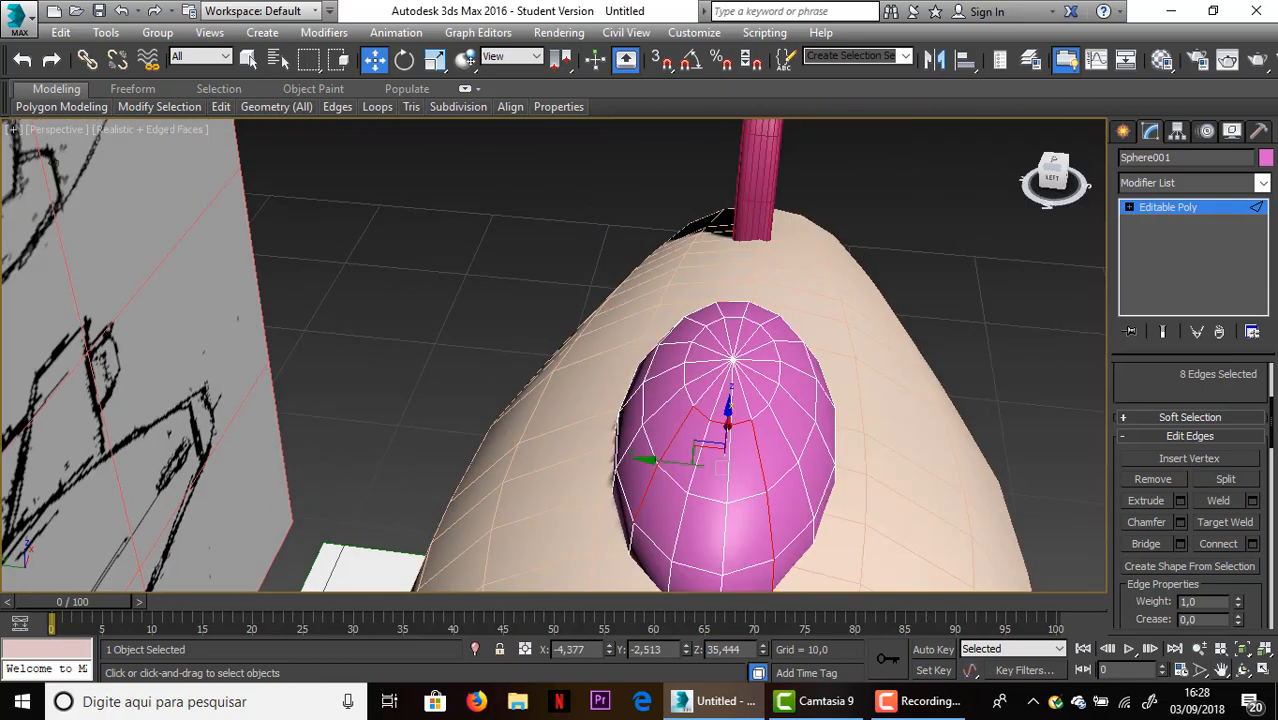
left_click(632, 545, "ctrl")
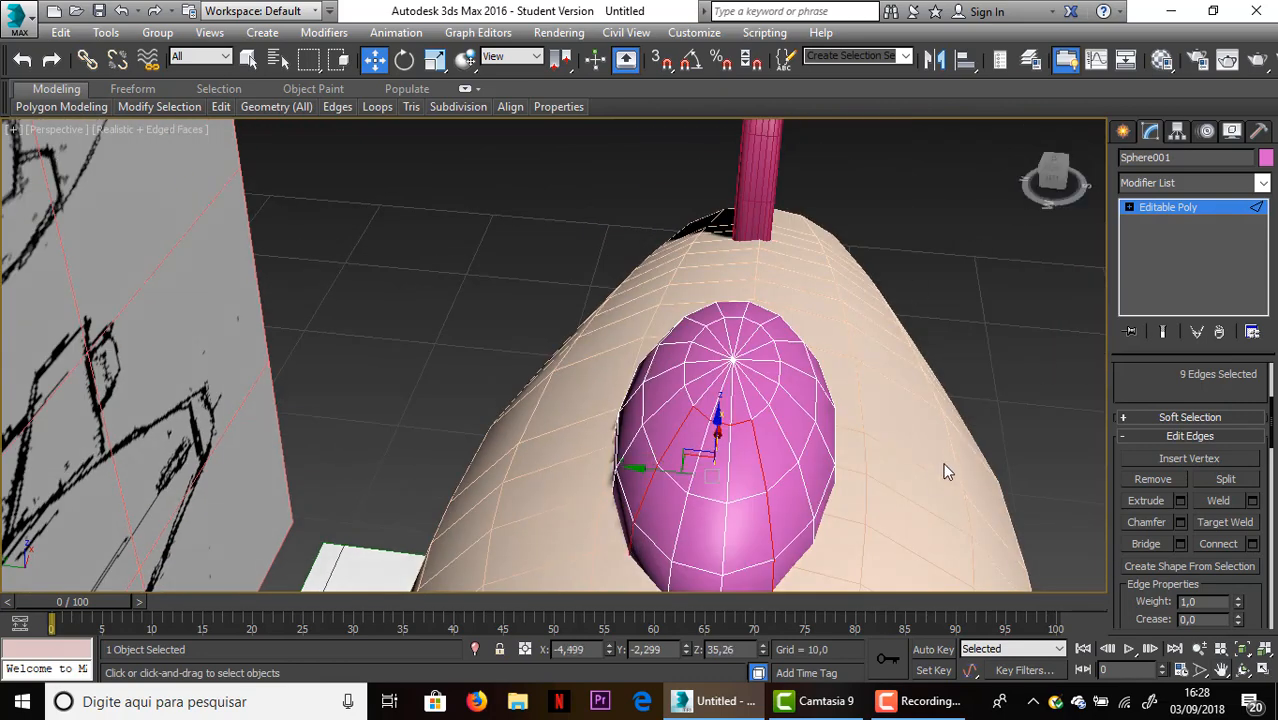
left_click(1180, 522)
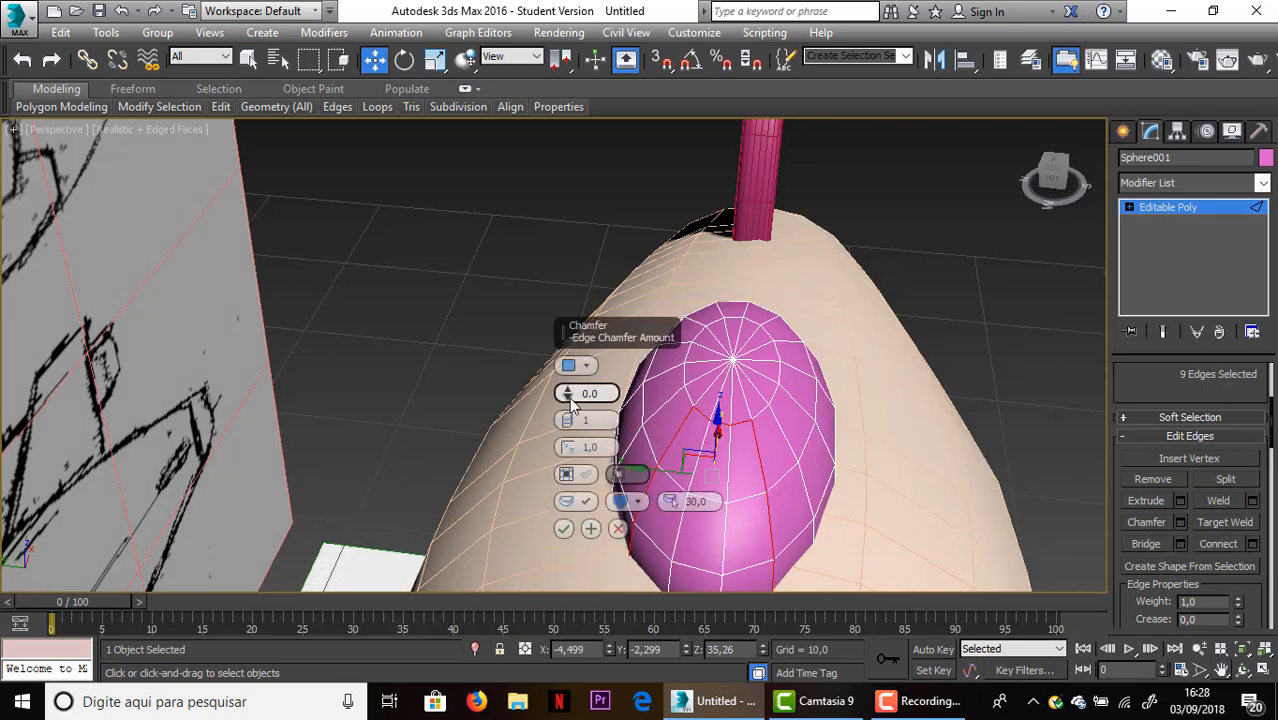
left_click_drag(566, 398, 564, 424)
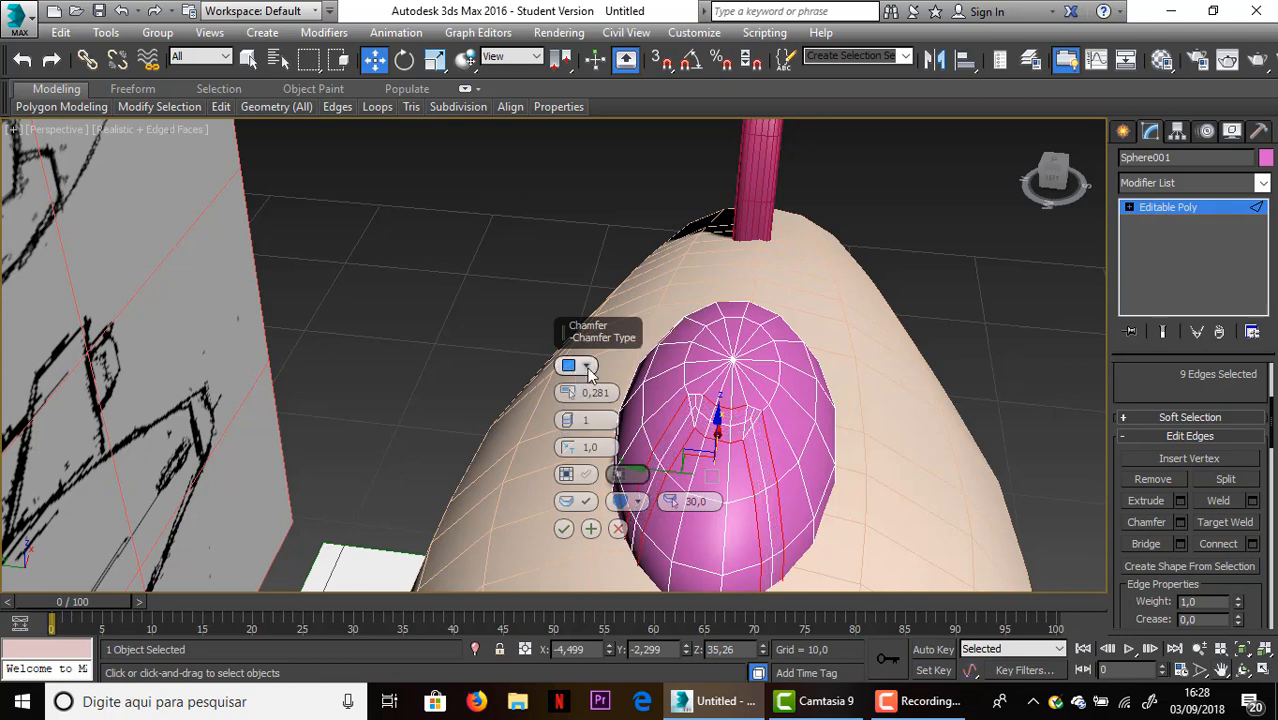
left_click(589, 368)
left_click(605, 376)
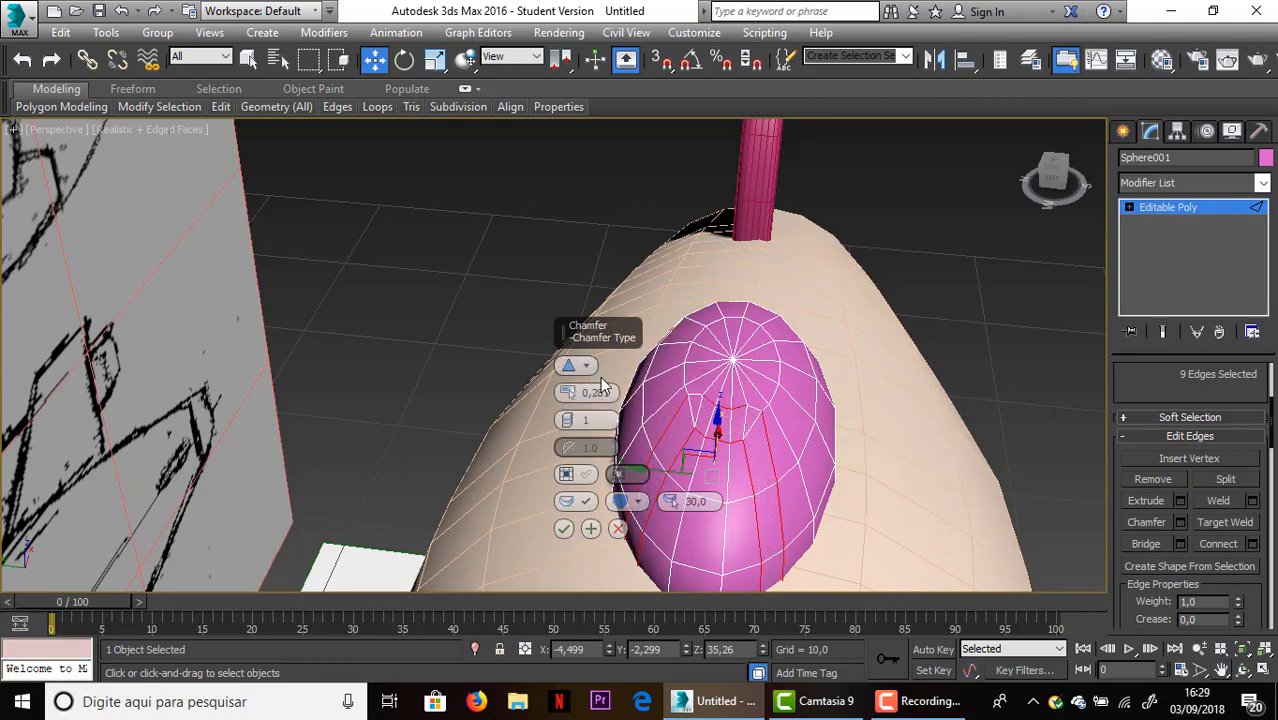
left_click_drag(567, 393, 571, 441)
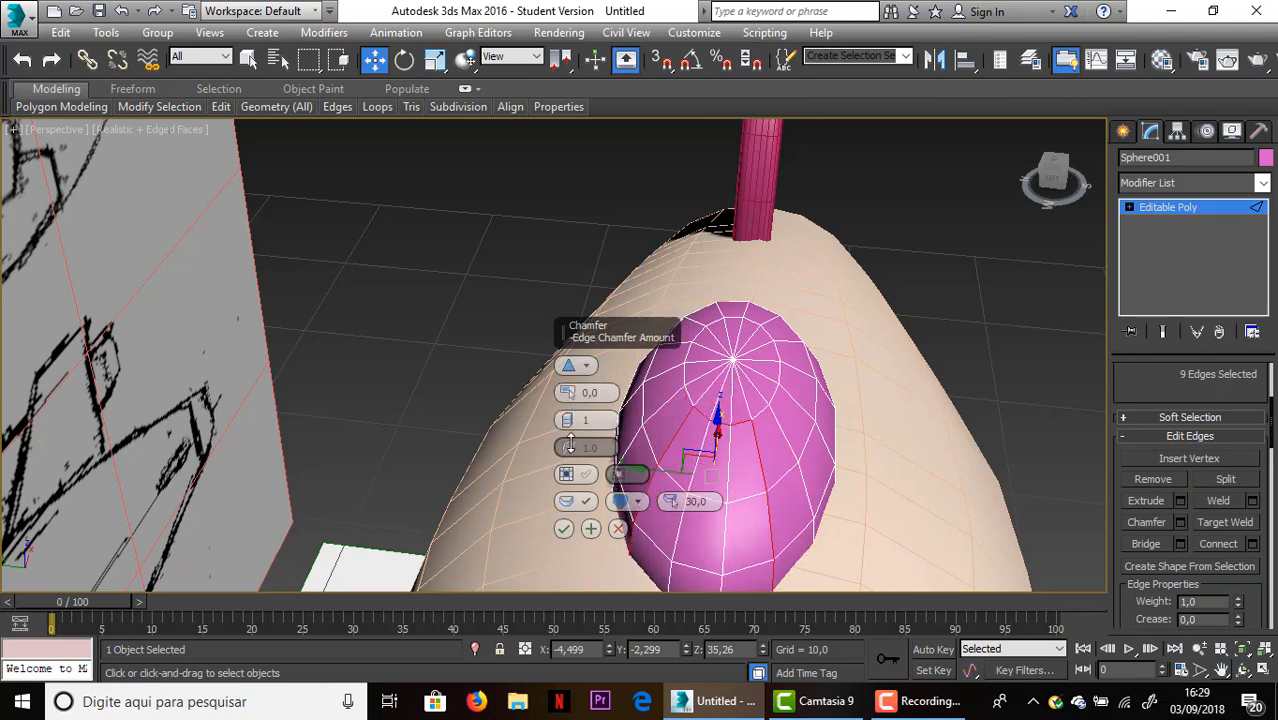
left_click(617, 528)
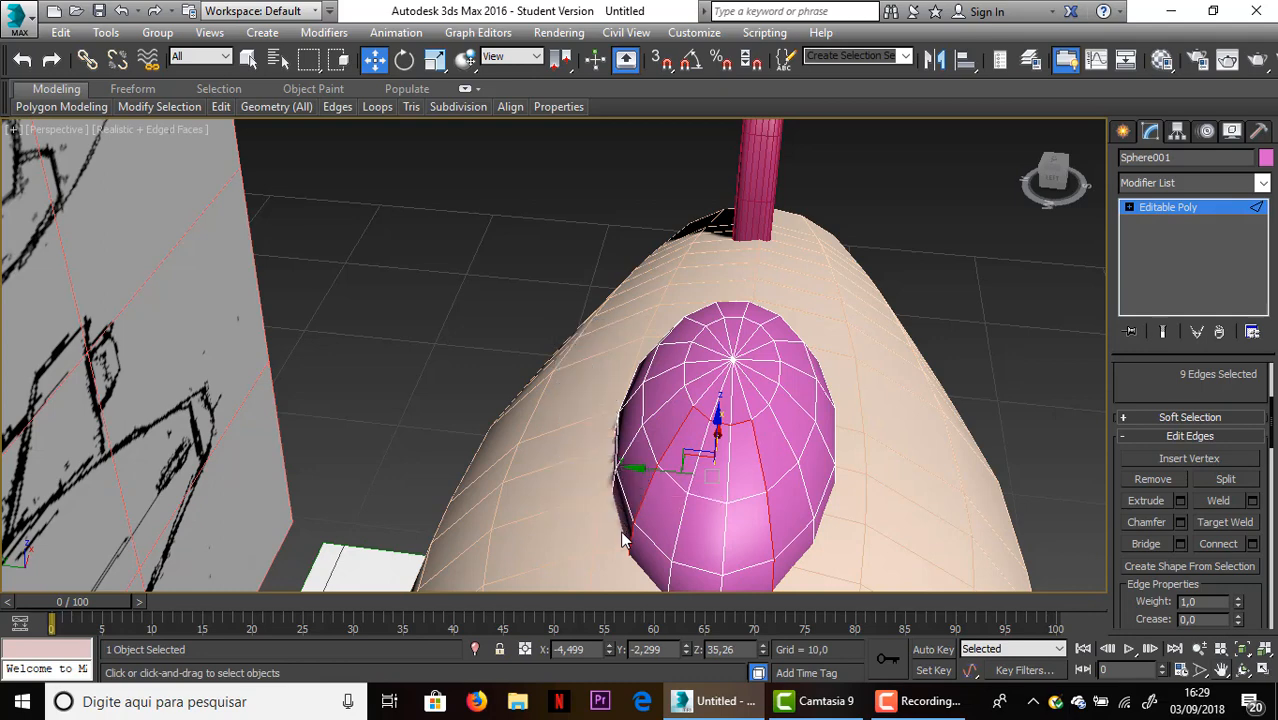
Try extruding the frame edges with a height of about 0.567 and a width of about 1.593, then cancel and clear the selection
left_click(1180, 500)
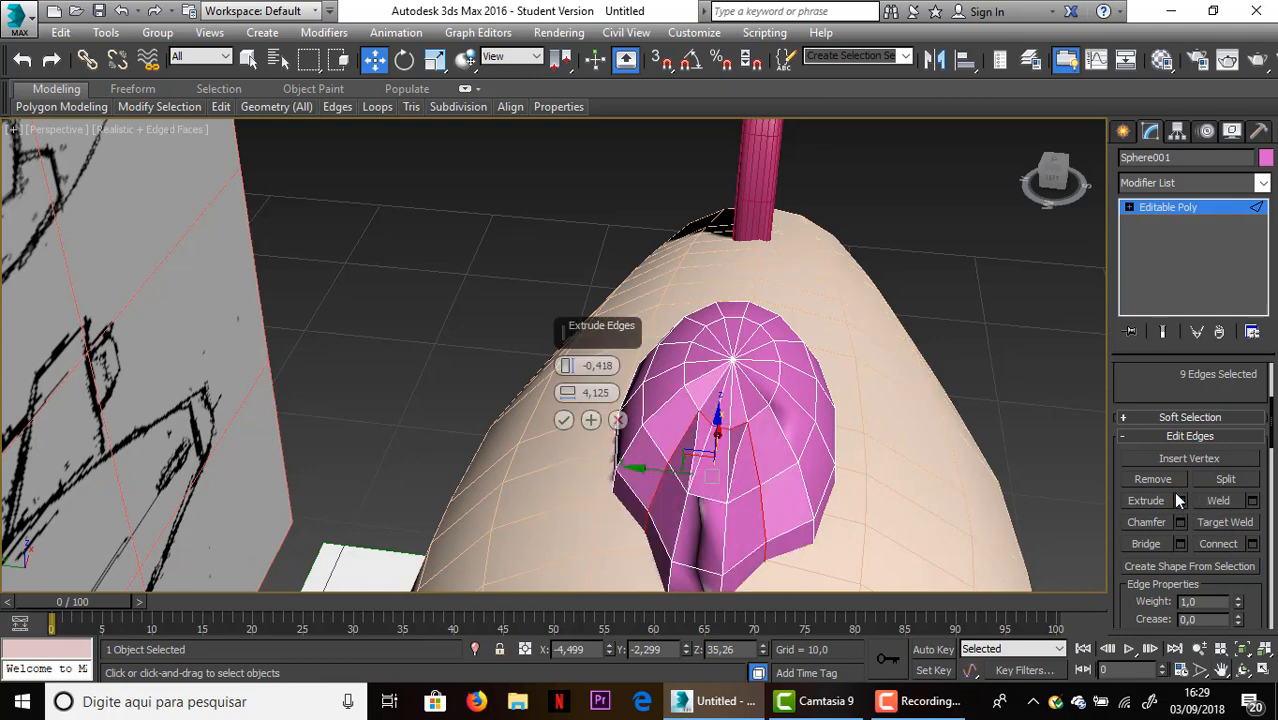
left_click_drag(568, 370, 572, 408)
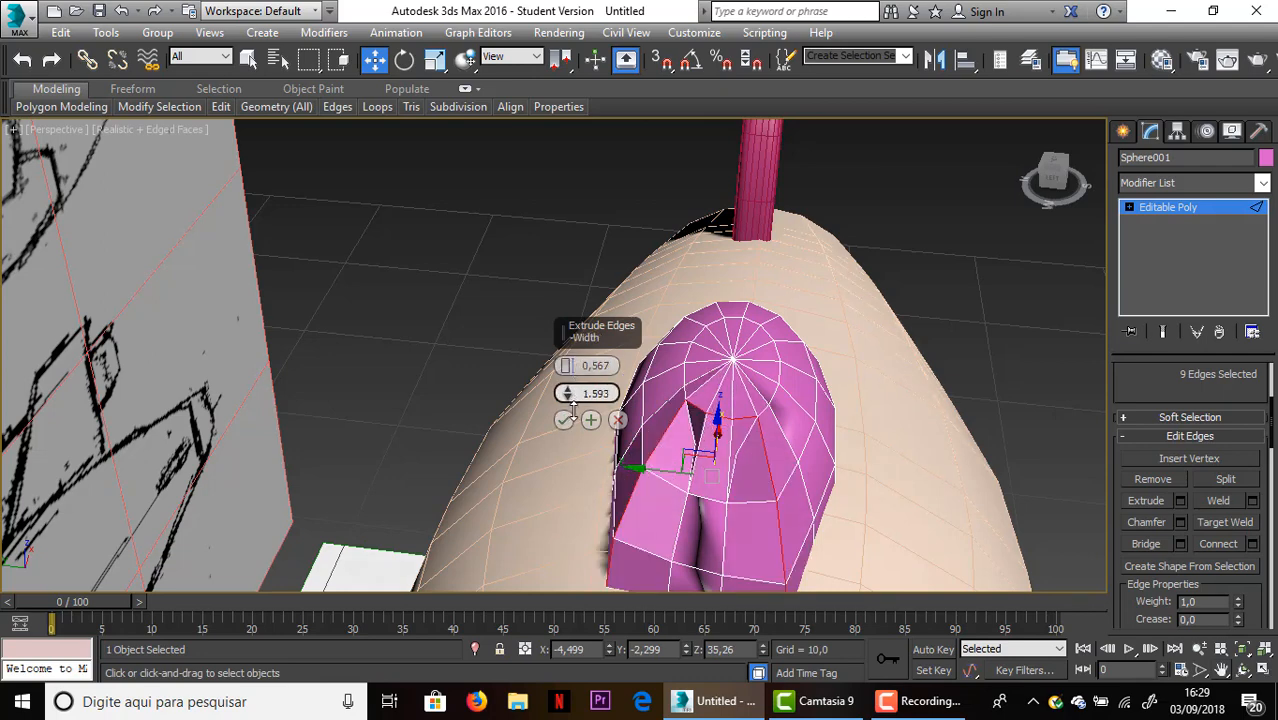
left_click(618, 419)
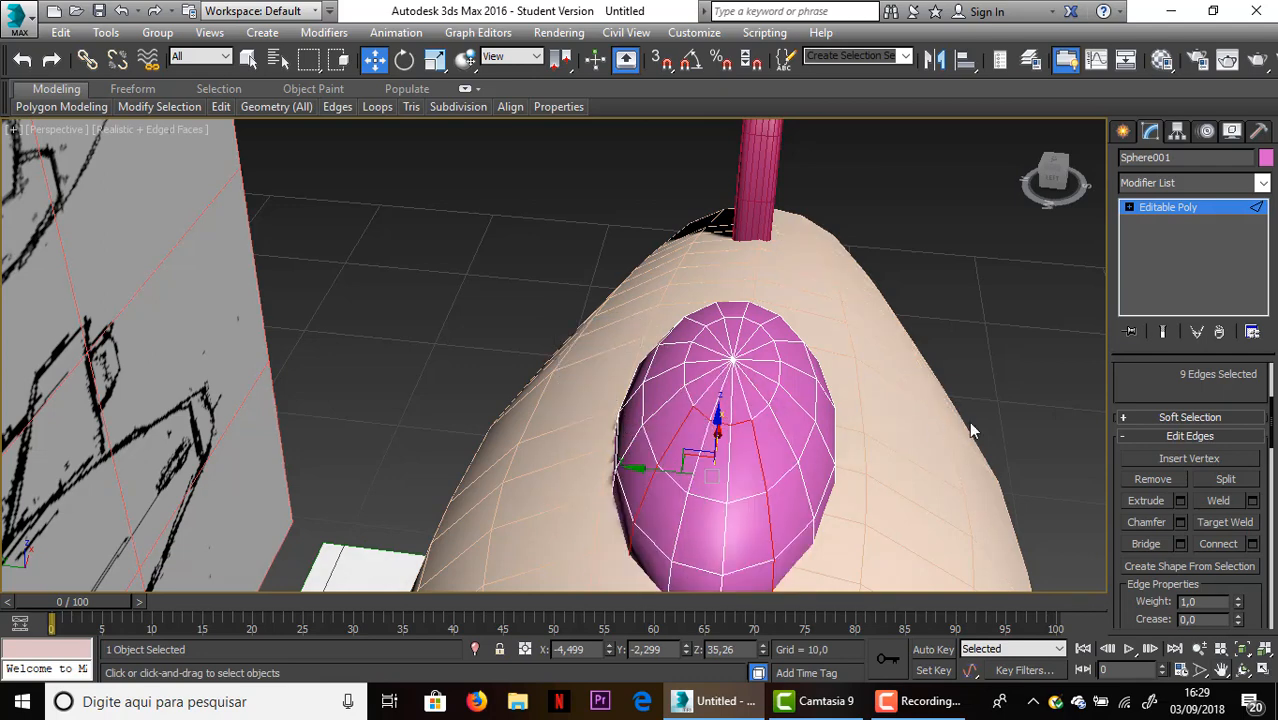
left_click(1030, 438)
Select six polygons on the canopy, a column of three down each side of the windshield
scroll(1004, 437, "up", 3)
middle_click_drag(981, 440, 1062, 307)
scroll(1241, 385, "up", 3)
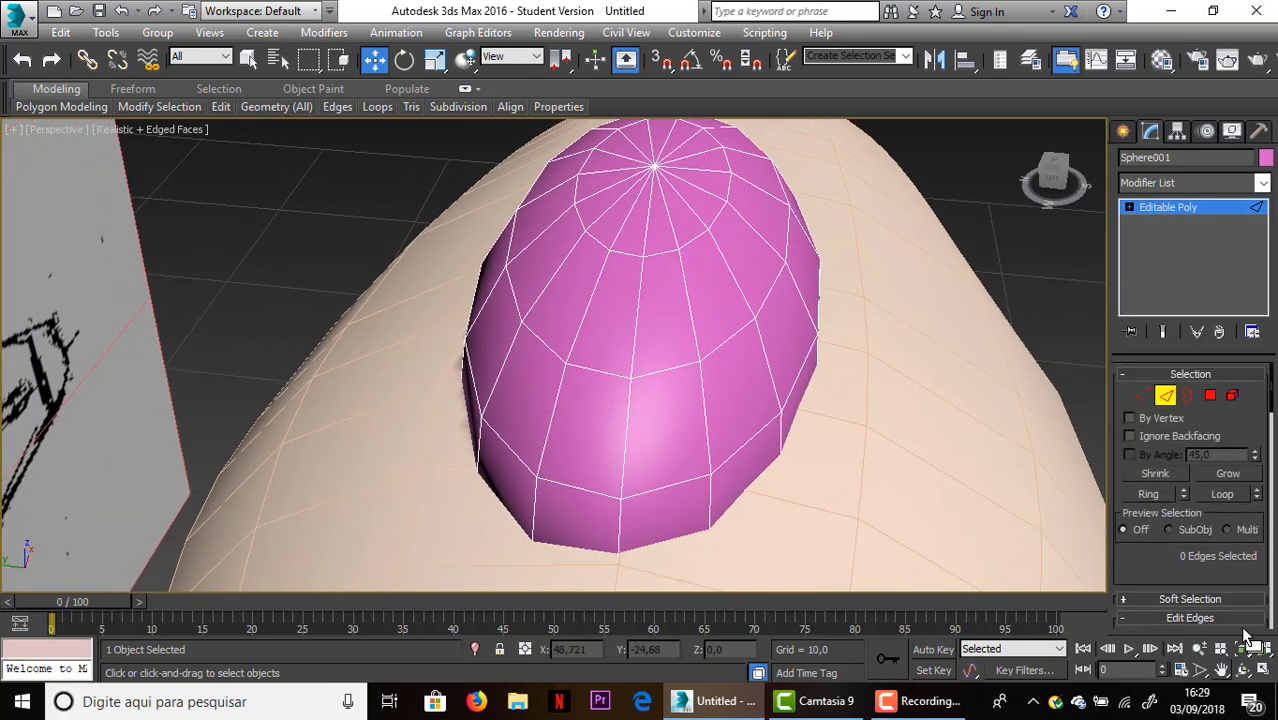
left_click(1210, 395)
left_click(658, 305)
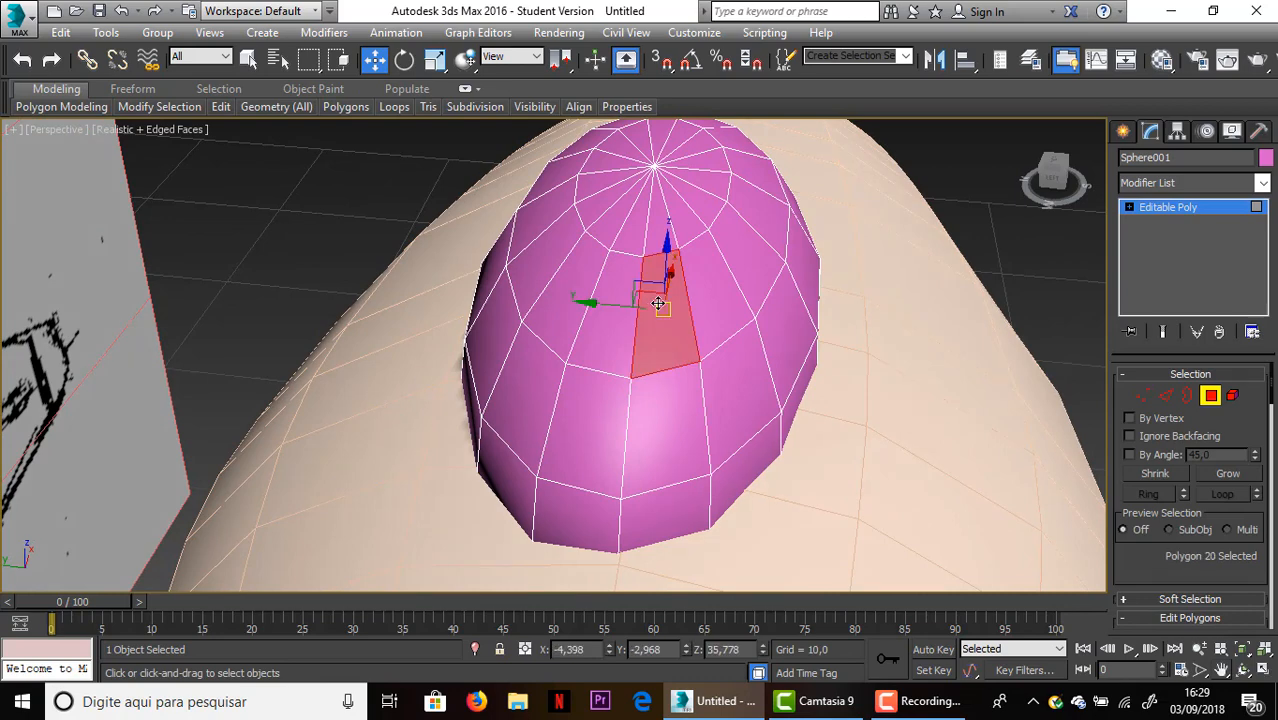
left_click(736, 318)
left_click(755, 434, "ctrl")
left_click(755, 452, "ctrl")
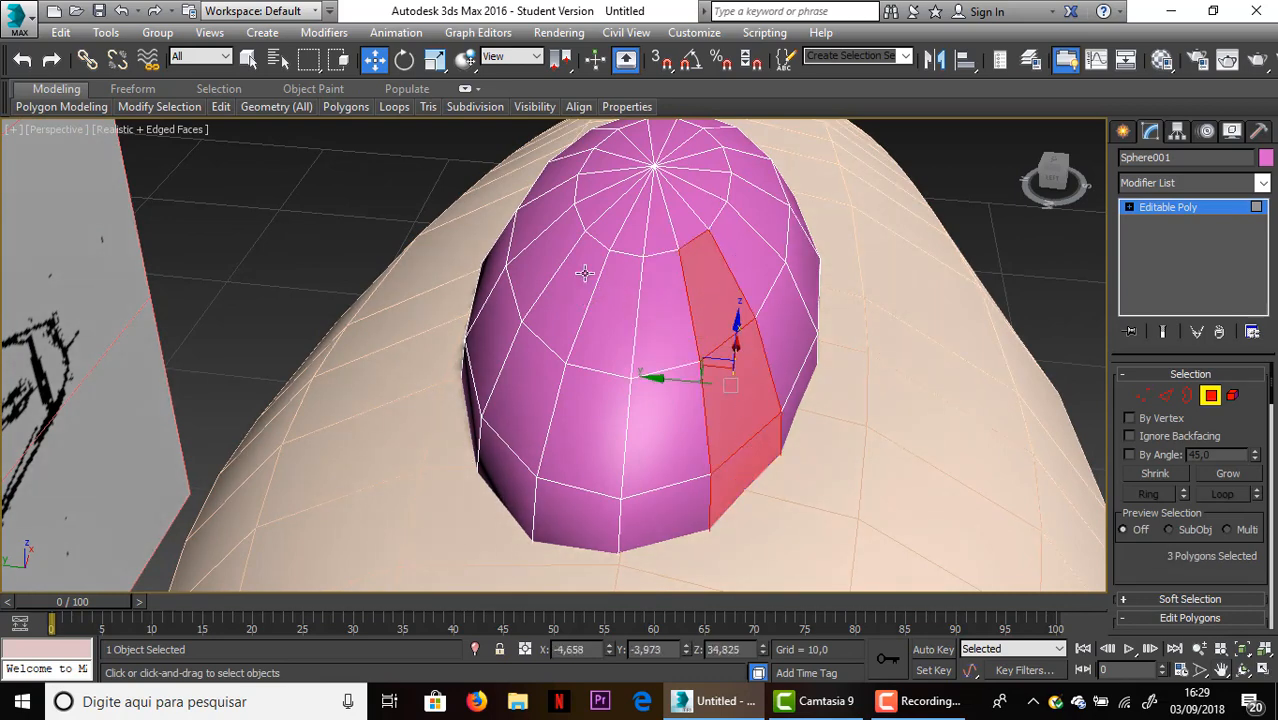
left_click(560, 262, "ctrl")
left_click(505, 317, "ctrl")
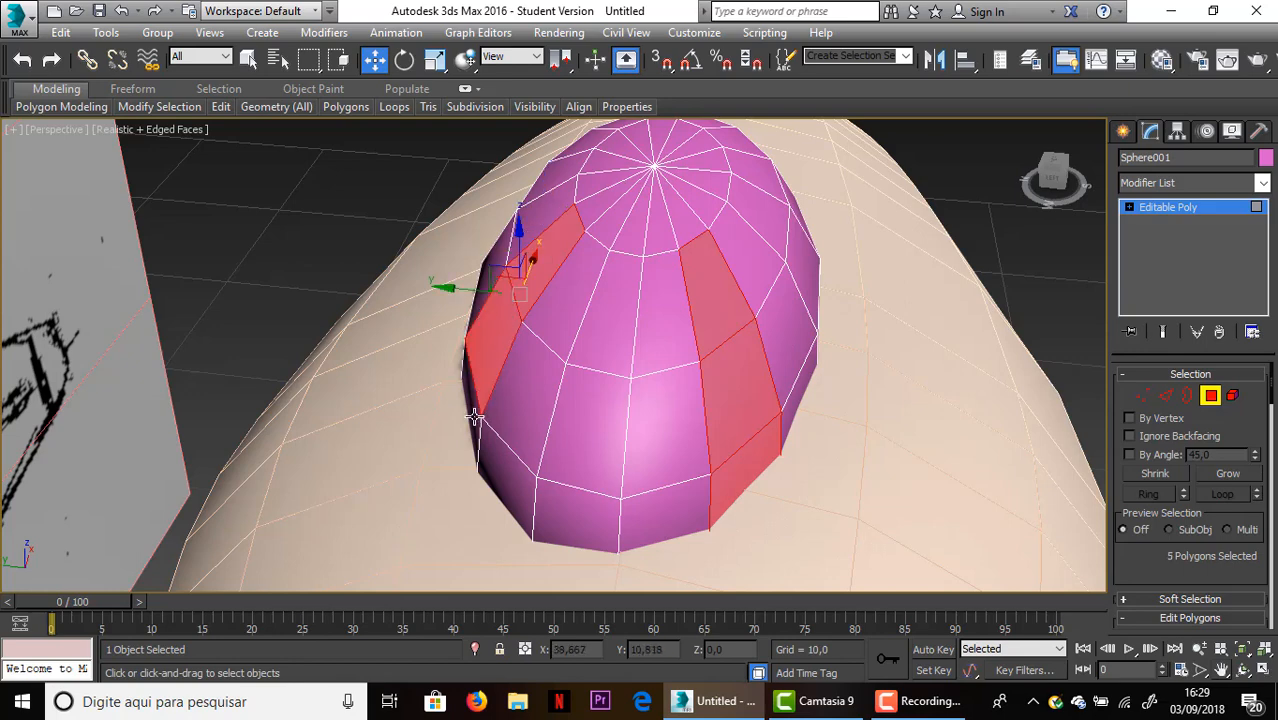
left_click(475, 417, "ctrl")
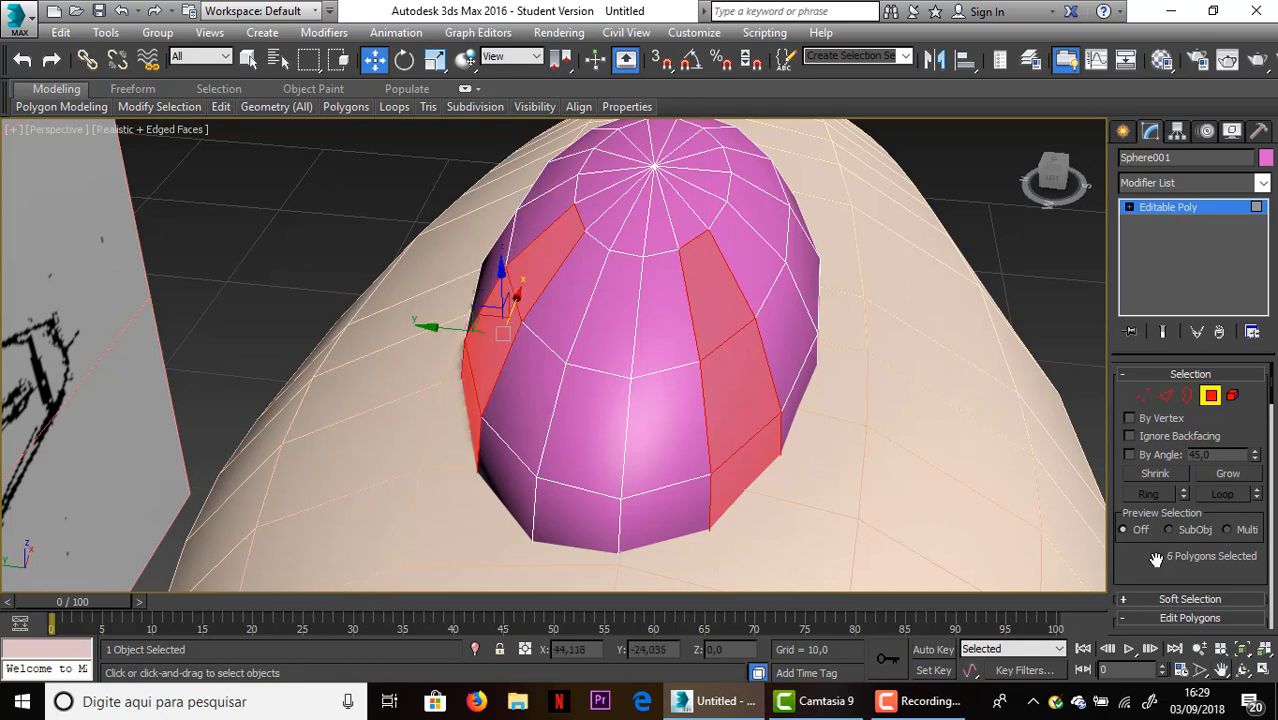
Bevel the two columns of side polygons as a group with a height of about 0.144 and an outline of -0.125
scroll(1155, 558, "down", 5)
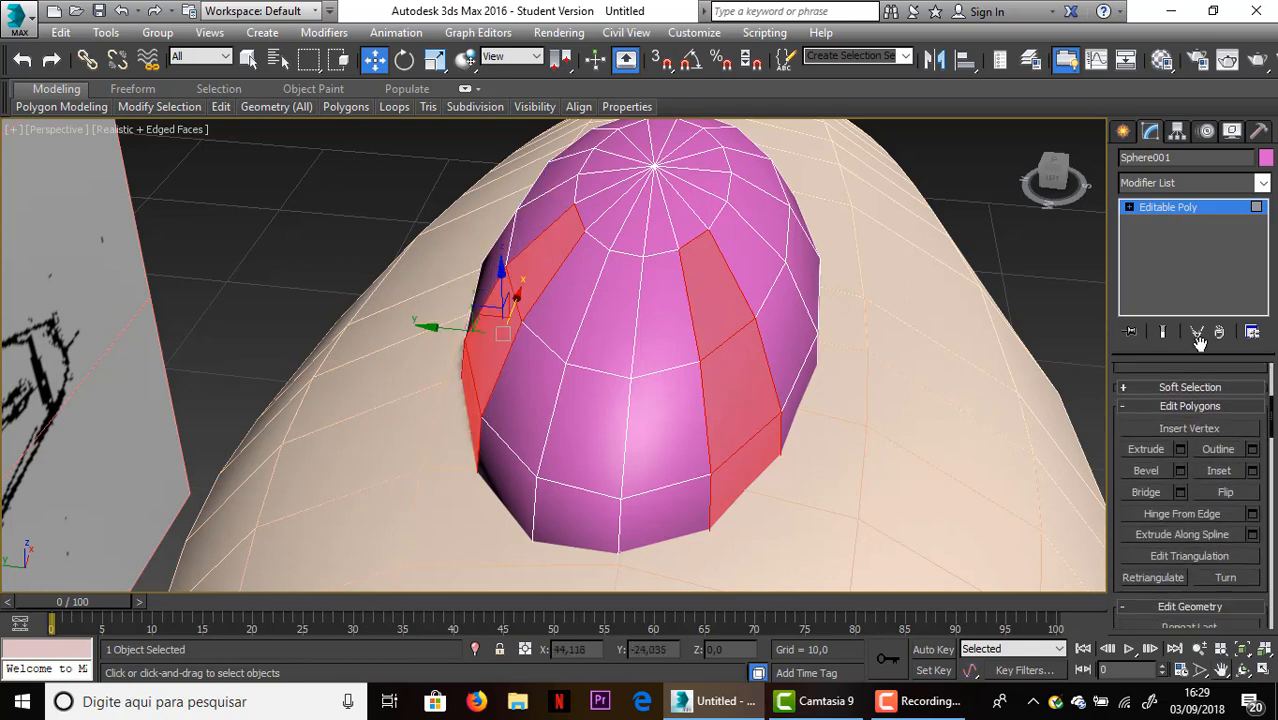
left_click(1180, 458)
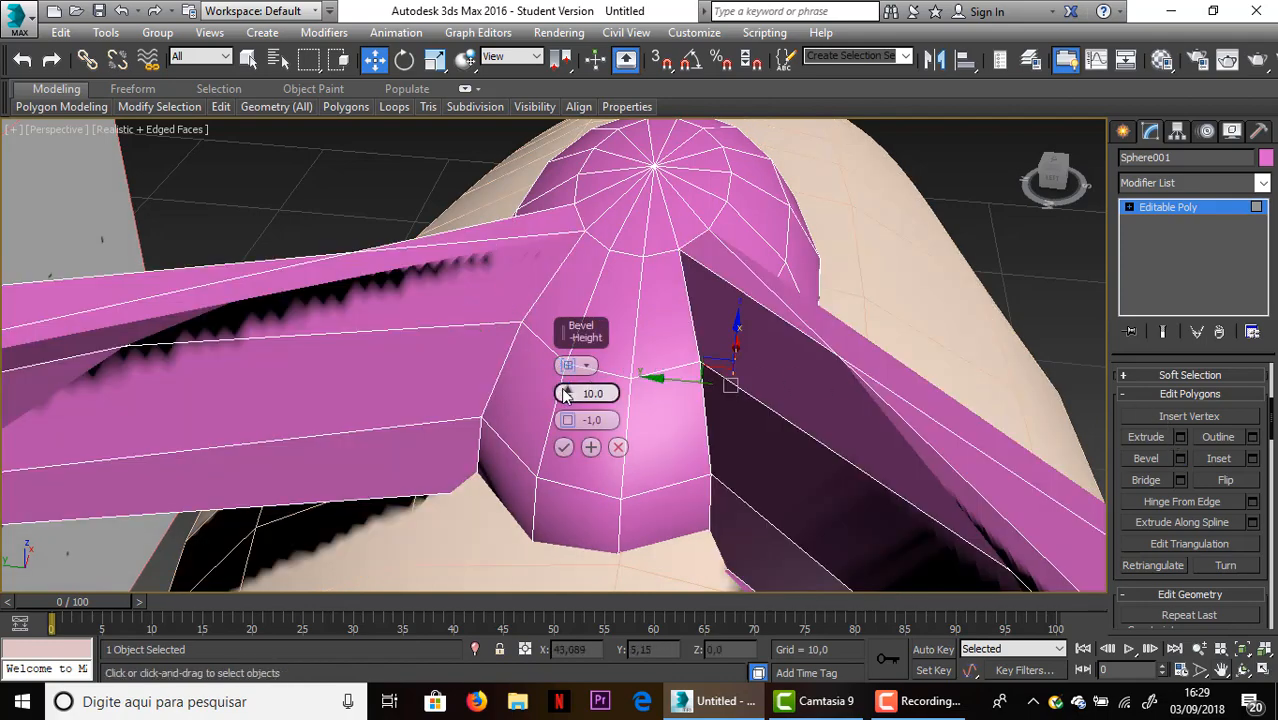
mouse_move(564, 395)
left_mouse_down()
mouse_move(575, 448)
mouse_move(567, 395)
left_mouse_up()
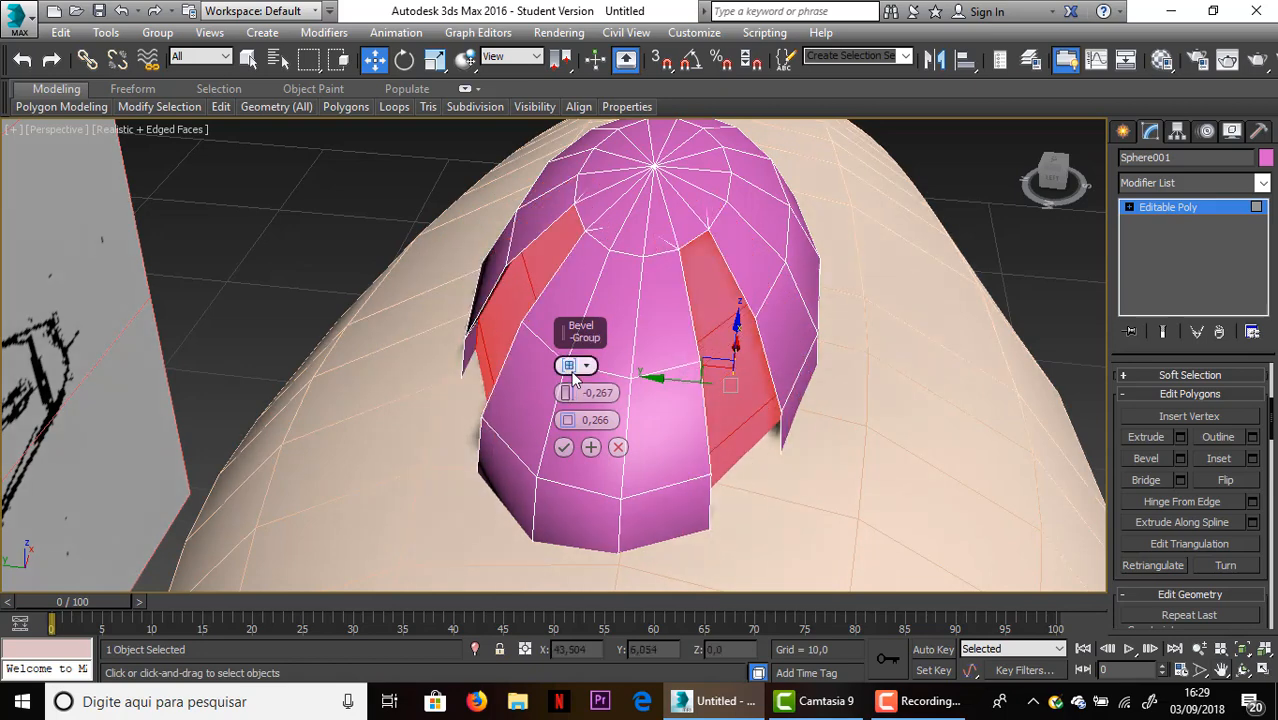
left_click(569, 367)
left_click(569, 367)
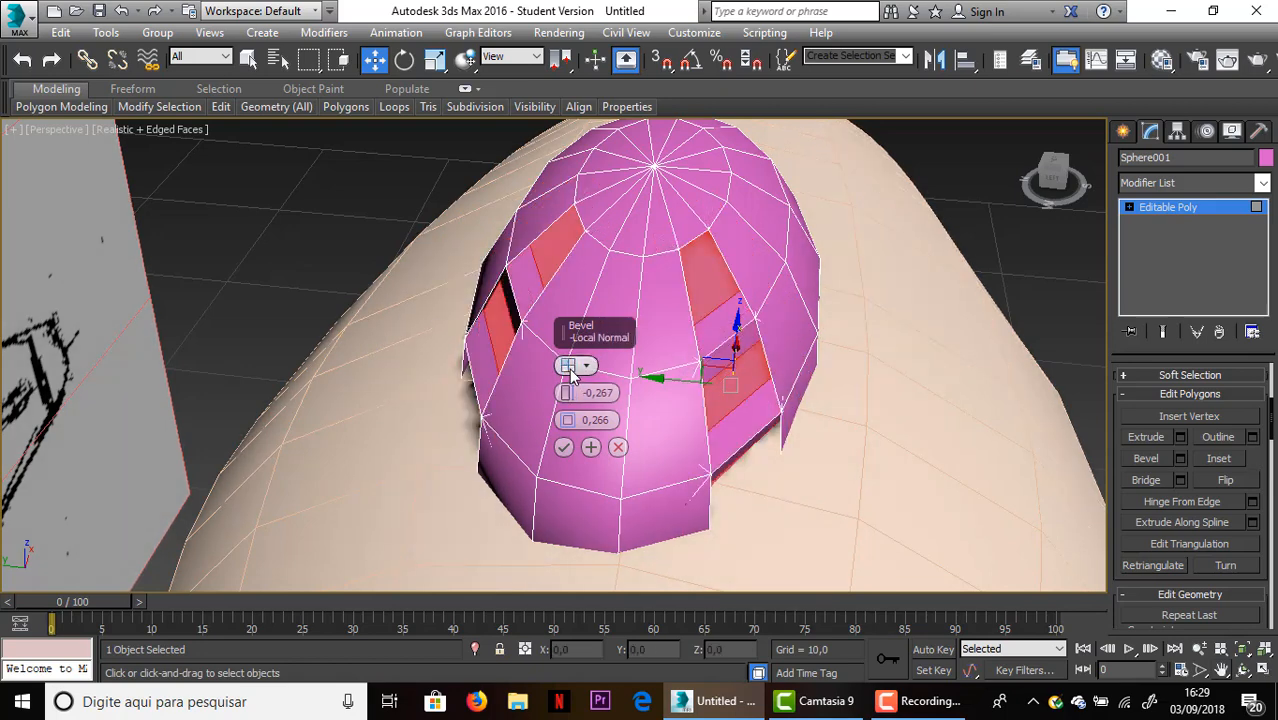
left_click(569, 367)
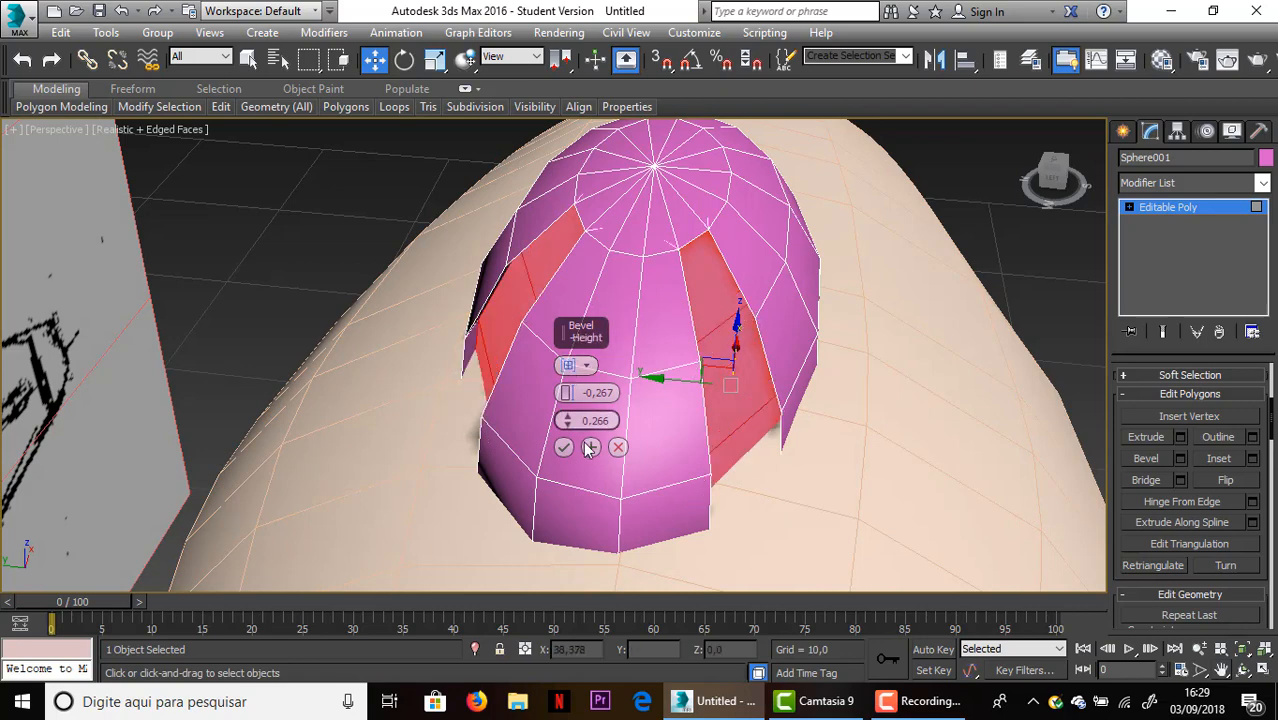
left_click_drag(569, 421, 570, 393)
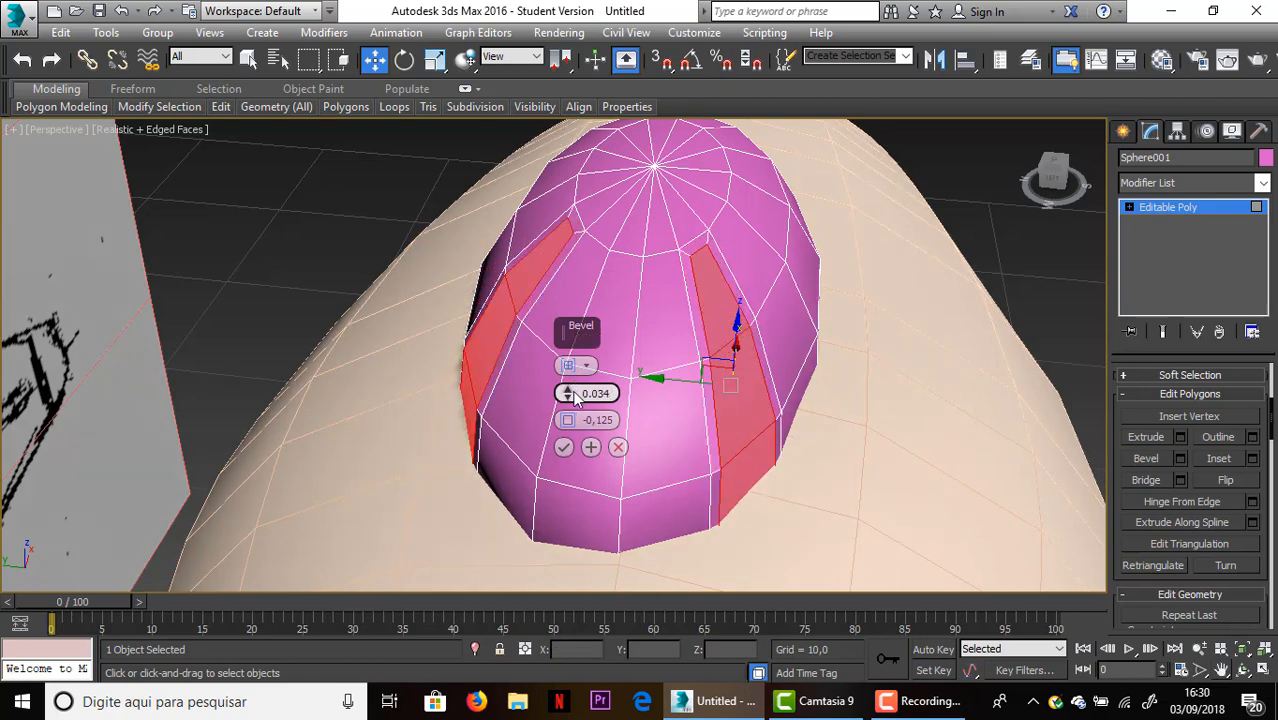
left_click_drag(573, 396, 569, 392)
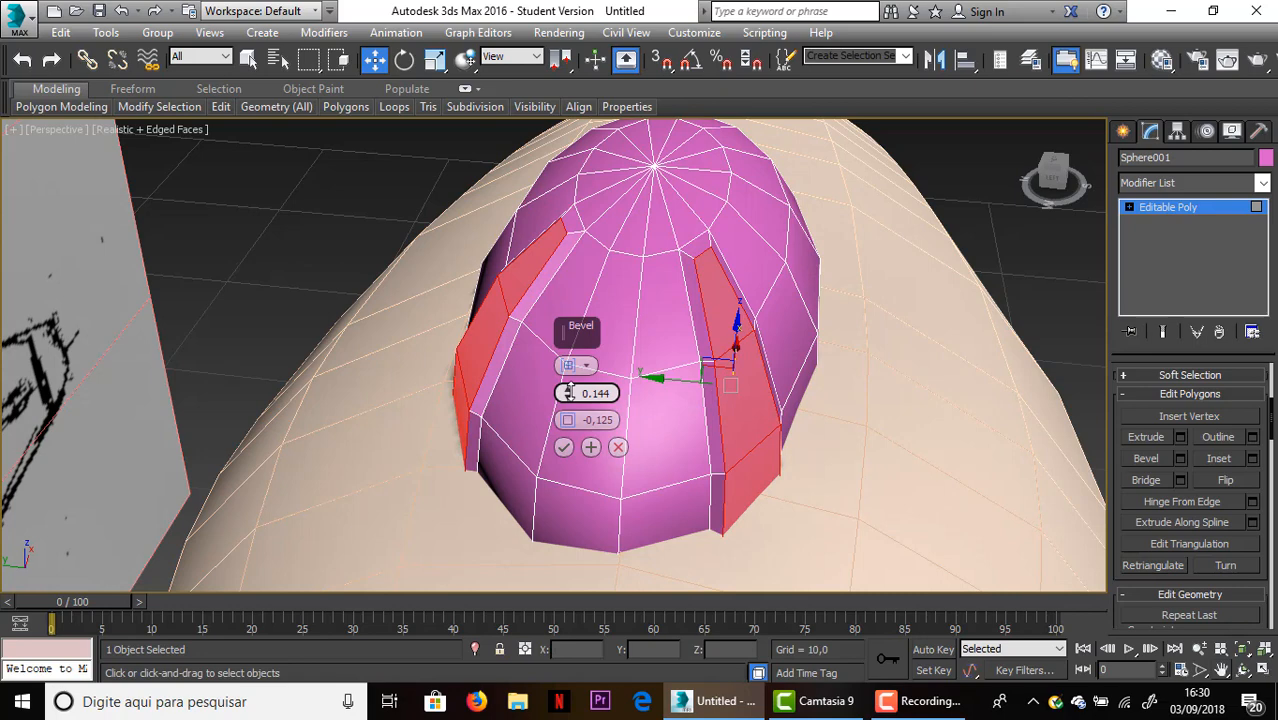
left_click_drag(569, 392, 569, 393)
left_click(563, 448)
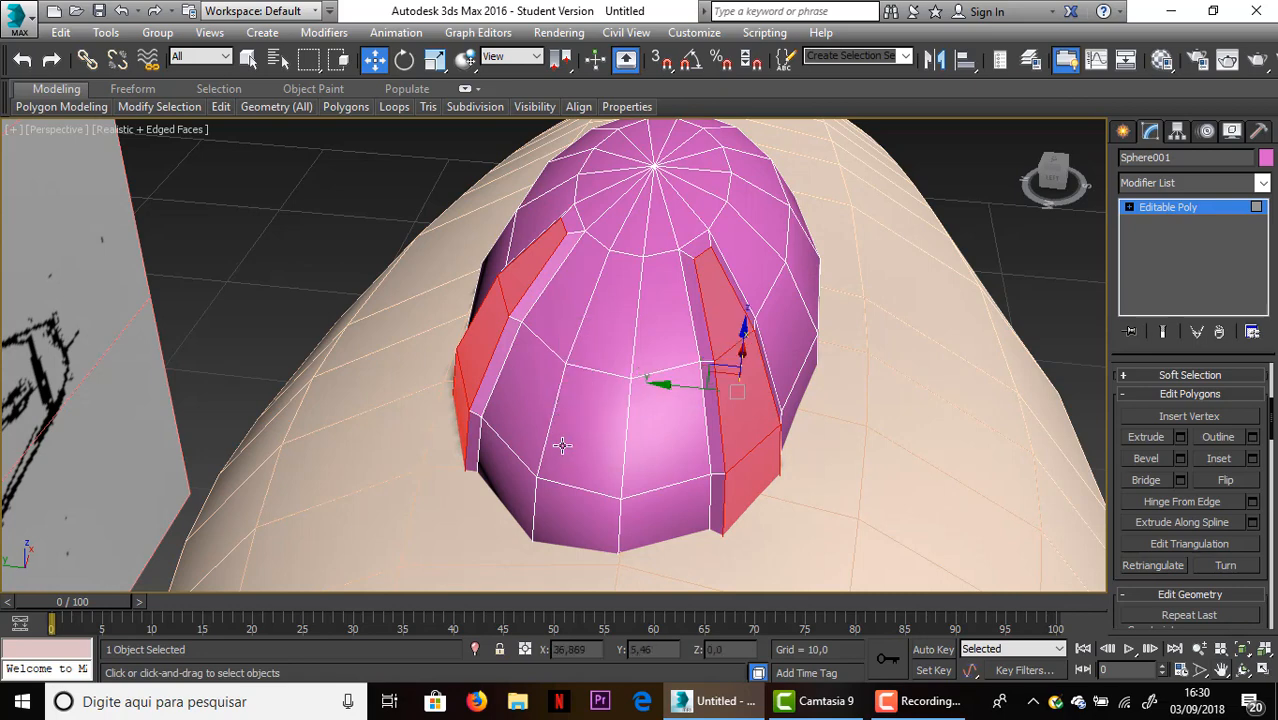
Select the full ring of triangular polygons around the pole at the top of the canopy
left_click(606, 208)
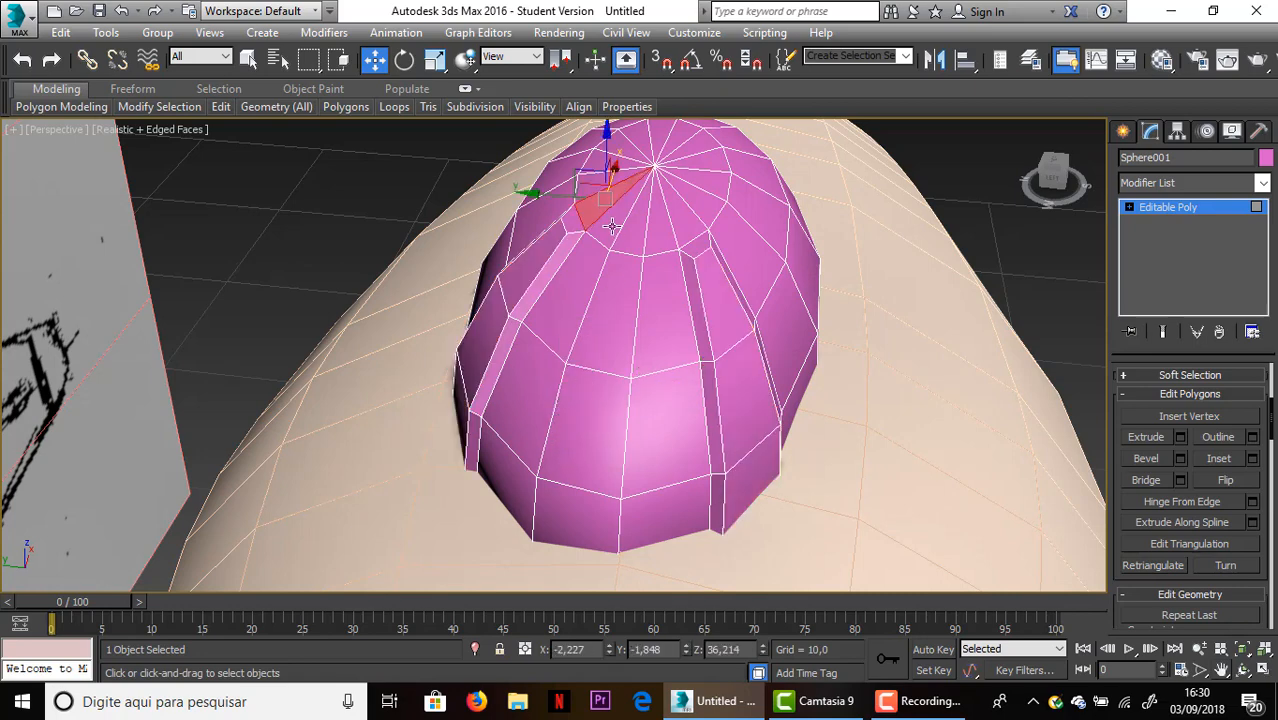
left_click(616, 225, "ctrl")
left_click(632, 228, "ctrl")
left_click(662, 227, "ctrl")
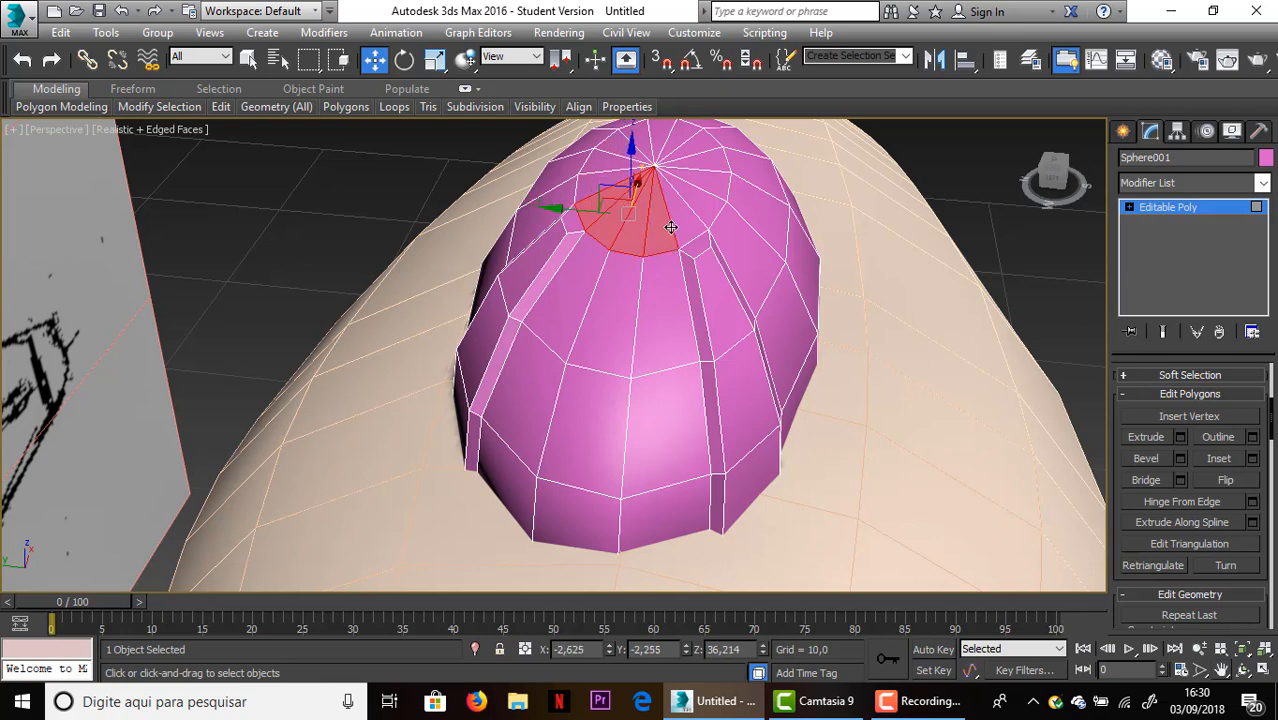
left_click(702, 210, "ctrl")
left_click(717, 181, "ctrl")
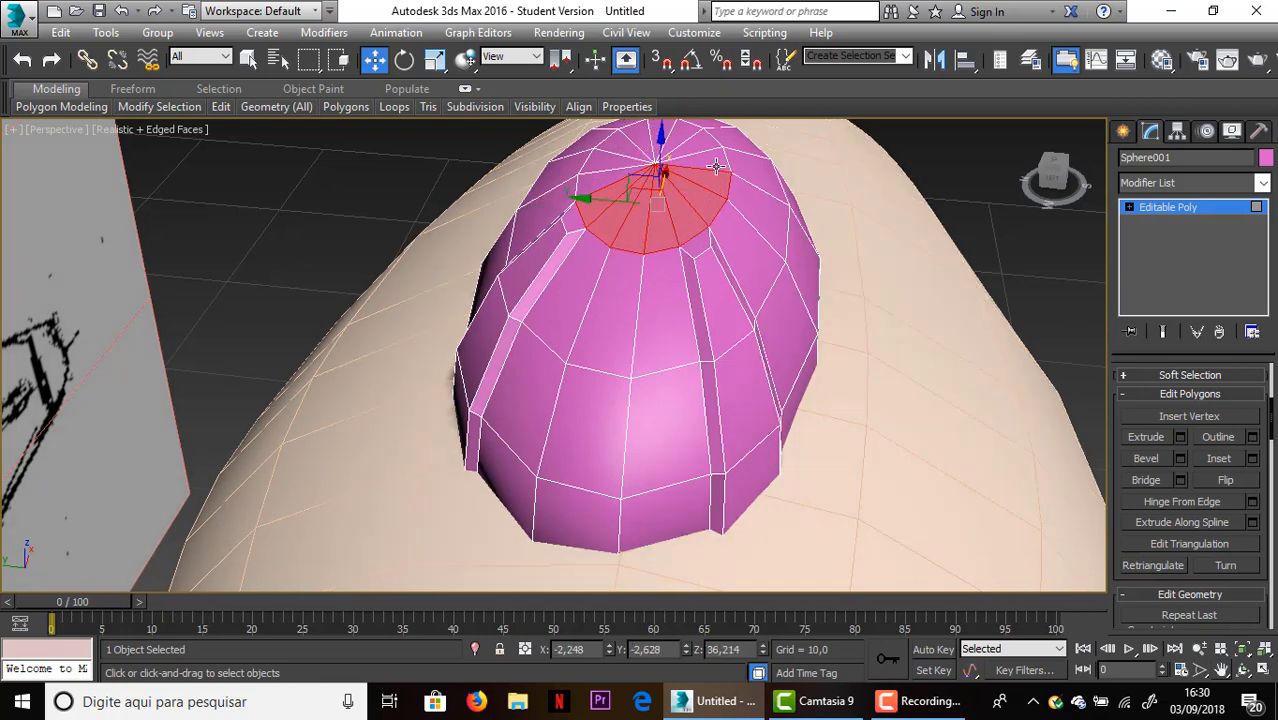
left_click(716, 166, "ctrl")
left_click(704, 149, "ctrl")
left_click(684, 137, "ctrl")
left_click(664, 134, "ctrl")
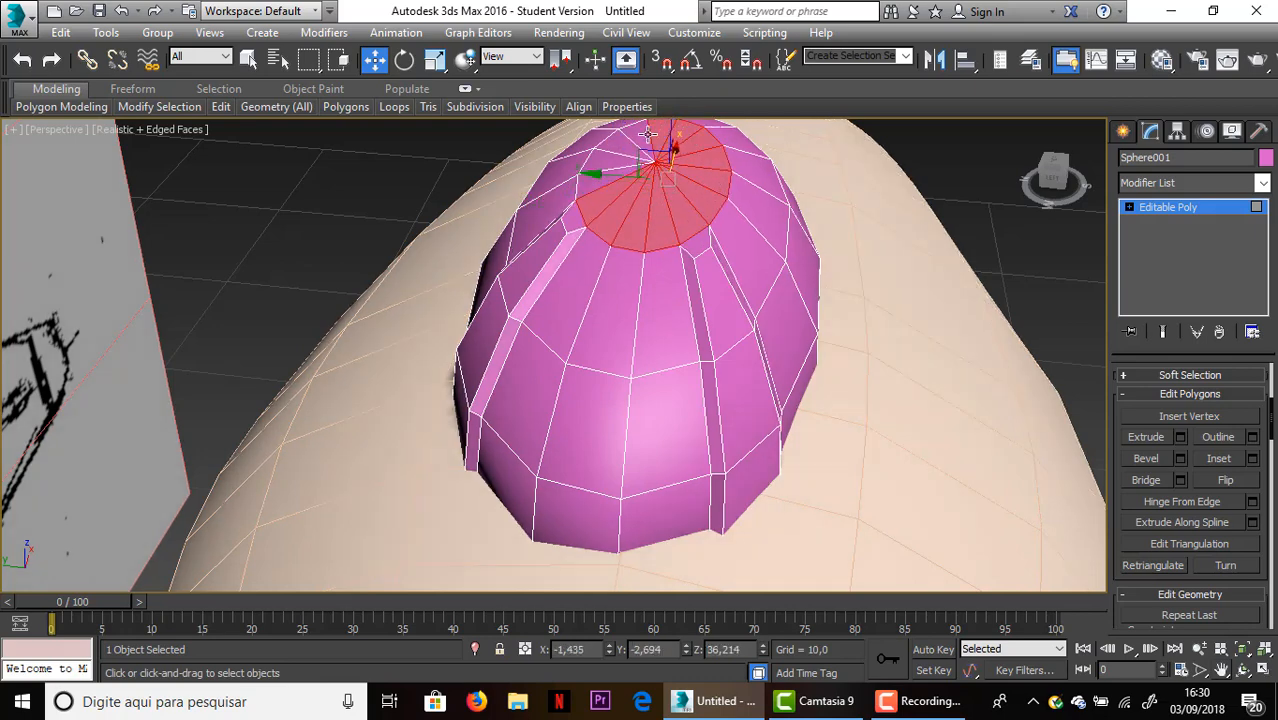
left_click(636, 136, "ctrl")
left_click(624, 146, "ctrl")
left_click(611, 159, "ctrl")
left_click(600, 181, "ctrl")
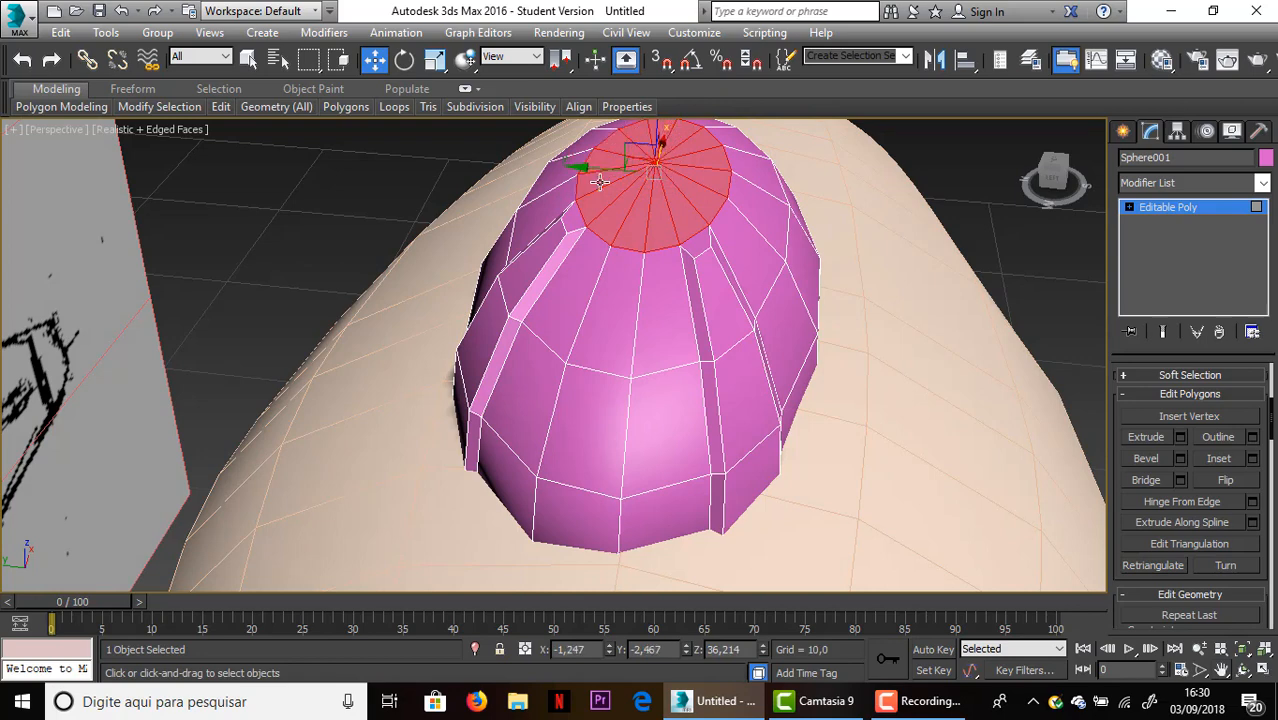
Bevel the canopy's top cap as a group with a height of 0.104 and an outline of -0.125, then clear the selection
left_click(1182, 458)
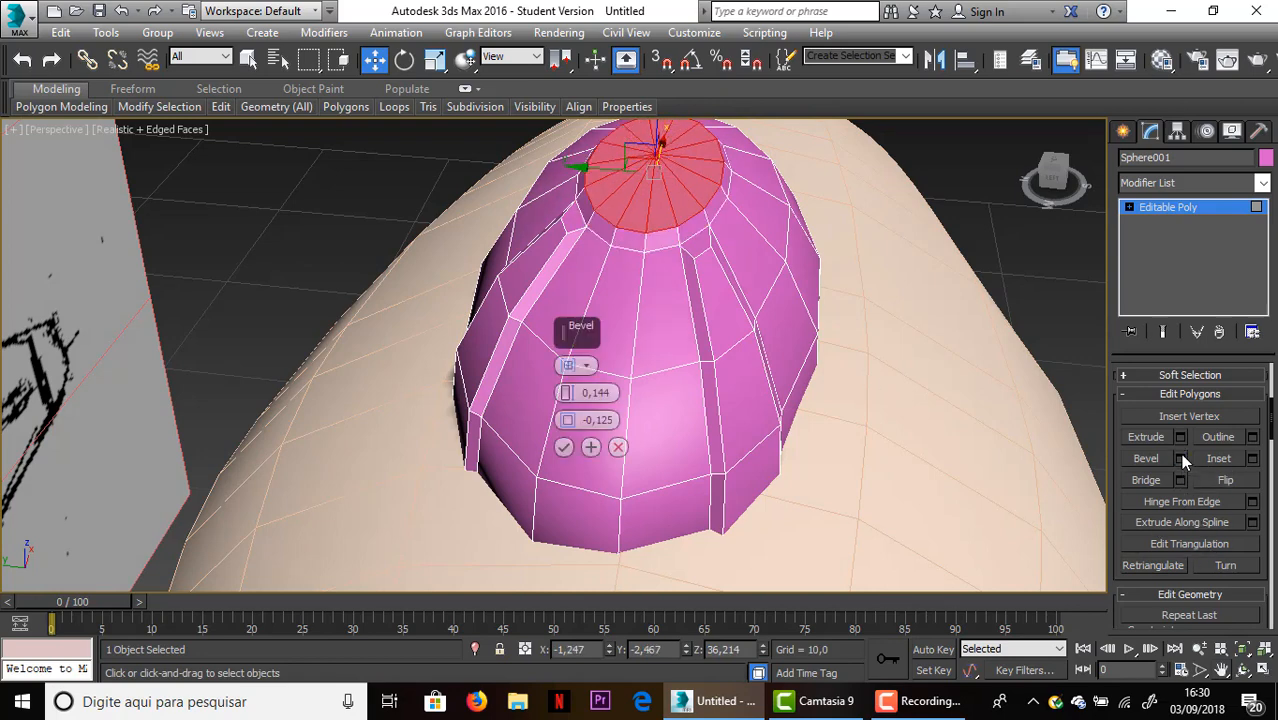
left_click_drag(567, 395, 570, 405)
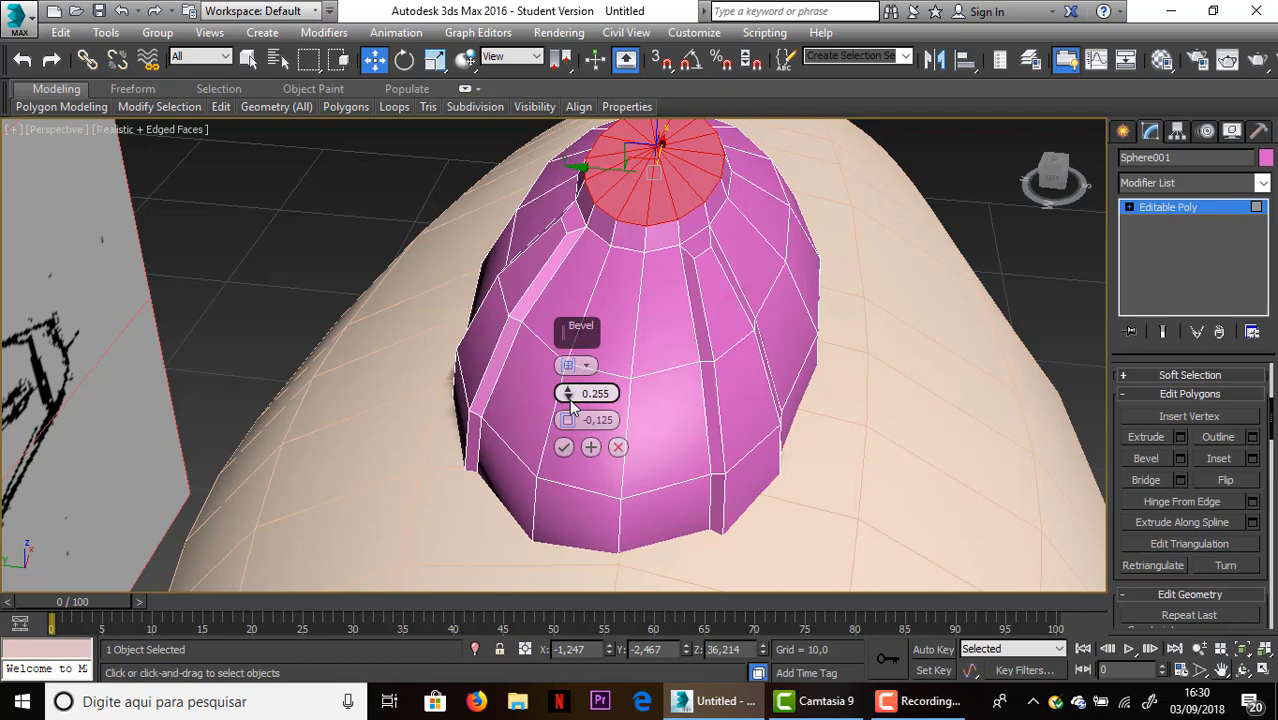
left_click_drag(567, 397, 567, 410)
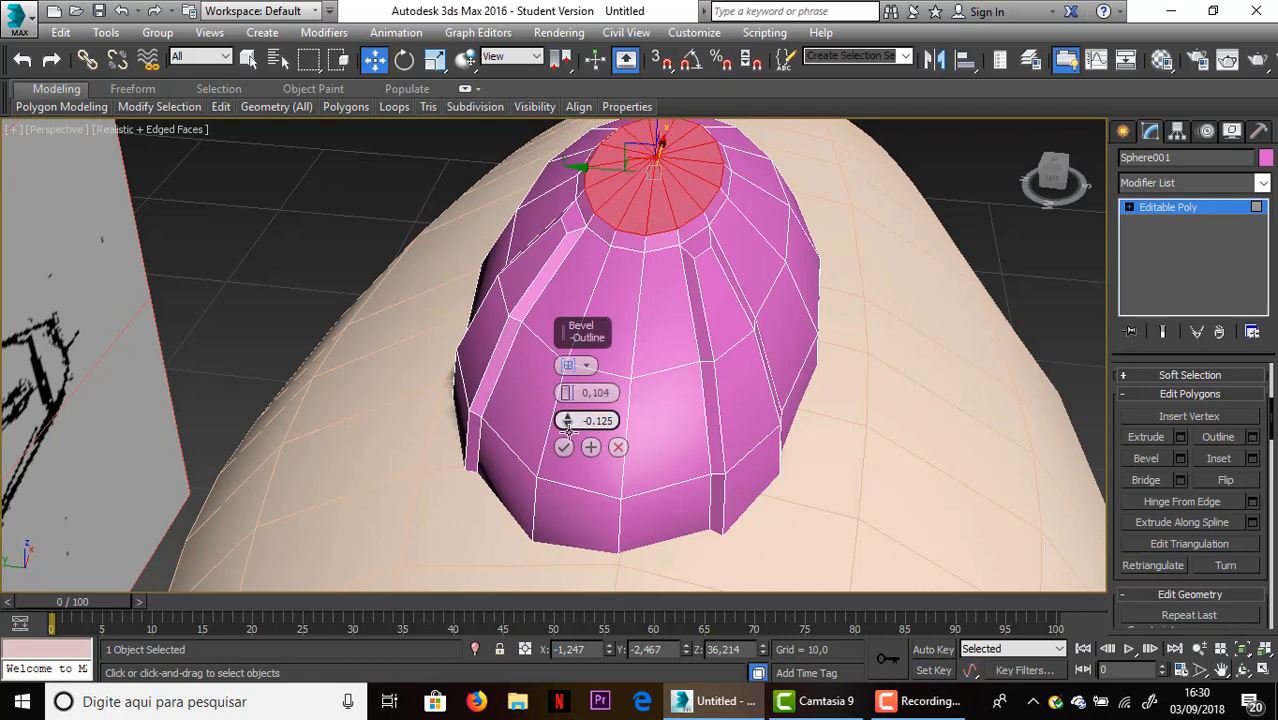
left_click(563, 447)
left_click(884, 370)
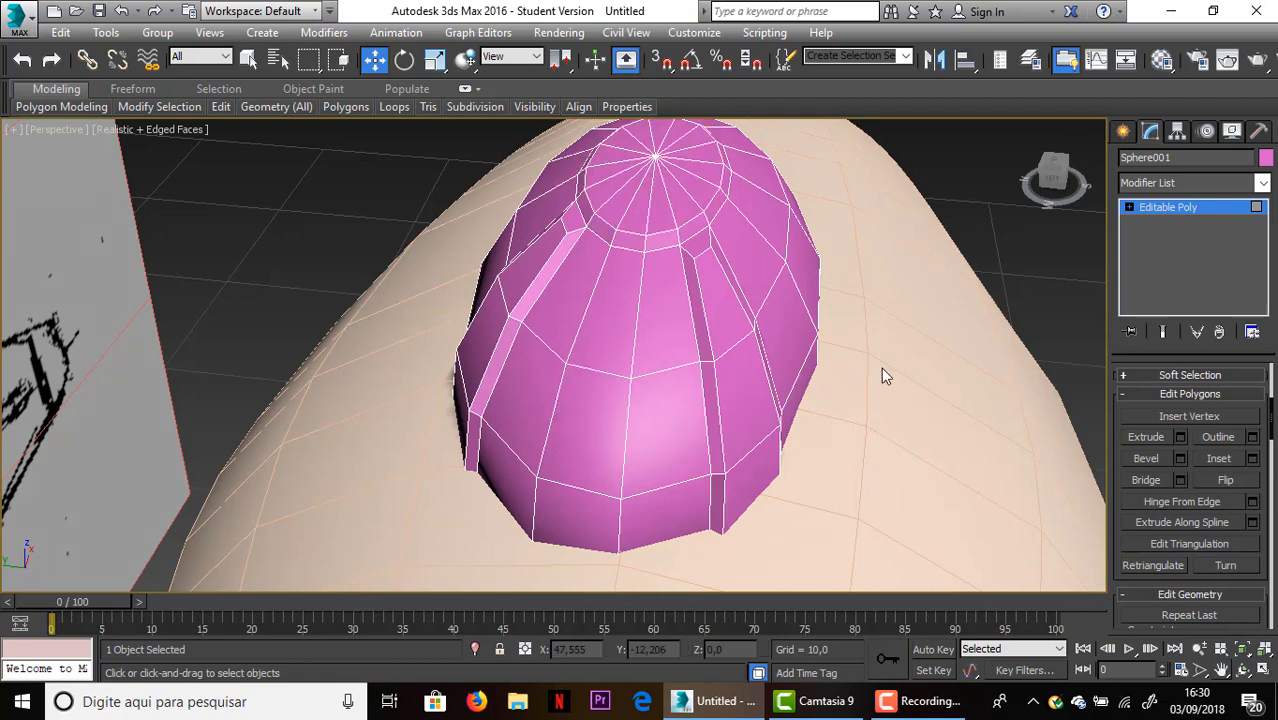
Select the polygons on one side of the canopy just behind the windshield frame, between the top cap and the lower edge
left_click(1050, 190)
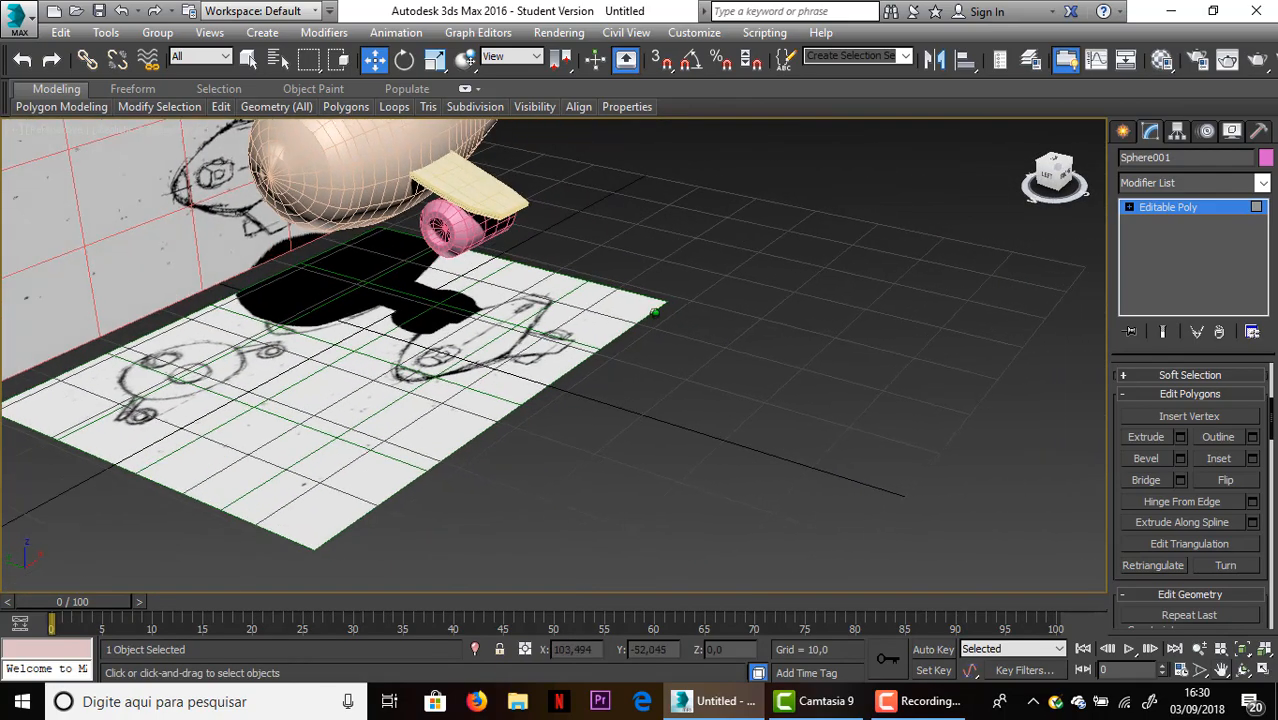
middle_click_drag(650, 240, 293, 240, "alt")
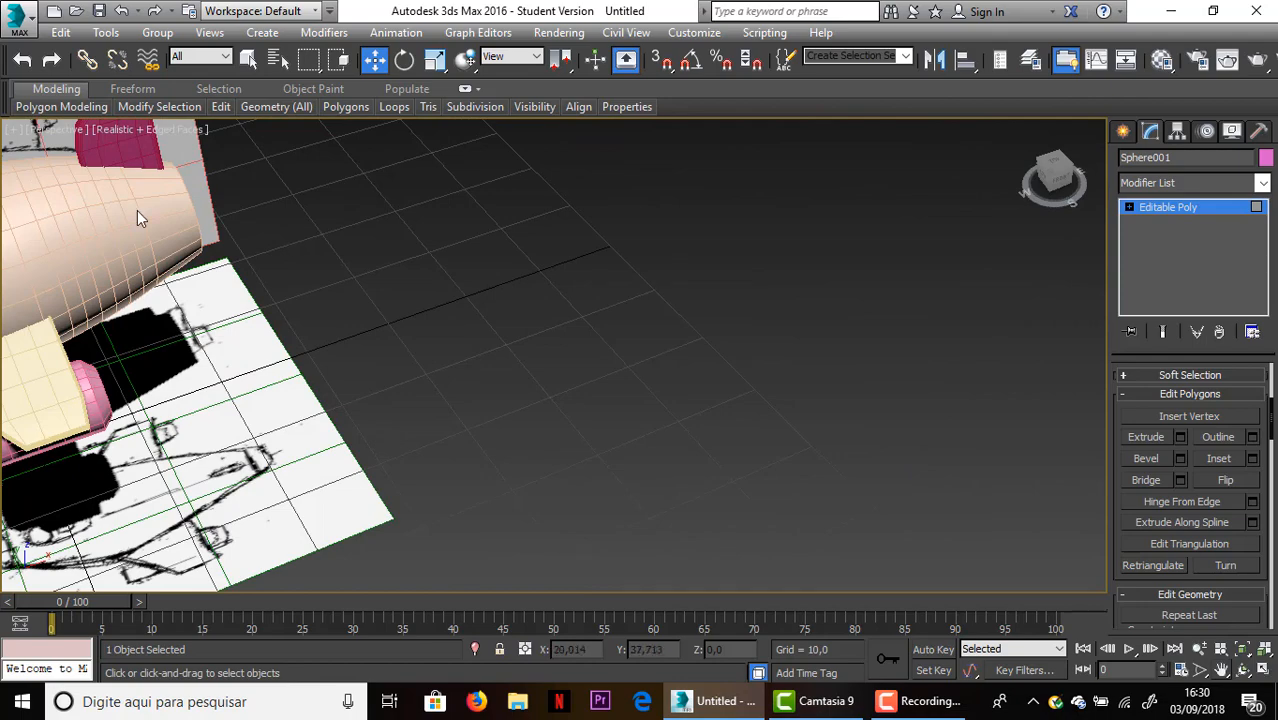
middle_click_drag(140, 218, 300, 359, "alt")
scroll(300, 359, "up", 4)
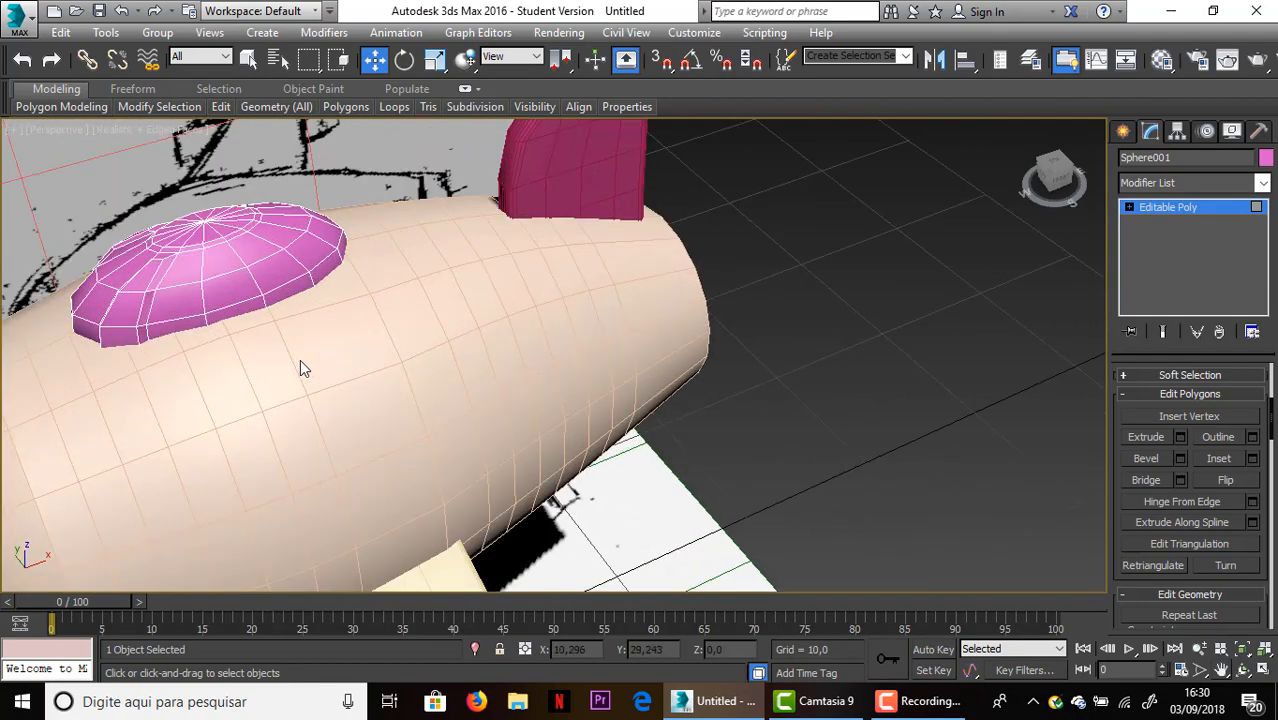
left_click(224, 260)
left_click(233, 292, "ctrl")
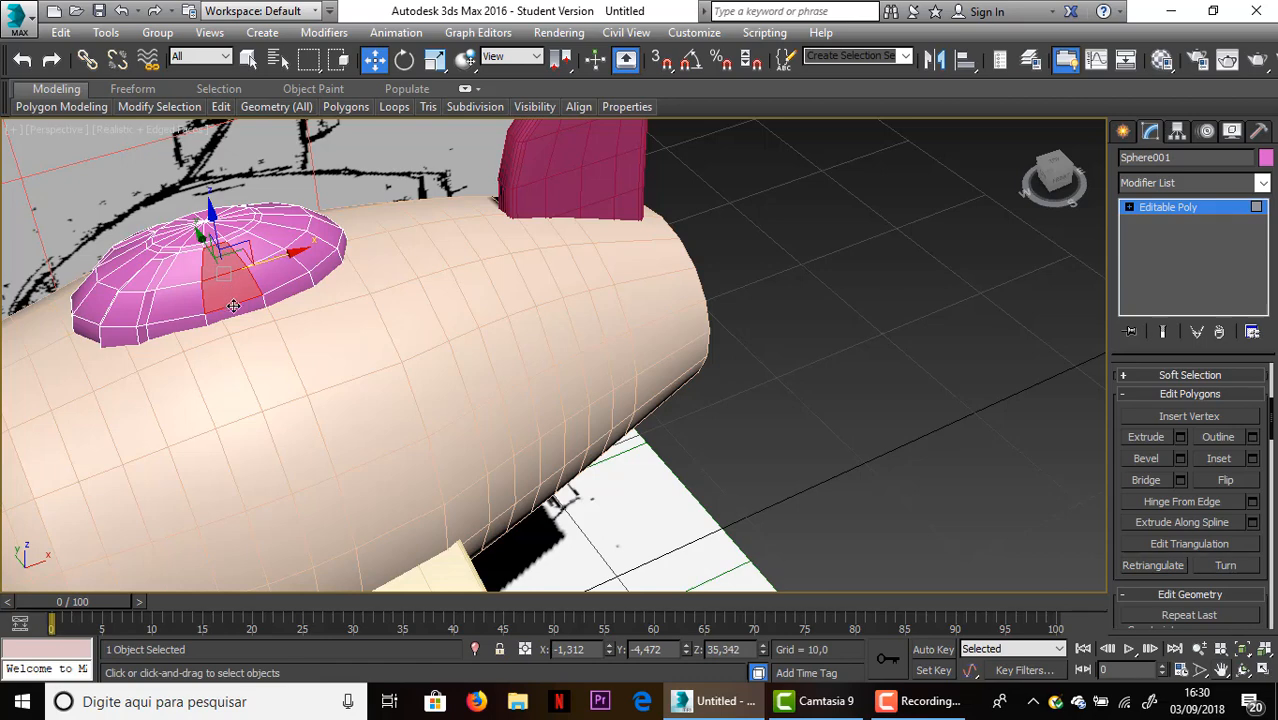
left_click(265, 245, "ctrl")
left_click(283, 242, "ctrl")
left_click(280, 272, "ctrl")
left_click(291, 294, "ctrl")
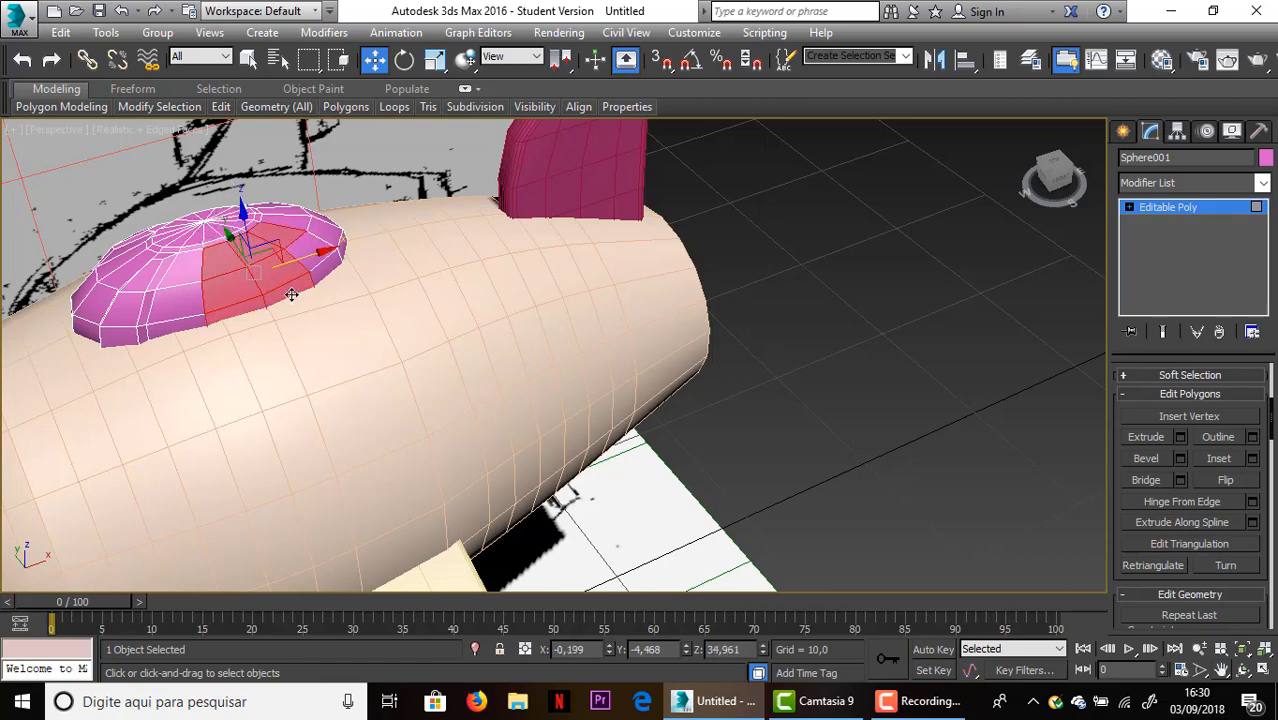
Extend the selection with the polygons toward the canopy's rear end on the same side, up to the top cap
left_click(331, 267, "ctrl")
left_click(314, 251, "ctrl")
left_click(294, 233, "ctrl")
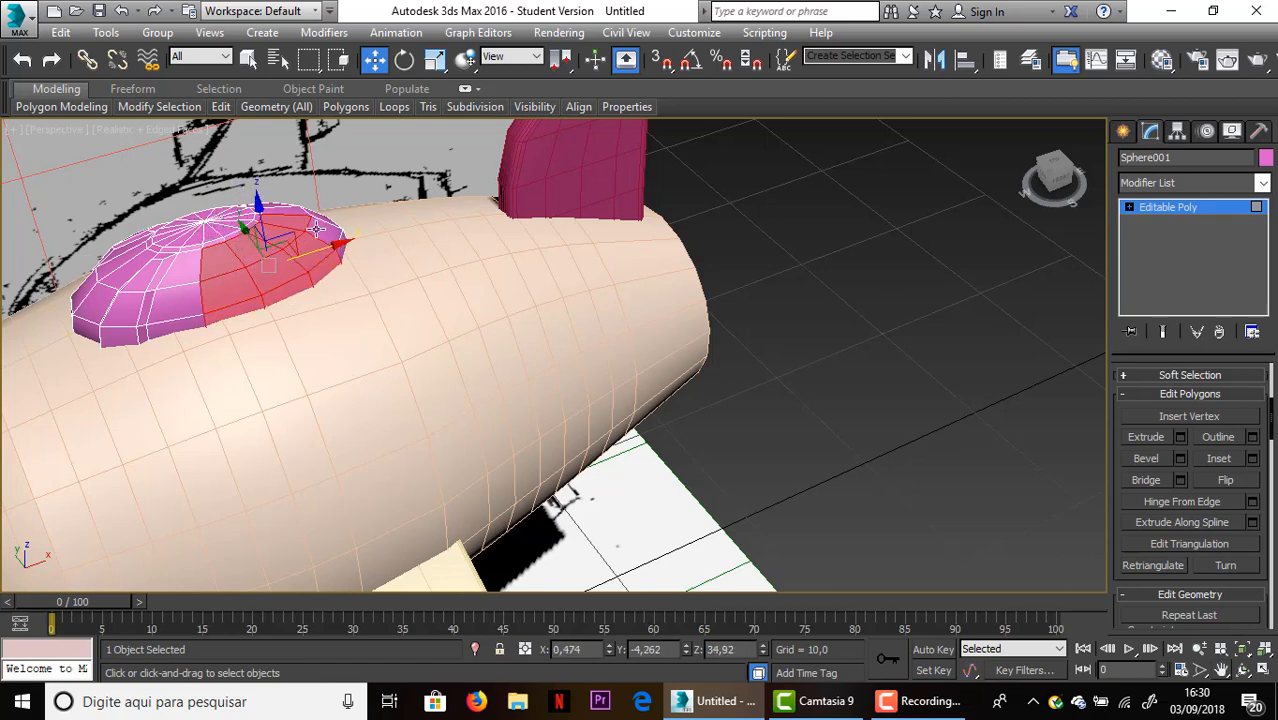
left_click(300, 226, "ctrl")
left_click(290, 209, "ctrl")
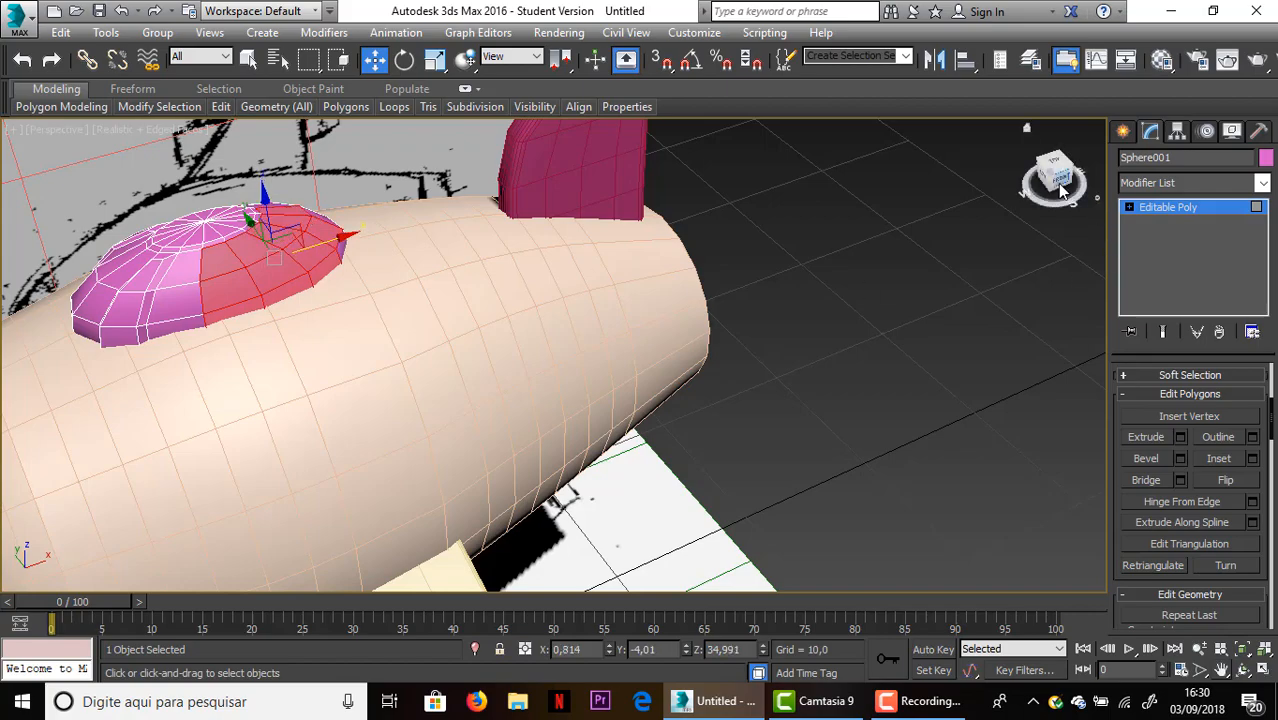
Add the visible polygons on the opposite side of the canopy, from the windshield frame round to the rear, to the selection
mouse_move(1062, 186)
left_mouse_down()
mouse_move(1046, 202)
mouse_move(856, 248)
mouse_move(751, 346)
left_mouse_up()
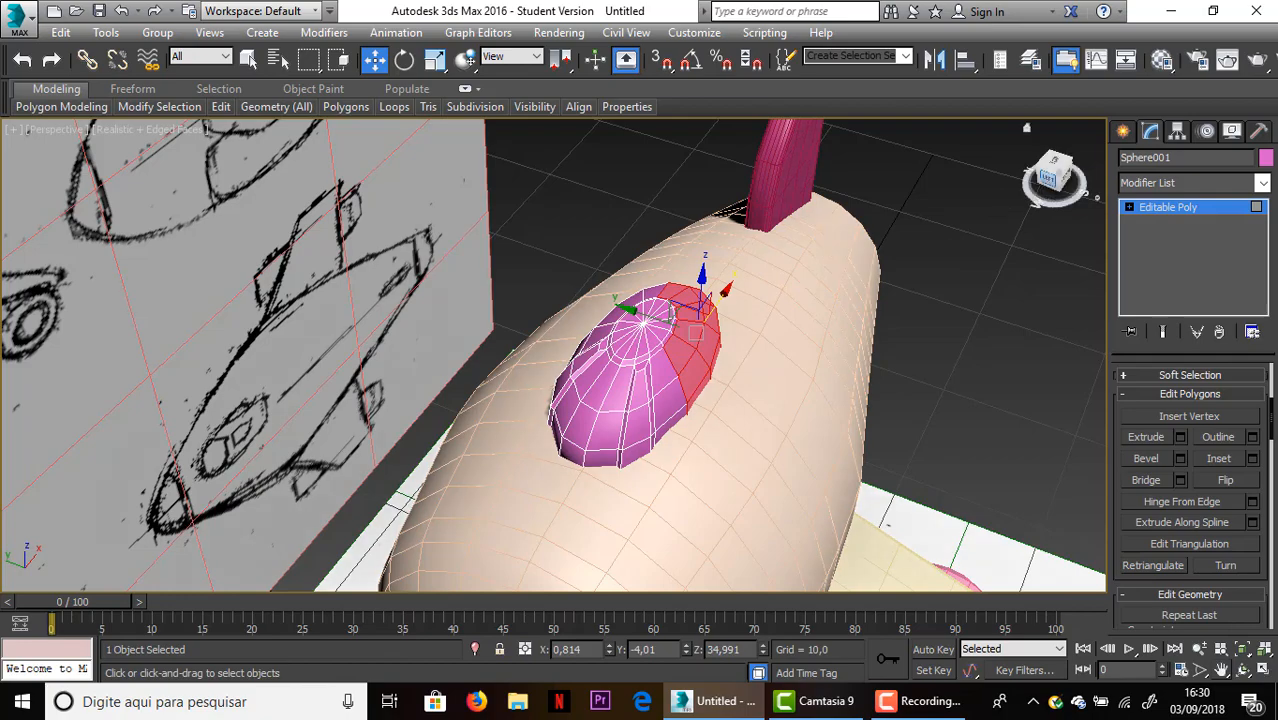
left_click_drag(1056, 176, 1032, 188)
middle_click_drag(962, 218, 687, 376)
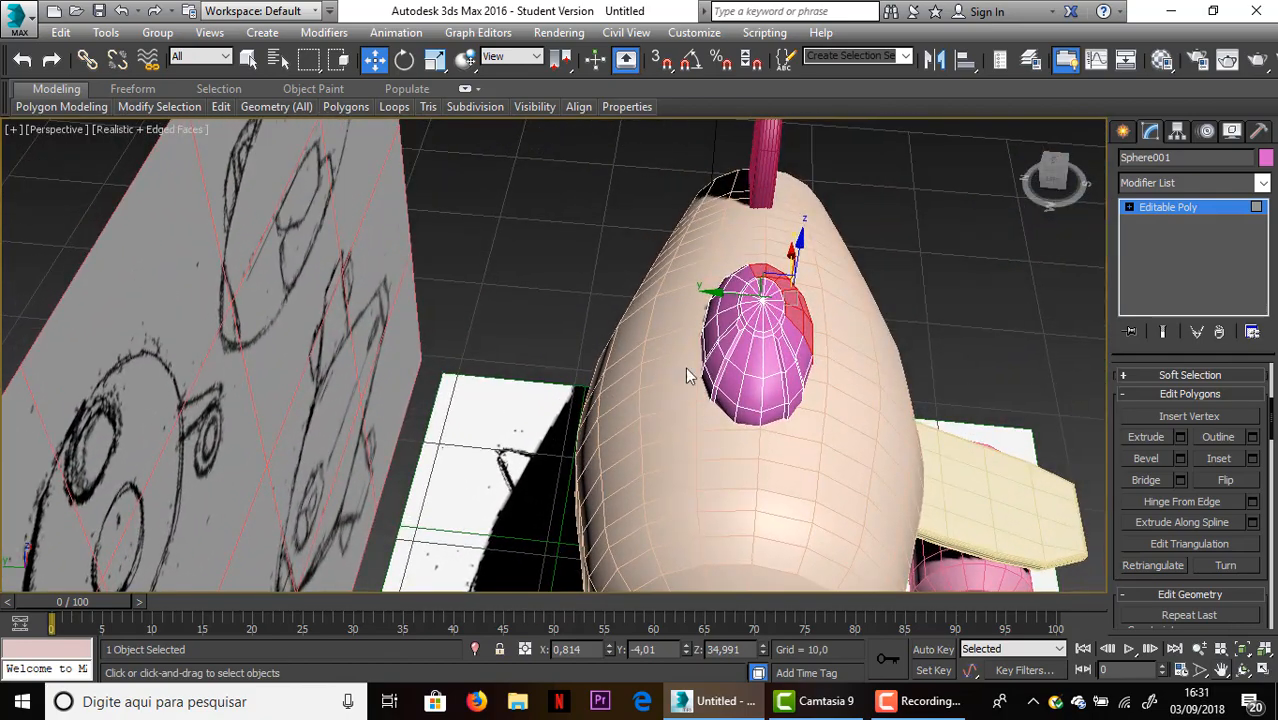
left_click(716, 325, "ctrl")
left_click(716, 320, "ctrl")
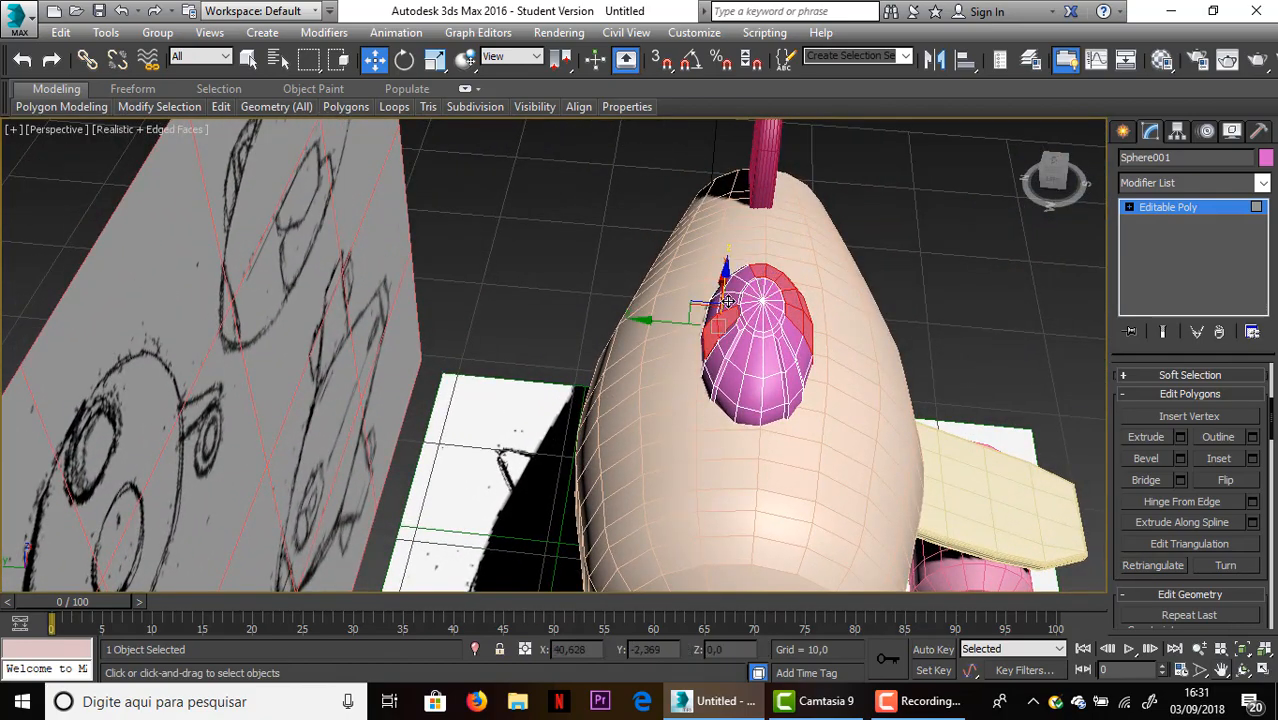
left_click(717, 300, "ctrl")
left_click(739, 288, "ctrl")
left_click(745, 275, "ctrl")
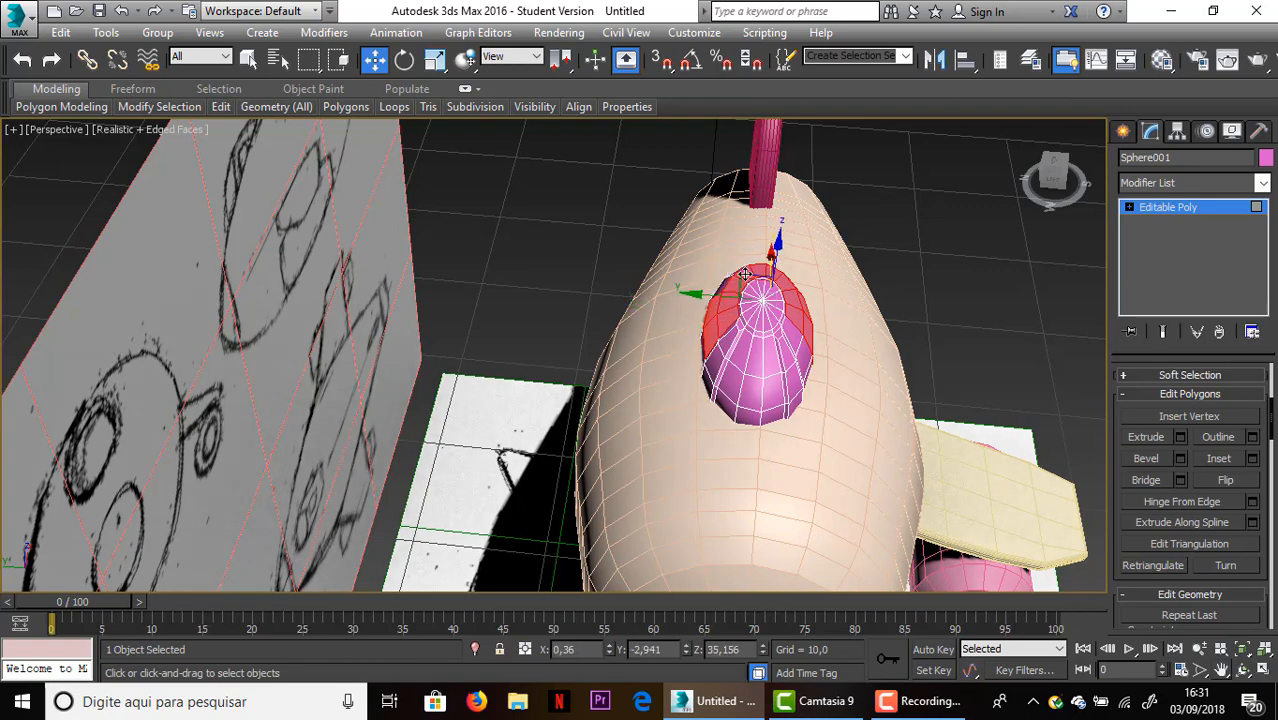
Add the remaining lower polygons on the canopy's opposite side and rear to the selection
left_click_drag(1048, 178, 899, 219)
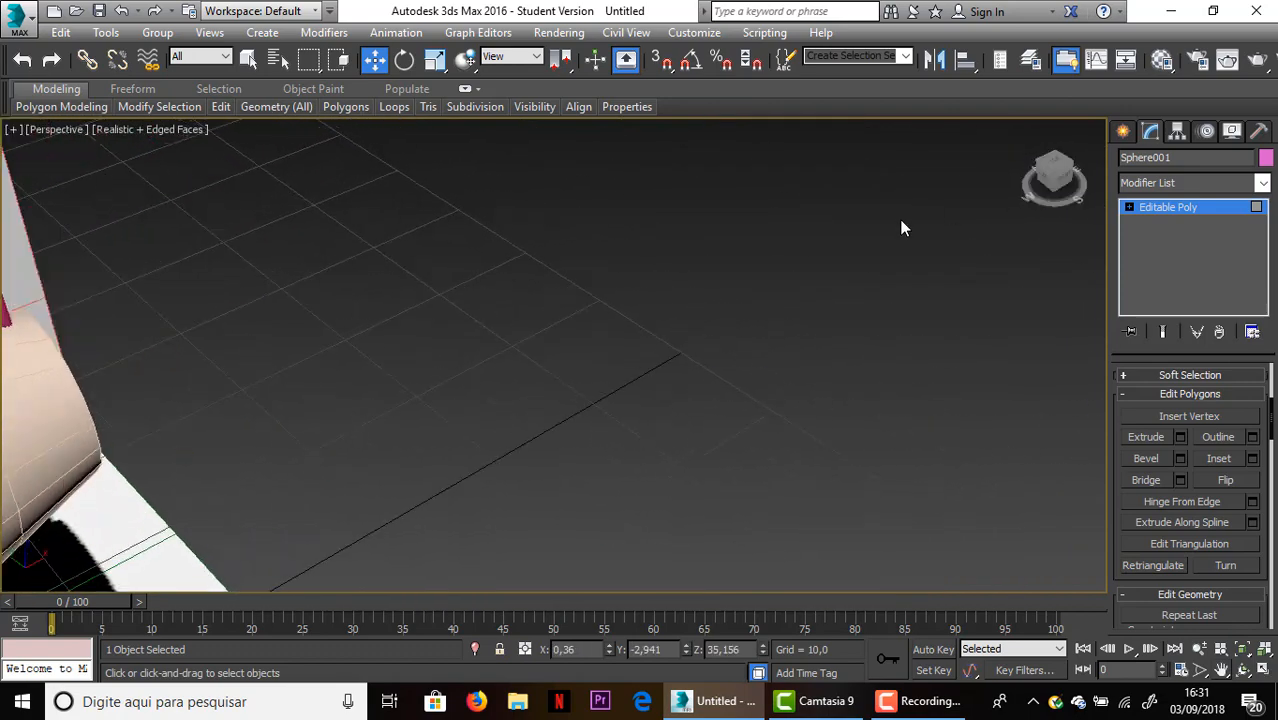
scroll(899, 222, "down", 2)
left_click_drag(1048, 178, 975, 220)
middle_click_drag(975, 220, 872, 640)
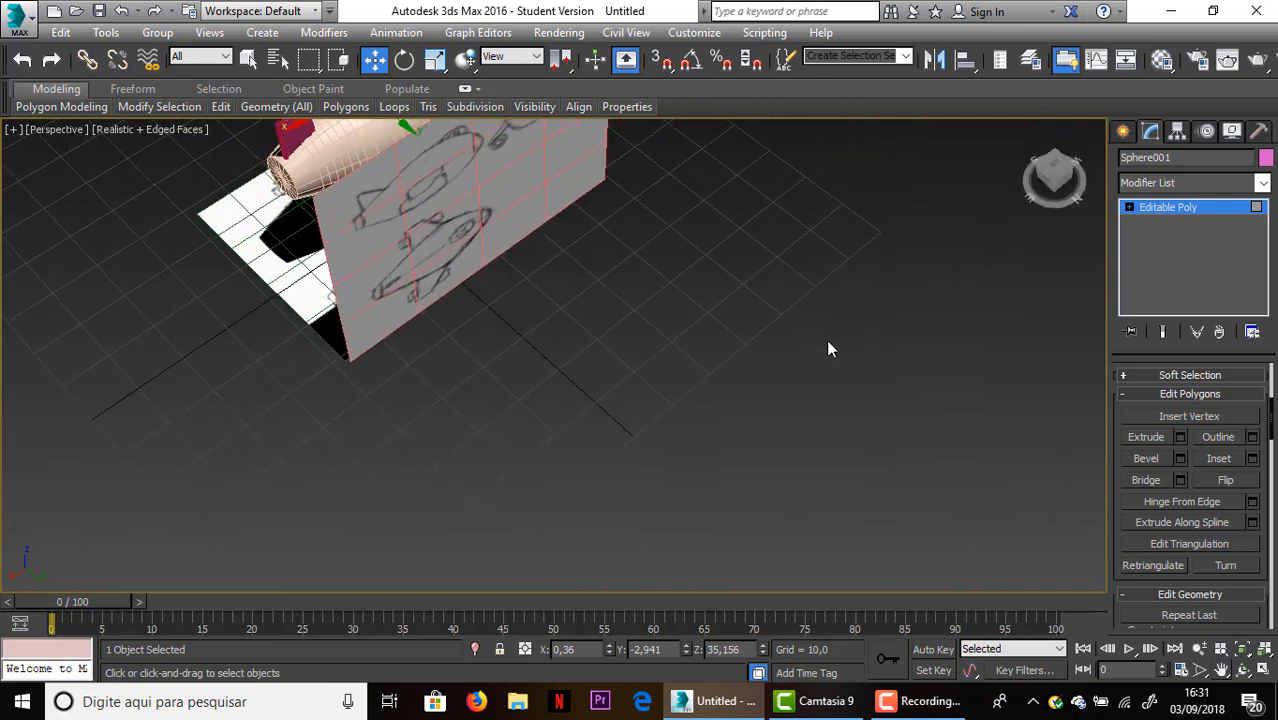
middle_click_drag(800, 414, 791, 436)
scroll(668, 434, "up", 2)
scroll(400, 218, "up", 4)
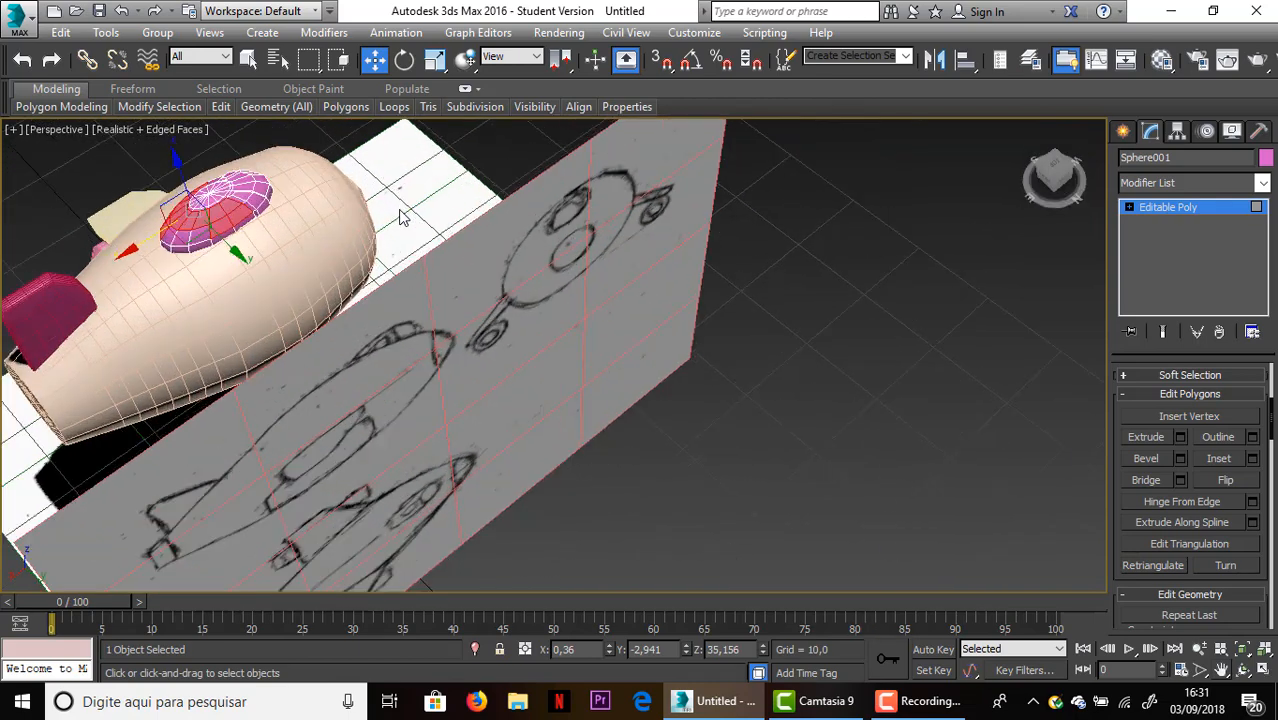
scroll(300, 234, "up", 3)
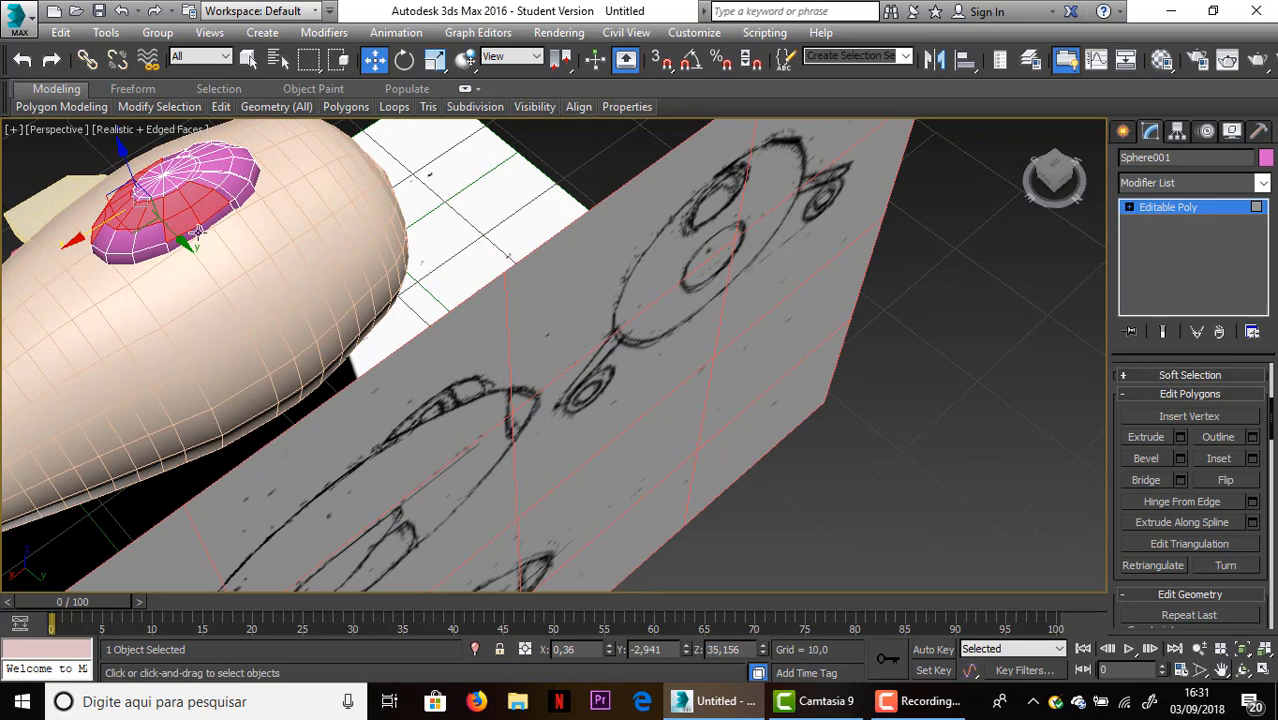
left_click_drag(210, 222, 103, 257)
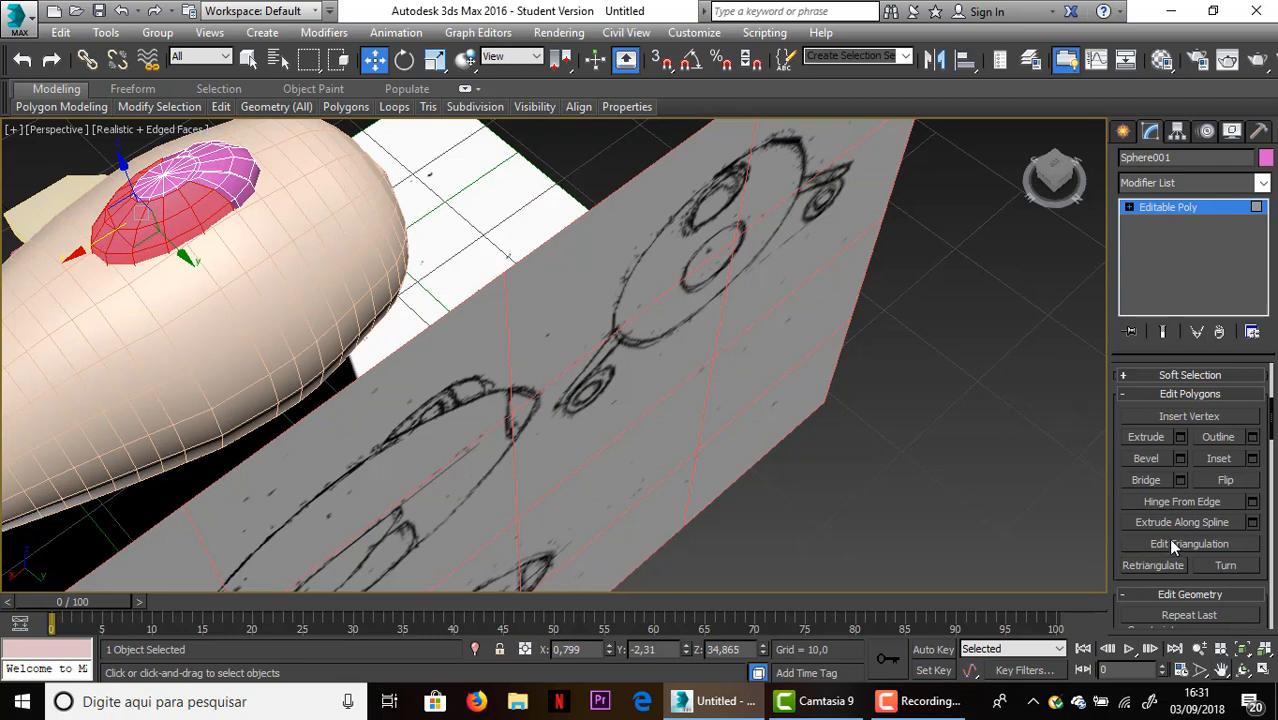
left_click(1181, 476)
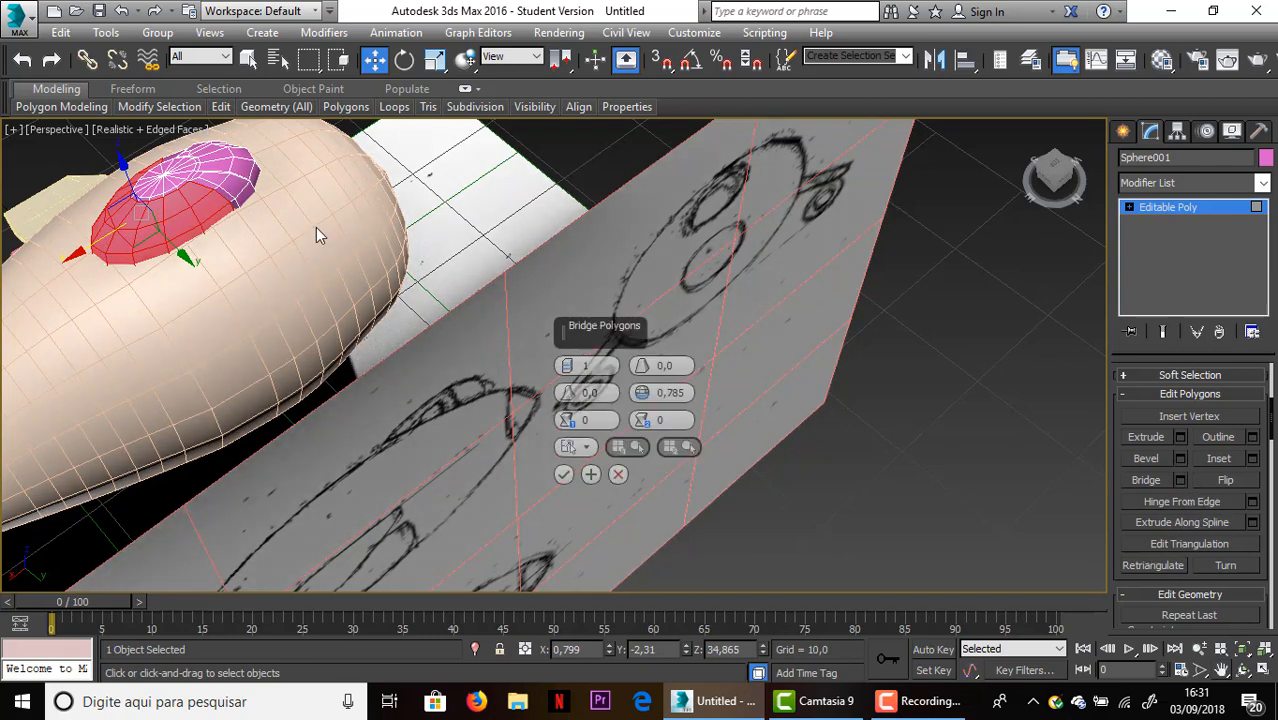
scroll(309, 240, "up", 5)
middle_click_drag(302, 246, 499, 290)
middle_click_drag(788, 345, 739, 366)
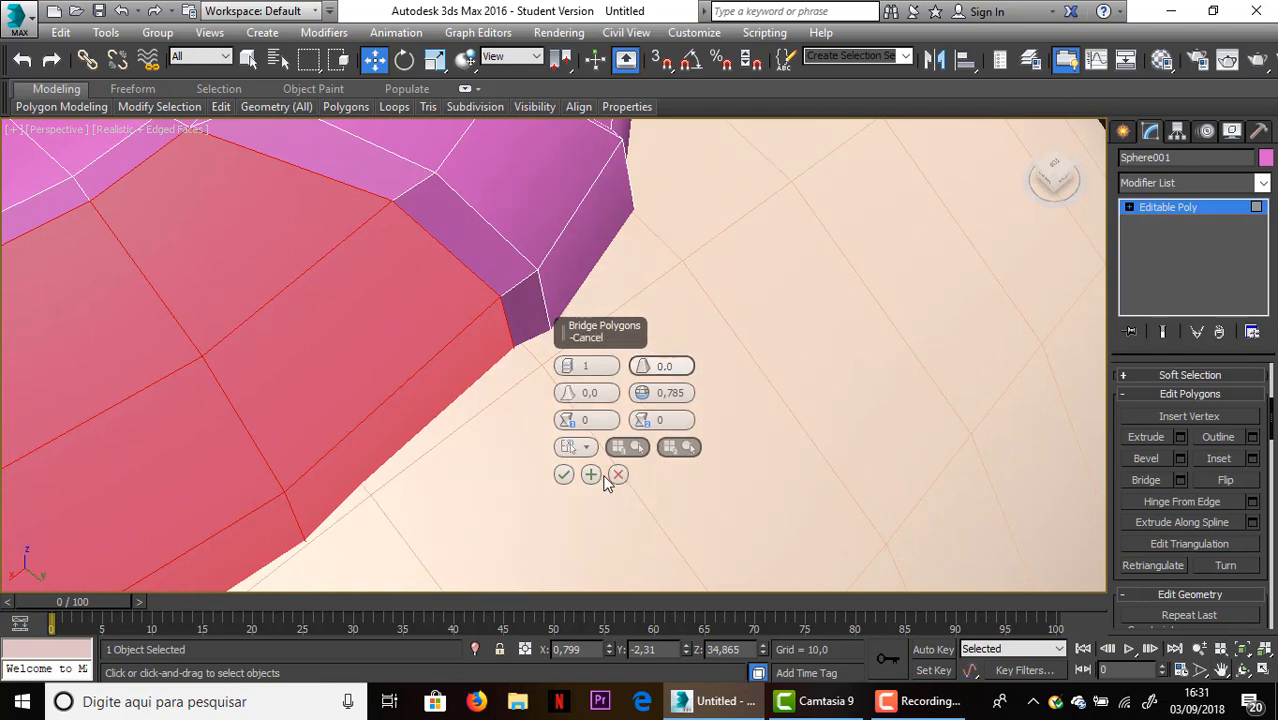
left_click(617, 475)
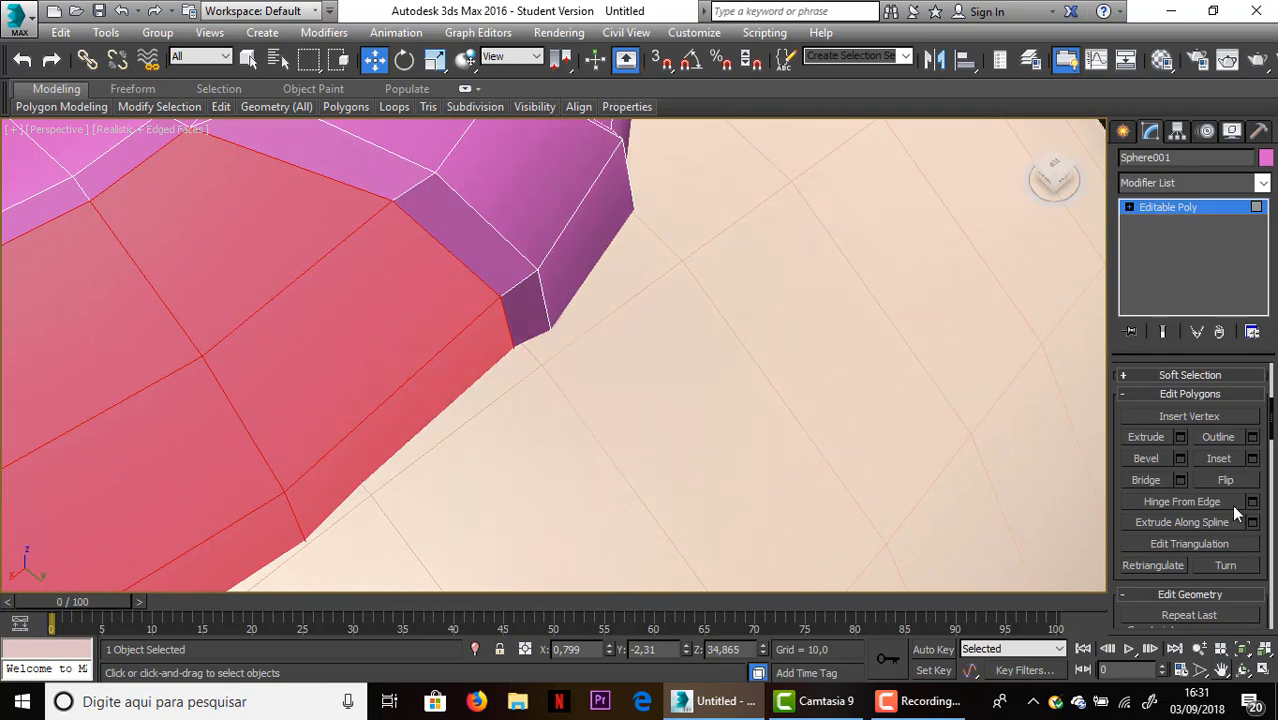
Try bevelling the selected rear canopy polygons with a height of -0.318 and an outline of -0.125, then cancel
left_click(1179, 458)
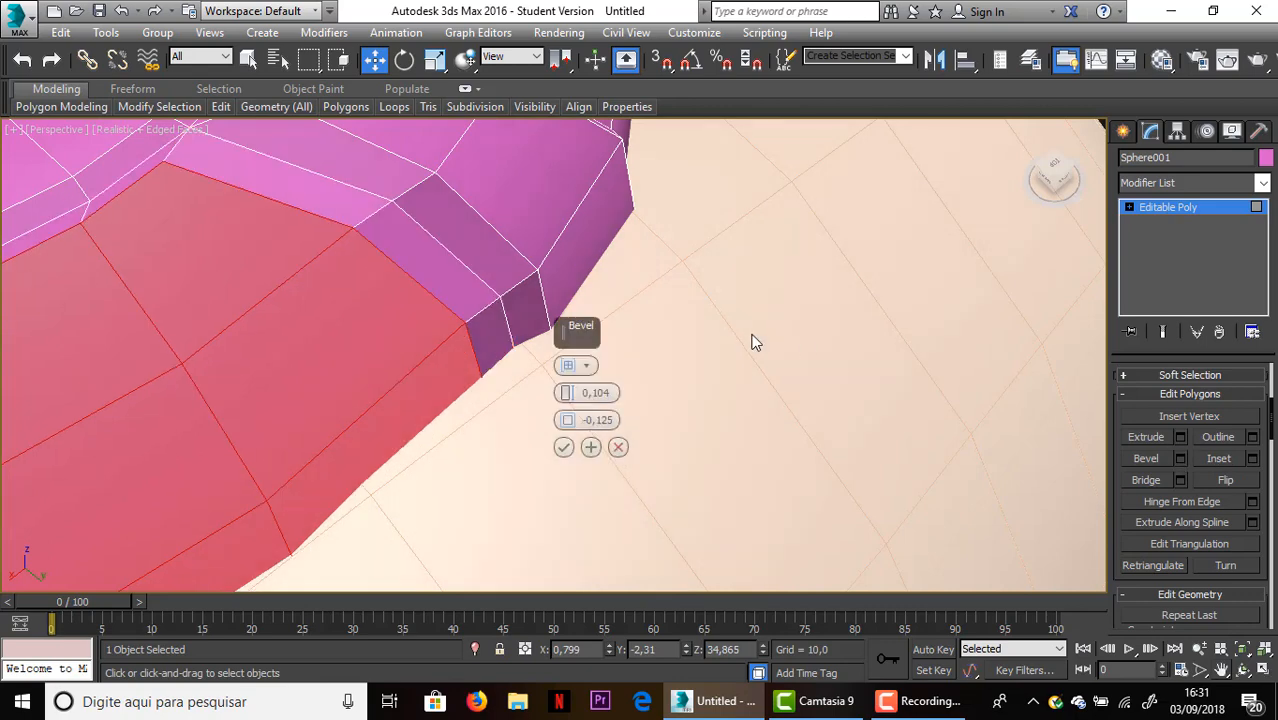
middle_click_drag(755, 342, 817, 323)
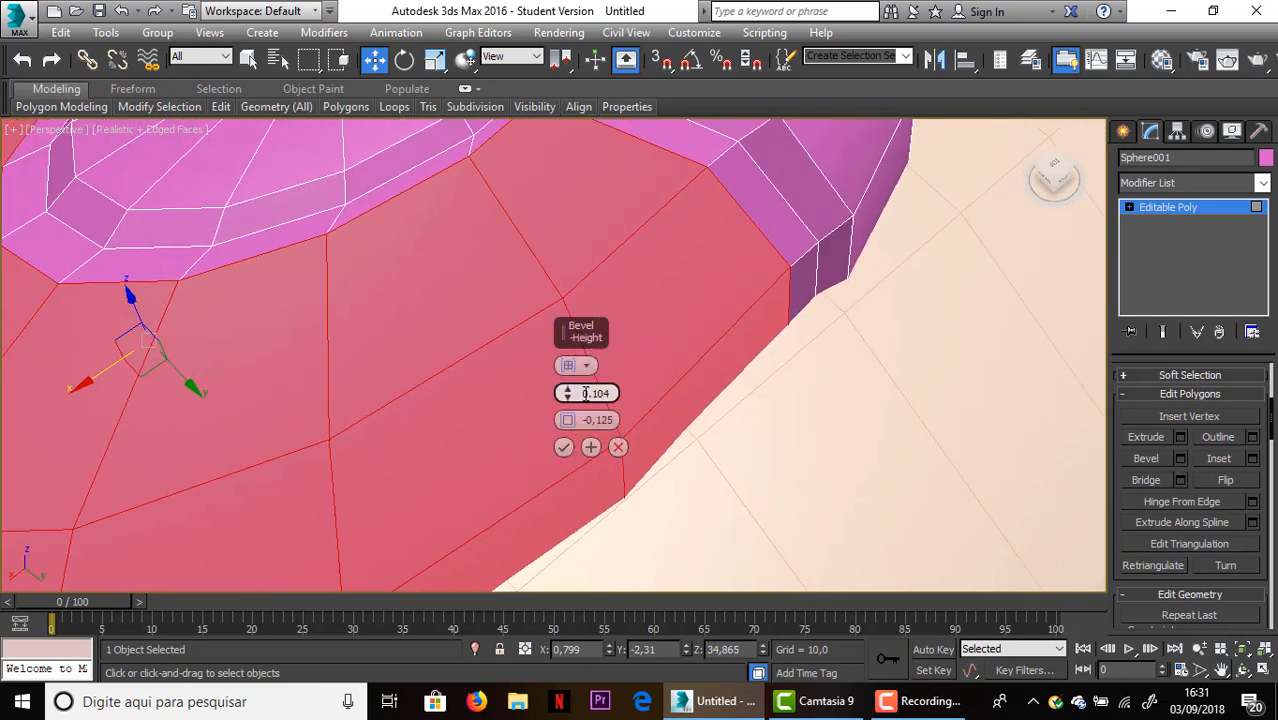
left_click_drag(567, 396, 568, 396)
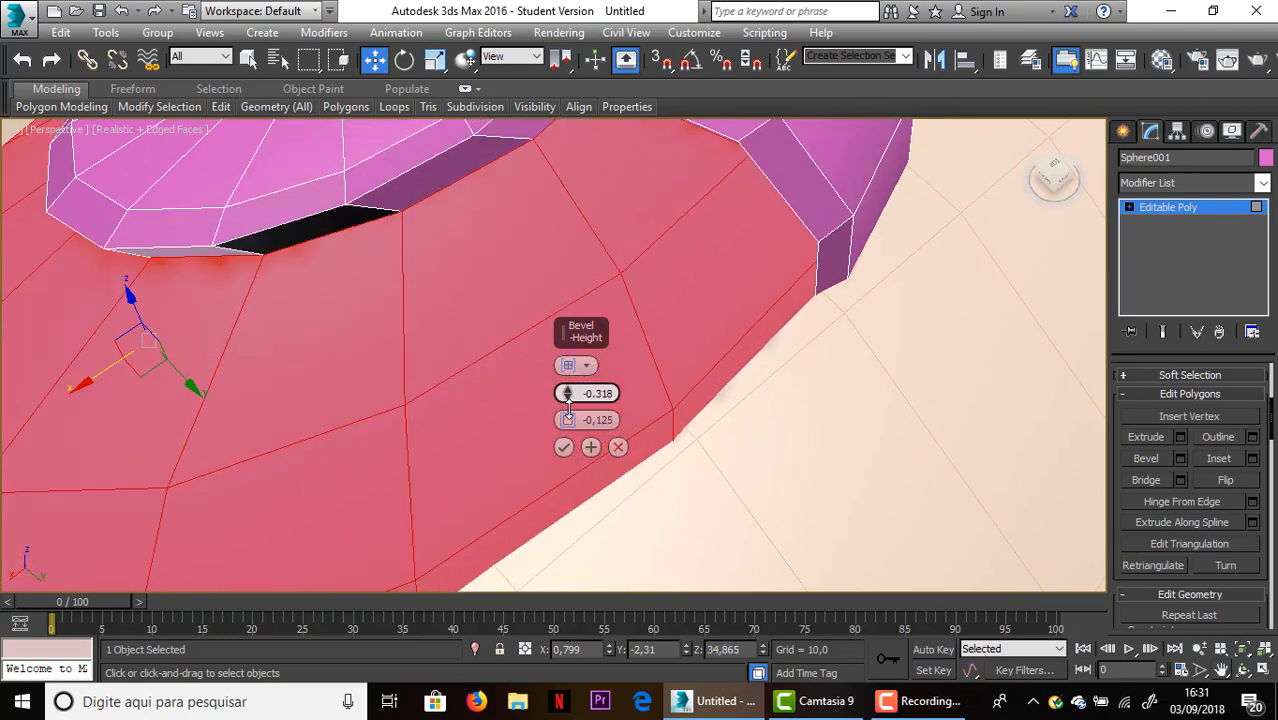
scroll(660, 348, "down", 5)
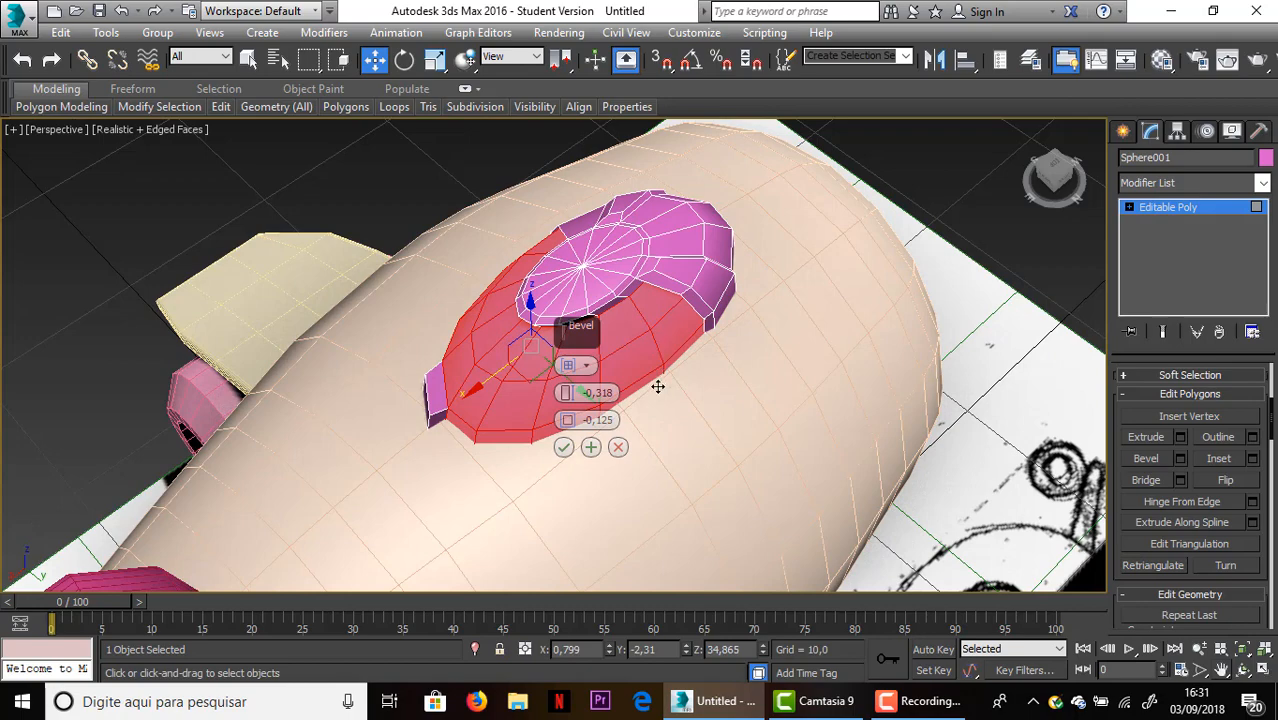
left_click(618, 447)
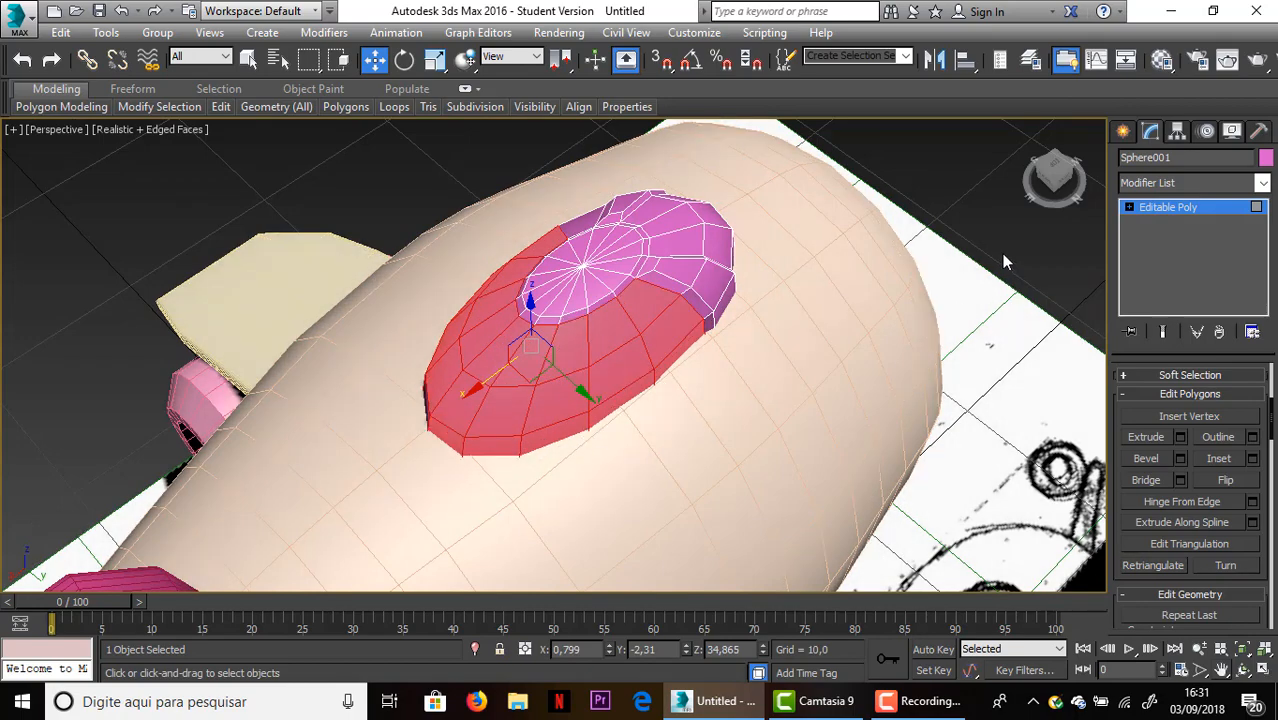
Add the missed polygon at the canopy's rear lower edge to the selection
middle_click_drag(1005, 260, 706, 293, "alt")
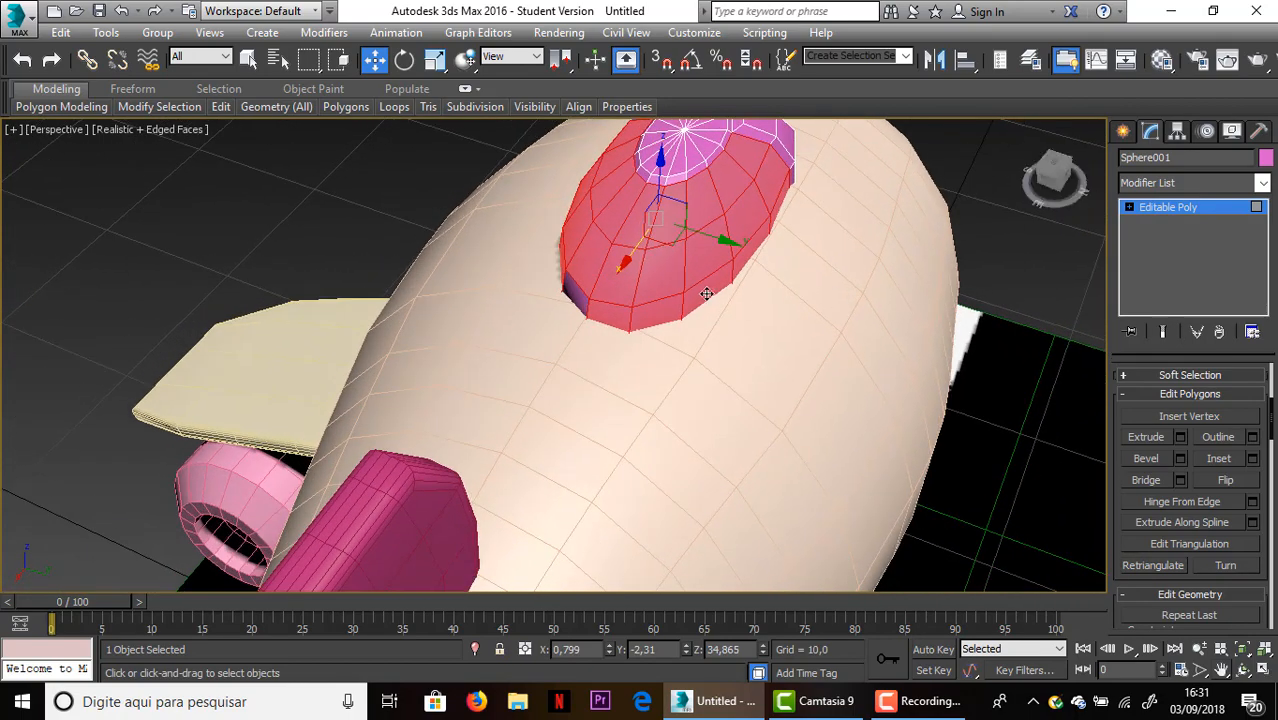
left_click(578, 298, "ctrl")
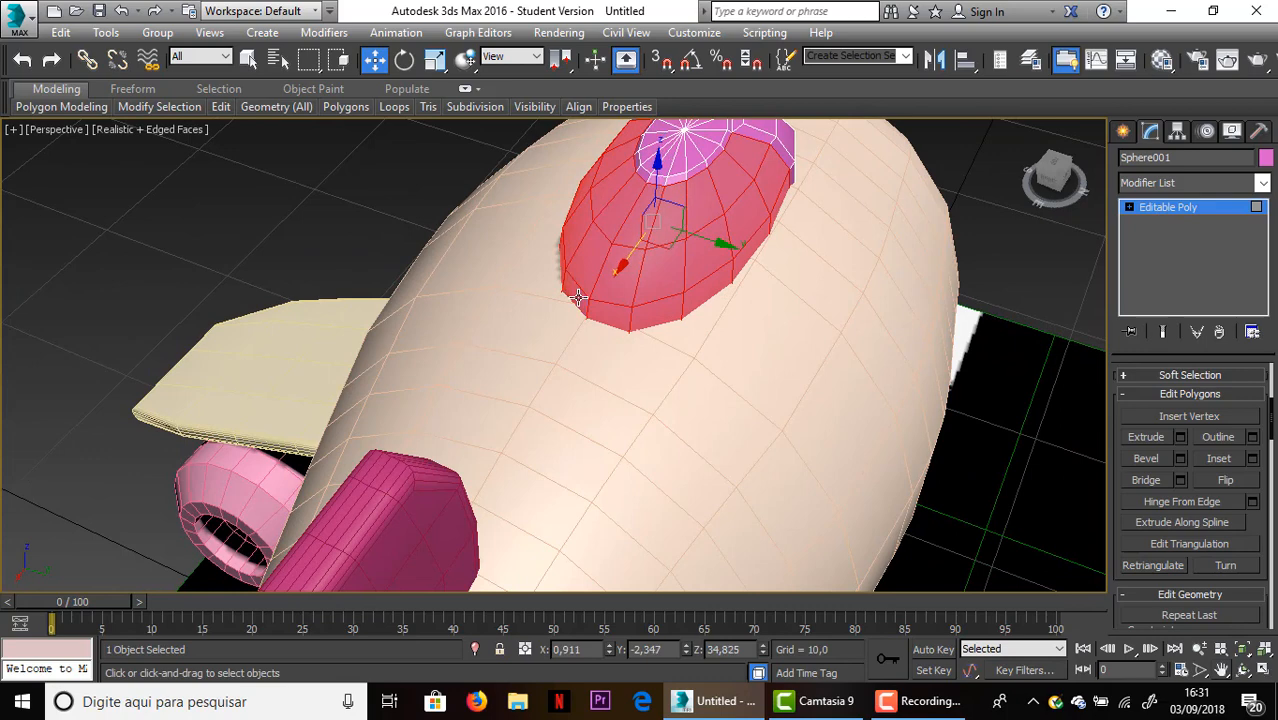
Bevel the selected rear canopy polygons with a height of -0.248 and an adjusted outline, and clear the polygon selection
left_click(1179, 459)
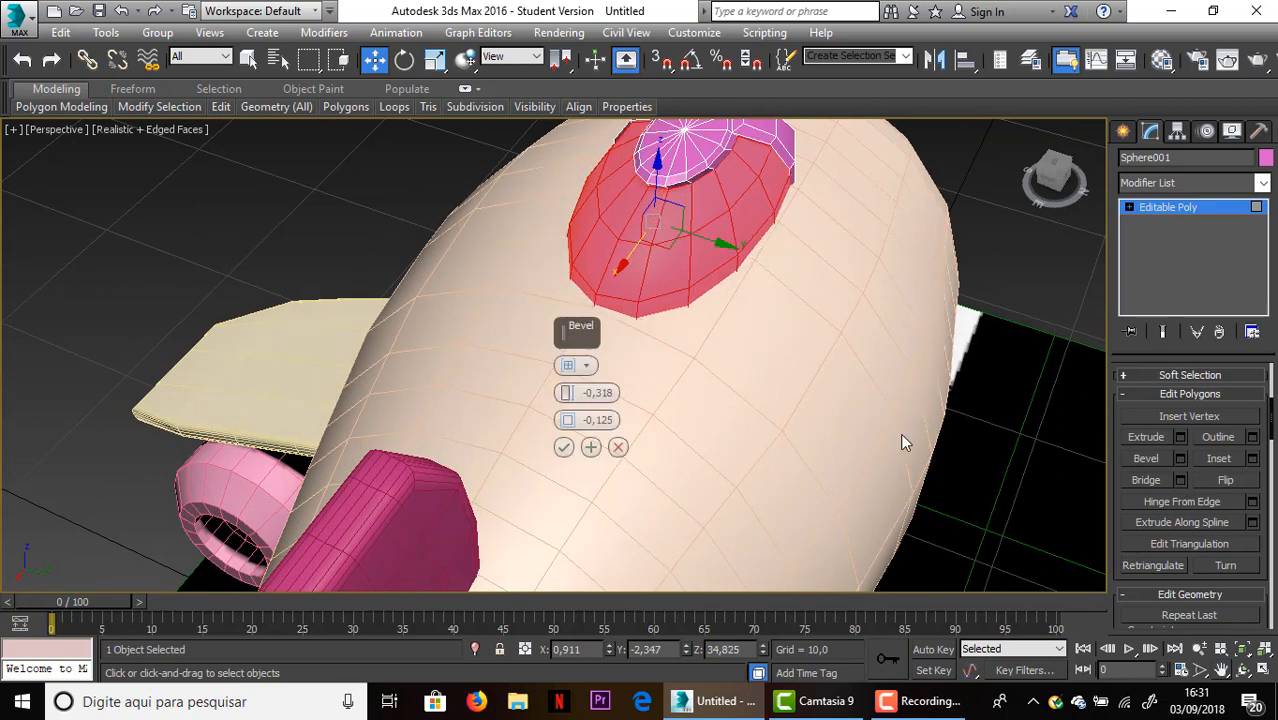
left_click_drag(566, 396, 566, 416)
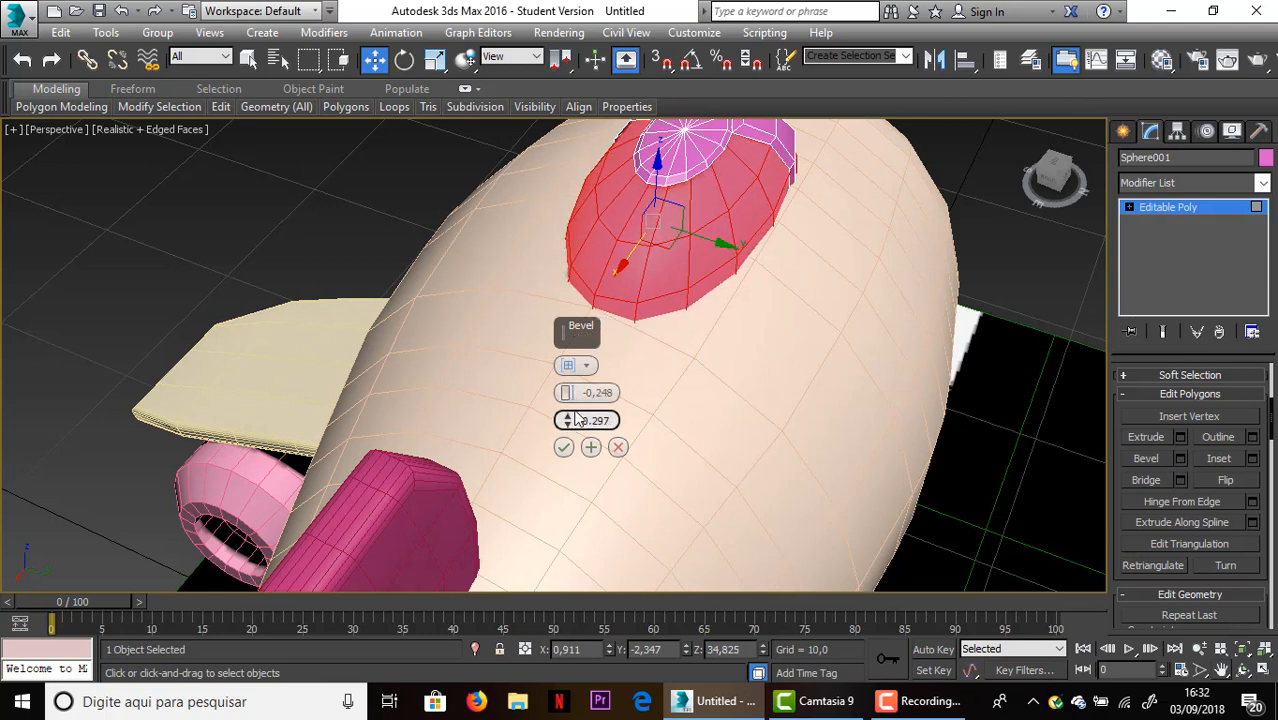
left_click(563, 447)
left_click(678, 422)
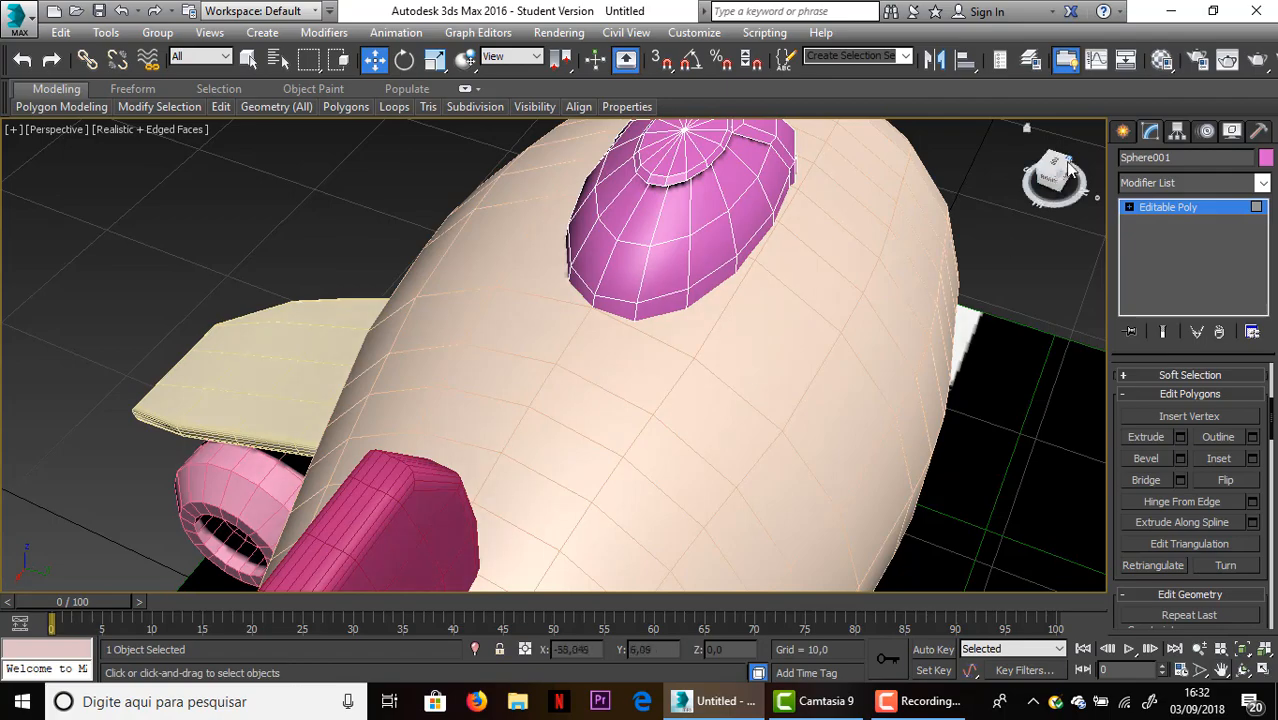
Examine the bevelled canopy and the whole airplane from the side, front and above against the reference sketches
middle_click_drag(553, 355, 1015, 208, "alt")
scroll(876, 258, "up", 3)
scroll(876, 258, "down", 5)
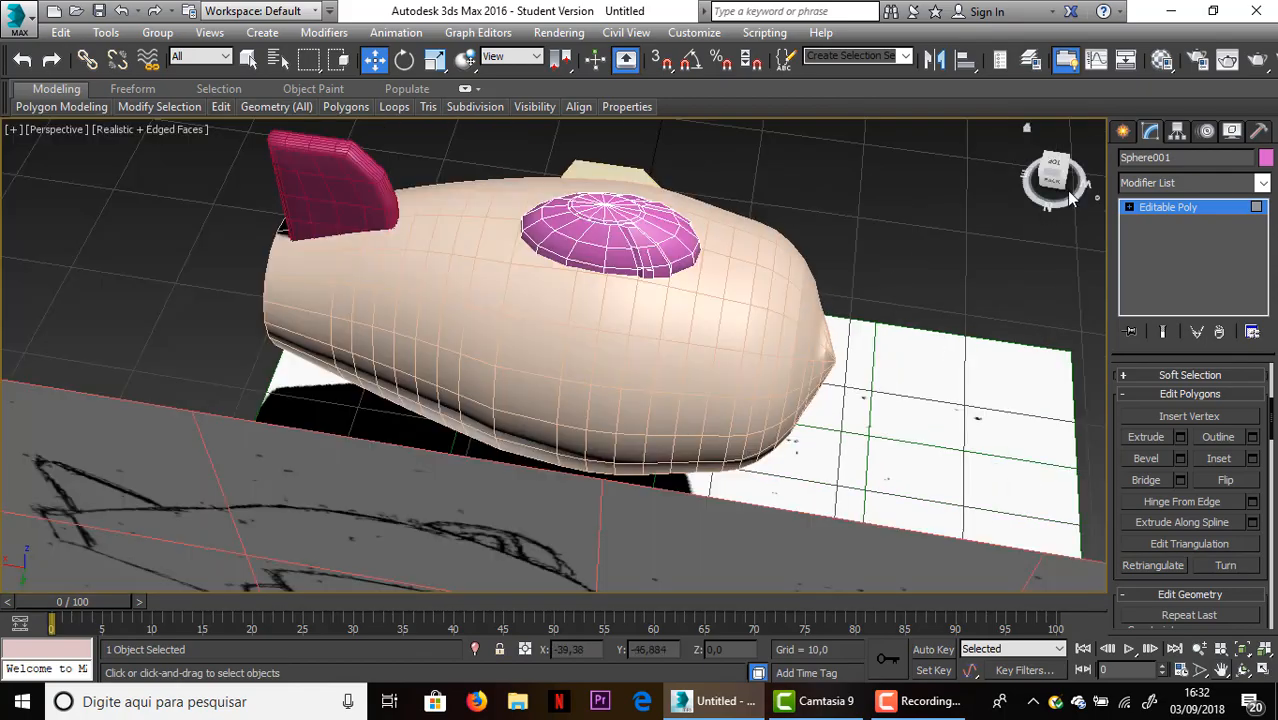
left_click_drag(1052, 178, 960, 205)
middle_click_drag(1060, 180, 870, 312)
scroll(867, 303, "up", 3)
scroll(870, 310, "down", 5)
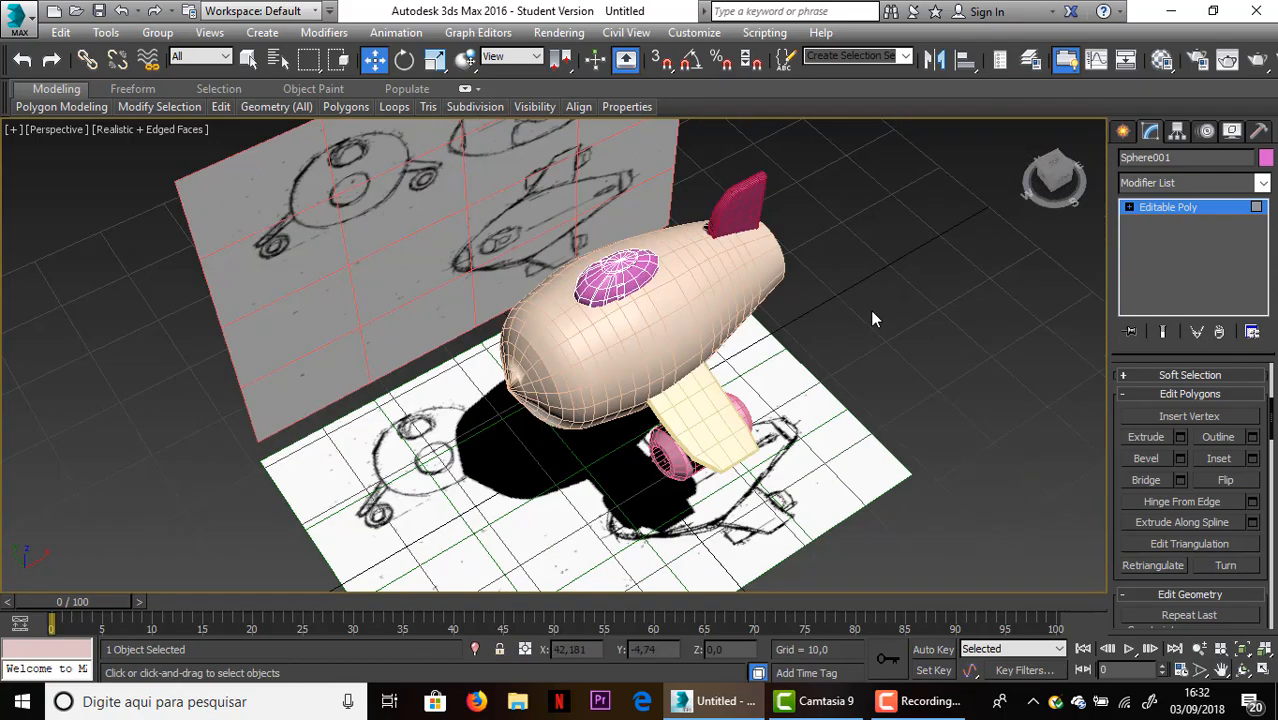
left_click_drag(1038, 200, 990, 150)
left_click_drag(1045, 240, 1042, 222)
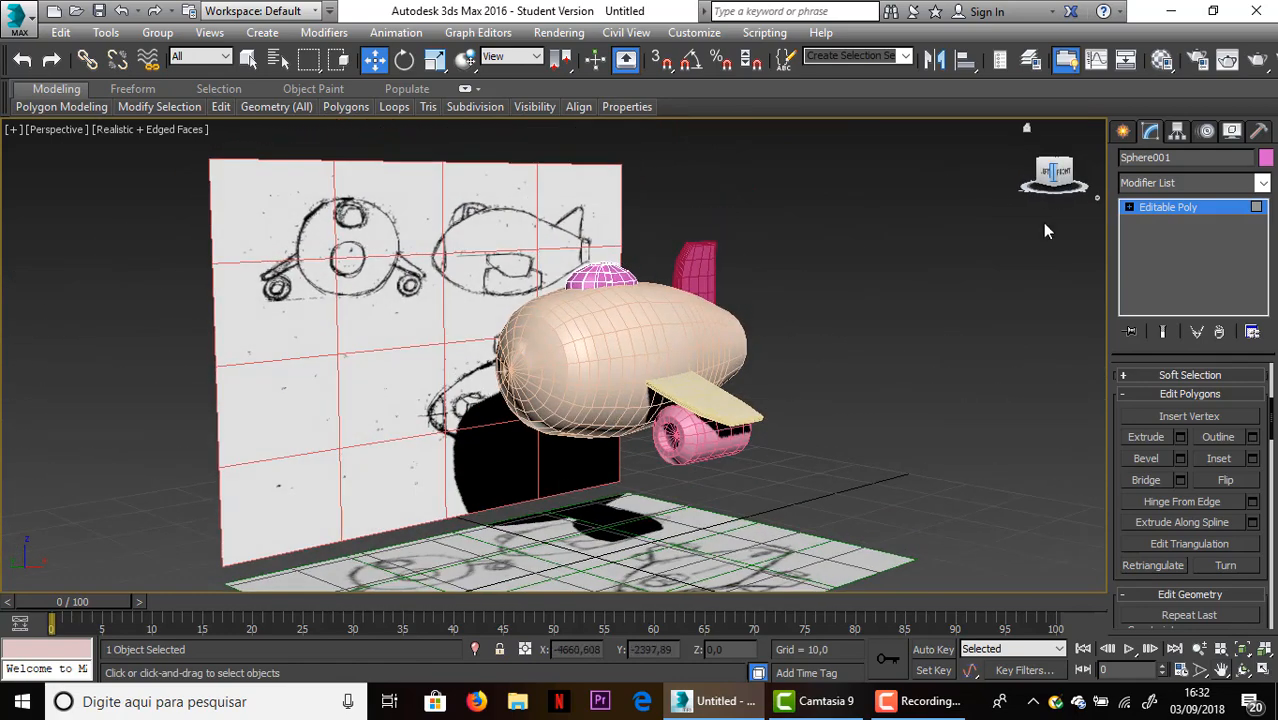
Leave the canopy's polygon editing level and clear the object selection
left_click_drag(667, 464, 667, 465)
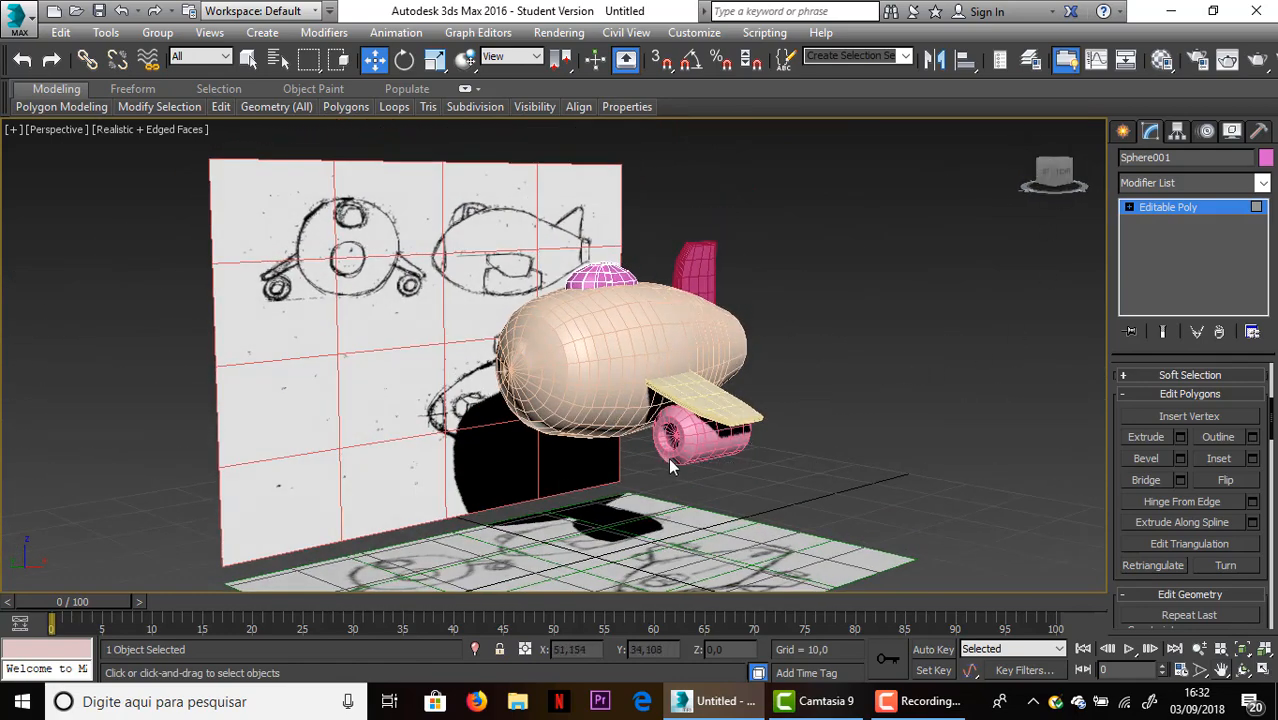
scroll(1270, 374, "up", 5)
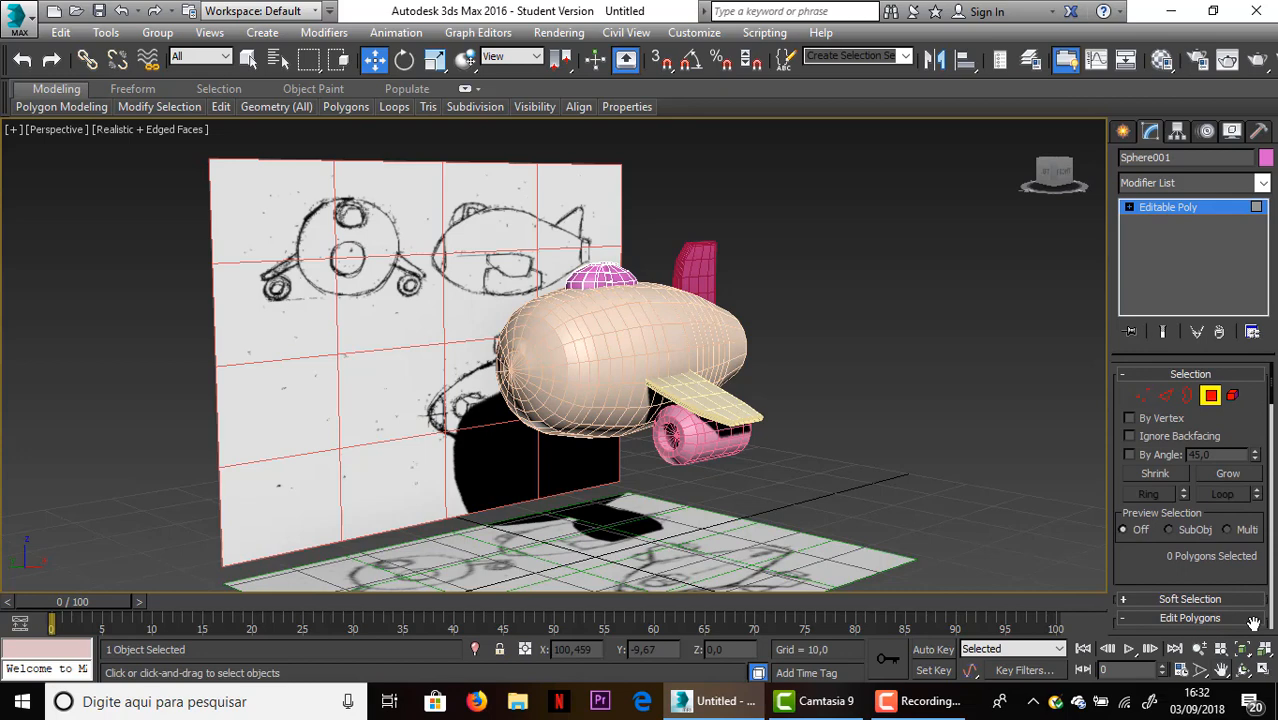
left_click(1210, 395)
left_click_drag(689, 453, 691, 452)
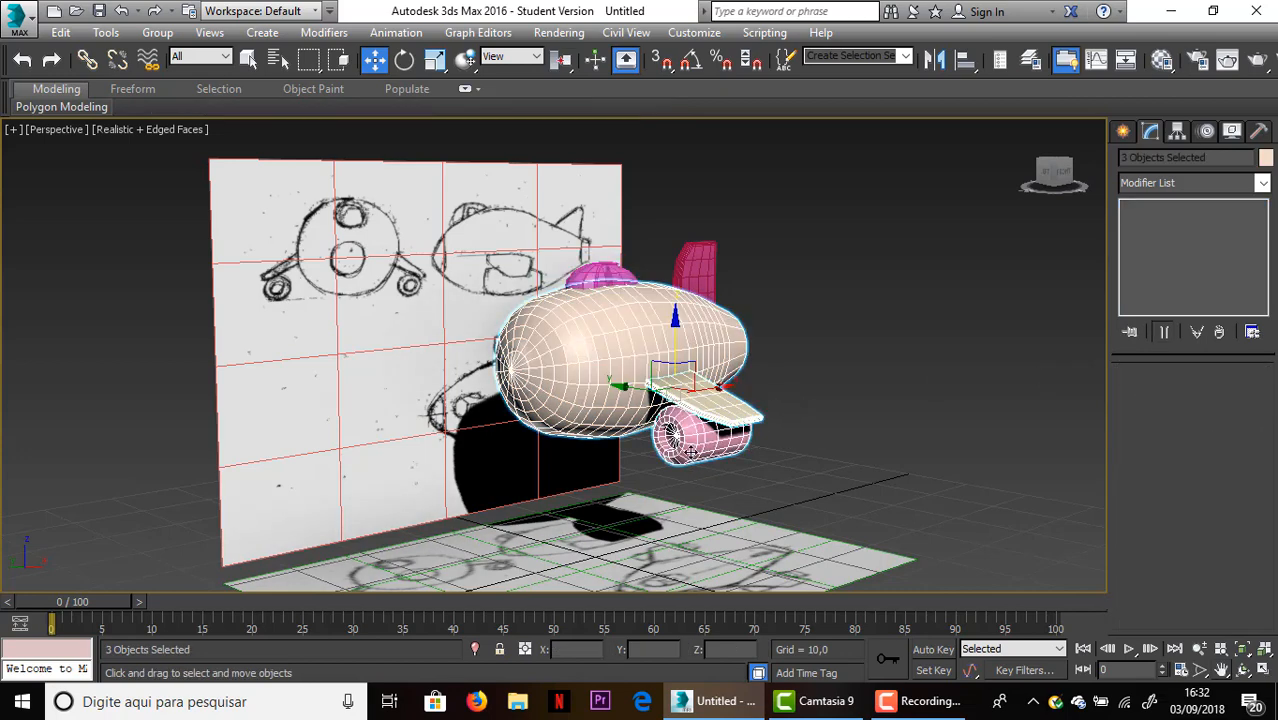
left_click(814, 420)
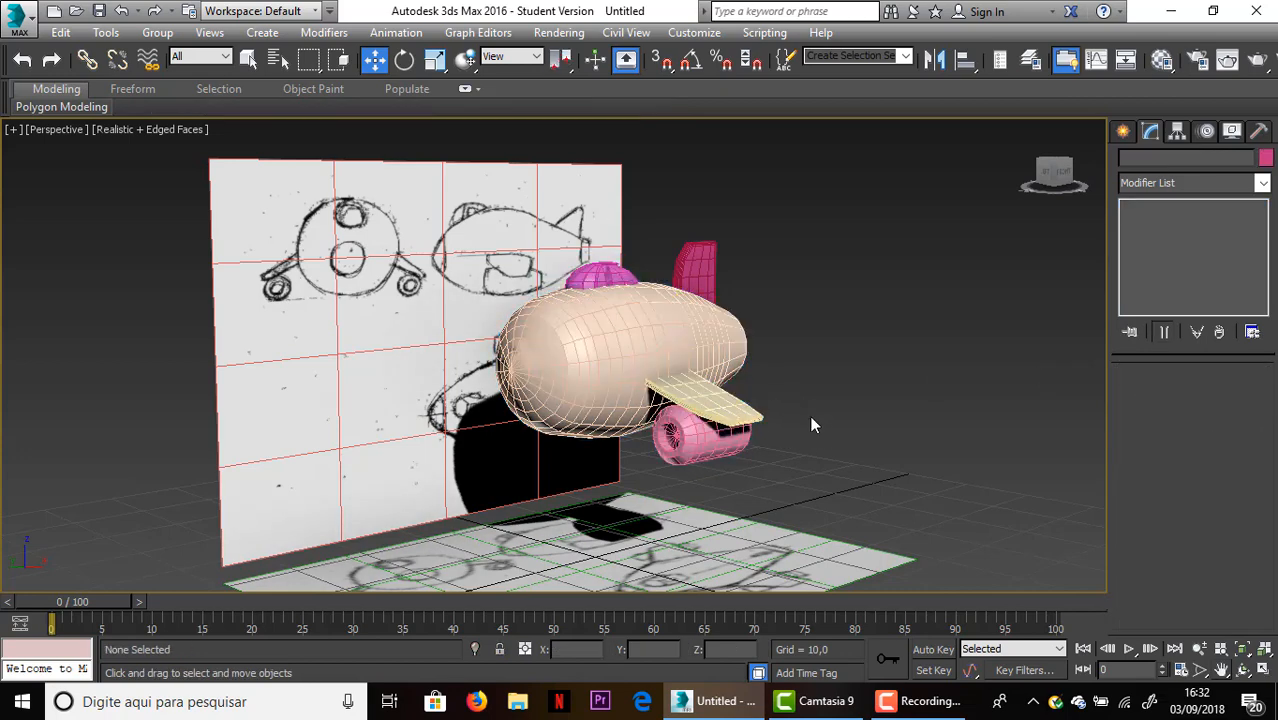
Clone the wing and its engine together as one independent copy, placed outward beside the originals
left_click(740, 450)
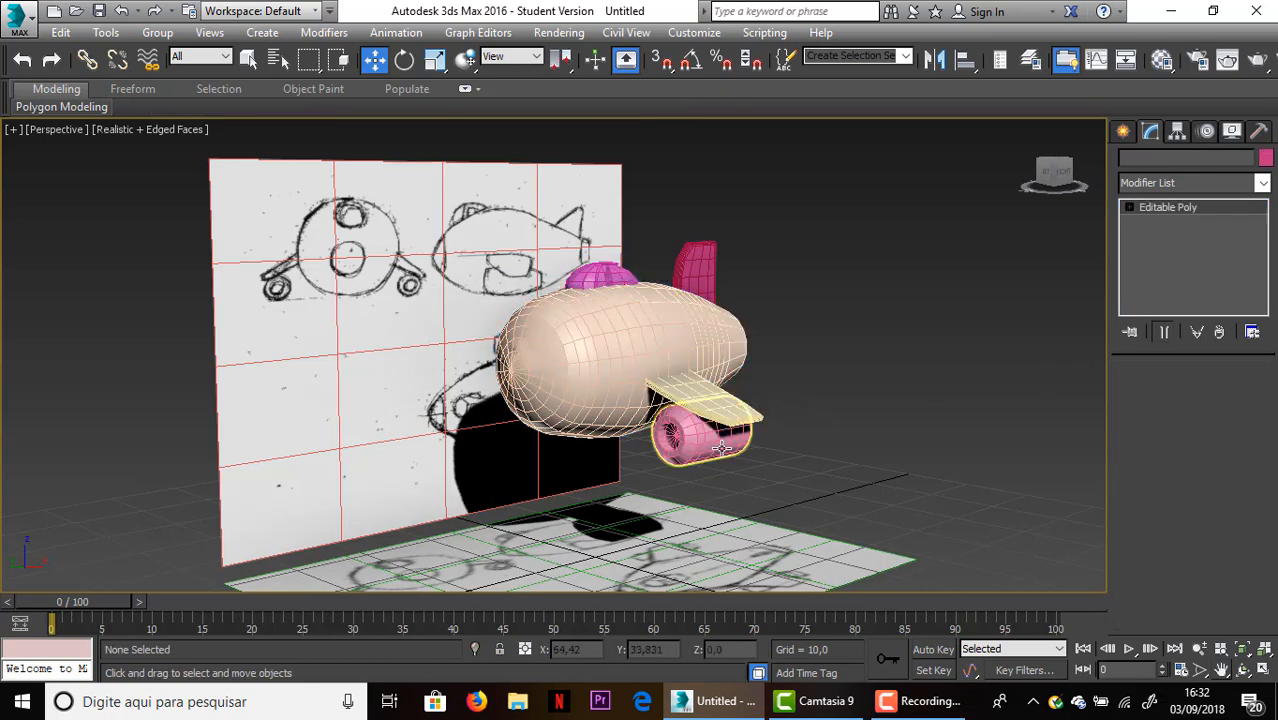
left_click(696, 397, "ctrl")
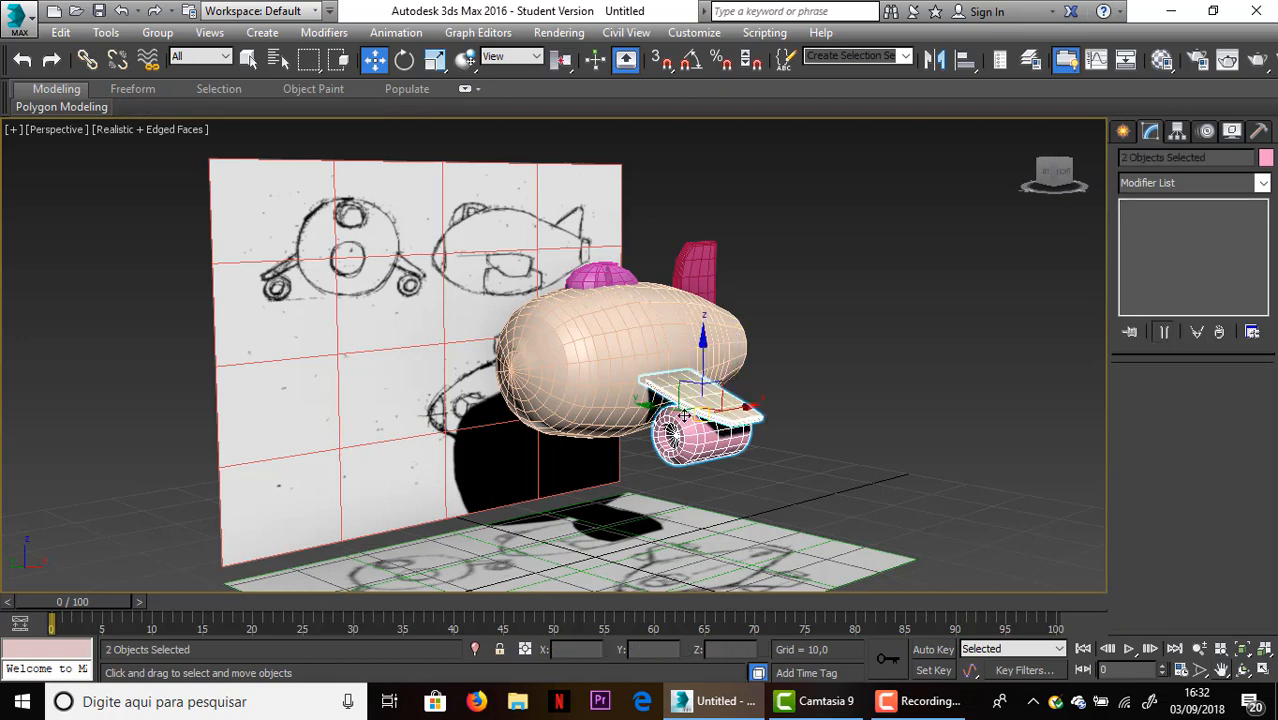
left_click_drag(684, 414, 816, 434, "shift")
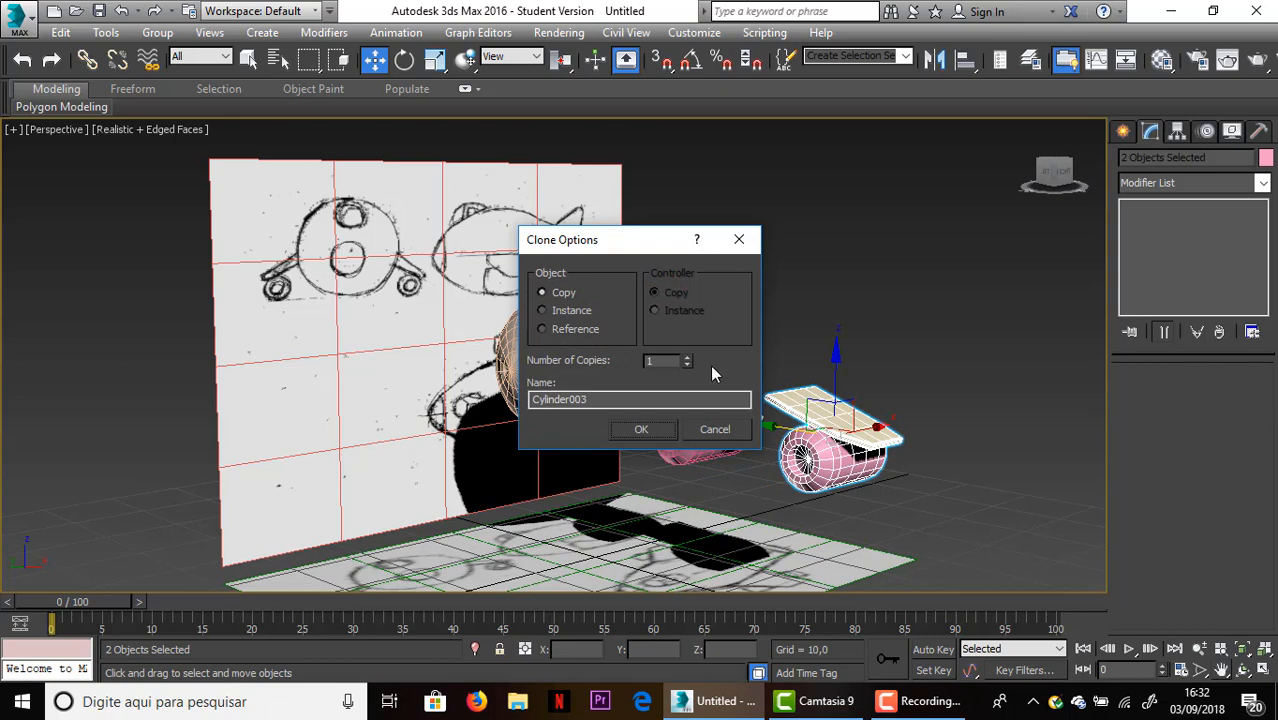
left_click(655, 429)
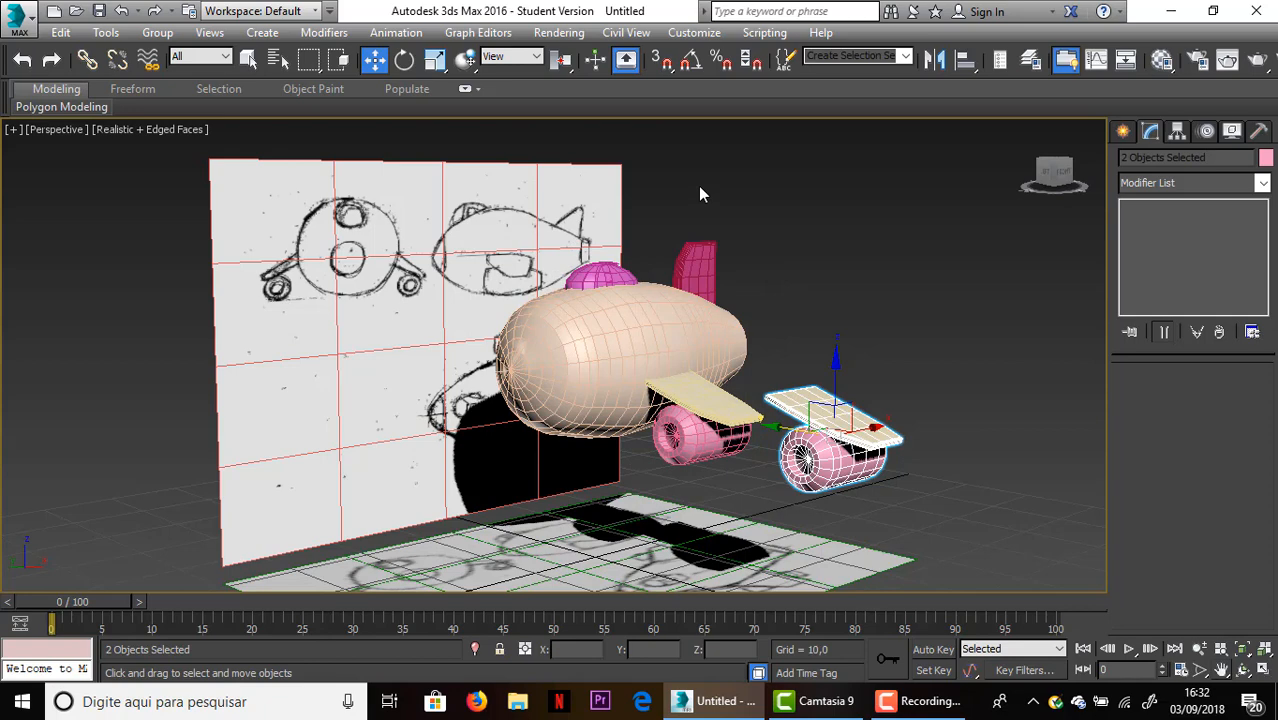
Try mirroring the copied wing and engine along the X axis without cloning
left_click(937, 61)
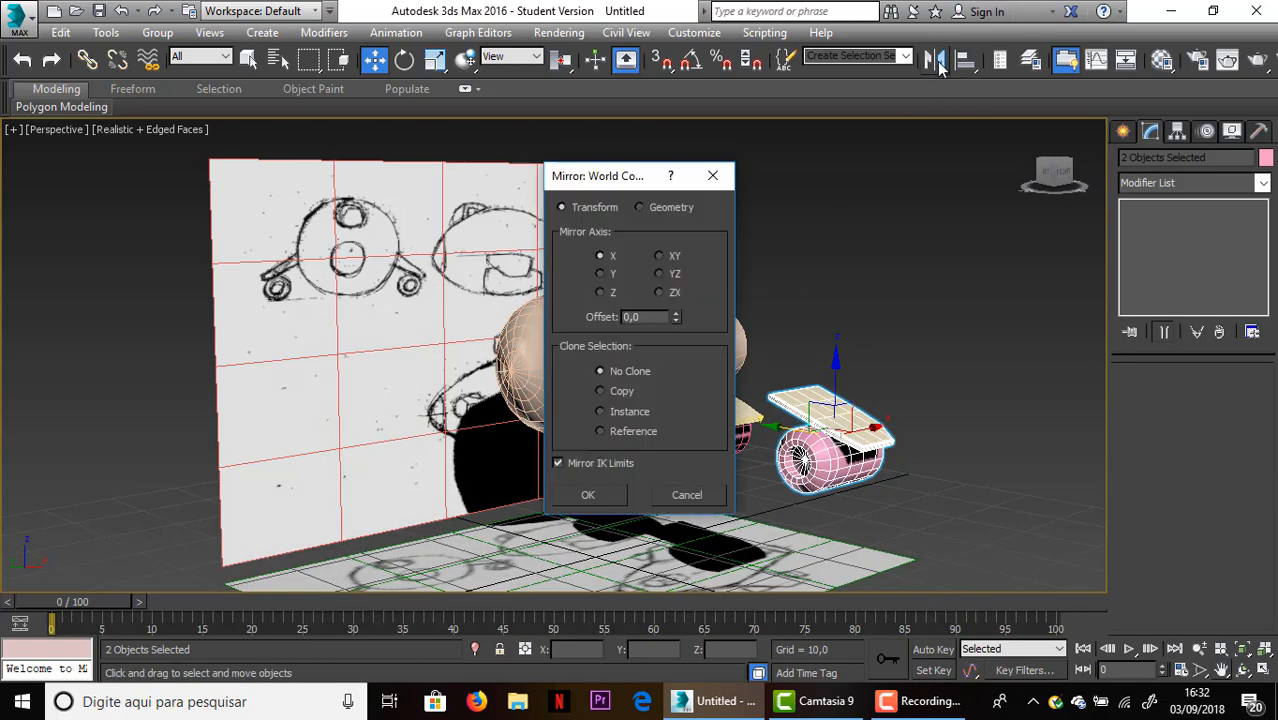
left_click(582, 494)
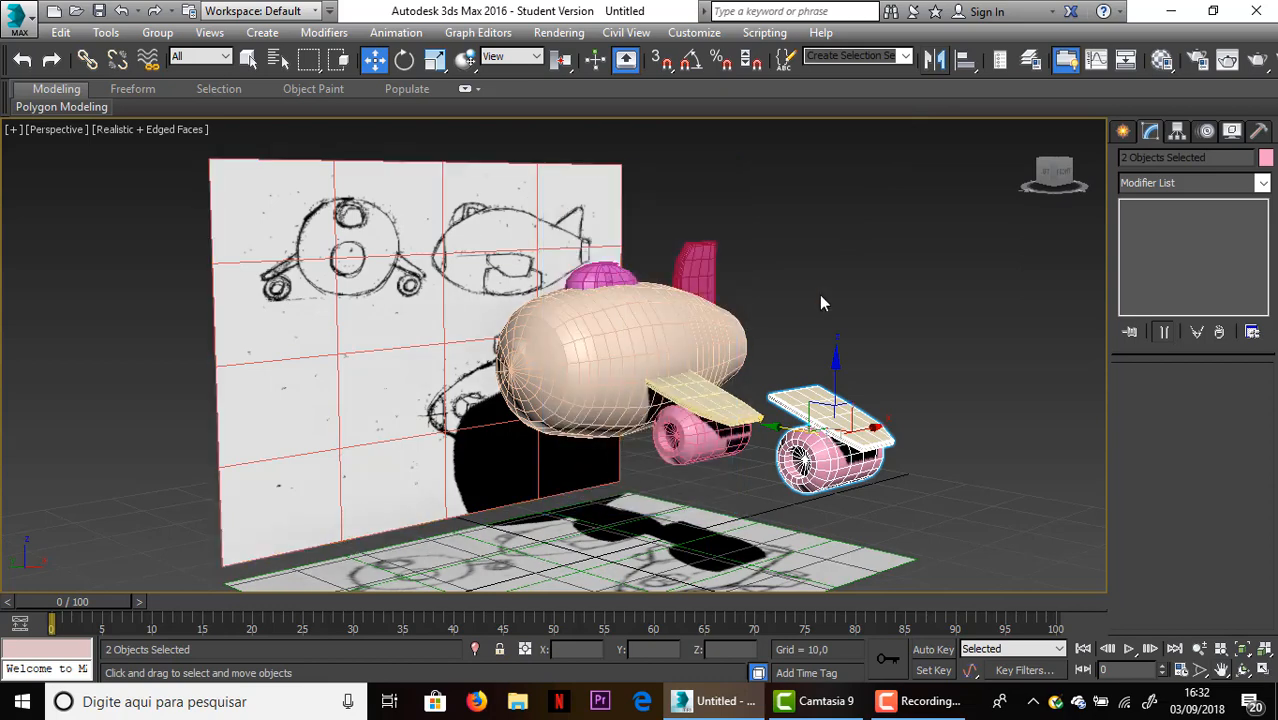
Mirror the copied wing and engine along the Y axis with No Clone
left_click(936, 62)
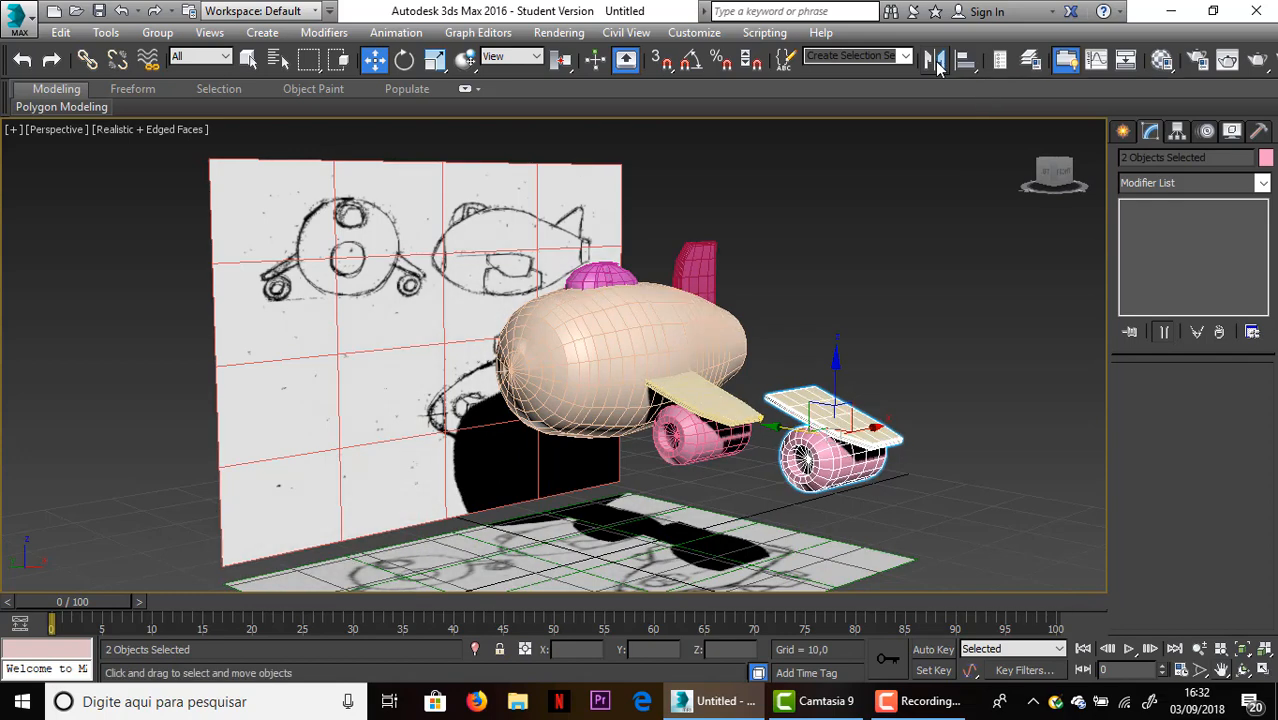
left_click(936, 62)
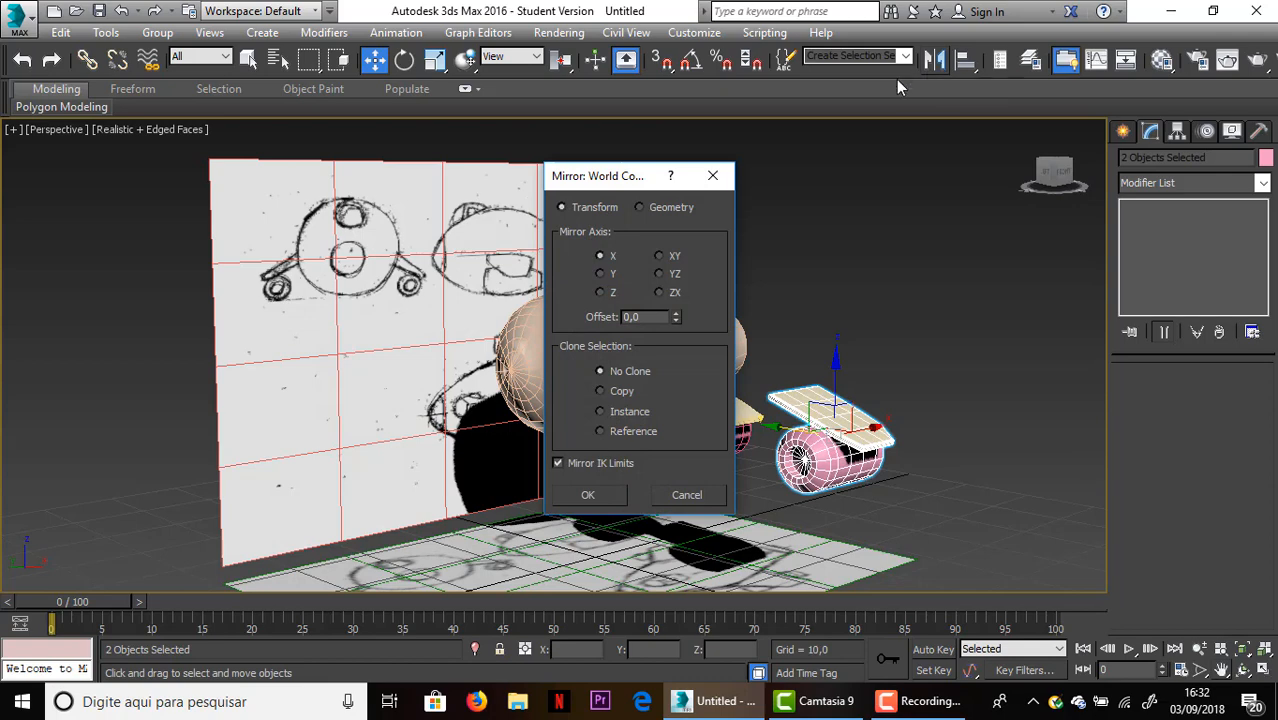
left_click(600, 274)
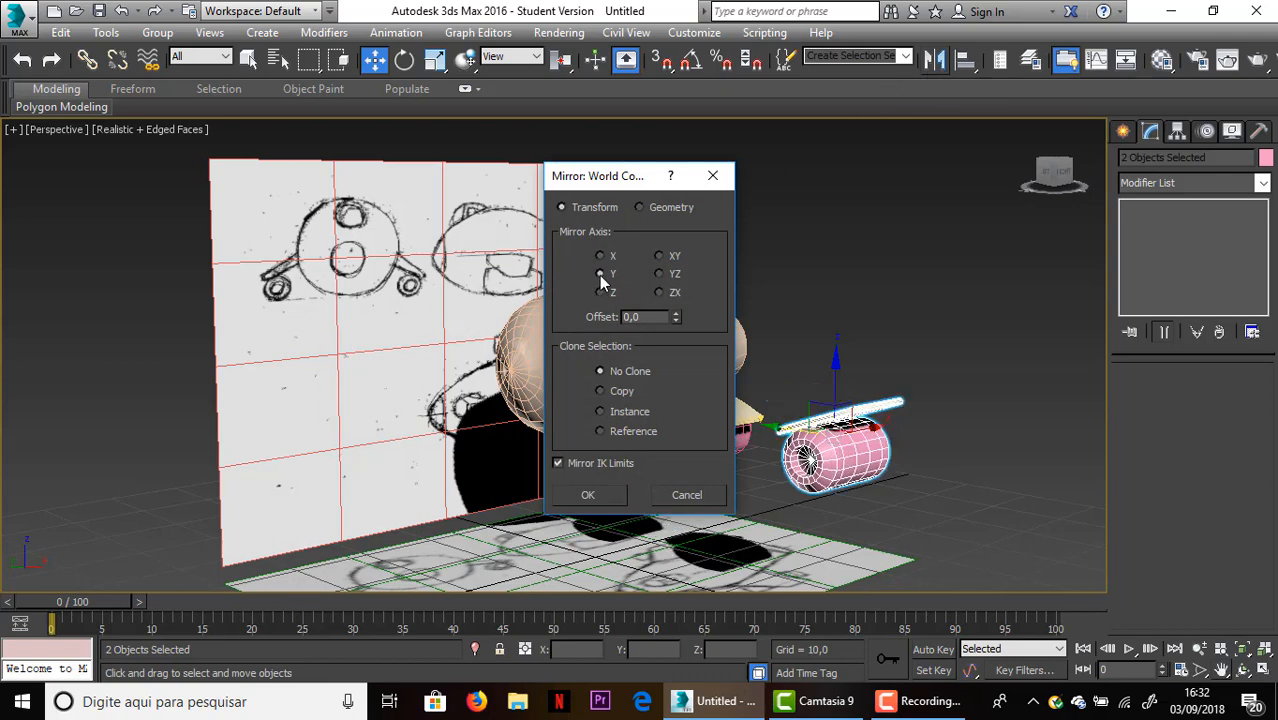
left_click(602, 493)
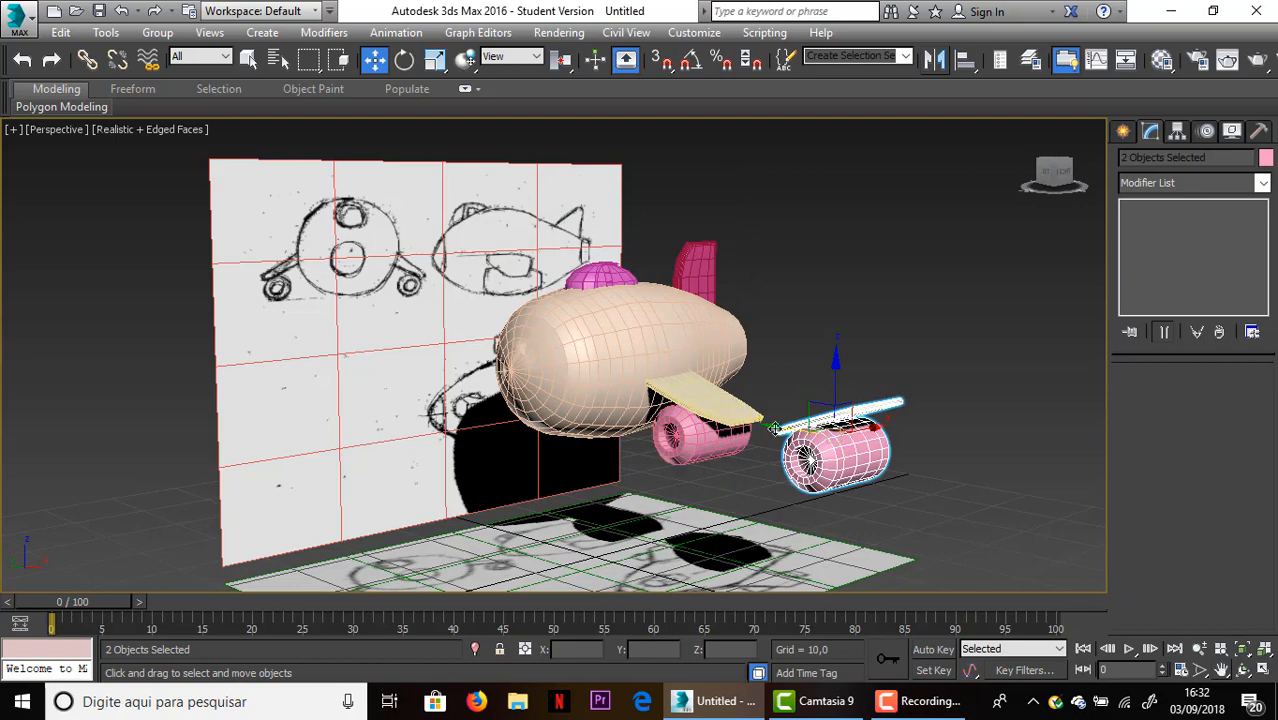
Move the mirrored wing and engine to the opposite side of the fuselage so the wing root meets the body, and deselect them
left_click_drag(775, 428, 422, 372)
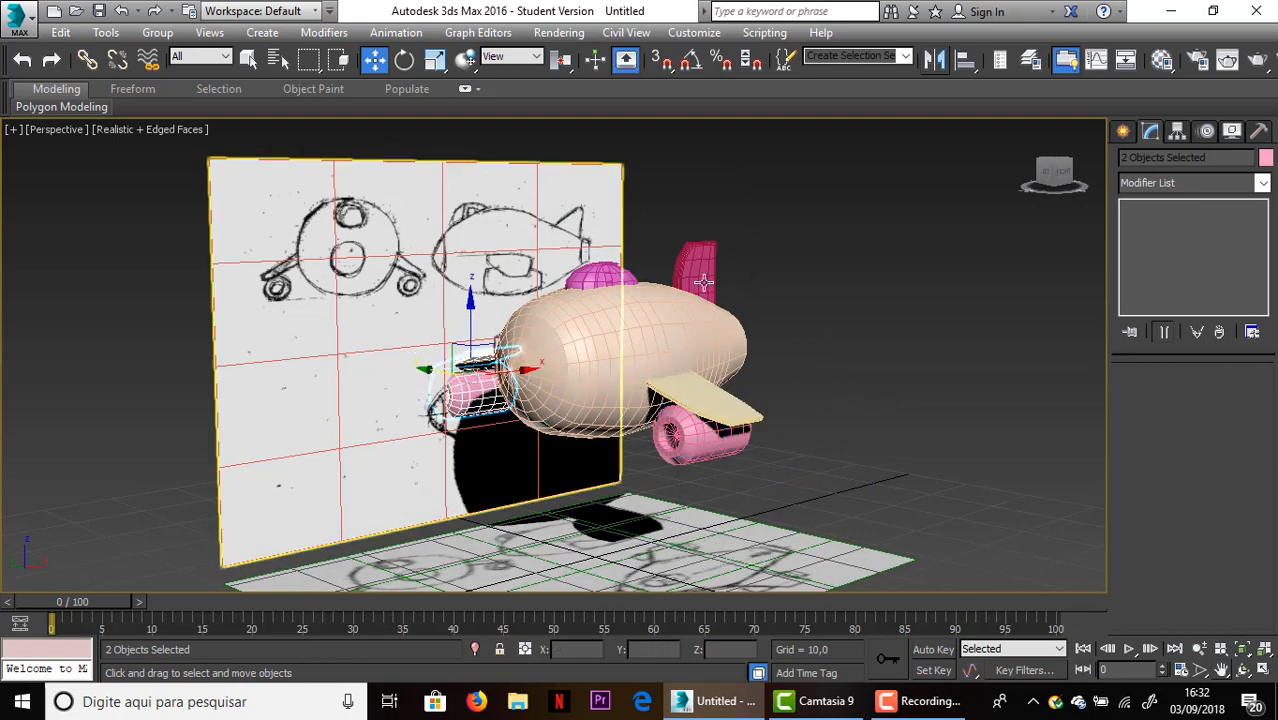
middle_click_drag(704, 283, 266, 414, "alt")
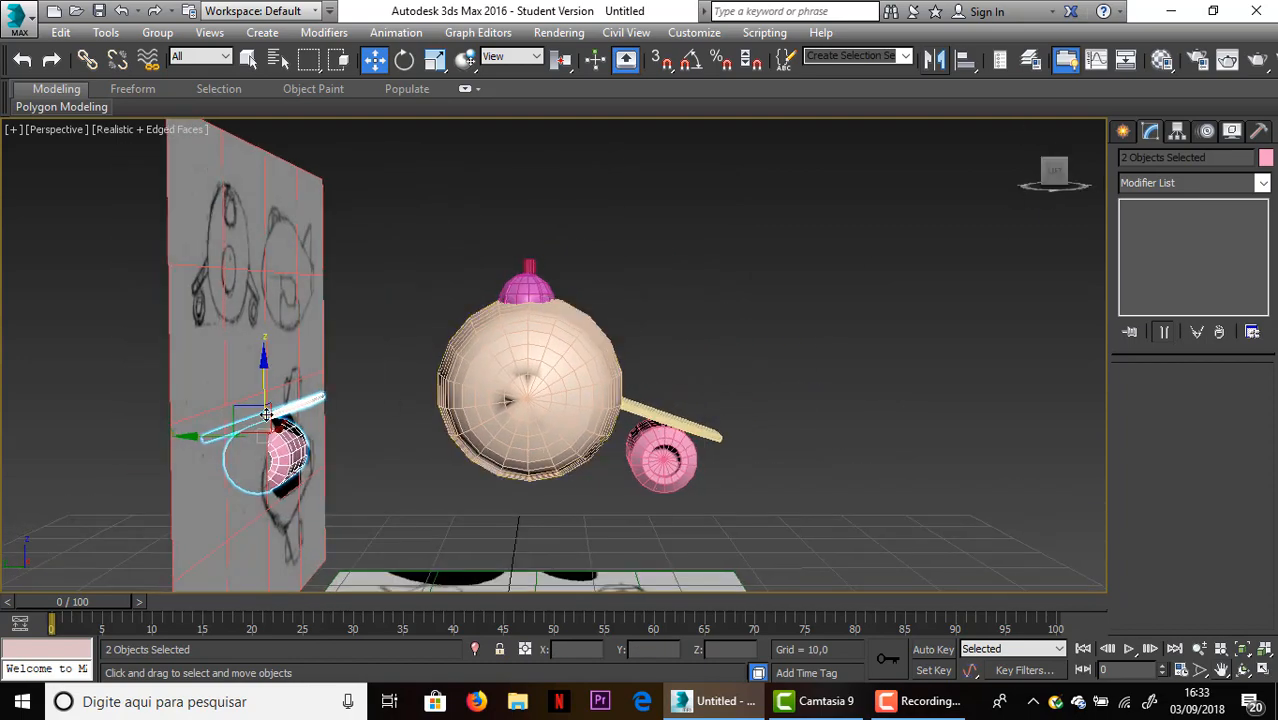
left_click_drag(266, 414, 334, 446)
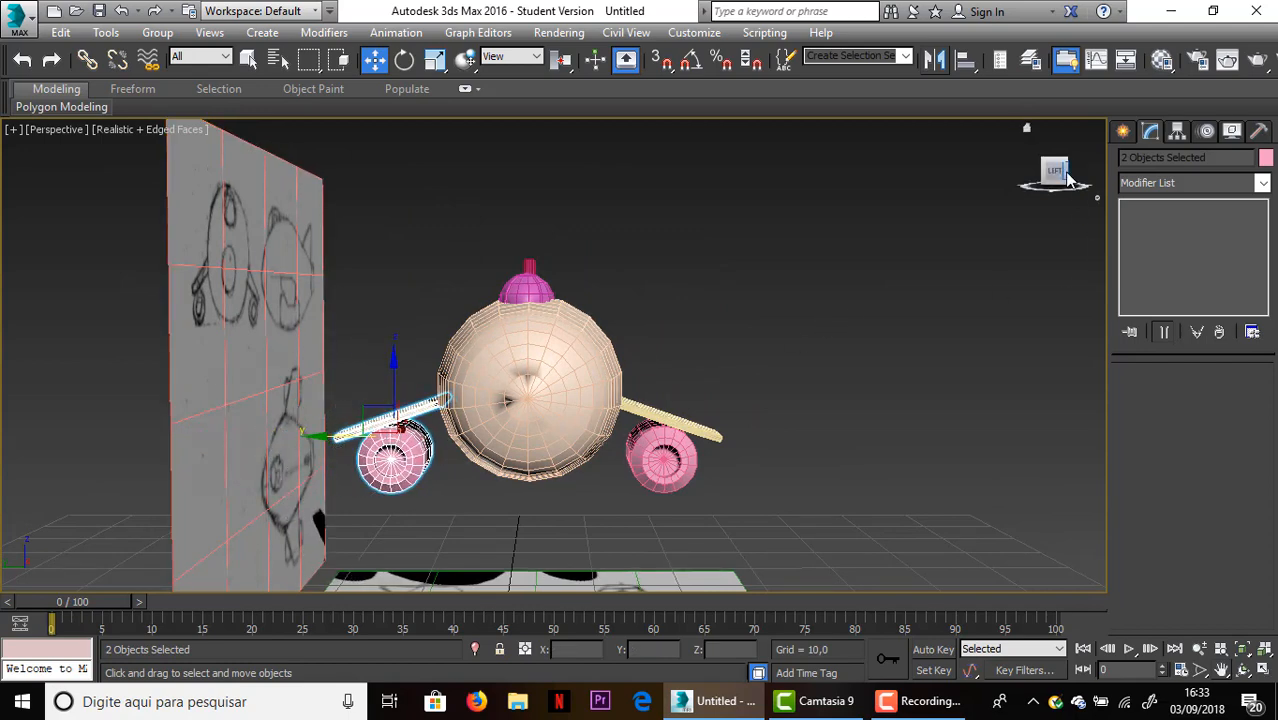
left_click(1095, 196)
left_click_drag(1061, 171, 912, 194)
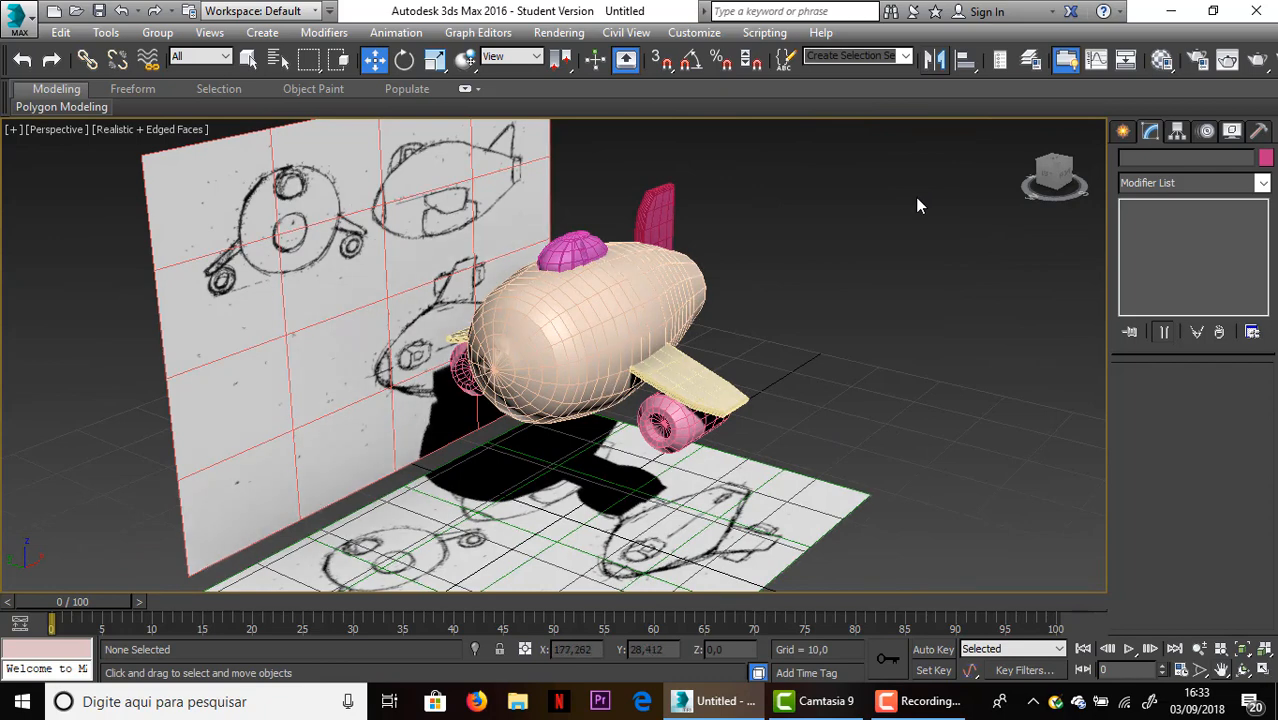
Delete the vertical and the horizontal reference sketch planes
left_click(497, 210)
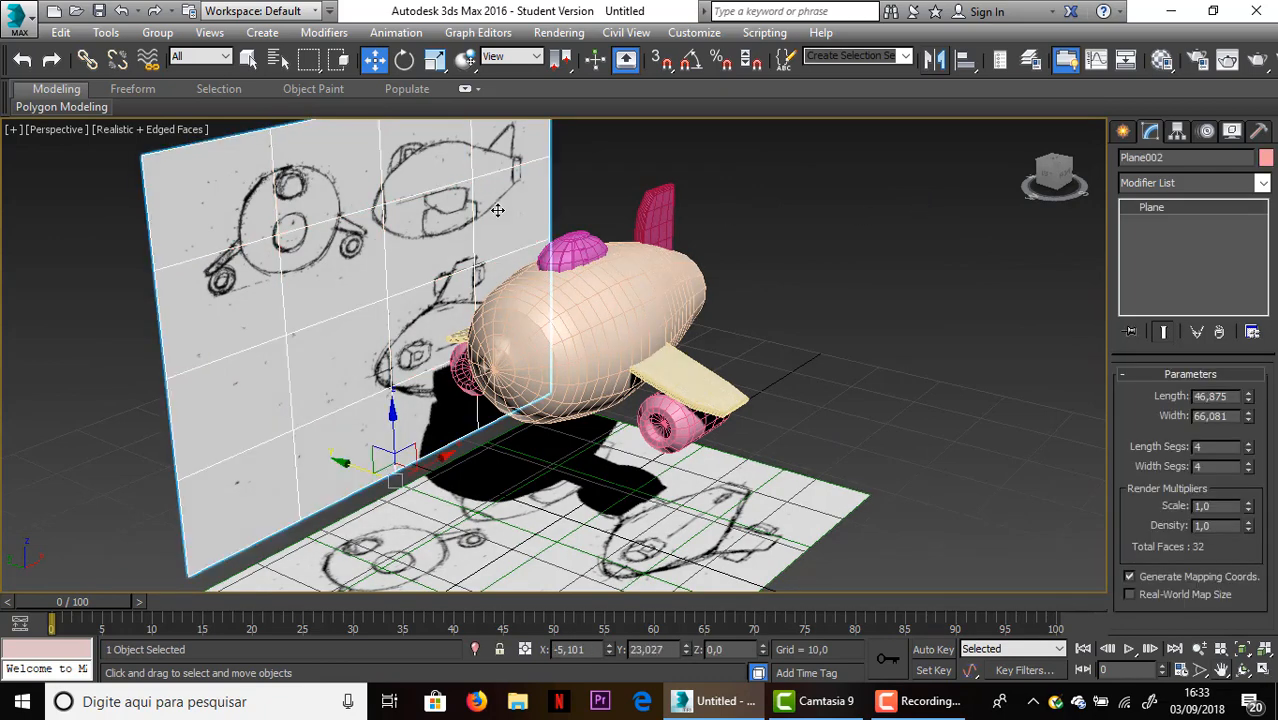
key("Delete")
left_click(540, 482)
key("Delete")
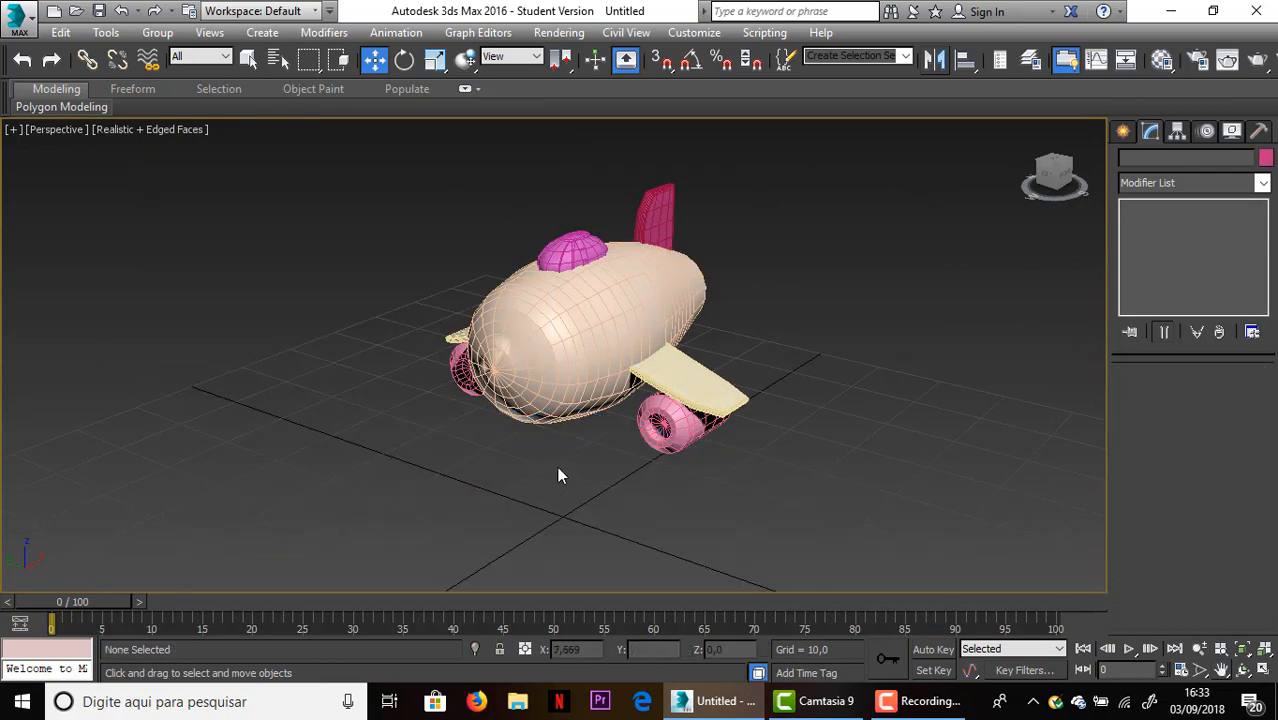
Select all the airplane parts and group them under the name "aviao"
left_click_drag(1054, 172, 1000, 176)
middle_click_drag(610, 130, 560, 174, "alt")
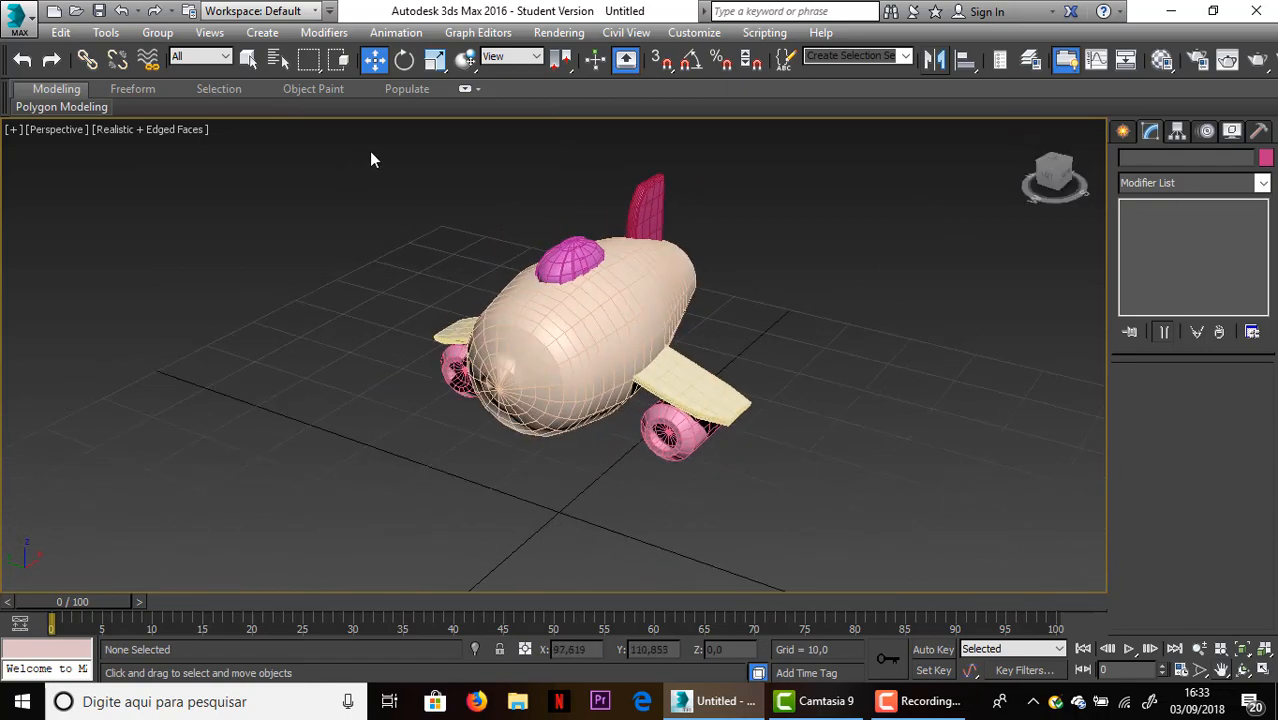
left_click_drag(370, 160, 820, 580)
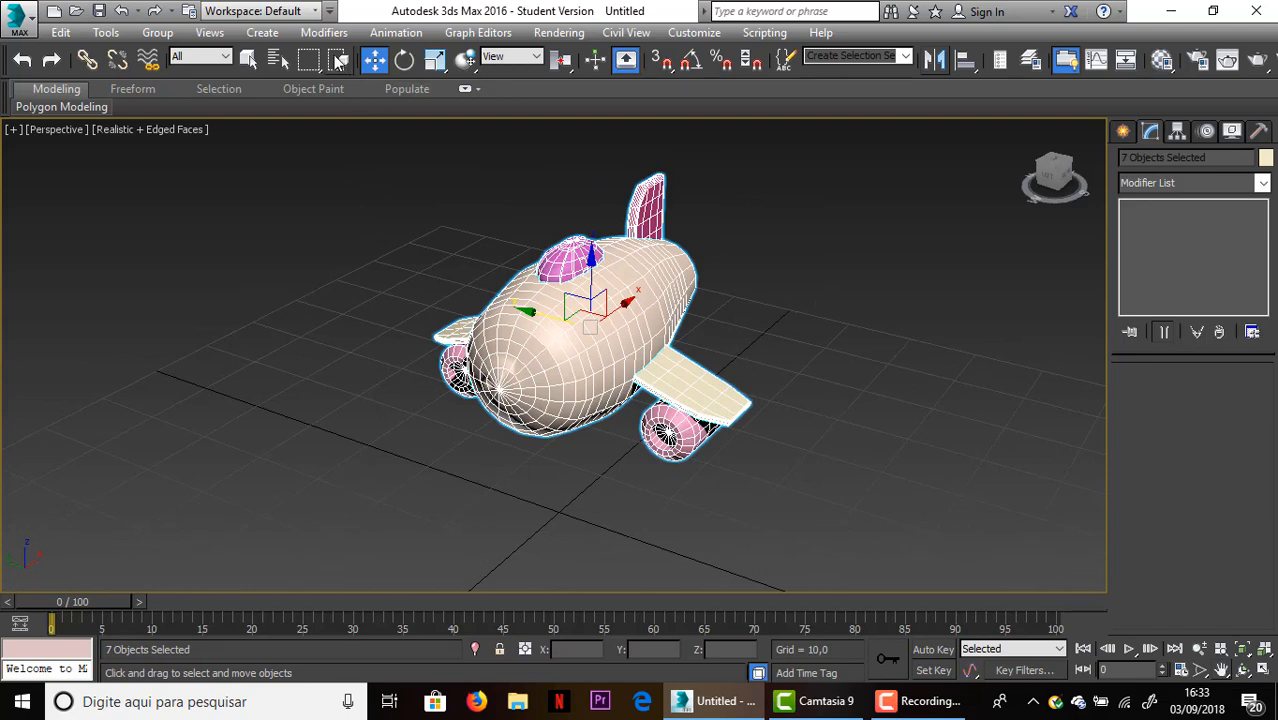
left_click(157, 32)
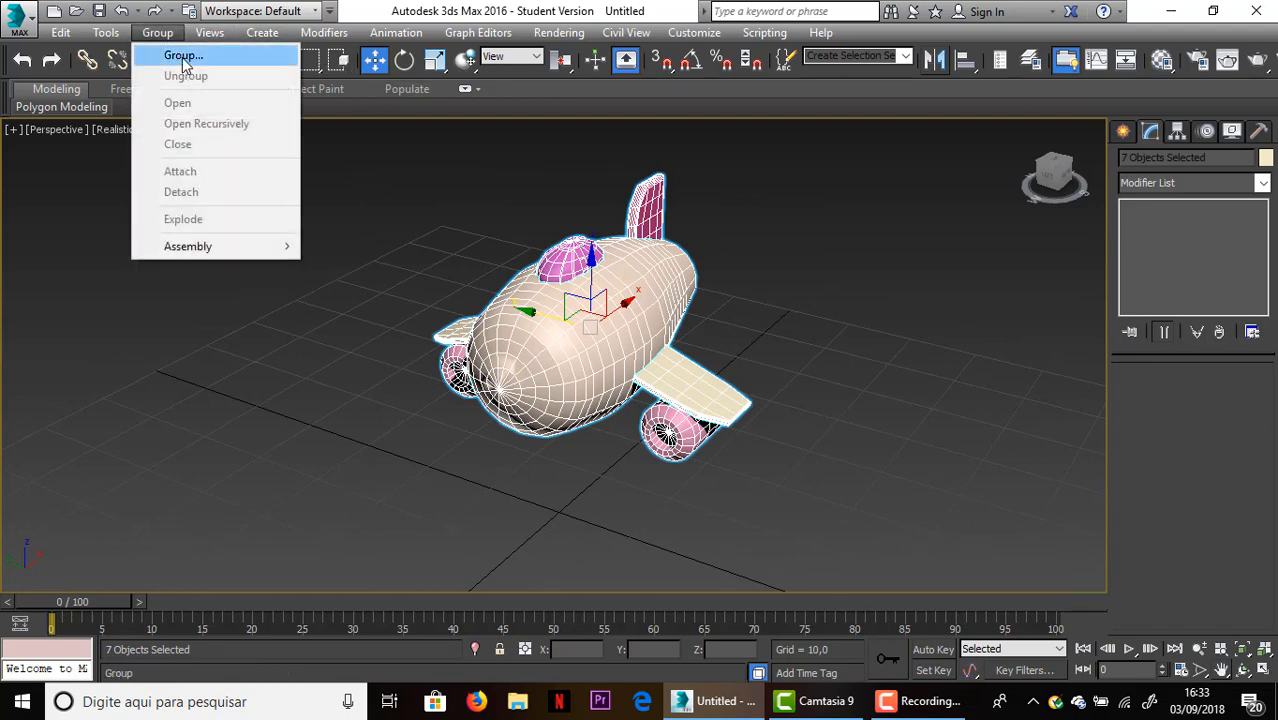
left_click(183, 56)
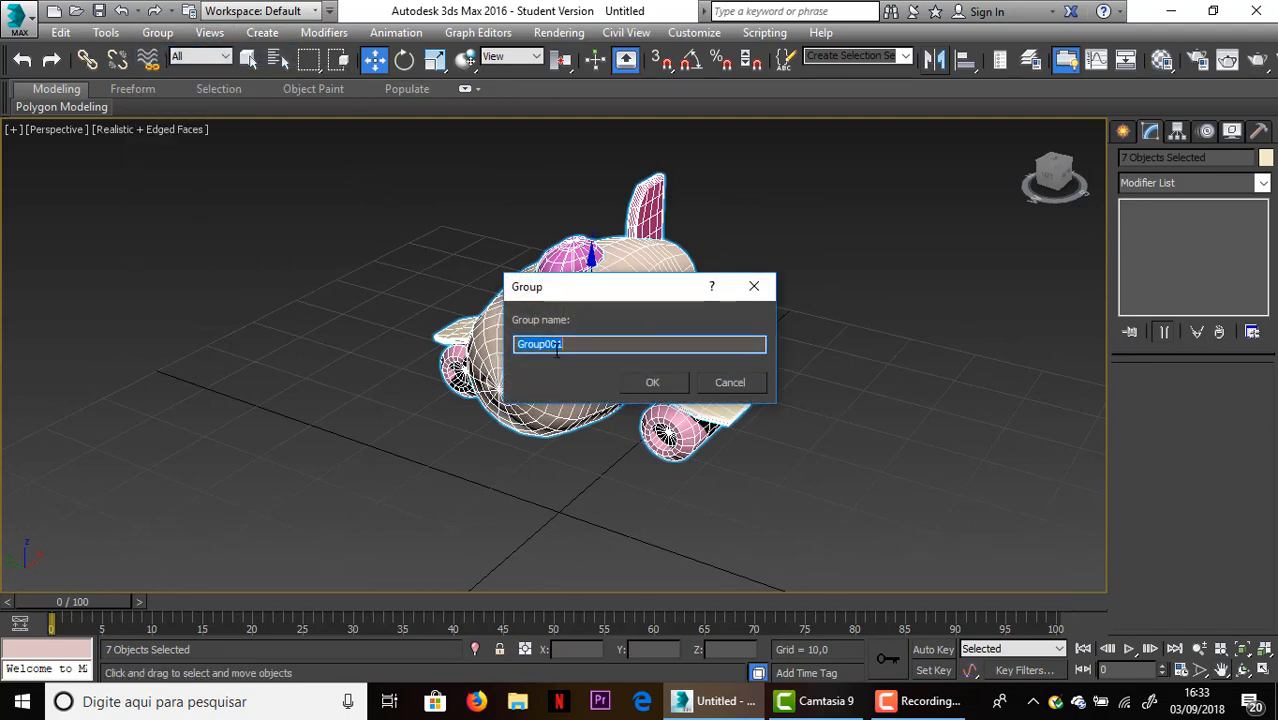
type("aviao")
left_click(652, 382)
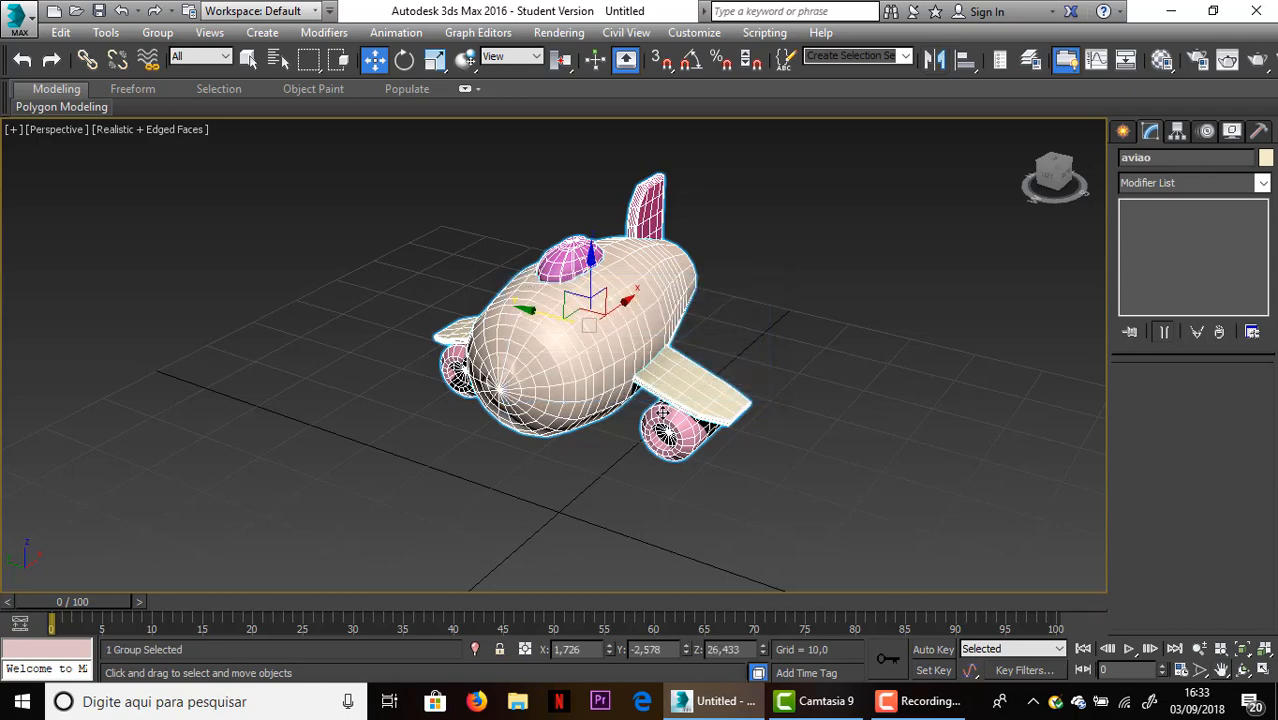
Start saving the scene under a new name and browse to Imagens > FACULDADES > UNISANTOS > ANIMAÇÃO_GAMES as the destination folder
scroll(666, 414, "down", 3)
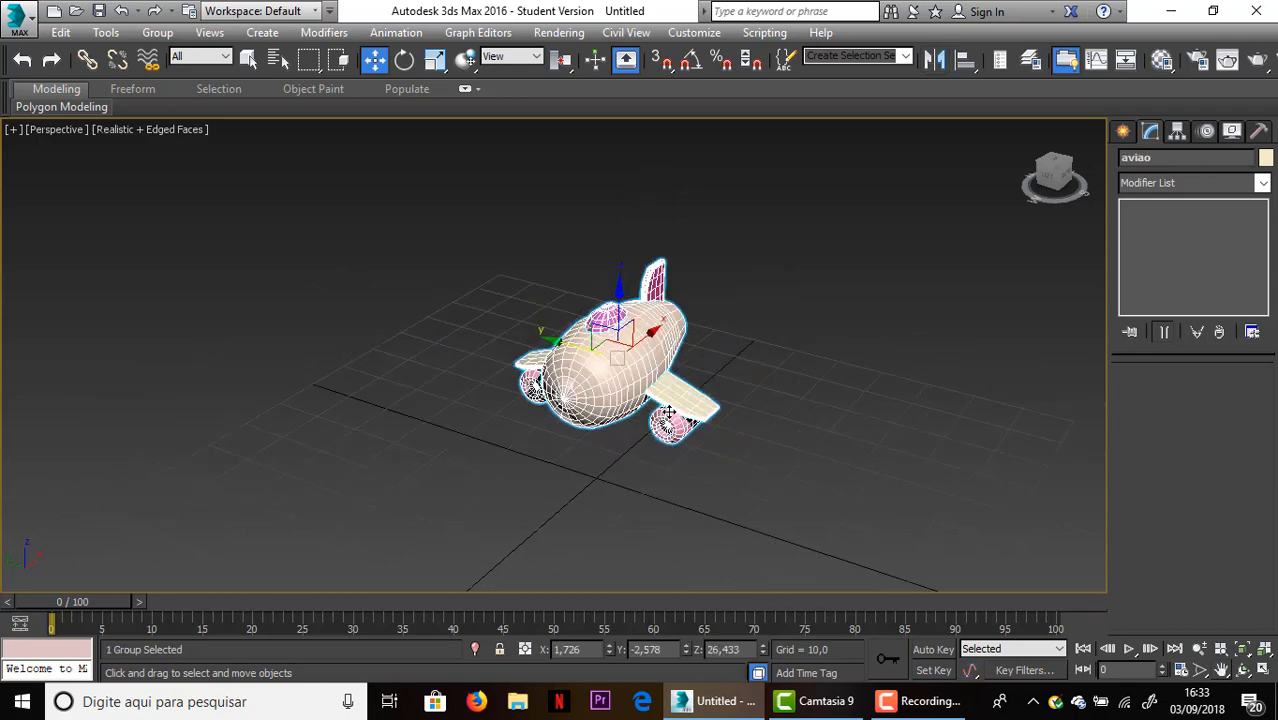
middle_click_drag(682, 400, 686, 332)
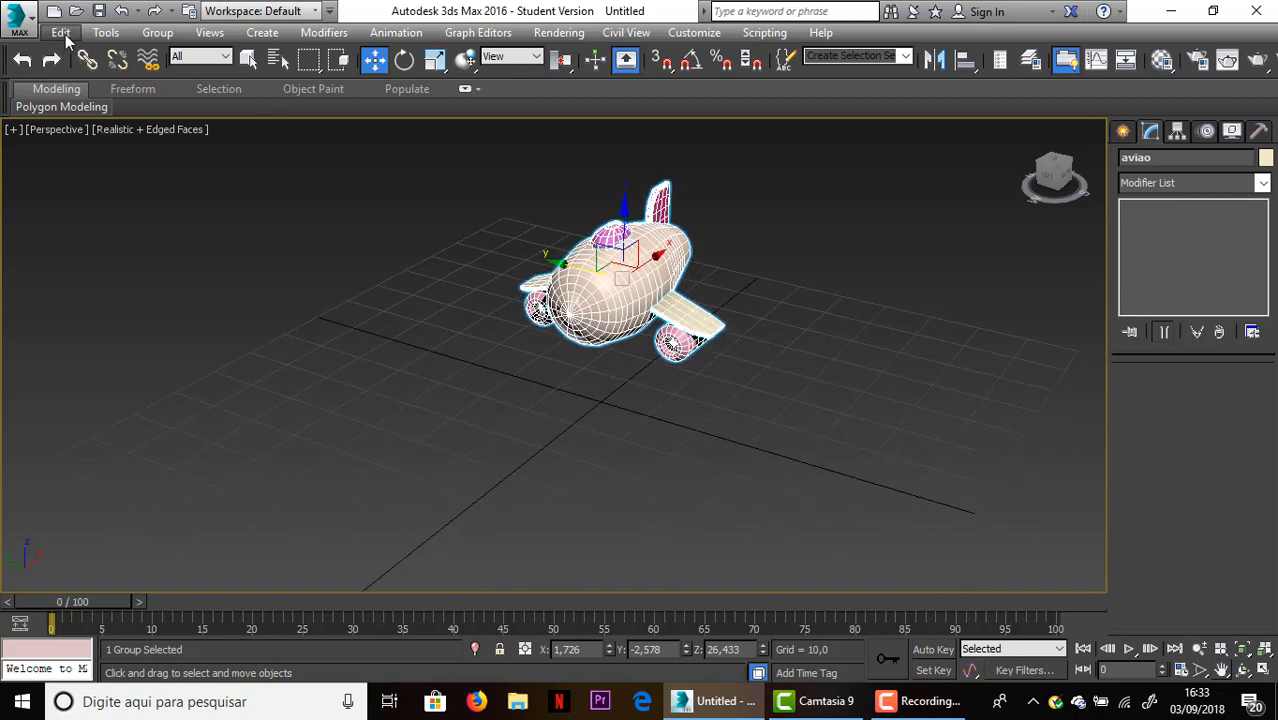
left_click(20, 20)
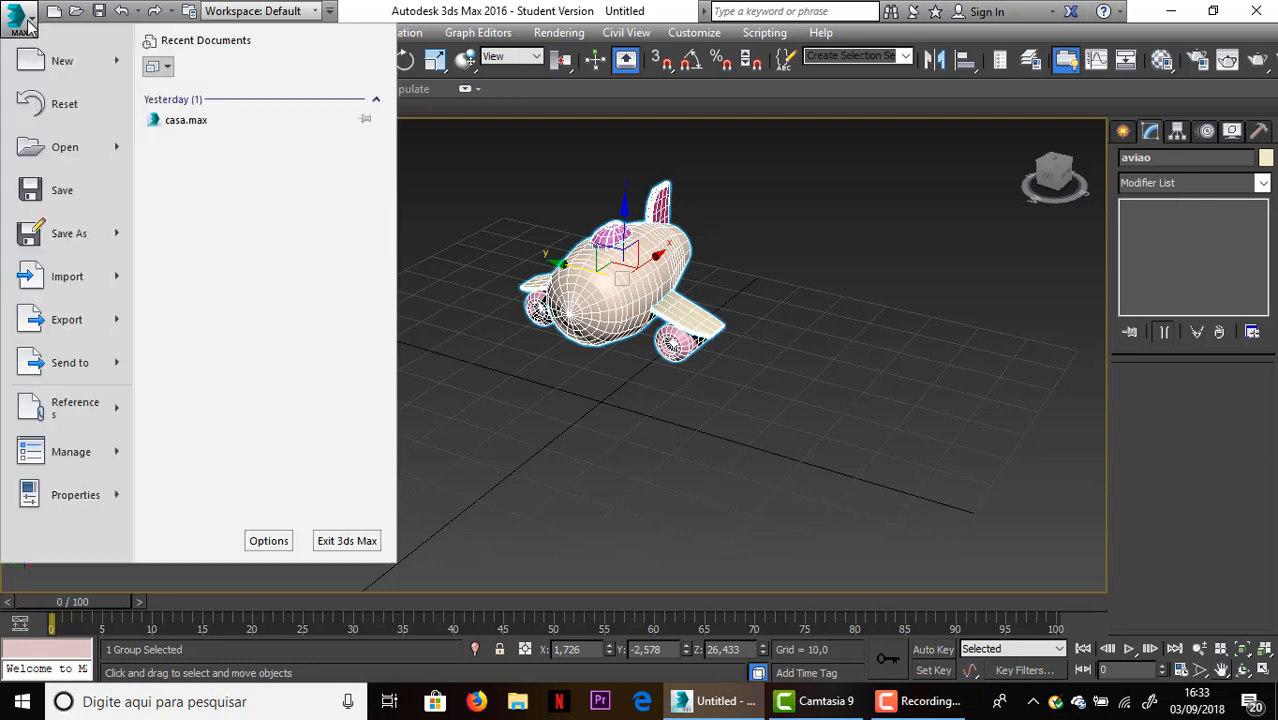
left_click(62, 231)
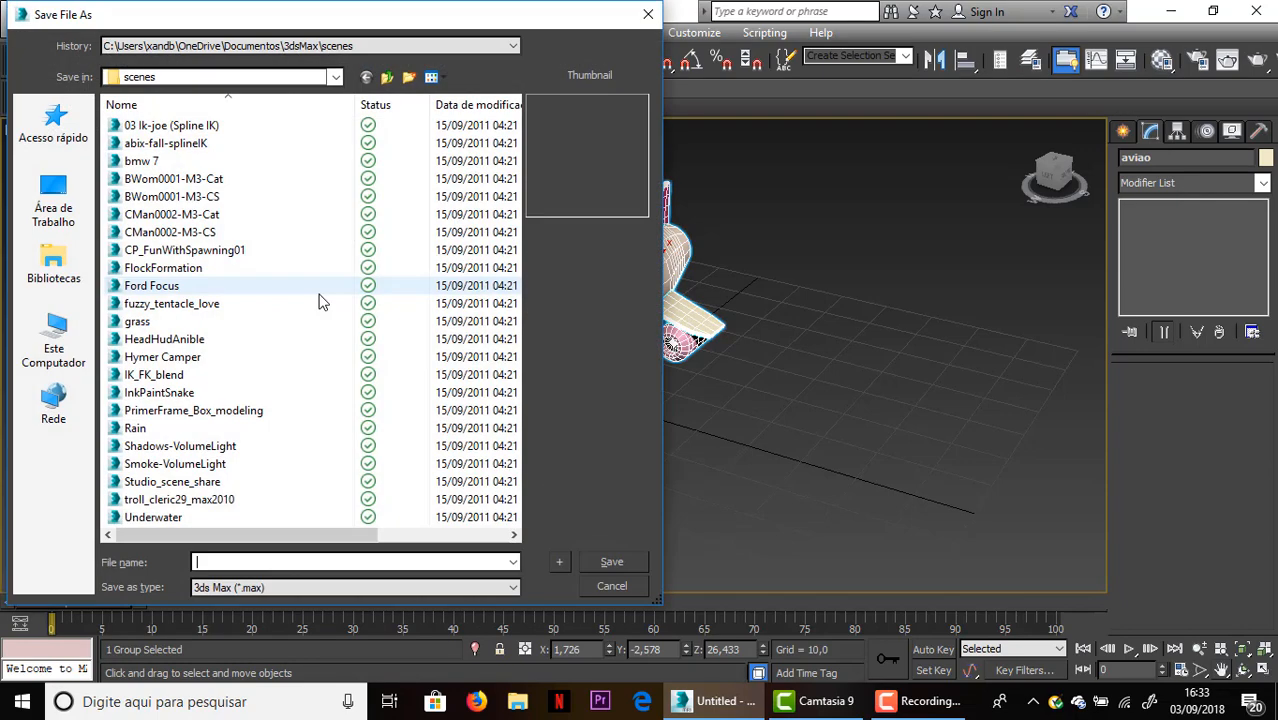
left_click(55, 340)
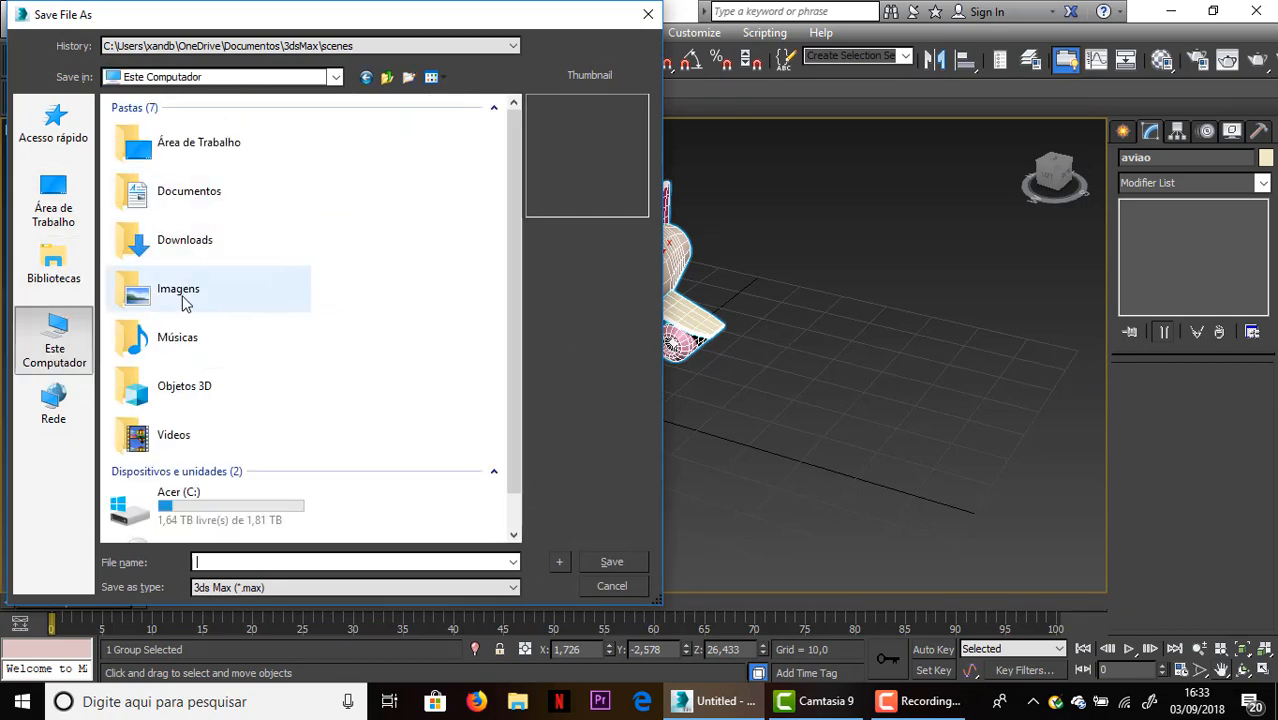
double_click(190, 300)
left_click(163, 320)
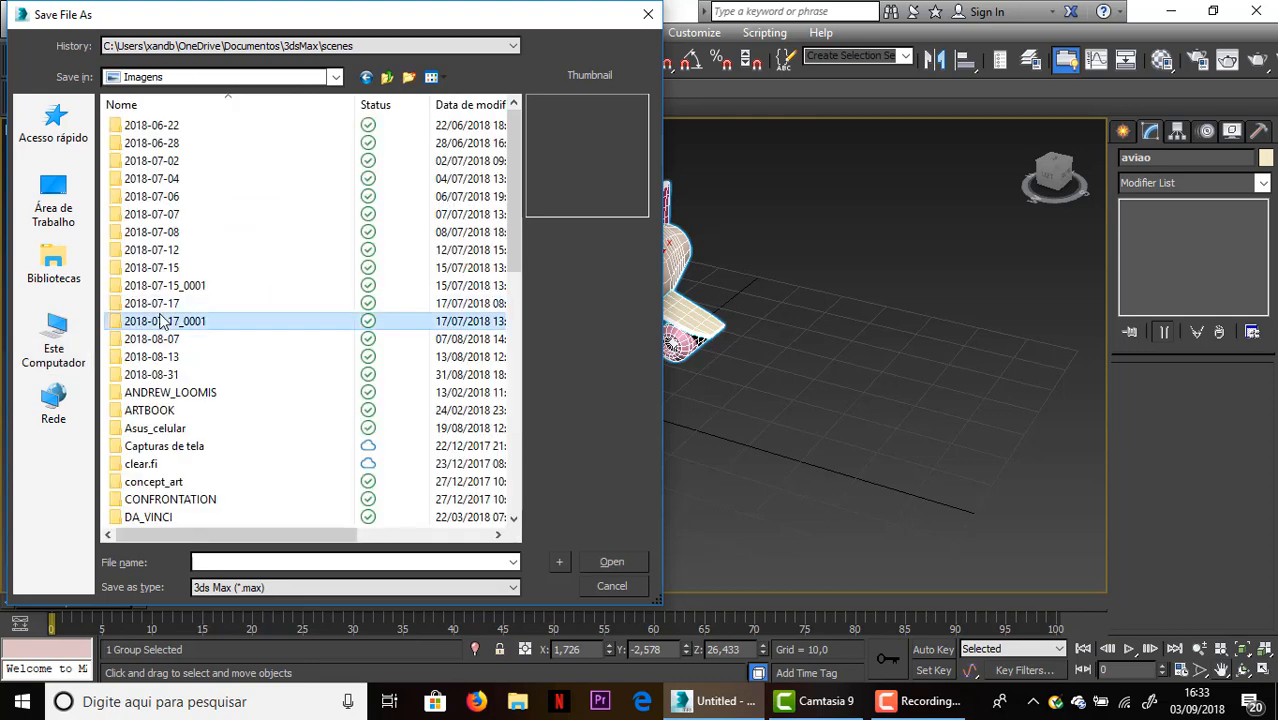
scroll(163, 320, "down", 8)
double_click(170, 127)
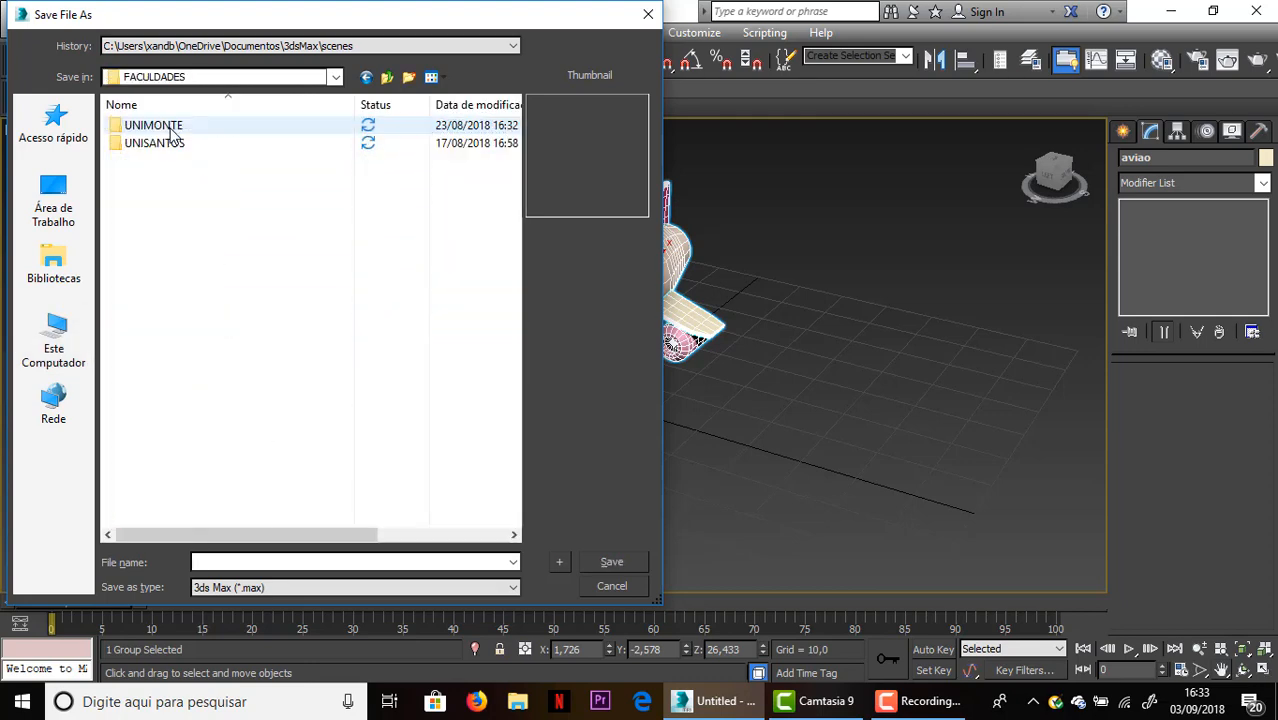
double_click(170, 143)
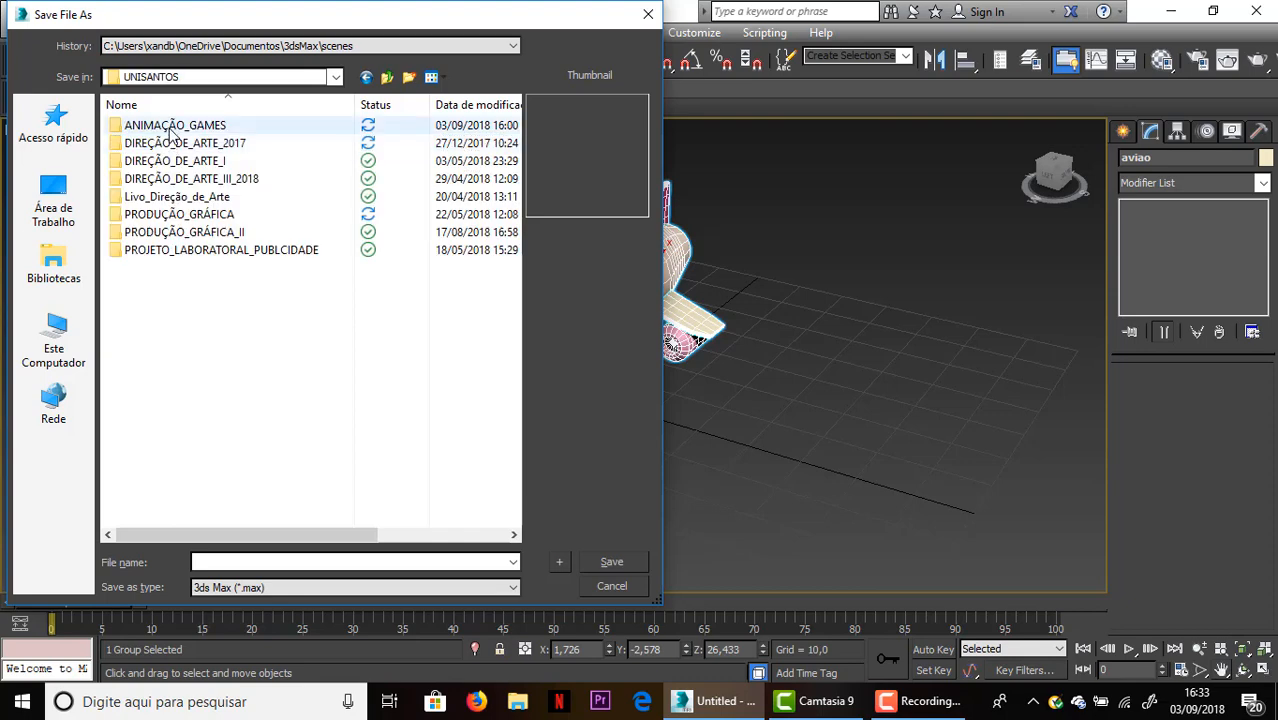
double_click(172, 127)
Name the scene file "aviao" and save it as a 3ds Max file in the ANIMAÇÃO_GAMES folder
left_click(248, 566)
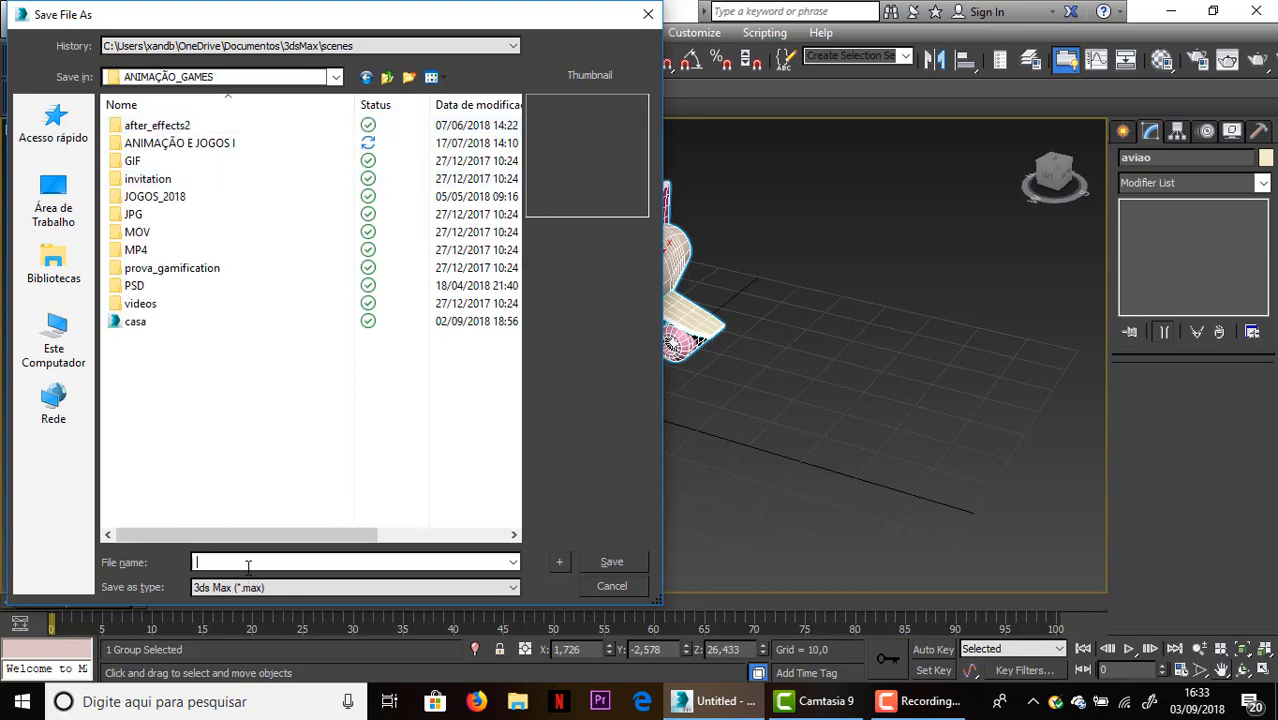
type("aviao")
key("Return")
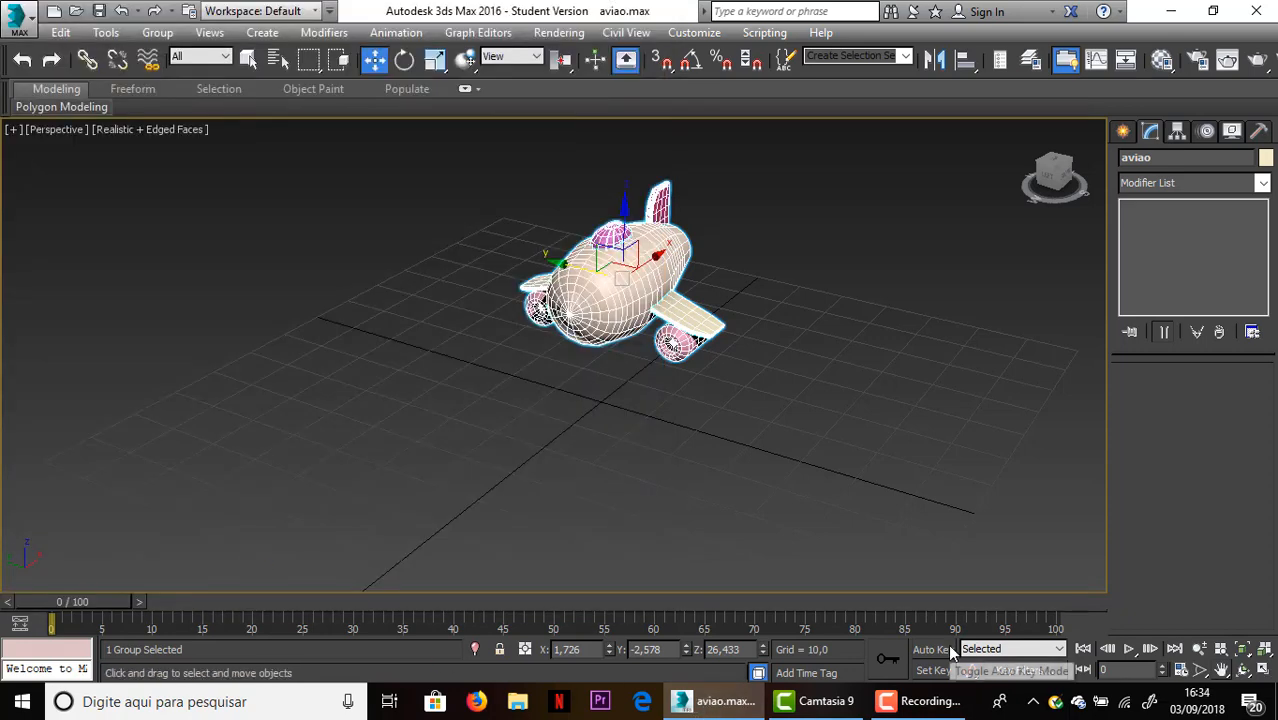
left_click(932, 703)
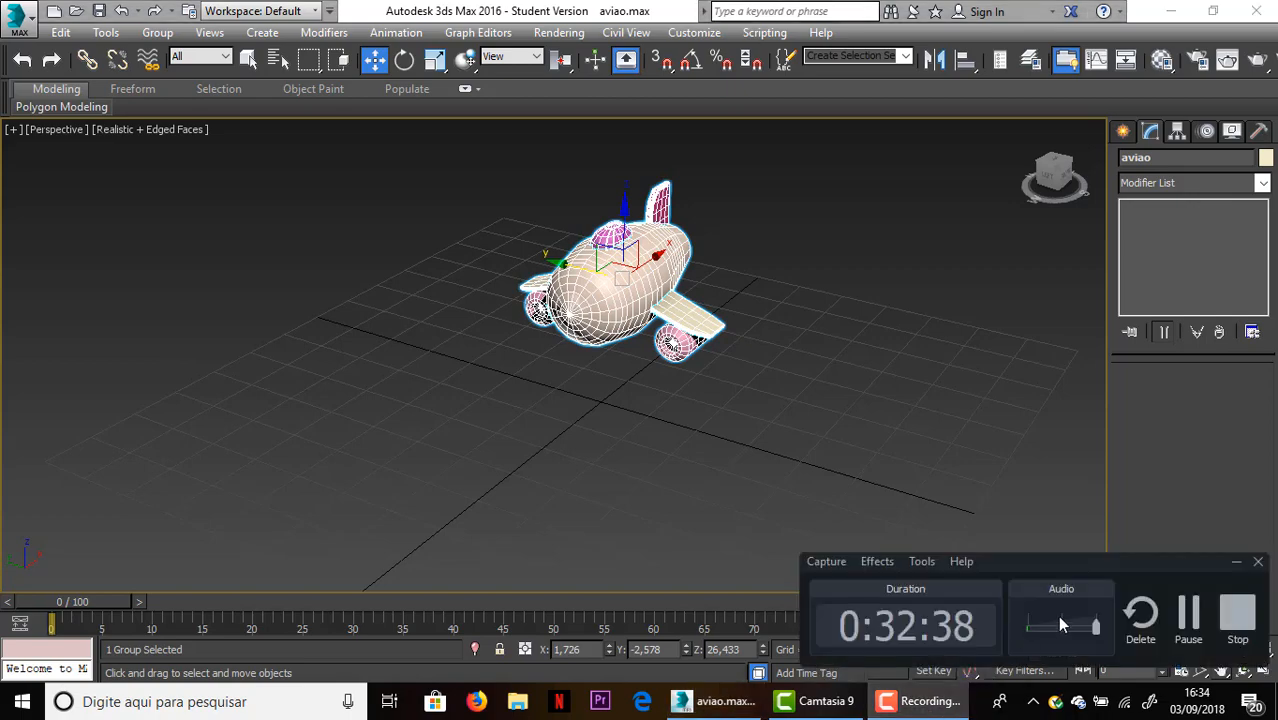